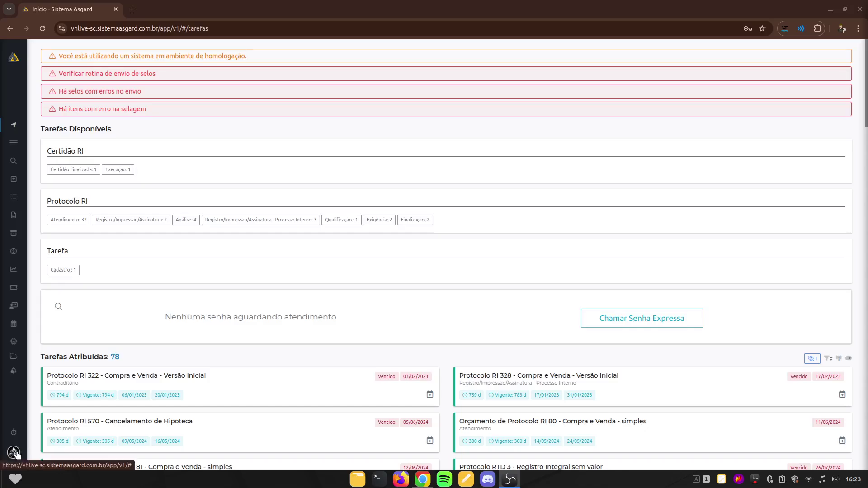
# Open the system administration page (Administração do Sistema) and look over its sections
pyautogui.click(13, 453)
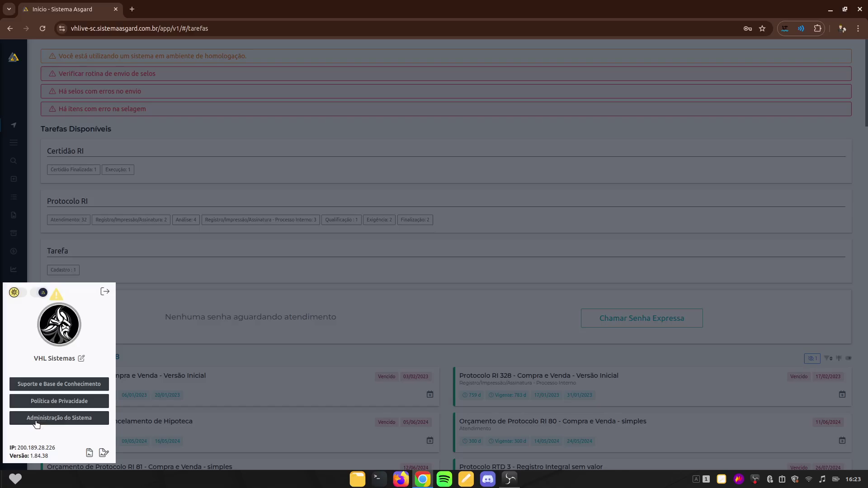
pyautogui.click(65, 421)
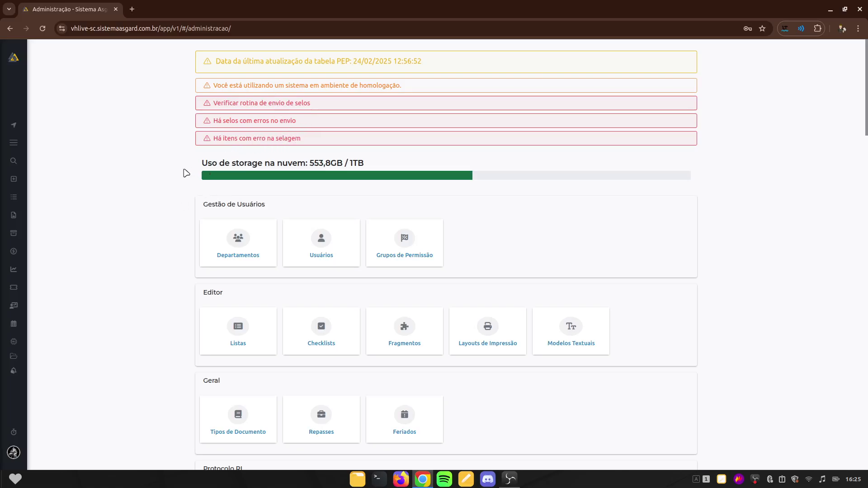
pyautogui.scroll(-2, 186, 170)
pyautogui.scroll(2, 196, 158)
# Examine the cloud storage usage figures on the administration page
pyautogui.moveTo(310, 163); pyautogui.dragTo(345, 162)
pyautogui.click(369, 167)
pyautogui.moveTo(350, 163); pyautogui.dragTo(372, 168)
pyautogui.click(378, 166)
pyautogui.moveTo(308, 163); pyautogui.dragTo(368, 166)
pyautogui.click(370, 165)
pyautogui.moveTo(346, 163); pyautogui.dragTo(368, 167)
pyautogui.click(377, 166)
pyautogui.doubleClick(355, 164)
pyautogui.click(380, 165)
# Open the Departamentos list from the Gestão de Usuários section
pyautogui.scroll(-1, 205, 188)
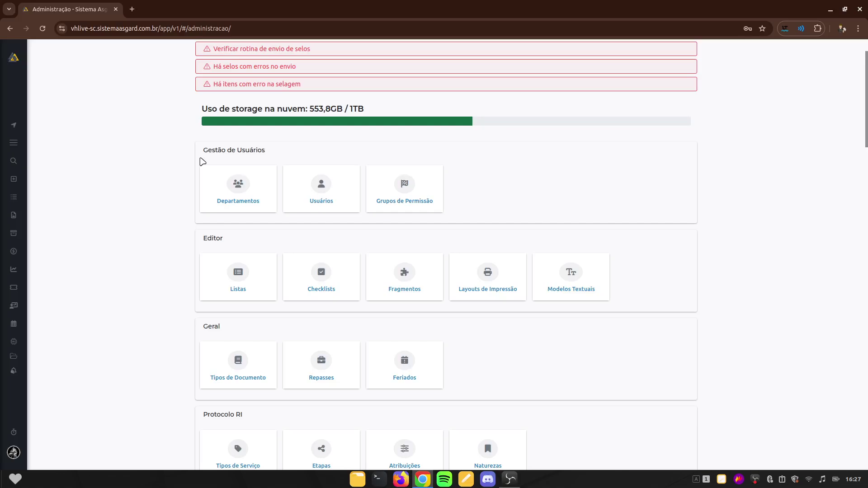
pyautogui.moveTo(205, 150); pyautogui.dragTo(262, 151)
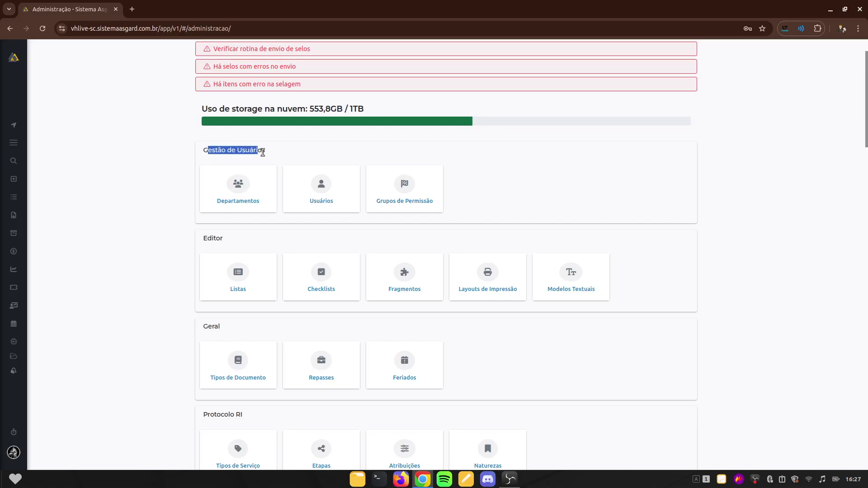
pyautogui.click(277, 155)
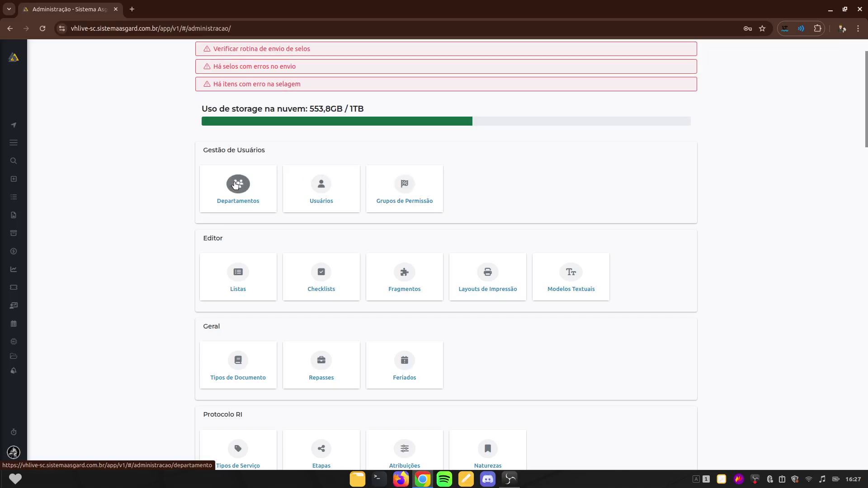
pyautogui.click(235, 184)
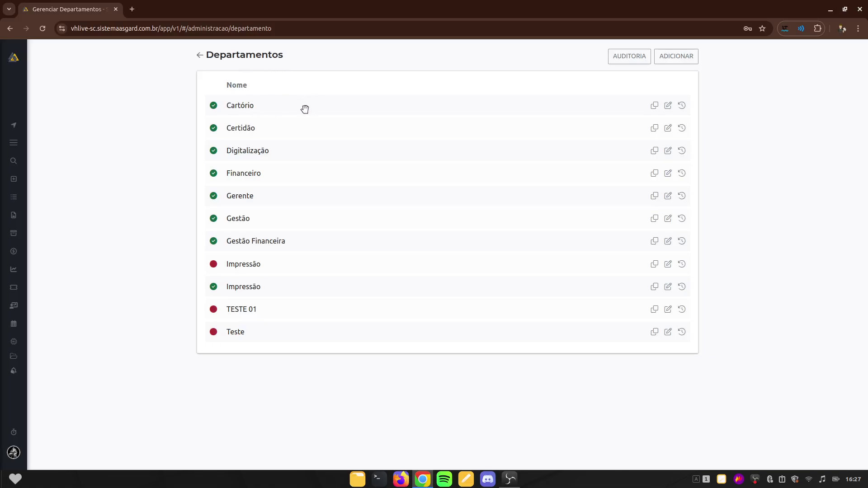
# Return to the administration overview and reopen the department list
pyautogui.click(199, 55)
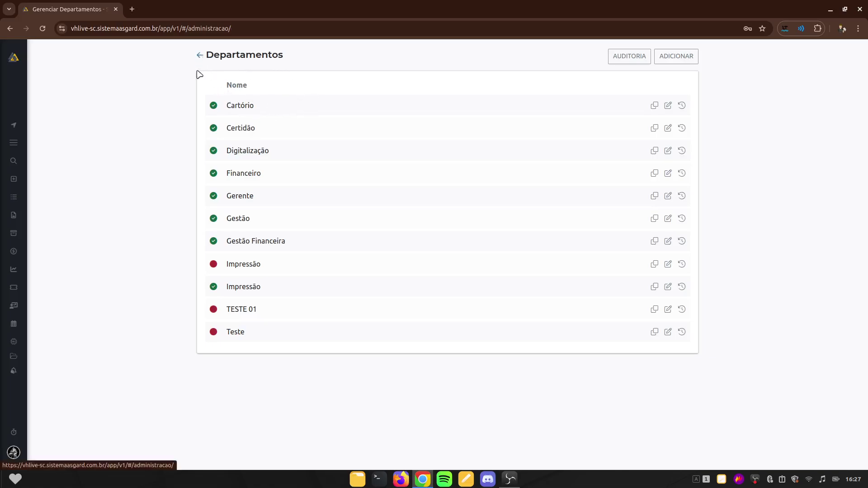
pyautogui.scroll(-2, 484, 228)
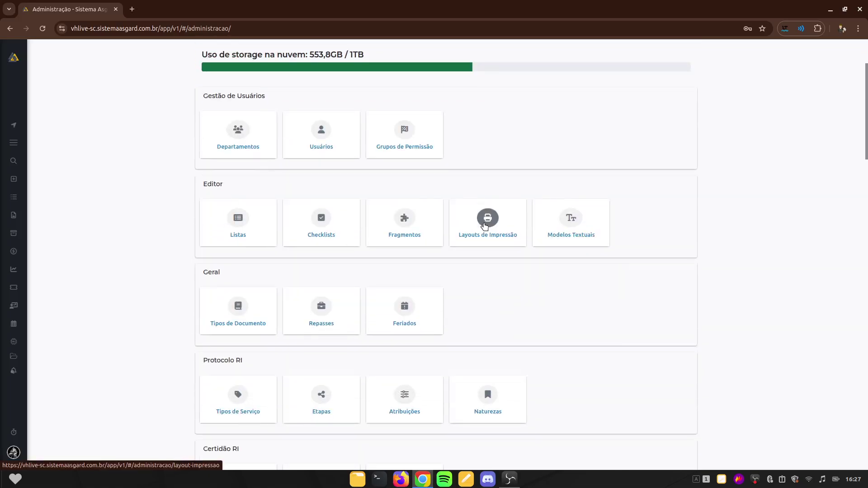
pyautogui.click(241, 133)
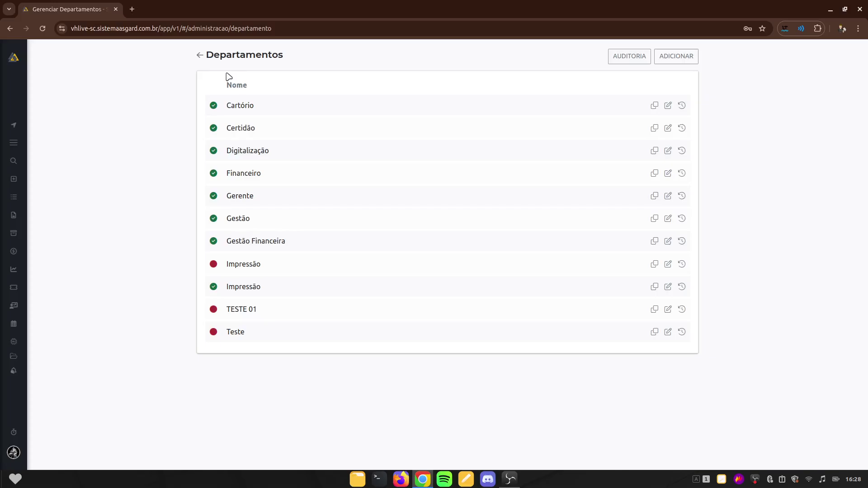
pyautogui.click(200, 55)
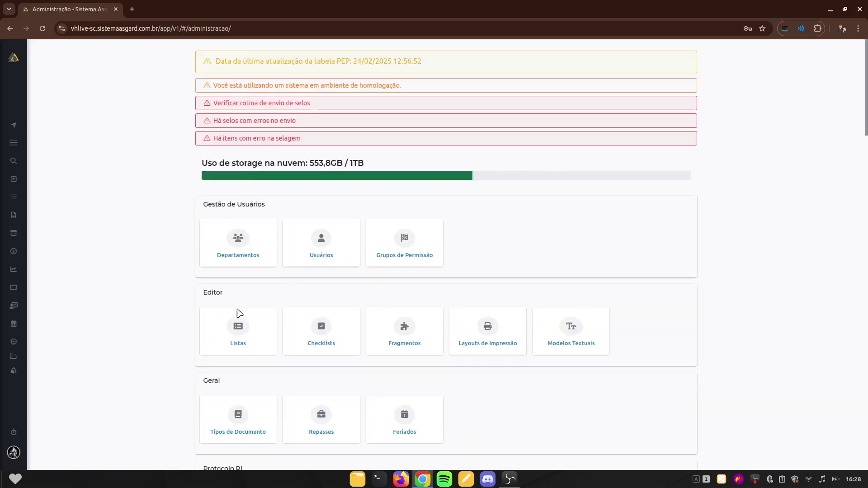
pyautogui.click(248, 239)
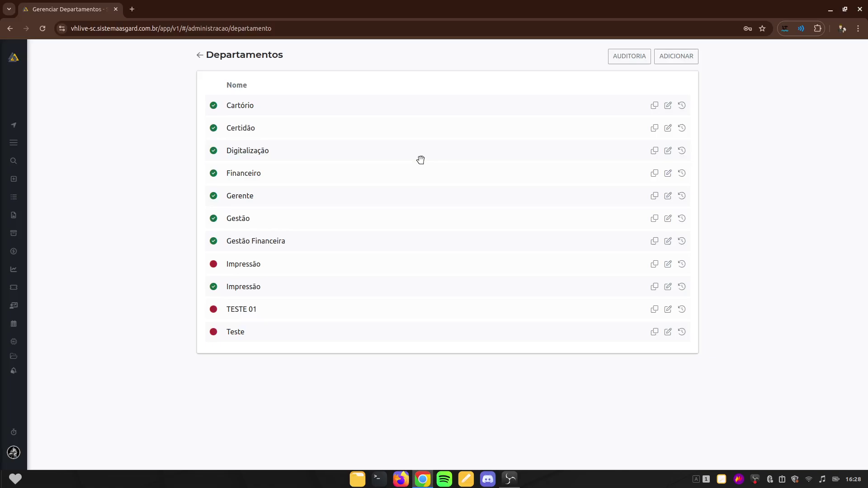
# Add a new active department named Teste and save it
pyautogui.click(681, 56)
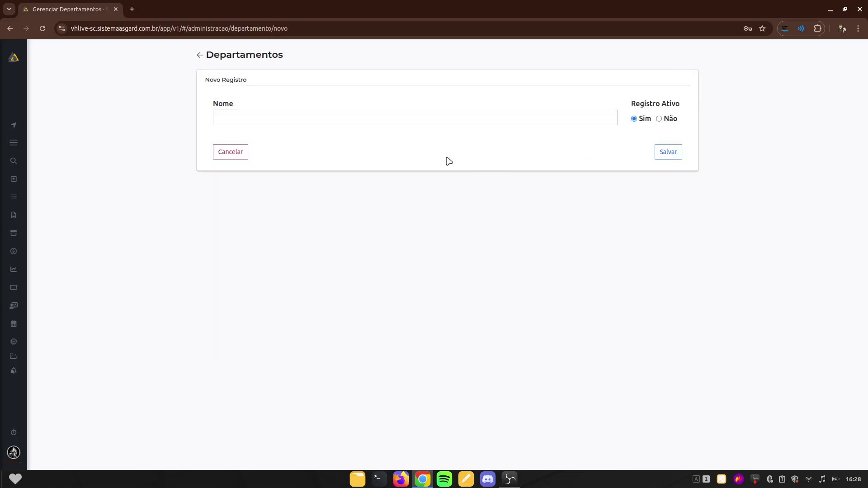
pyautogui.click(241, 118)
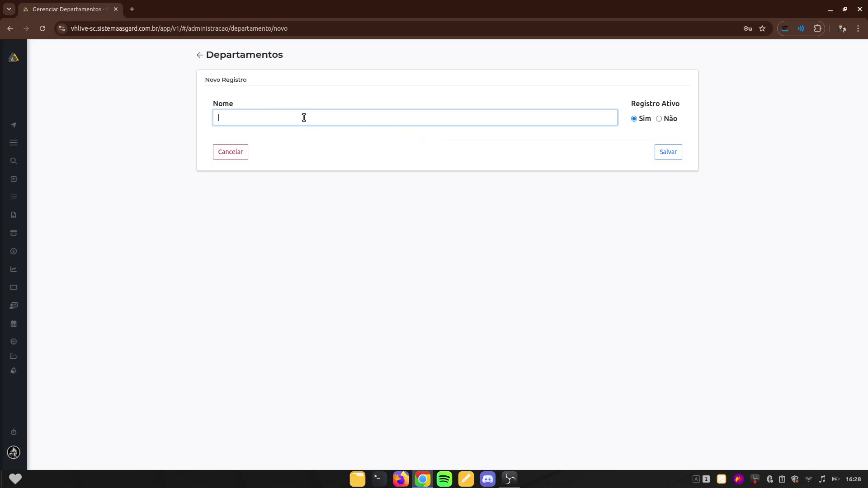
pyautogui.write('Teste')
pyautogui.click(668, 153)
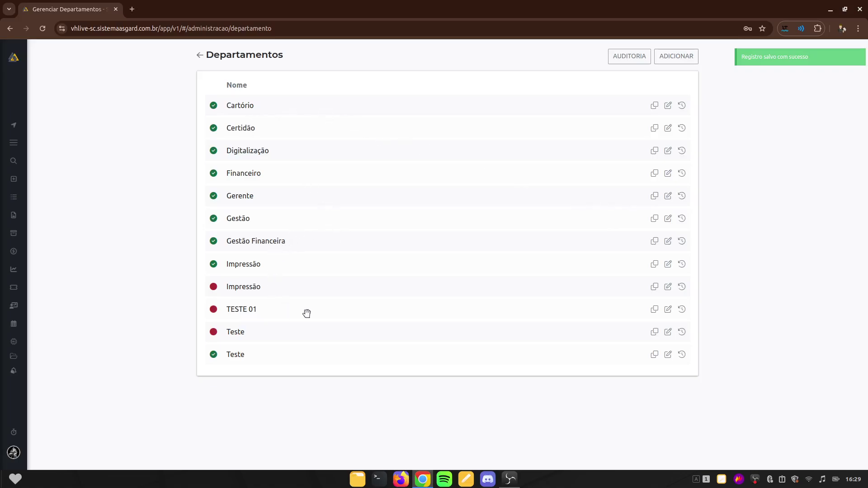
# Check the active Teste entry and the inactive Impressão entry in the department list
pyautogui.moveTo(226, 354); pyautogui.dragTo(245, 356)
pyautogui.click(253, 364)
pyautogui.doubleClick(234, 355)
pyautogui.click(237, 343)
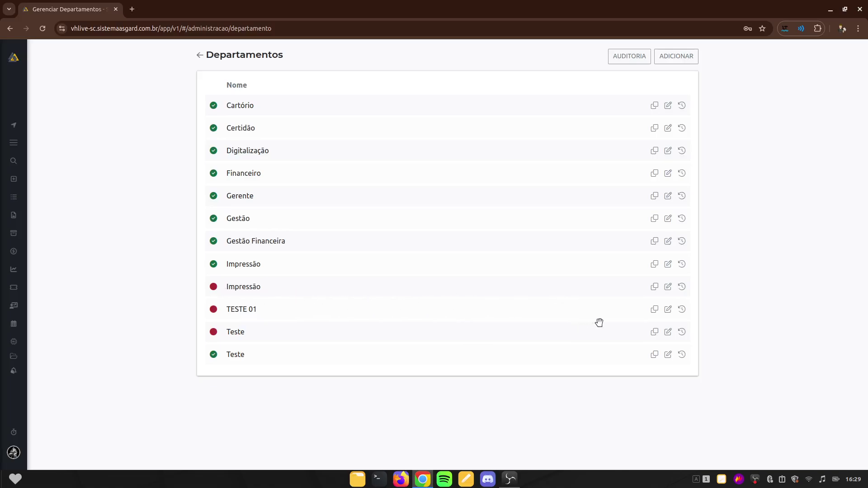
pyautogui.moveTo(231, 287); pyautogui.dragTo(286, 288)
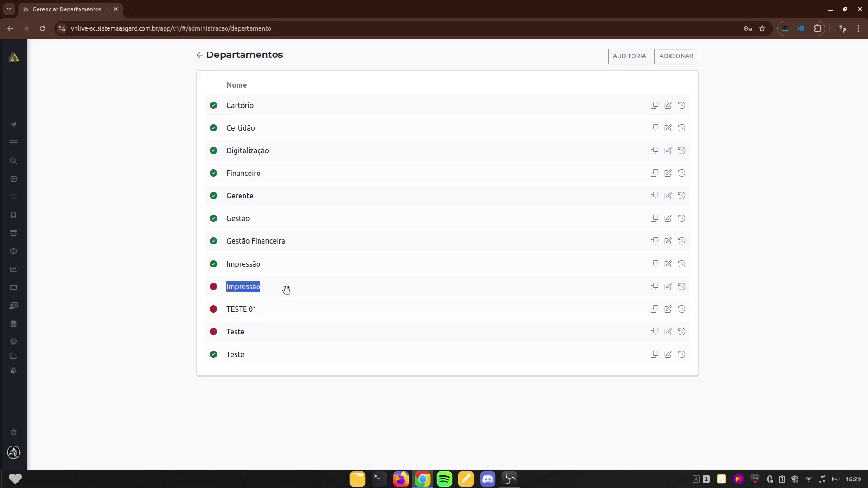
pyautogui.click(287, 288)
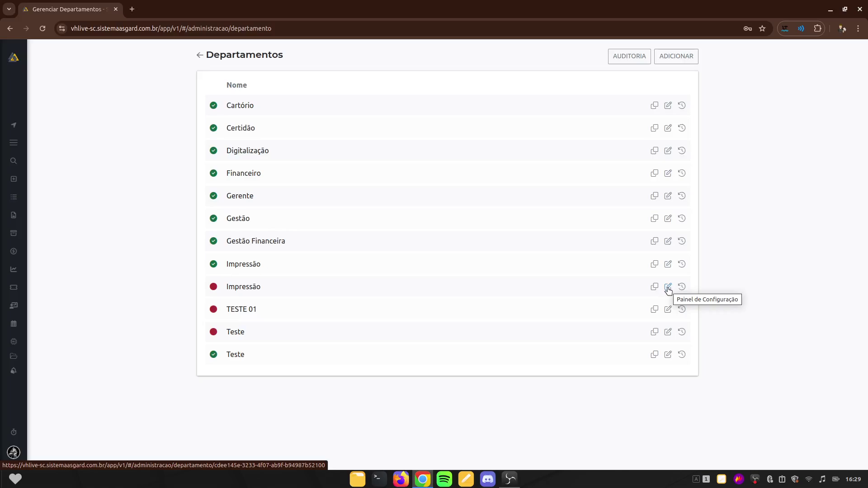
# Open the inactive Impressão department's record, review its Registro Ativo setting, and return to the list without saving
pyautogui.click(668, 287)
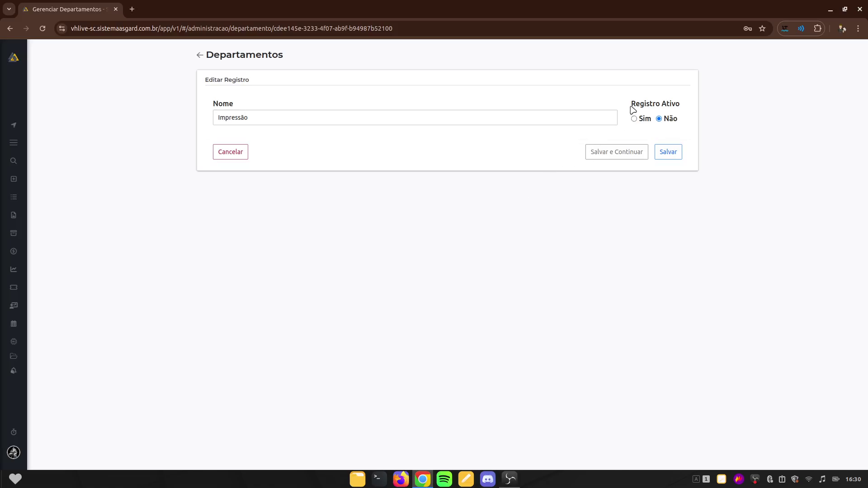
pyautogui.moveTo(632, 105); pyautogui.dragTo(678, 107)
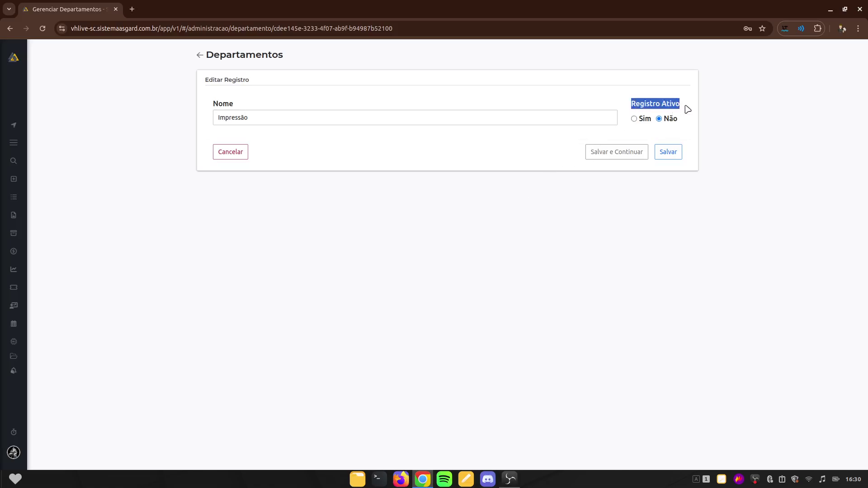
pyautogui.click(688, 109)
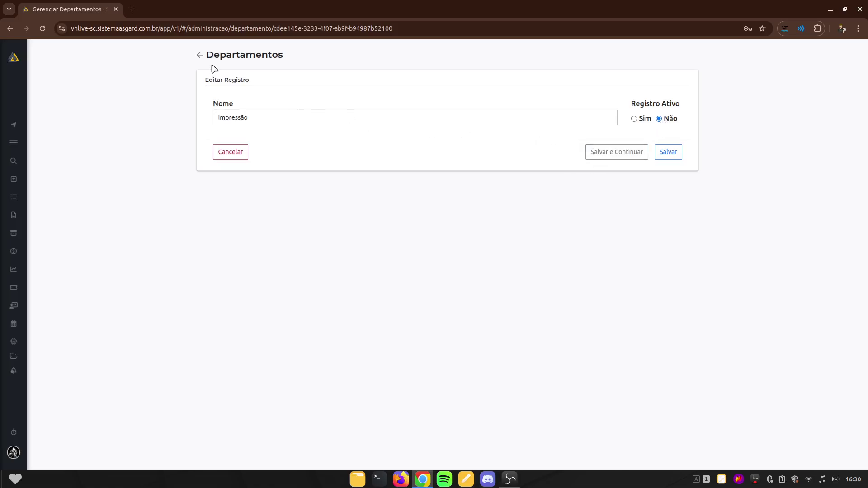
pyautogui.click(199, 55)
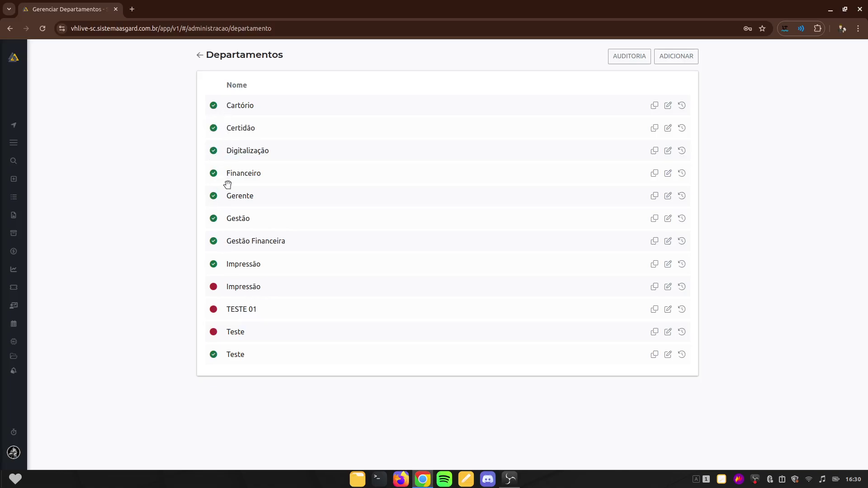
# Rename the inactive Impressão department to zImpressão, save it, and check its entry in the list
pyautogui.click(669, 287)
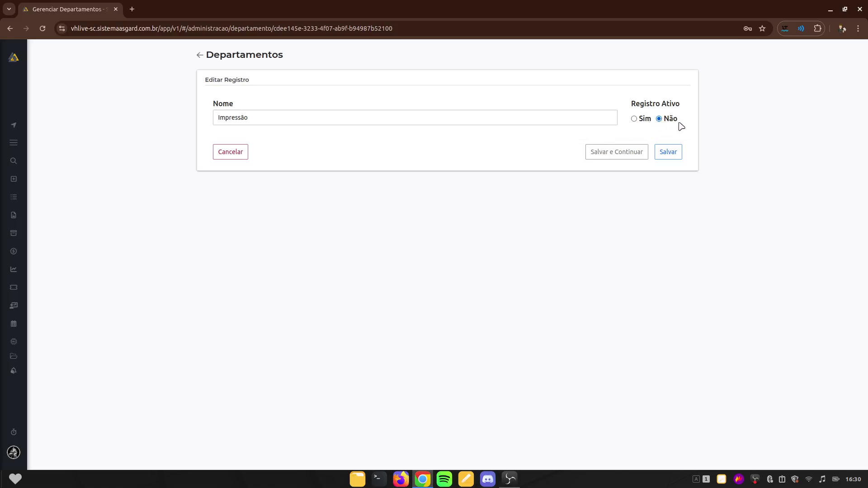
pyautogui.click(218, 119)
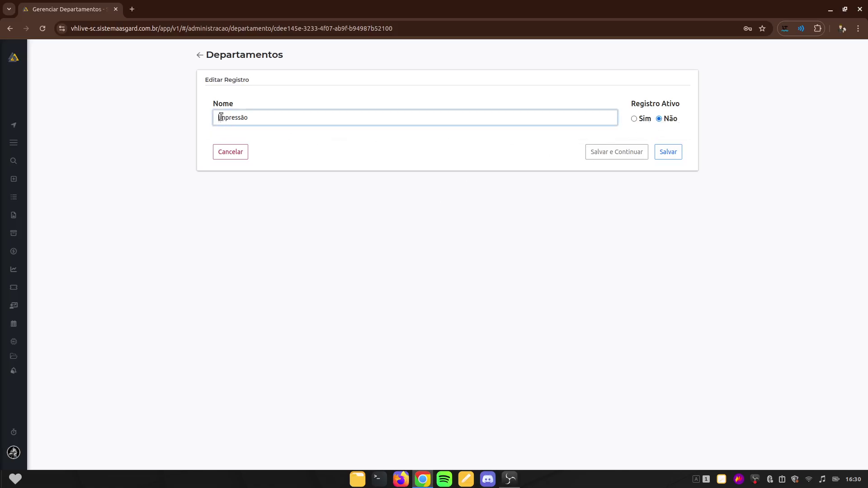
pyautogui.write('z')
pyautogui.press('End')
pyautogui.click(670, 154)
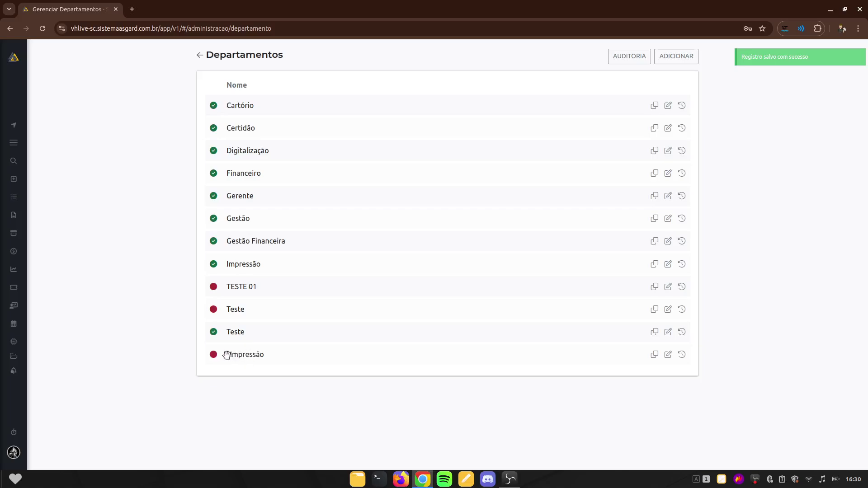
pyautogui.moveTo(225, 355); pyautogui.dragTo(260, 355)
pyautogui.click(291, 385)
# Rename the inactive TESTE 01 department to zTESTE 01 and save it
pyautogui.click(668, 287)
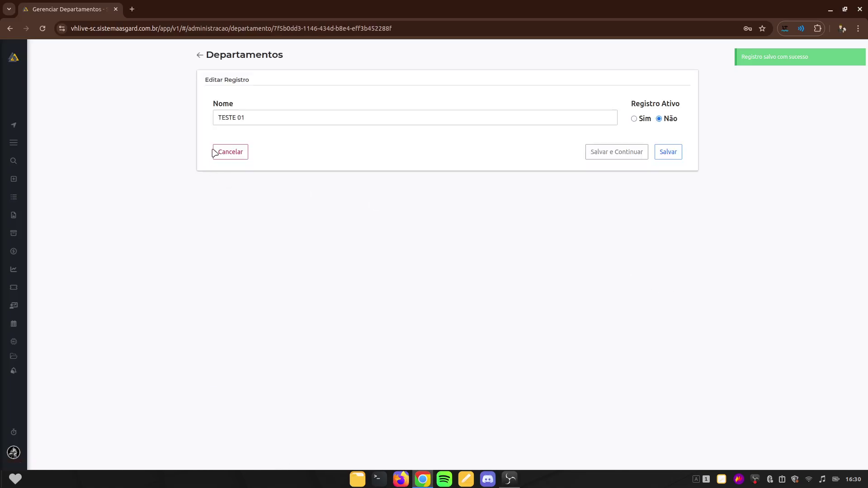
pyautogui.click(218, 120)
pyautogui.write('z')
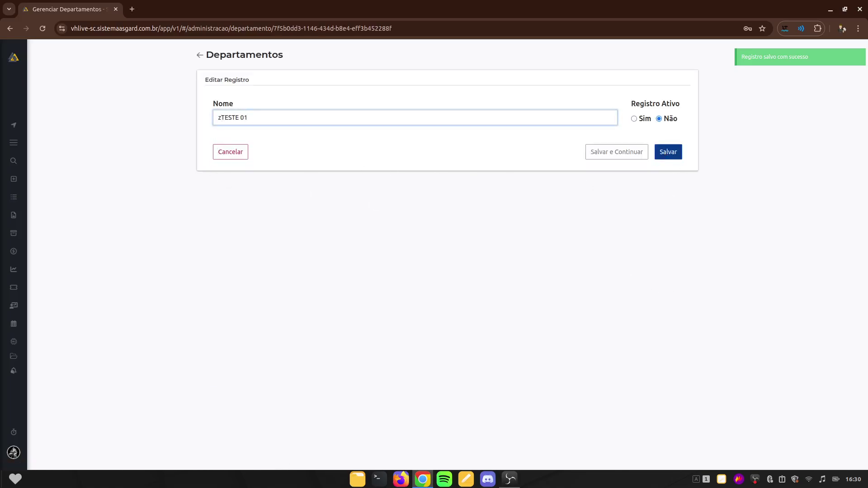
pyautogui.click(668, 152)
# Rename the inactive Teste department to zTeste and save it
pyautogui.click(668, 287)
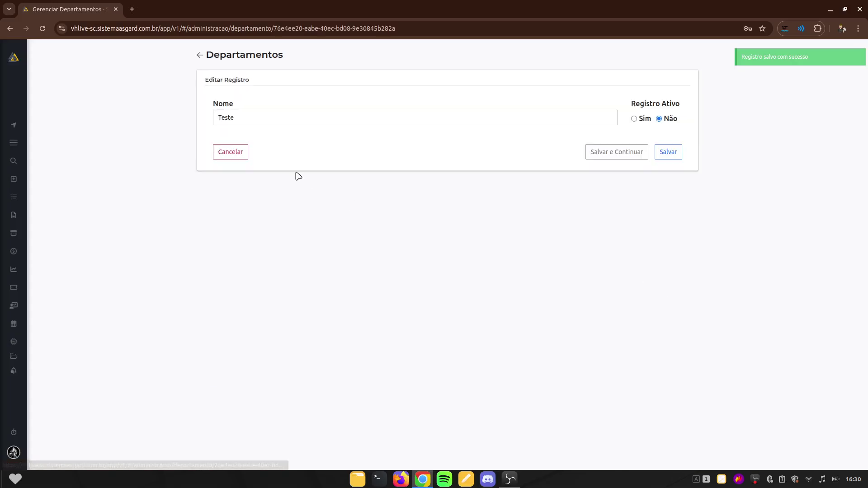
pyautogui.click(217, 118)
pyautogui.write('z')
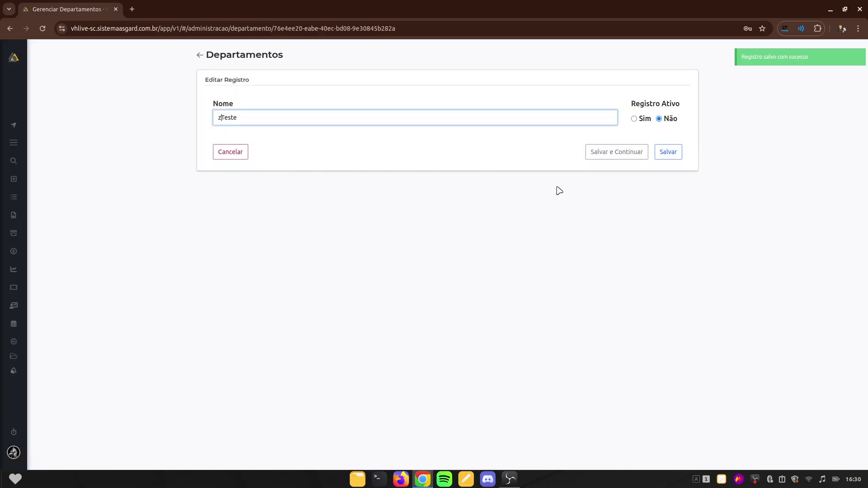
pyautogui.click(667, 154)
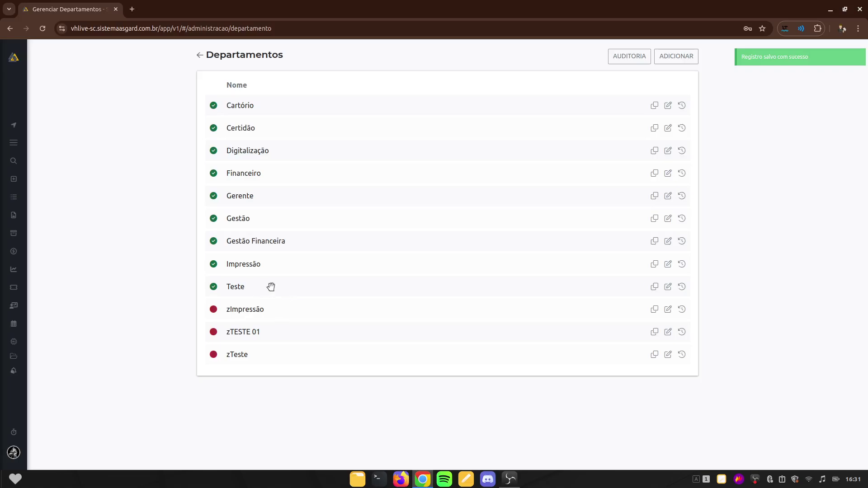
pyautogui.click(838, 63)
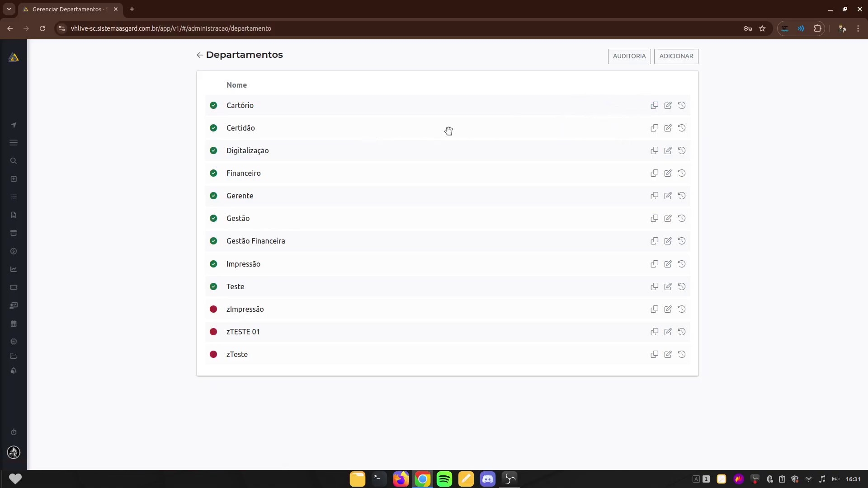
# Open the duplication form for the Cartório department, examine its heading and prefilled name, and go back without saving
pyautogui.click(654, 107)
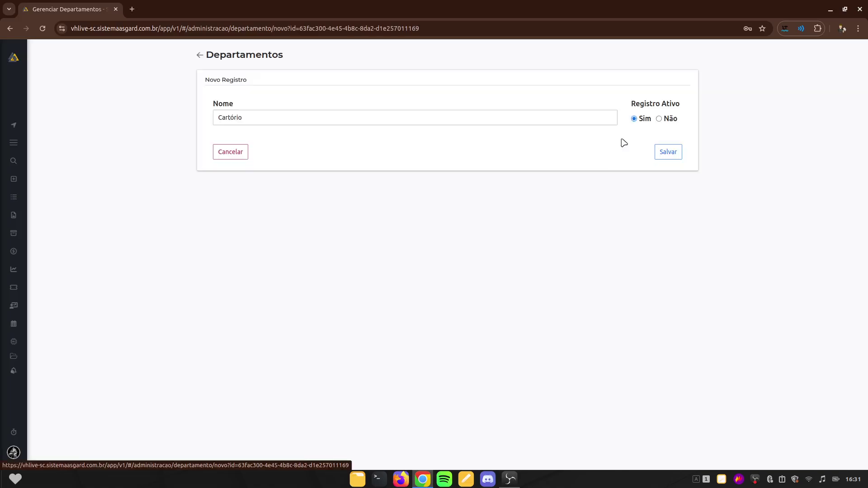
pyautogui.doubleClick(232, 118)
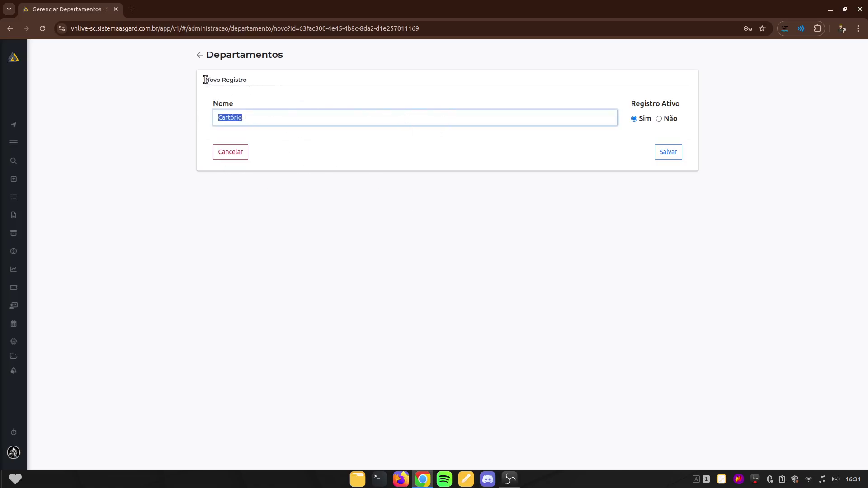
pyautogui.moveTo(205, 80); pyautogui.dragTo(269, 82)
pyautogui.click(269, 81)
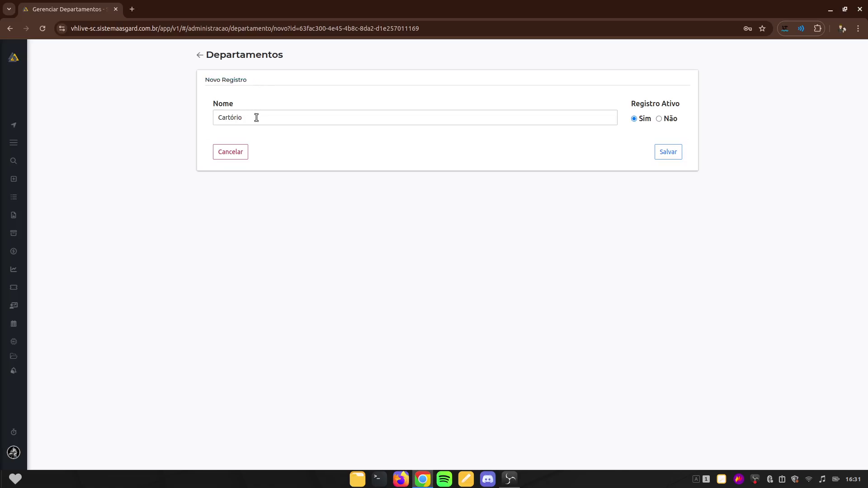
pyautogui.moveTo(257, 117); pyautogui.dragTo(209, 123)
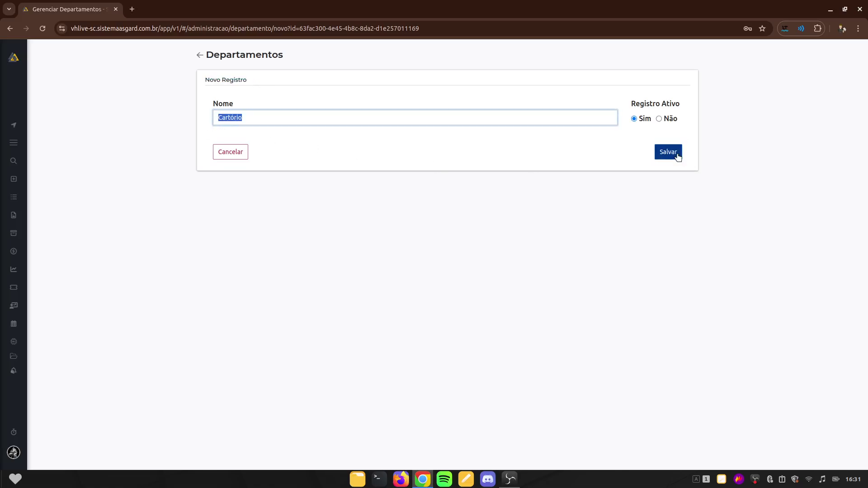
pyautogui.click(200, 55)
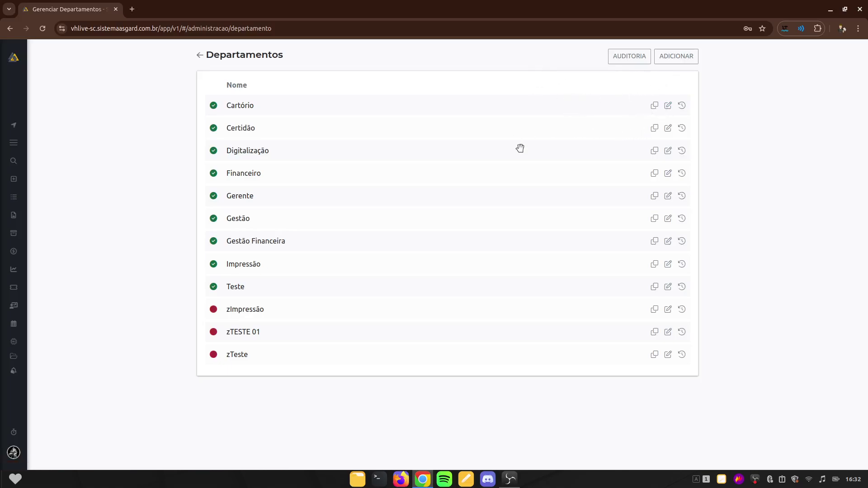
# Open the Usuários management area and look through the full user list, checking where the inactive record stands
pyautogui.click(200, 56)
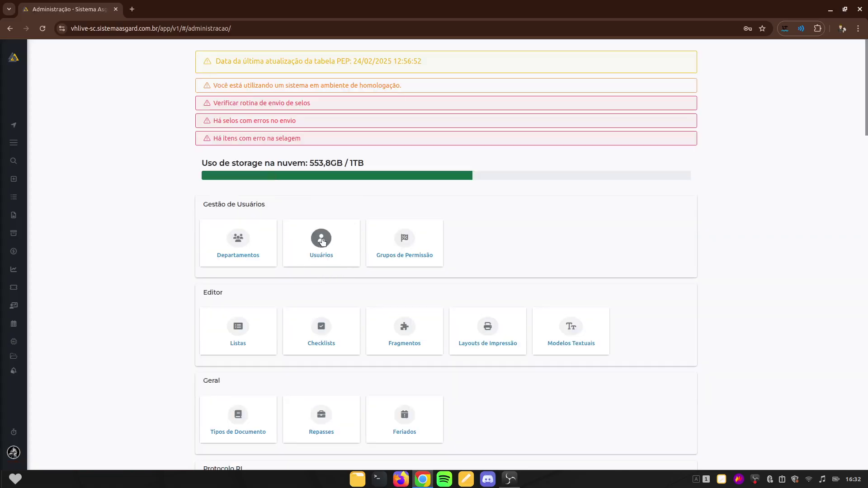
pyautogui.click(322, 242)
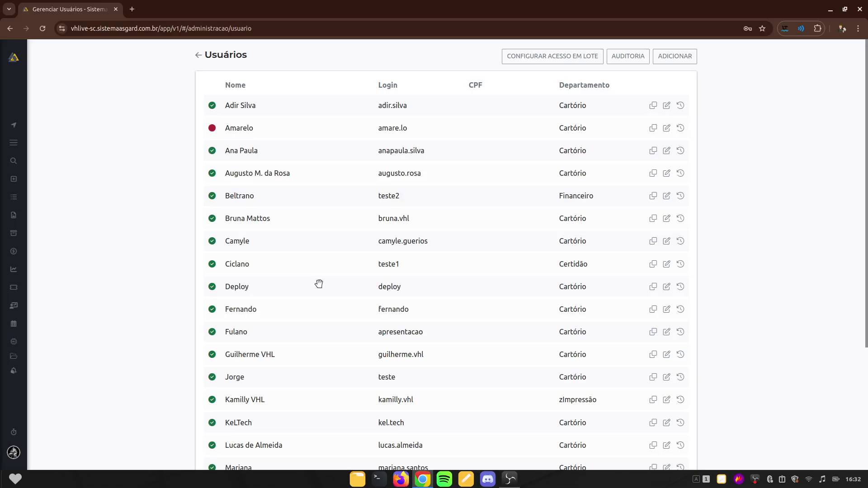
pyautogui.scroll(-4, 319, 283)
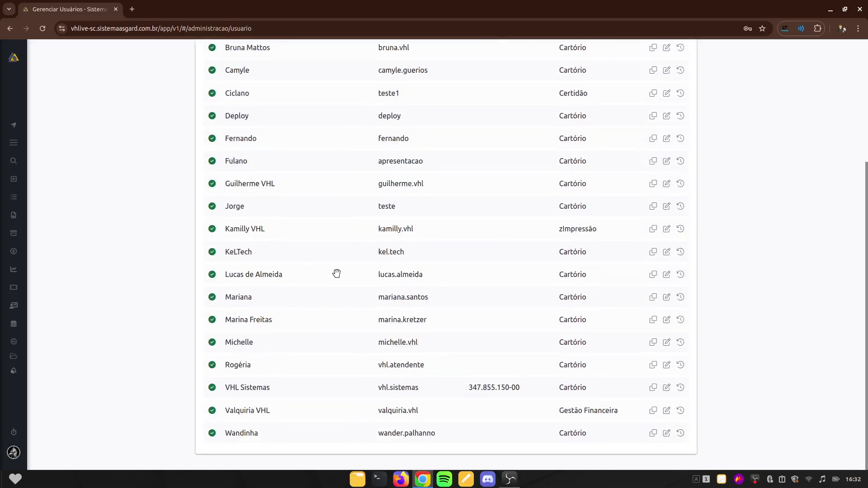
pyautogui.scroll(2, 335, 274)
pyautogui.scroll(3, 336, 274)
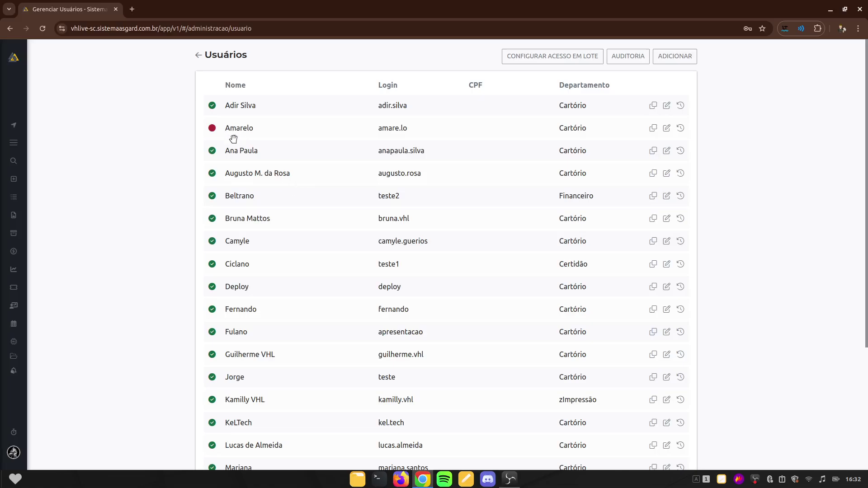
pyautogui.scroll(-4, 258, 212)
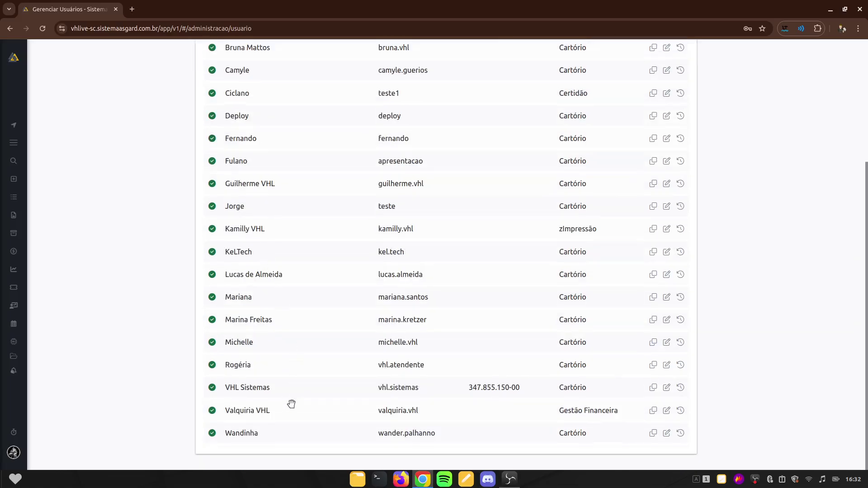
pyautogui.scroll(3, 281, 419)
pyautogui.scroll(2, 280, 410)
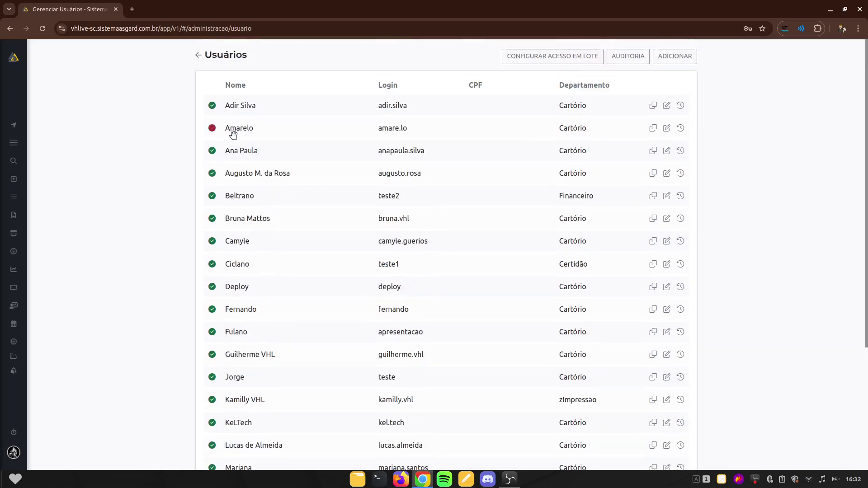
# Try to rename the inactive user in the Cartório department with a z prefix, and check the user list
pyautogui.moveTo(225, 130); pyautogui.dragTo(259, 128)
pyautogui.click(270, 131)
pyautogui.click(667, 130)
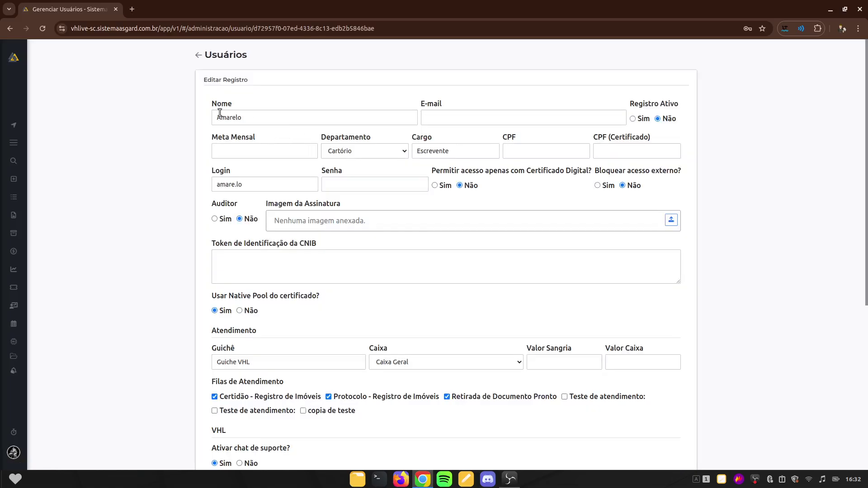
pyautogui.click(217, 118)
pyautogui.write('z')
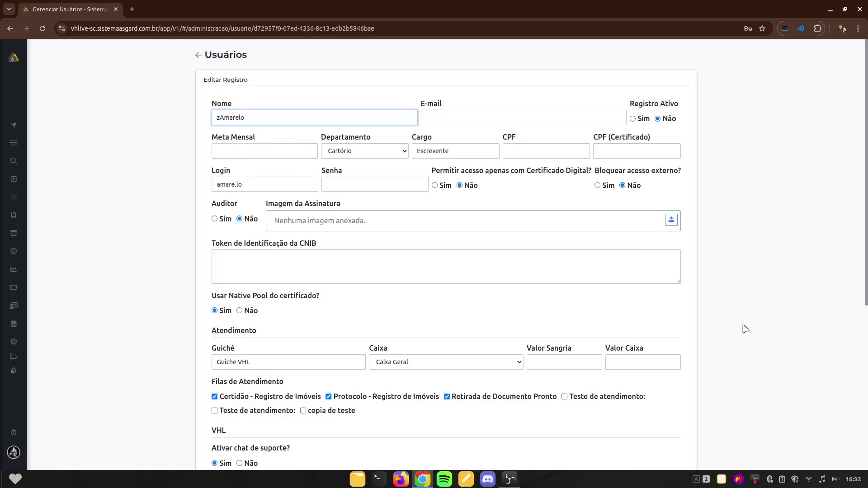
pyautogui.scroll(-6, 732, 362)
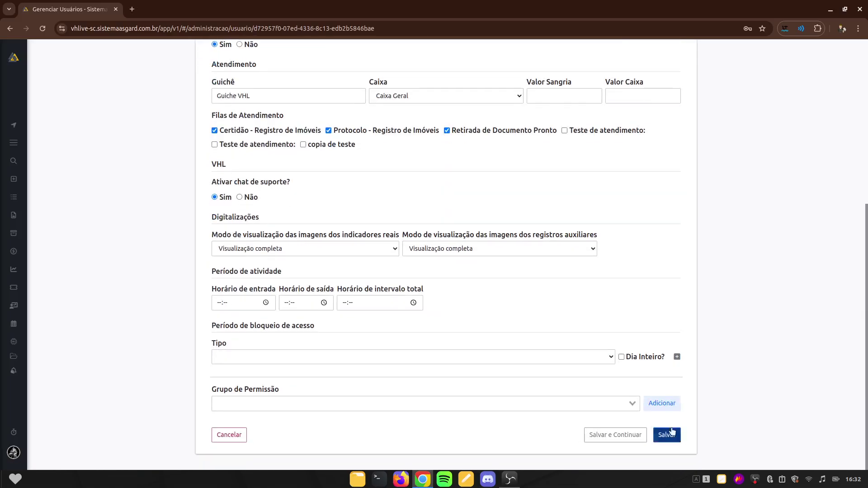
pyautogui.click(667, 435)
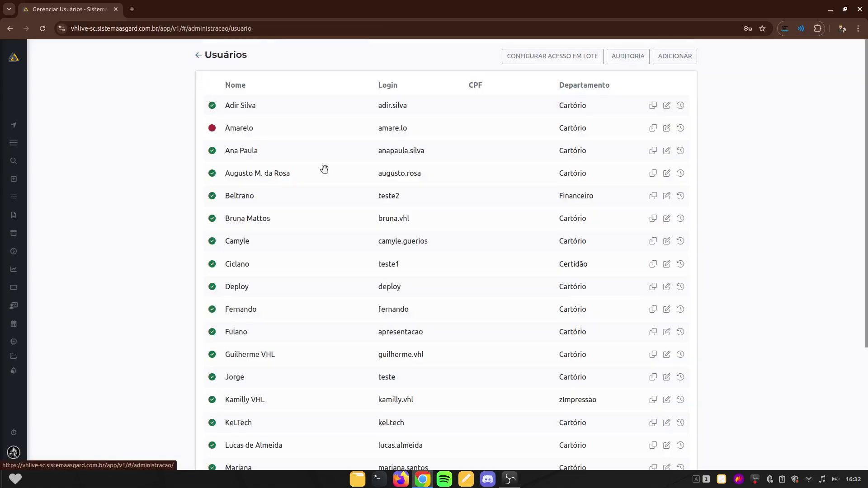
pyautogui.click(512, 165)
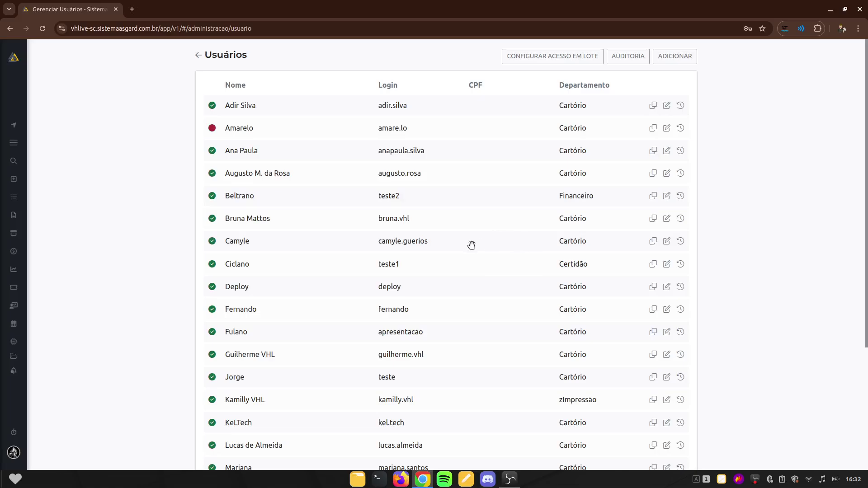
pyautogui.scroll(-4, 471, 246)
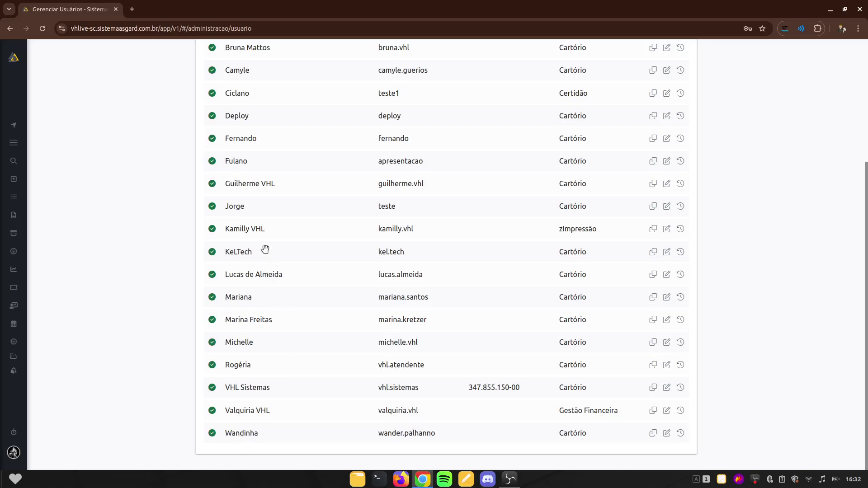
pyautogui.scroll(4, 213, 230)
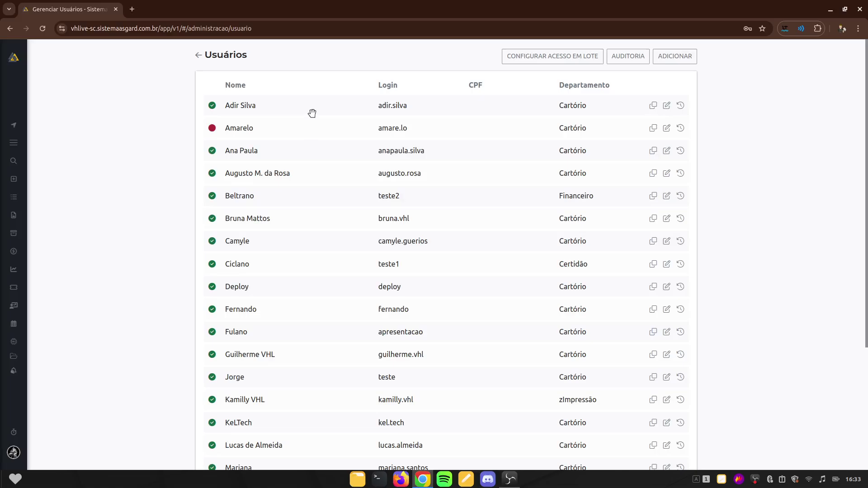
# Open the blank form for a new user, examine its fields down to the permission group, and go back without saving
pyautogui.click(676, 57)
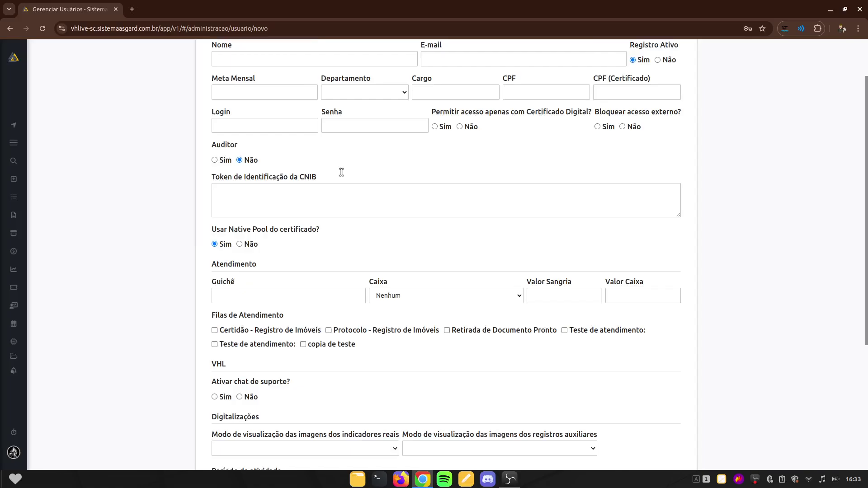
pyautogui.scroll(-5, 342, 172)
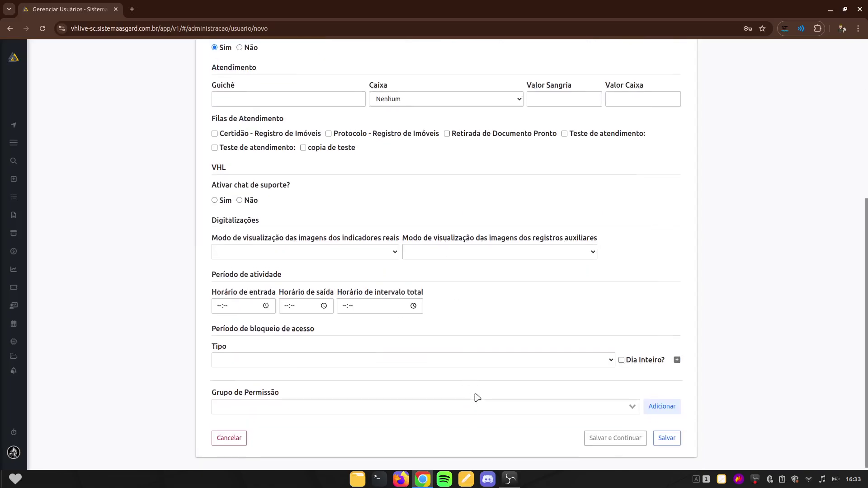
pyautogui.scroll(5, 461, 243)
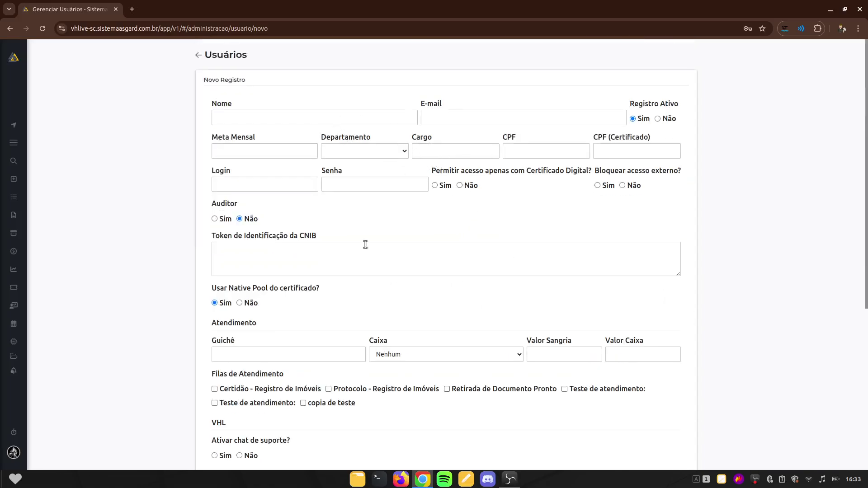
pyautogui.click(199, 56)
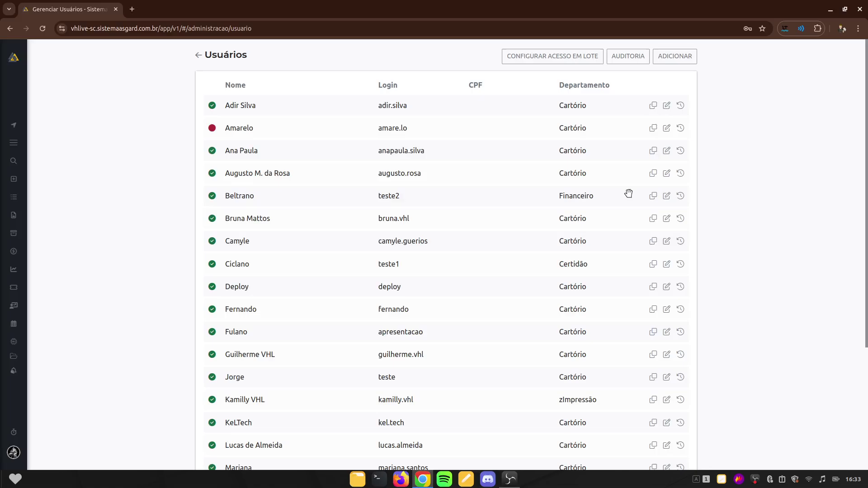
# Open the duplication form for the Financeiro department's user and examine its name, e-mail, CPF (Certificado) and login fields
pyautogui.click(653, 198)
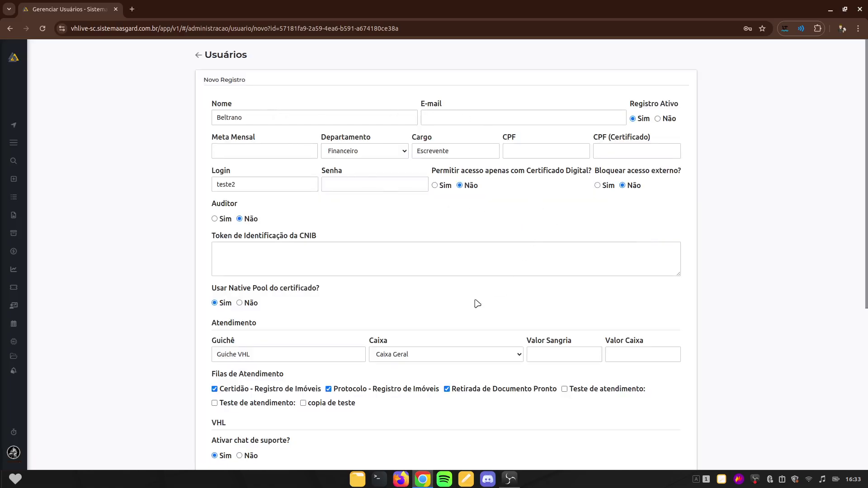
pyautogui.doubleClick(275, 117)
pyautogui.click(451, 118)
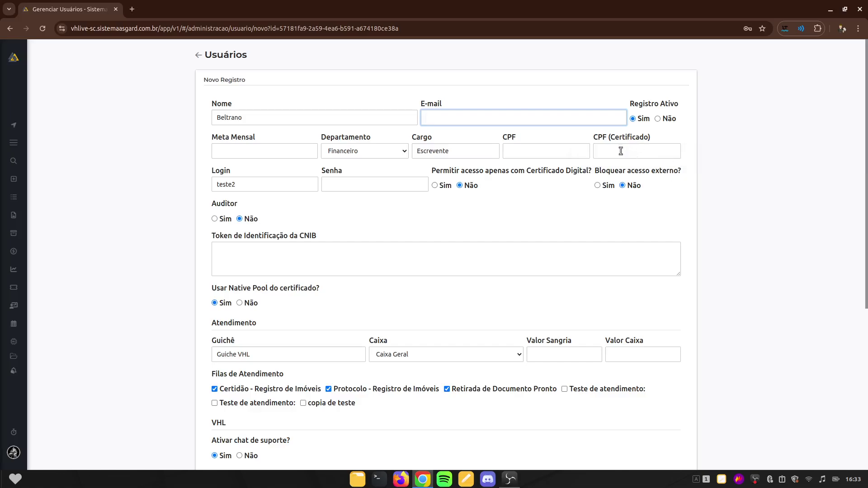
pyautogui.click(637, 151)
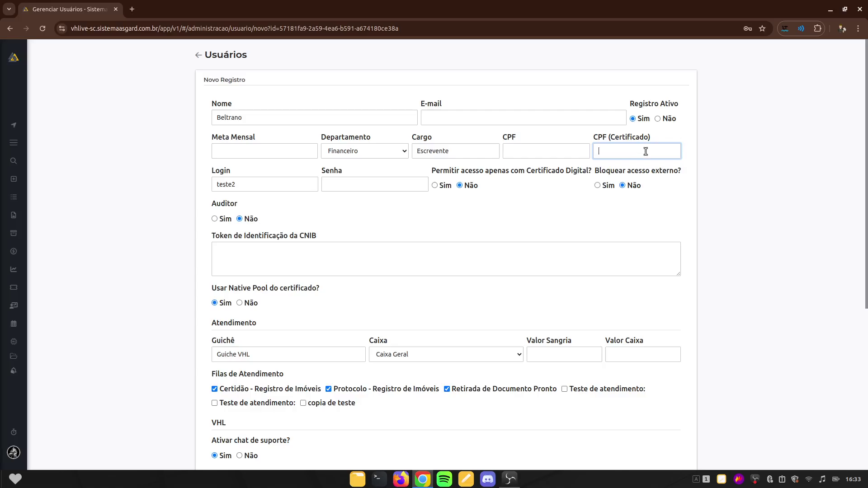
pyautogui.click(246, 186)
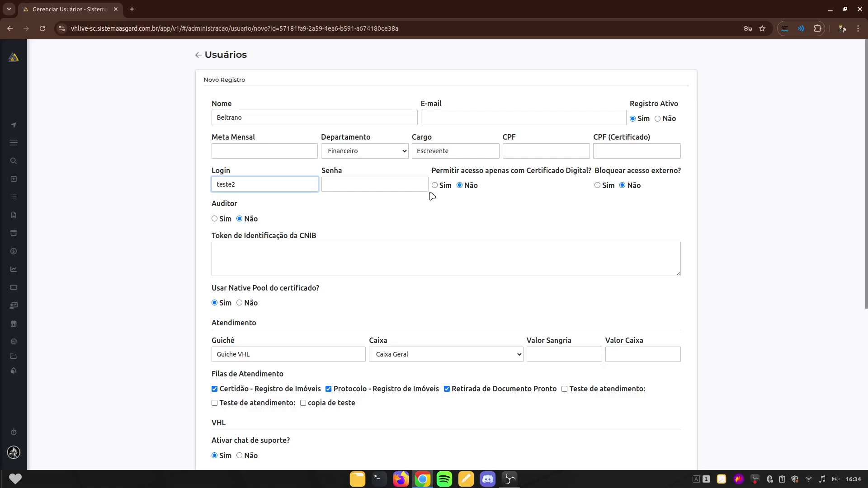
# Examine the available Departamento options and the Cargo and E-mail fields of the duplicated user without changing them
pyautogui.click(368, 150)
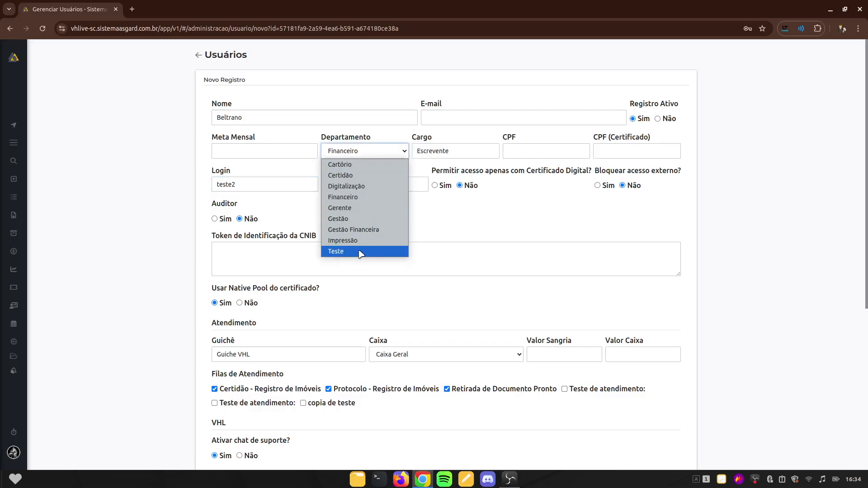
pyautogui.click(443, 231)
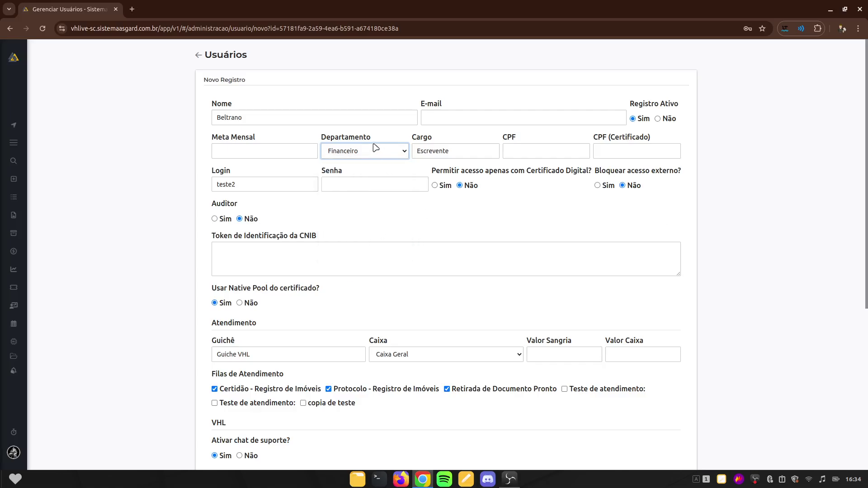
pyautogui.moveTo(470, 149); pyautogui.dragTo(405, 161)
pyautogui.click(537, 220)
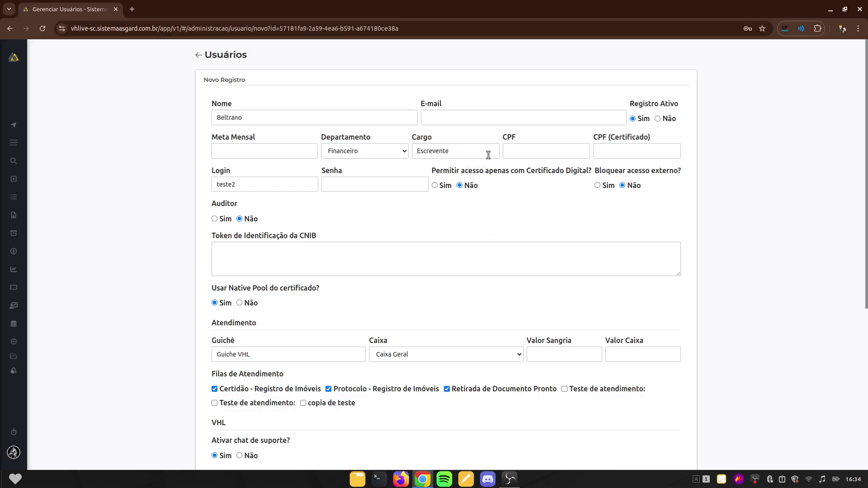
pyautogui.click(465, 115)
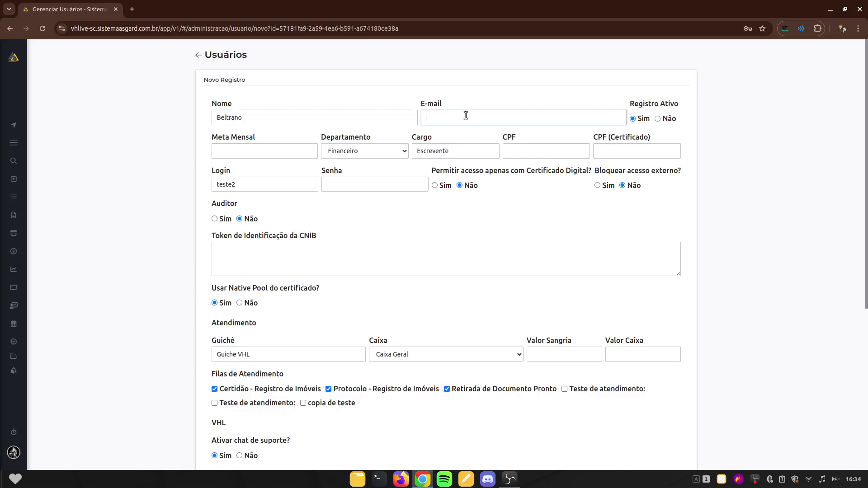
pyautogui.click(537, 214)
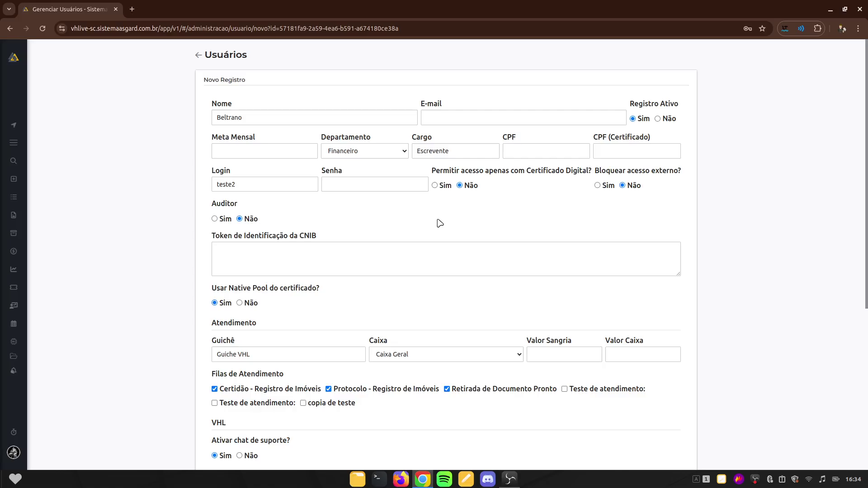
# Review the duplicated user's Atendimento settings, including the Caixa options and service queues, and the remaining sections below
pyautogui.scroll(-2, 438, 223)
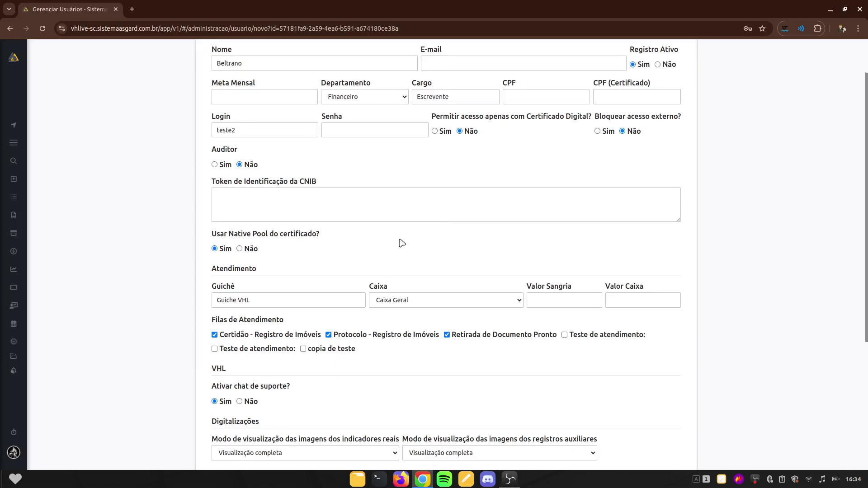
pyautogui.scroll(-2, 341, 209)
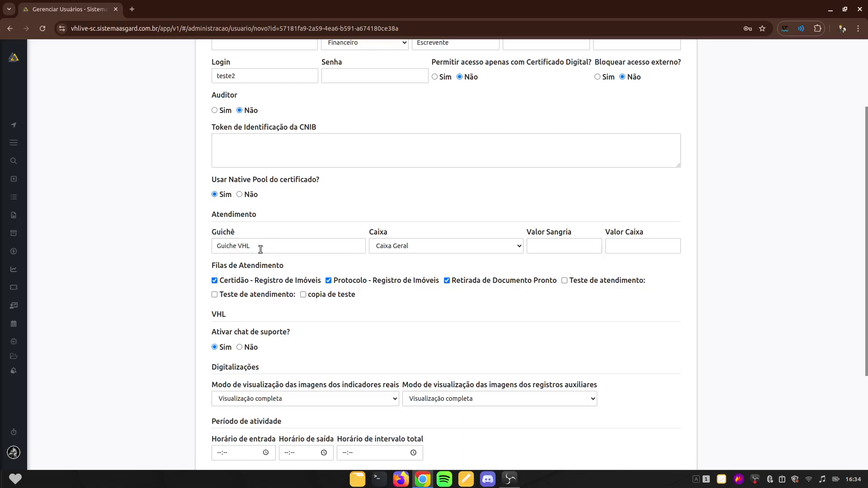
pyautogui.click(420, 248)
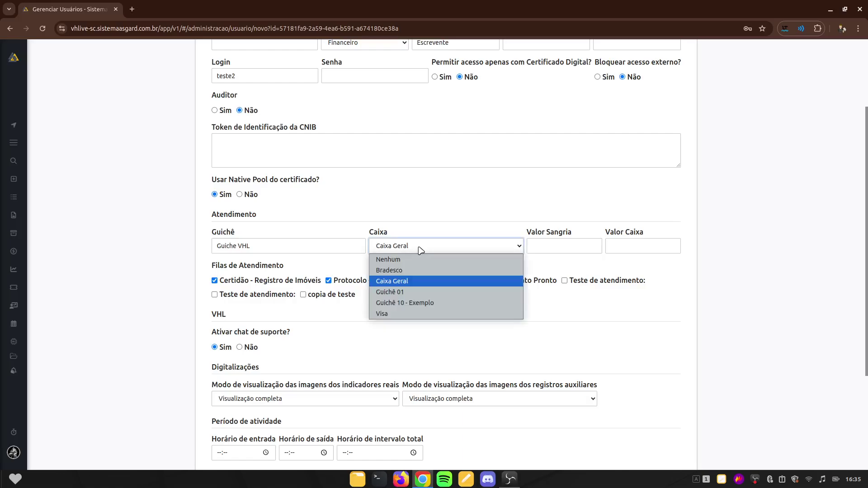
pyautogui.click(429, 232)
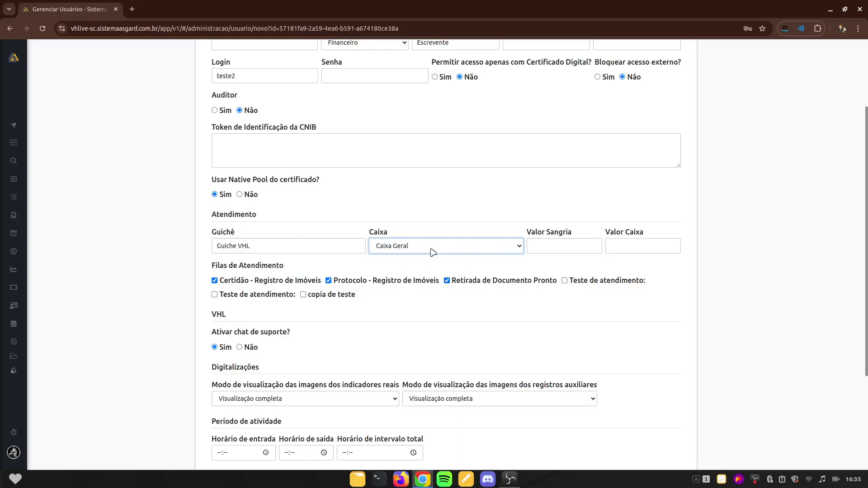
pyautogui.scroll(-3, 238, 208)
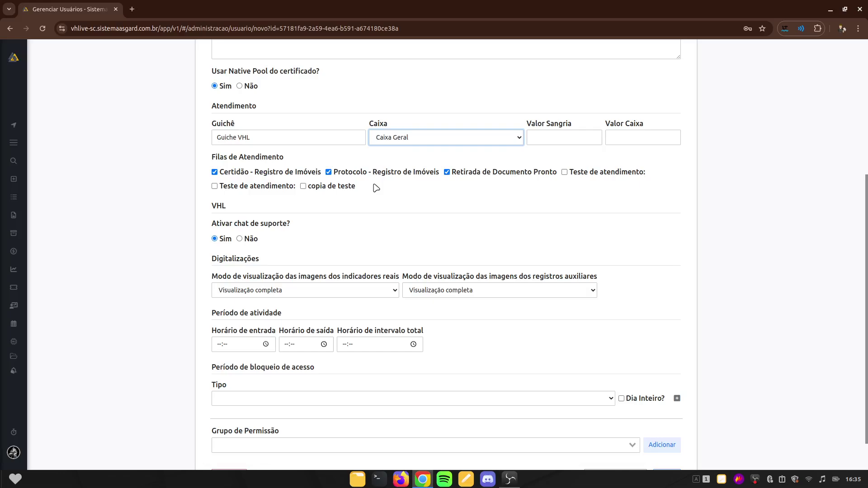
pyautogui.scroll(-2, 385, 186)
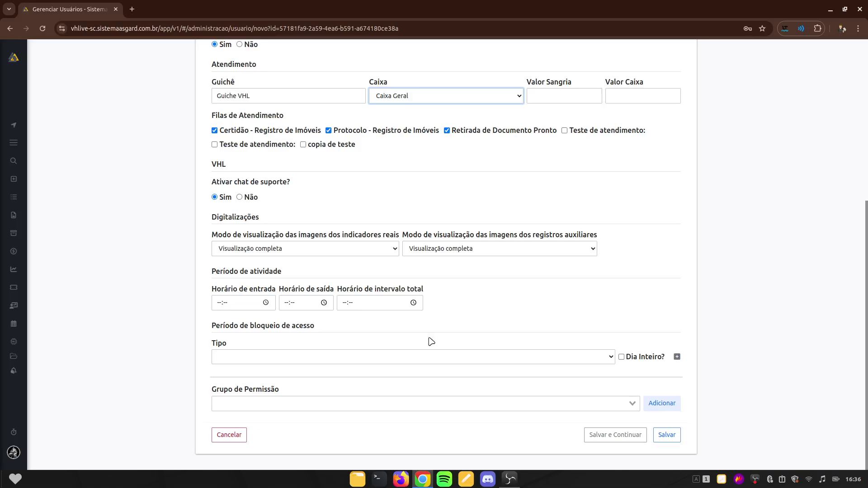
# Set the access-block type to Dia/Período específico in the duplicated user's form and examine its date and time fields
pyautogui.click(347, 363)
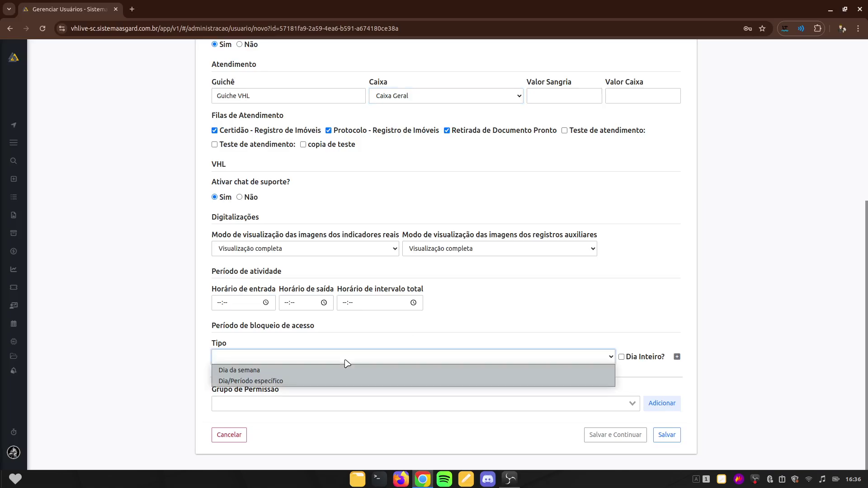
pyautogui.click(278, 382)
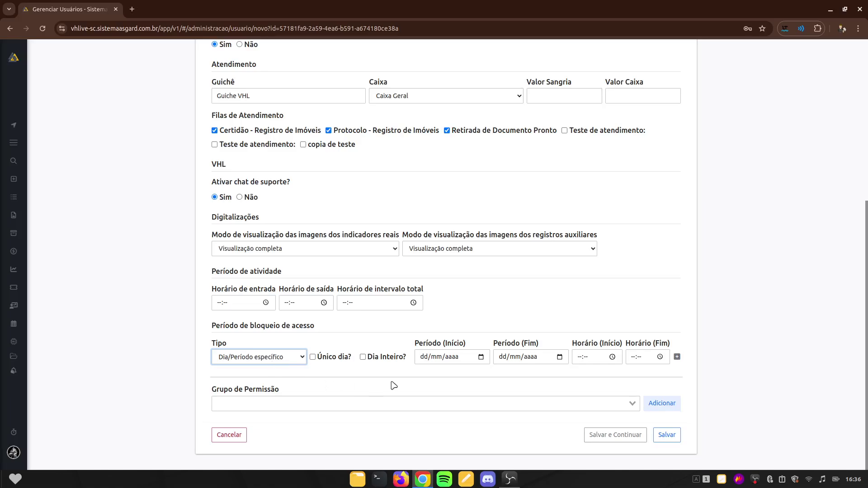
pyautogui.click(426, 357)
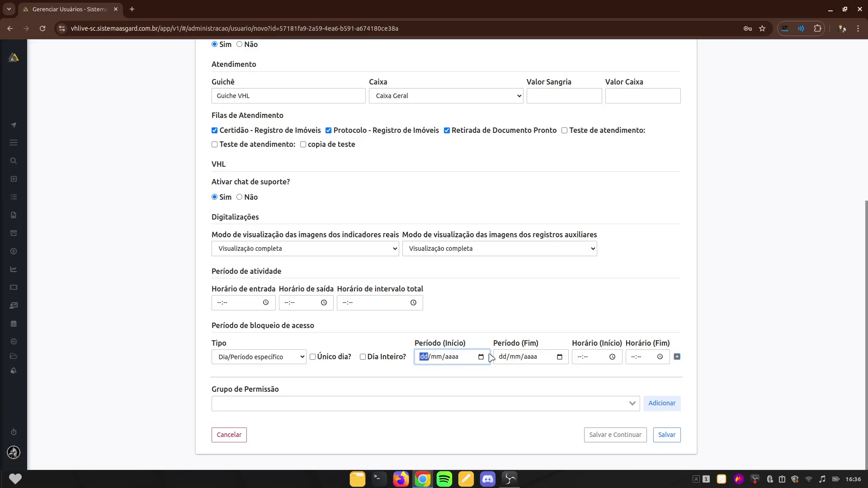
pyautogui.click(686, 331)
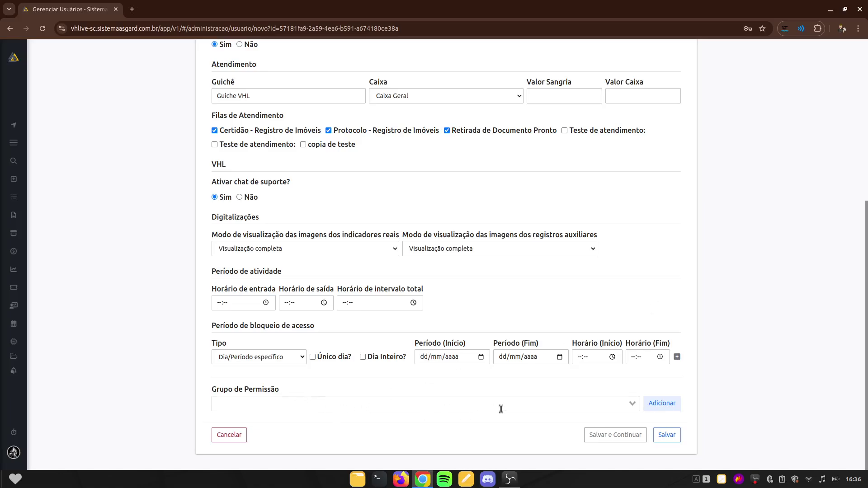
# Review the duplicated user's form once more and return to the users list without saving
pyautogui.scroll(10, 294, 341)
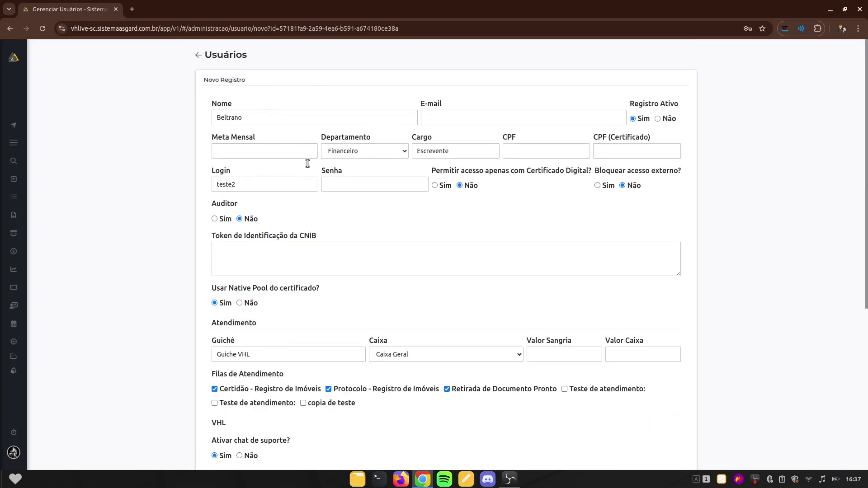
pyautogui.scroll(-5, 436, 331)
pyautogui.scroll(5, 475, 334)
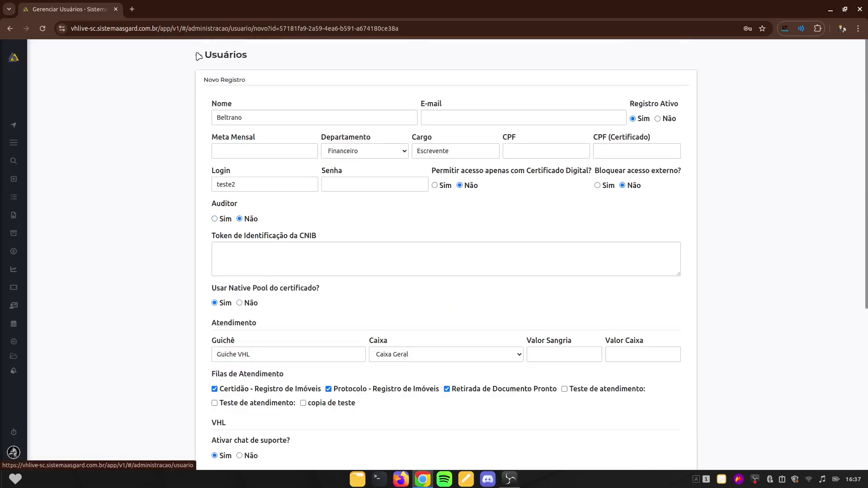
pyautogui.click(198, 55)
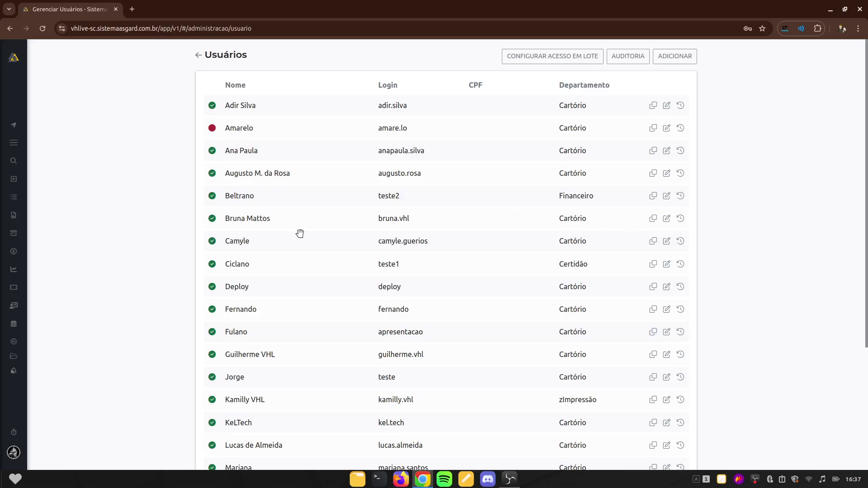
# Look through the whole users list, from the first entries down to the VHL Sistemas account
pyautogui.scroll(-5, 301, 232)
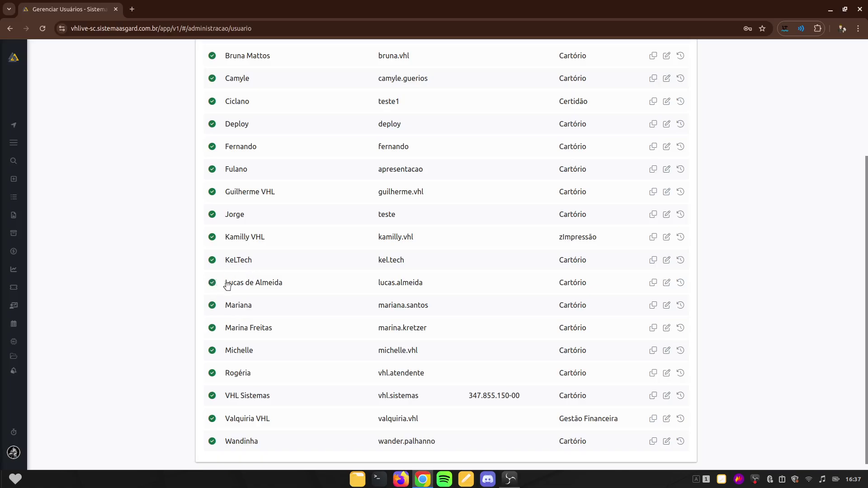
pyautogui.scroll(5, 272, 270)
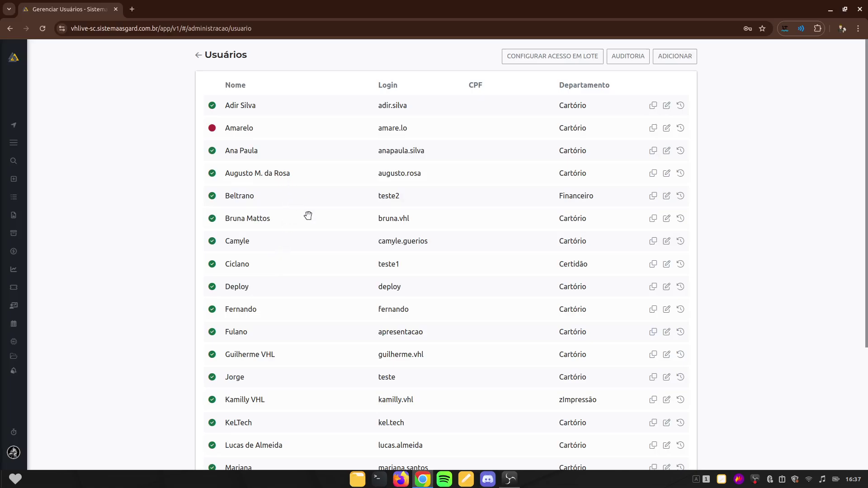
pyautogui.scroll(-5, 311, 221)
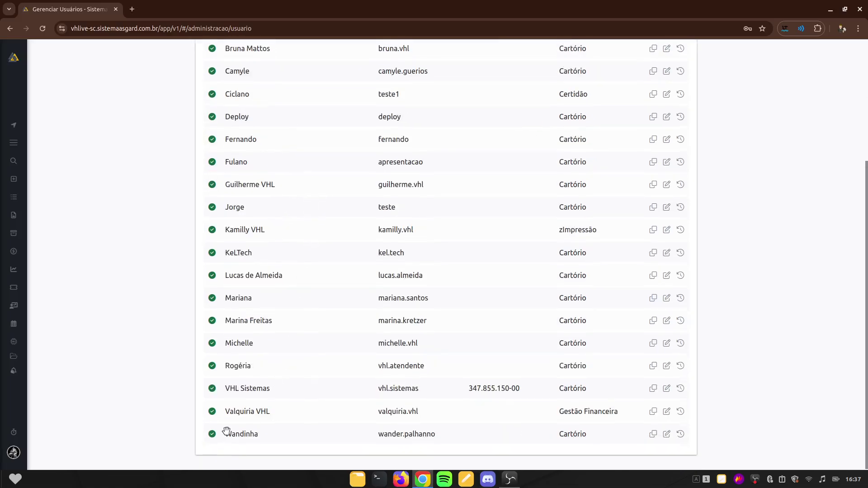
pyautogui.scroll(5, 225, 431)
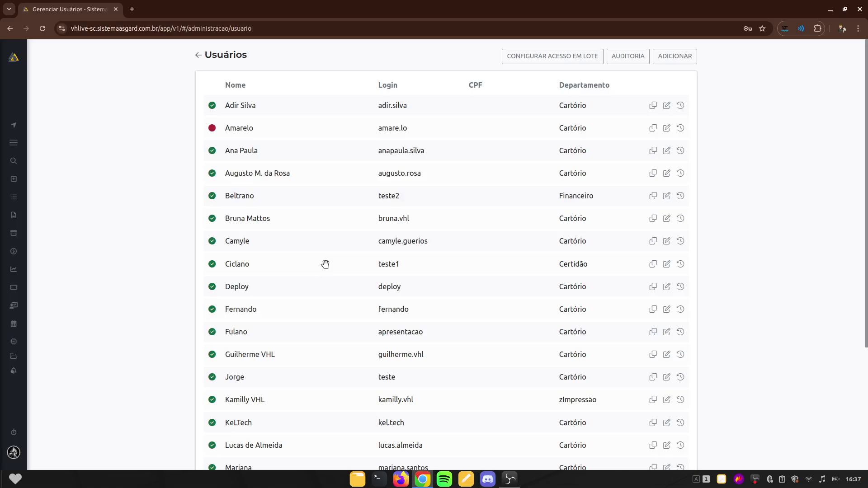
pyautogui.scroll(-5, 326, 264)
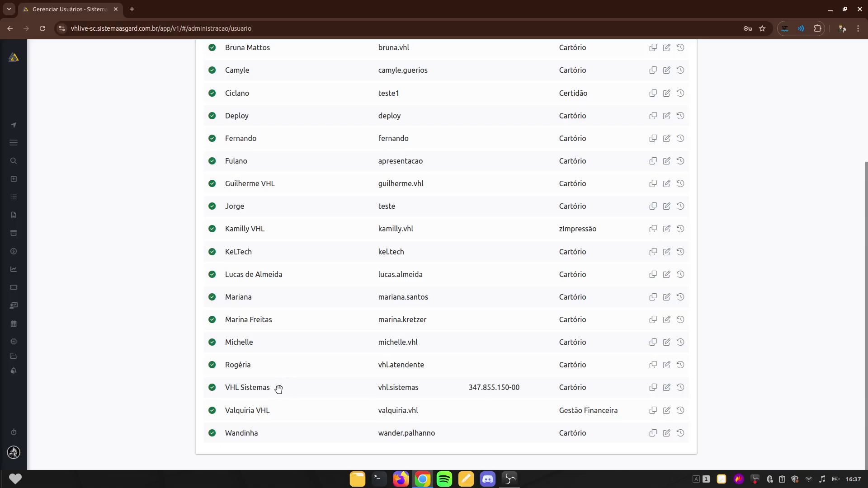
pyautogui.moveTo(278, 389); pyautogui.dragTo(227, 387)
pyautogui.click(178, 380)
pyautogui.scroll(4, 273, 380)
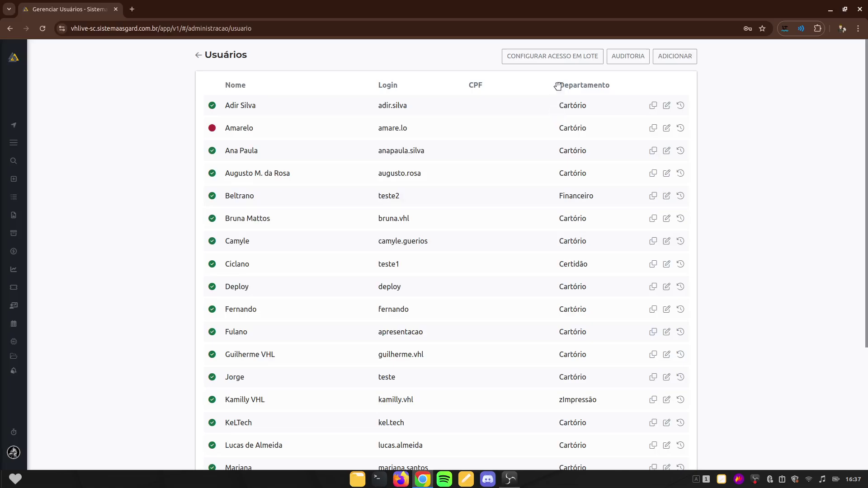
# Open the batch access configuration, set the block type to Dia da semana and examine the available weekdays without choosing one
pyautogui.click(551, 59)
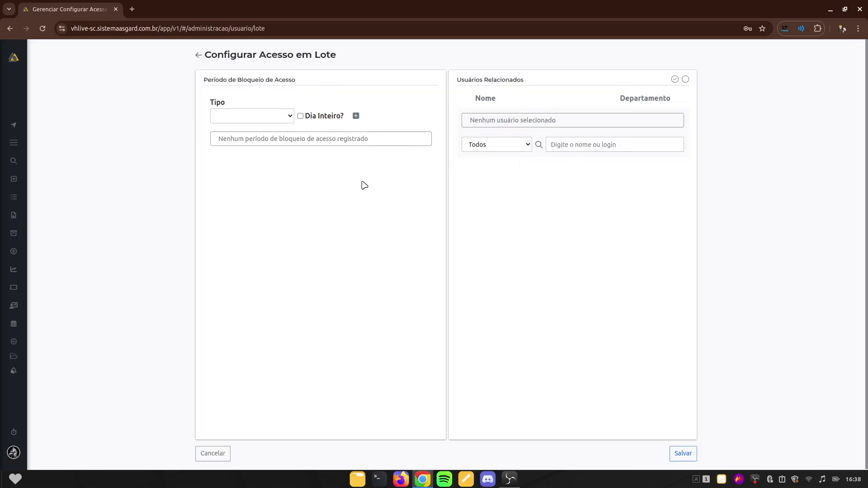
pyautogui.click(267, 116)
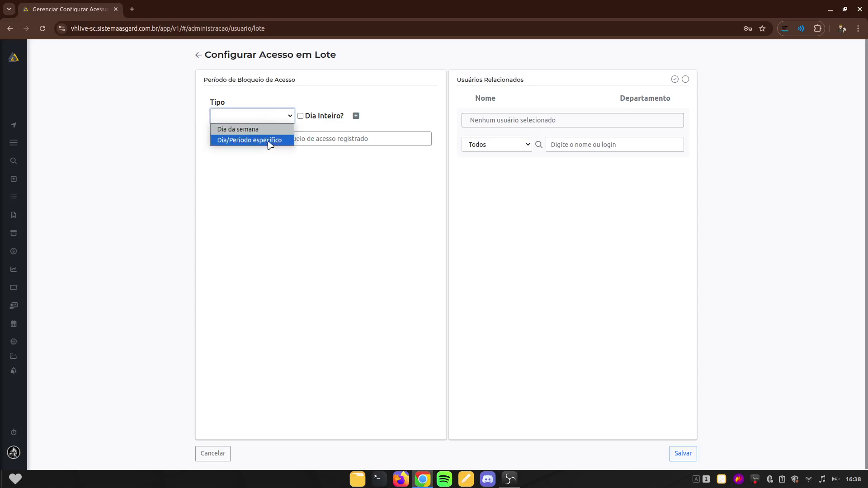
pyautogui.click(261, 130)
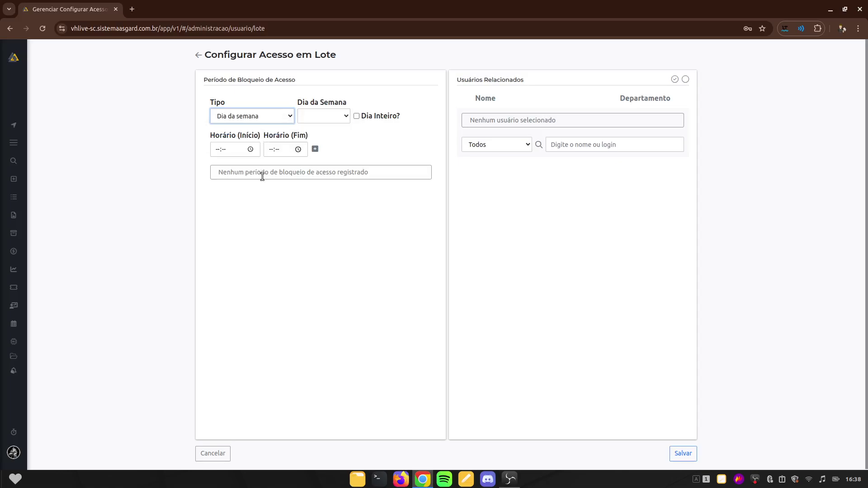
pyautogui.click(332, 117)
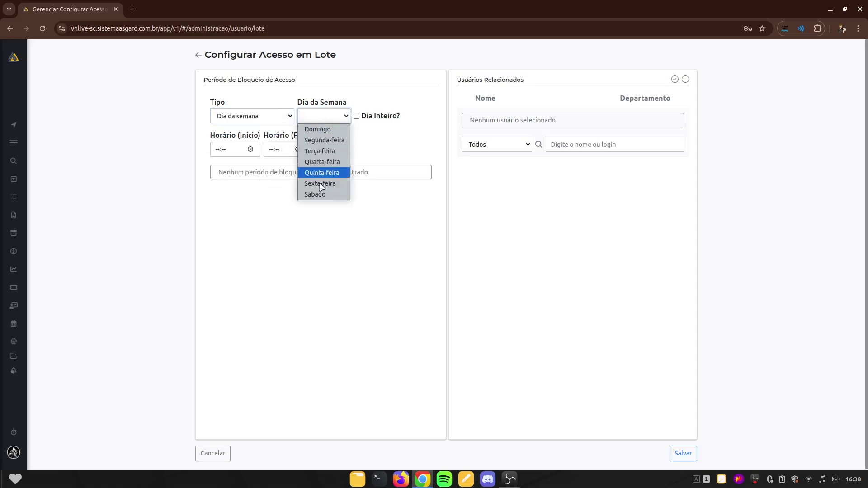
pyautogui.click(399, 156)
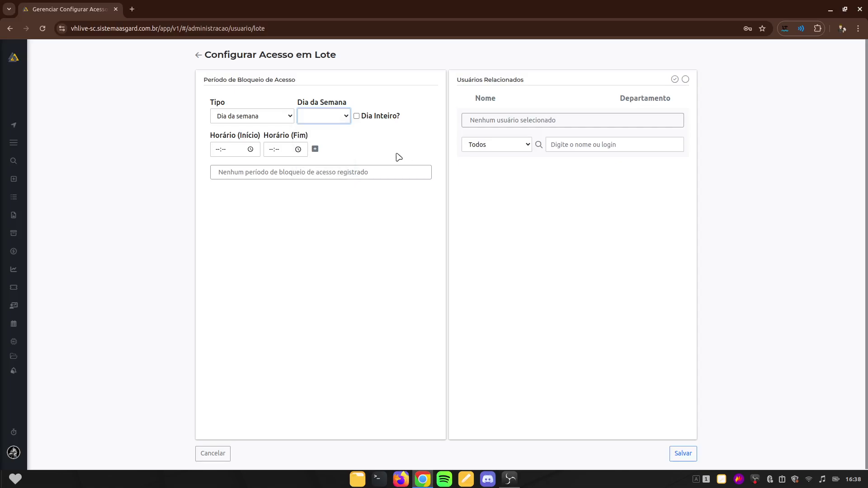
# Compare the fields of the Dia/Período específico block type with those of Dia da semana, including its weekday options
pyautogui.click(268, 121)
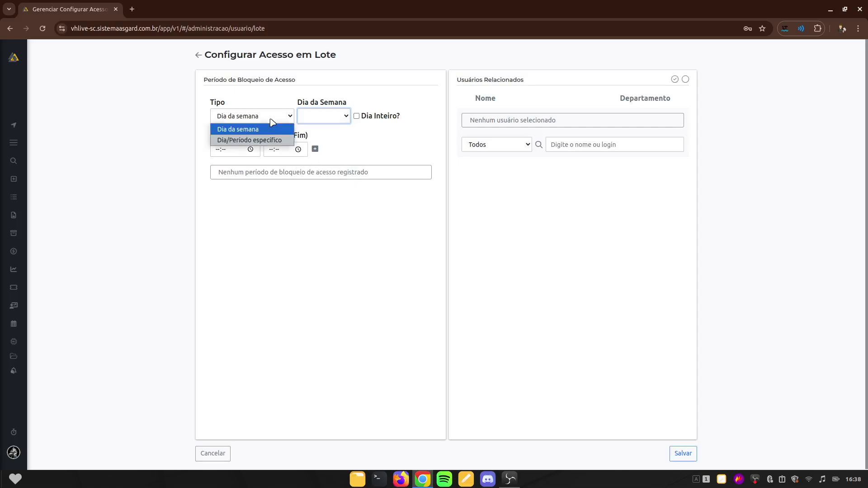
pyautogui.click(257, 142)
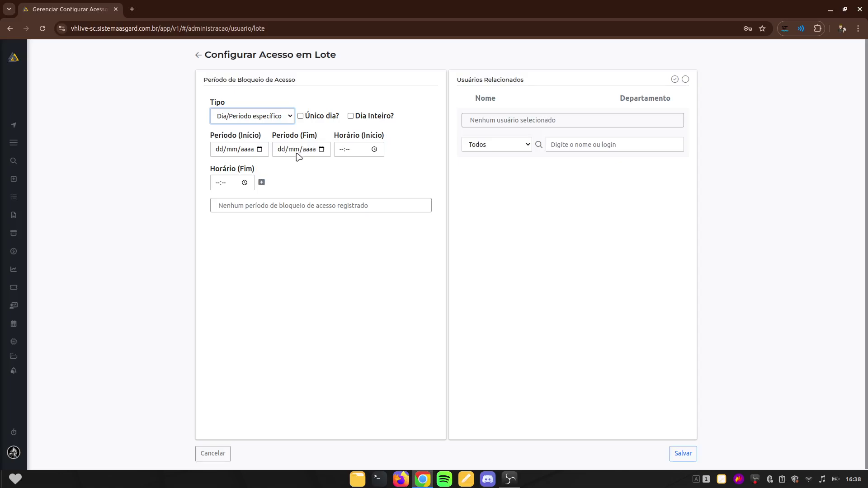
pyautogui.click(290, 117)
pyautogui.click(284, 129)
pyautogui.click(325, 121)
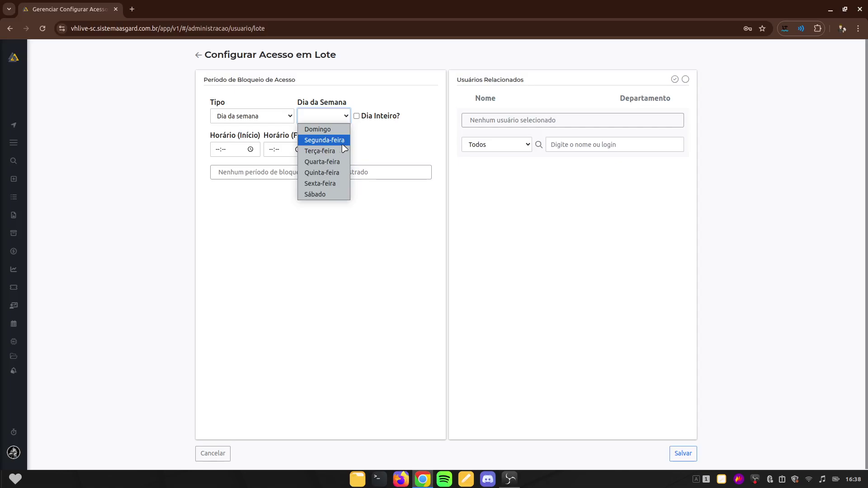
pyautogui.click(331, 118)
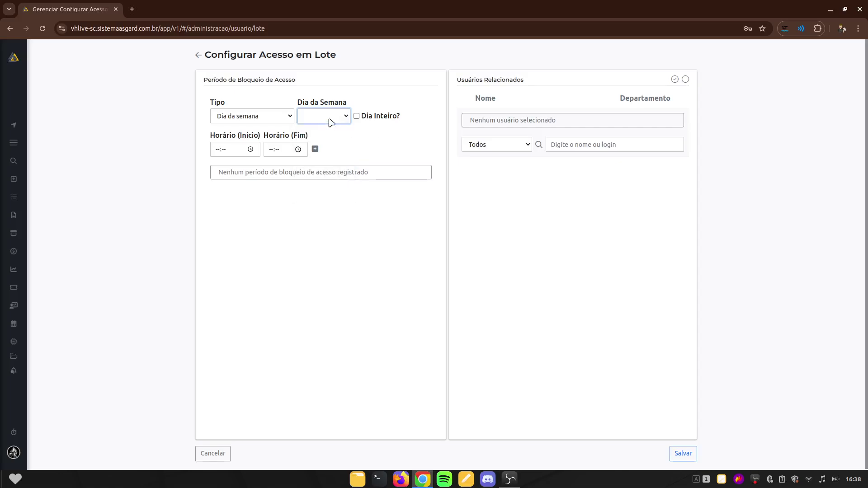
# Show the Dia/Período específico block type again and return from the batch access configuration to the users list without saving
pyautogui.click(274, 124)
pyautogui.click(251, 141)
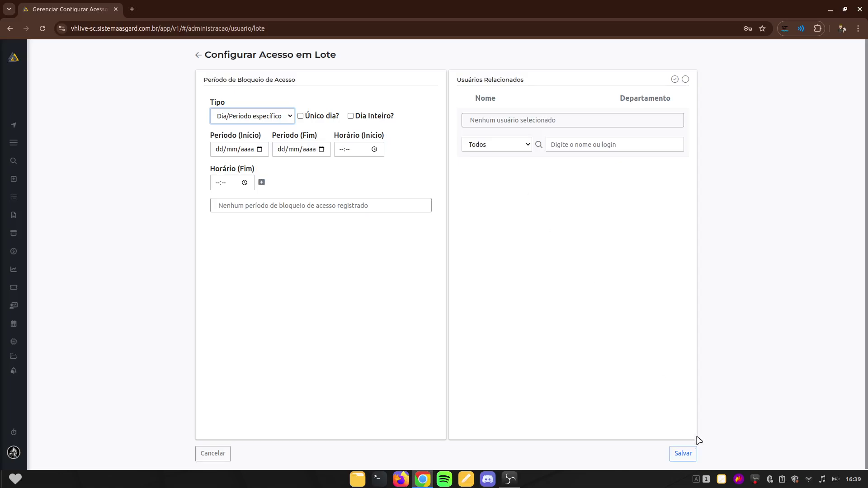
pyautogui.click(199, 55)
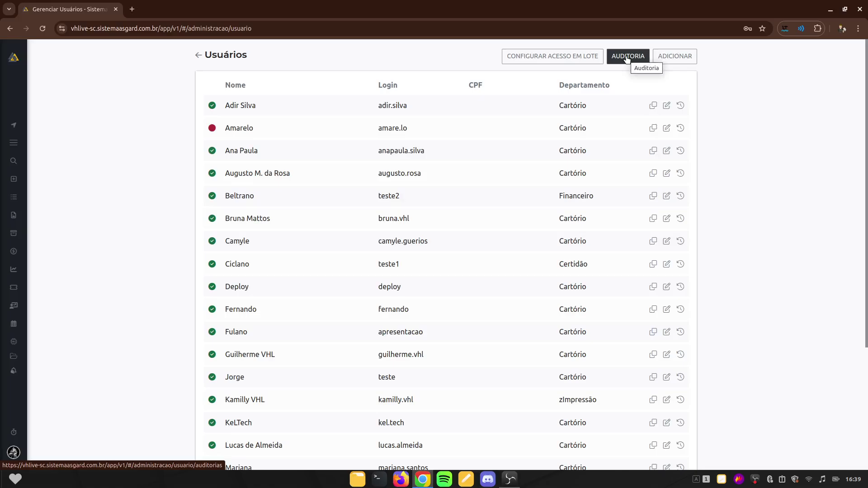
# Leave the users list, go to Grupos de Permissão and open the Administrador group for editing
pyautogui.click(199, 56)
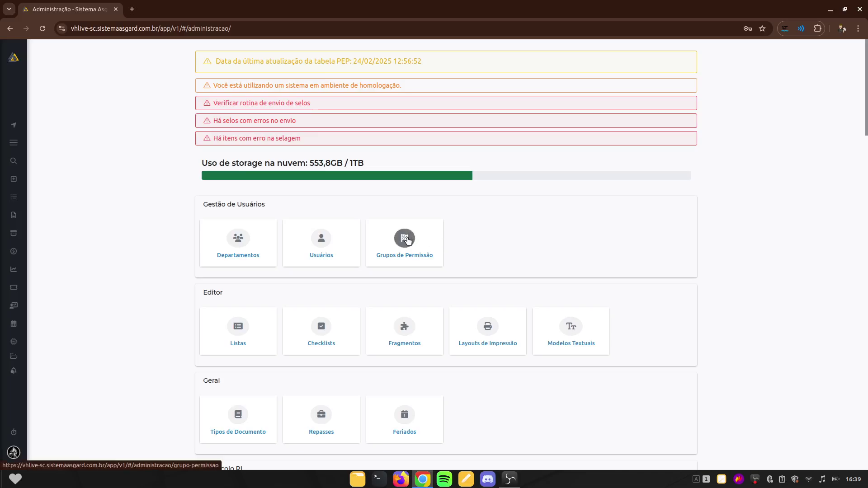
pyautogui.click(405, 240)
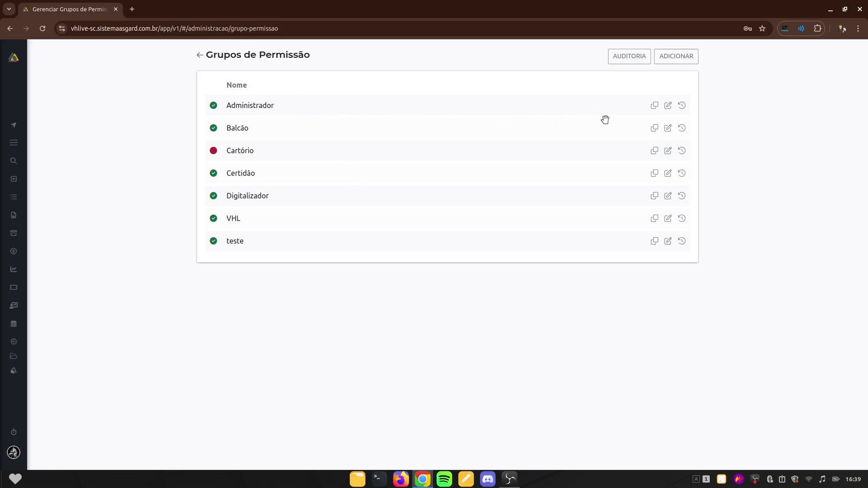
pyautogui.click(669, 106)
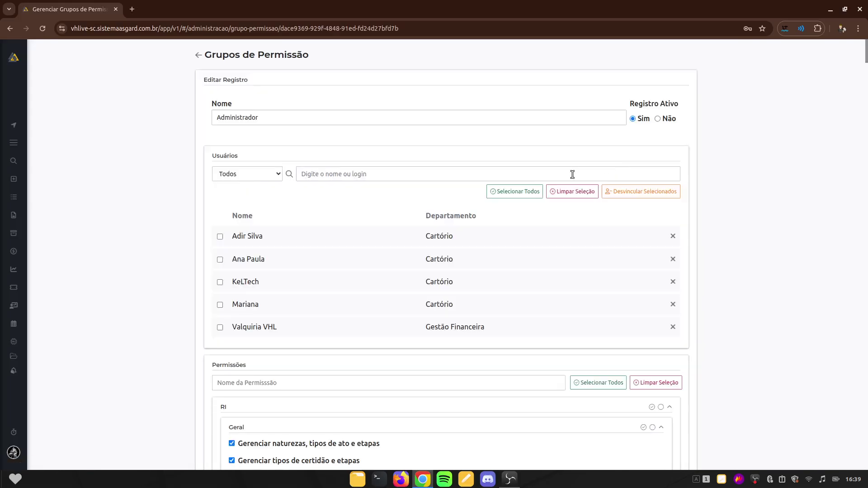
# Examine the Usuários section of the Administrador group, with its linked users and selection options
pyautogui.scroll(-2, 396, 245)
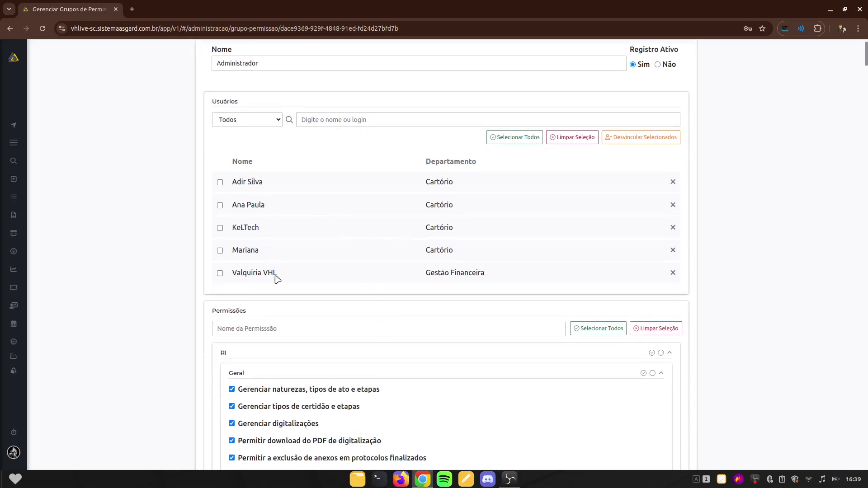
pyautogui.scroll(2, 274, 250)
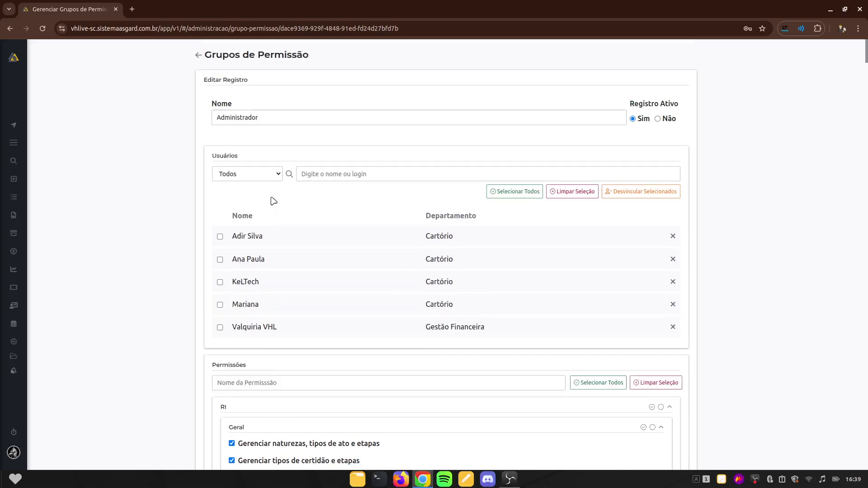
pyautogui.moveTo(212, 156); pyautogui.dragTo(246, 158)
pyautogui.click(343, 200)
pyautogui.scroll(-1, 331, 193)
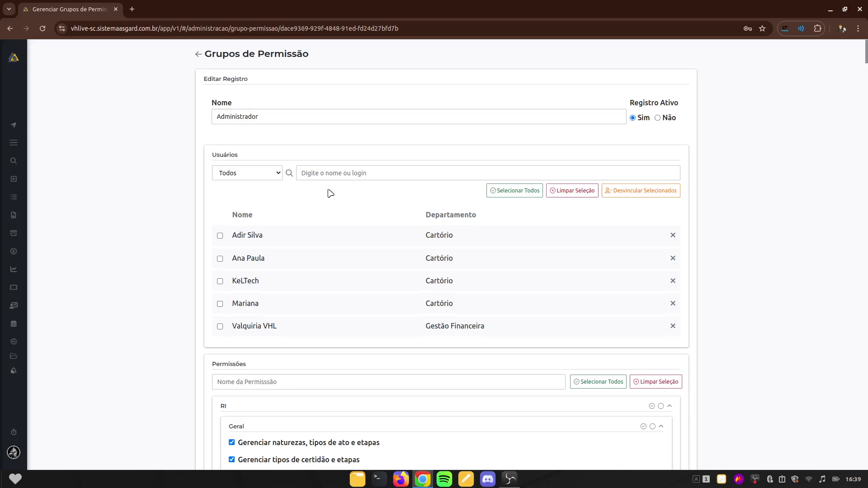
# Review the Administrador group's RI permissions in the Geral section down to the start of Financeiro
pyautogui.scroll(-5, 330, 193)
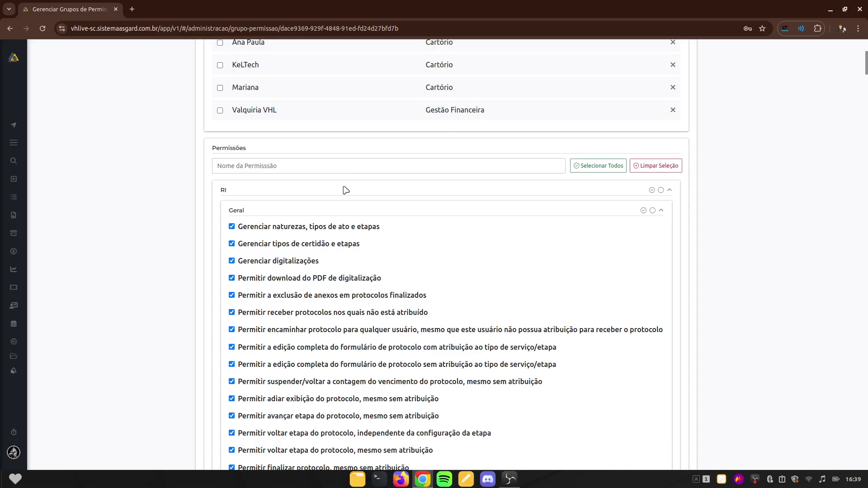
pyautogui.scroll(-1, 309, 195)
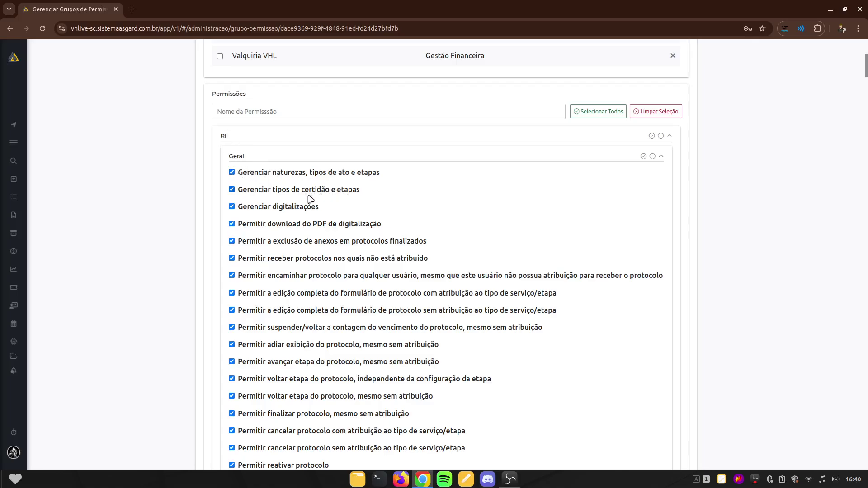
pyautogui.scroll(-2, 323, 192)
pyautogui.scroll(-8, 324, 191)
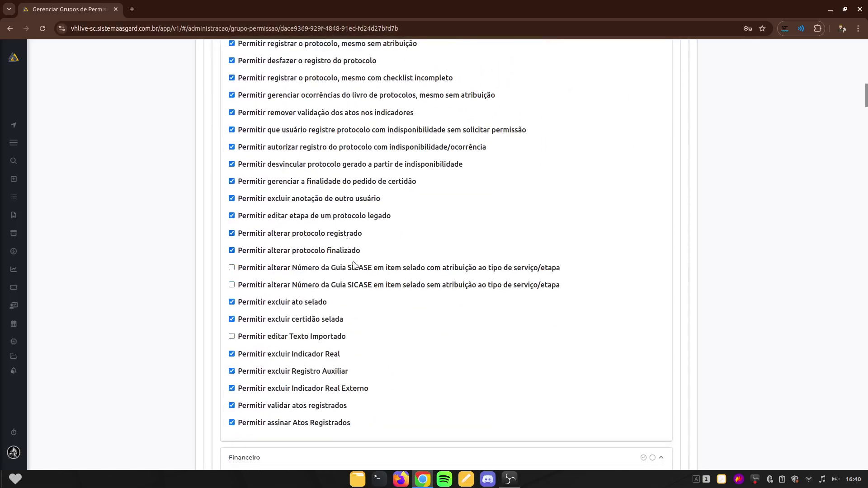
pyautogui.scroll(-2, 351, 262)
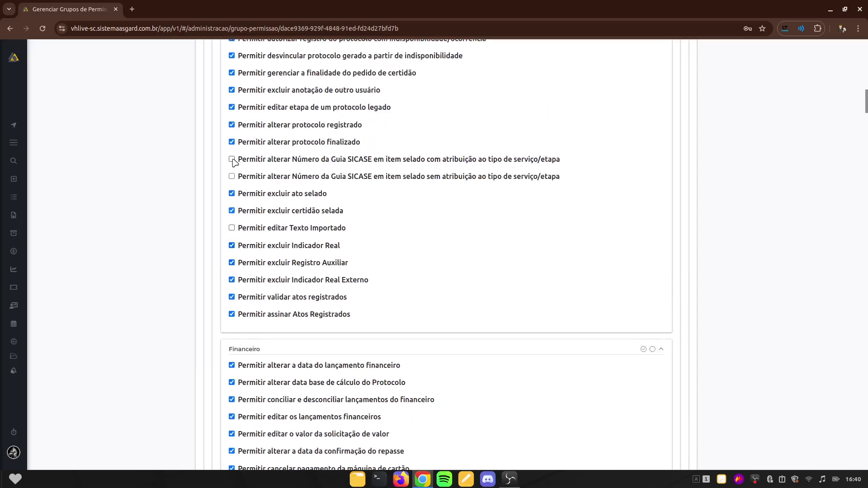
pyautogui.scroll(2, 236, 170)
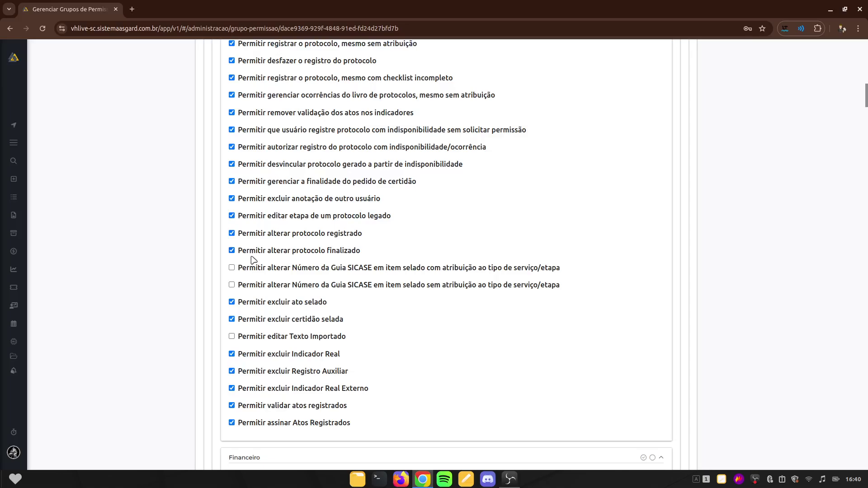
# Enable both Guia SICASE permissions and Permitir editar Texto Importado in RI's Geral section, plus all permissions in RI's DAJE section
pyautogui.click(231, 269)
pyautogui.click(232, 285)
pyautogui.scroll(-8, 346, 293)
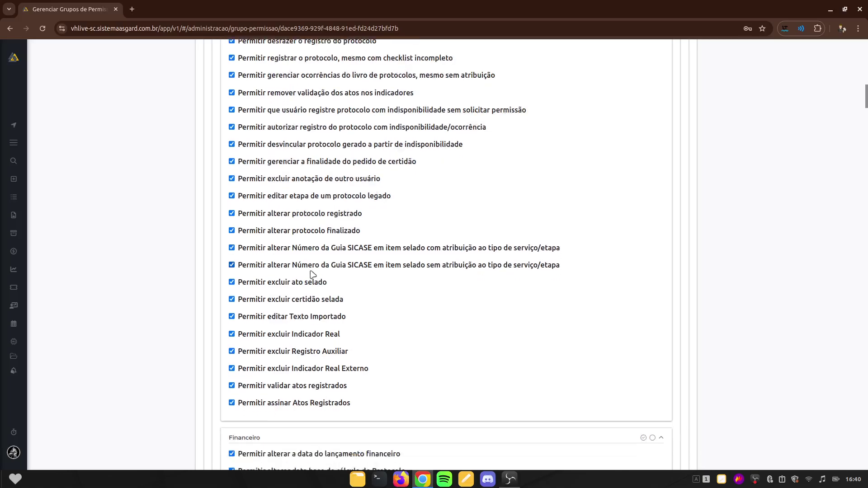
pyautogui.scroll(-6, 295, 254)
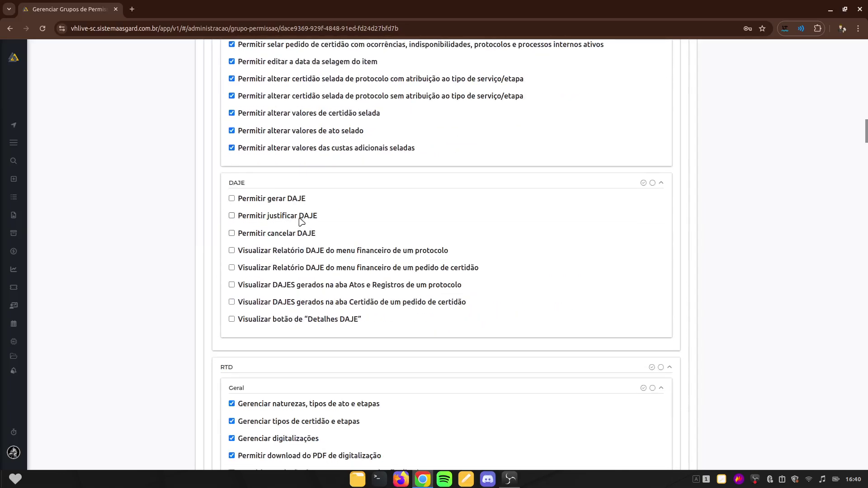
pyautogui.scroll(-1, 302, 221)
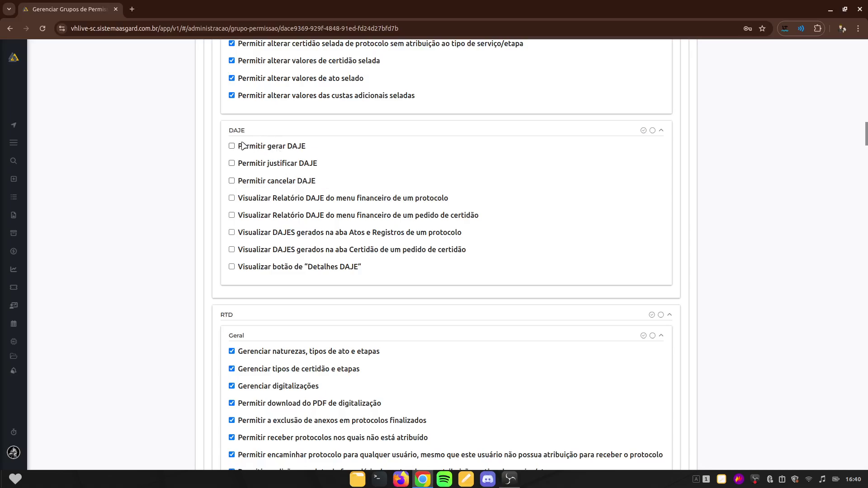
pyautogui.scroll(-12, 380, 217)
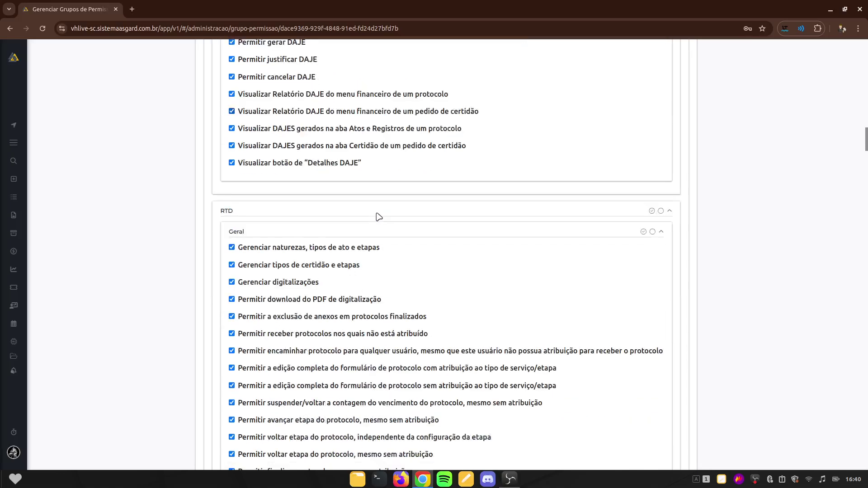
# Review the Administrador group's remaining permissions, from RTD, RCPJ and Ofícios down to Gestão de Selos and Indicador Pessoal
pyautogui.scroll(-5, 378, 216)
pyautogui.scroll(3, 355, 215)
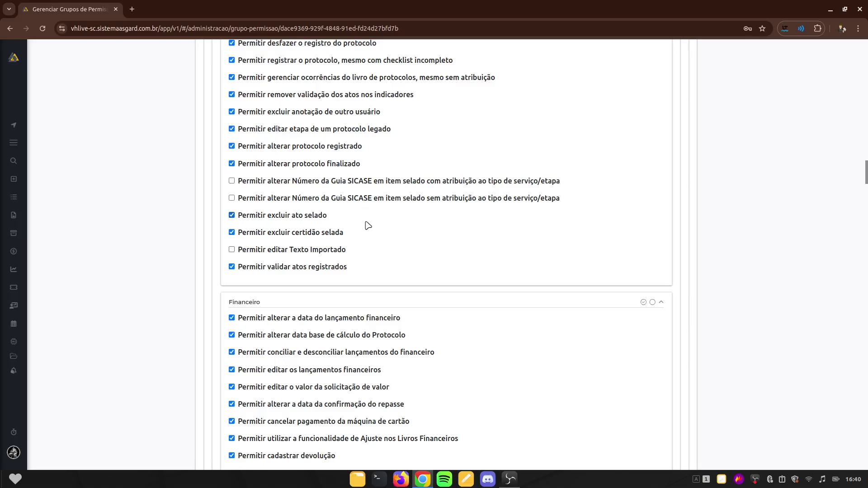
pyautogui.scroll(-6, 365, 229)
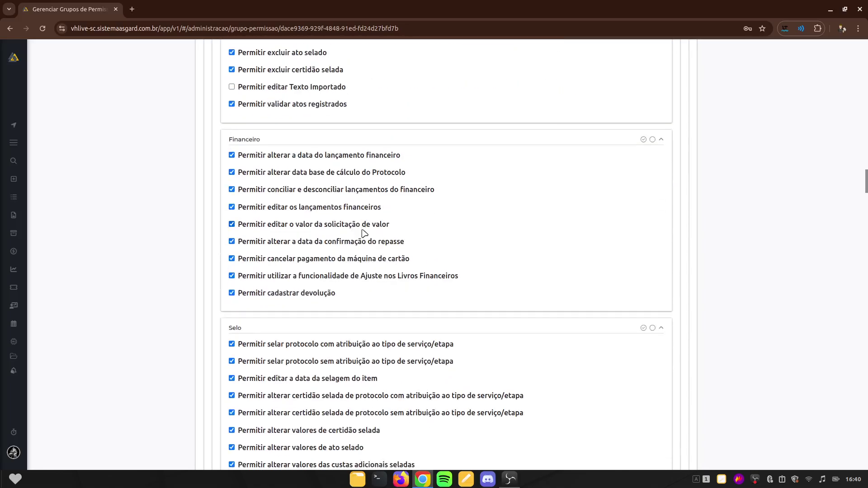
pyautogui.scroll(-1, 364, 233)
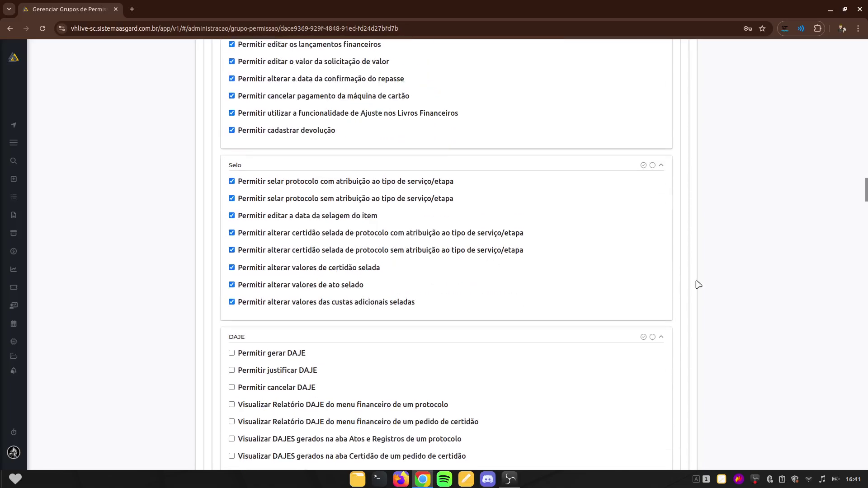
pyautogui.scroll(-15, 655, 283)
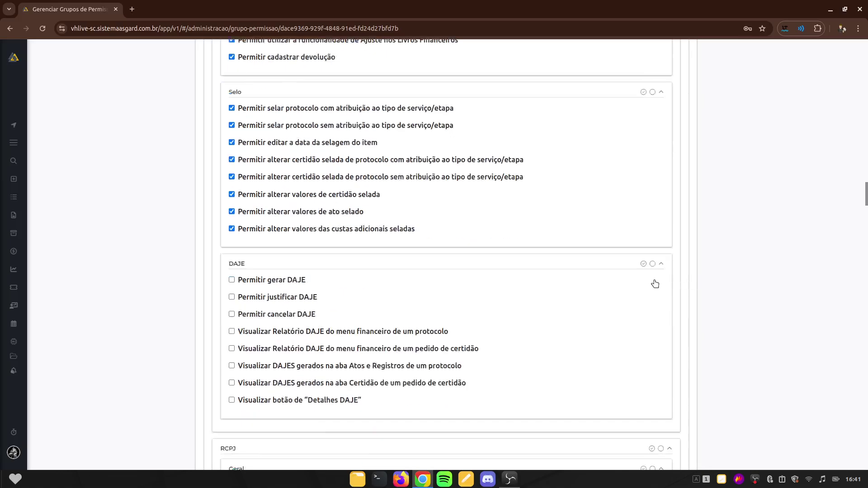
pyautogui.scroll(6, 565, 289)
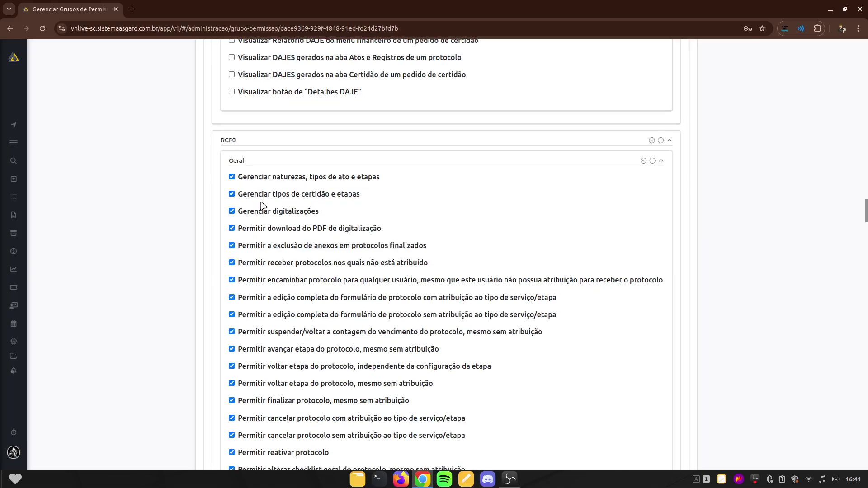
pyautogui.scroll(-1, 249, 161)
pyautogui.scroll(-9, 267, 171)
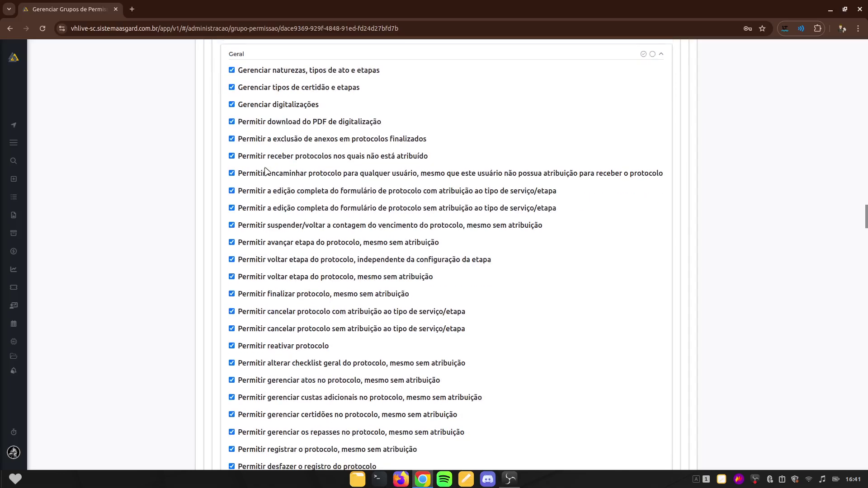
pyautogui.scroll(-15, 296, 252)
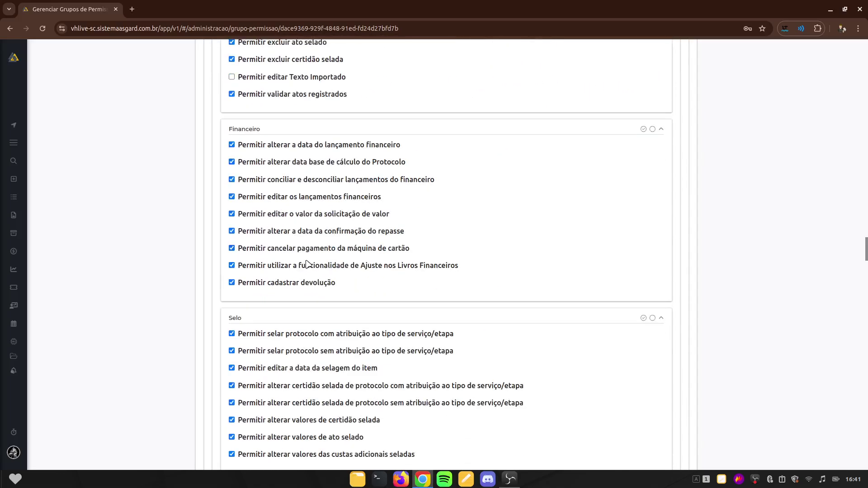
pyautogui.scroll(7, 271, 253)
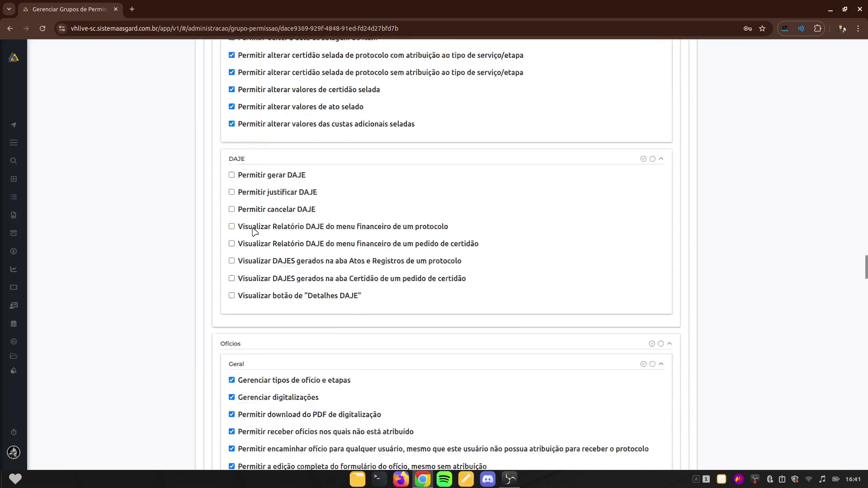
pyautogui.scroll(-20, 462, 300)
pyautogui.scroll(-20, 758, 356)
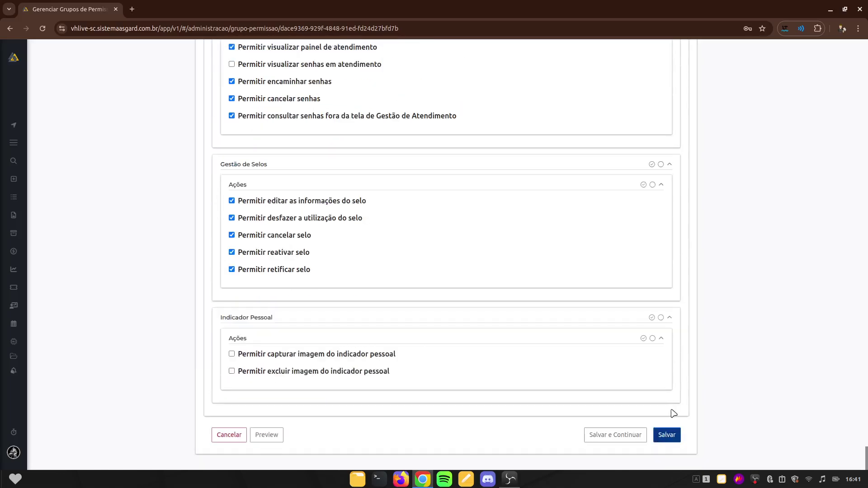
# Leave the Administrador group without saving and point out the Balcão group in the Grupos de Permissão list
pyautogui.scroll(20, 108, 159)
pyautogui.scroll(4, 823, 336)
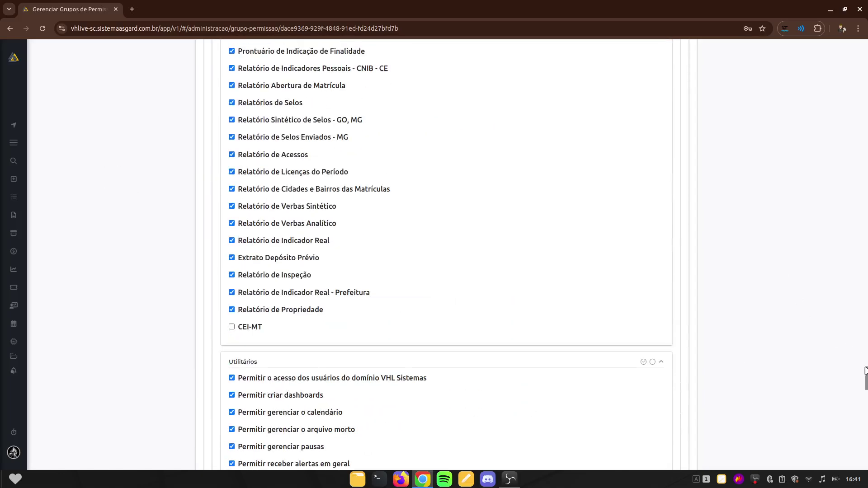
pyautogui.moveTo(866, 380); pyautogui.dragTo(861, 25)
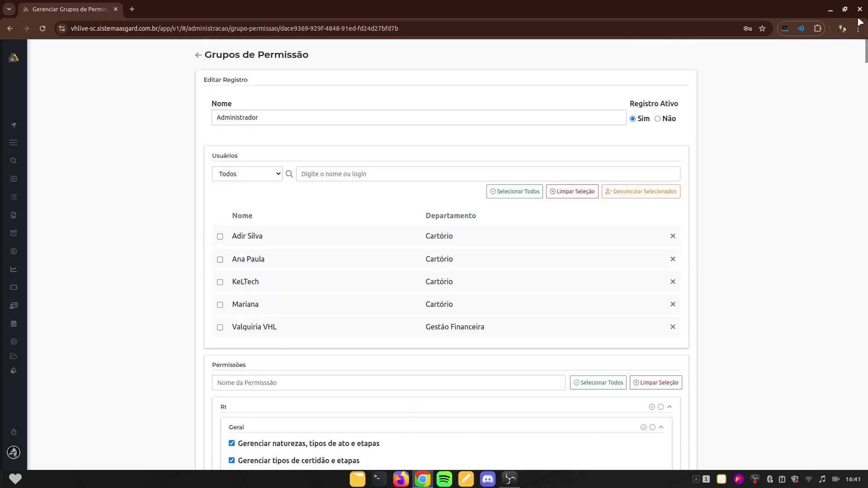
pyautogui.click(197, 55)
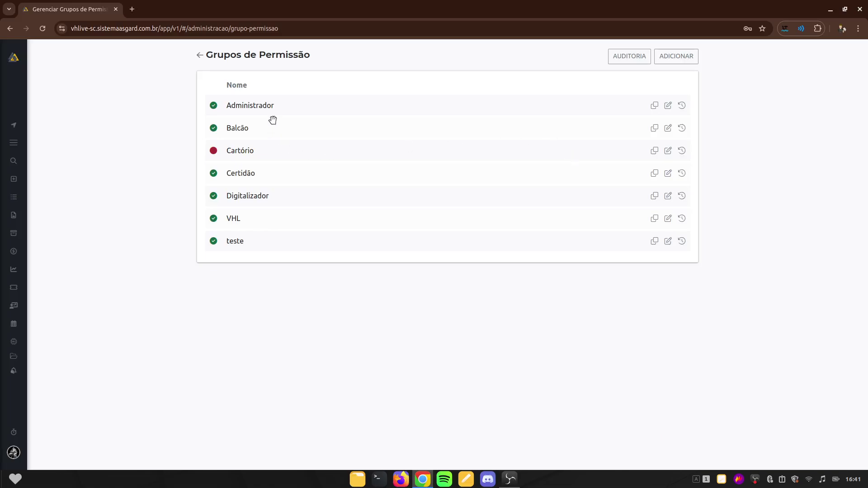
pyautogui.moveTo(251, 129); pyautogui.dragTo(228, 131)
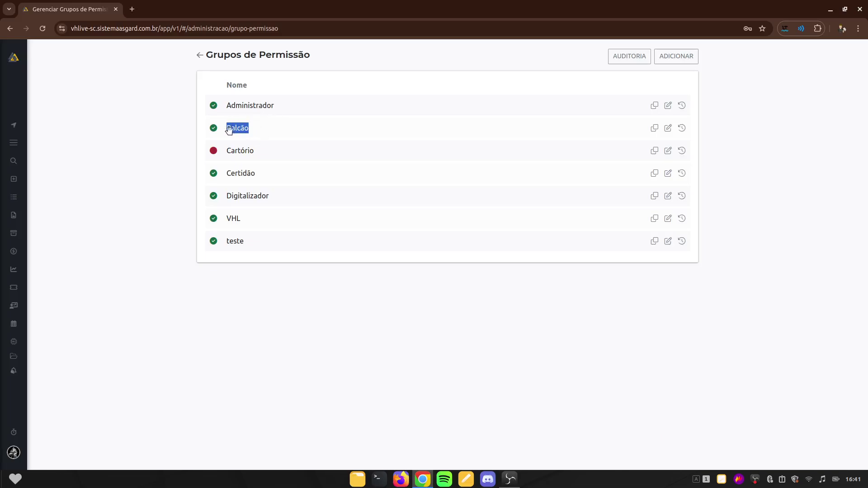
pyautogui.click(632, 131)
# Return to the administration page, point out the Editor section and open its Listas area
pyautogui.click(200, 55)
pyautogui.scroll(-3, 271, 294)
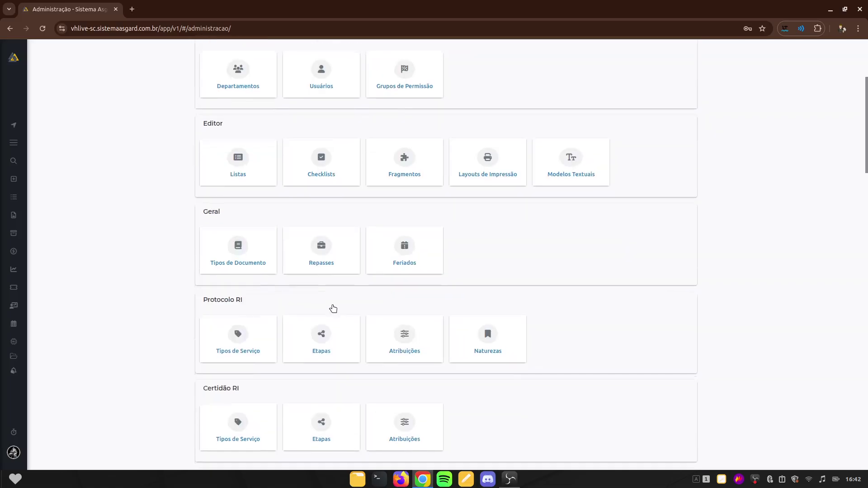
pyautogui.scroll(1, 333, 308)
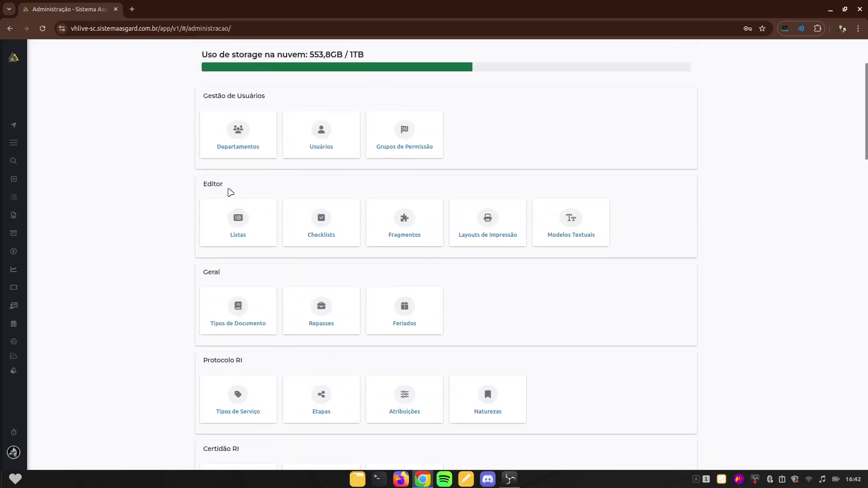
pyautogui.moveTo(202, 186); pyautogui.dragTo(248, 188)
pyautogui.click(252, 189)
pyautogui.click(238, 219)
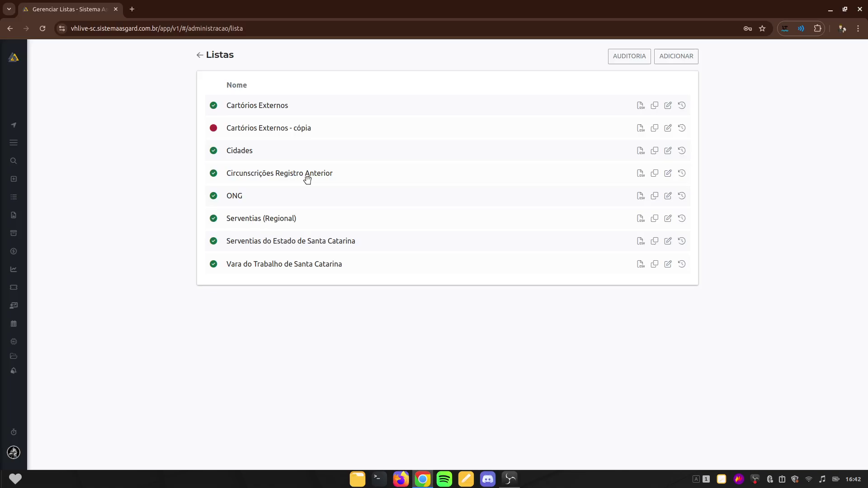
# Open the Circunscrições Registro Anterior list for editing and examine its items and the field for adding a new one
pyautogui.moveTo(226, 173); pyautogui.dragTo(339, 176)
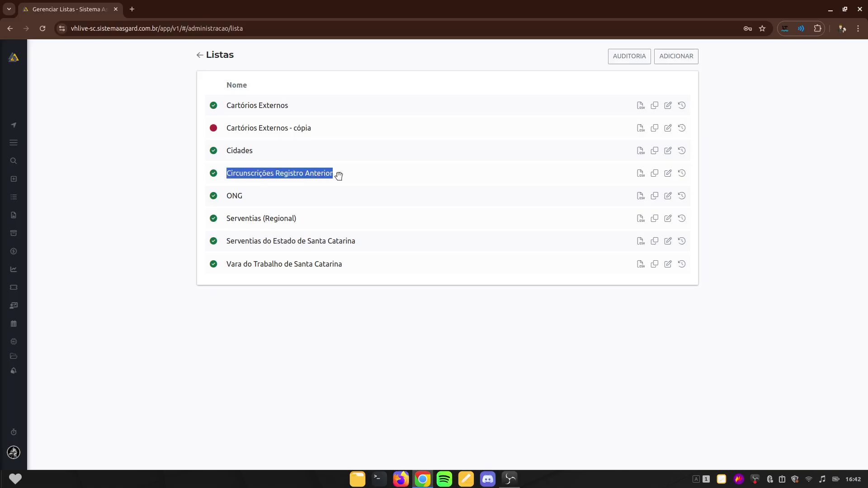
pyautogui.click(342, 175)
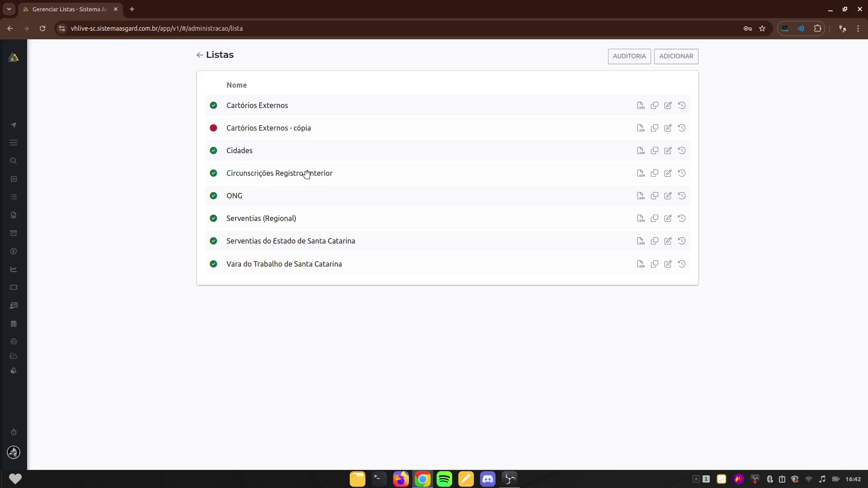
pyautogui.click(668, 174)
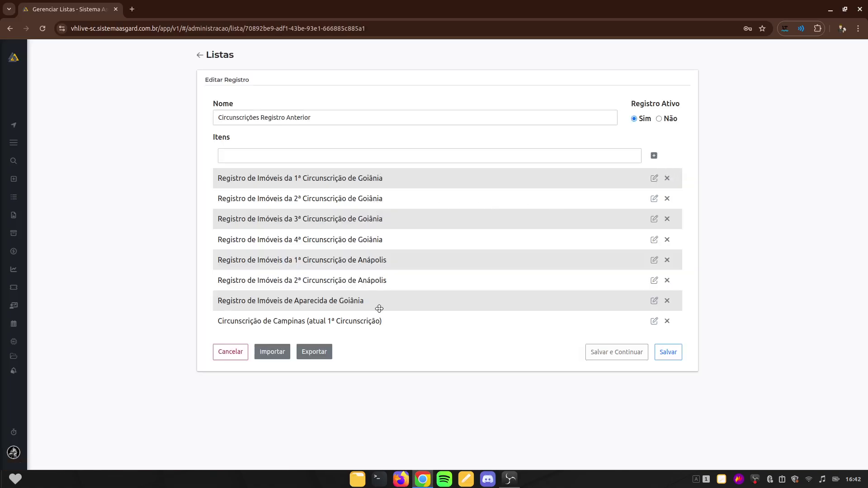
pyautogui.click(200, 56)
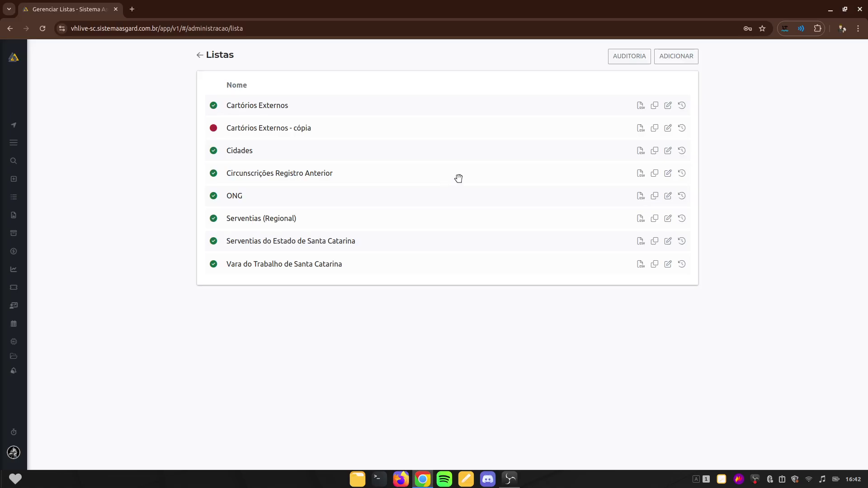
pyautogui.click(668, 173)
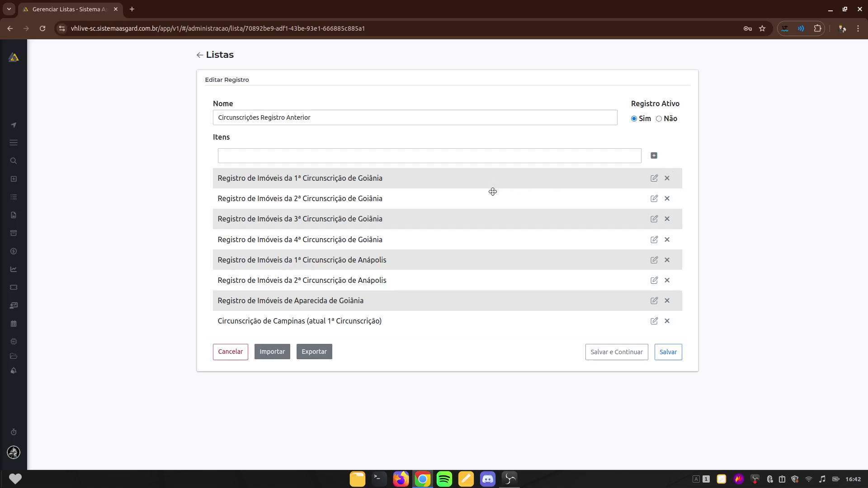
pyautogui.click(354, 157)
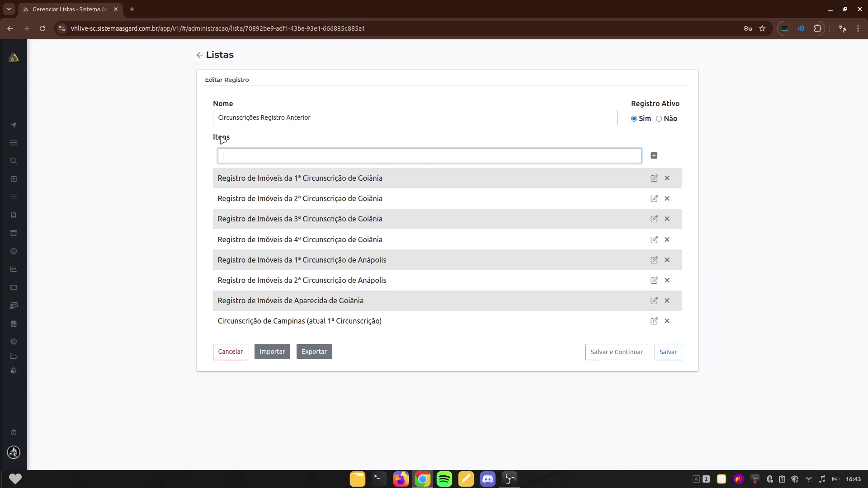
# Leave the list without saving, return to the administration page and open Checklists in the Editor section
pyautogui.click(199, 55)
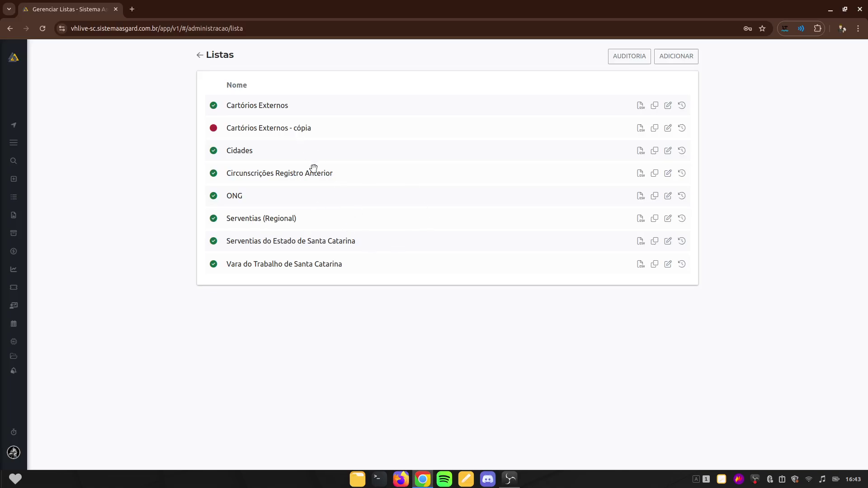
pyautogui.click(199, 57)
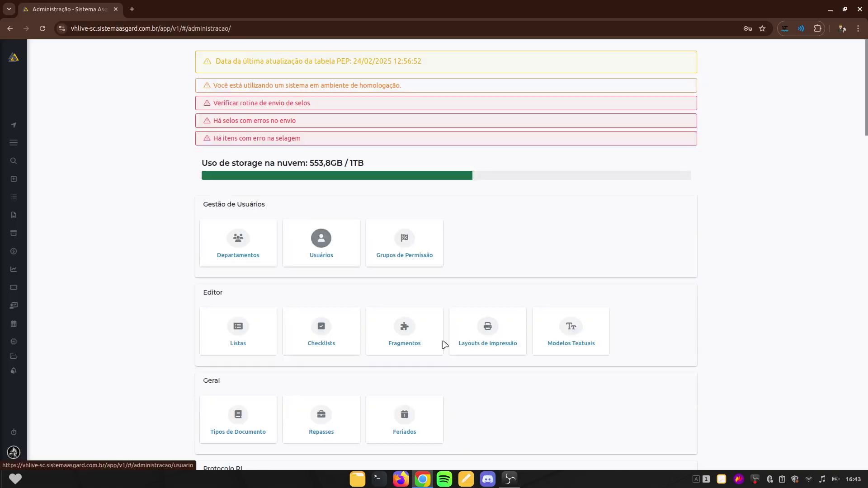
pyautogui.scroll(-3, 448, 349)
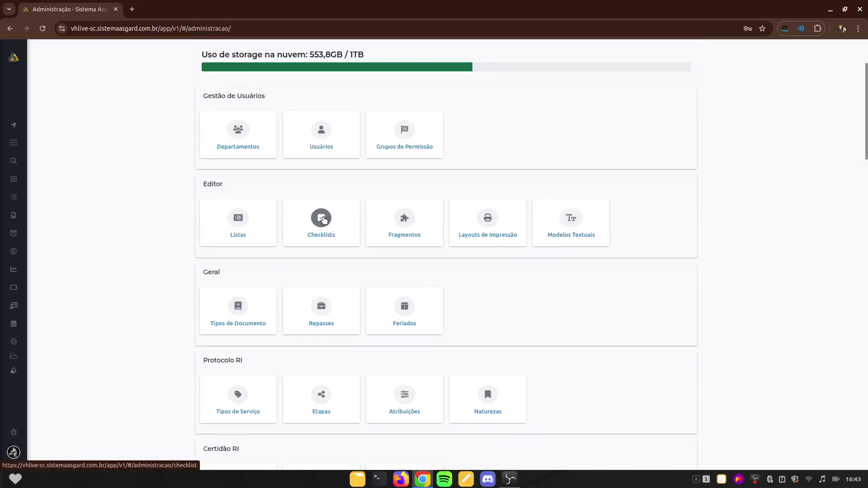
pyautogui.click(323, 220)
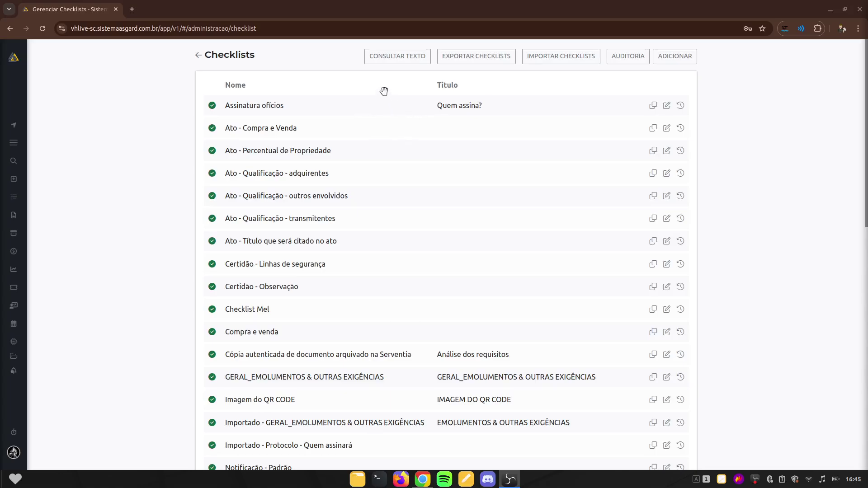
# Look through the registered checklists with their names and titles
pyautogui.scroll(-12, 348, 167)
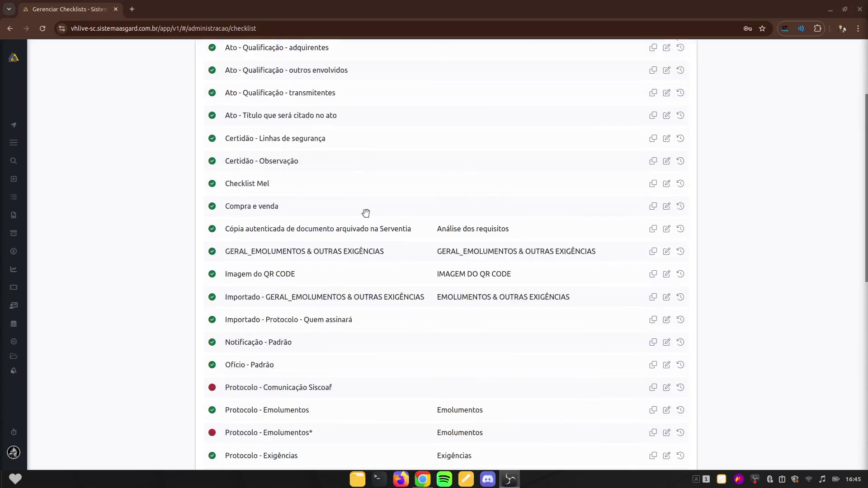
pyautogui.scroll(5, 470, 300)
pyautogui.scroll(8, 475, 304)
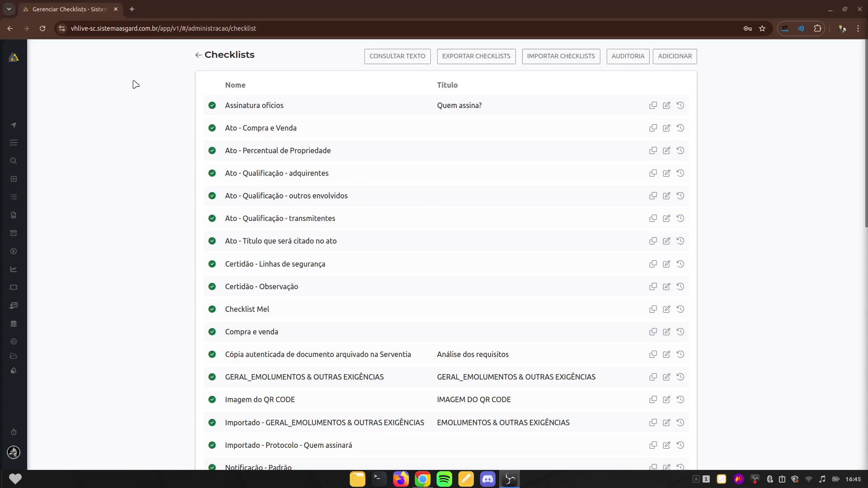
# Duplicate the Checklists browser tab and open the system's home page with the assigned tasks in the copy
pyautogui.rightClick(76, 14)
pyautogui.click(138, 97)
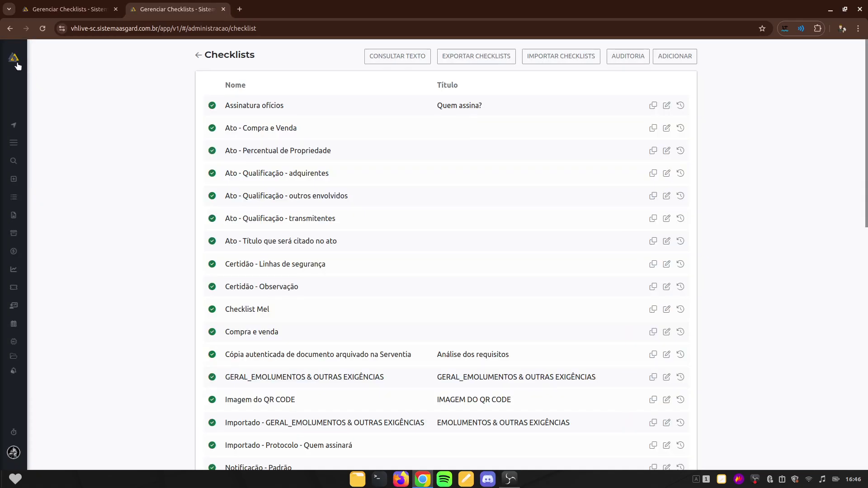
pyautogui.click(15, 62)
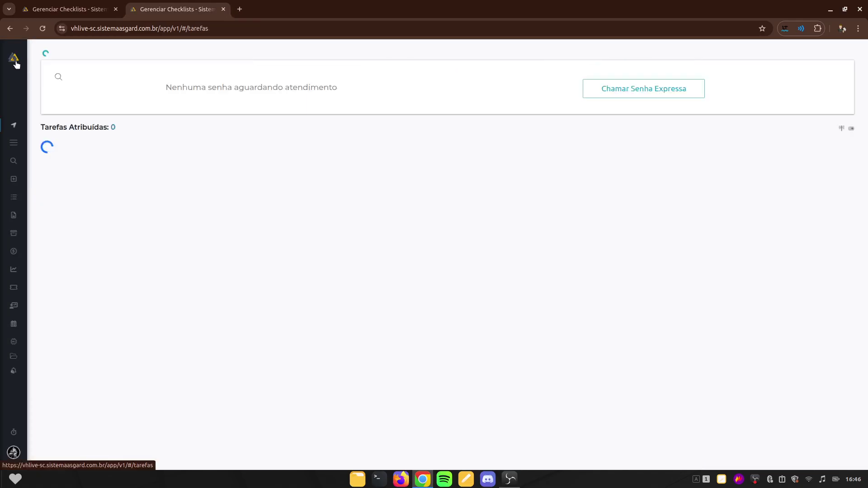
pyautogui.scroll(-2, 430, 376)
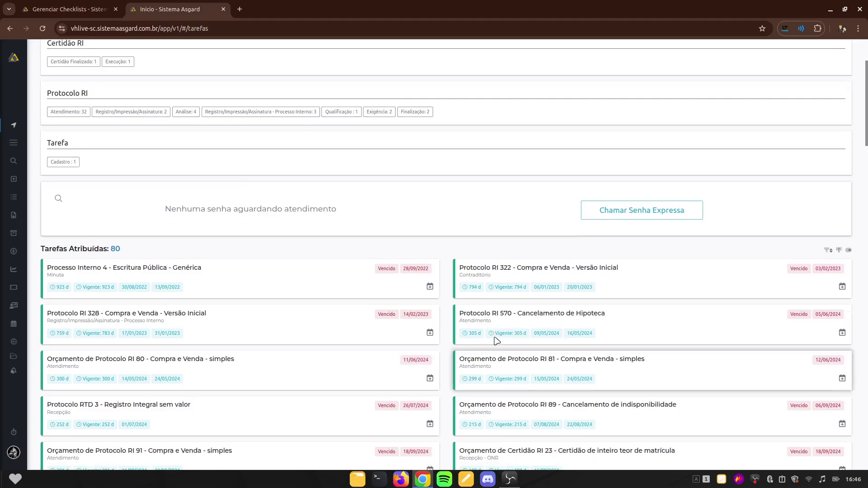
# Open the Protocolo RI 570 task and display its general checklist under Atos & Registros
pyautogui.click(521, 315)
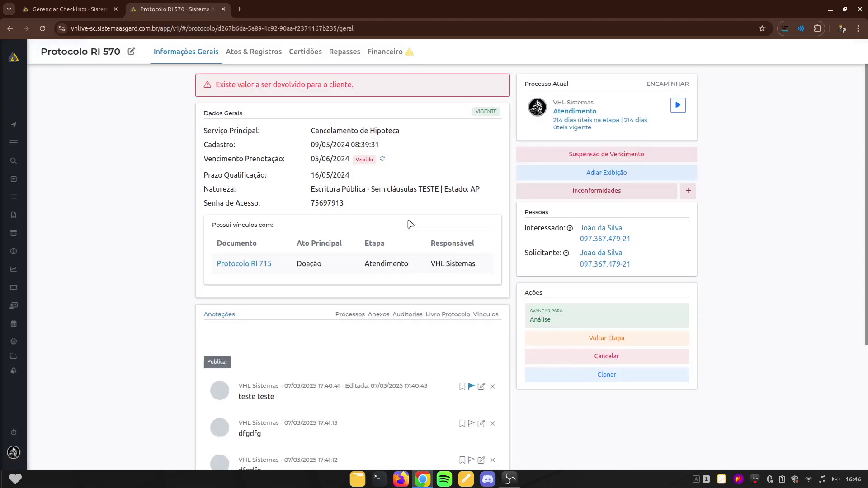
pyautogui.click(248, 54)
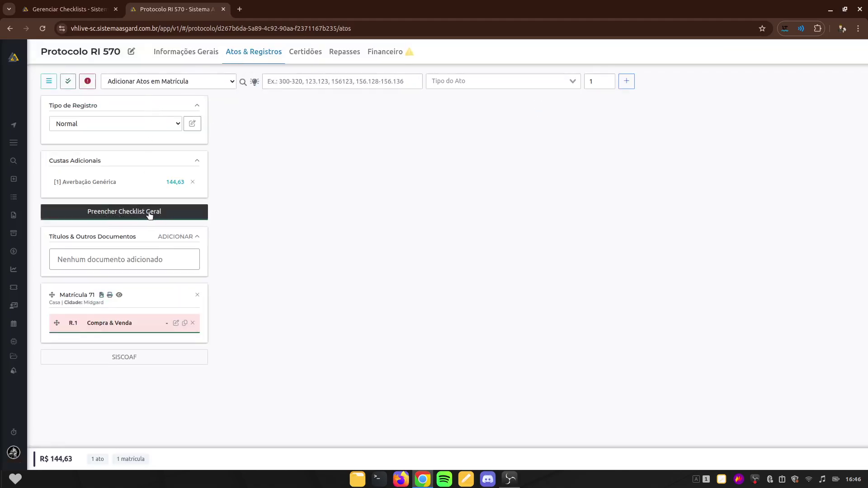
pyautogui.click(166, 215)
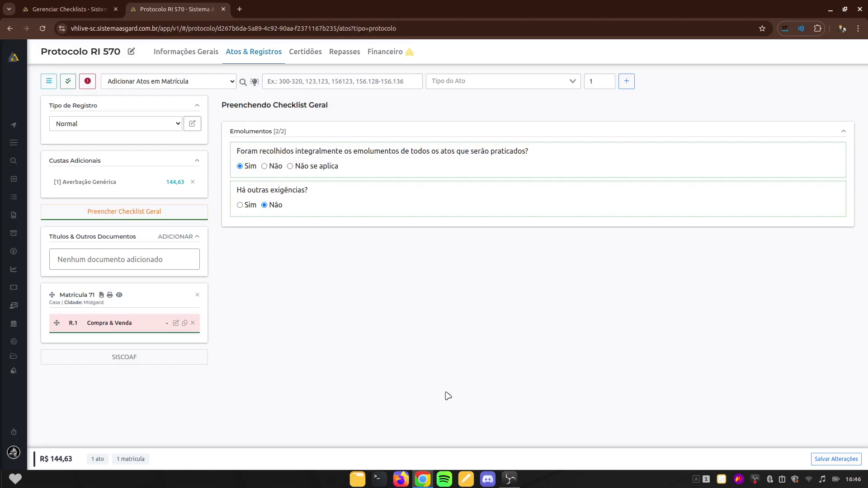
# Check the protocol's Serviço Principal and view the service options in the new protocol form, then close the form without saving
pyautogui.click(207, 57)
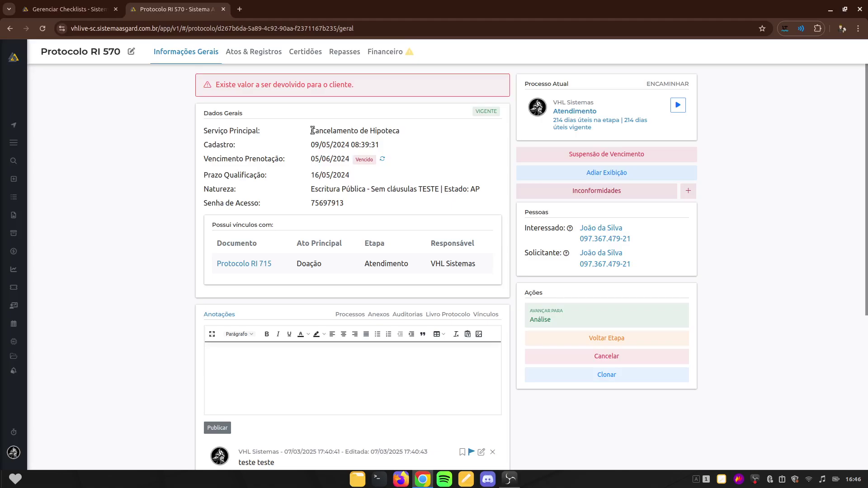
pyautogui.moveTo(312, 130); pyautogui.dragTo(415, 134)
pyautogui.click(419, 135)
pyautogui.click(17, 178)
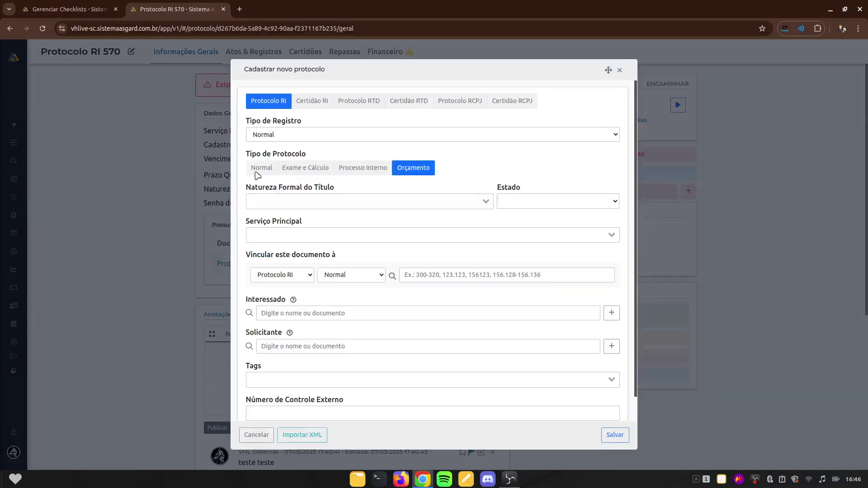
pyautogui.click(298, 235)
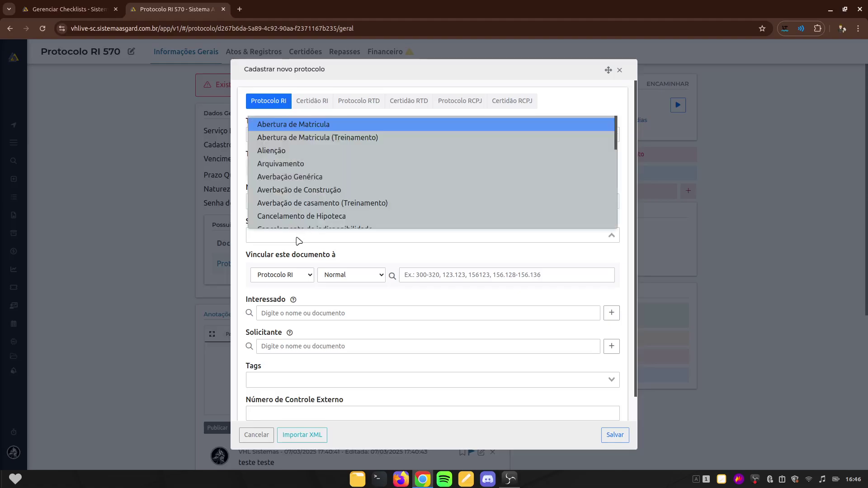
pyautogui.click(244, 245)
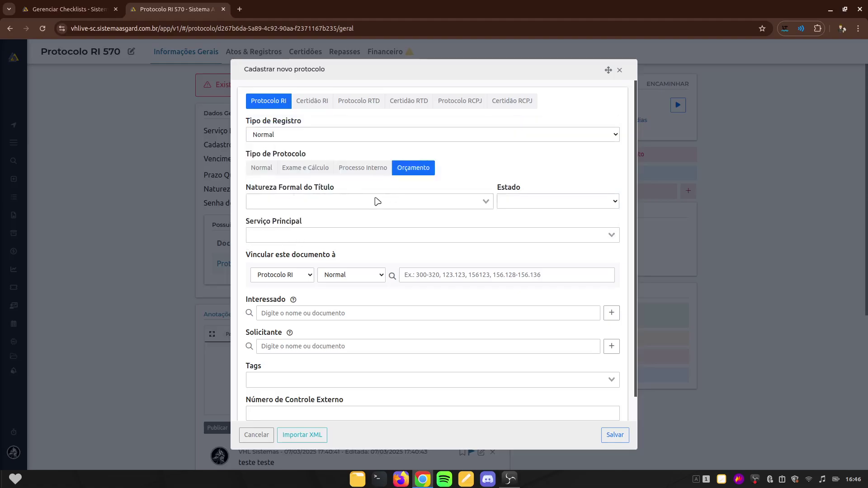
pyautogui.click(619, 70)
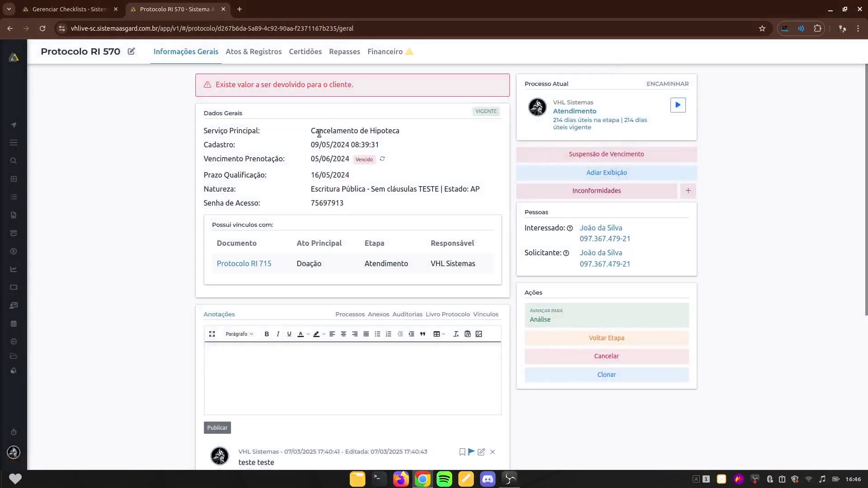
# Review the protocol's Serviço Principal in its general information, then reopen the general checklist linked to it
pyautogui.moveTo(312, 131); pyautogui.dragTo(420, 139)
pyautogui.click(418, 138)
pyautogui.moveTo(311, 131); pyautogui.dragTo(410, 136)
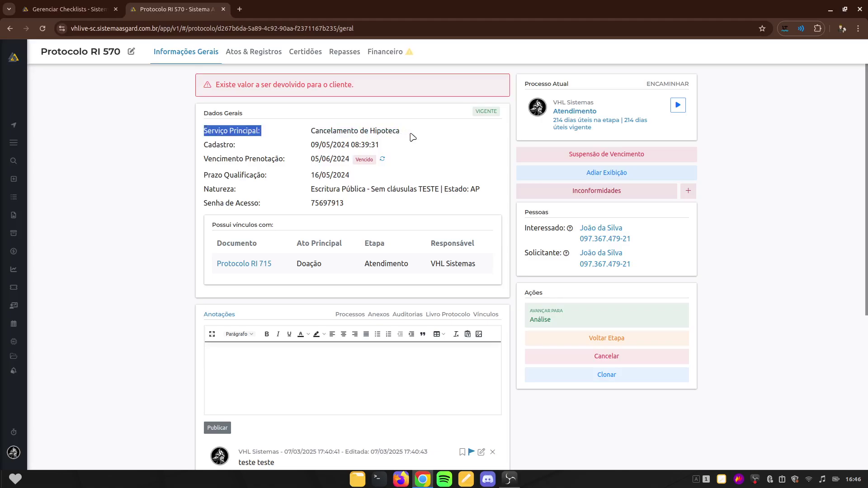
pyautogui.click(409, 137)
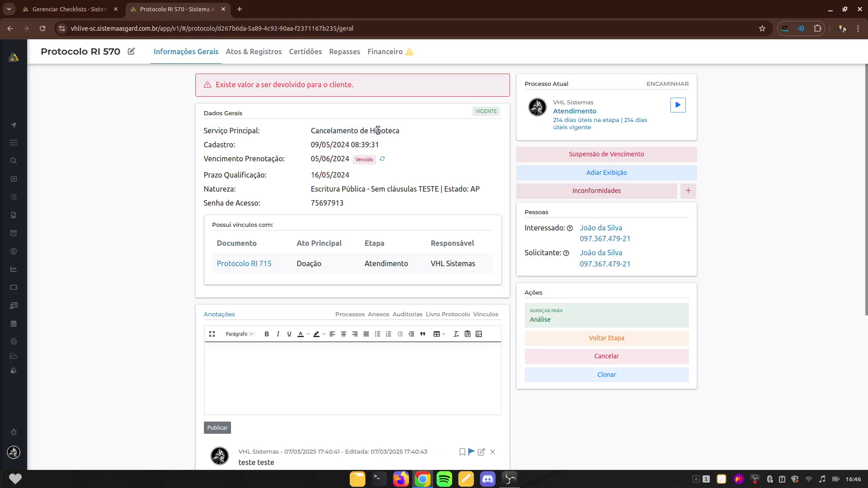
pyautogui.click(254, 55)
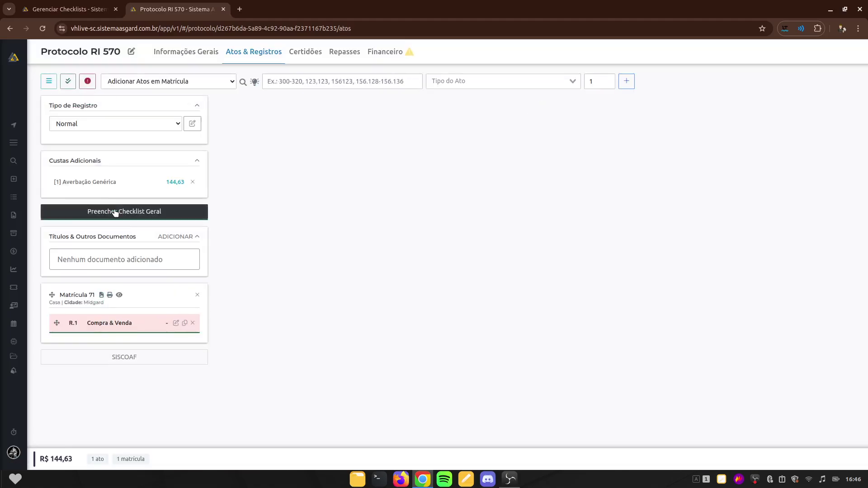
pyautogui.click(115, 212)
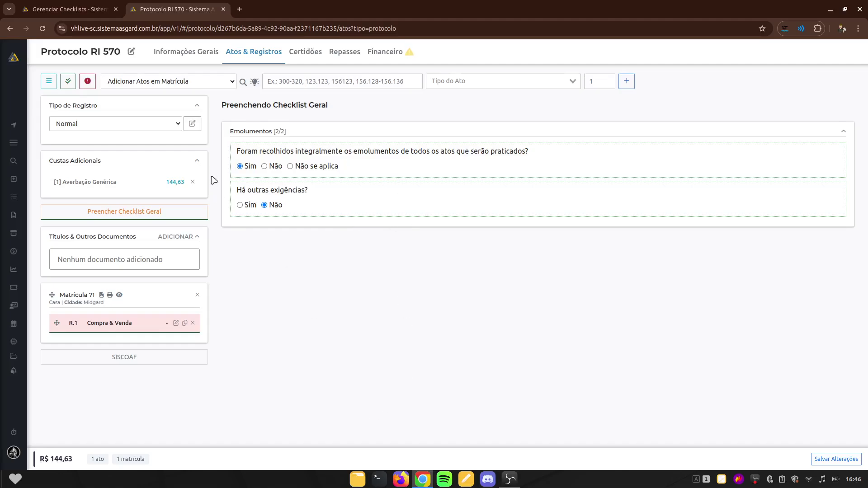
# Start a new checklist record named Documentos with the title "Checklist sobre as documentações do pedido"
pyautogui.click(92, 4)
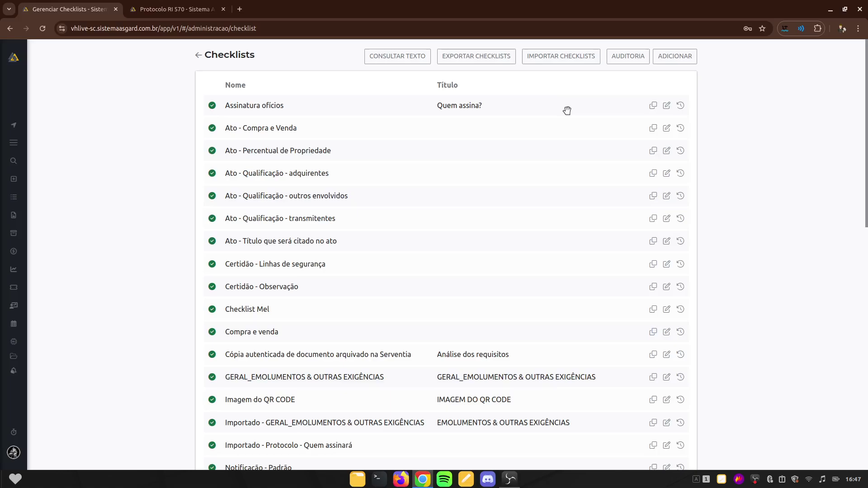
pyautogui.click(684, 61)
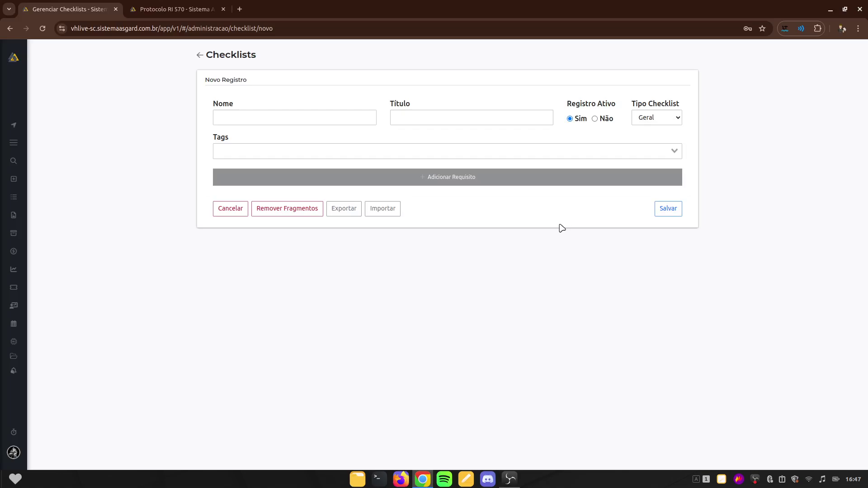
pyautogui.click(310, 122)
pyautogui.write('Documentos')
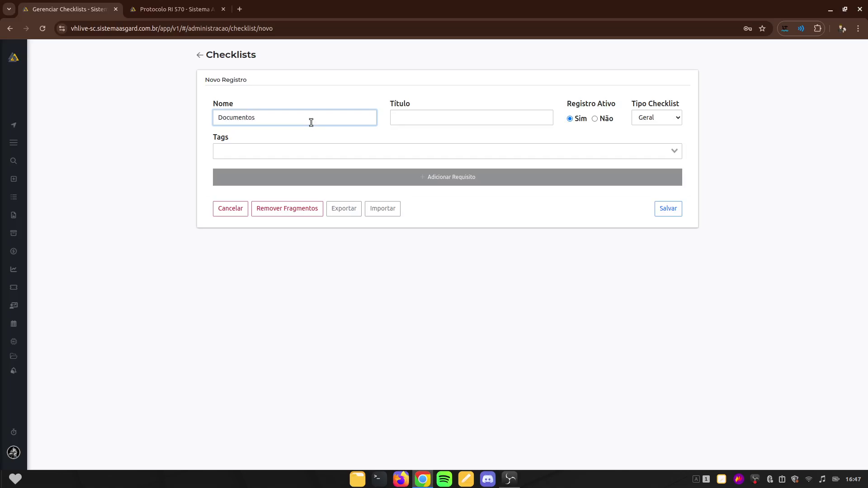
pyautogui.click(420, 123)
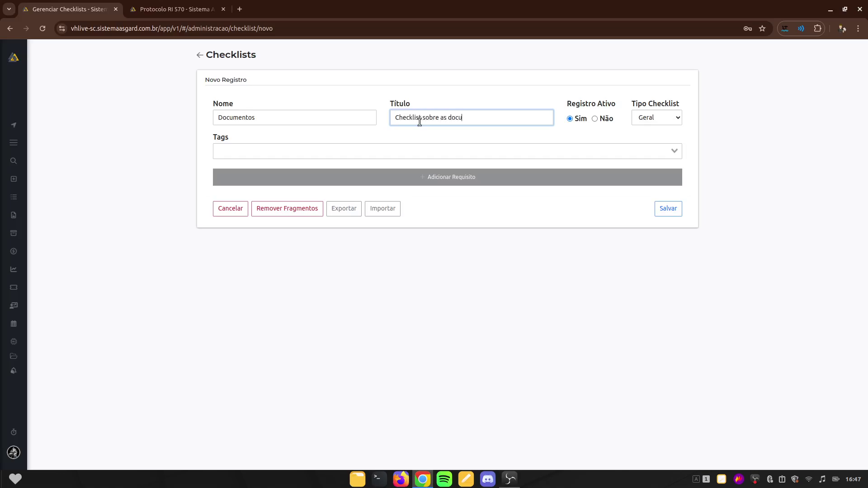
pyautogui.write('mentações do pedido')
pyautogui.click(462, 104)
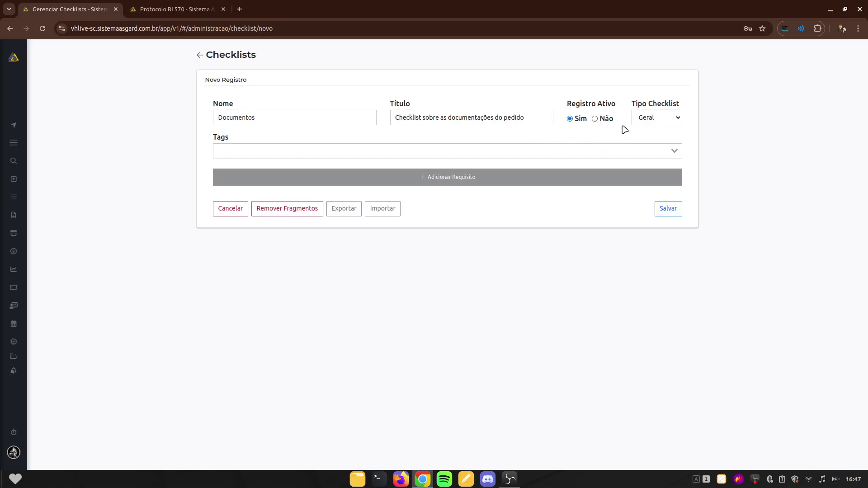
# Compare the checklist type options with the protocol's general checklist and set the new record's Tipo Checklist to Ato
pyautogui.click(656, 120)
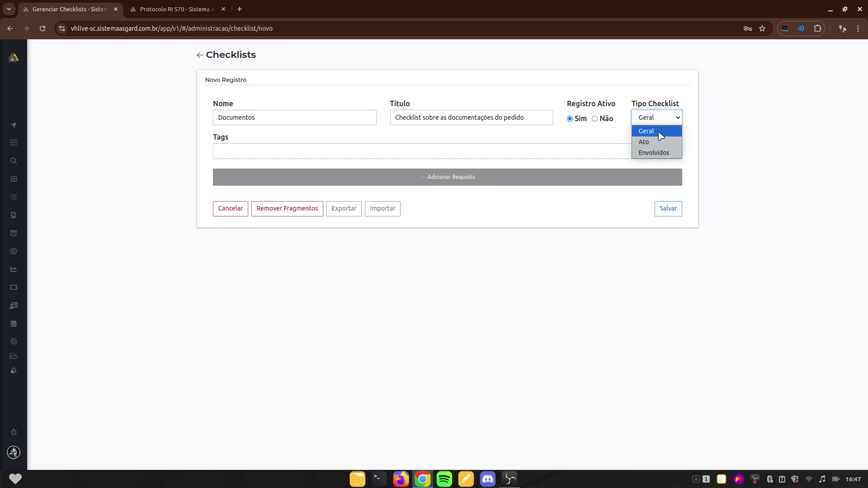
pyautogui.click(117, 5)
pyautogui.click(168, 6)
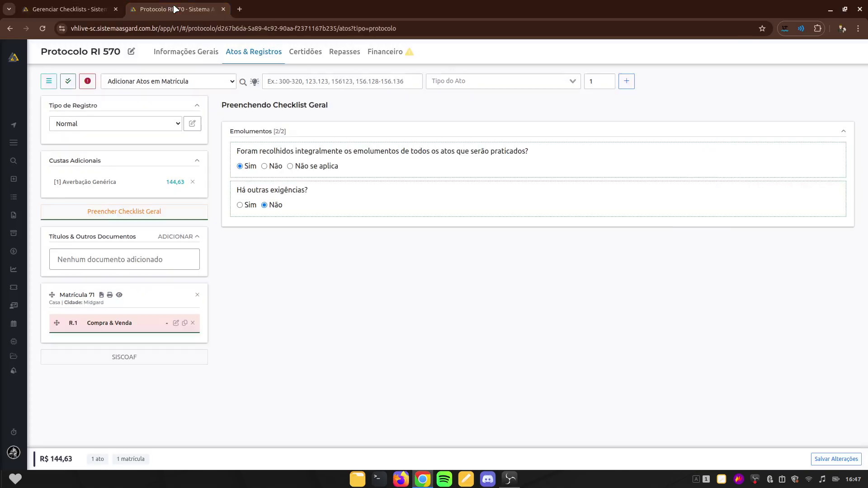
pyautogui.click(136, 215)
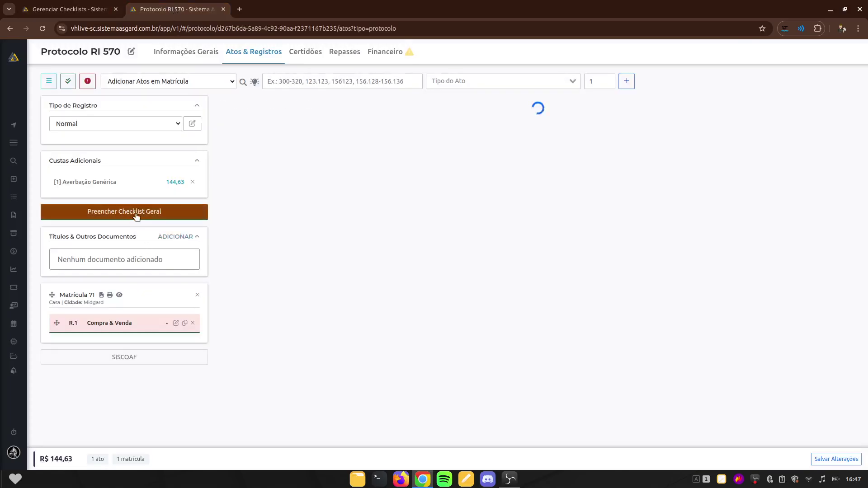
pyautogui.click(81, 8)
pyautogui.click(666, 121)
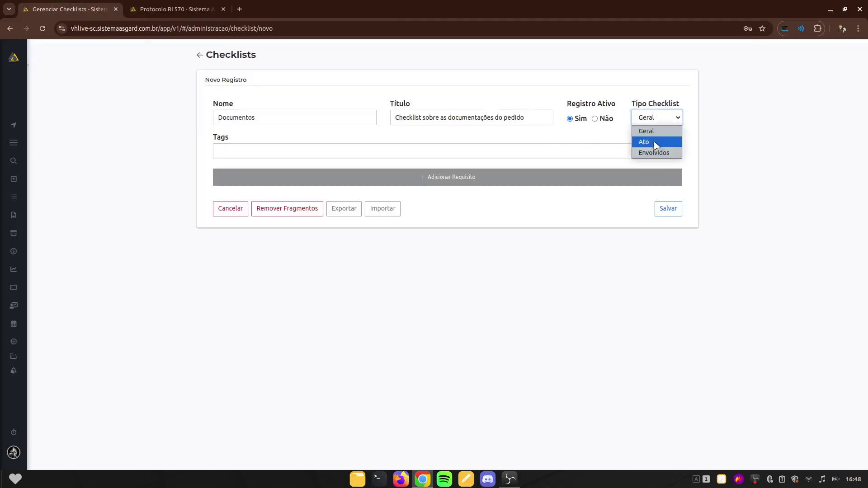
pyautogui.click(657, 144)
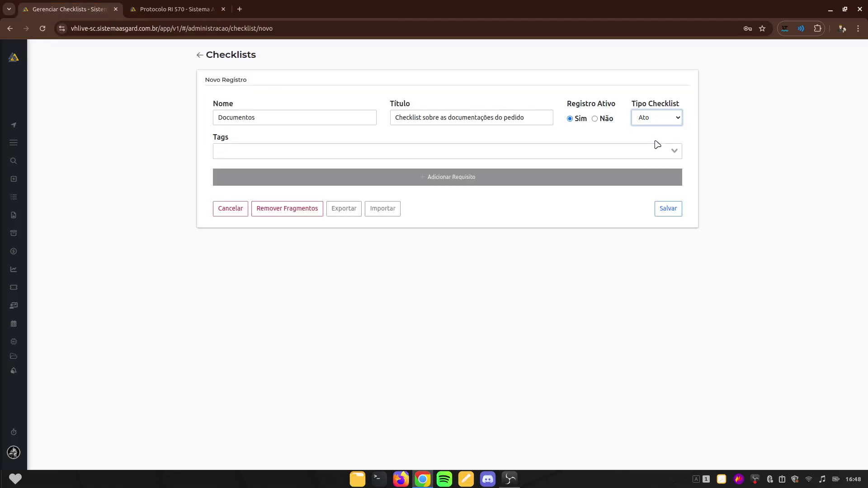
# Open the Compra & Venda act in Matrícula 71 and compare its act checklist with the new checklist record
pyautogui.click(179, 5)
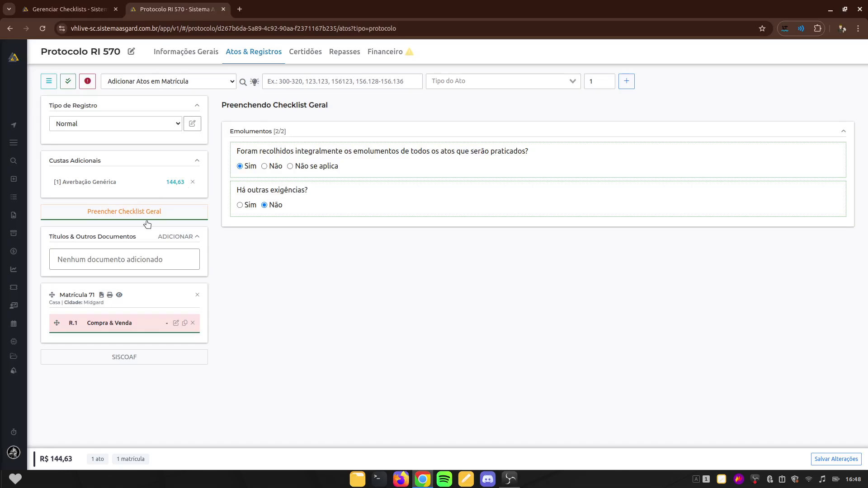
pyautogui.click(89, 212)
pyautogui.click(124, 324)
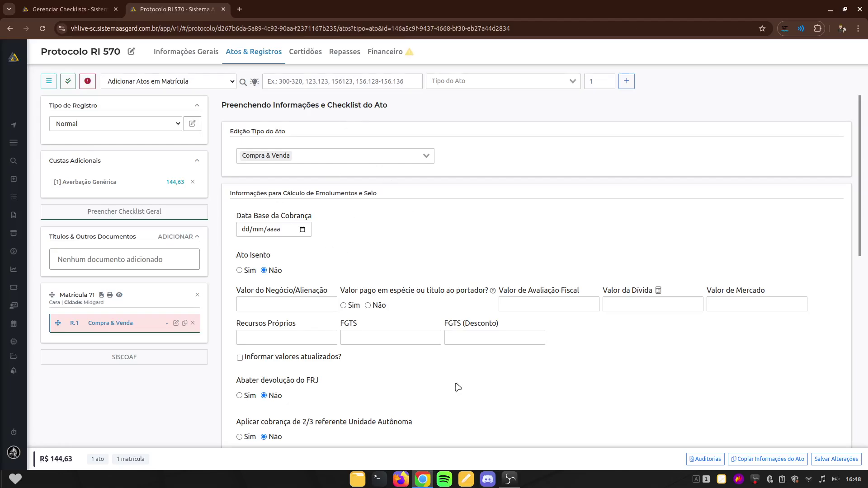
pyautogui.moveTo(331, 105); pyautogui.dragTo(394, 107)
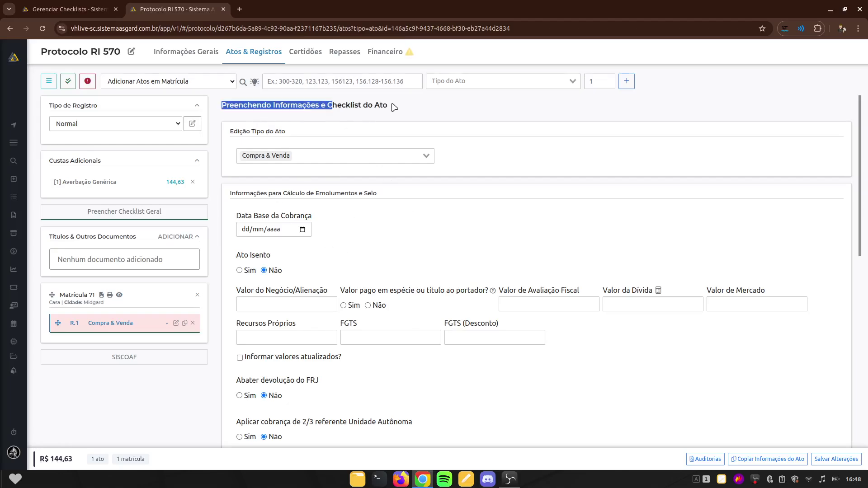
pyautogui.click(407, 113)
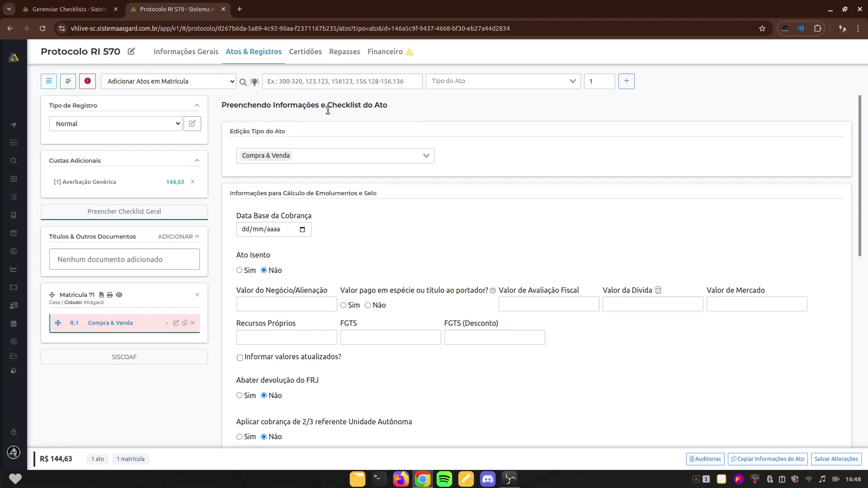
pyautogui.click(141, 217)
pyautogui.click(86, 6)
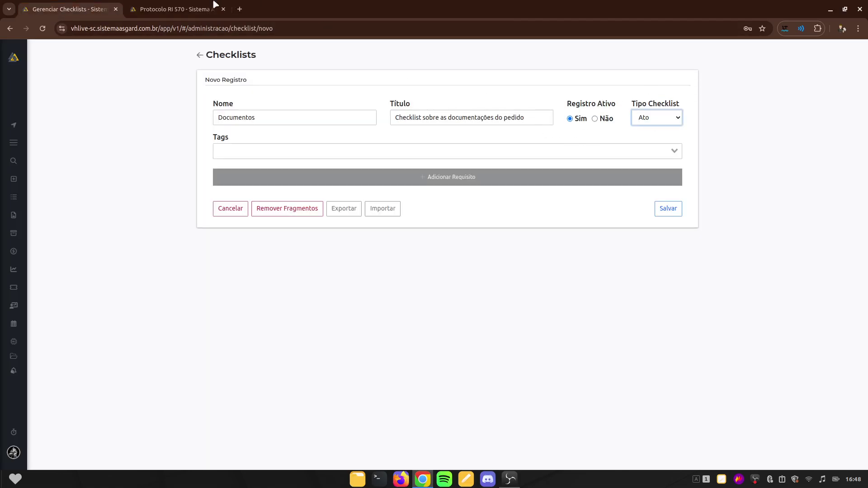
pyautogui.click(181, 6)
pyautogui.click(85, 10)
pyautogui.click(175, 6)
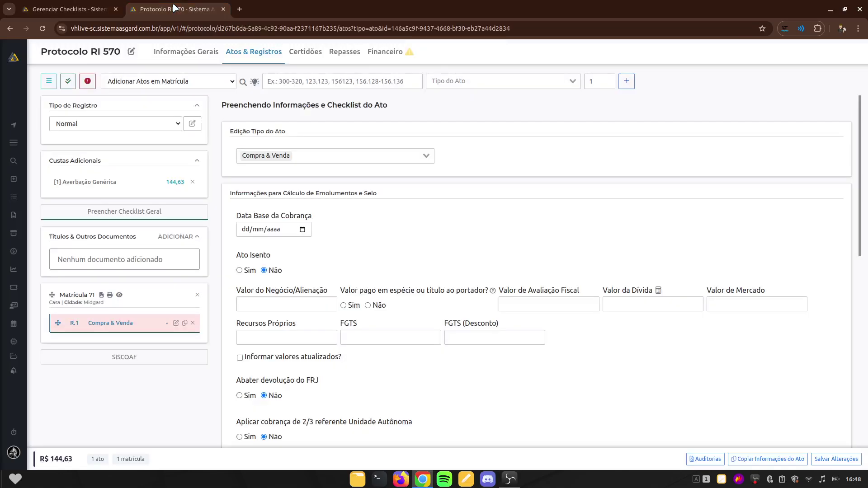
# Set the new Documentos checklist's Tipo Checklist to Geral
pyautogui.click(89, 4)
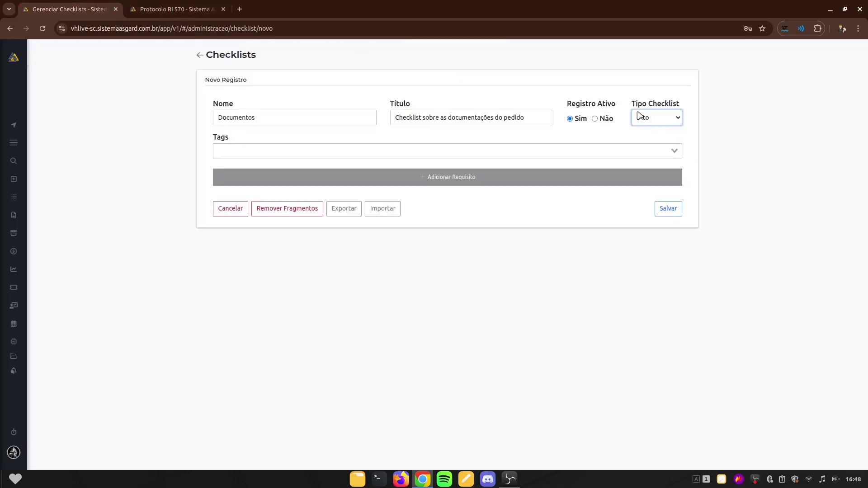
pyautogui.click(657, 119)
pyautogui.click(644, 132)
# Return to the protocol's general information, saving the act's checklist changes, and review the Serviço Principal before reopening Atos & Registros
pyautogui.click(160, 9)
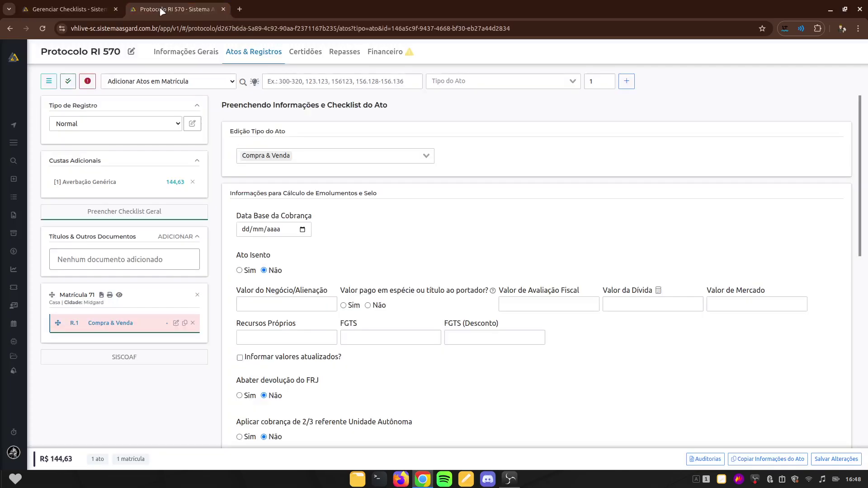
pyautogui.click(197, 56)
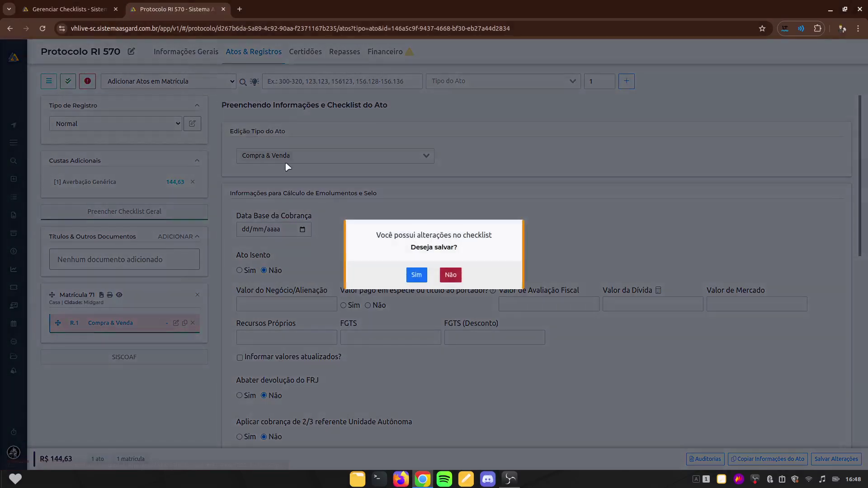
pyautogui.click(416, 275)
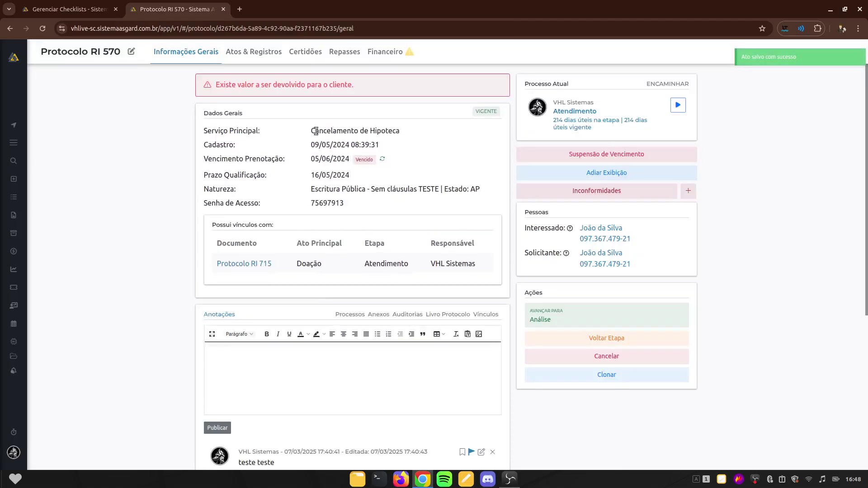
pyautogui.moveTo(313, 131); pyautogui.dragTo(409, 134)
pyautogui.click(254, 53)
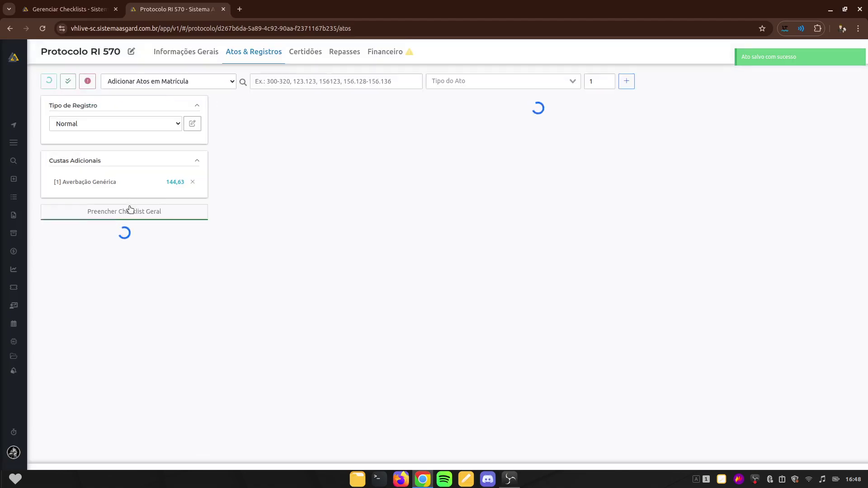
# Return to the new Documentos checklist and check the Tipo Checklist options, keeping Geral selected
pyautogui.click(47, 6)
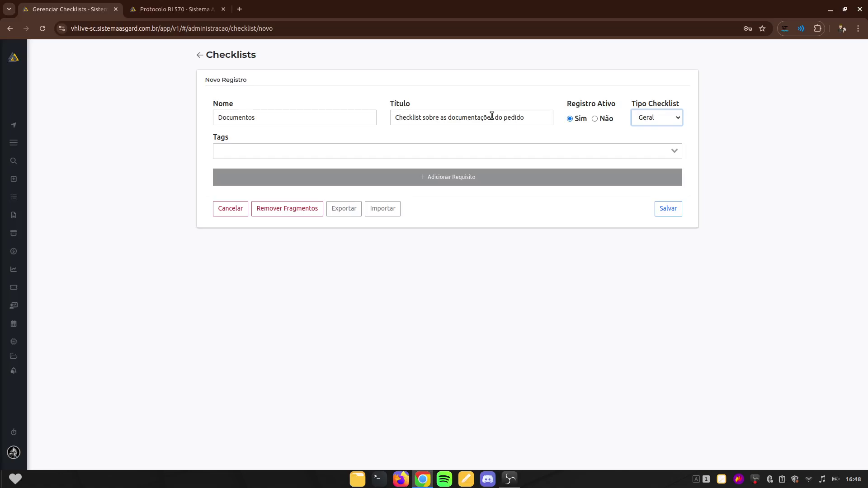
pyautogui.click(679, 120)
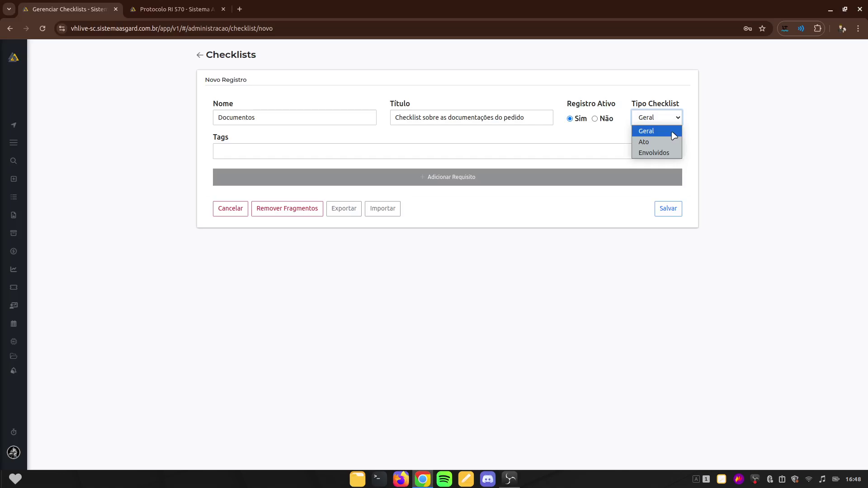
pyautogui.click(673, 132)
pyautogui.click(749, 187)
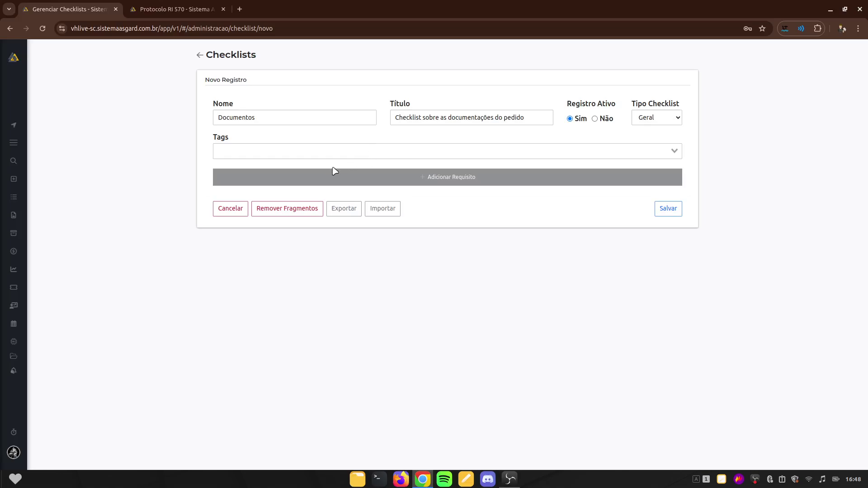
# Add a Sim/Não requirement asking "O cliente apresentou todos os documentos necessários para registro?"
pyautogui.click(445, 181)
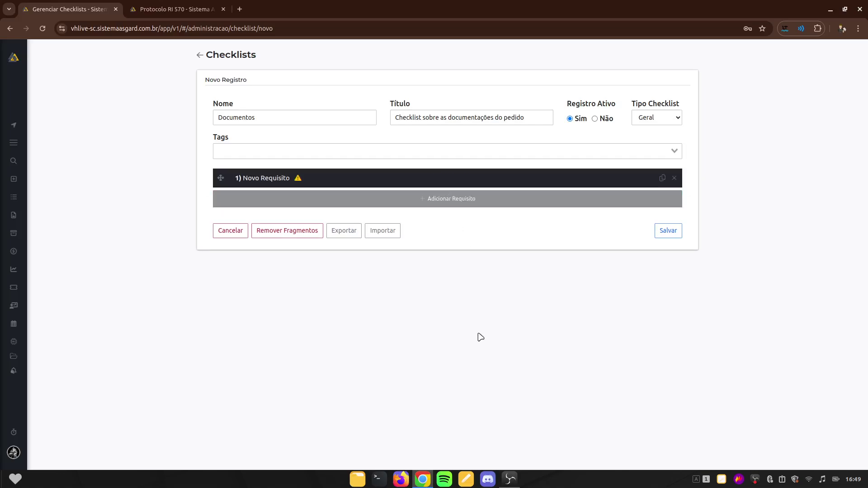
pyautogui.click(277, 181)
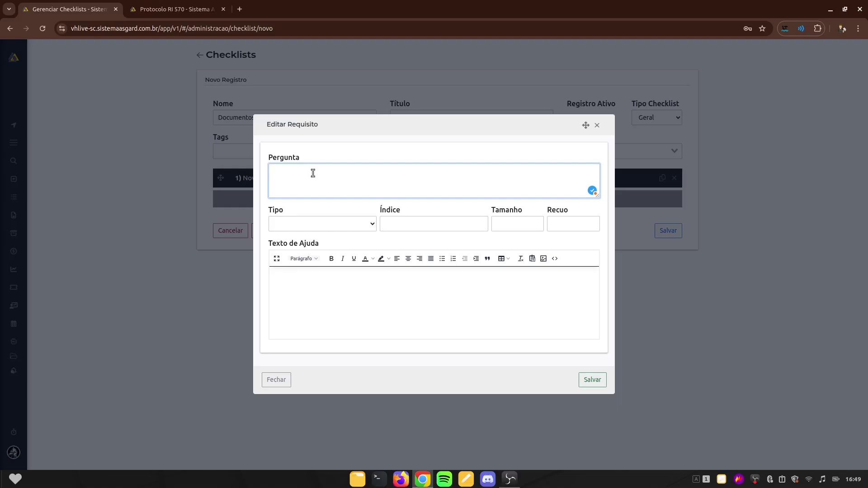
pyautogui.write('O cliente apresentou todos os documentos necessári')
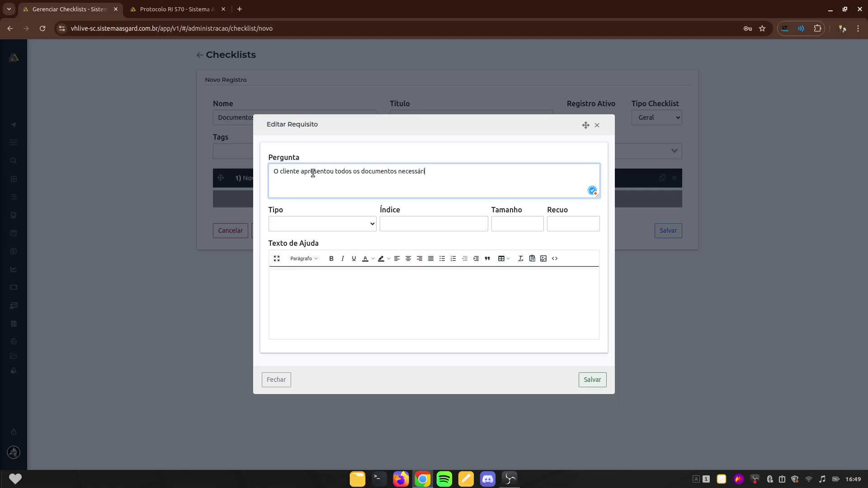
pyautogui.write('os para registro?')
pyautogui.click(336, 227)
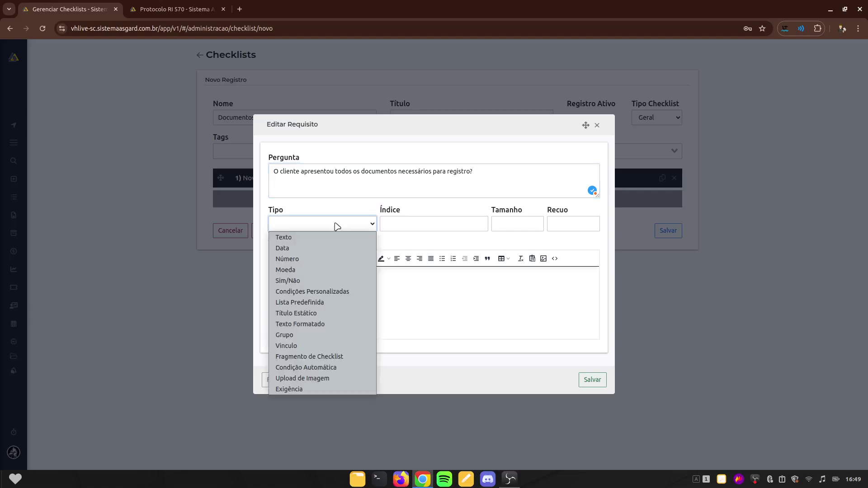
pyautogui.click(303, 282)
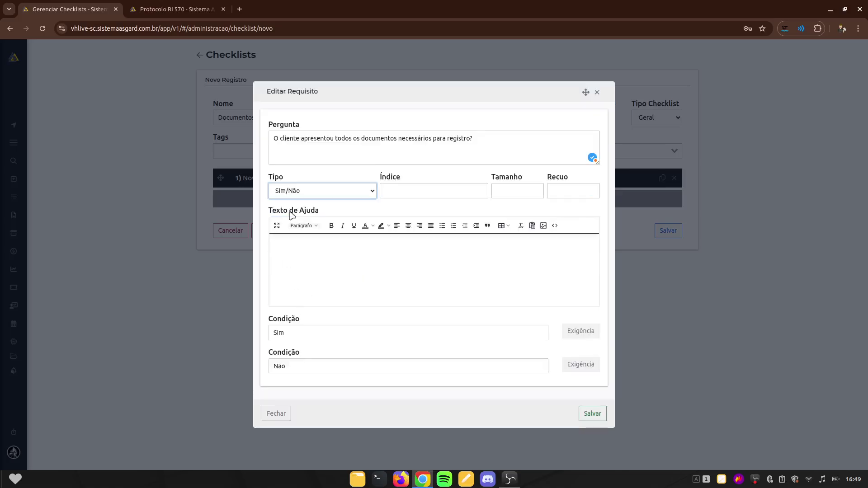
# Set the requirement's Índice to DOC_EX
pyautogui.click(430, 189)
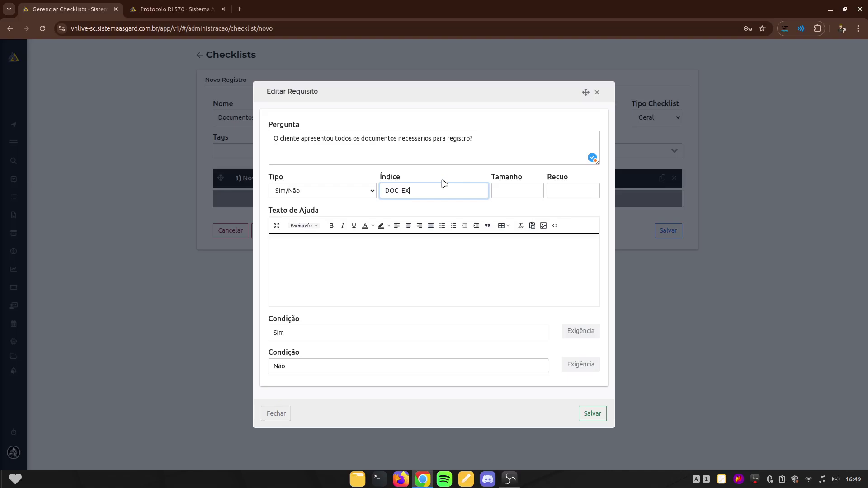
pyautogui.click(442, 177)
pyautogui.doubleClick(414, 192)
pyautogui.click(415, 204)
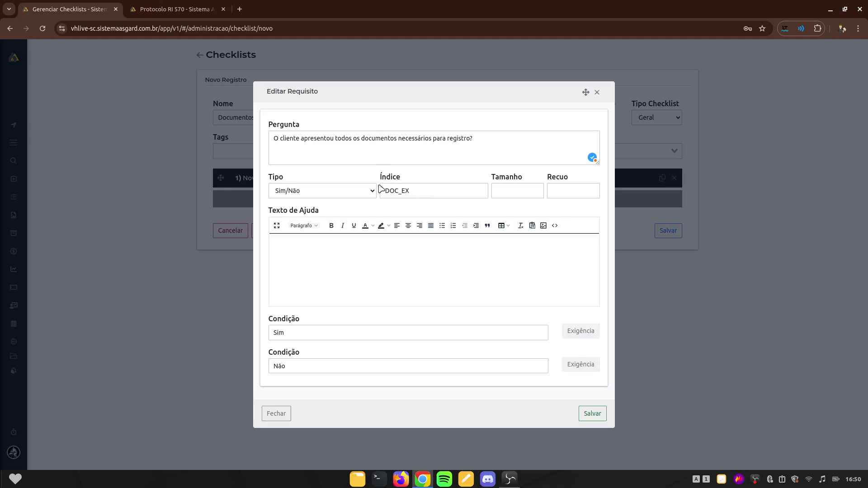
pyautogui.doubleClick(392, 177)
pyautogui.click(427, 176)
pyautogui.click(335, 246)
pyautogui.click(366, 261)
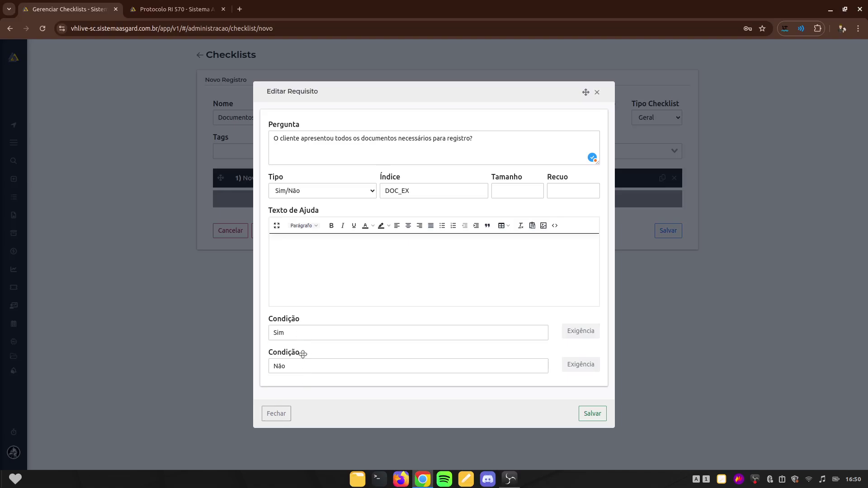
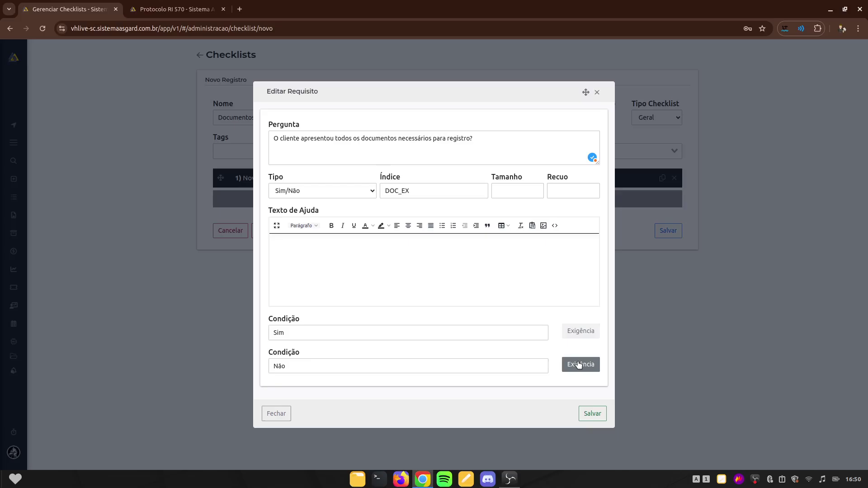
# Write the Exigência for the Não condition as "Necessária a apresentação dos documentos faltantes." and save the requirement
pyautogui.click(579, 365)
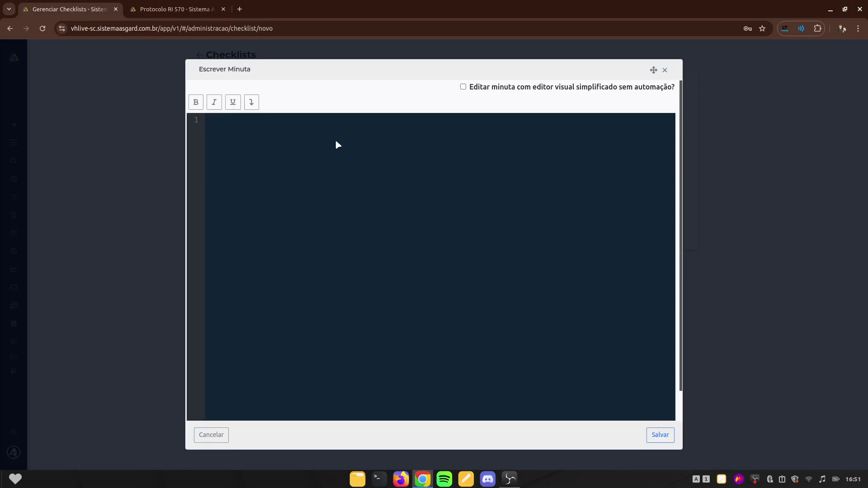
pyautogui.write('nECESSÁR')
pyautogui.press('BackSpace')
pyautogui.press('BackSpace')
pyautogui.press('BackSpace')
pyautogui.press('BackSpace')
pyautogui.press('BackSpace')
pyautogui.press('BackSpace')
pyautogui.press('BackSpace')
pyautogui.press('BackSpace')
pyautogui.write('Necessária a apresentação')
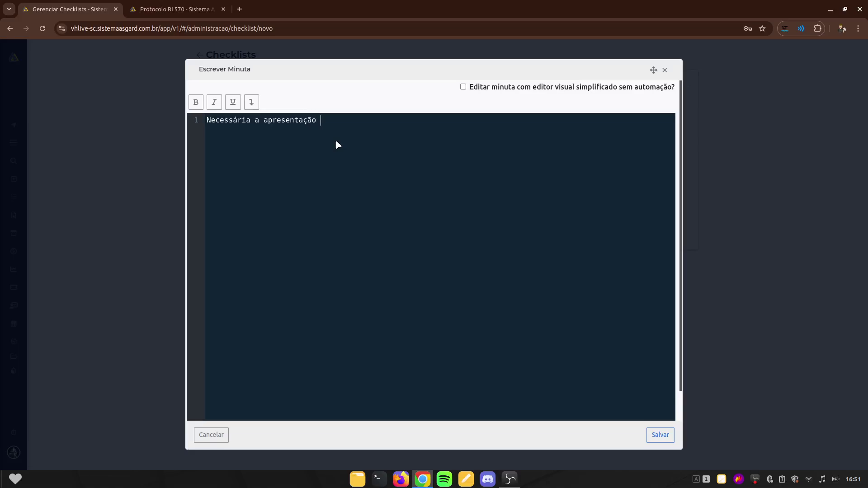
pyautogui.write(' dos documentos faltasntes')
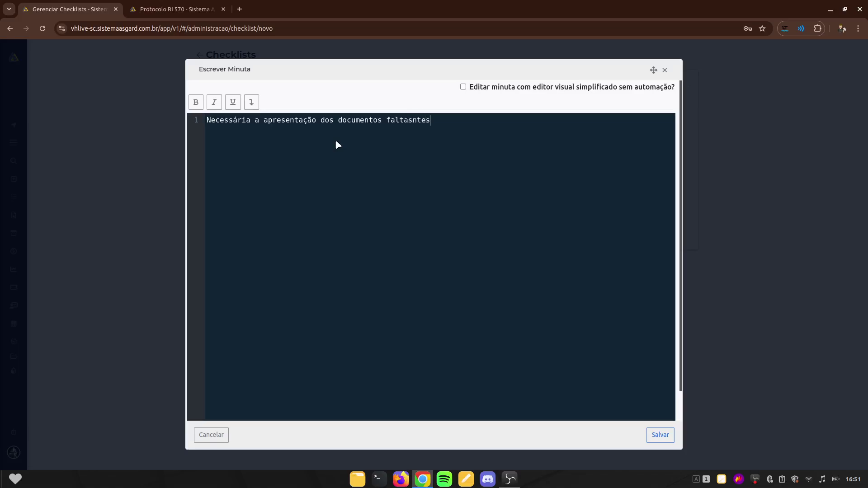
pyautogui.press('BackSpace')
pyautogui.press('BackSpace')
pyautogui.press('BackSpace')
pyautogui.press('BackSpace')
pyautogui.press('BackSpace')
pyautogui.write('ntes.')
pyautogui.click(660, 435)
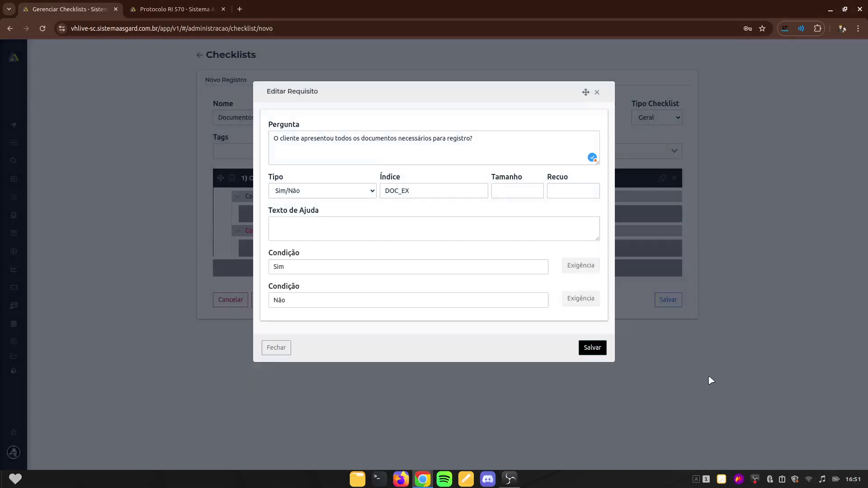
pyautogui.click(711, 381)
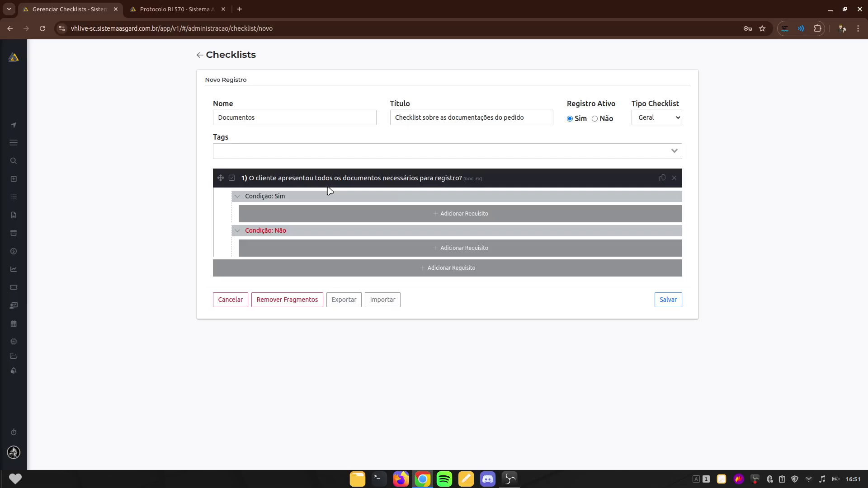
# Save the Documentos checklist and locate it in the list of checklists
pyautogui.click(668, 301)
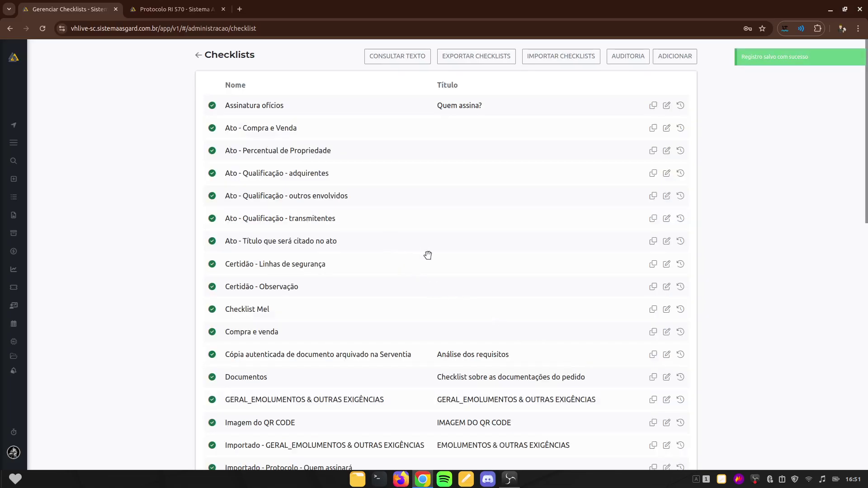
pyautogui.scroll(-2, 427, 255)
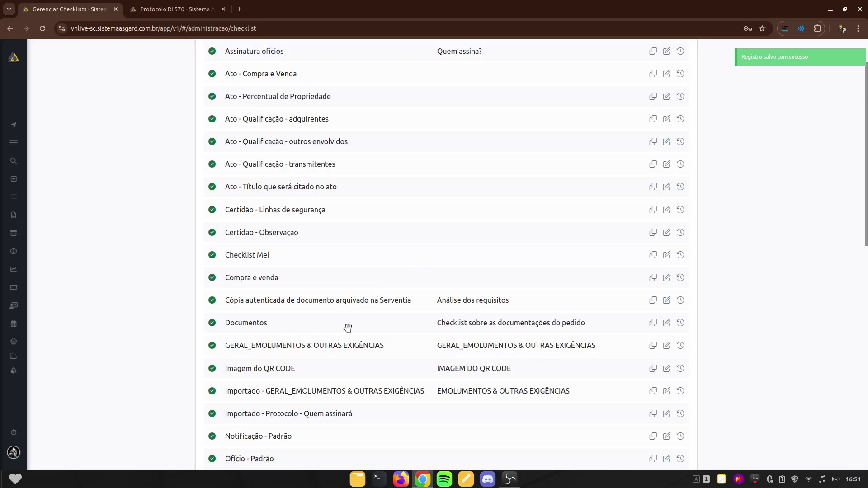
pyautogui.doubleClick(251, 323)
pyautogui.click(459, 322)
pyautogui.scroll(2, 479, 271)
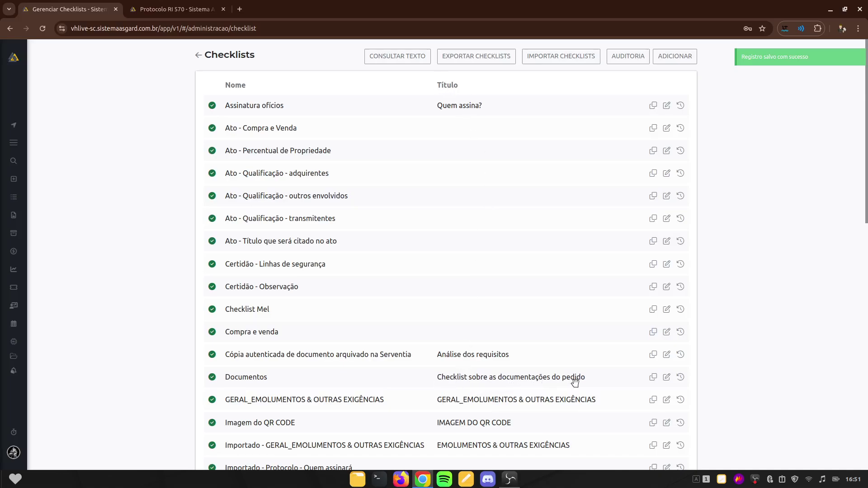
# Check the protocol's general checklist and copy its Serviço Principal name, Cancelamento de Hipoteca, from the general information
pyautogui.click(195, 10)
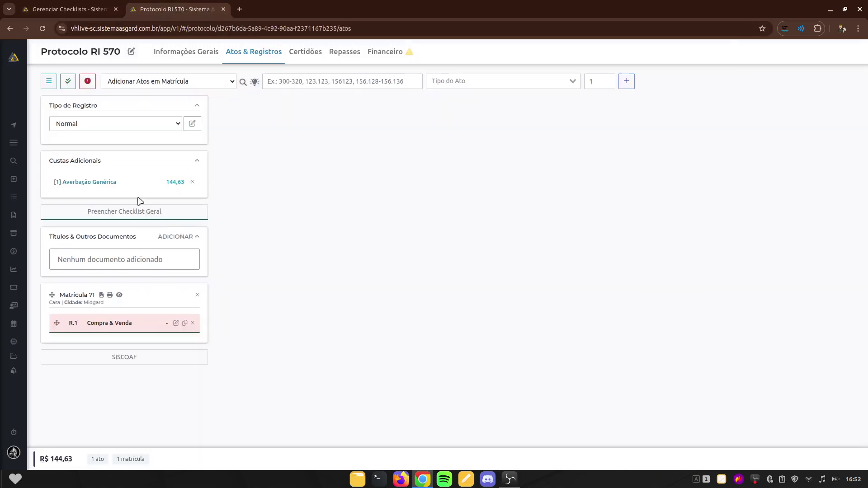
pyautogui.click(136, 217)
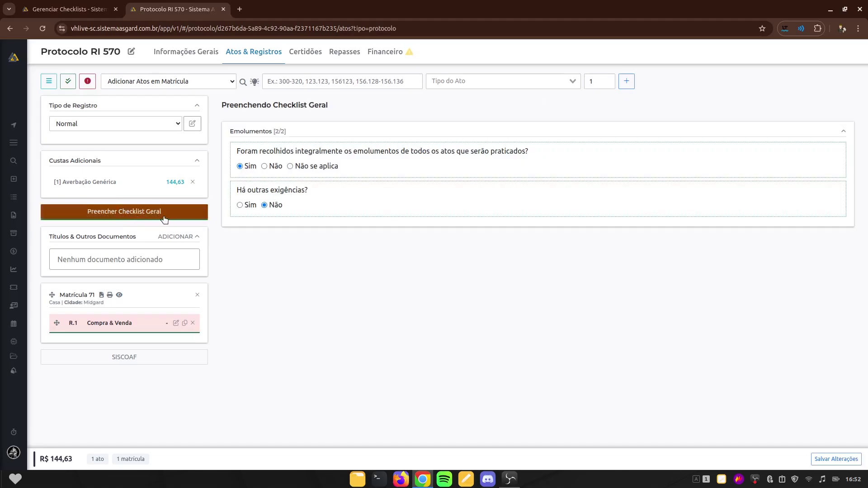
pyautogui.click(193, 55)
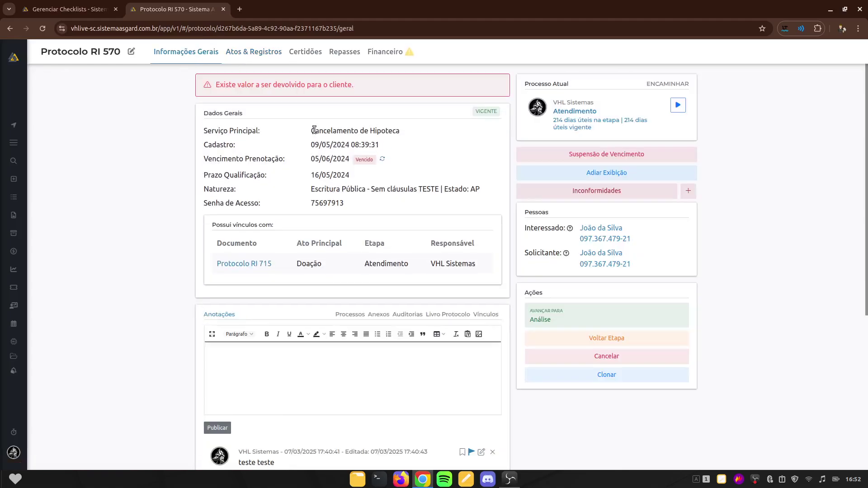
pyautogui.moveTo(318, 130); pyautogui.dragTo(404, 135)
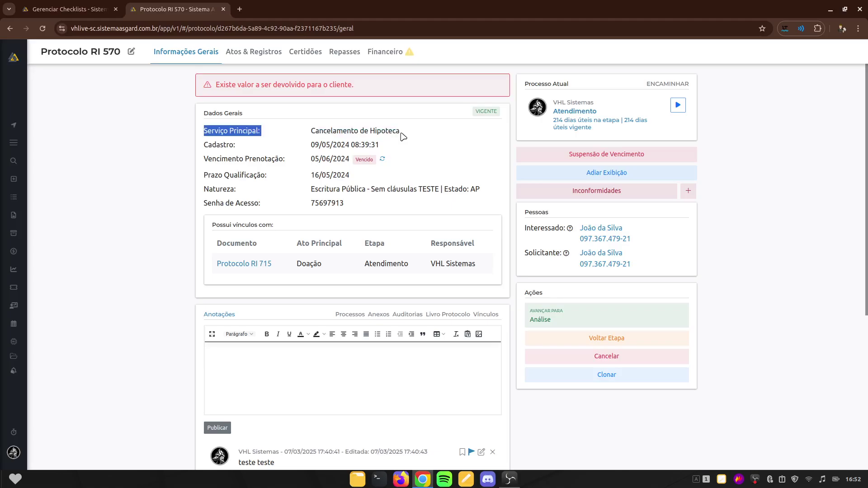
pyautogui.tripleClick(399, 131)
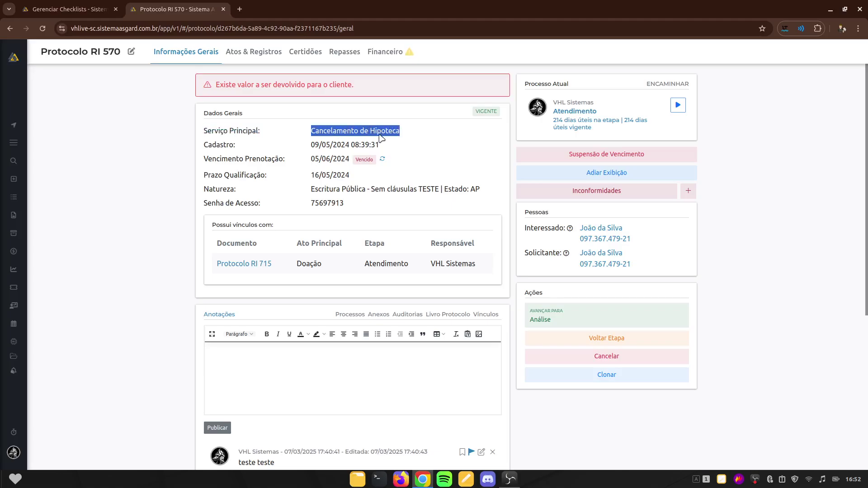
pyautogui.rightClick(381, 137)
pyautogui.click(424, 145)
# Duplicate the protocol's browser tab and open Administração do Sistema in the copy
pyautogui.click(76, 6)
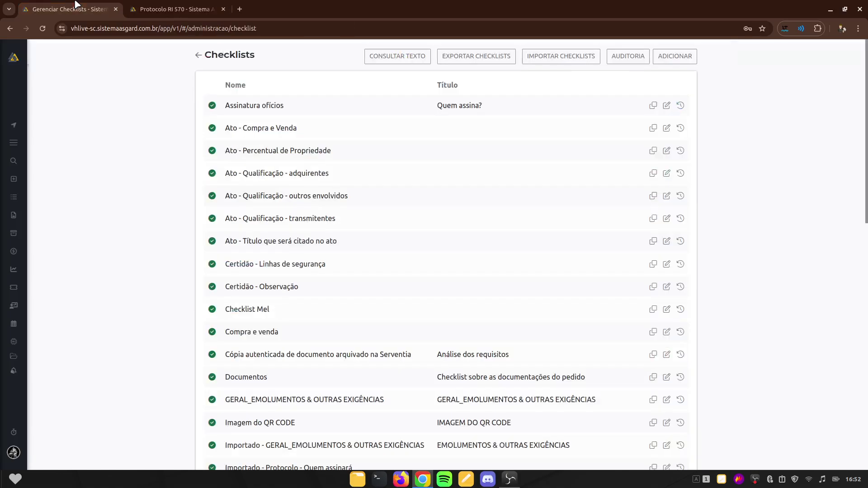
pyautogui.click(162, 8)
pyautogui.rightClick(161, 7)
pyautogui.press('Escape')
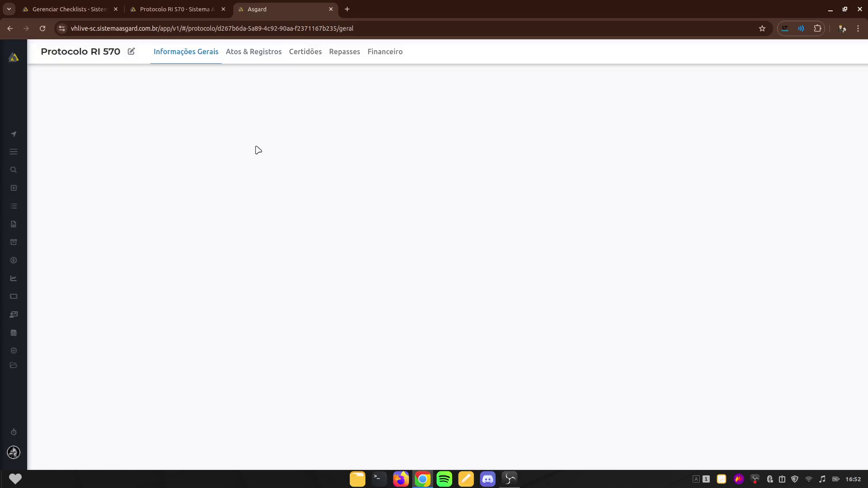
pyautogui.click(13, 453)
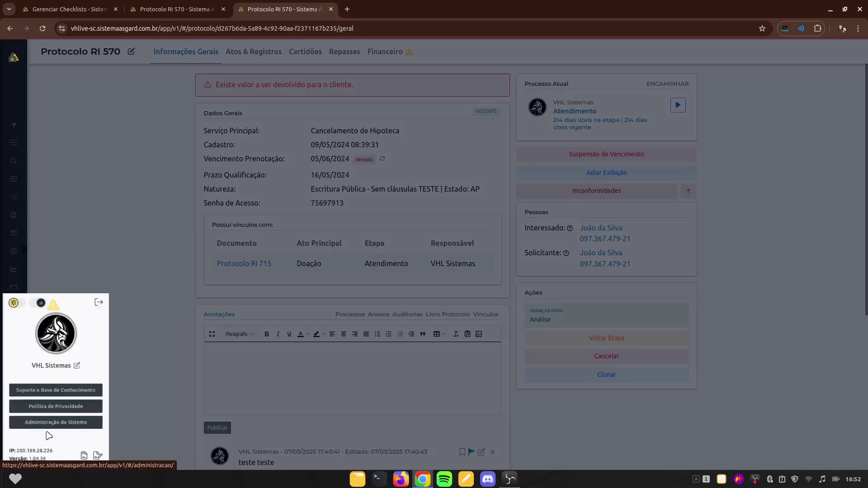
pyautogui.click(56, 418)
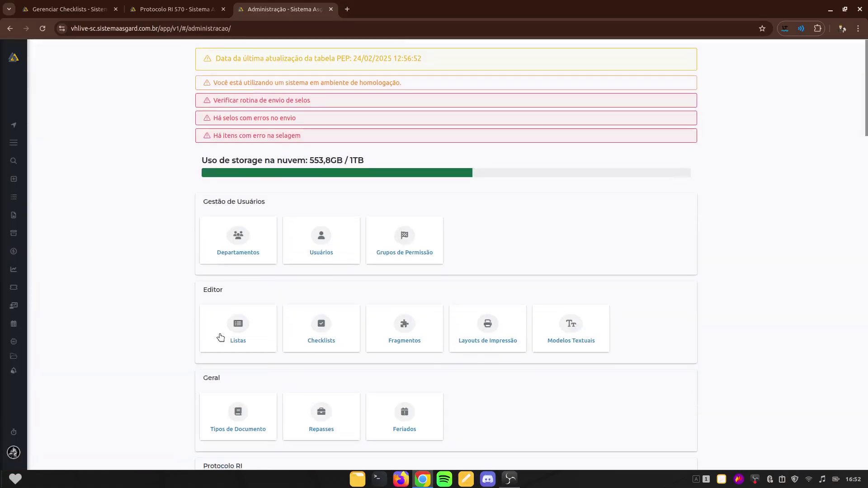
# Find Cancelamento de Hipoteca among the Protocolo RI service types and open it for editing
pyautogui.scroll(-2, 226, 337)
pyautogui.scroll(-3, 246, 339)
pyautogui.moveTo(207, 250); pyautogui.dragTo(244, 253)
pyautogui.click(251, 304)
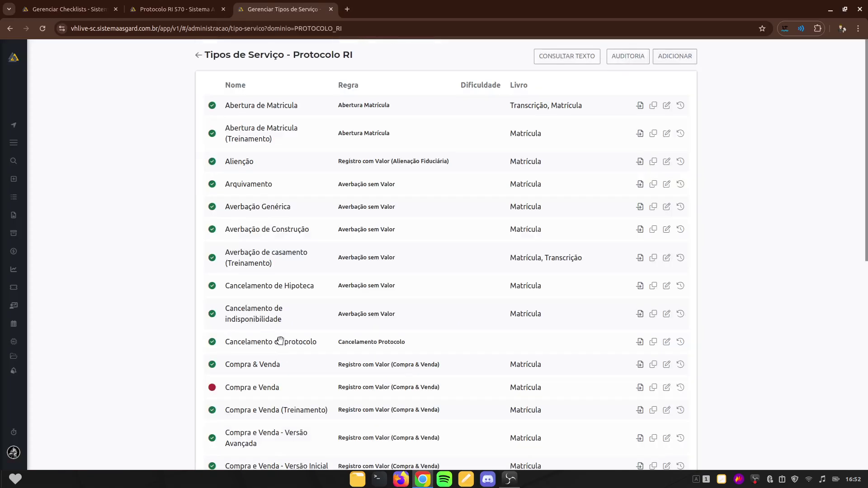
pyautogui.hotkey('ctrl', 'f')
pyautogui.hotkey('ctrl', 'v')
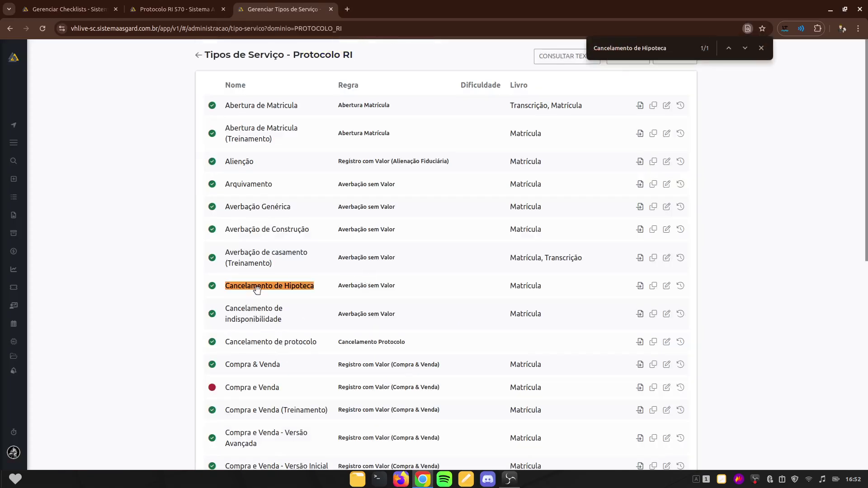
pyautogui.click(666, 287)
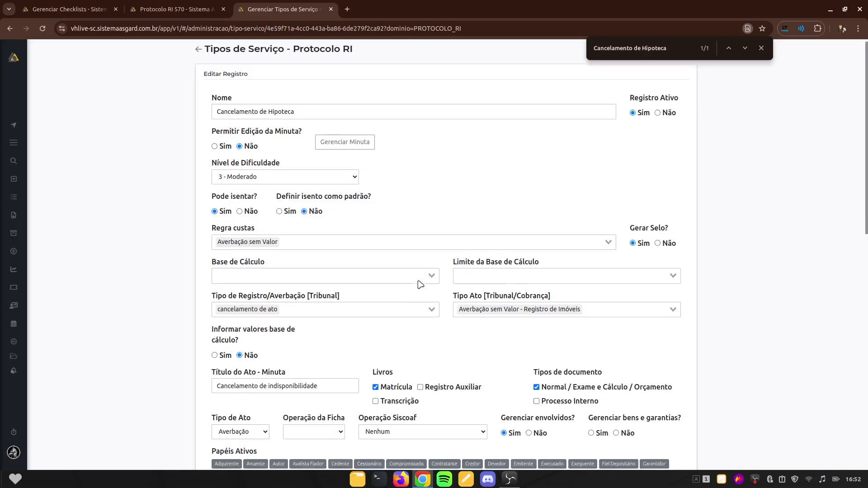
# Add the [Geral] Documentos checklist to the Cancelamento de Hipoteca service type and save the record
pyautogui.scroll(-10, 420, 284)
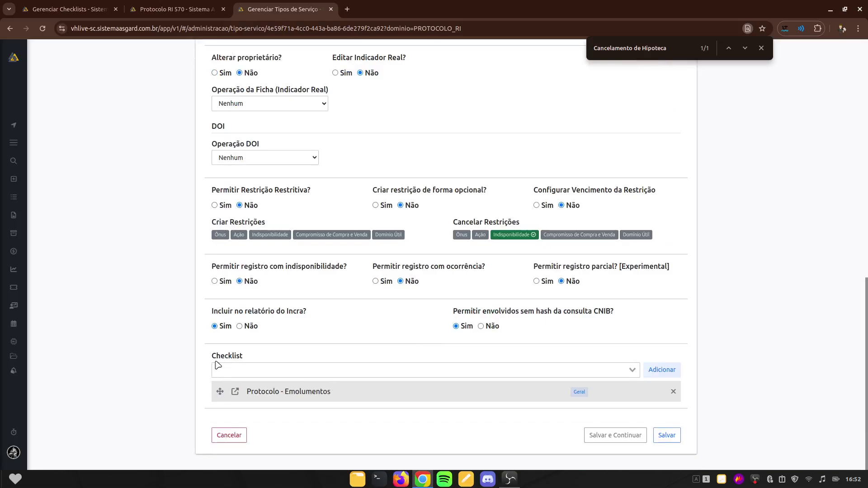
pyautogui.doubleClick(227, 358)
pyautogui.click(261, 354)
pyautogui.click(283, 374)
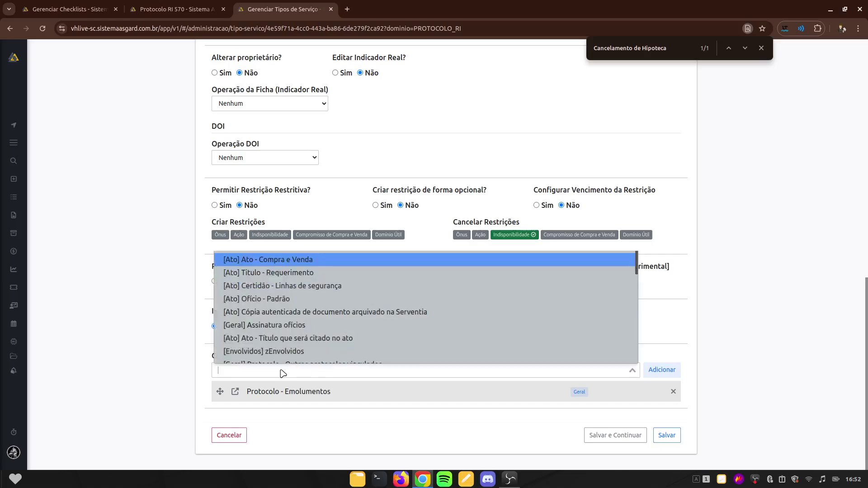
pyautogui.write('docu')
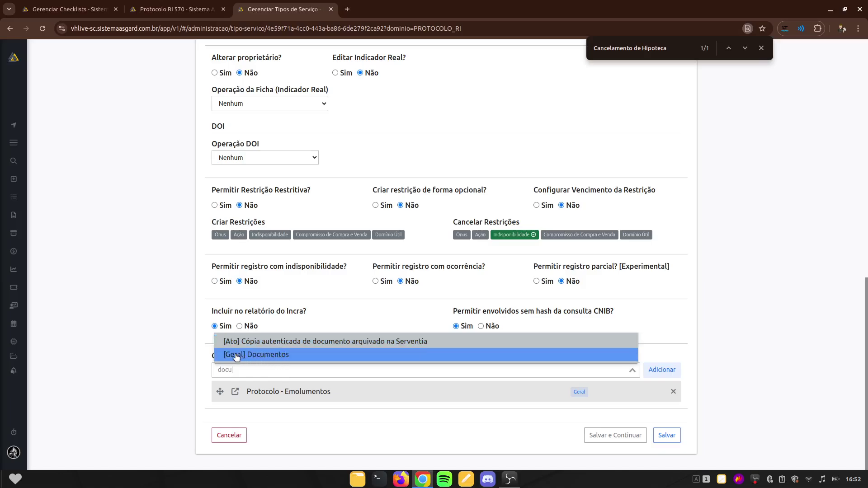
pyautogui.click(277, 356)
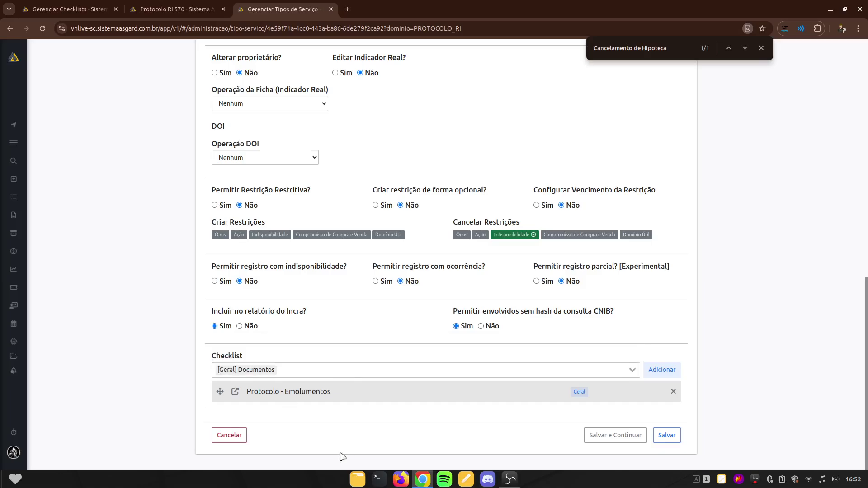
pyautogui.click(661, 372)
pyautogui.scroll(-1, 633, 407)
pyautogui.click(667, 439)
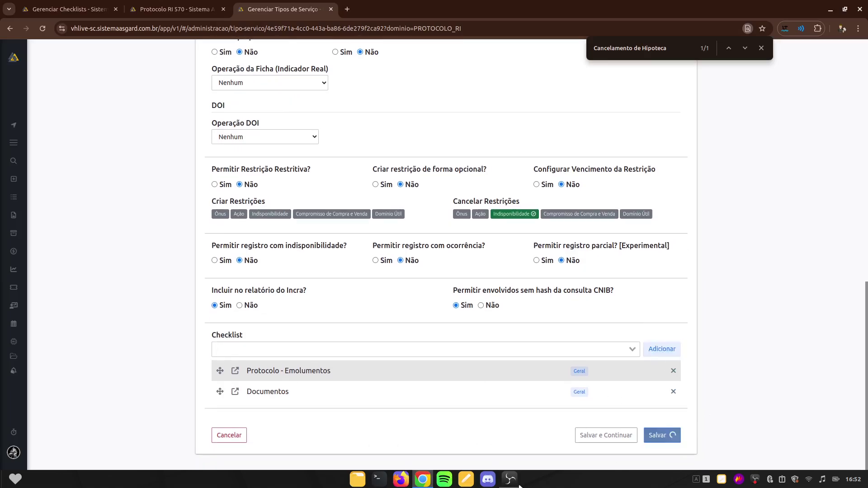
pyautogui.moveTo(520, 485)
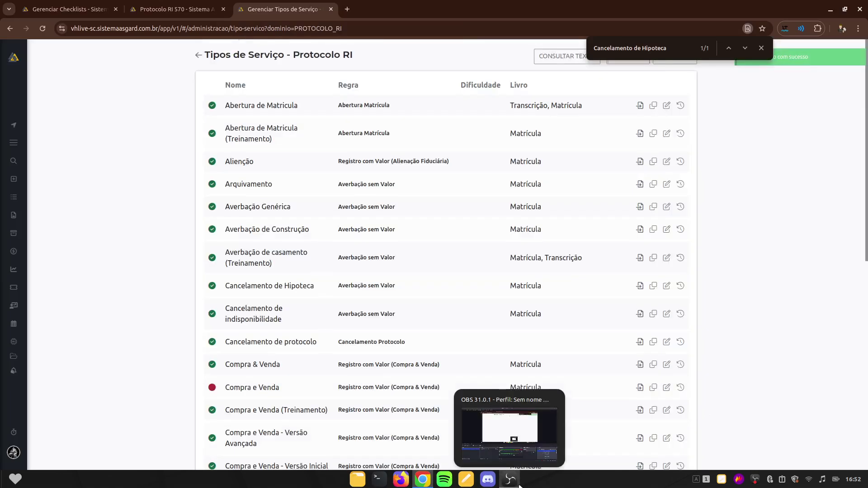
# Return to the protocol's Atos & Registros, open its general checklist and regenerate the checklist
pyautogui.click(165, 6)
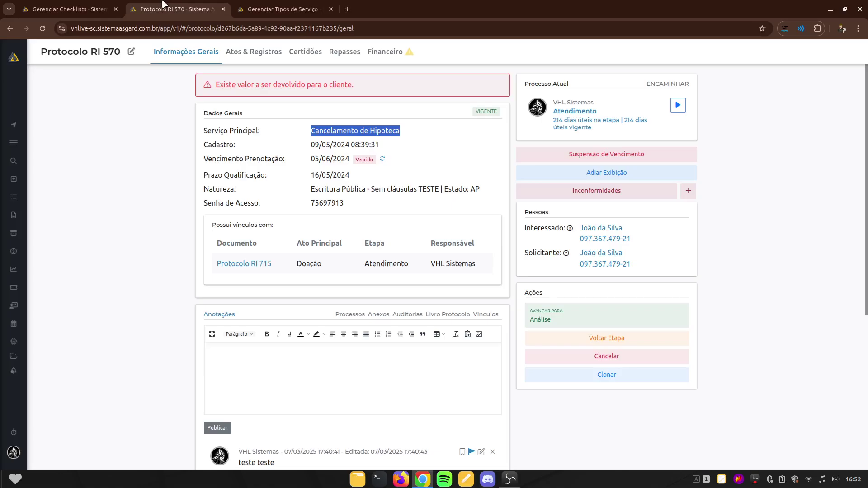
pyautogui.click(256, 54)
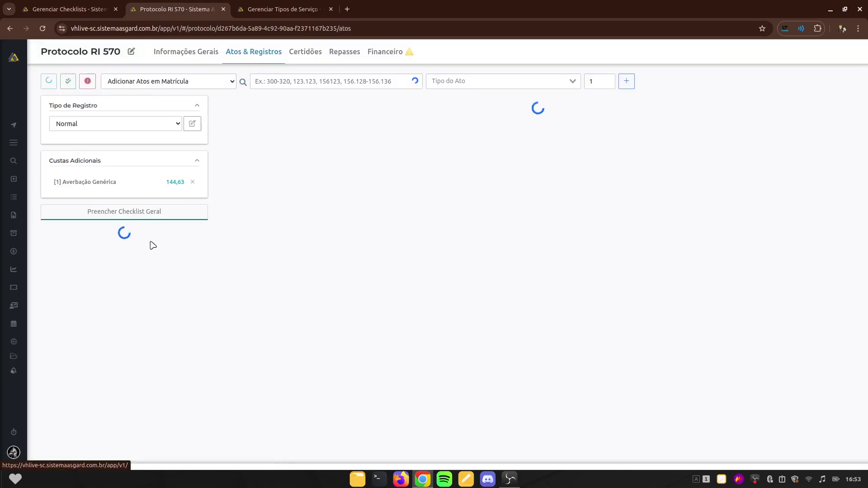
pyautogui.click(127, 213)
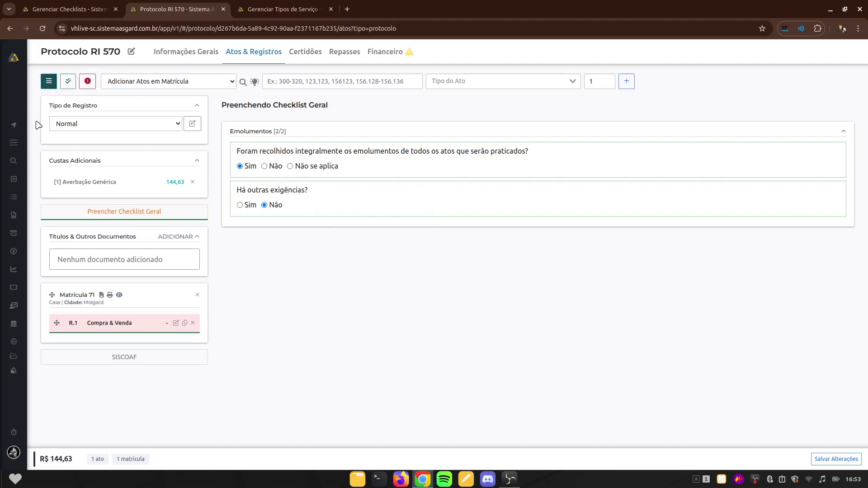
pyautogui.click(49, 83)
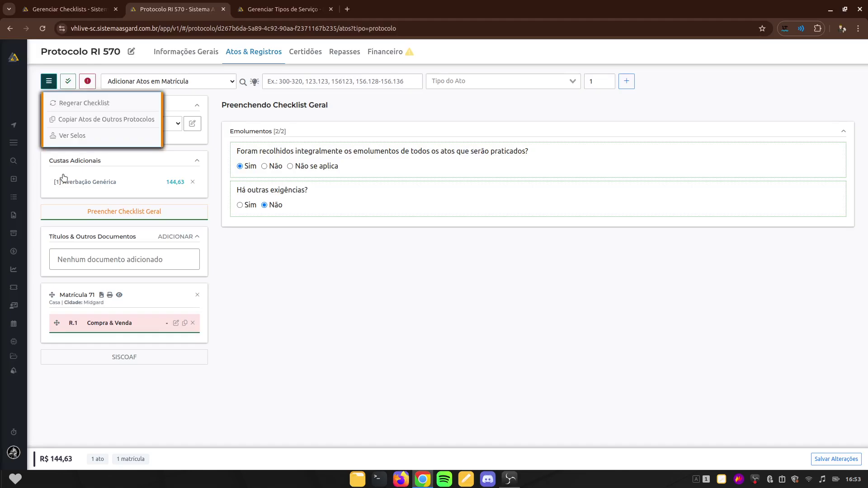
pyautogui.click(77, 103)
pyautogui.click(411, 276)
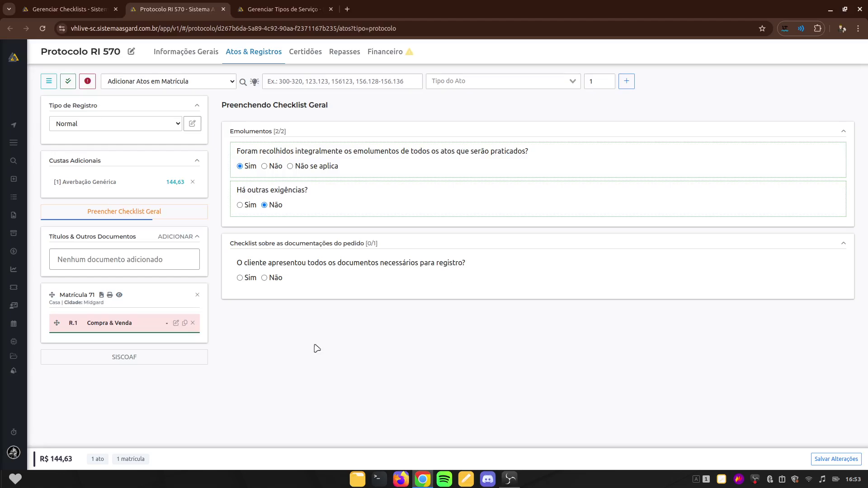
# Answer Não to whether the client presented all documents needed for registration, and save the protocol changes
pyautogui.click(240, 278)
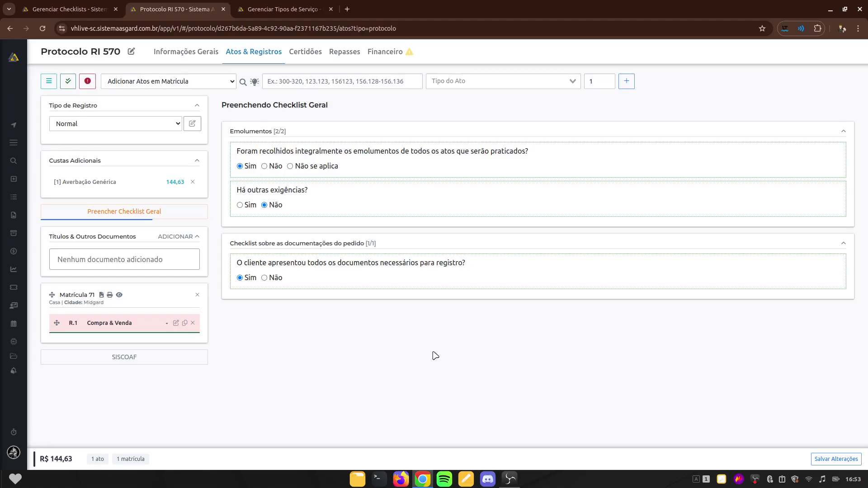
pyautogui.click(265, 278)
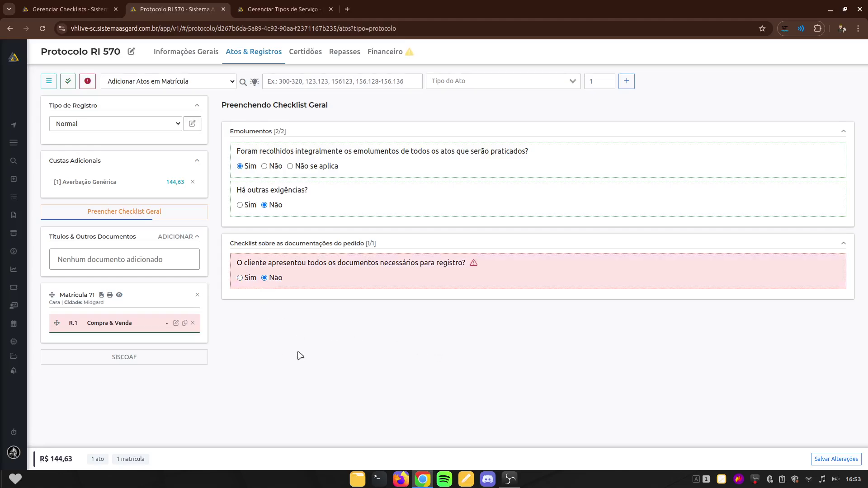
pyautogui.click(835, 459)
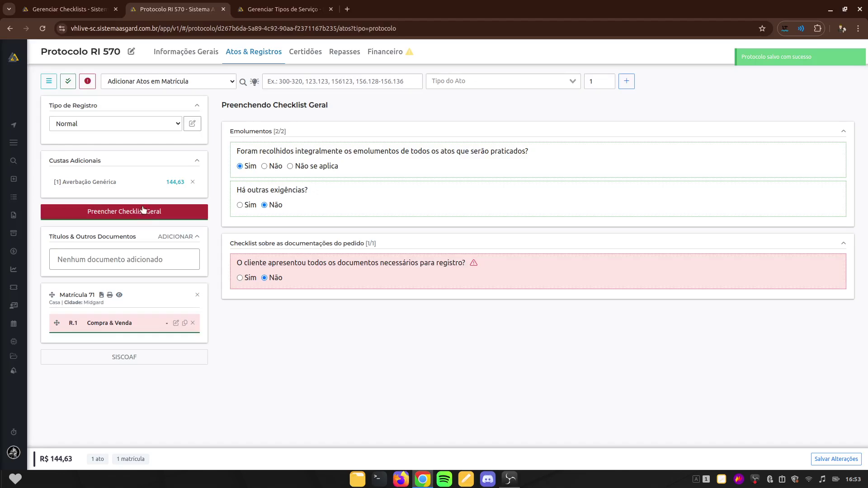
# Review the exigência text attached to the documents question and the protocol's overall exigências
pyautogui.click(474, 265)
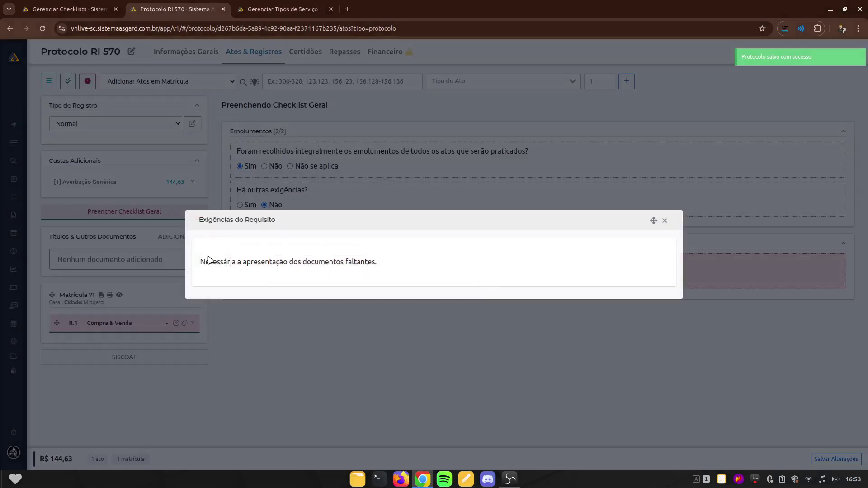
pyautogui.moveTo(202, 258); pyautogui.dragTo(372, 261)
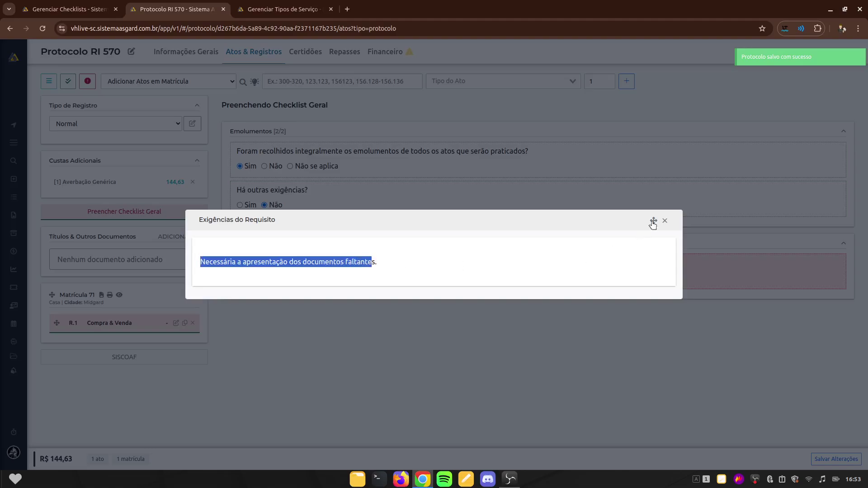
pyautogui.click(664, 222)
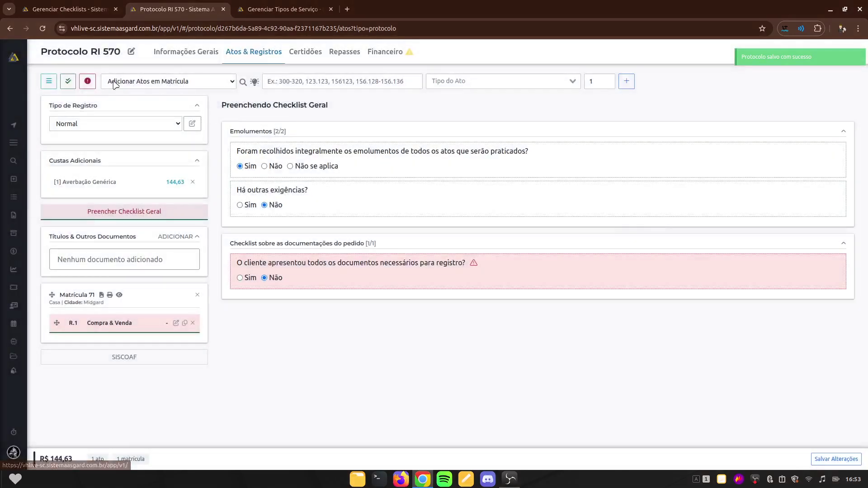
pyautogui.click(89, 83)
pyautogui.moveTo(208, 265); pyautogui.dragTo(351, 288)
pyautogui.click(664, 212)
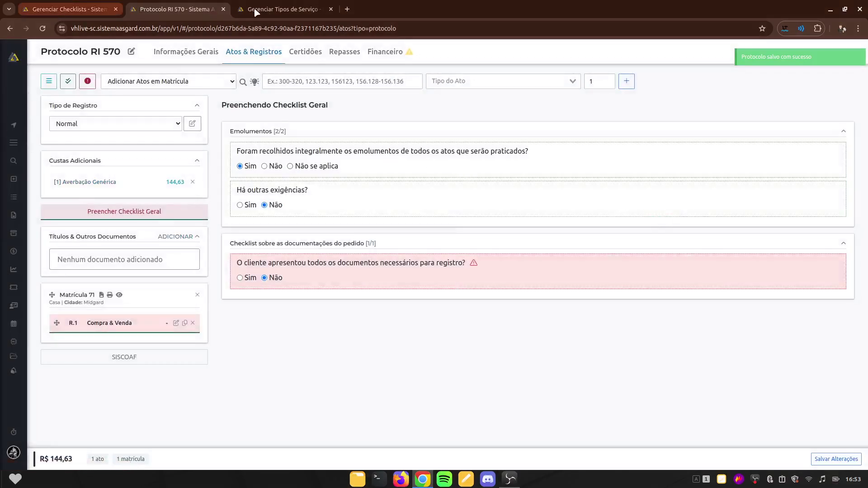
# Close the service types and protocol browser tabs, return from Checklists to the administration page and open Fragmentos
pyautogui.click(331, 9)
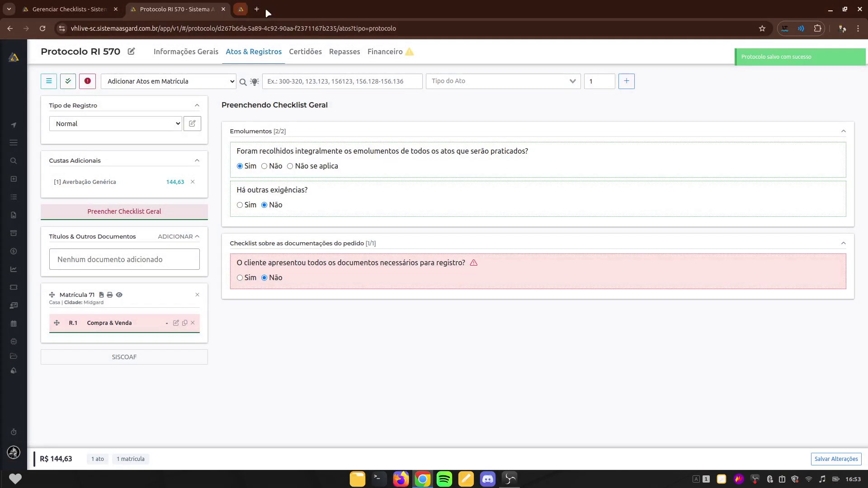
pyautogui.click(223, 9)
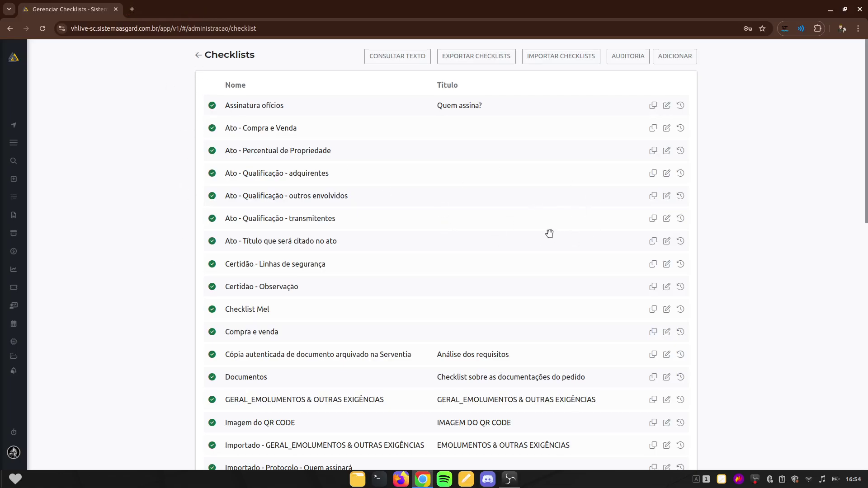
pyautogui.click(199, 55)
pyautogui.scroll(-2, 187, 283)
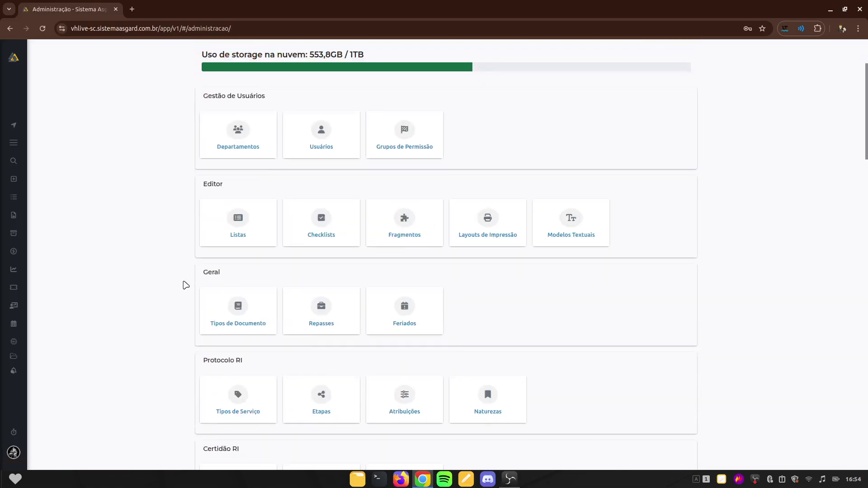
pyautogui.scroll(1, 187, 285)
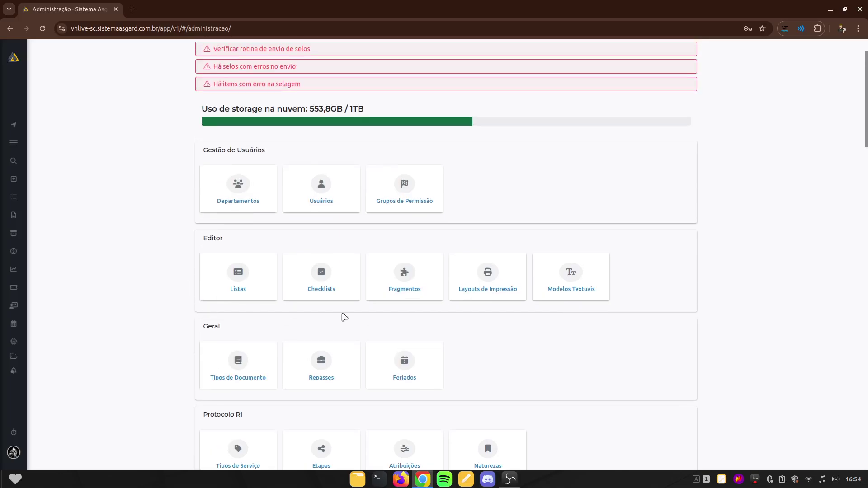
pyautogui.click(408, 273)
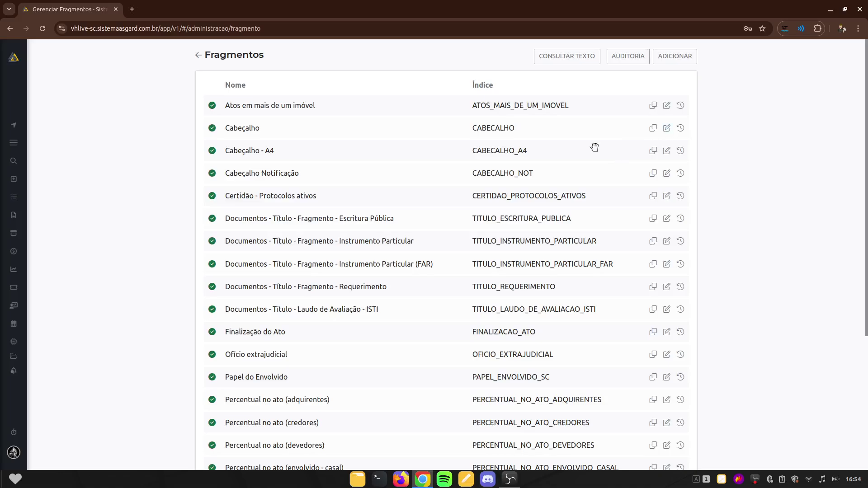
# Open the Cabeçalho fragment for editing and examine its Minuta code
pyautogui.moveTo(226, 131); pyautogui.dragTo(263, 131)
pyautogui.click(489, 153)
pyautogui.click(666, 128)
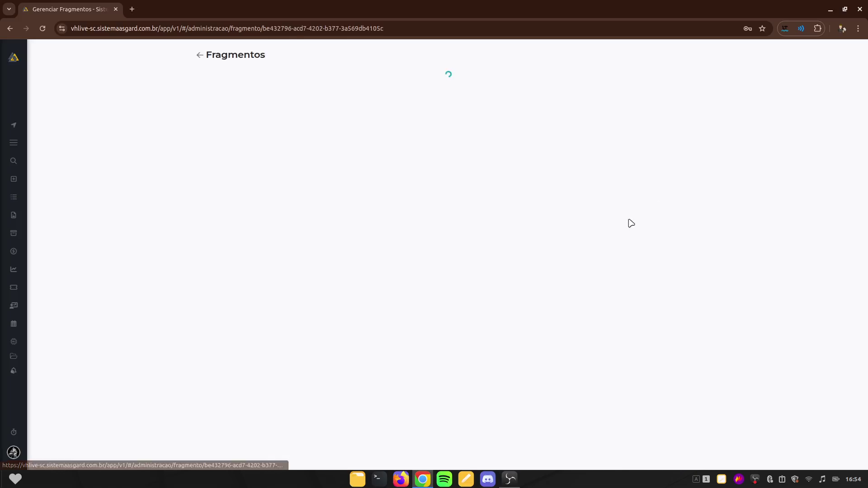
pyautogui.scroll(-5, 498, 277)
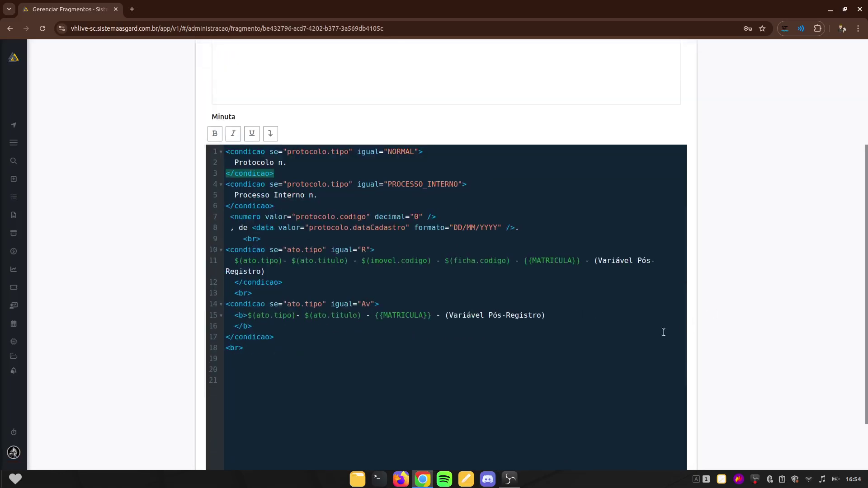
pyautogui.scroll(4, 629, 331)
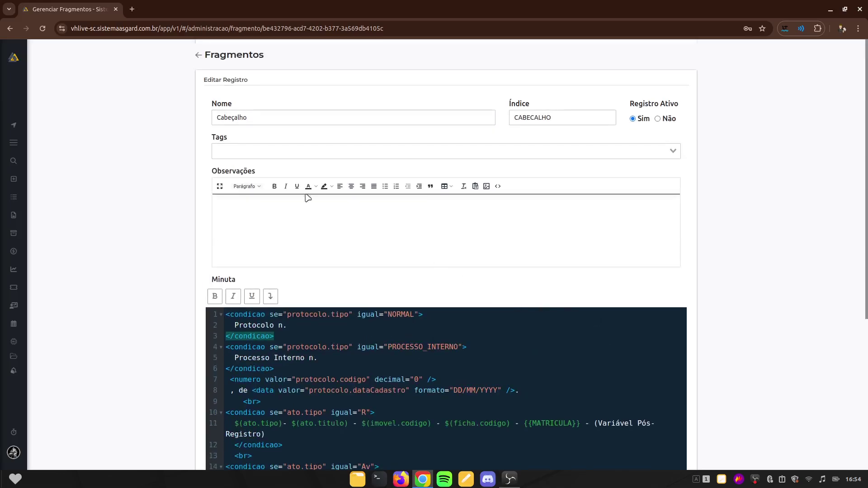
pyautogui.scroll(-3, 421, 304)
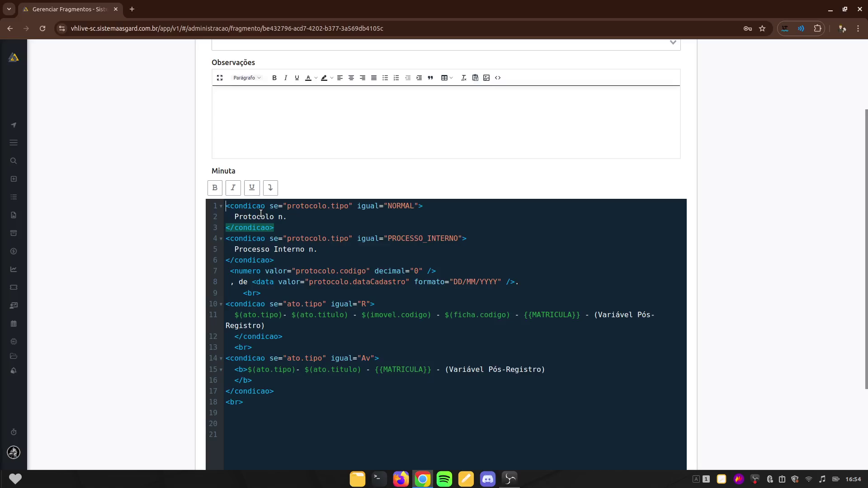
pyautogui.moveTo(283, 408); pyautogui.dragTo(226, 206)
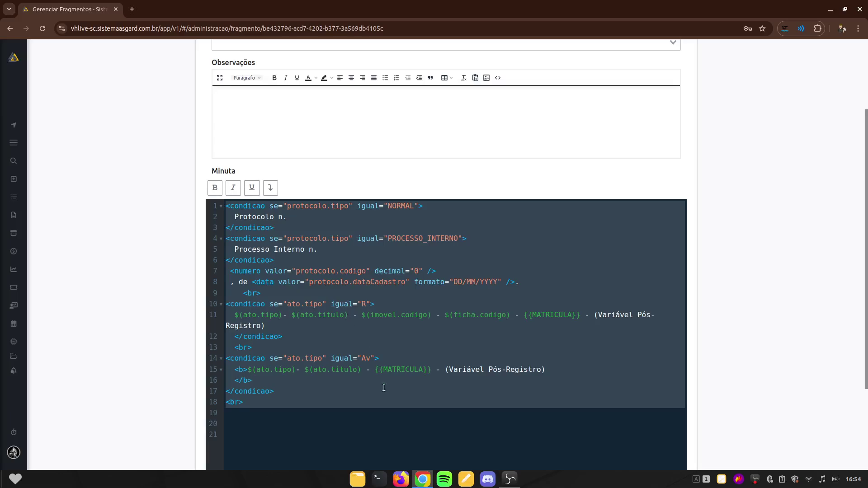
pyautogui.click(384, 402)
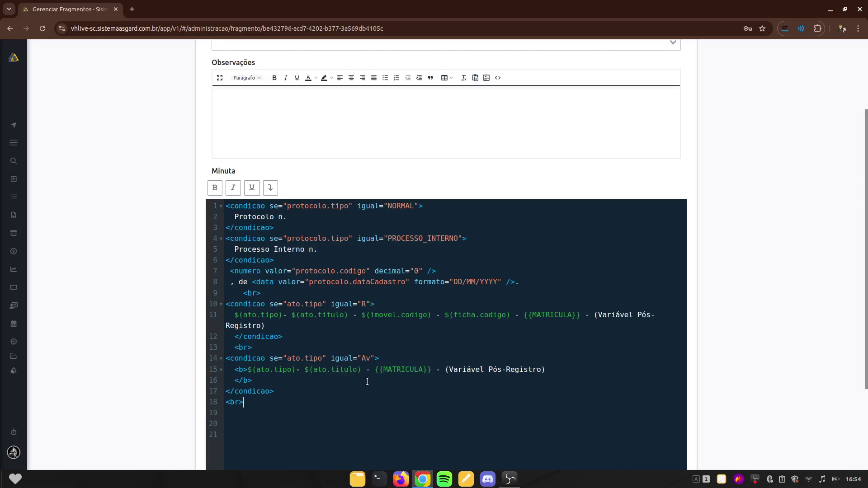
pyautogui.scroll(3, 367, 381)
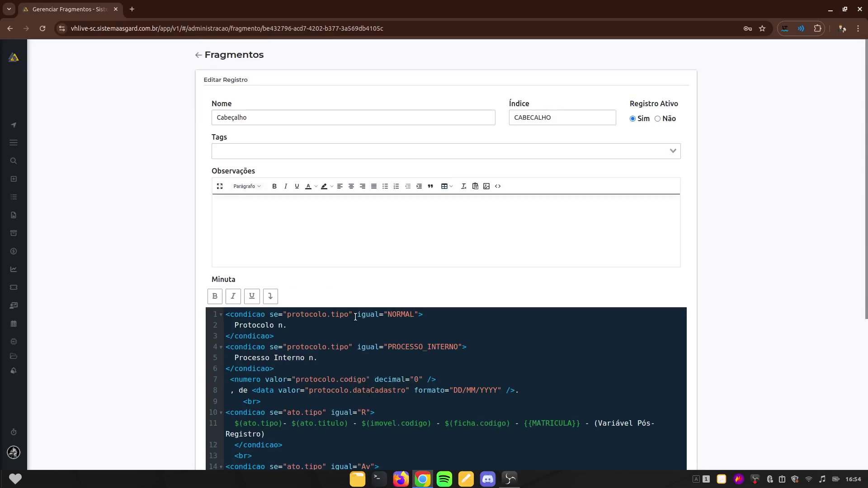
# Examine the Cabeçalho fragment's Índice field and the block of Minuta code that it identifies
pyautogui.moveTo(509, 104); pyautogui.dragTo(538, 110)
pyautogui.click(563, 117)
pyautogui.doubleClick(564, 117)
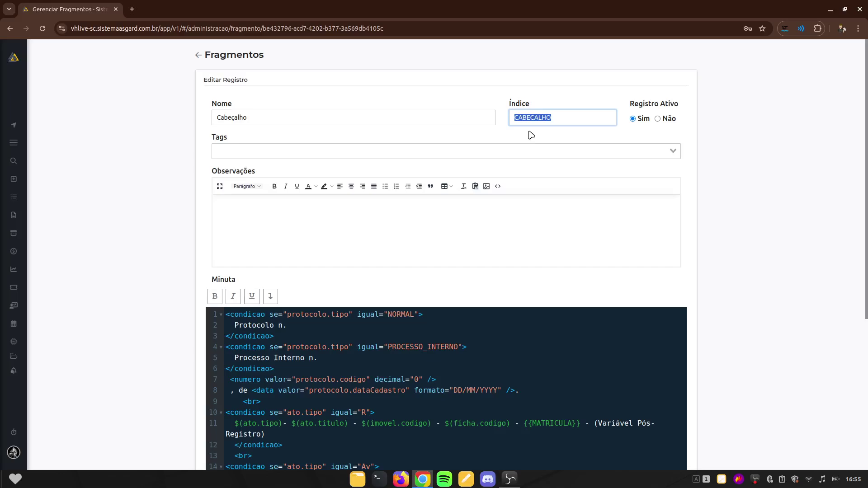
pyautogui.moveTo(572, 117); pyautogui.dragTo(514, 116)
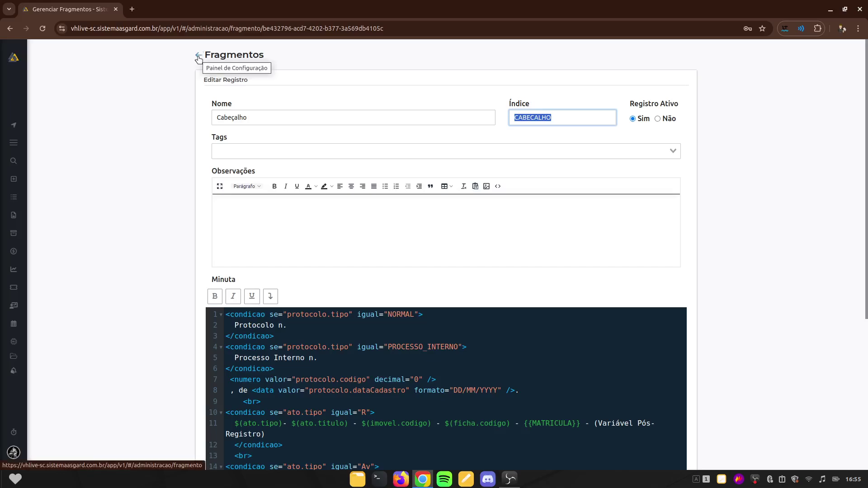
pyautogui.scroll(-2, 358, 267)
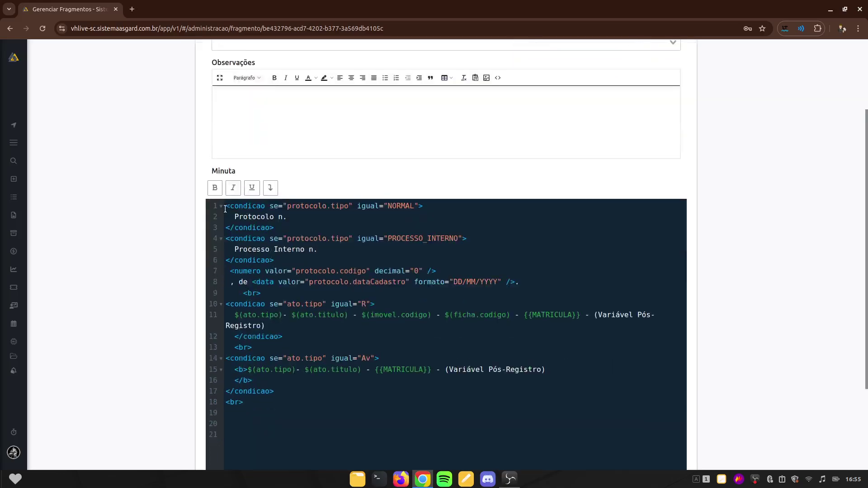
pyautogui.moveTo(225, 209); pyautogui.dragTo(438, 391)
pyautogui.click(439, 394)
pyautogui.moveTo(382, 389); pyautogui.dragTo(228, 204)
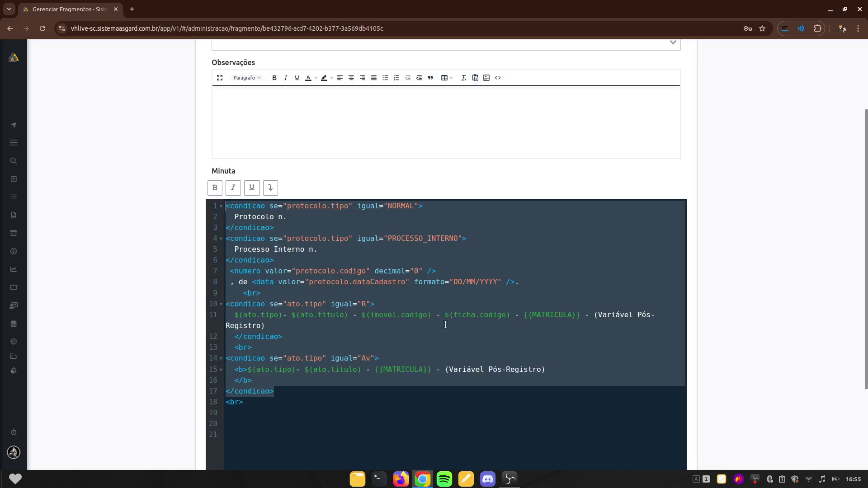
pyautogui.click(459, 423)
pyautogui.scroll(2, 203, 127)
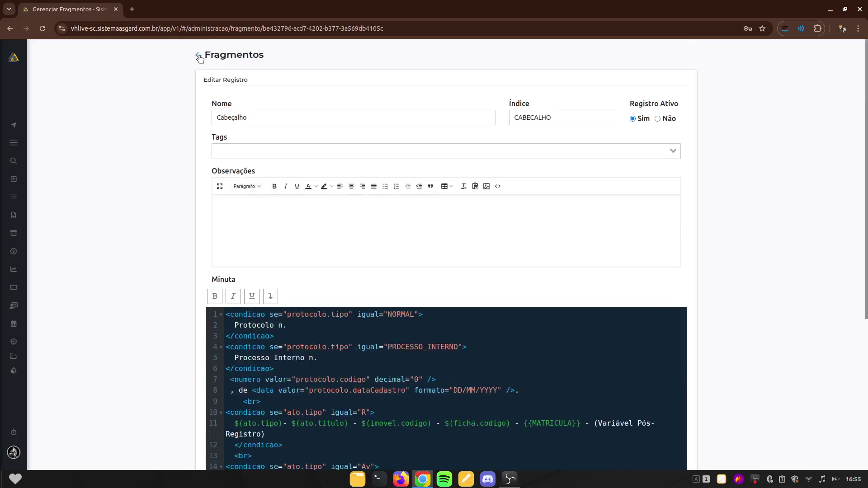
# Return to the Fragmentos list, open the Cabeçalho - A4 fragment for editing and examine its Minuta code
pyautogui.click(199, 56)
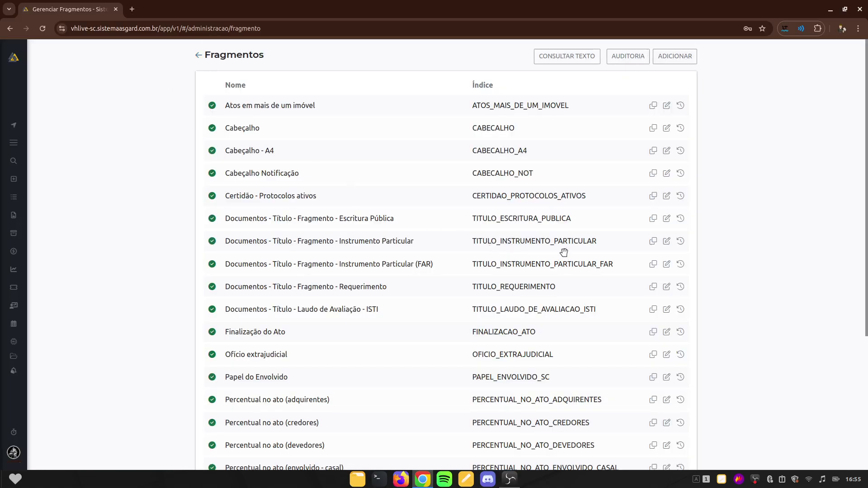
pyautogui.click(666, 151)
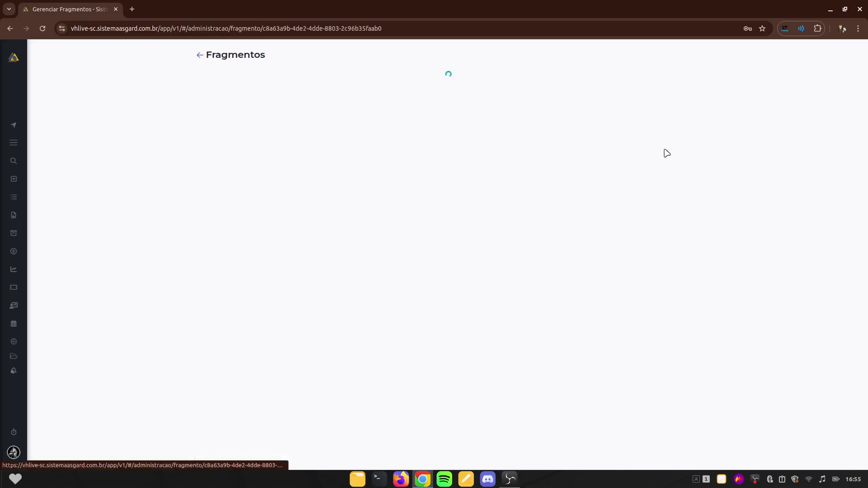
pyautogui.scroll(-3, 751, 370)
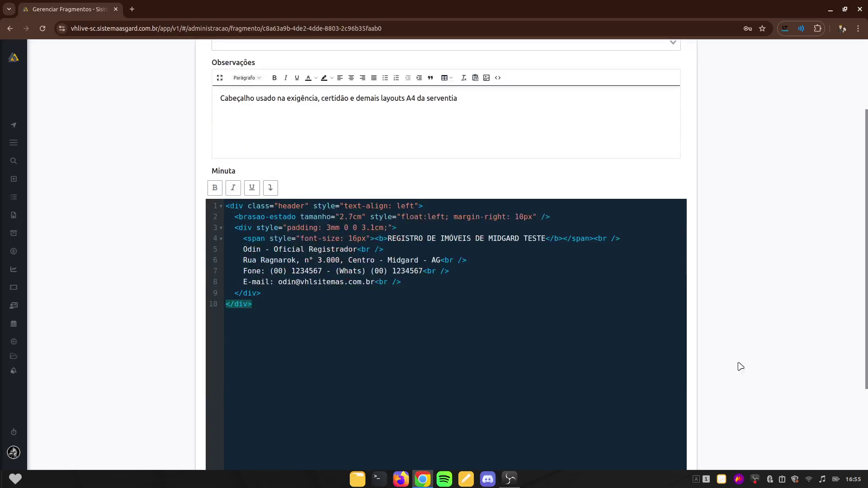
pyautogui.scroll(3, 443, 253)
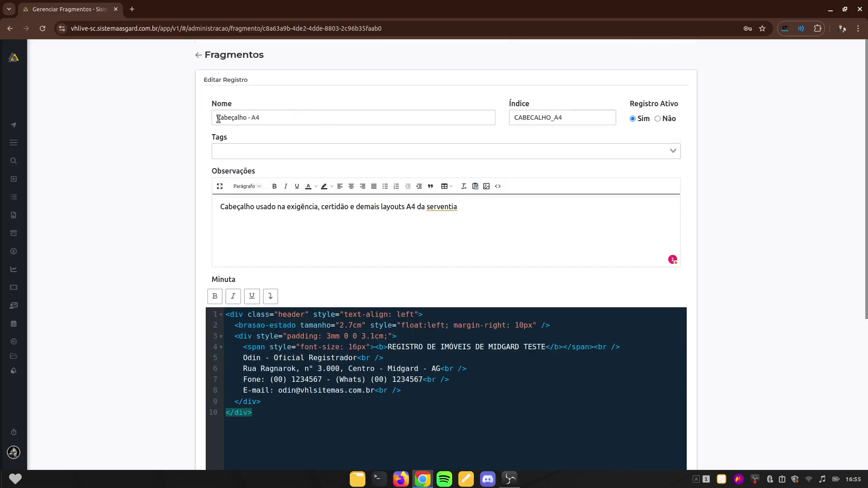
pyautogui.moveTo(219, 119); pyautogui.dragTo(265, 119)
pyautogui.click(747, 215)
pyautogui.scroll(-3, 626, 329)
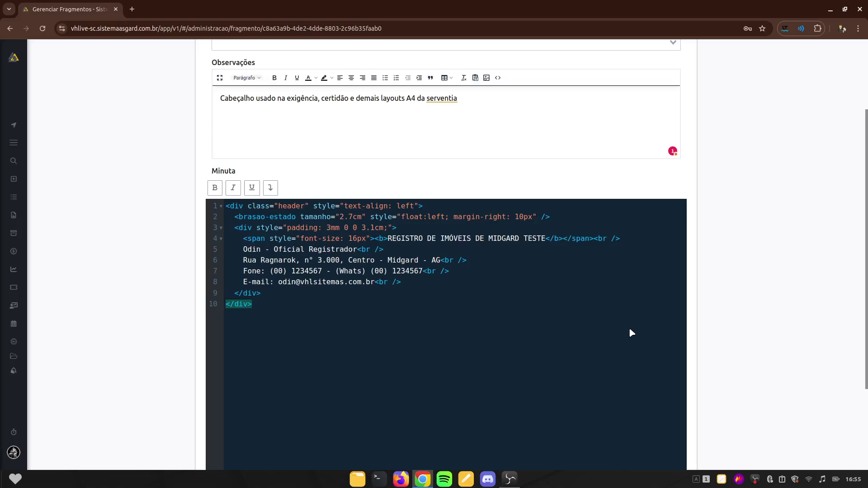
pyautogui.click(301, 305)
pyautogui.moveTo(253, 308); pyautogui.dragTo(220, 209)
pyautogui.click(331, 320)
pyautogui.moveTo(288, 303); pyautogui.dragTo(227, 202)
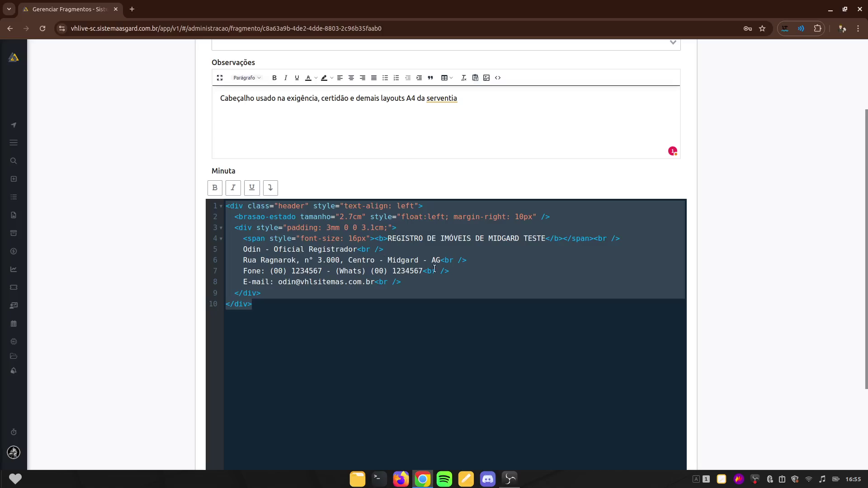
pyautogui.click(430, 324)
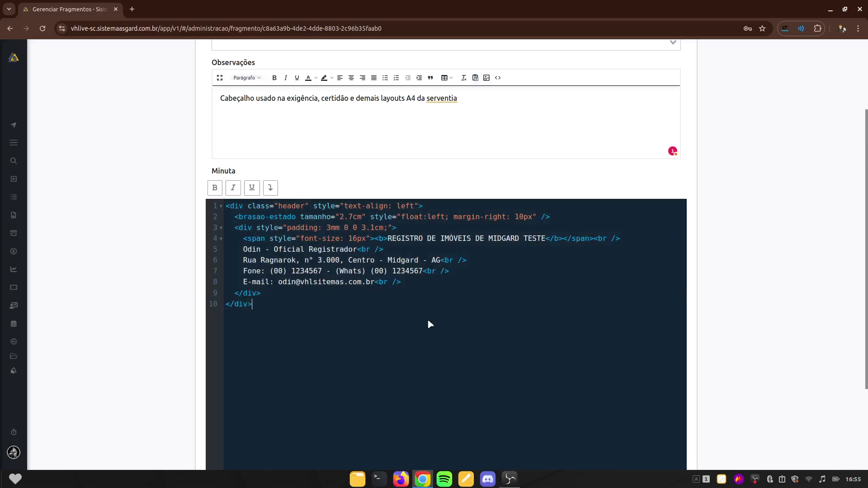
# Examine the Nome and Índice fields that identify the Cabeçalho - A4 fragment
pyautogui.scroll(3, 323, 271)
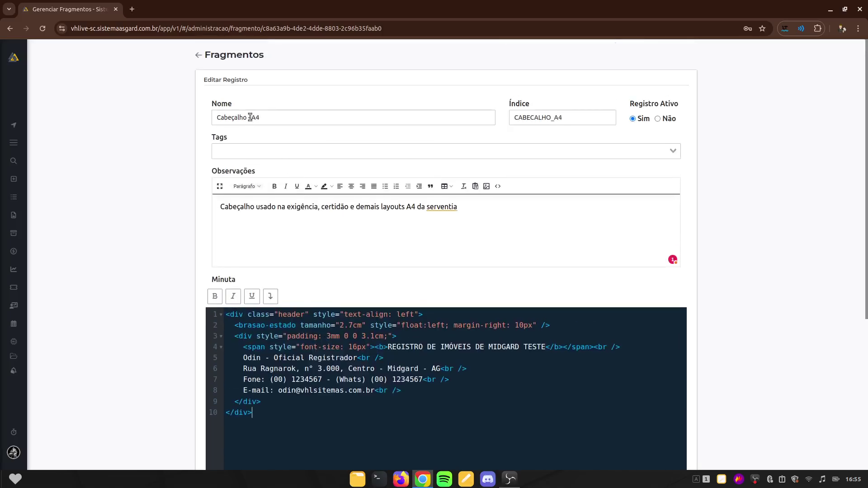
pyautogui.moveTo(250, 118); pyautogui.dragTo(266, 117)
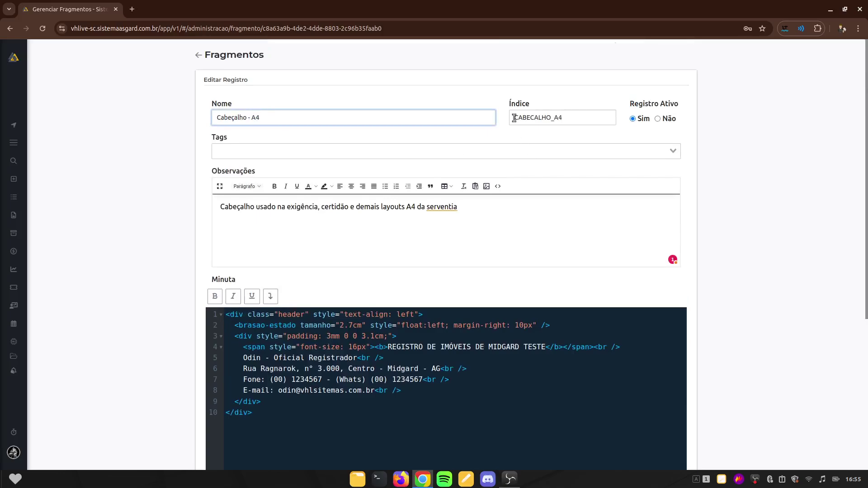
pyautogui.moveTo(514, 117)
pyautogui.mouseDown()
pyautogui.moveTo(568, 117)
pyautogui.moveTo(517, 113)
pyautogui.mouseUp()
pyautogui.click(573, 119)
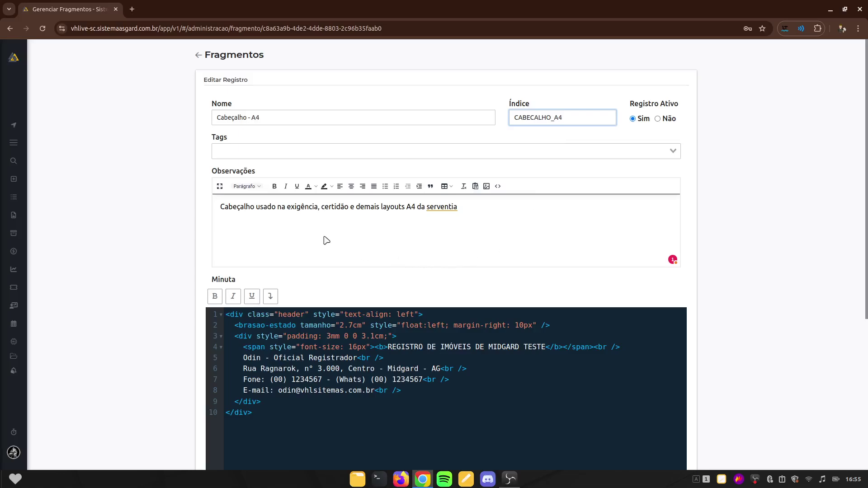
pyautogui.scroll(-2, 317, 227)
pyautogui.moveTo(211, 117); pyautogui.dragTo(274, 118)
pyautogui.click(274, 118)
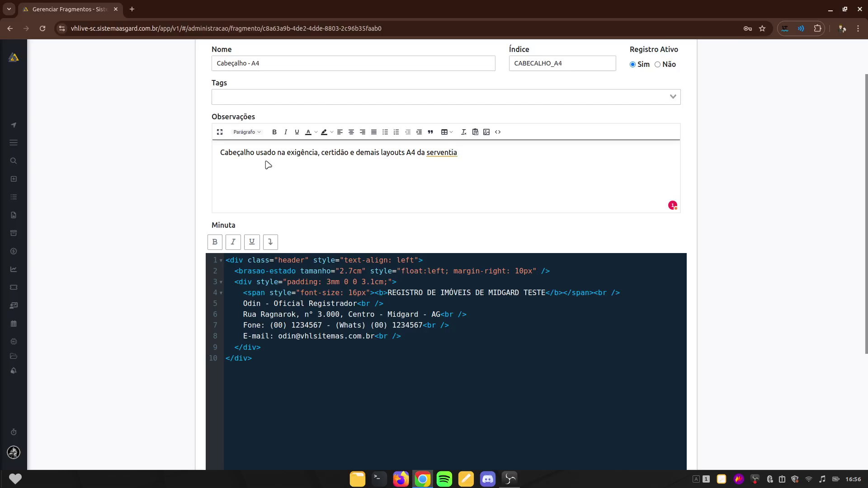
# Review the Cabeçalho - A4 fragment's Observações on where it is used, together with its whole Minuta block
pyautogui.moveTo(236, 154); pyautogui.dragTo(327, 155)
pyautogui.click(341, 154)
pyautogui.scroll(-1, 433, 201)
pyautogui.moveTo(320, 316); pyautogui.dragTo(223, 204)
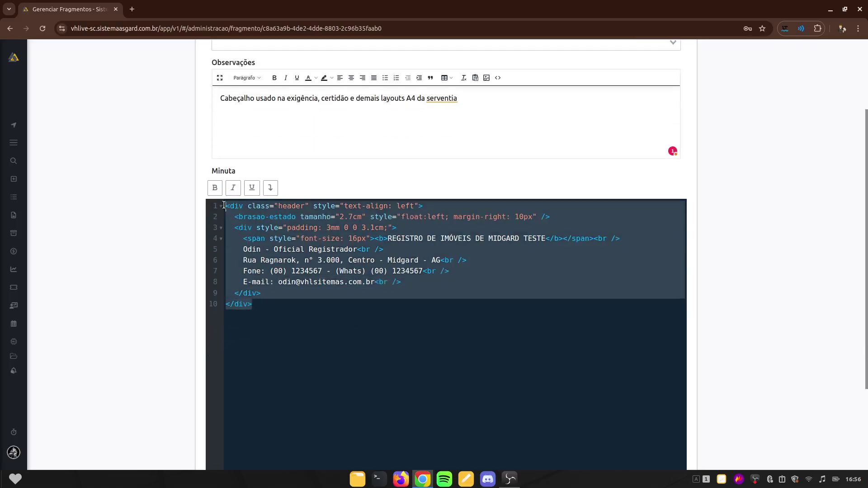
pyautogui.click(362, 340)
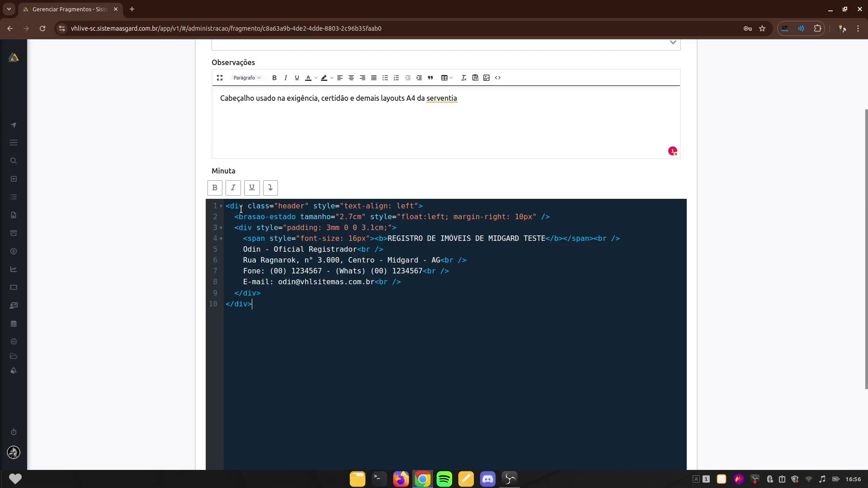
pyautogui.scroll(2, 459, 227)
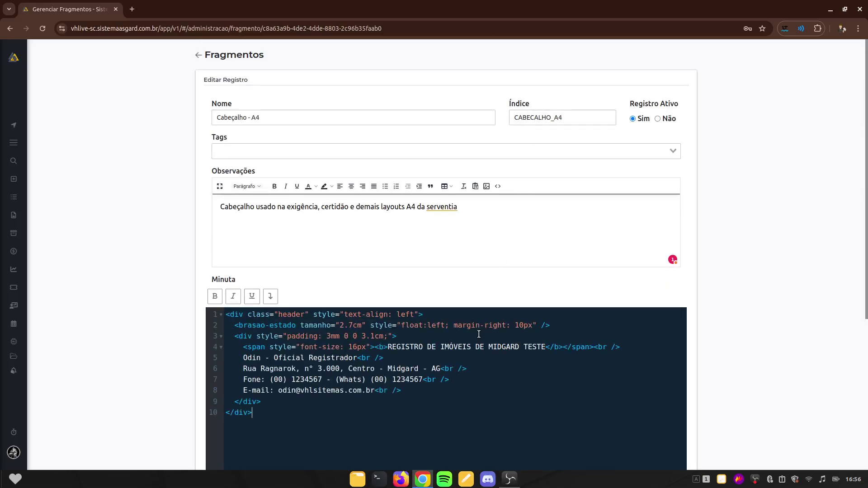
pyautogui.scroll(-1, 274, 241)
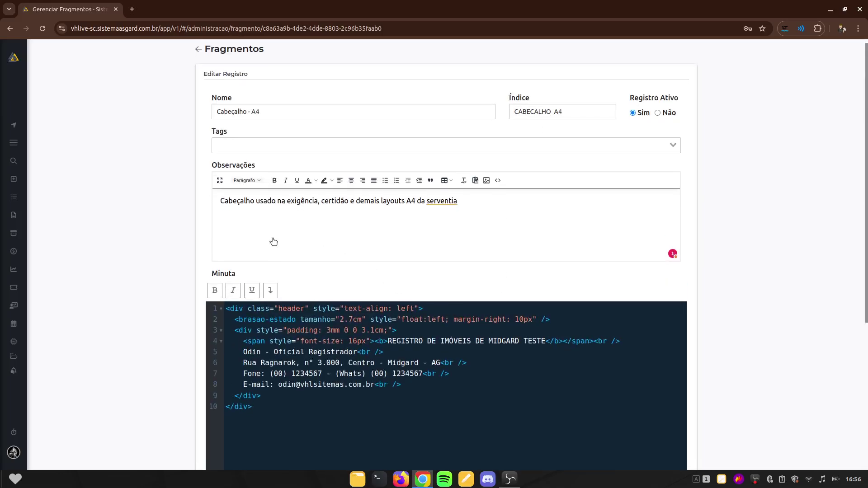
pyautogui.scroll(1, 203, 203)
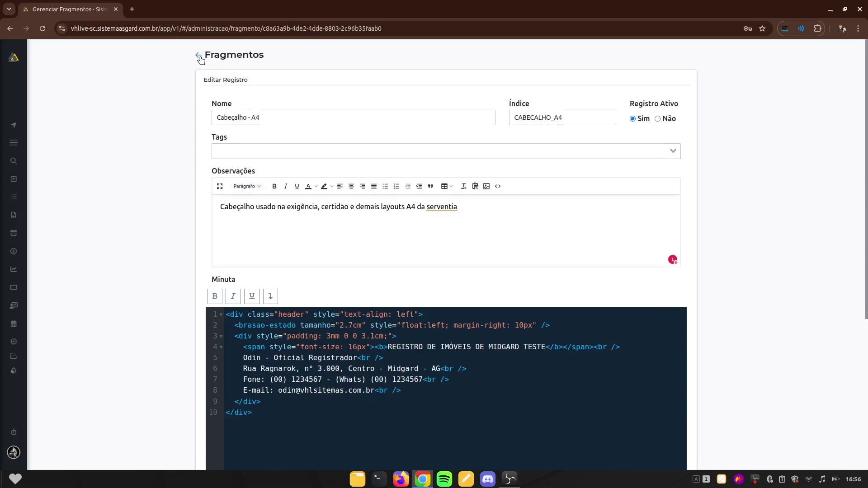
# Go back to the Fragmentos list, look through it and run a text usage search for "%teste%"
pyautogui.click(199, 56)
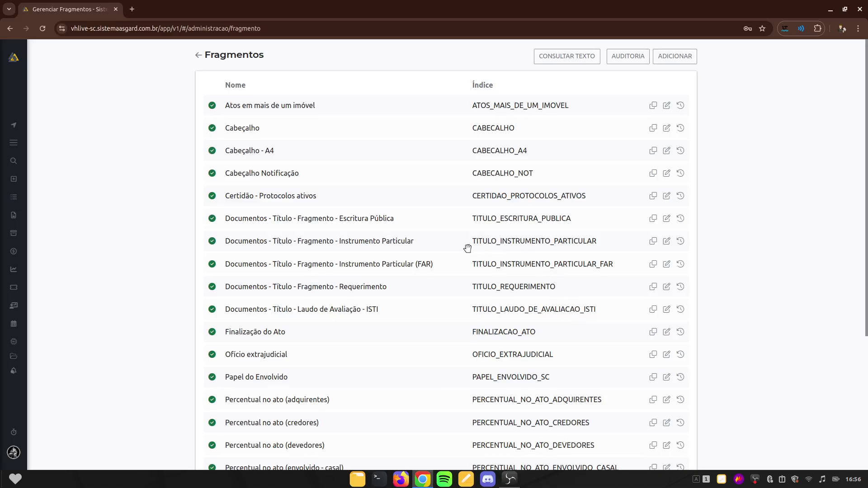
pyautogui.scroll(-5, 452, 271)
pyautogui.scroll(5, 389, 297)
pyautogui.click(571, 56)
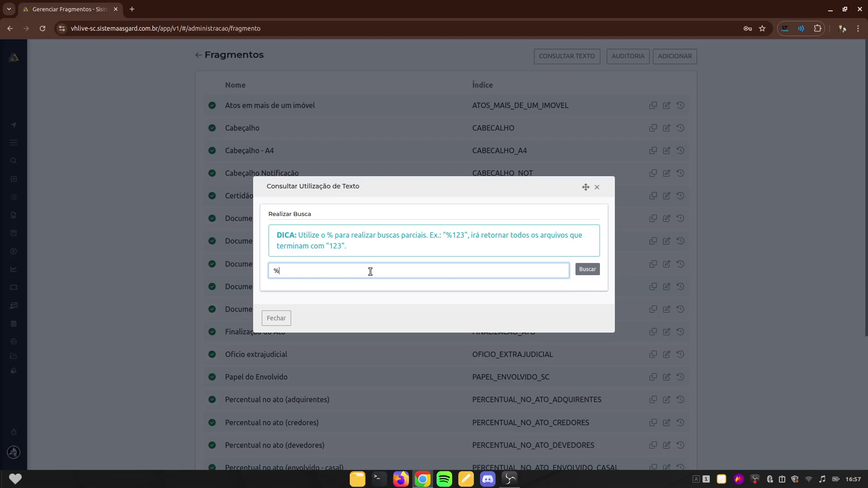
pyautogui.write('este%')
pyautogui.click(588, 270)
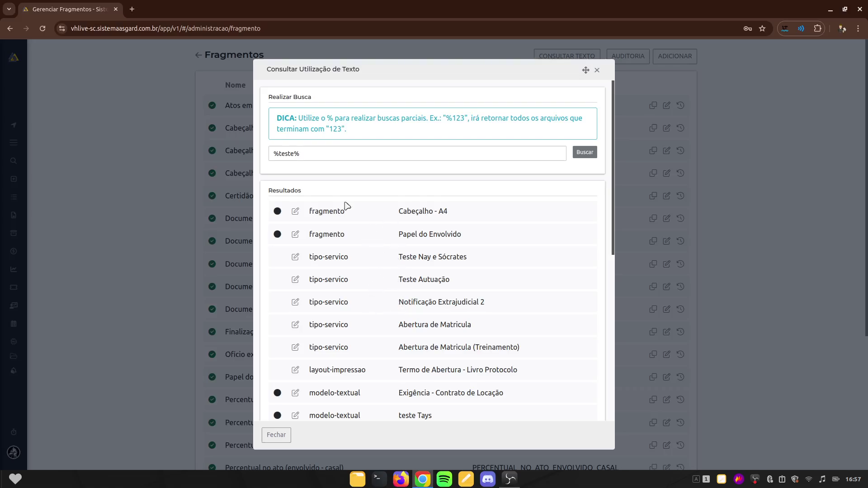
# Review the search term and the full list of records using it, and close the text usage search
pyautogui.tripleClick(297, 154)
pyautogui.click(279, 154)
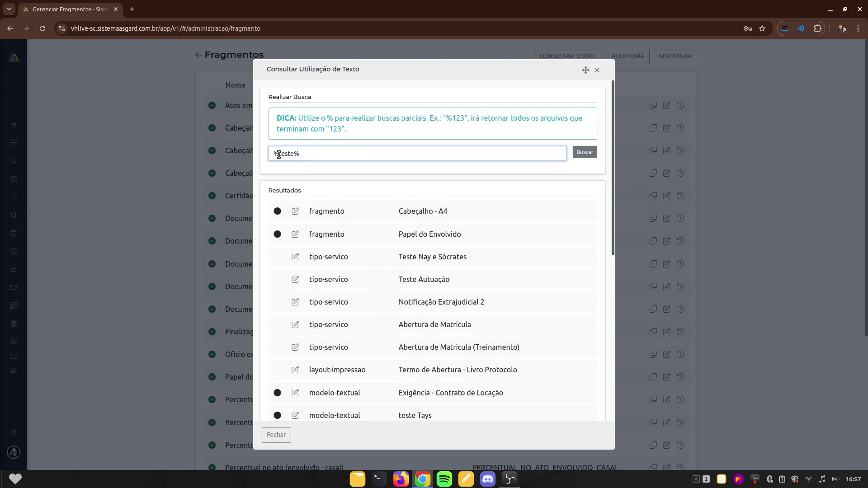
pyautogui.moveTo(279, 154)
pyautogui.mouseDown()
pyautogui.moveTo(302, 155)
pyautogui.moveTo(294, 155)
pyautogui.mouseUp()
pyautogui.scroll(-3, 388, 294)
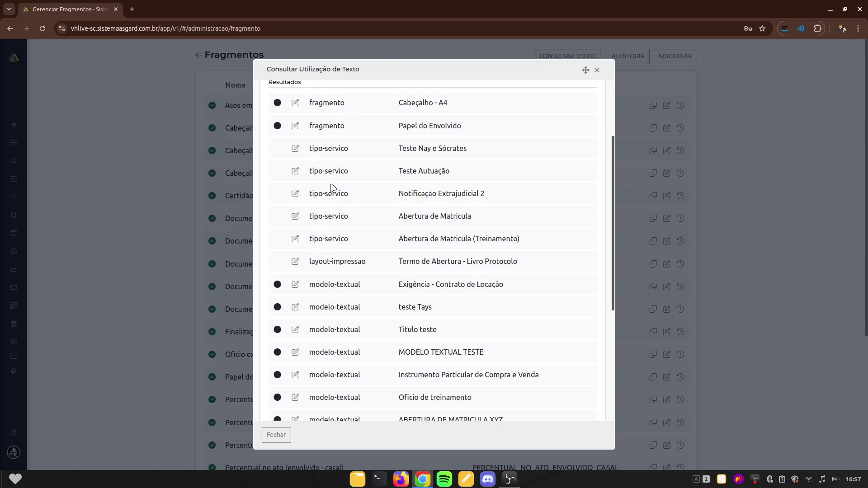
pyautogui.scroll(-5, 373, 355)
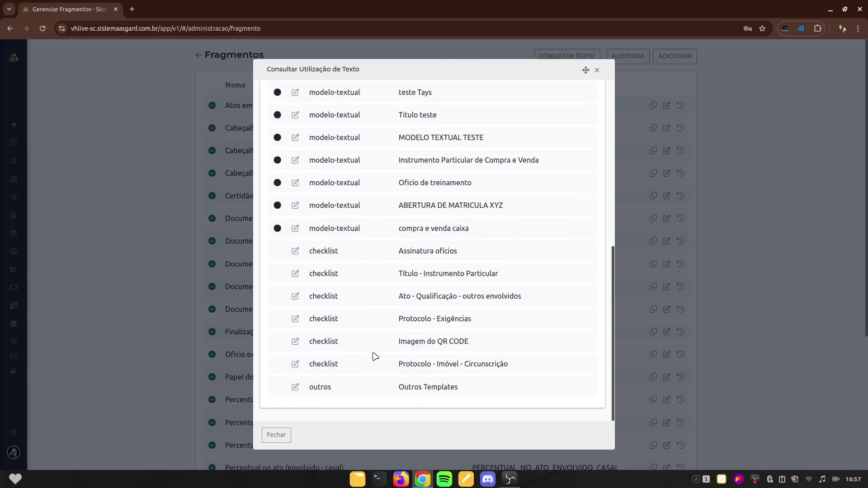
pyautogui.scroll(8, 375, 358)
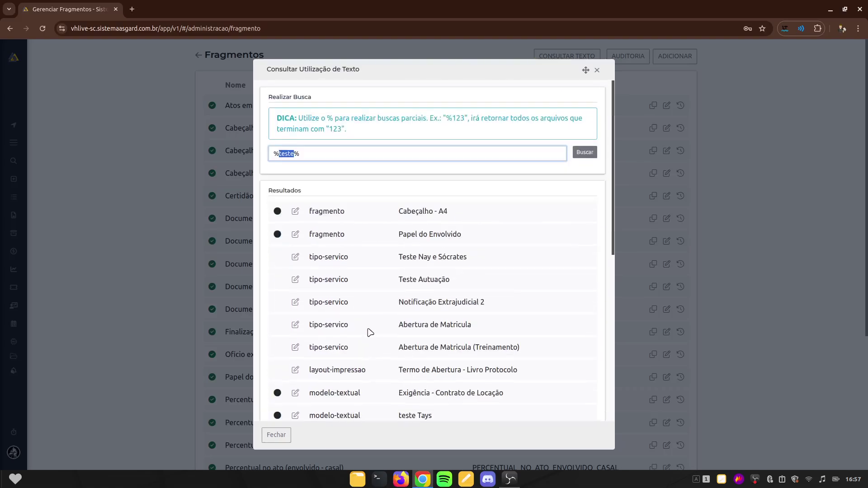
pyautogui.tripleClick(284, 155)
pyautogui.click(285, 154)
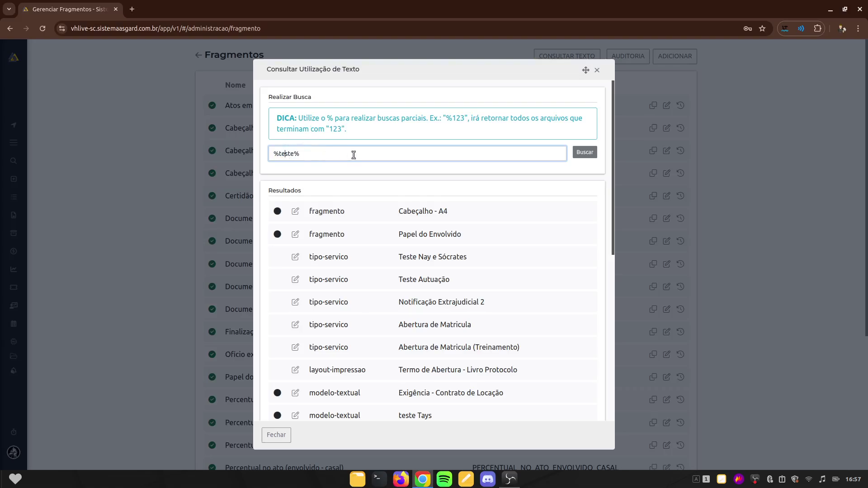
pyautogui.click(597, 72)
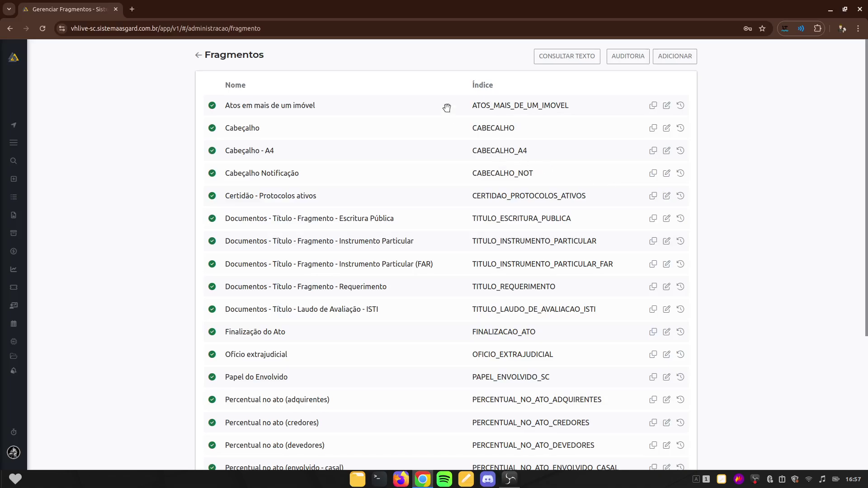
# Return to the administration page, open Layouts de Impressão and look through the available print layouts and their types
pyautogui.click(199, 56)
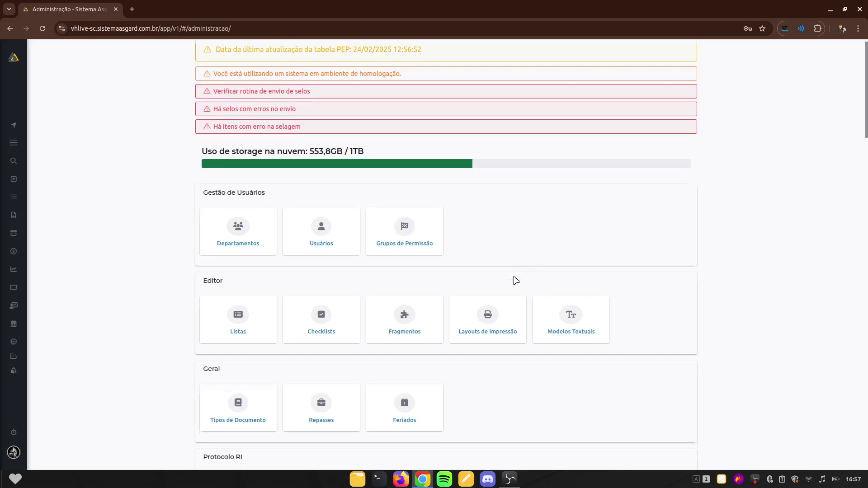
pyautogui.scroll(-2, 516, 280)
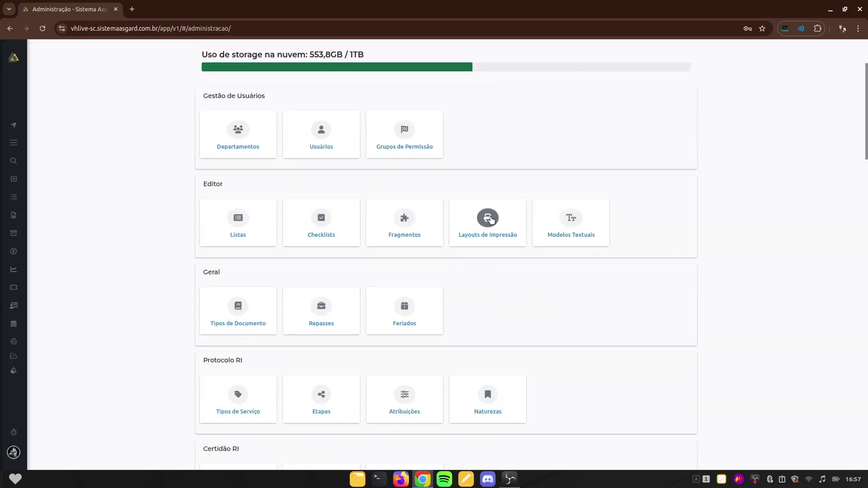
pyautogui.click(491, 220)
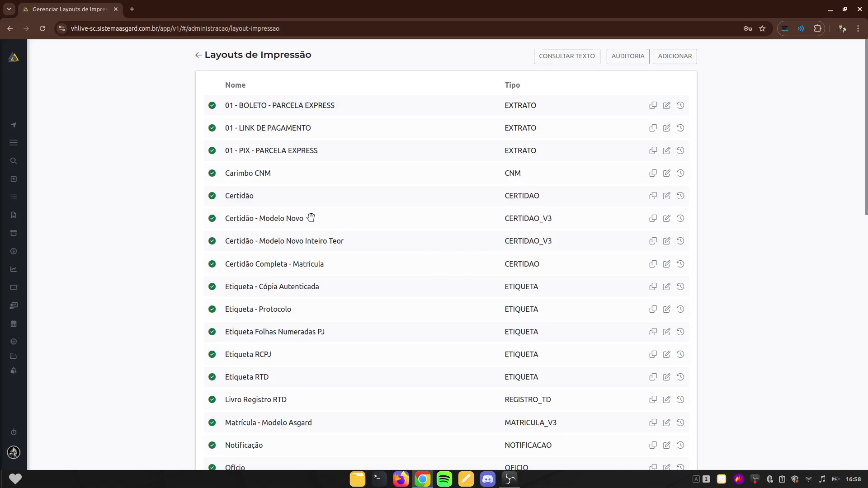
pyautogui.scroll(-3, 407, 292)
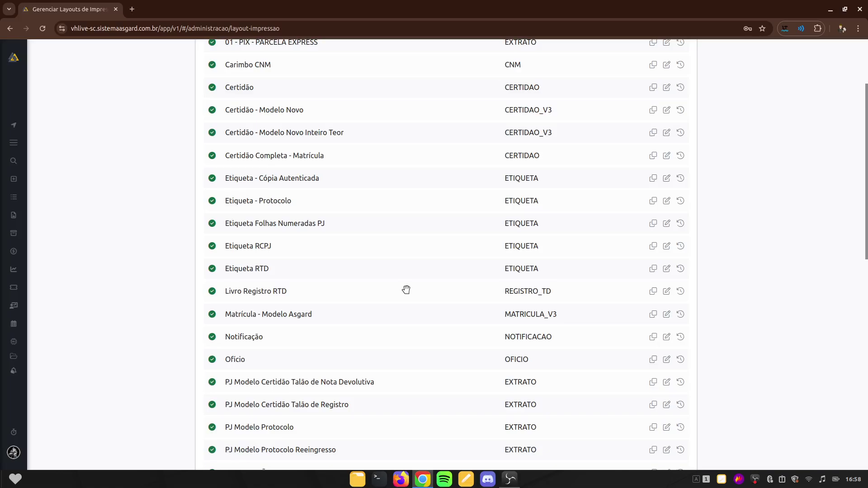
pyautogui.scroll(-3, 400, 298)
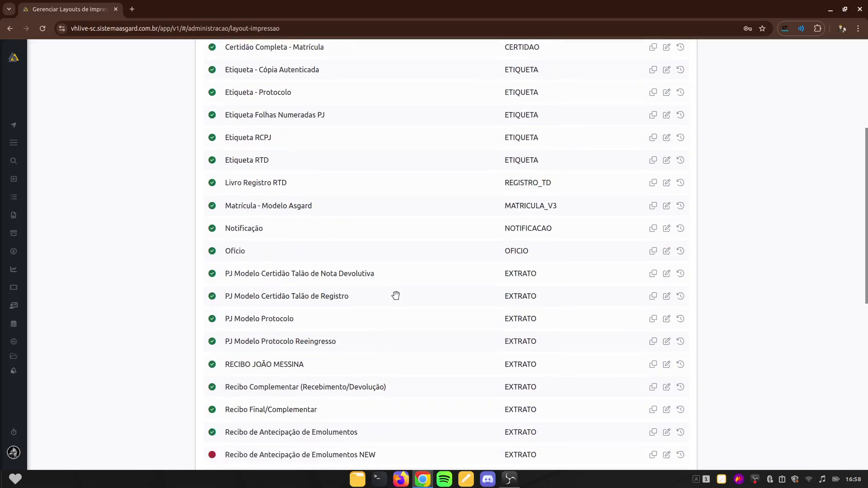
pyautogui.scroll(6, 395, 294)
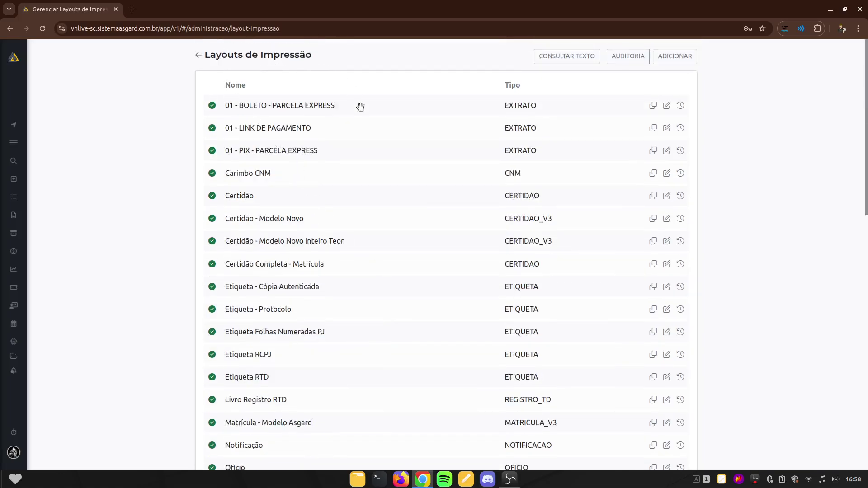
pyautogui.scroll(-3, 448, 219)
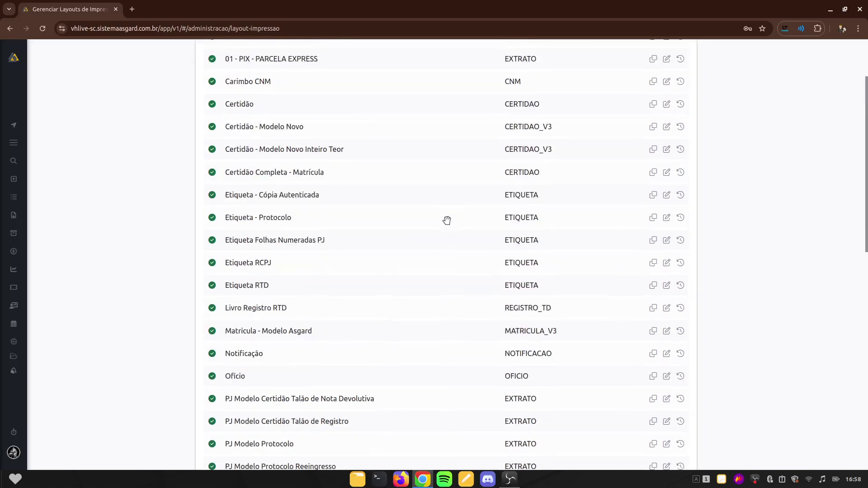
pyautogui.scroll(2, 471, 213)
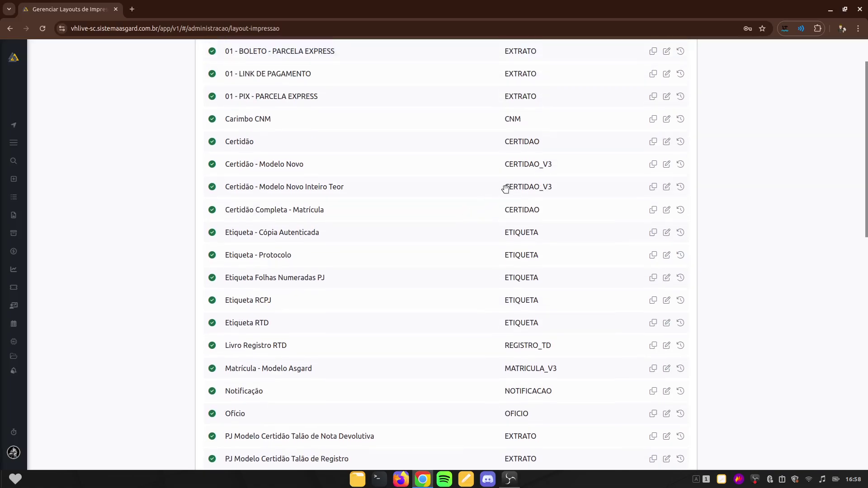
# Open the Certidão print layout for editing and look through its template styles down to the fragment reference
pyautogui.click(666, 142)
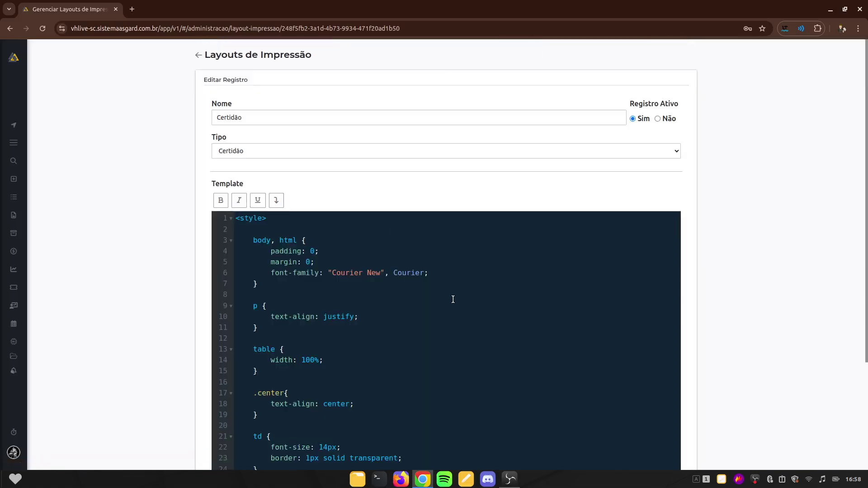
pyautogui.scroll(-12, 453, 300)
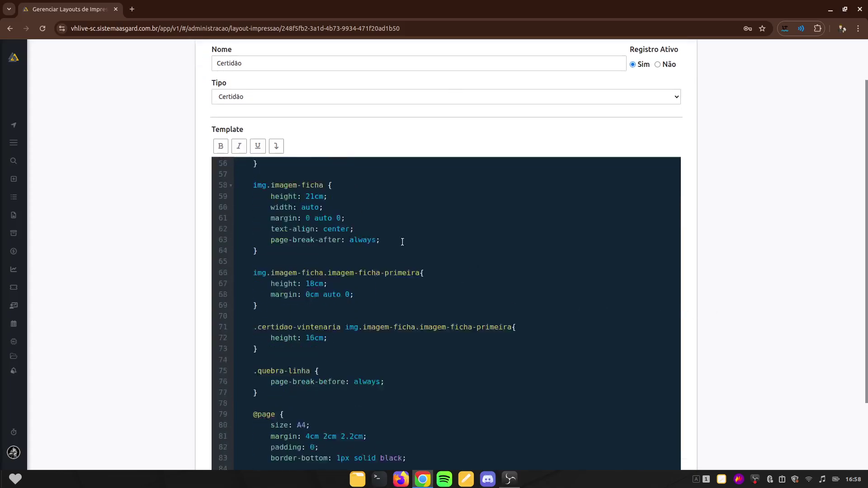
pyautogui.scroll(-14, 402, 242)
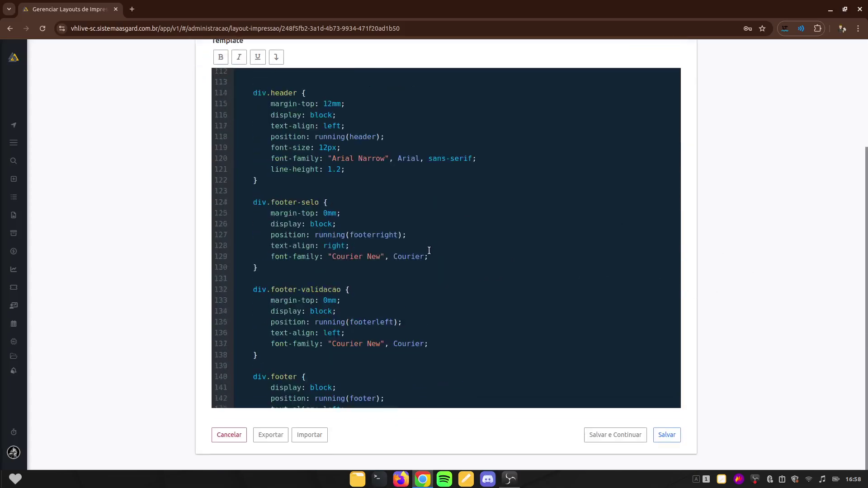
pyautogui.scroll(-20, 429, 250)
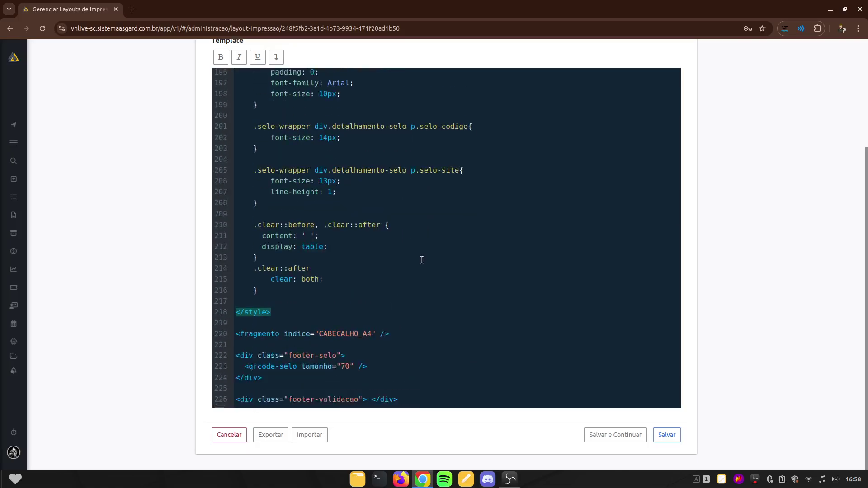
pyautogui.scroll(-5, 422, 261)
pyautogui.scroll(1, 370, 235)
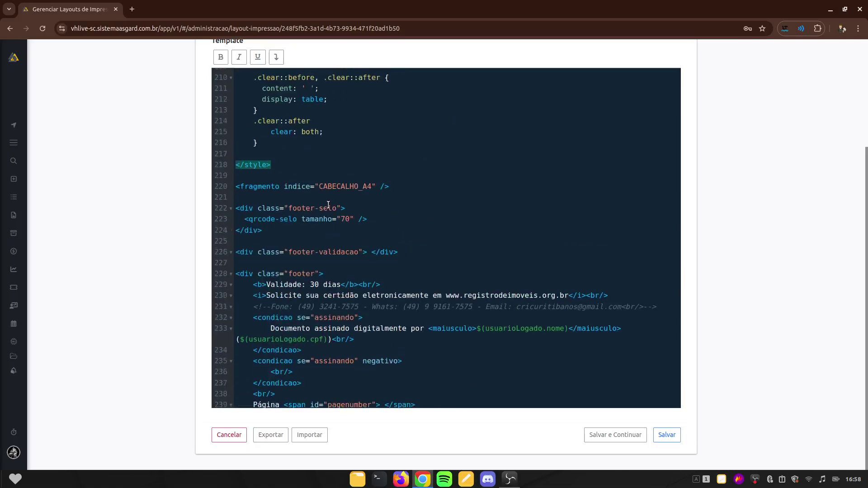
# Examine the fragmento line with the CABECALHO_A4 index in the Certidão template
pyautogui.click(274, 188)
pyautogui.moveTo(235, 187); pyautogui.dragTo(399, 186)
pyautogui.click(399, 186)
pyautogui.moveTo(236, 186); pyautogui.dragTo(376, 188)
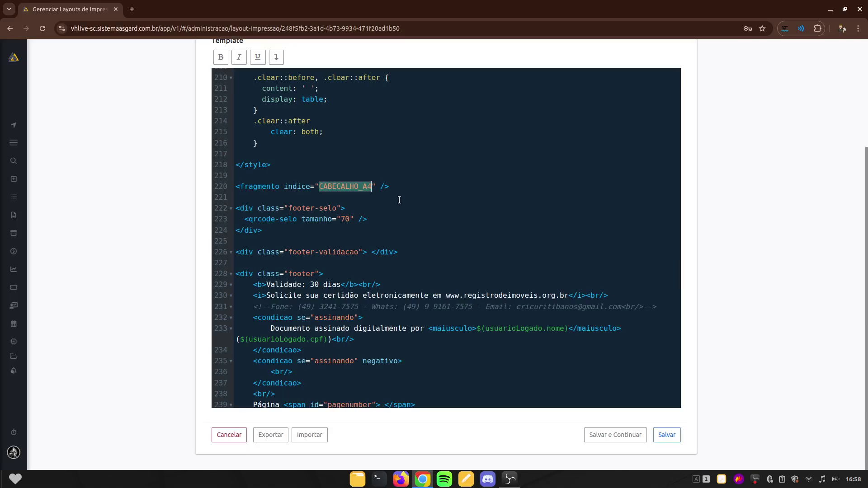
pyautogui.click(396, 191)
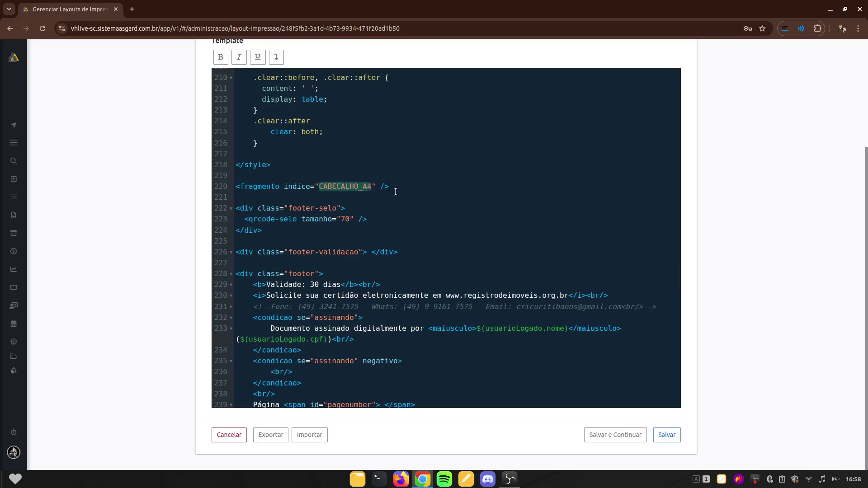
pyautogui.moveTo(235, 186); pyautogui.dragTo(389, 189)
pyautogui.click(358, 186)
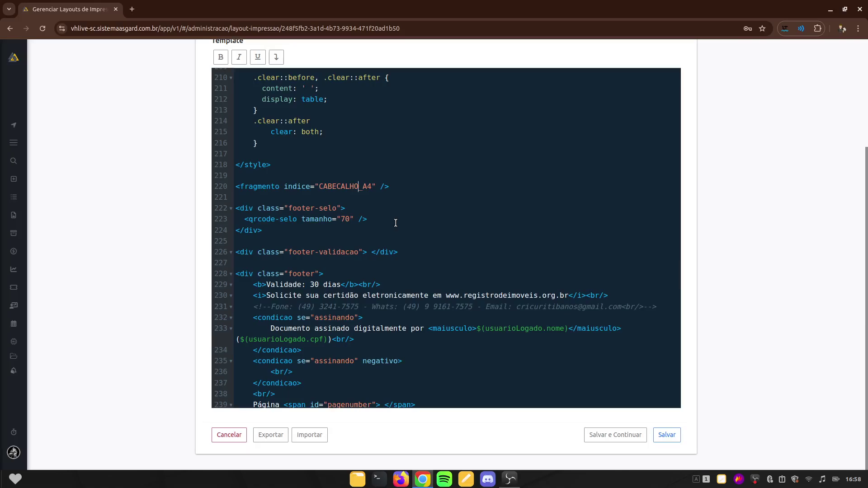
# Review the footer, content and signature sections of the Certidão template, and return to the Layouts de Impressão list
pyautogui.scroll(-5, 364, 265)
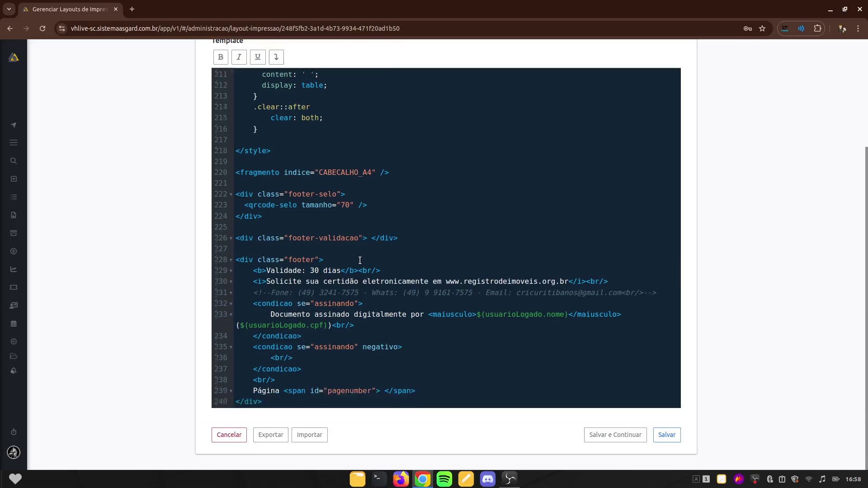
pyautogui.scroll(-18, 369, 281)
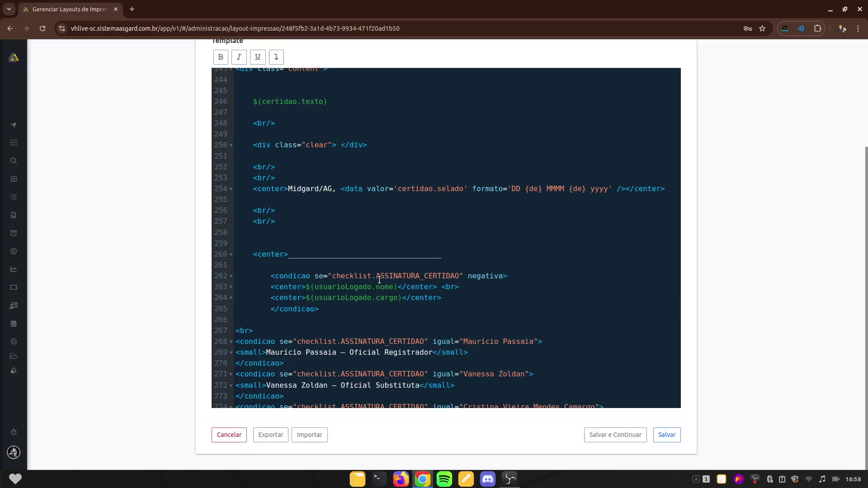
pyautogui.scroll(10, 379, 274)
pyautogui.scroll(20, 379, 274)
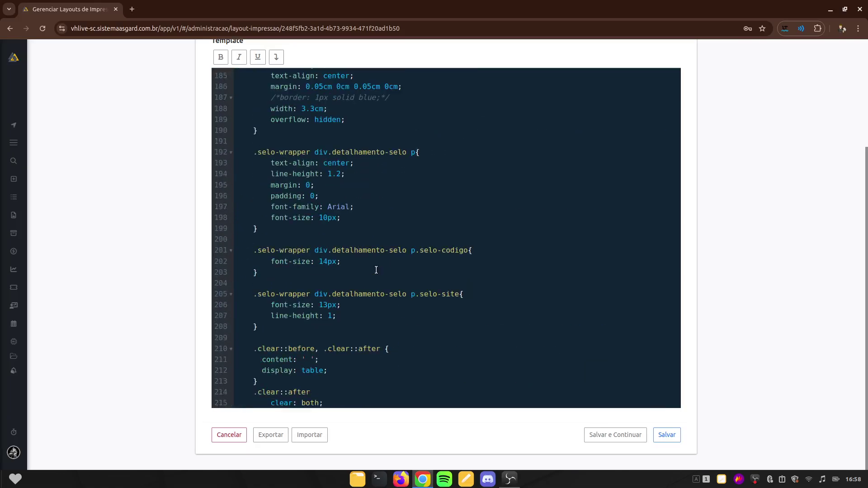
pyautogui.scroll(3, 762, 232)
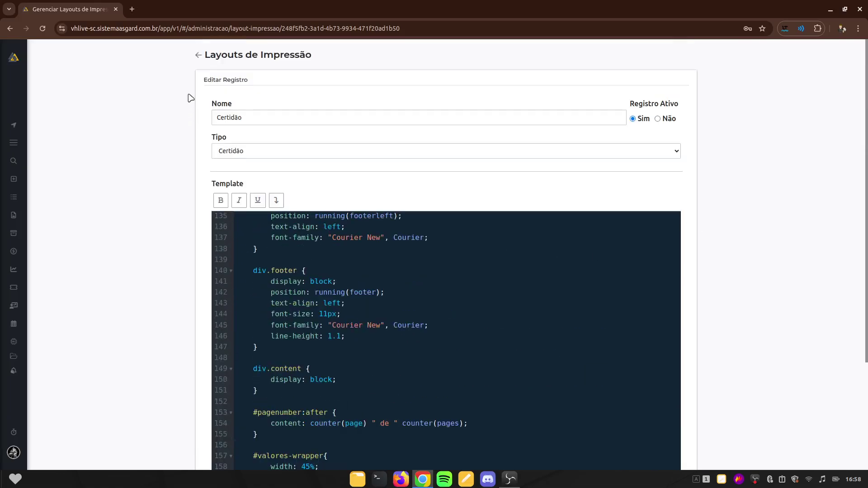
pyautogui.click(198, 55)
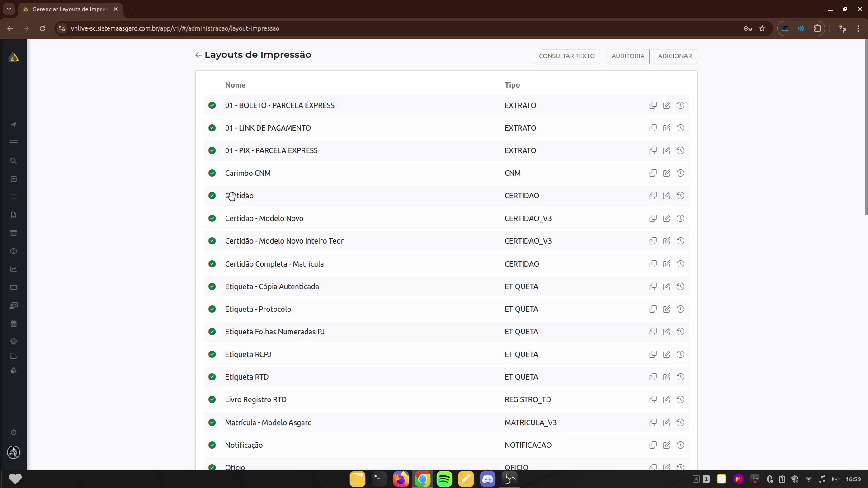
# Start a duplicate of the Certidão print layout, name it "Certidão teste" and look over its template
pyautogui.moveTo(229, 196); pyautogui.dragTo(254, 198)
pyautogui.click(316, 200)
pyautogui.click(654, 197)
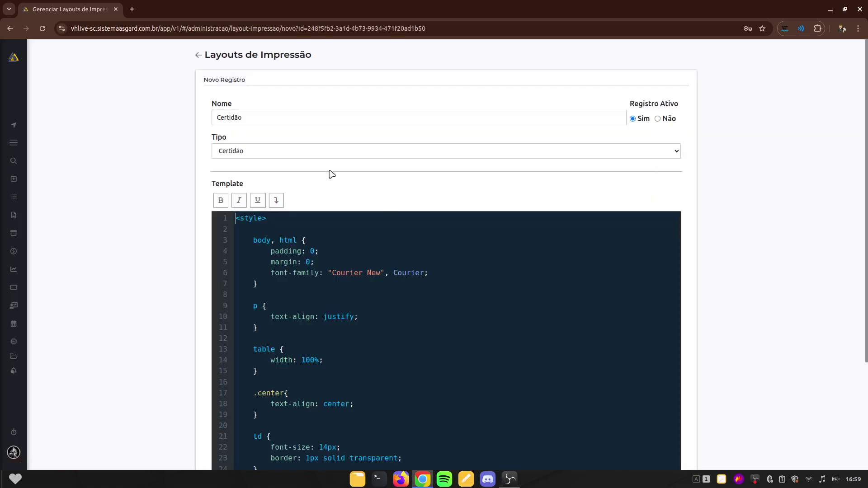
pyautogui.click(257, 120)
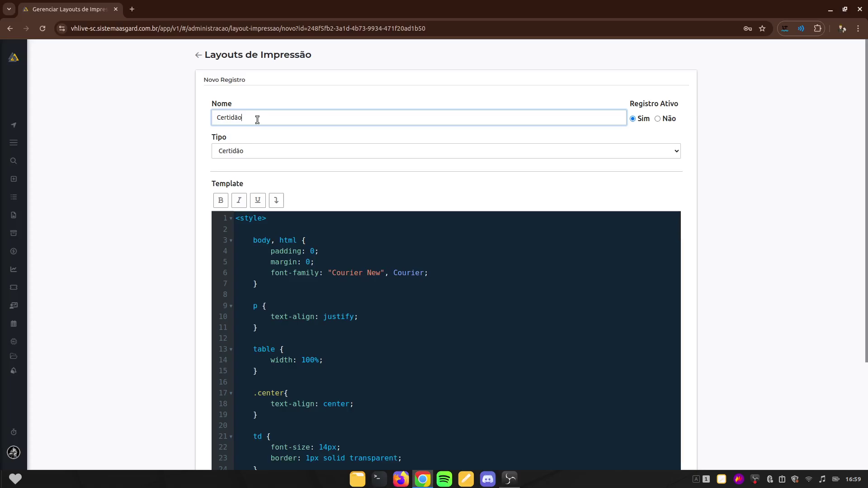
pyautogui.write('teste')
pyautogui.scroll(-20, 371, 244)
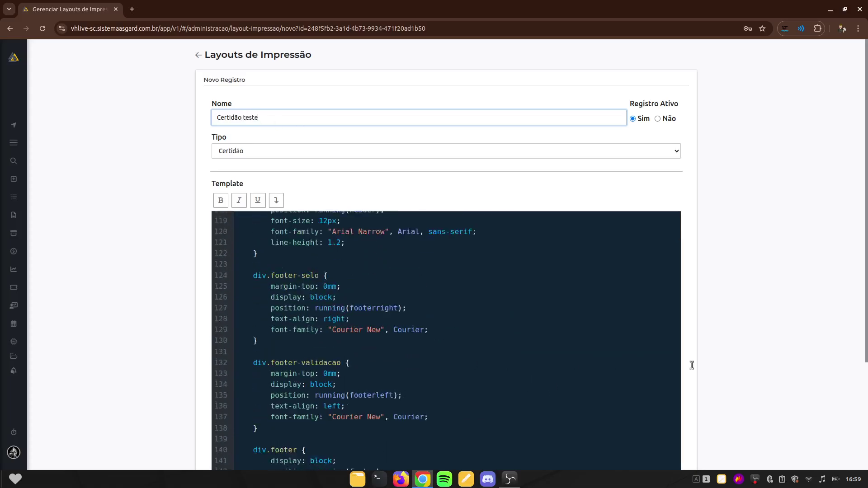
pyautogui.scroll(-5, 692, 365)
pyautogui.scroll(3, 686, 408)
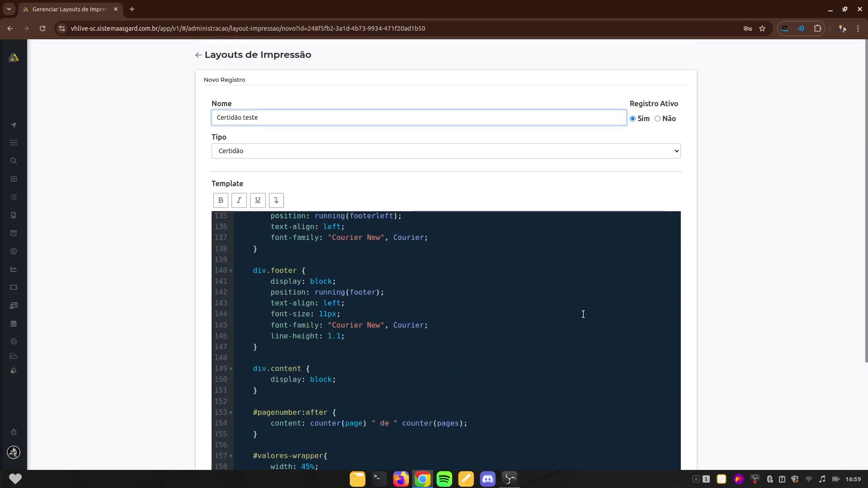
pyautogui.scroll(5, 583, 315)
# Remove the added text from the duplicate's name and go back to the layouts list without saving
pyautogui.press('BackSpace')
pyautogui.press('BackSpace')
pyautogui.press('BackSpace')
pyautogui.press('BackSpace')
pyautogui.press('BackSpace')
pyautogui.press('BackSpace')
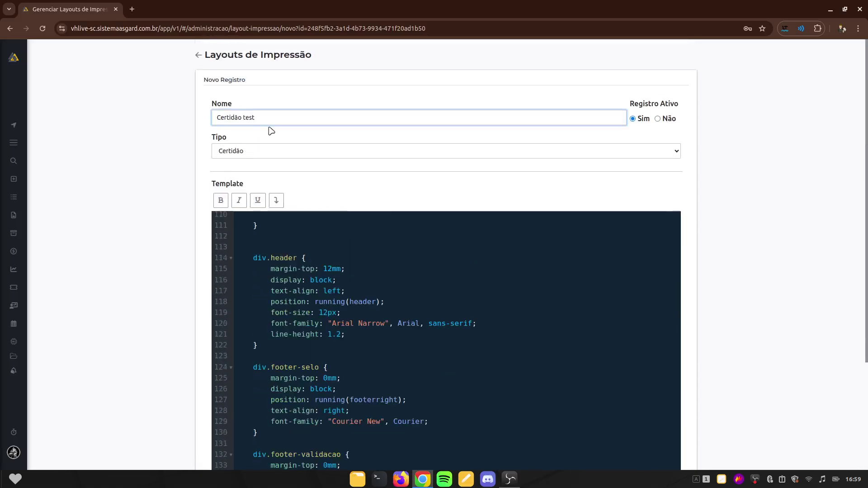
pyautogui.click(198, 55)
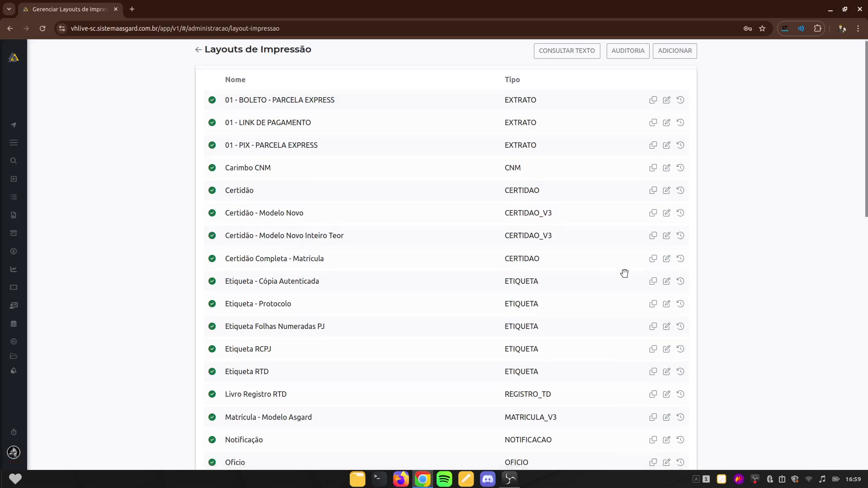
# Look through the whole list of print layouts and their types, from the first entry to the last
pyautogui.scroll(-6, 620, 267)
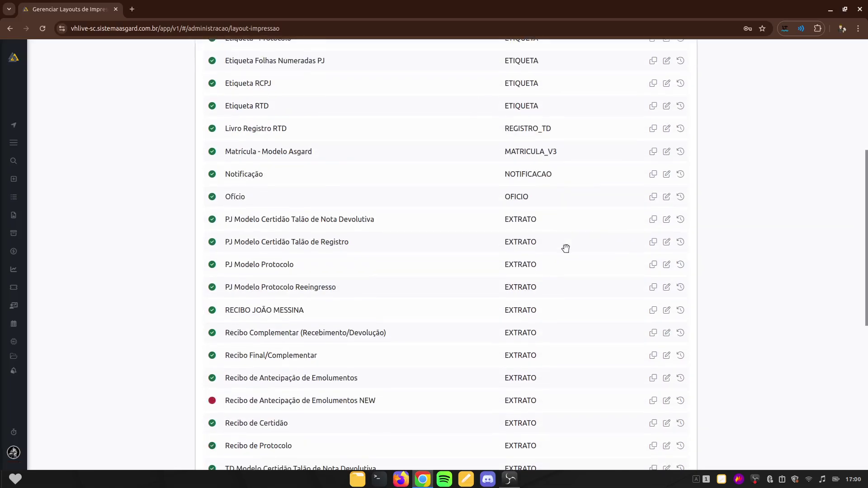
pyautogui.scroll(-4, 620, 269)
pyautogui.scroll(-4, 663, 322)
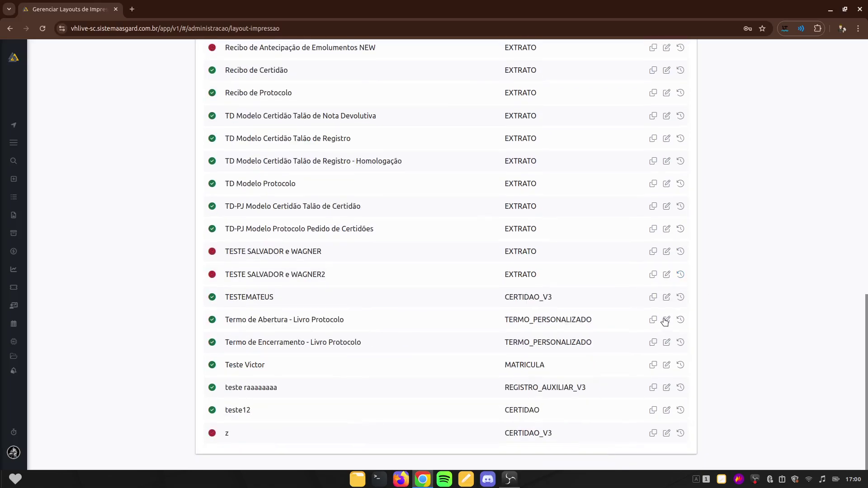
pyautogui.scroll(14, 601, 302)
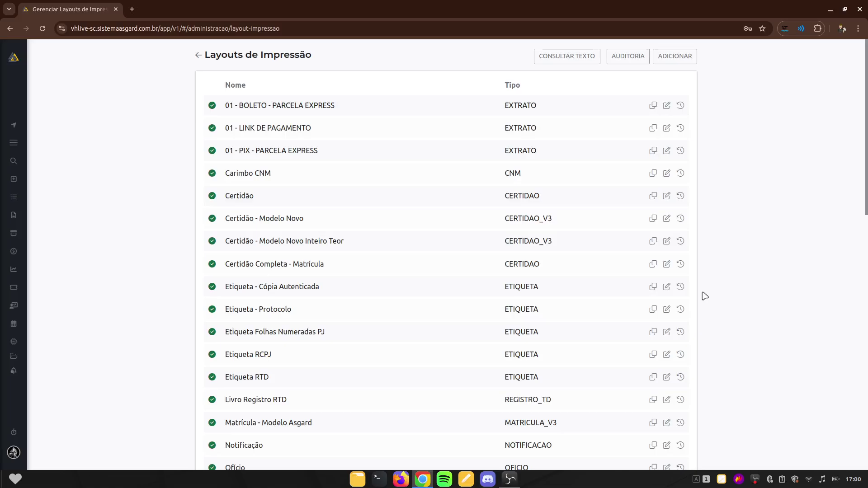
pyautogui.scroll(-12, 645, 287)
pyautogui.scroll(-2, 202, 310)
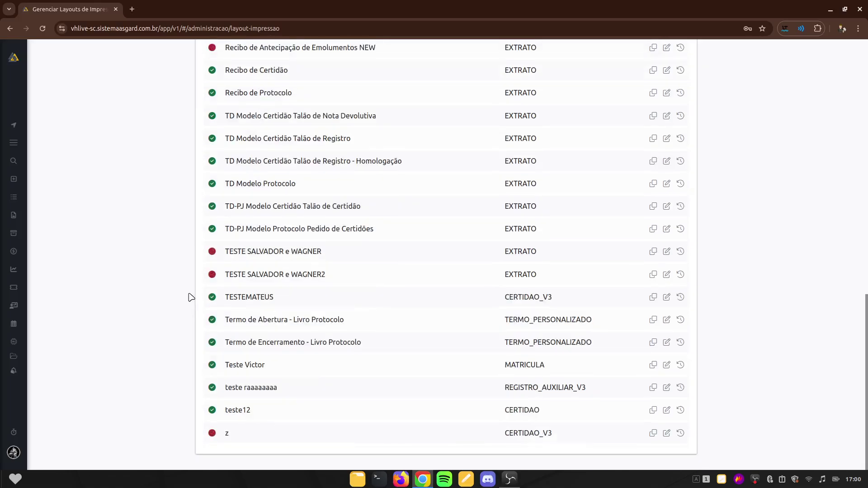
pyautogui.scroll(15, 192, 181)
# Return to the administration page, open Modelos Textuais and look through the available text models
pyautogui.click(198, 56)
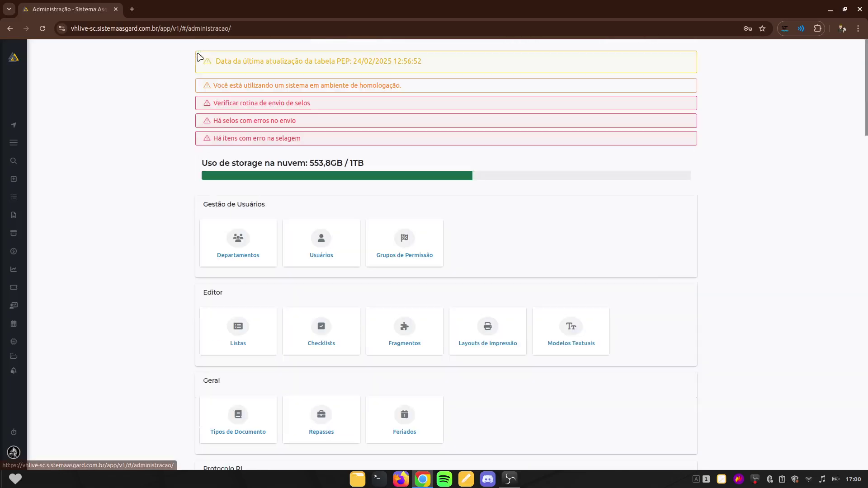
pyautogui.scroll(-3, 613, 332)
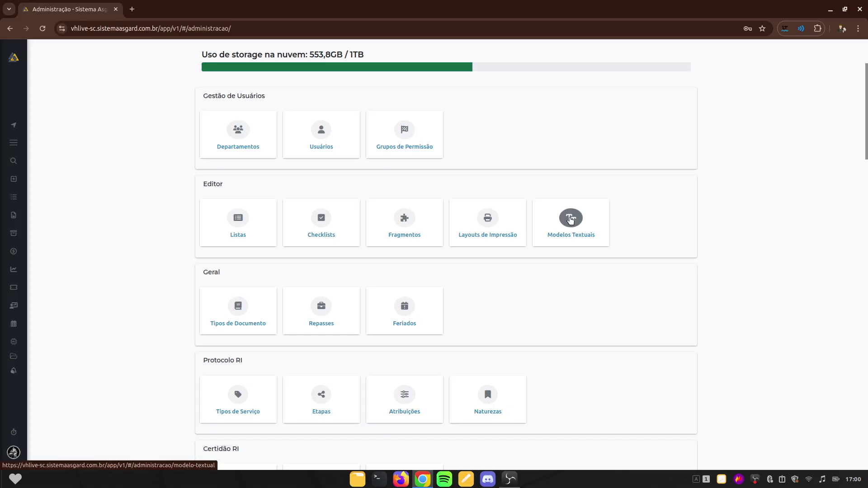
pyautogui.click(583, 234)
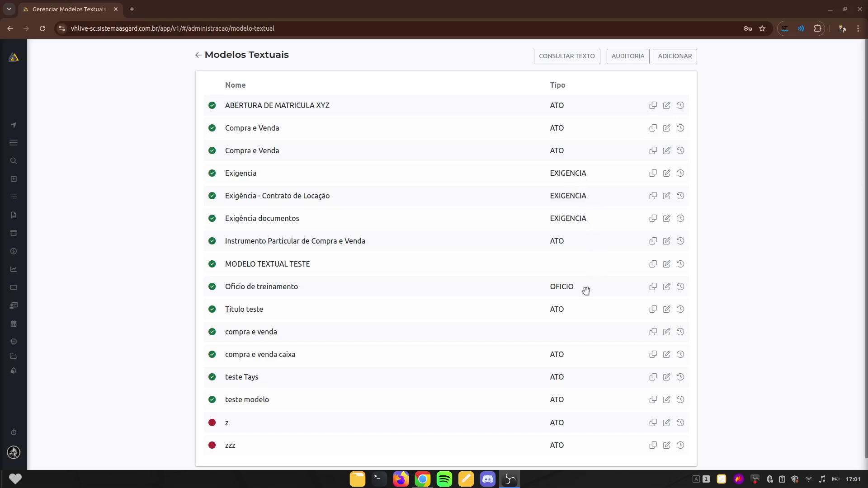
pyautogui.scroll(-1, 586, 291)
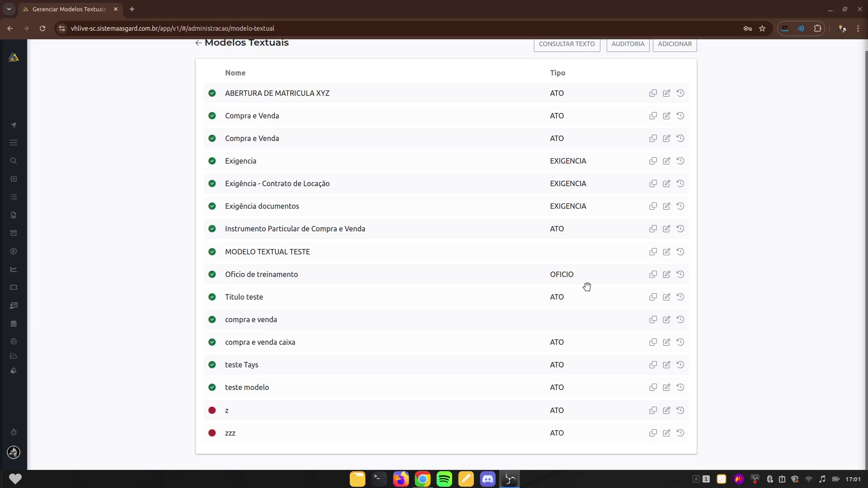
pyautogui.scroll(1, 587, 287)
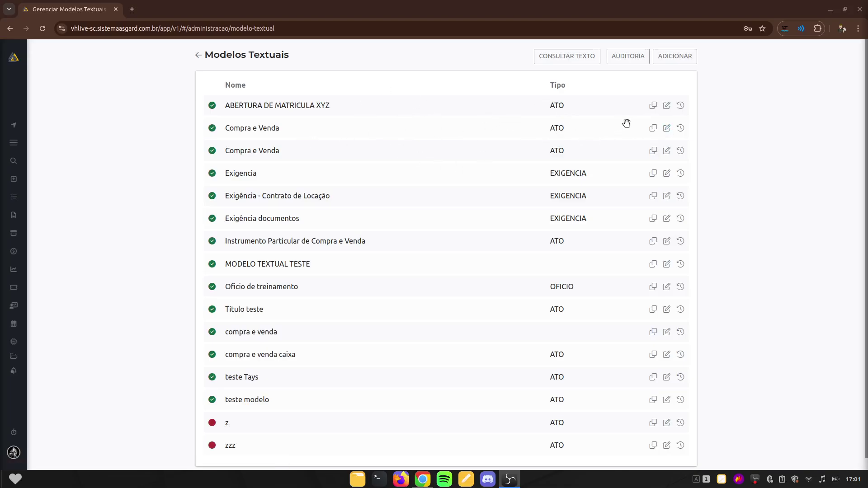
# Open the first Compra e Venda text model for editing and review its whole Minuta block
pyautogui.click(668, 129)
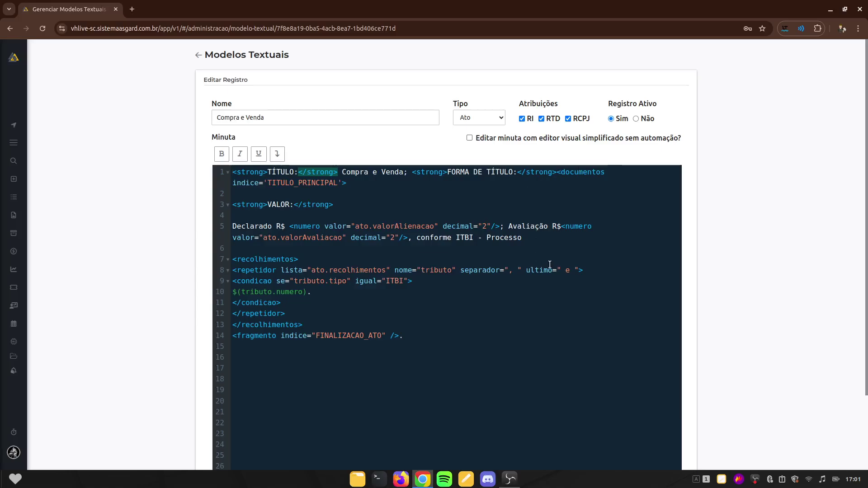
pyautogui.moveTo(232, 173); pyautogui.dragTo(458, 340)
pyautogui.click(474, 346)
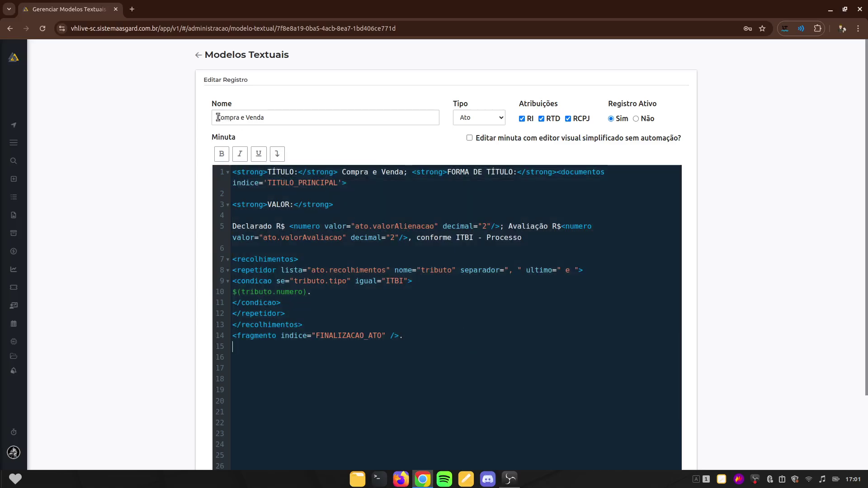
# Review the Compra e Venda model's name and the available Tipo options, keeping Ato selected
pyautogui.moveTo(219, 118); pyautogui.dragTo(277, 121)
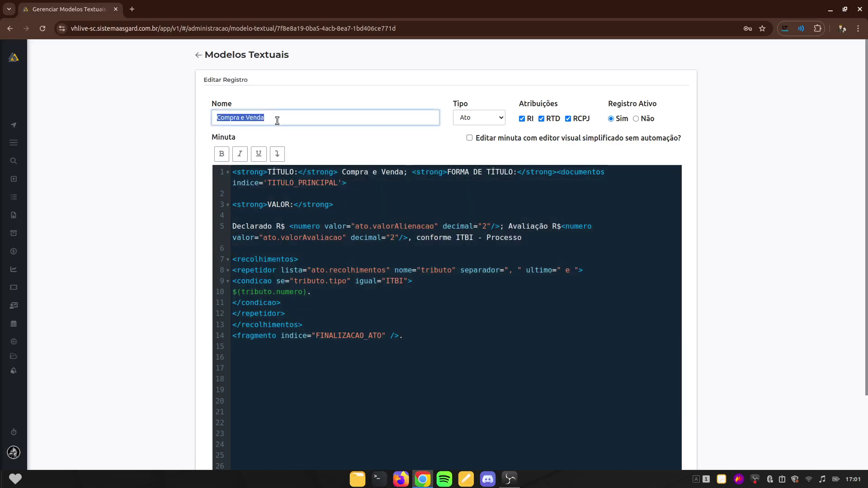
pyautogui.click(482, 121)
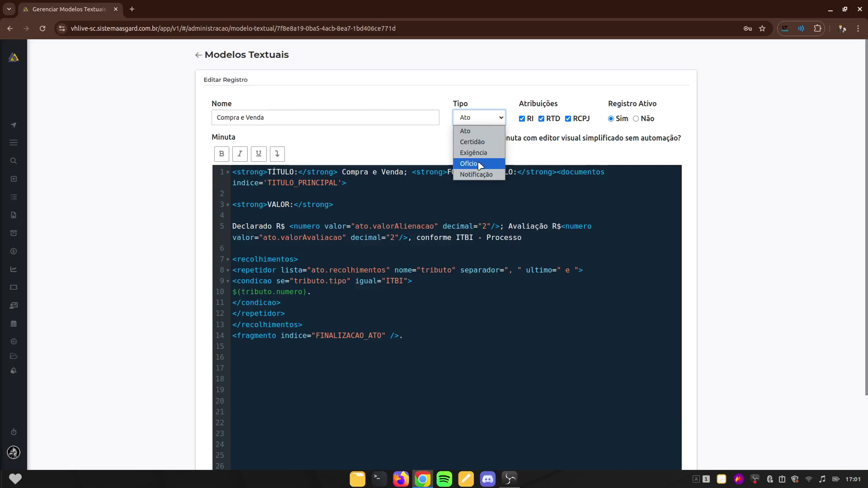
pyautogui.click(515, 149)
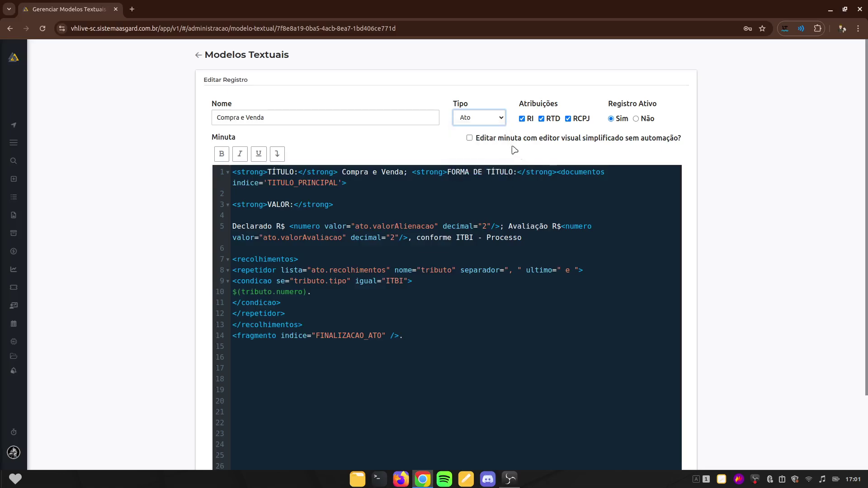
pyautogui.click(479, 121)
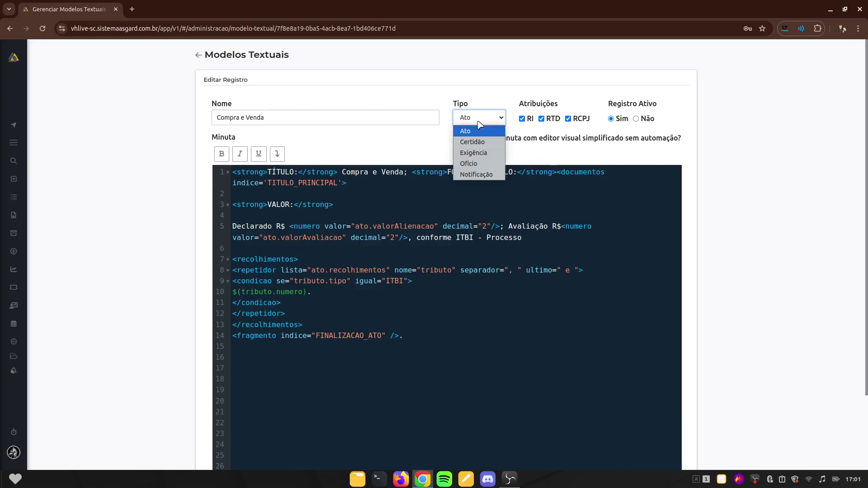
pyautogui.click(538, 155)
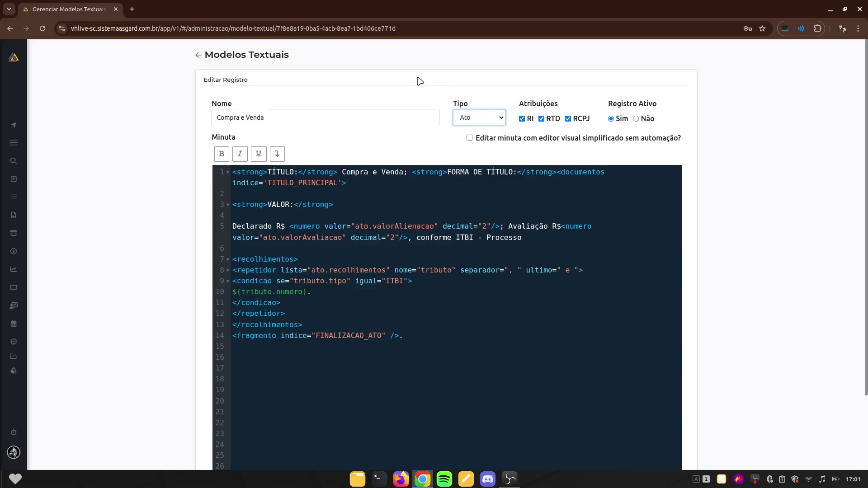
# Go over the Tipo choices of the Compra e Venda model once more and leave it set to Ato
pyautogui.click(479, 120)
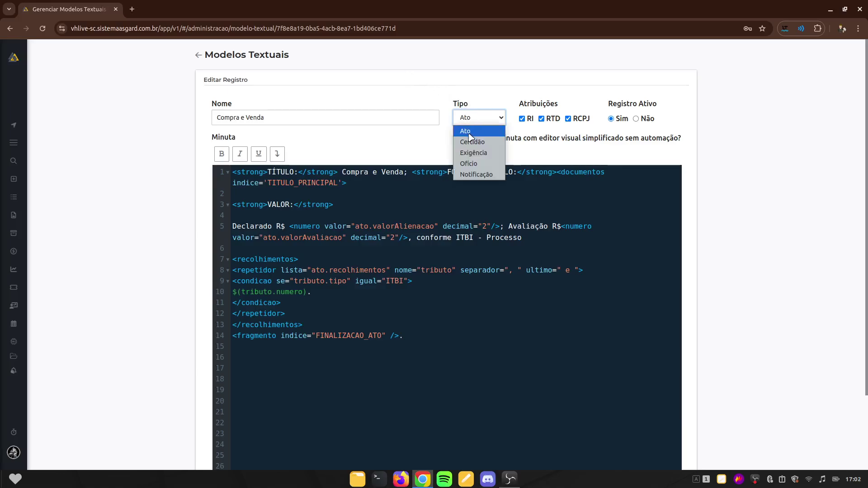
pyautogui.click(480, 119)
pyautogui.click(479, 118)
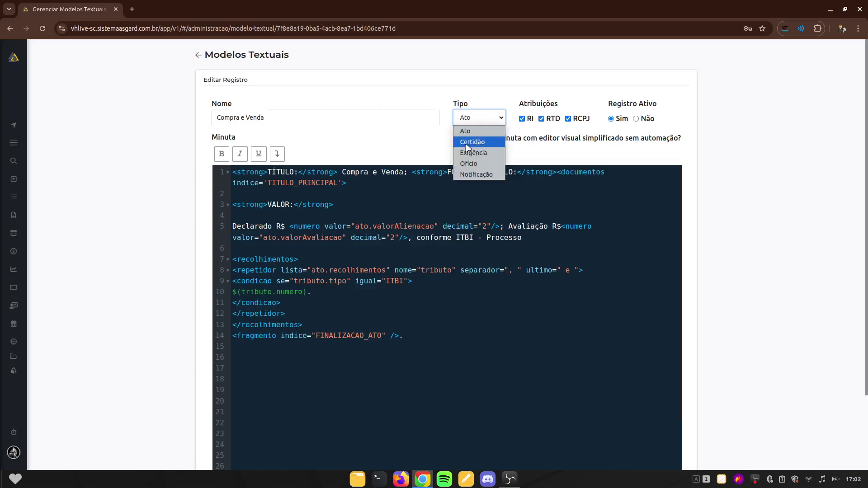
pyautogui.click(464, 131)
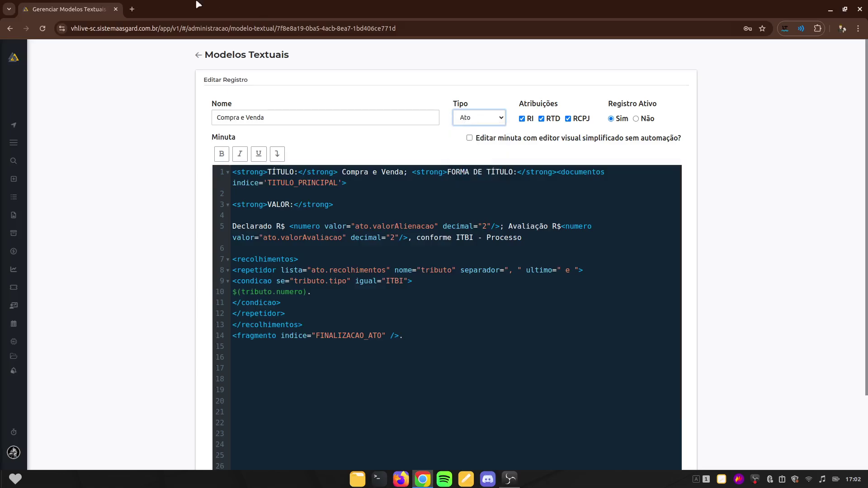
# Duplicate the browser tab and open Protocolo RI 322 from the assigned tasks on the home page
pyautogui.rightClick(91, 9)
pyautogui.click(151, 92)
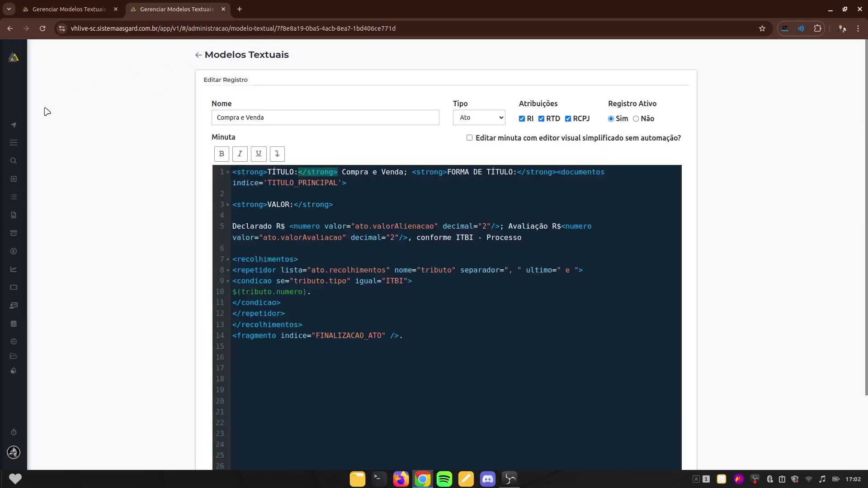
pyautogui.click(14, 57)
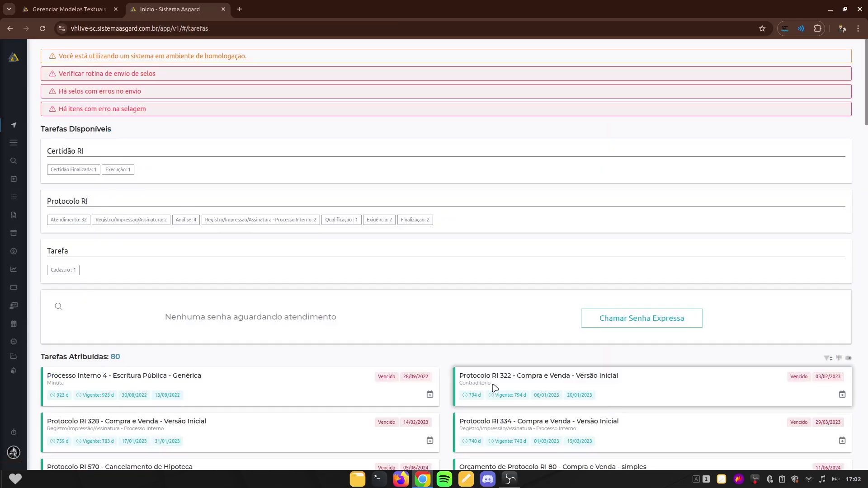
pyautogui.scroll(-2, 496, 387)
pyautogui.click(508, 281)
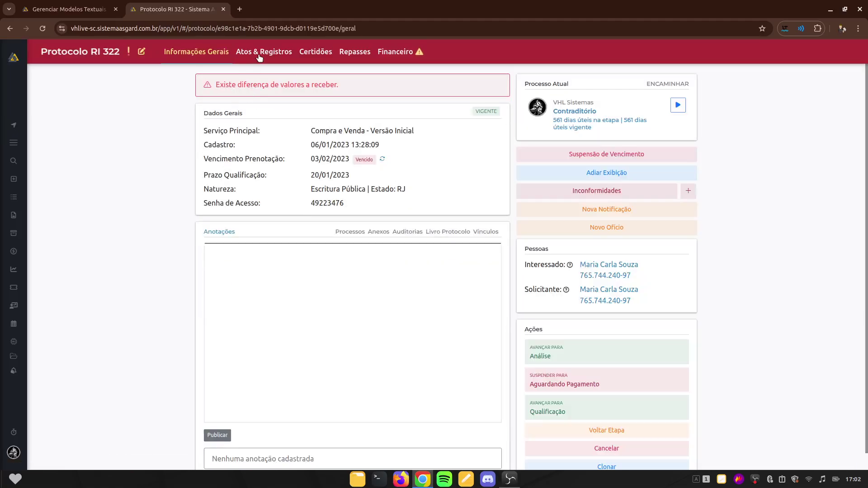
# Open act R.6 Compra e Venda - Versão Inicial under Matrícula 42 and go to its Edição de minuta section
pyautogui.click(259, 52)
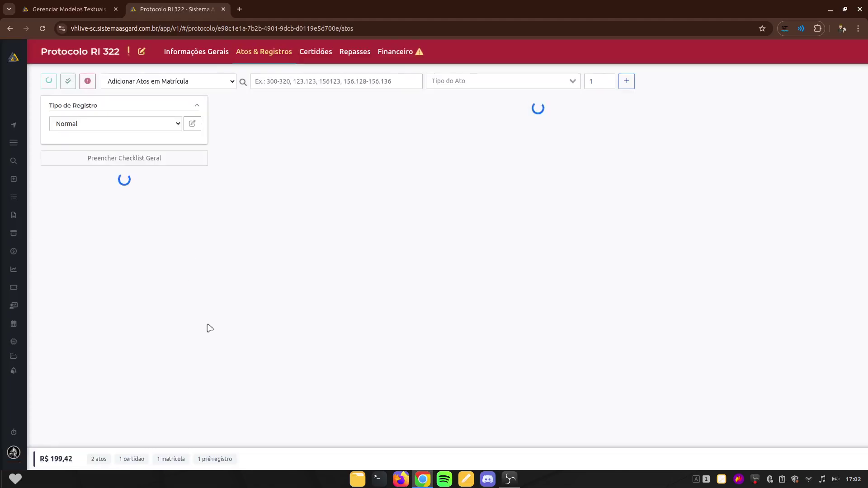
pyautogui.scroll(-1, 136, 359)
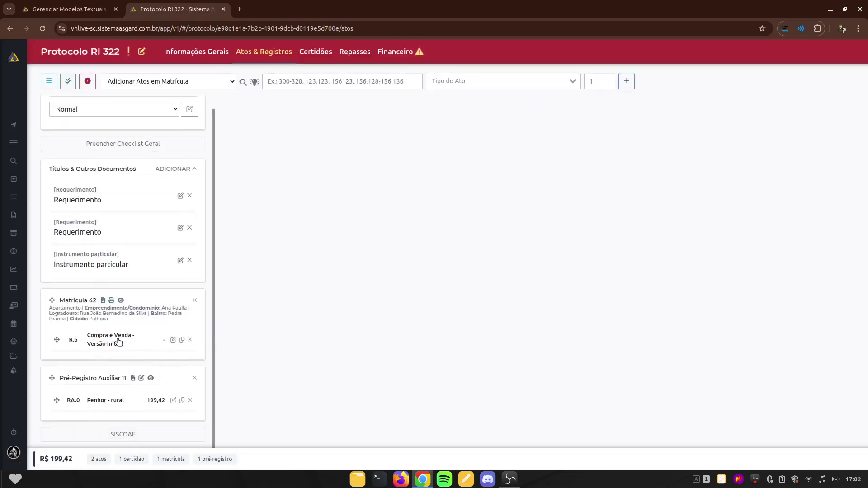
pyautogui.click(118, 343)
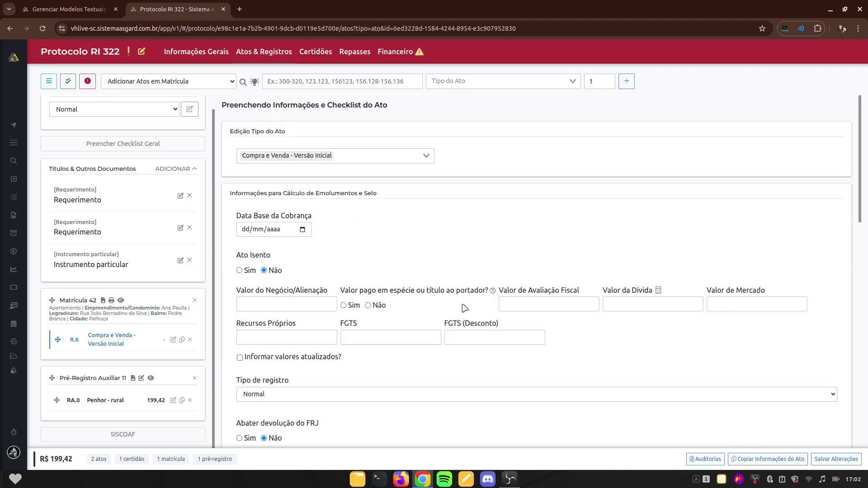
pyautogui.scroll(-10, 465, 308)
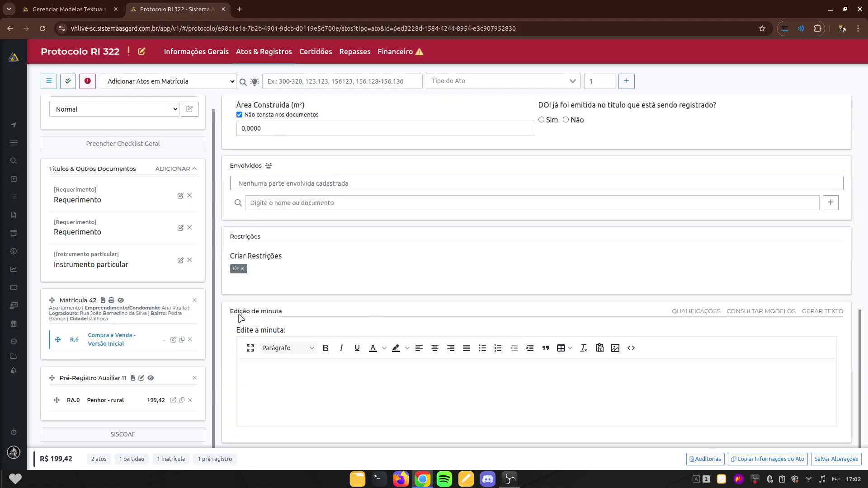
pyautogui.moveTo(238, 315); pyautogui.dragTo(306, 313)
pyautogui.click(305, 313)
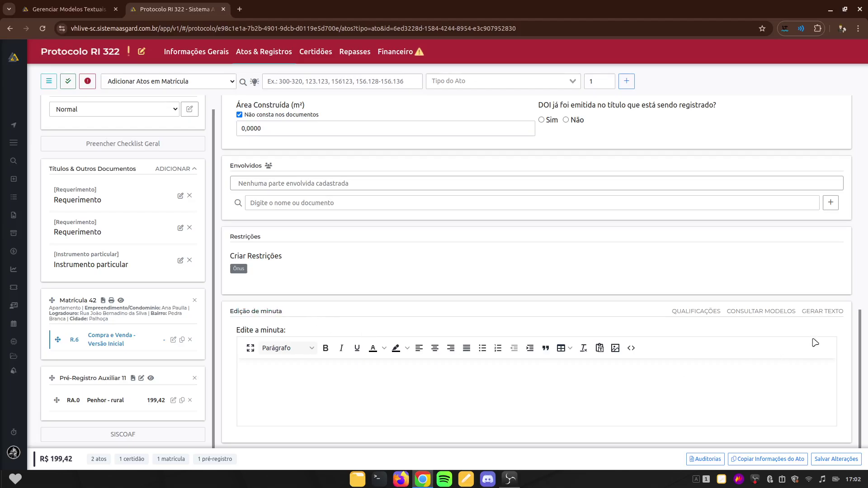
# Consult the text models for the act's minuta and expand the list of selectable models
pyautogui.click(764, 316)
pyautogui.click(417, 275)
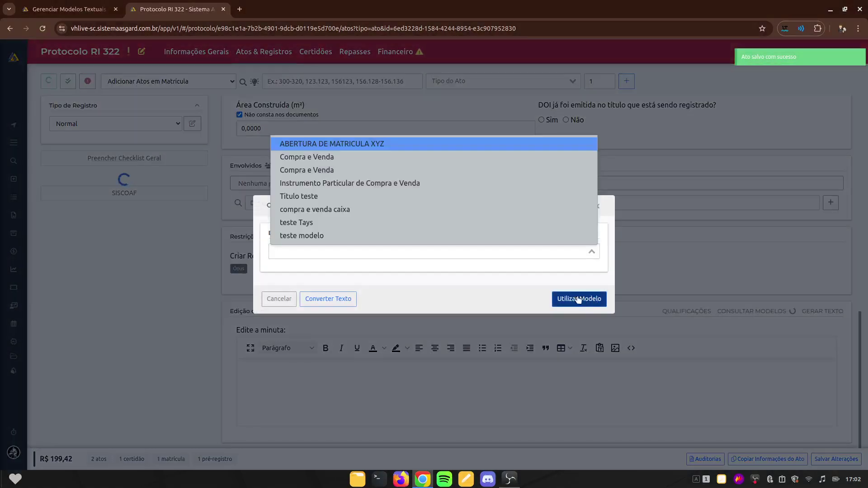
pyautogui.click(402, 284)
pyautogui.moveTo(279, 232); pyautogui.dragTo(378, 240)
pyautogui.click(361, 252)
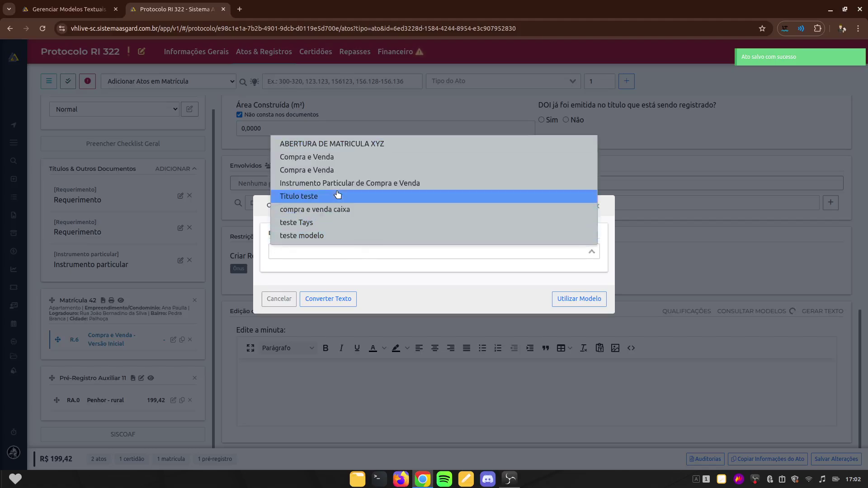
# Compare the Modelos Textuais records and their types with the models offered in the protocol's act
pyautogui.click(71, 6)
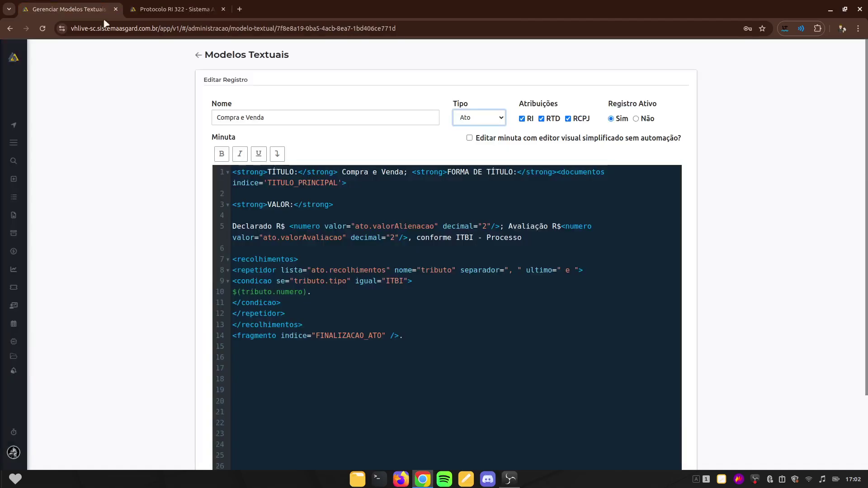
pyautogui.click(195, 56)
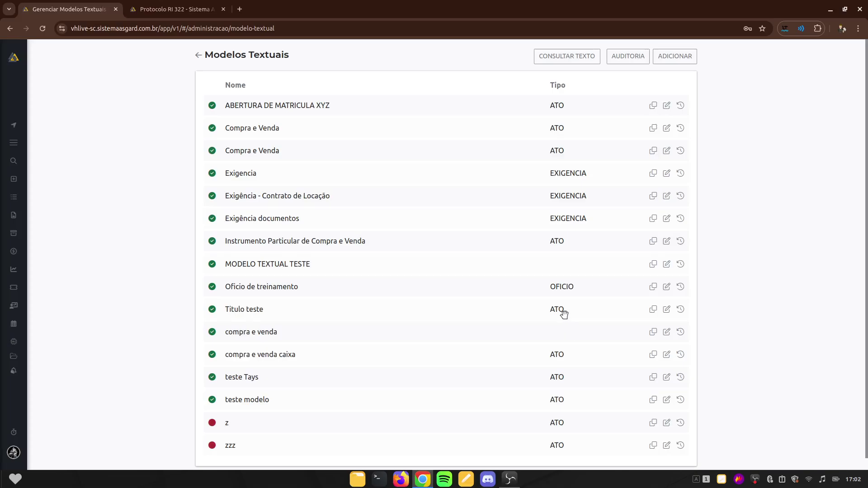
pyautogui.click(176, 9)
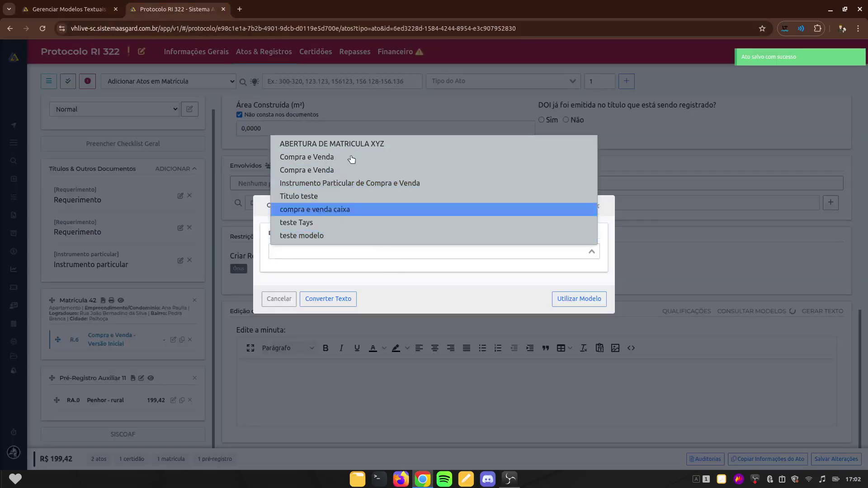
pyautogui.click(73, 6)
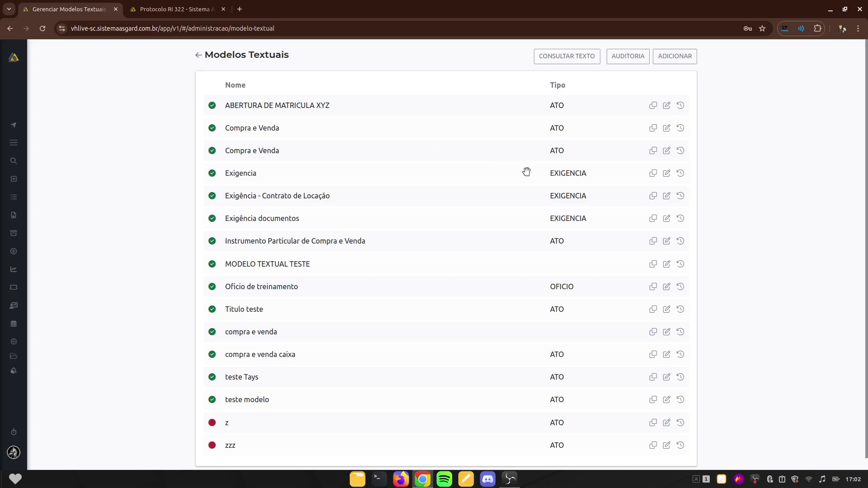
pyautogui.scroll(-1, 585, 348)
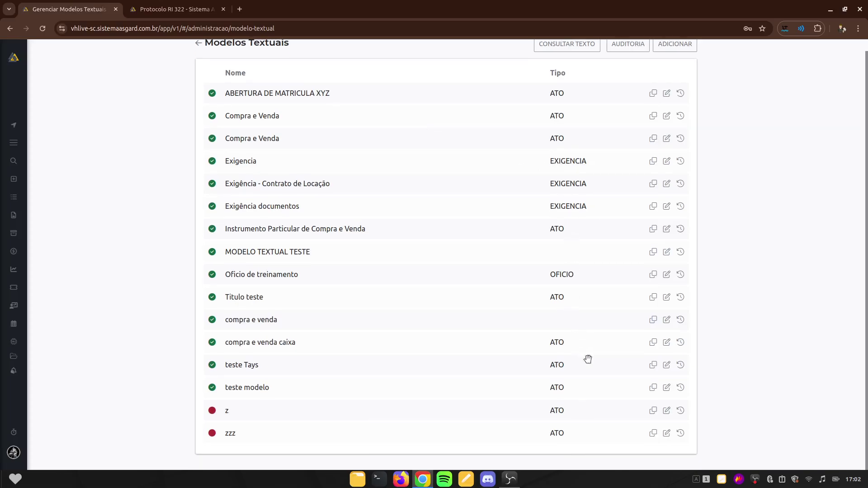
pyautogui.click(183, 7)
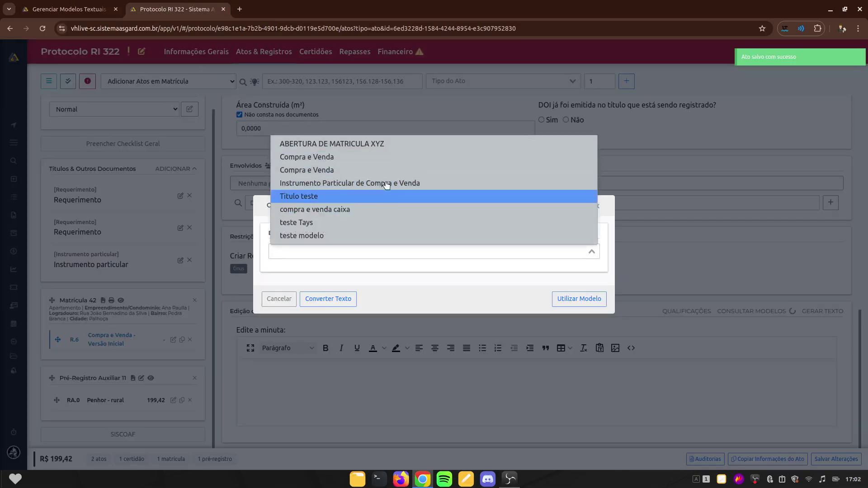
pyautogui.click(50, 5)
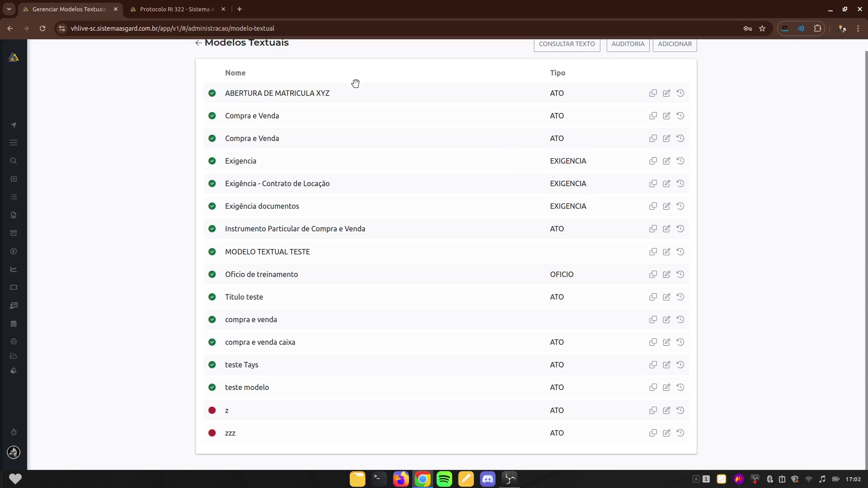
pyautogui.scroll(1, 355, 84)
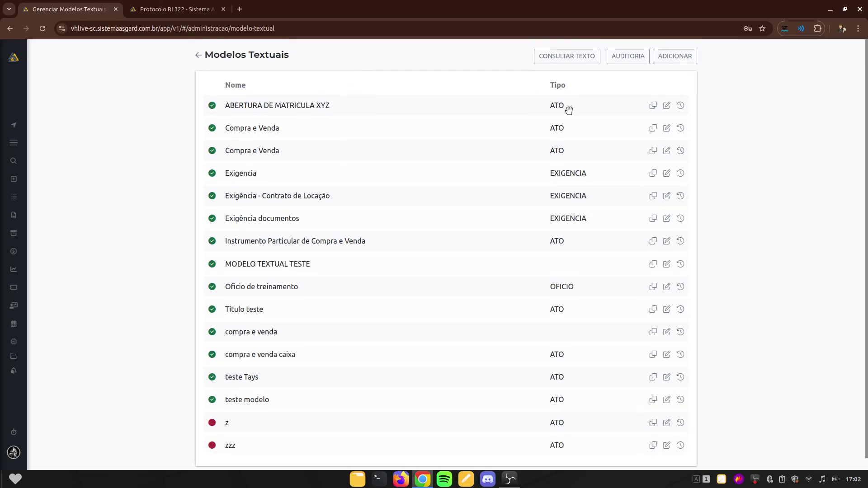
# Open the first Compra e Venda text model for editing and review its Tipo and Atribuições settings
pyautogui.click(665, 135)
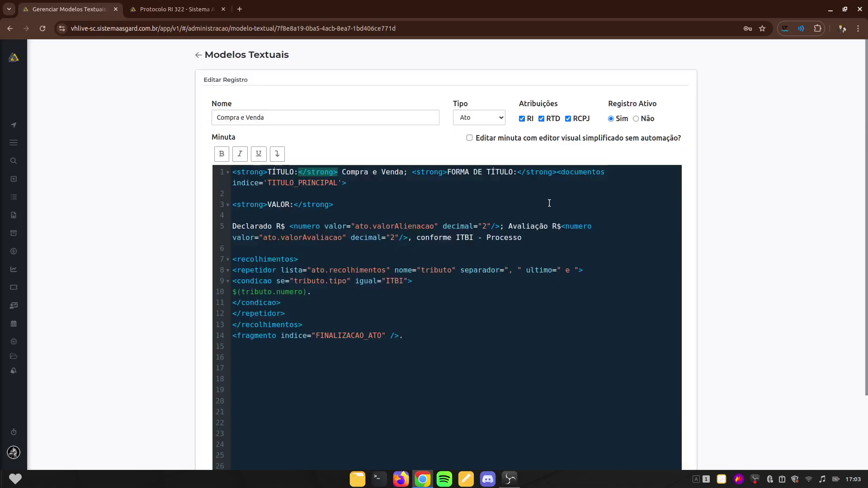
pyautogui.click(483, 117)
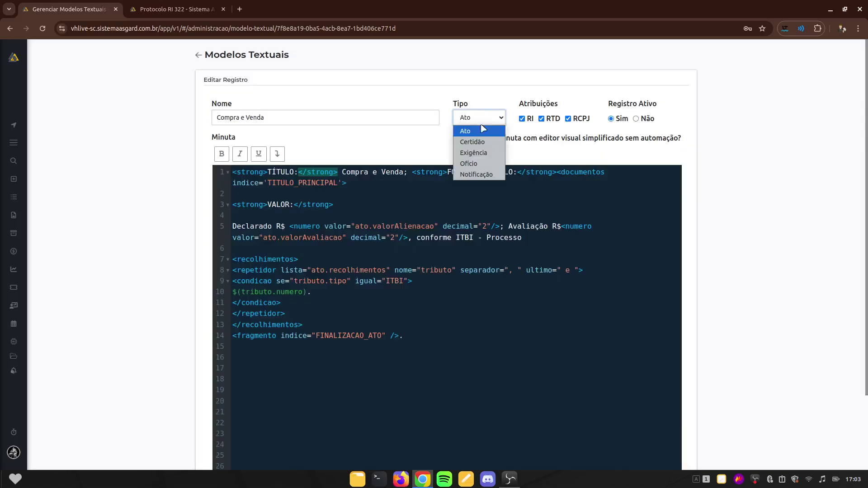
pyautogui.click(483, 101)
pyautogui.moveTo(520, 104); pyautogui.dragTo(569, 107)
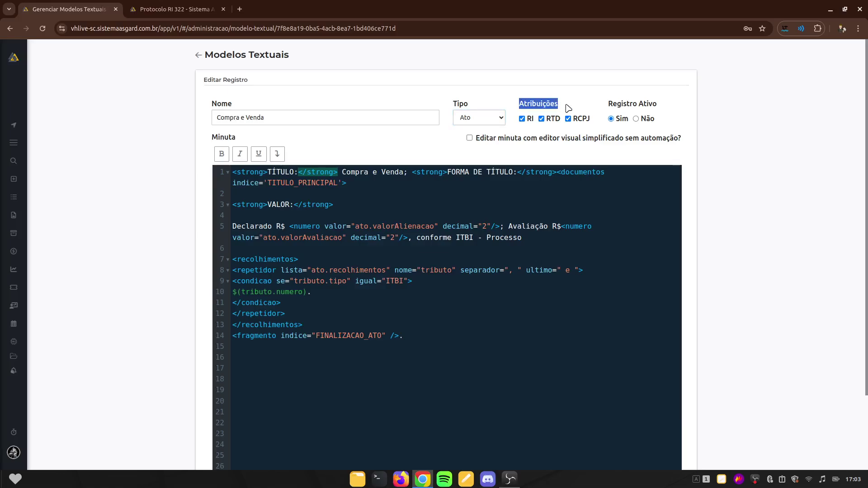
pyautogui.click(574, 107)
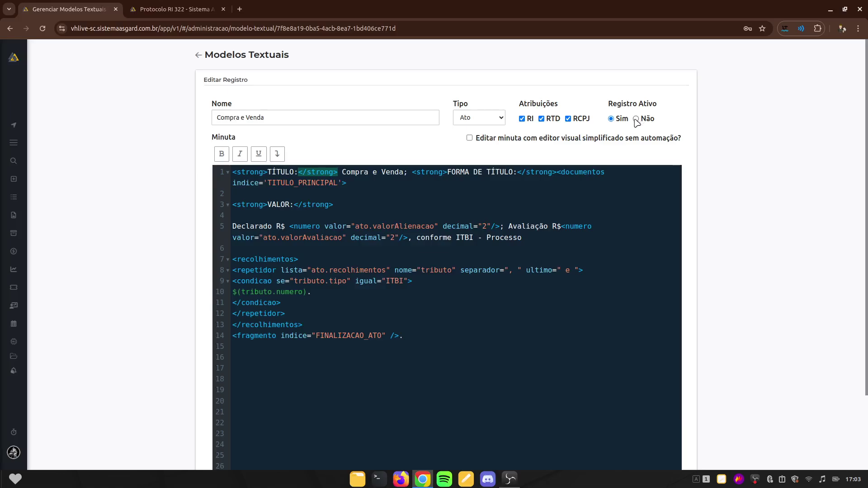
# Review the model's Nome field and the full code of its Minuta
pyautogui.click(219, 116)
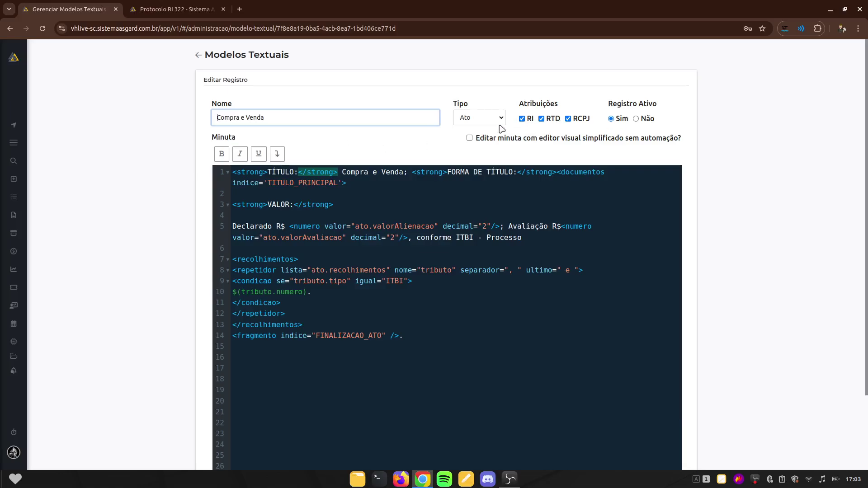
pyautogui.click(416, 151)
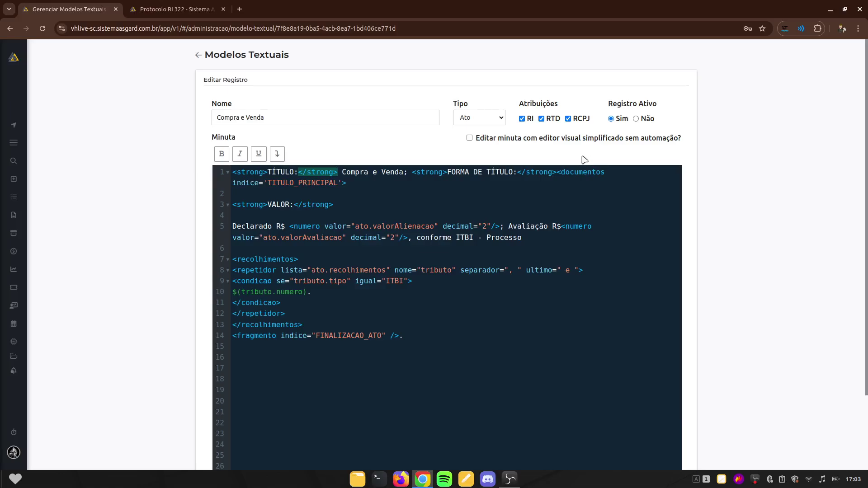
pyautogui.moveTo(410, 342); pyautogui.dragTo(219, 173)
pyautogui.click(459, 334)
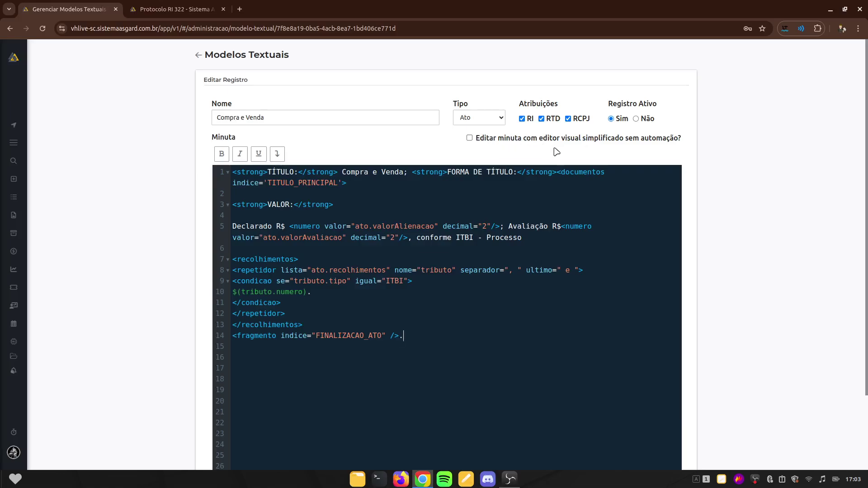
# Switch the minuta to the simplified visual editor without automation and make the {{DATAREGISTRO}} placeholder bold
pyautogui.click(469, 138)
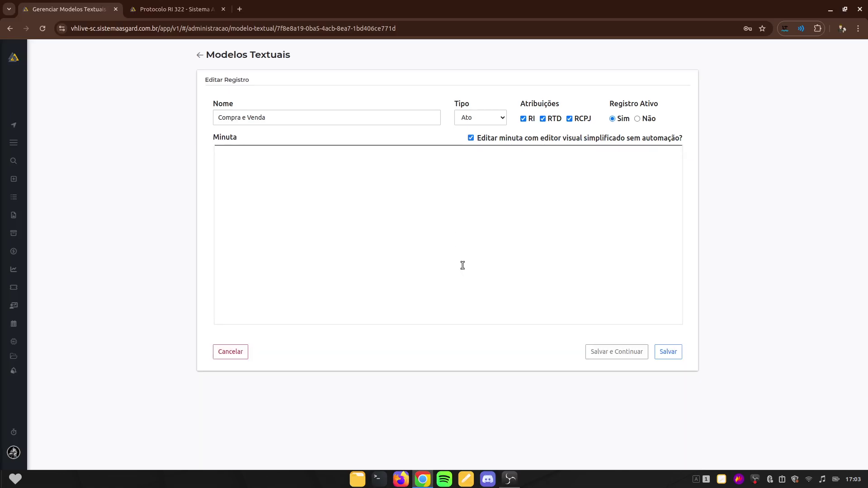
pyautogui.moveTo(365, 269); pyautogui.dragTo(222, 173)
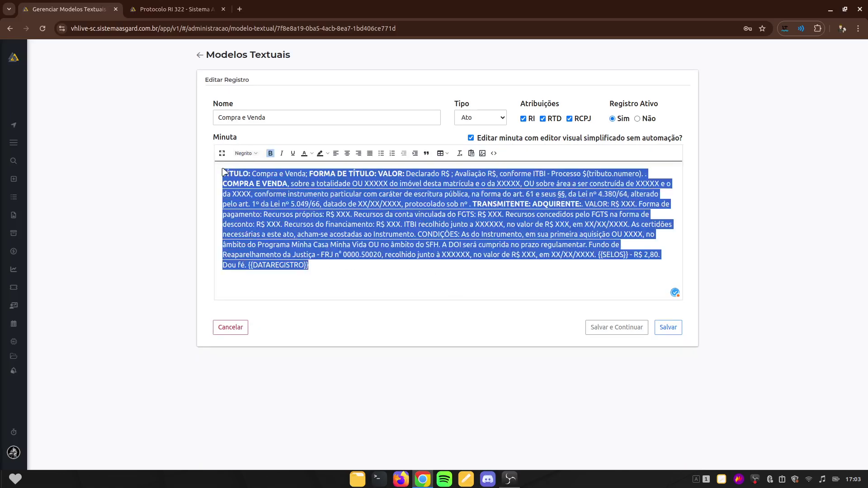
pyautogui.click(388, 276)
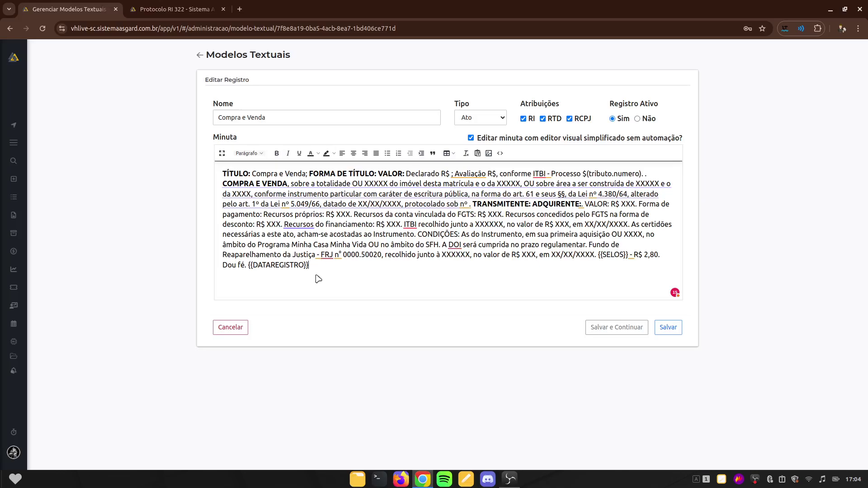
pyautogui.moveTo(310, 262); pyautogui.dragTo(248, 265)
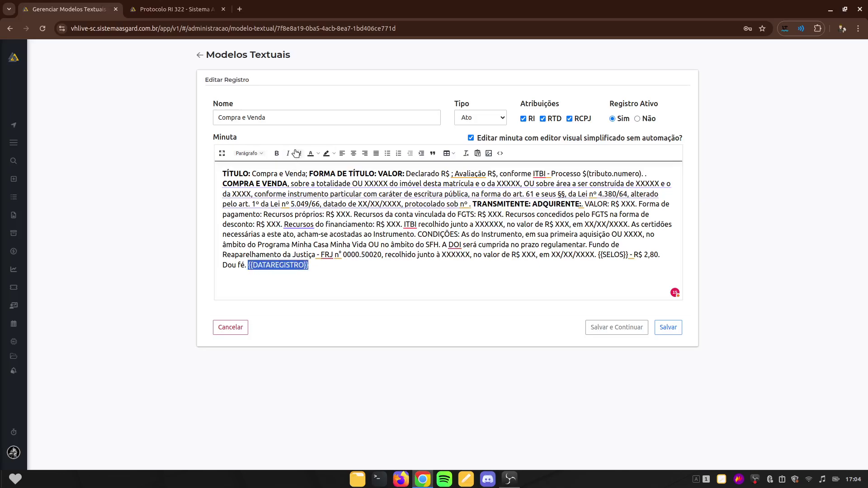
pyautogui.click(278, 154)
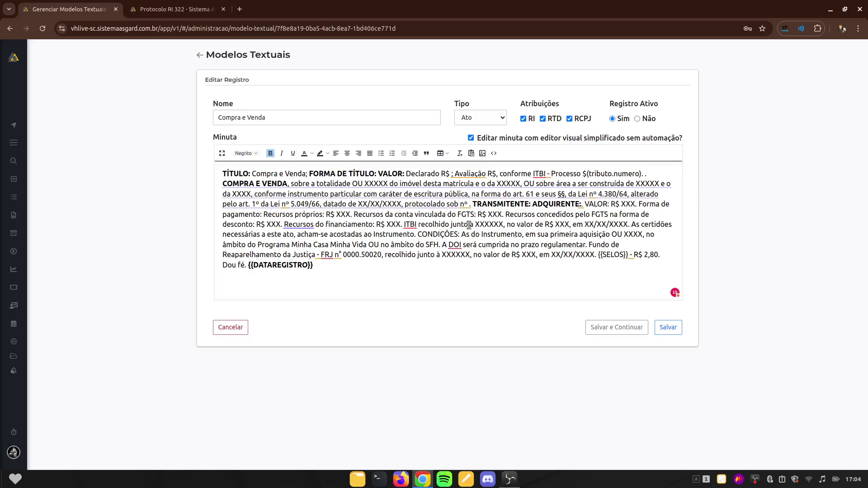
# Switch the minuta back to the code editor and examine the strong tags around {{DATAREGISTRO}}
pyautogui.click(471, 138)
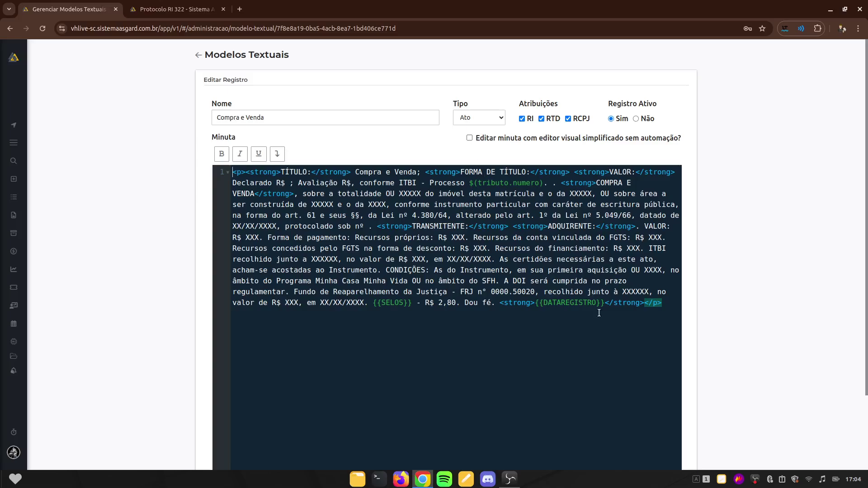
pyautogui.moveTo(502, 302); pyautogui.dragTo(649, 303)
pyautogui.click(650, 302)
pyautogui.moveTo(500, 303); pyautogui.dragTo(535, 303)
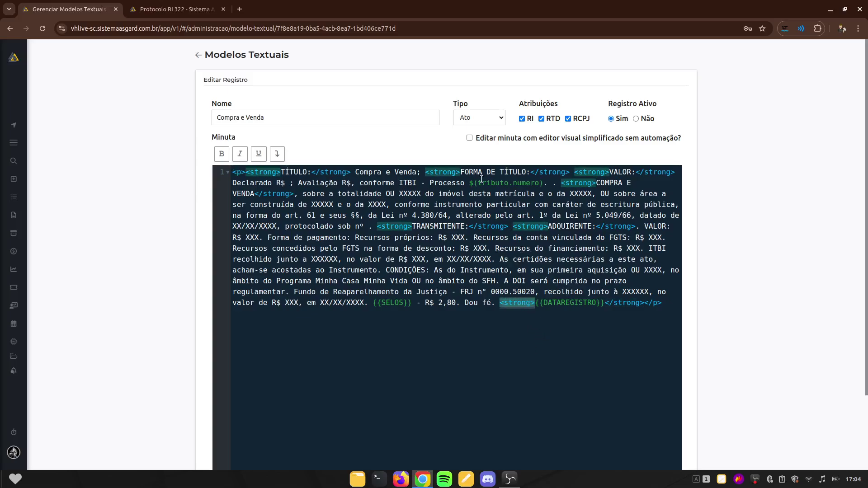
# Show the minuta in the visual editor again, then leave the model without saving and return to the administration page
pyautogui.click(470, 139)
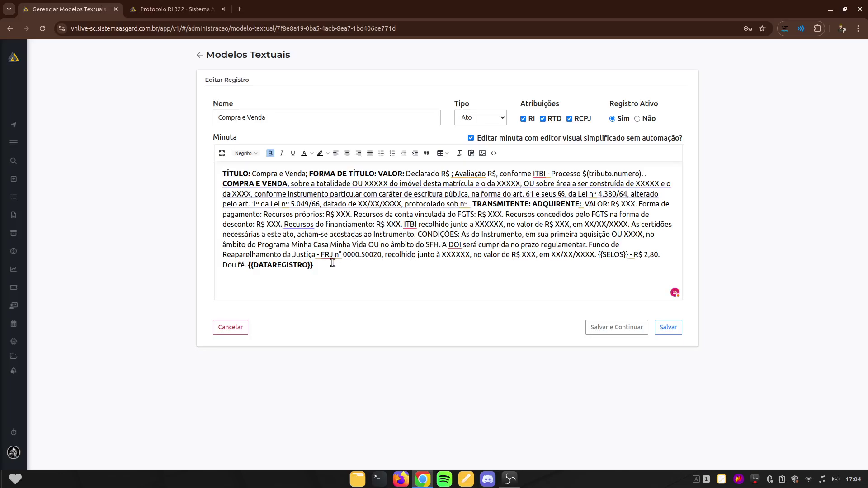
pyautogui.click(199, 56)
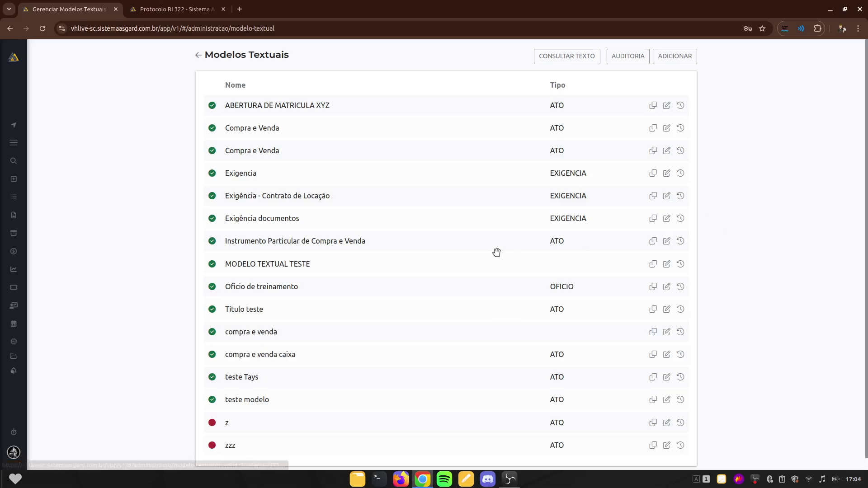
pyautogui.click(198, 55)
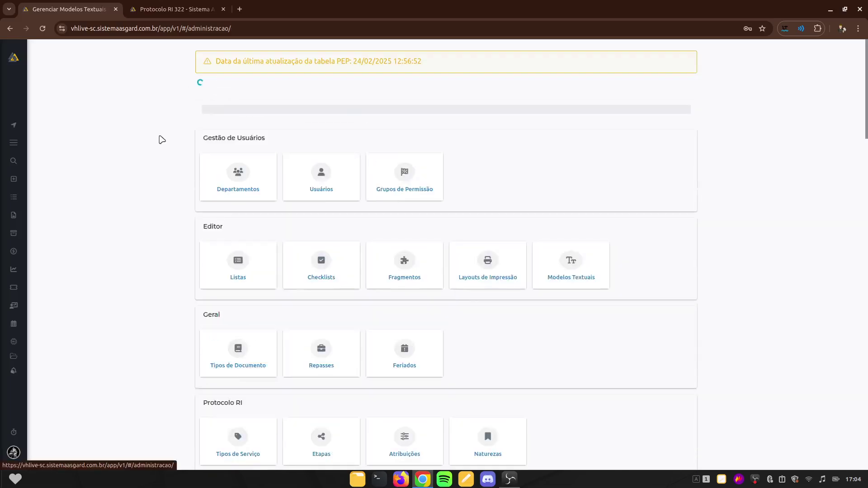
# Open the Tipos de Documento registry and examine the checklist linked to the Requerimento type, leaving the record without changes
pyautogui.scroll(-2, 563, 360)
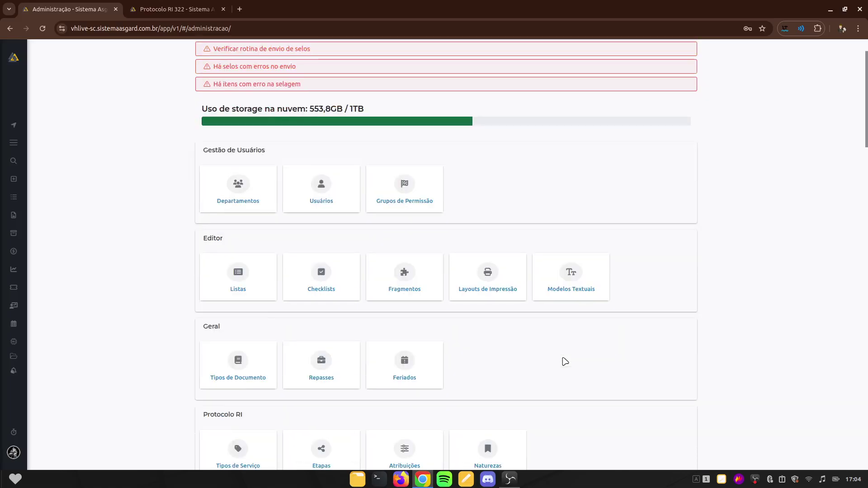
pyautogui.scroll(-2, 564, 362)
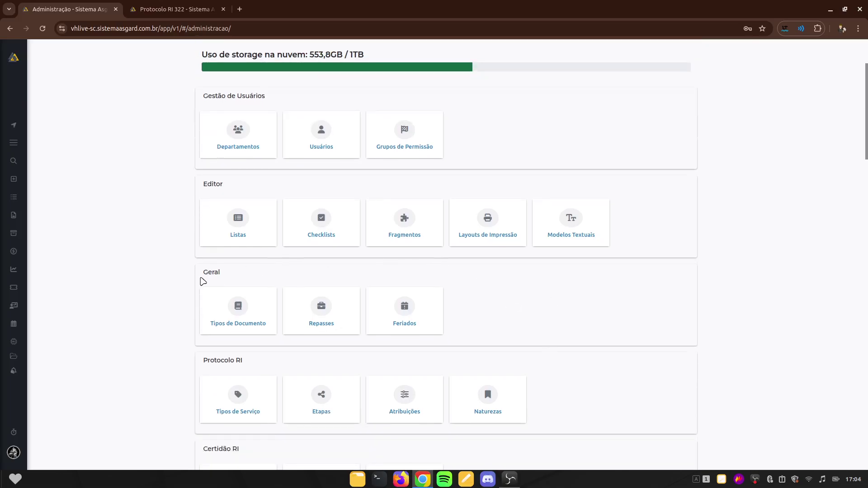
pyautogui.moveTo(204, 270); pyautogui.dragTo(216, 276)
pyautogui.click(234, 275)
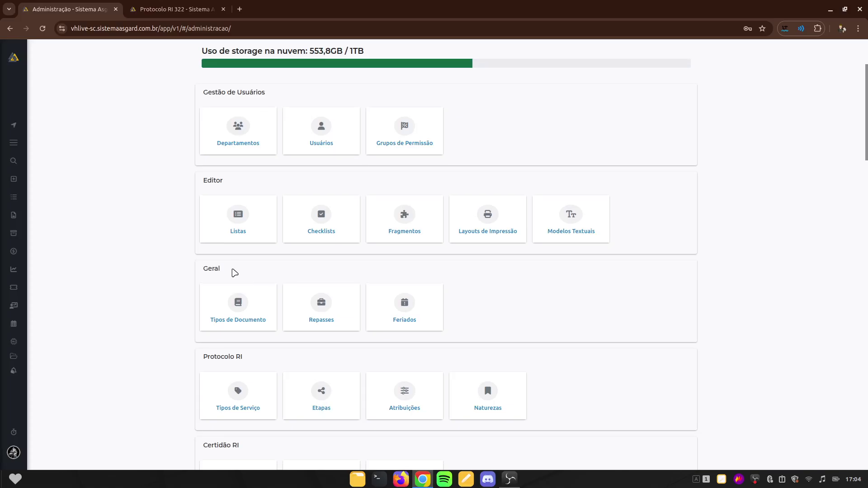
pyautogui.scroll(-2, 233, 271)
pyautogui.click(239, 253)
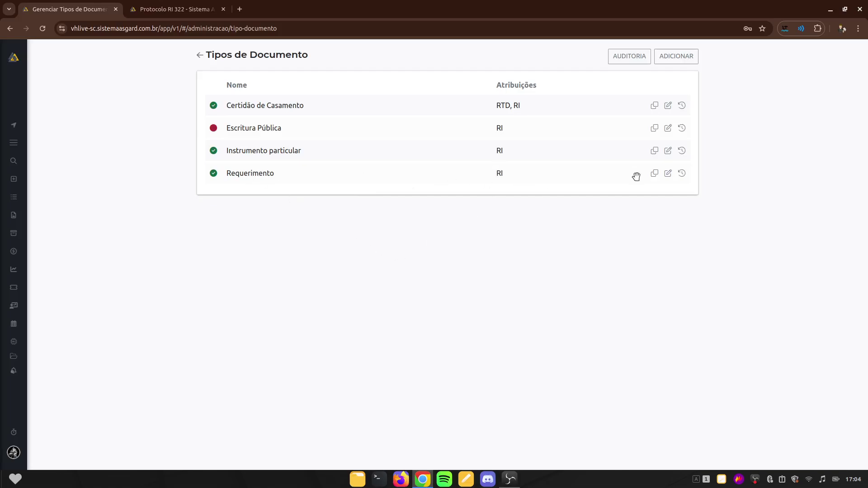
pyautogui.click(668, 175)
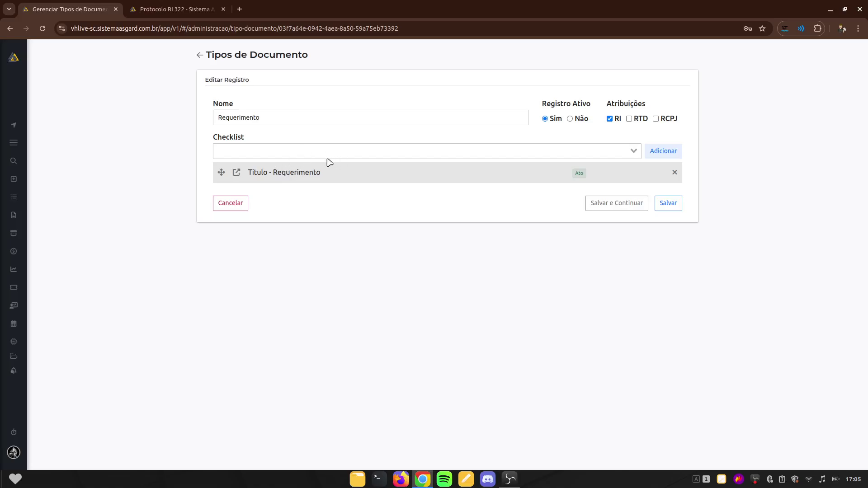
pyautogui.click(200, 56)
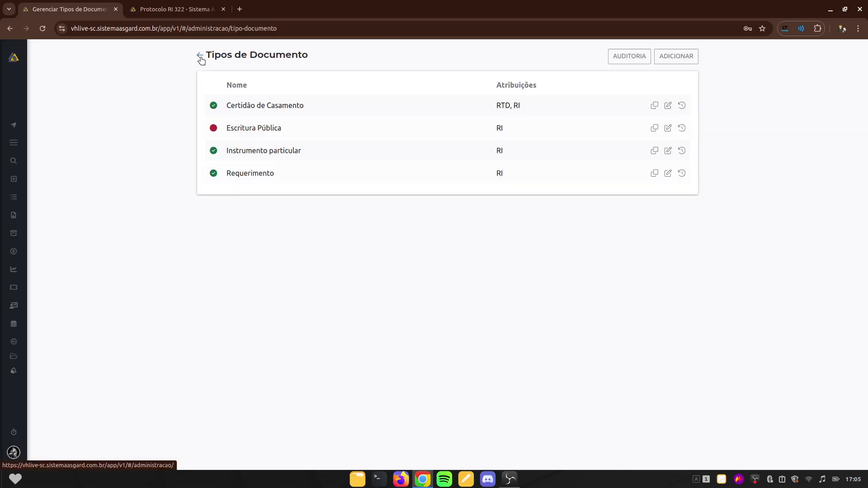
# Return to the open protocol, dismiss the Consultar Modelos Textuais query and show its Atos & Registros with the Títulos & Outros Documentos list
pyautogui.click(162, 13)
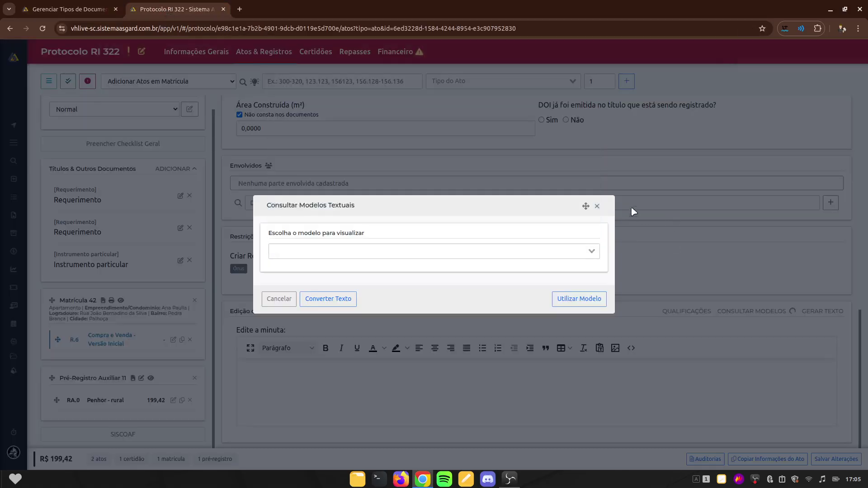
pyautogui.click(598, 206)
pyautogui.click(261, 52)
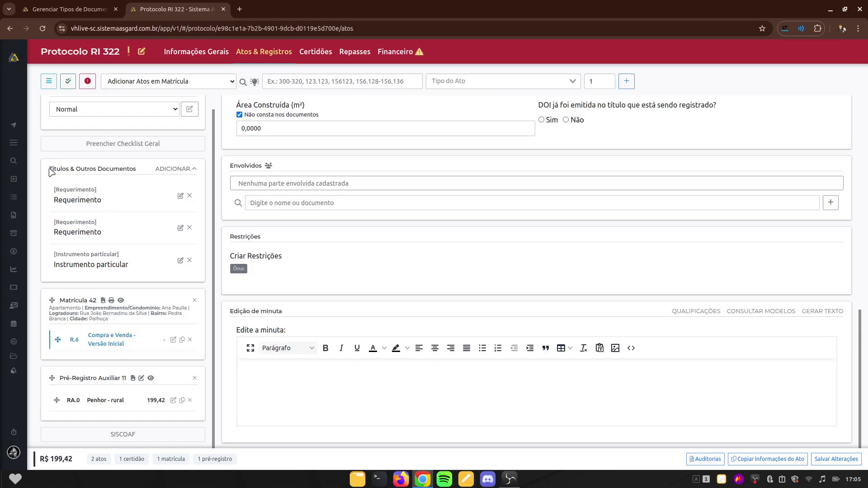
pyautogui.moveTo(49, 170); pyautogui.dragTo(134, 170)
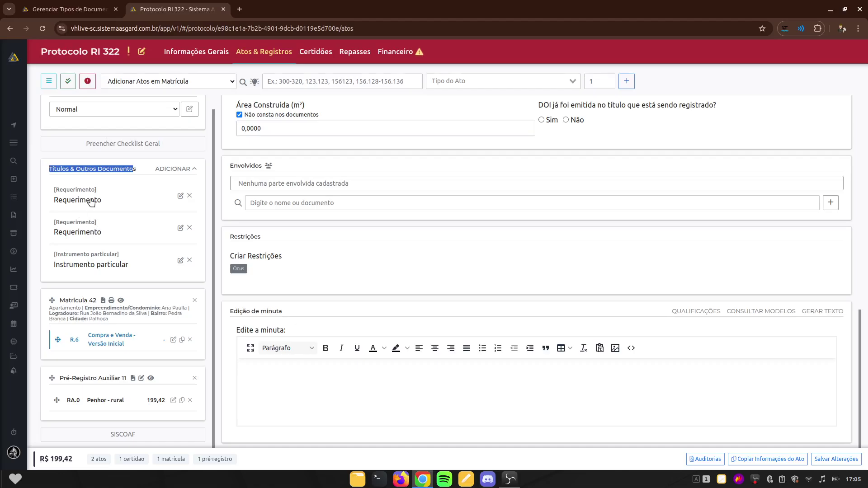
pyautogui.click(132, 164)
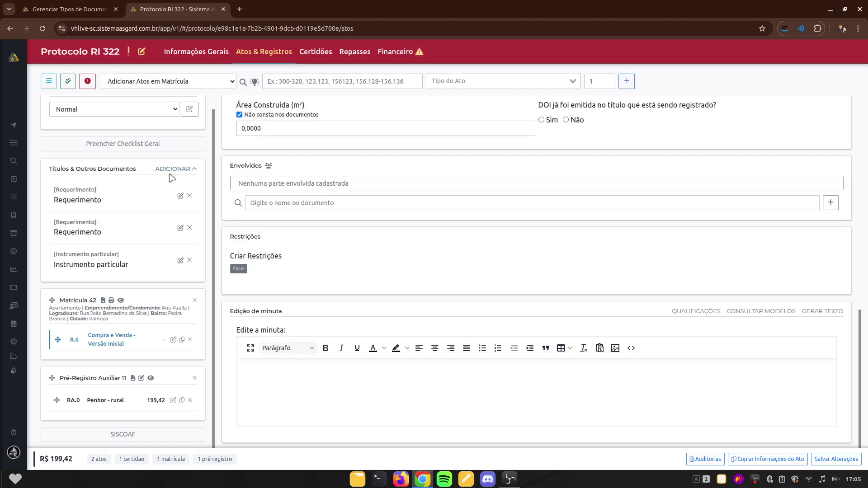
# Add a document of type Requerimento to the protocol's Títulos & Outros Documentos and save it
pyautogui.click(173, 169)
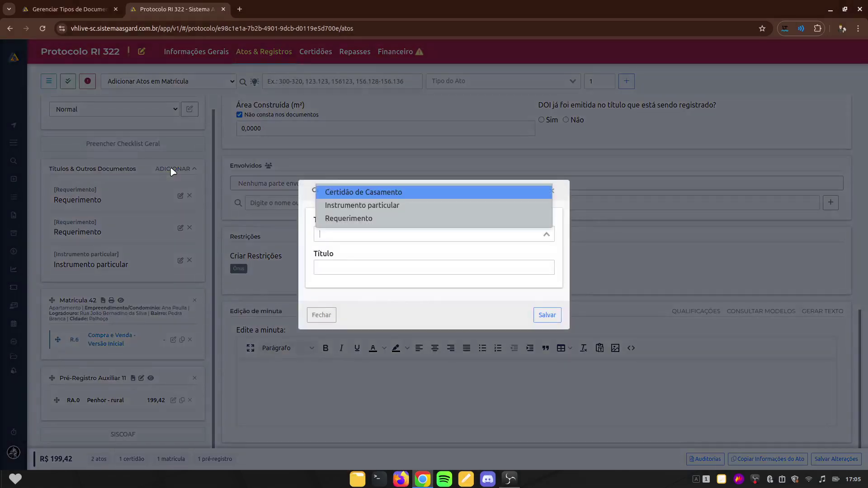
pyautogui.press('Down')
pyautogui.press('Down')
pyautogui.click(310, 201)
pyautogui.click(66, 9)
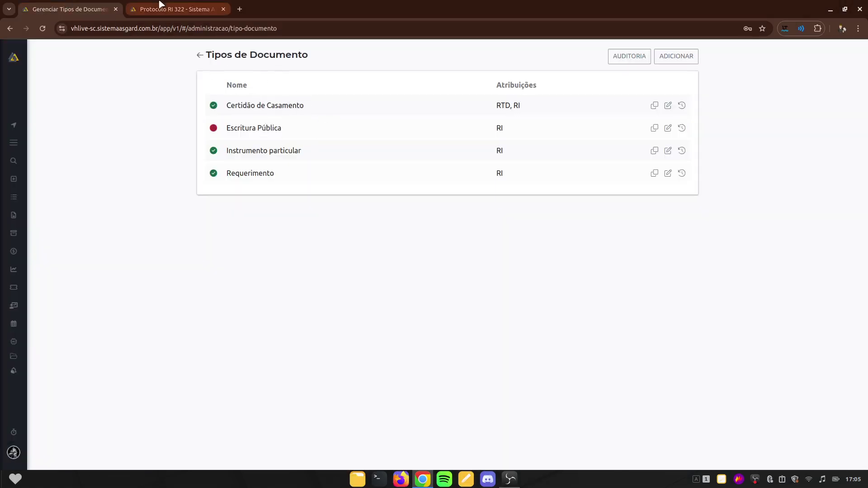
pyautogui.click(213, 7)
pyautogui.click(355, 234)
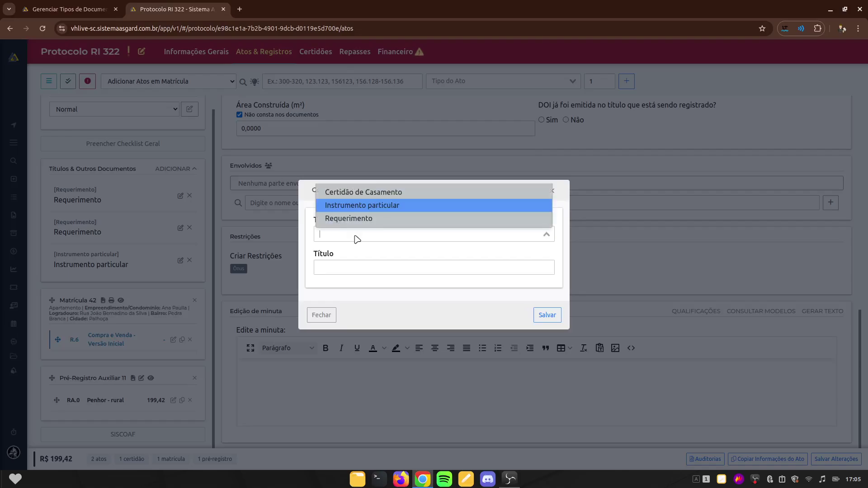
pyautogui.click(371, 219)
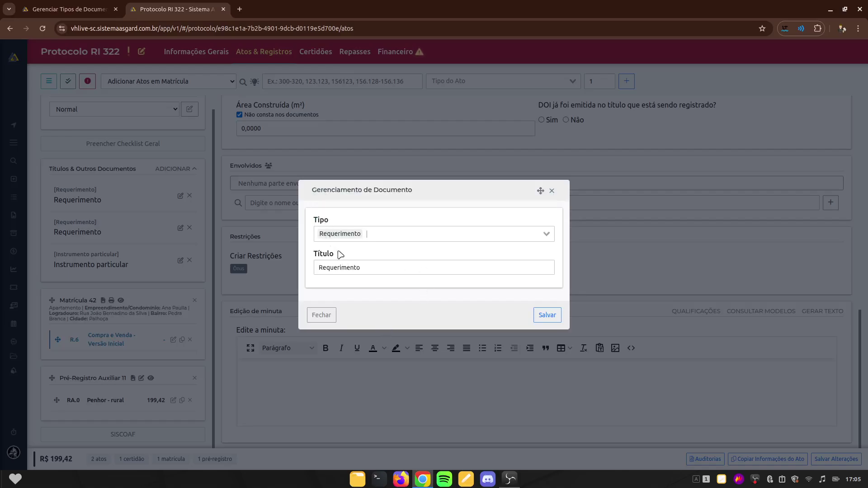
pyautogui.click(546, 316)
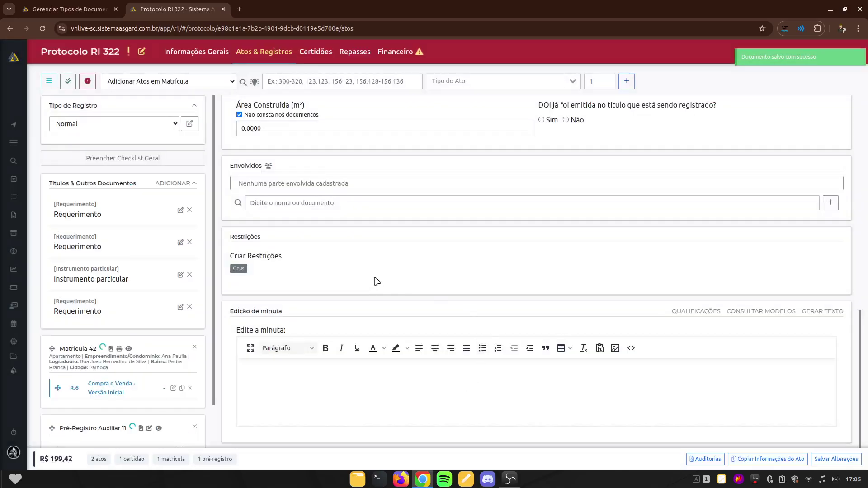
# Compare the checklist of the protocol's first Requerimento with the checklist configured for the Certidão de Casamento document type
pyautogui.click(91, 214)
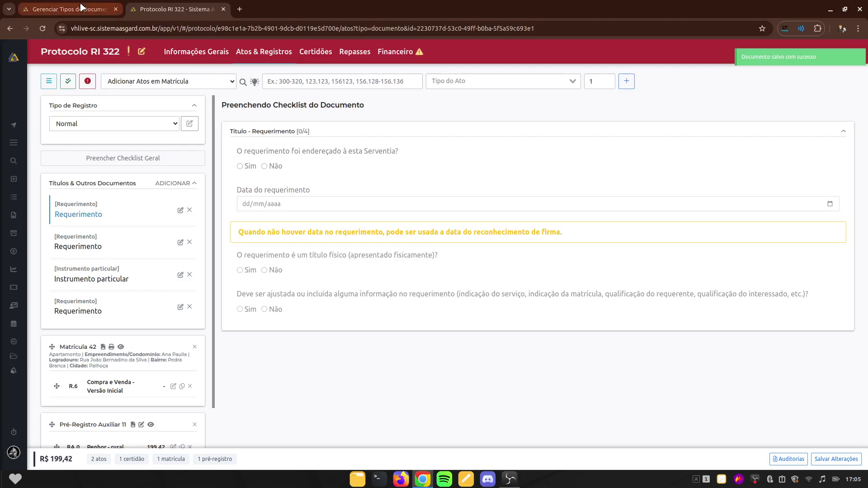
pyautogui.click(68, 9)
pyautogui.click(668, 107)
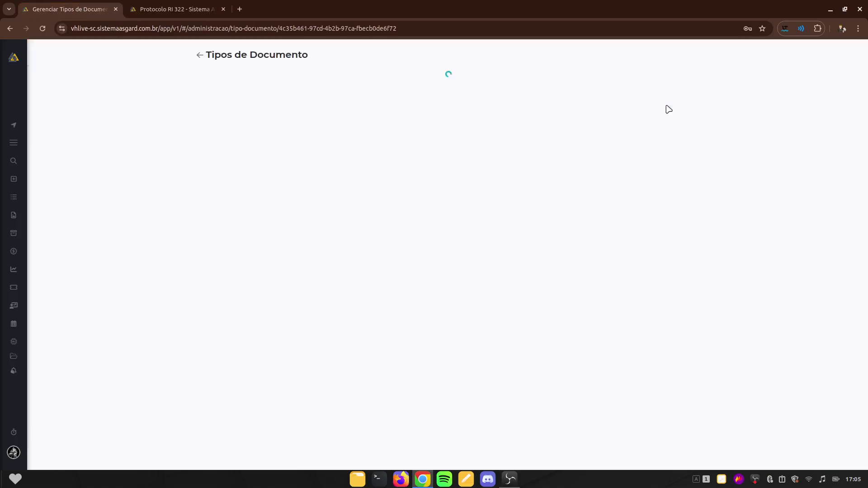
pyautogui.moveTo(248, 173); pyautogui.dragTo(305, 191)
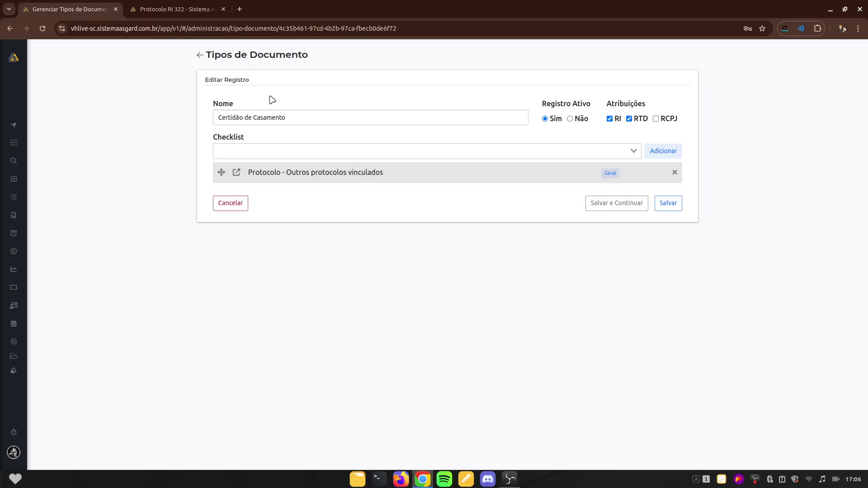
pyautogui.click(171, 4)
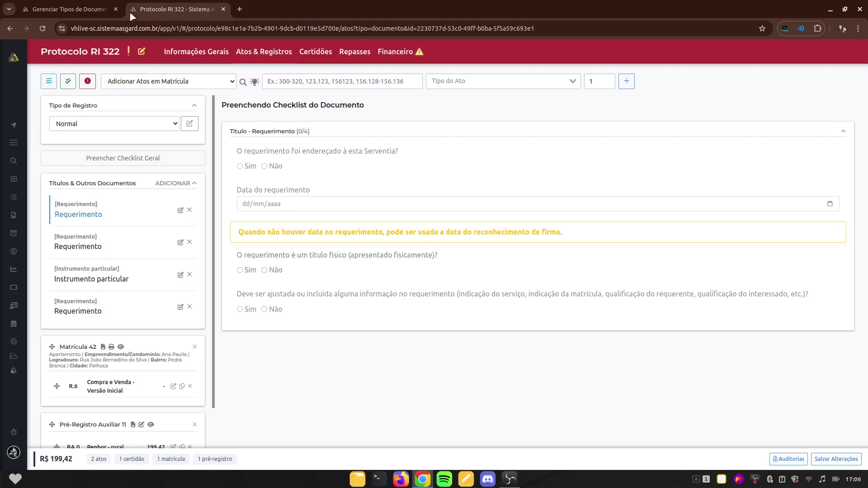
pyautogui.click(77, 6)
pyautogui.click(200, 58)
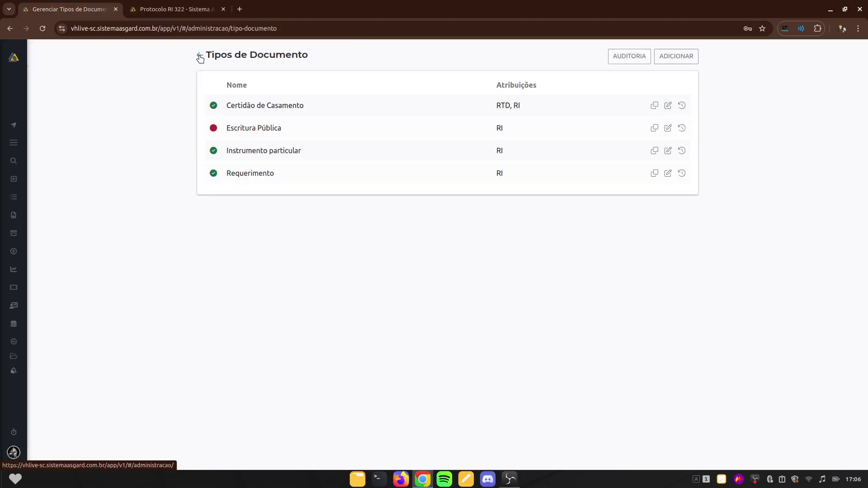
# Open the Repasses registry in the administration area and examine the groups and validity end dates of its entries
pyautogui.click(200, 57)
pyautogui.scroll(-3, 555, 338)
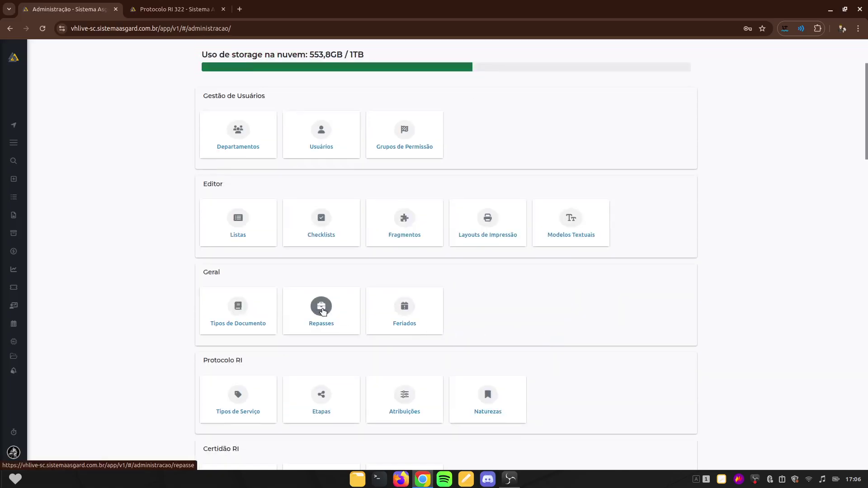
pyautogui.click(322, 310)
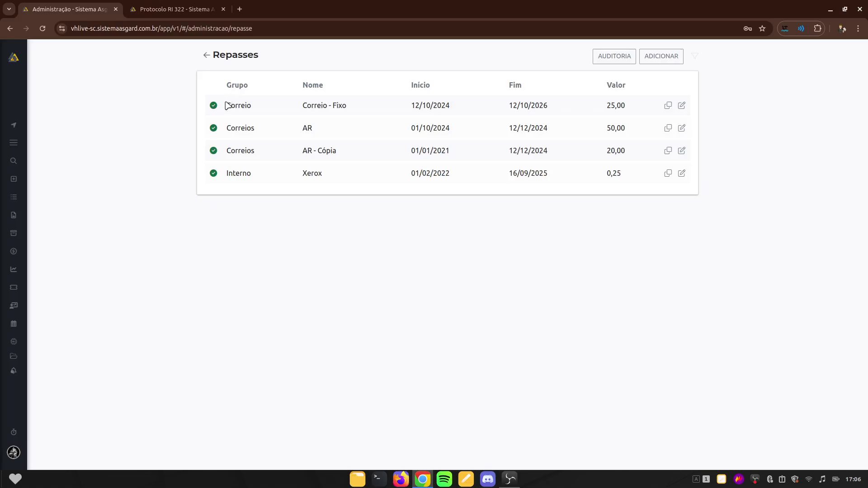
pyautogui.moveTo(229, 107); pyautogui.dragTo(256, 119)
pyautogui.click(310, 222)
pyautogui.moveTo(511, 153); pyautogui.dragTo(556, 155)
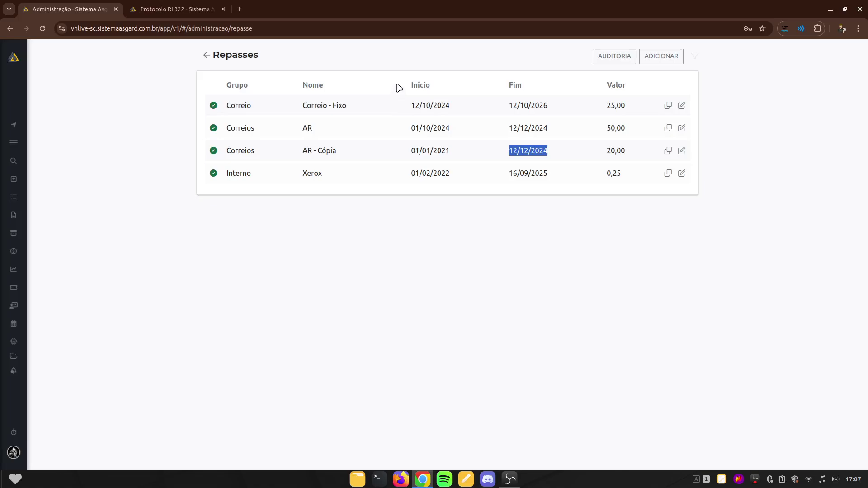
# Inspect the name, group and category options of a new Repasses record, then leave it unsaved and return to the administration overview
pyautogui.click(664, 58)
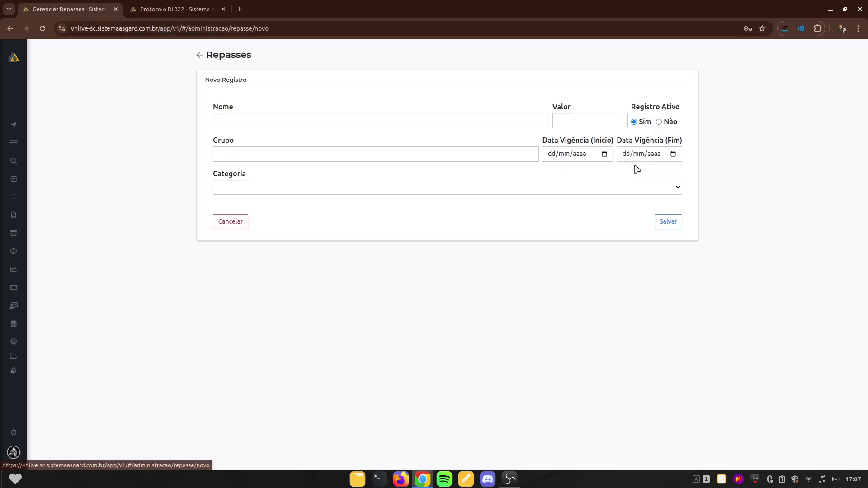
pyautogui.click(292, 122)
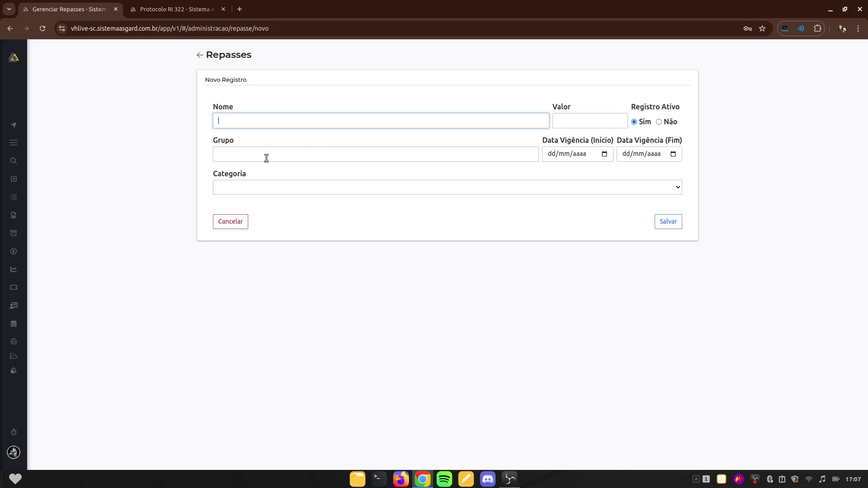
pyautogui.click(266, 158)
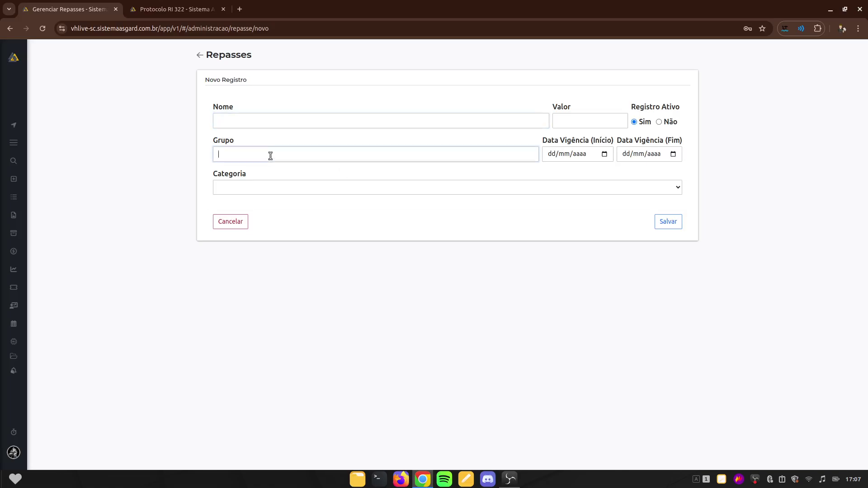
pyautogui.click(278, 190)
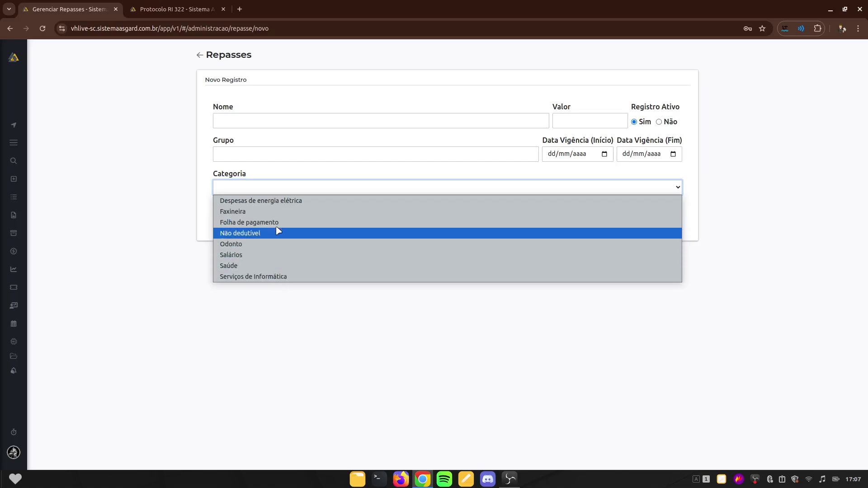
pyautogui.click(159, 137)
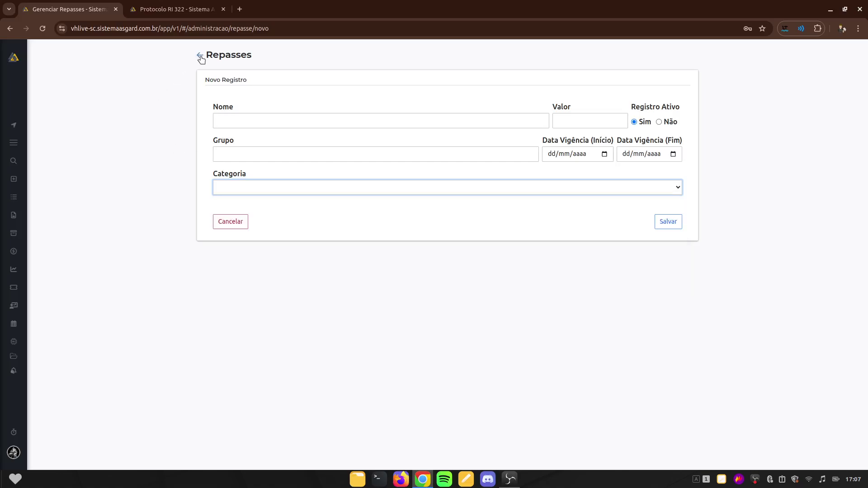
pyautogui.click(200, 56)
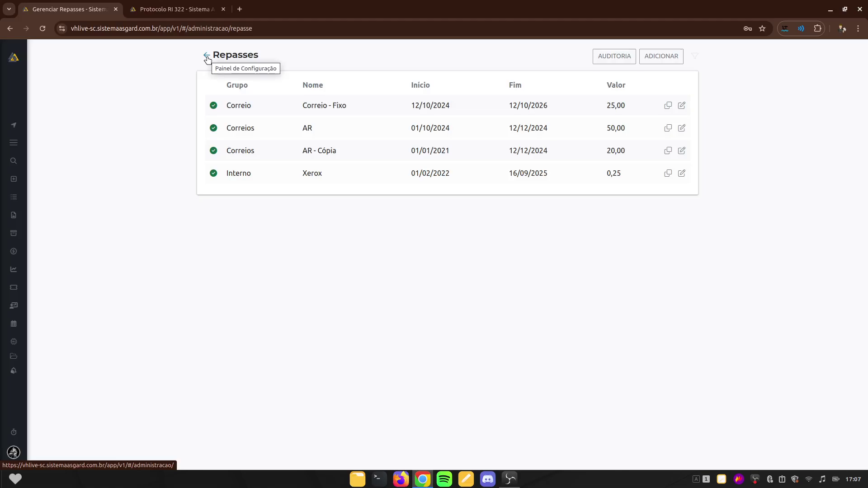
pyautogui.click(207, 56)
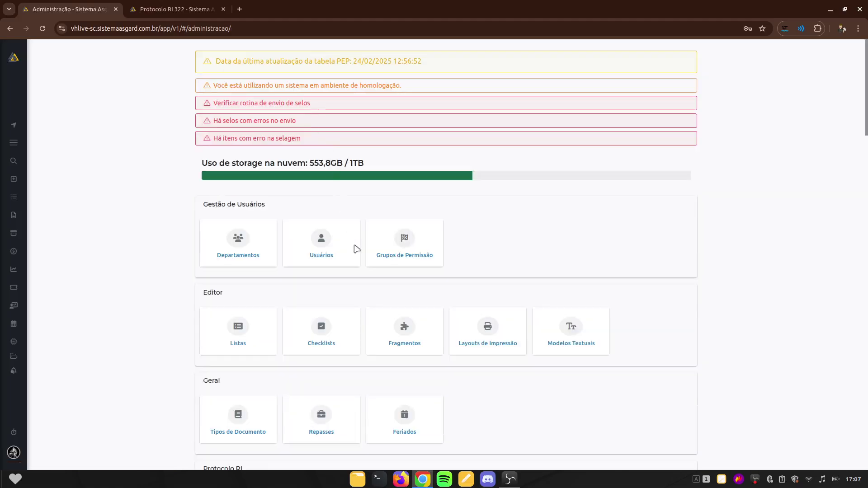
# Select the Correio group and its Correio - Fixo repasse in protocol RI 322's Repasses and inspect the Valor and Descrição fields without registering it
pyautogui.click(163, 4)
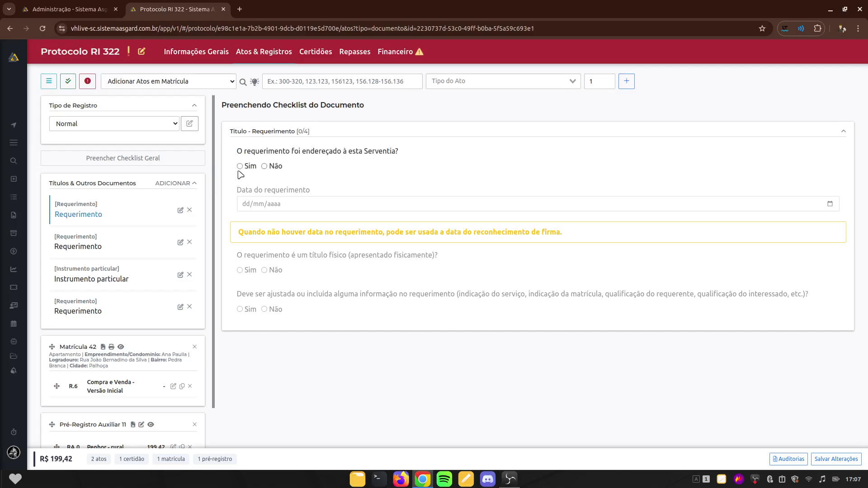
pyautogui.click(355, 54)
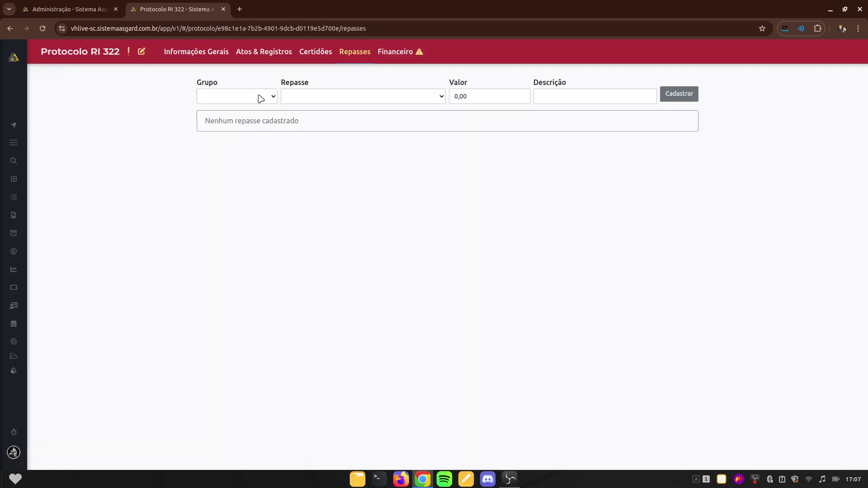
pyautogui.click(261, 98)
pyautogui.click(223, 111)
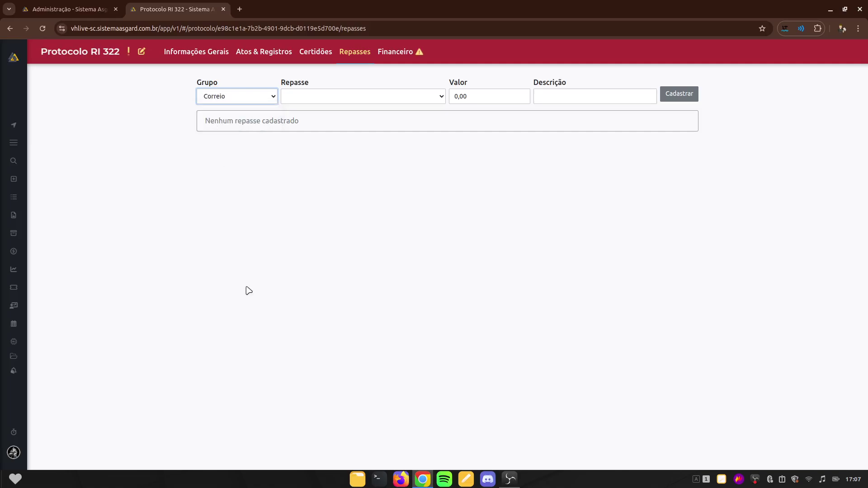
pyautogui.click(345, 99)
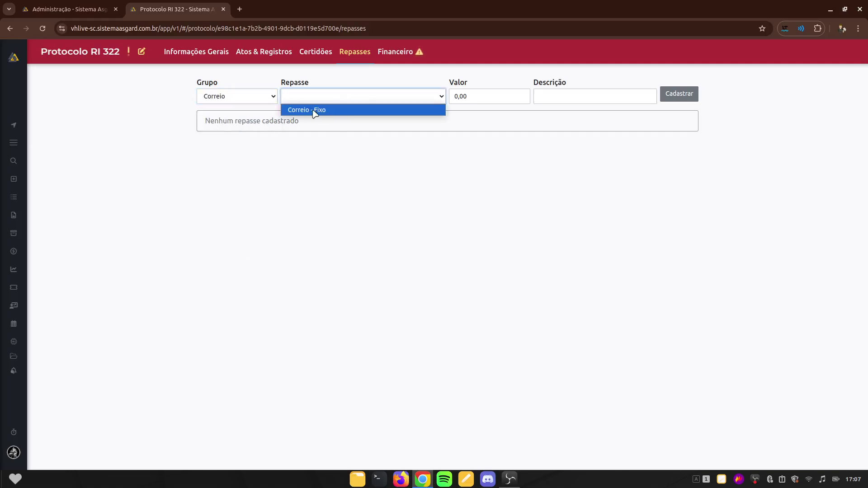
pyautogui.click(331, 110)
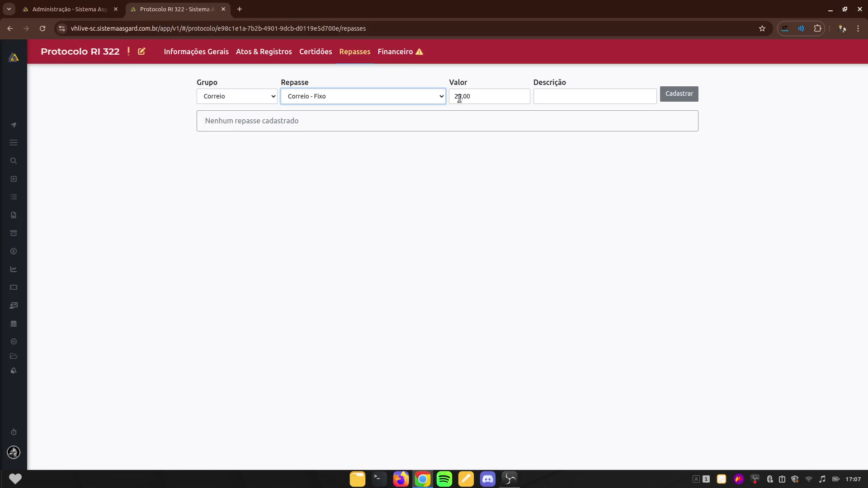
pyautogui.click(572, 95)
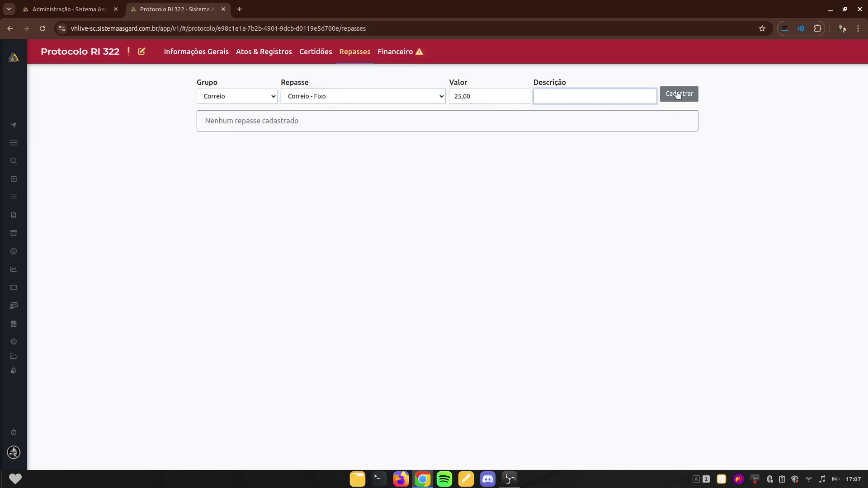
pyautogui.click(478, 97)
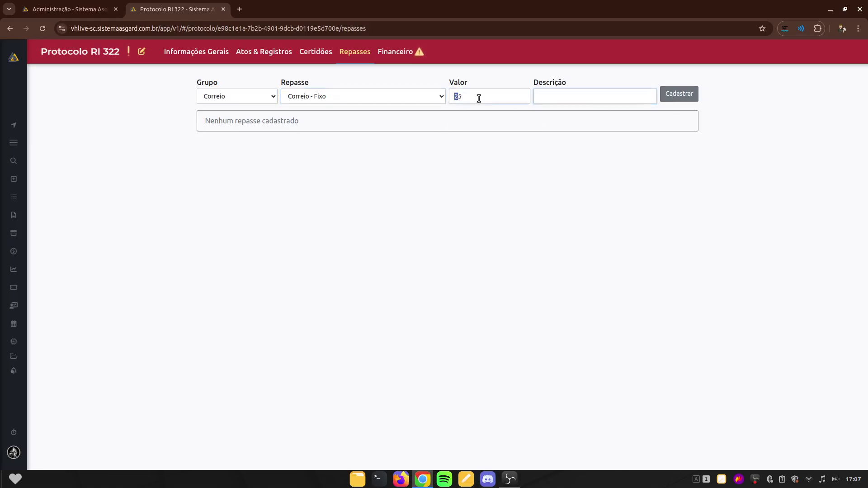
# Examine the Valor do Protocolo in the Financeiro section of protocol RI 322
pyautogui.click(392, 52)
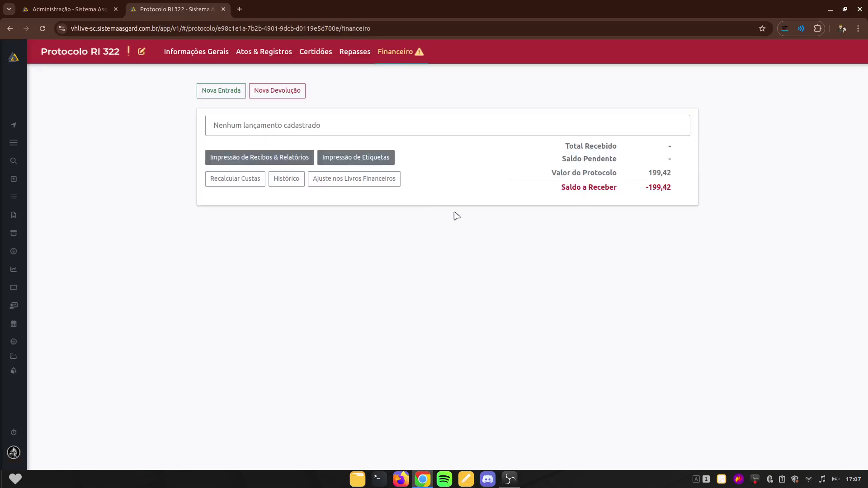
pyautogui.doubleClick(653, 173)
pyautogui.click(678, 177)
# Open the Repasses registry in the administration area and check the group and validity end date of the Correio - Fixo entry
pyautogui.click(52, 4)
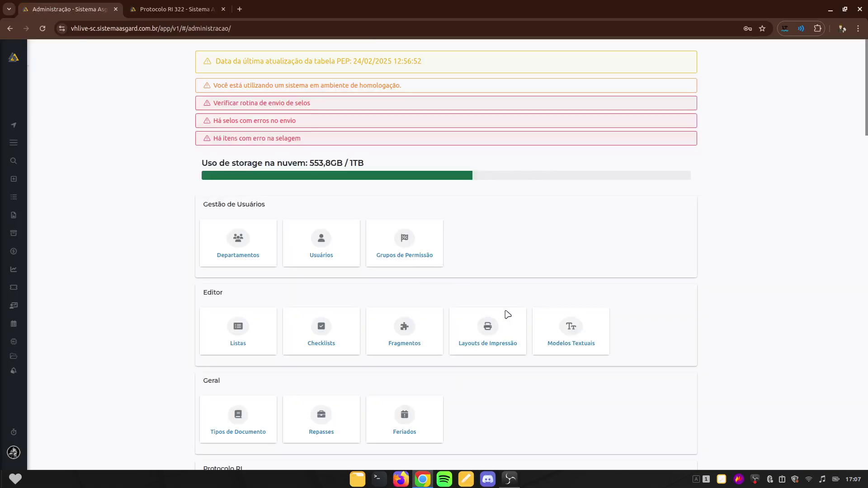
pyautogui.scroll(-3, 513, 311)
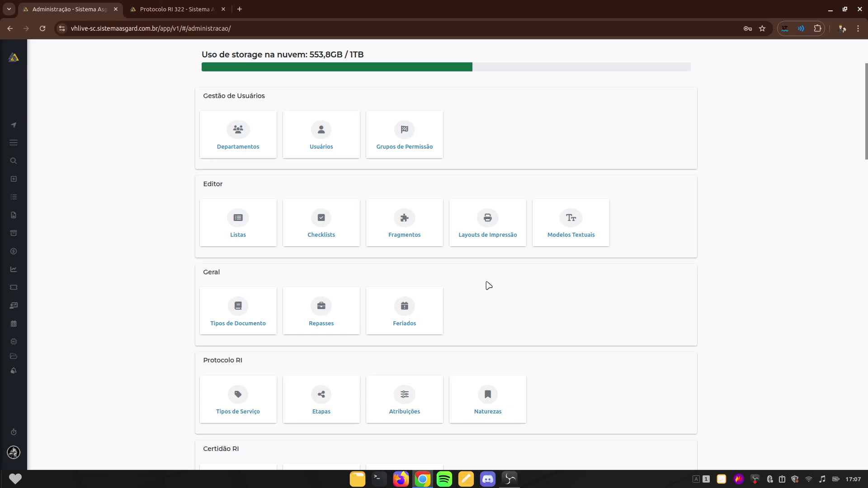
pyautogui.click(321, 308)
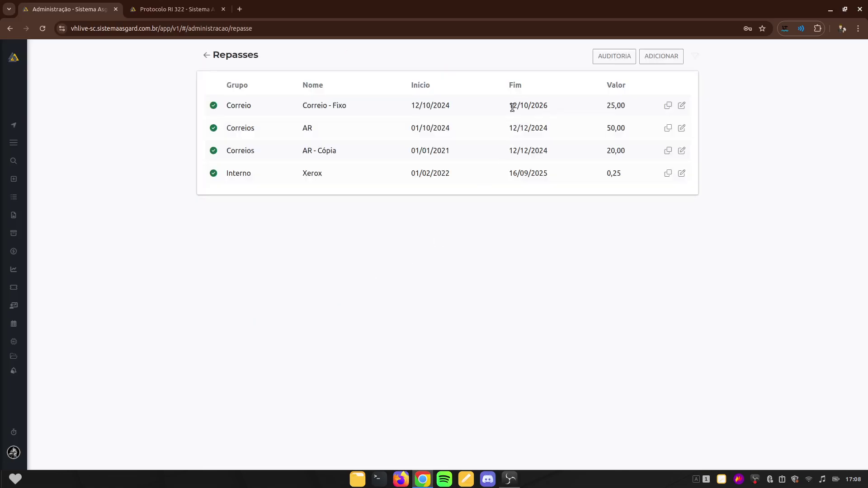
pyautogui.moveTo(512, 107); pyautogui.dragTo(552, 114)
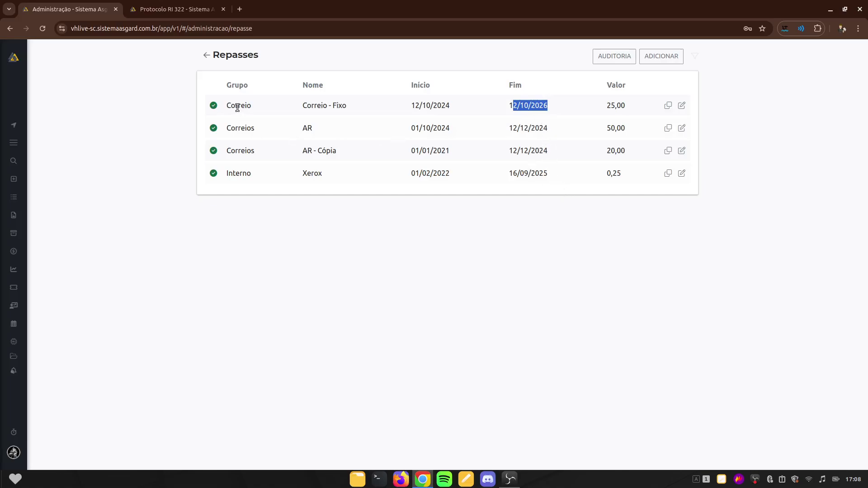
pyautogui.moveTo(238, 107); pyautogui.dragTo(251, 107)
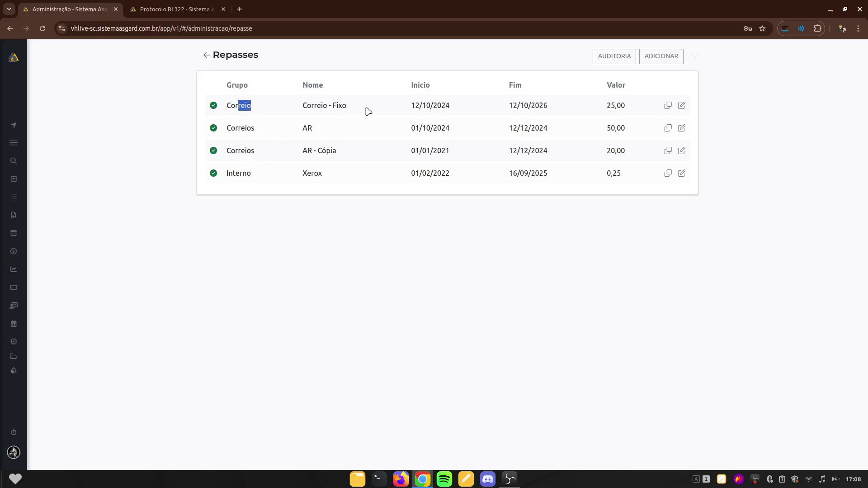
pyautogui.moveTo(510, 103); pyautogui.dragTo(561, 115)
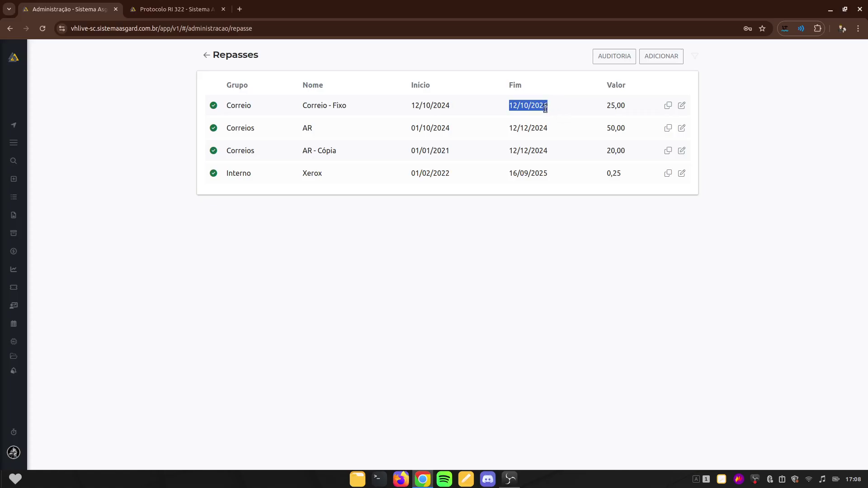
# Choose the Correio group and Correio - Fixo repasse in the protocol's Repasses form, then compare the choice with its validity in the administration registry
pyautogui.click(190, 6)
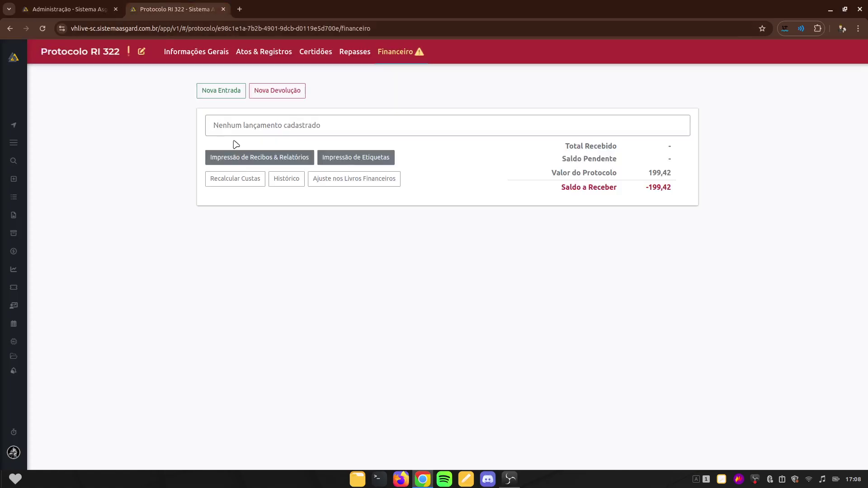
pyautogui.click(357, 56)
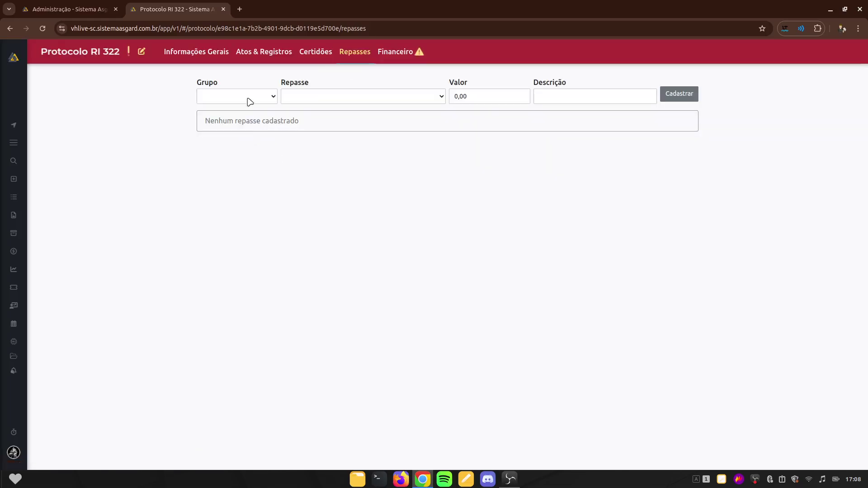
pyautogui.click(269, 101)
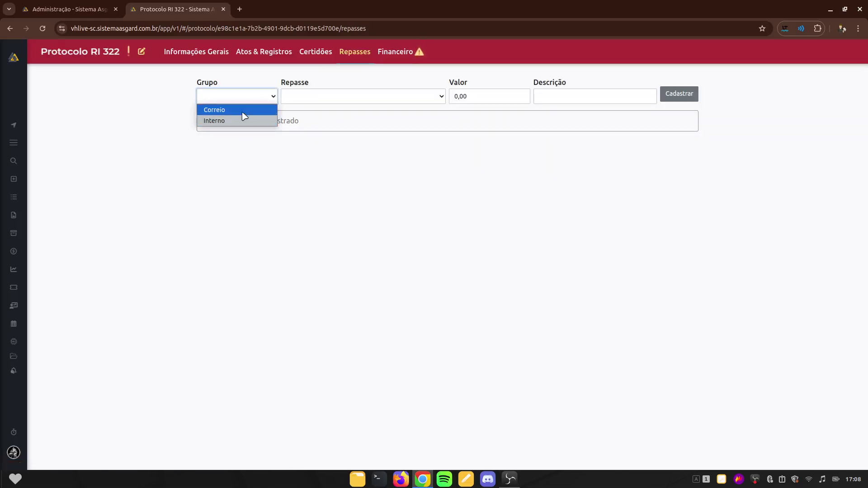
pyautogui.click(242, 109)
pyautogui.click(360, 102)
pyautogui.click(322, 110)
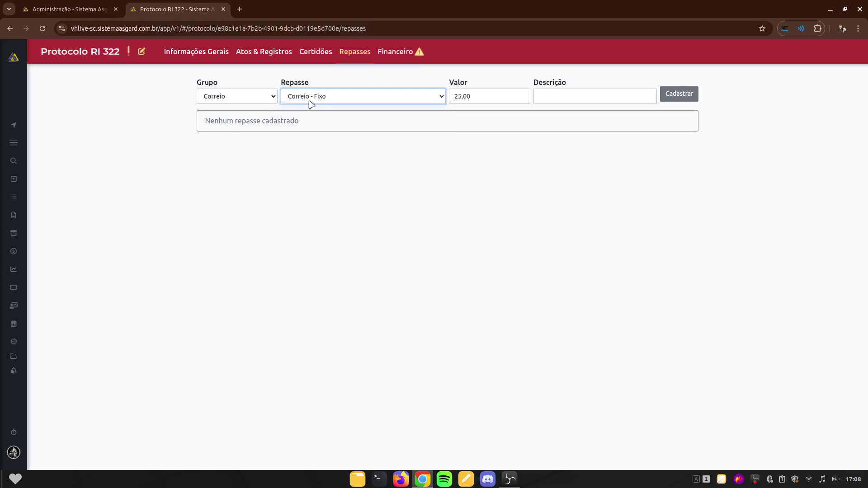
pyautogui.click(78, 5)
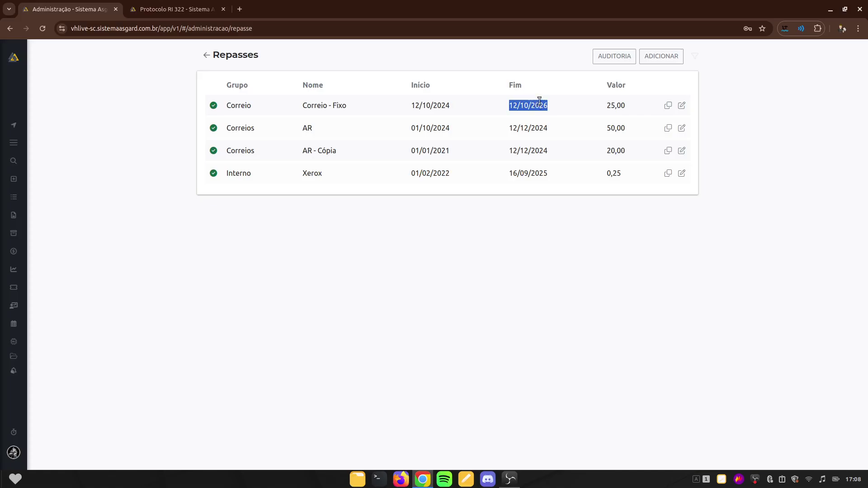
pyautogui.click(546, 235)
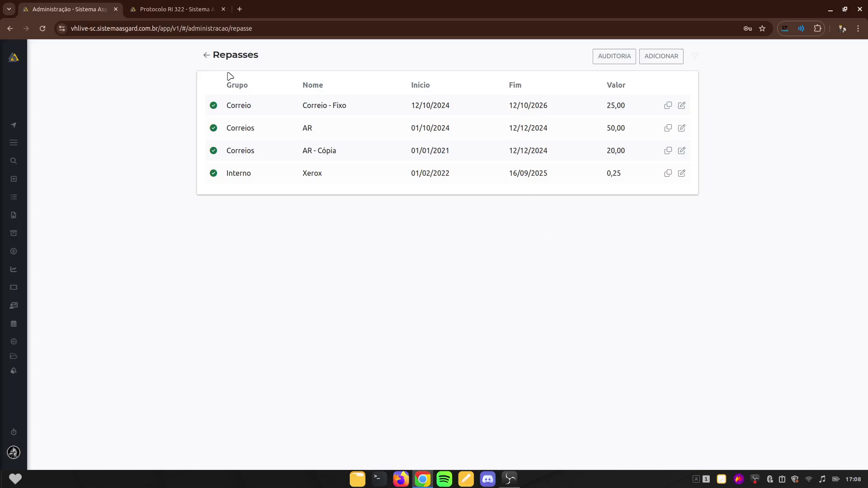
# Open the Feriados registry in the administration area and inspect the Natal record's date and recurrence, returning to the list without changes
pyautogui.click(208, 54)
pyautogui.scroll(-1, 551, 345)
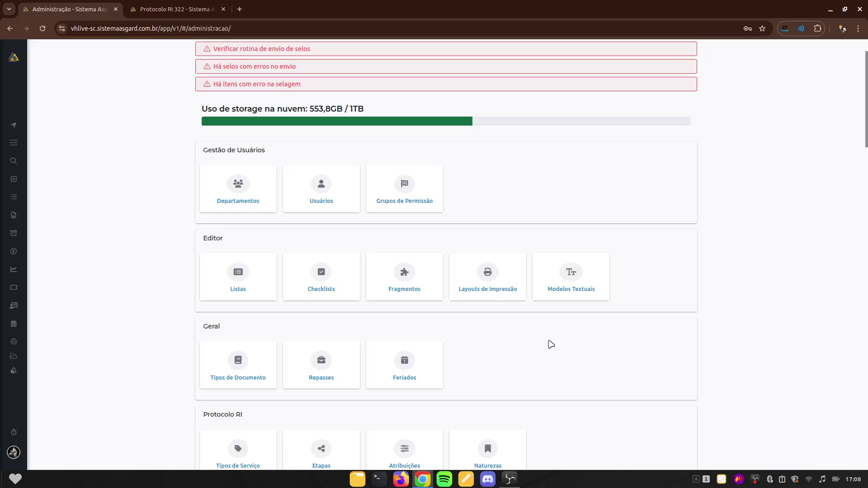
pyautogui.scroll(-2, 551, 344)
pyautogui.scroll(1, 545, 339)
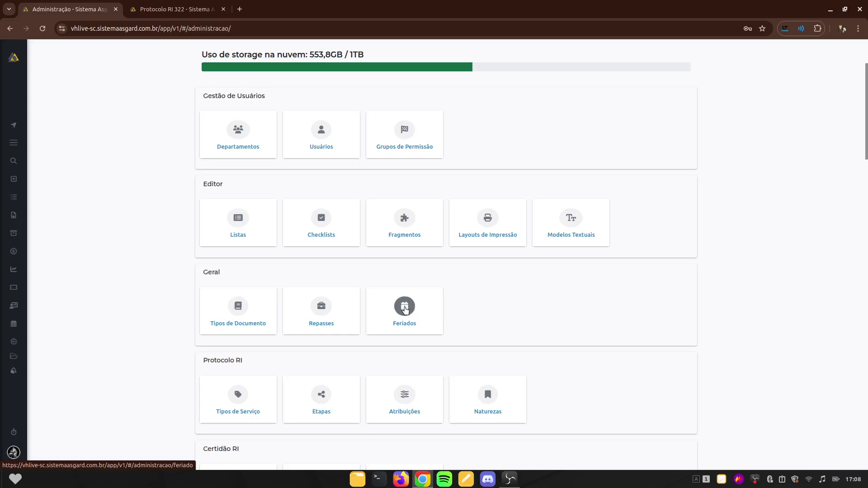
pyautogui.click(404, 310)
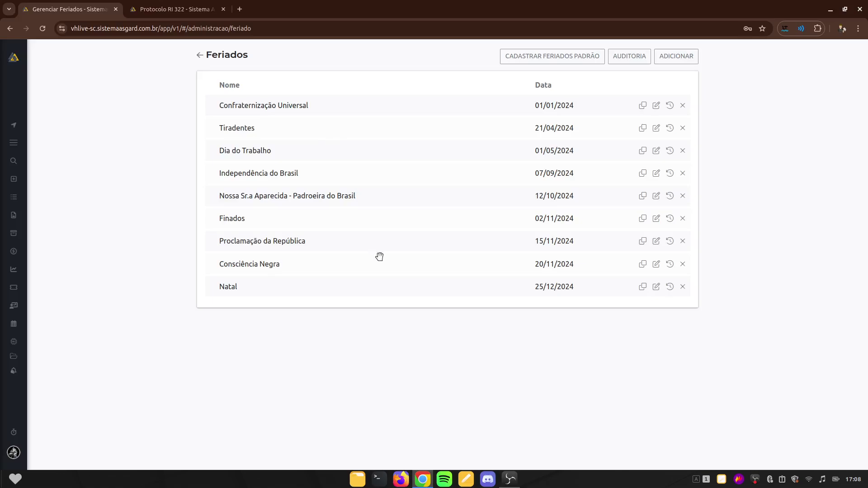
pyautogui.hotkey('alt', 'Tab')
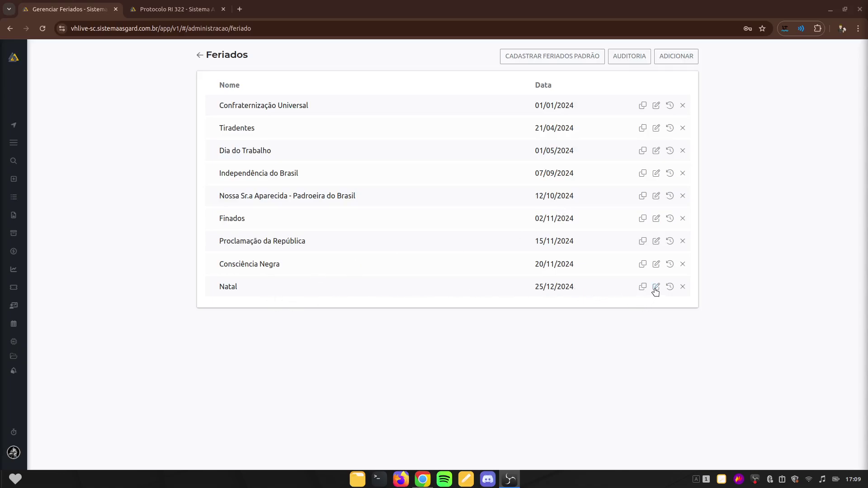
pyautogui.click(656, 287)
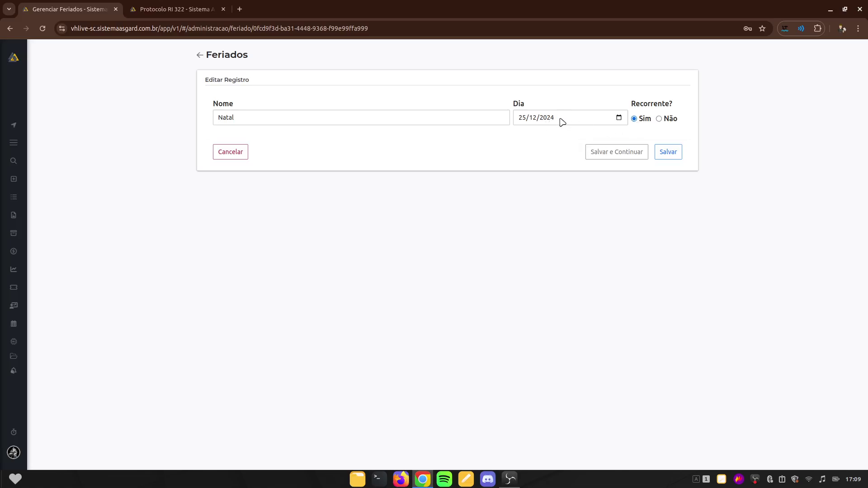
pyautogui.click(200, 55)
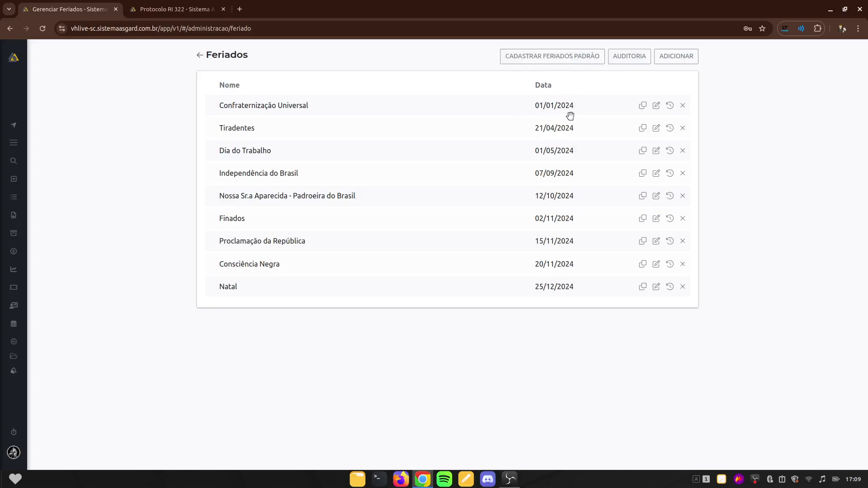
# Register the default holidays for the year 2025 in Feriados and review the resulting list
pyautogui.click(542, 58)
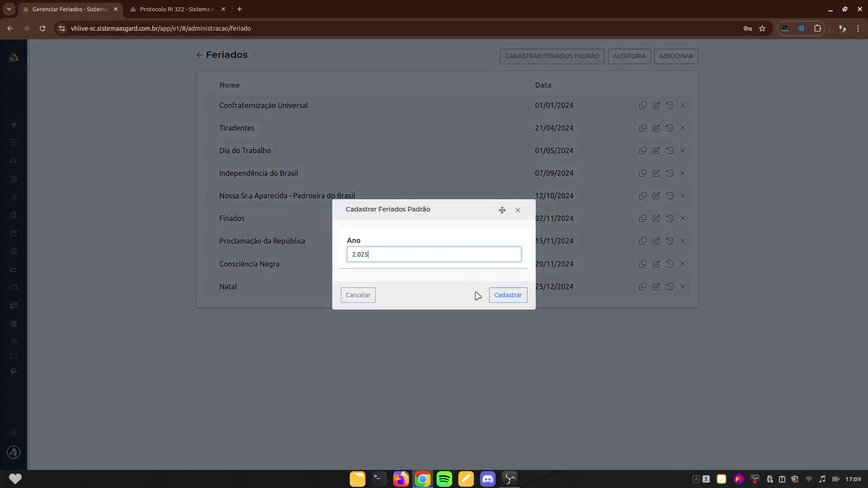
pyautogui.moveTo(352, 255); pyautogui.dragTo(377, 257)
pyautogui.click(504, 296)
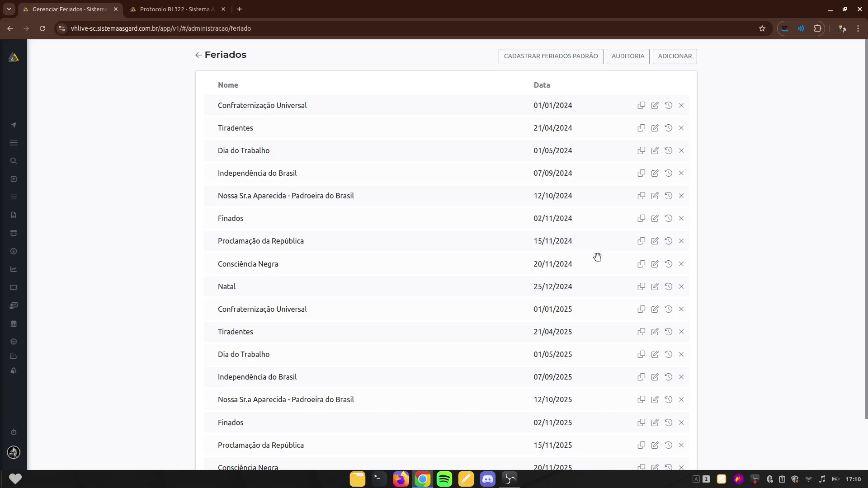
pyautogui.scroll(-2, 565, 269)
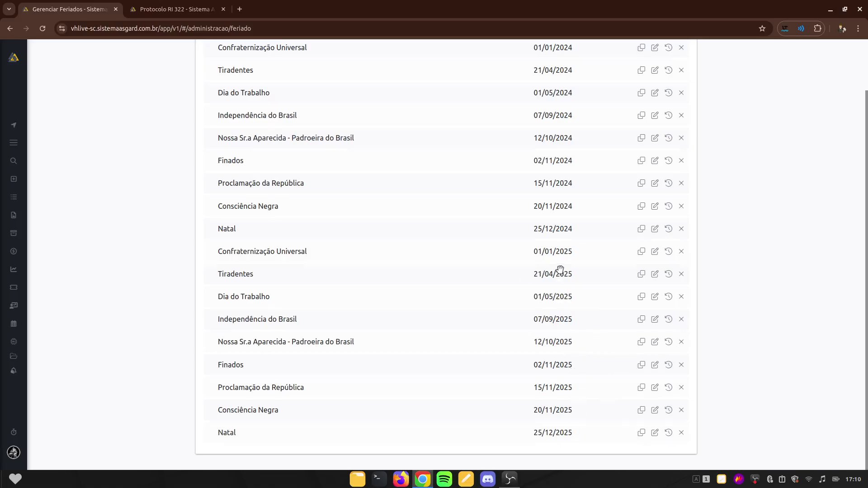
pyautogui.scroll(2, 560, 270)
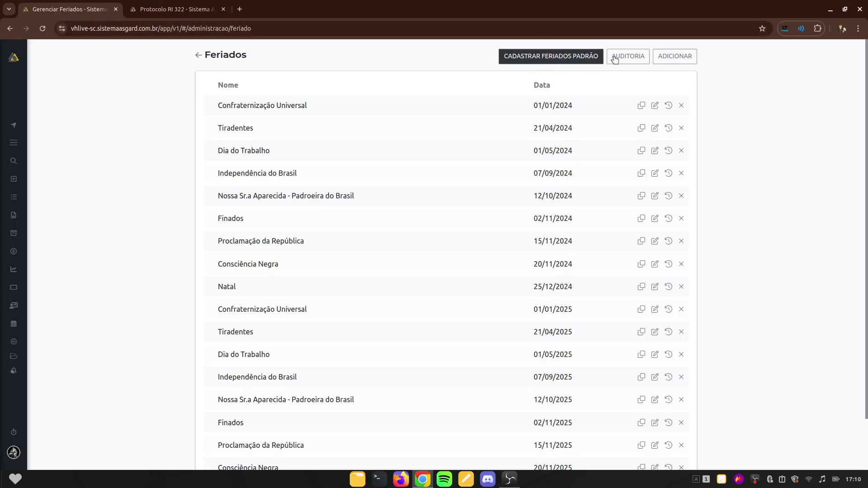
# Inspect the name, day and recurrence fields of a new Feriados record, leave it unsaved and review the holiday list
pyautogui.click(676, 58)
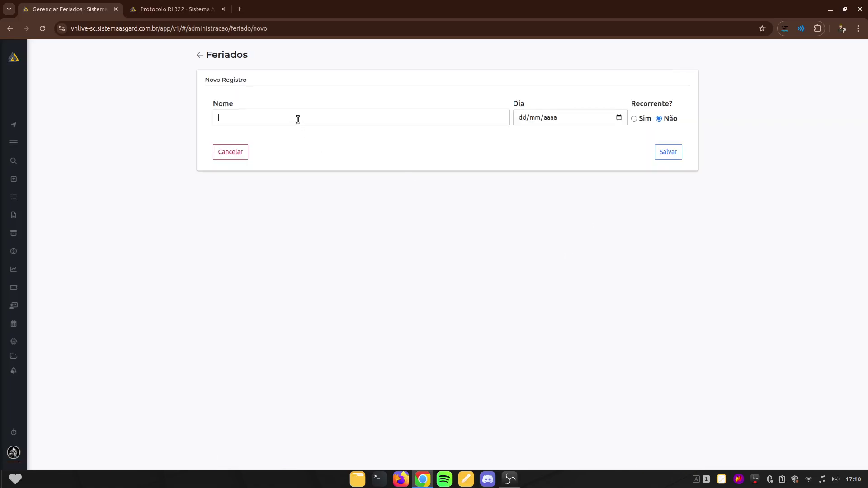
pyautogui.click(298, 119)
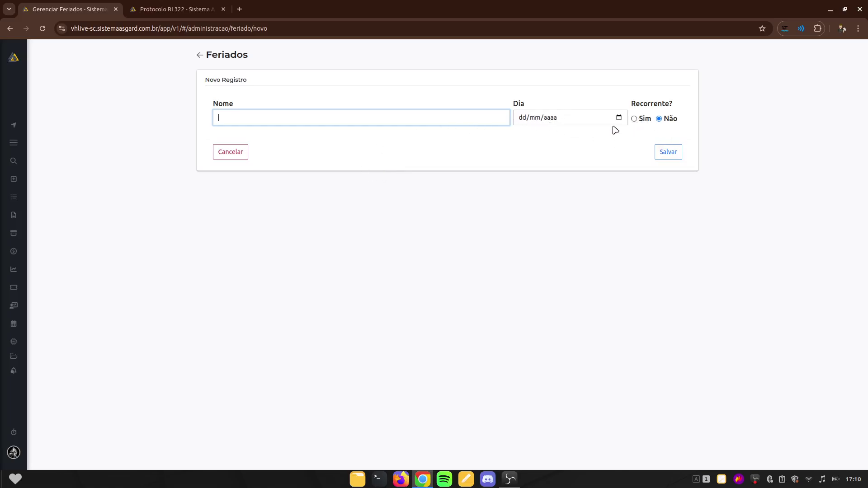
pyautogui.click(200, 55)
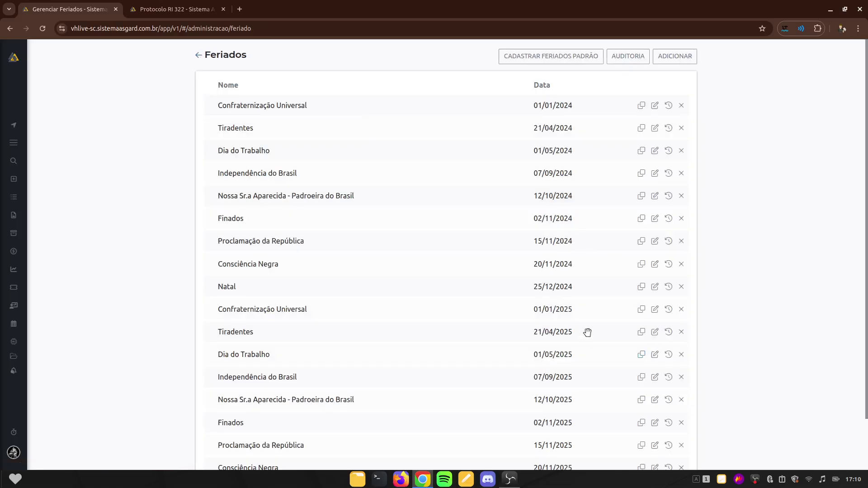
pyautogui.scroll(-2, 602, 385)
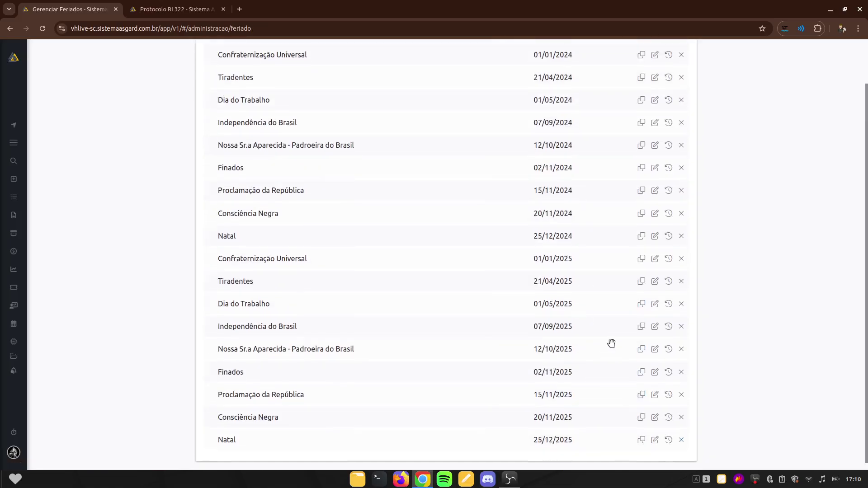
pyautogui.scroll(2, 612, 343)
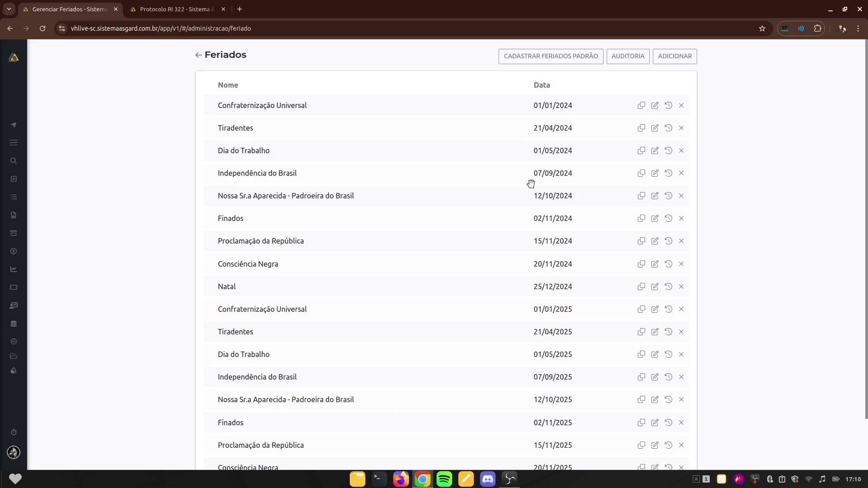
# Check the blank Feriados record form, leave it unsaved and return to the administration overview
pyautogui.click(679, 59)
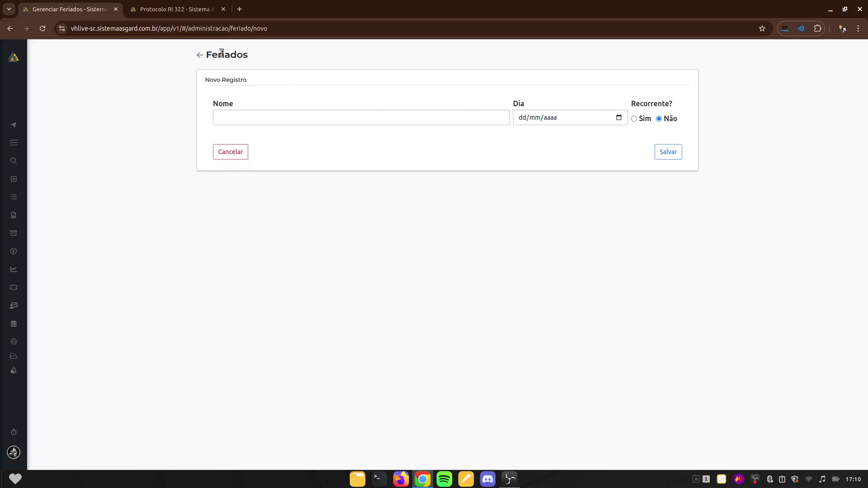
pyautogui.click(200, 56)
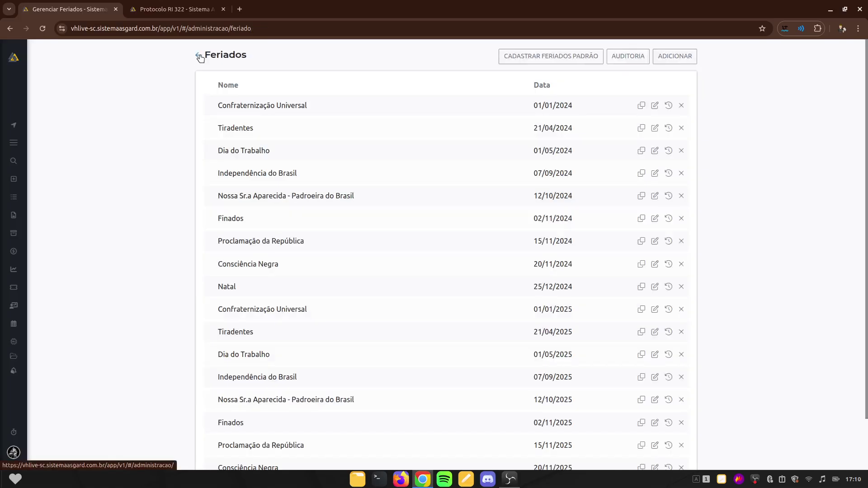
pyautogui.click(199, 56)
# Examine the administration sections for Protocolo and Certidão in RI, RTD and RCPJ, comparing the registries each one offers
pyautogui.scroll(-6, 492, 268)
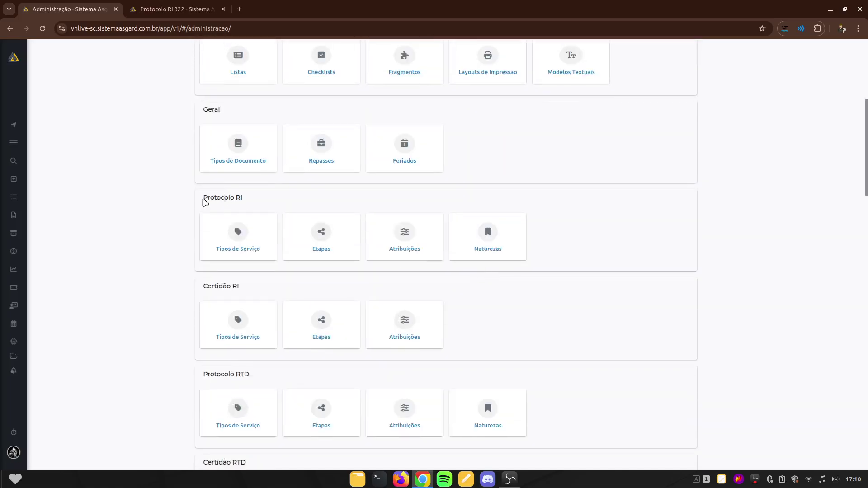
pyautogui.moveTo(205, 202); pyautogui.dragTo(253, 202)
pyautogui.click(268, 201)
pyautogui.scroll(-2, 264, 200)
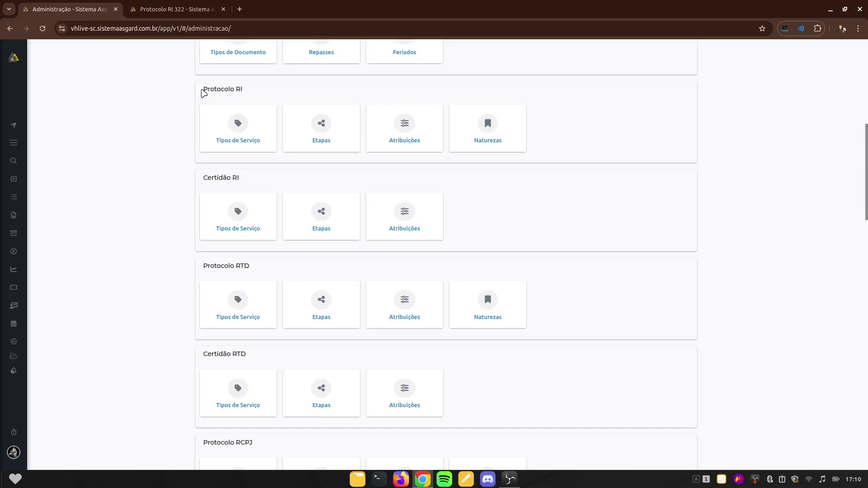
pyautogui.moveTo(204, 93); pyautogui.dragTo(248, 90)
pyautogui.moveTo(201, 182); pyautogui.dragTo(245, 179)
pyautogui.moveTo(205, 268); pyautogui.dragTo(249, 269)
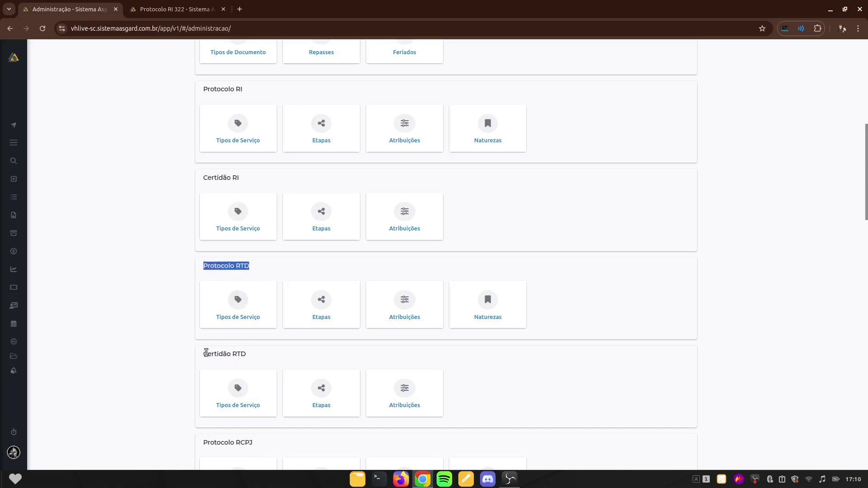
pyautogui.moveTo(204, 354); pyautogui.dragTo(250, 360)
pyautogui.scroll(-3, 250, 360)
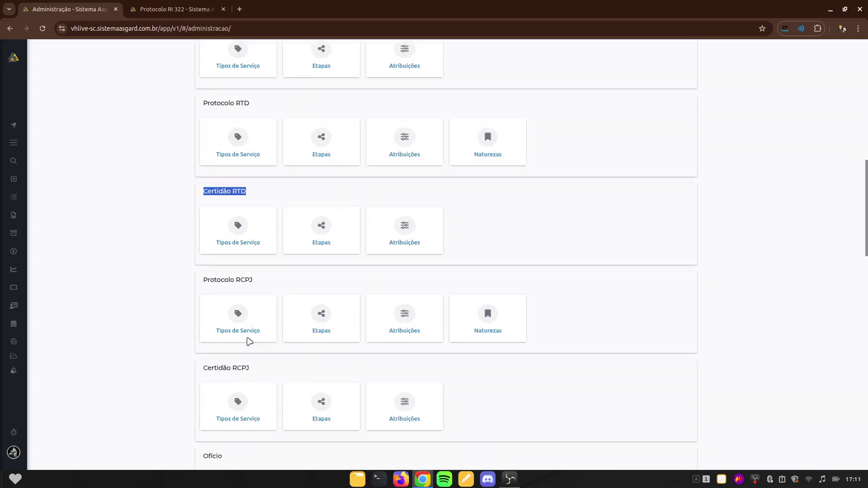
pyautogui.moveTo(210, 280); pyautogui.dragTo(259, 286)
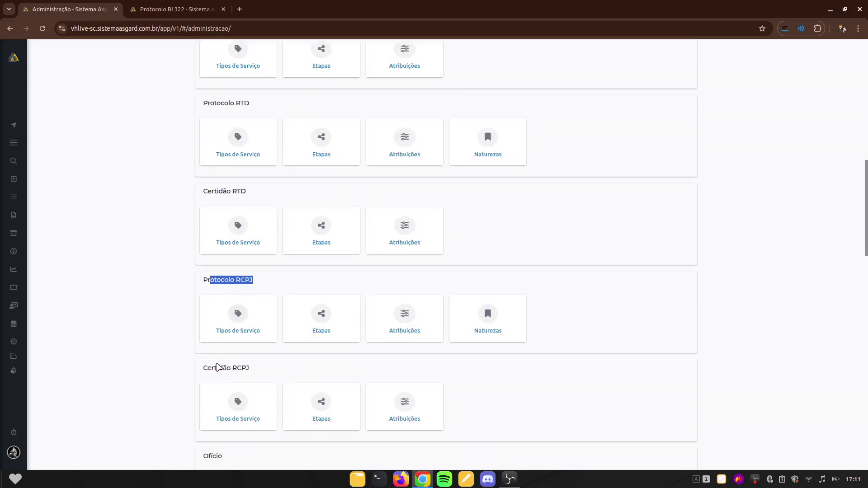
pyautogui.moveTo(212, 367); pyautogui.dragTo(272, 376)
pyautogui.click(167, 303)
pyautogui.scroll(5, 206, 265)
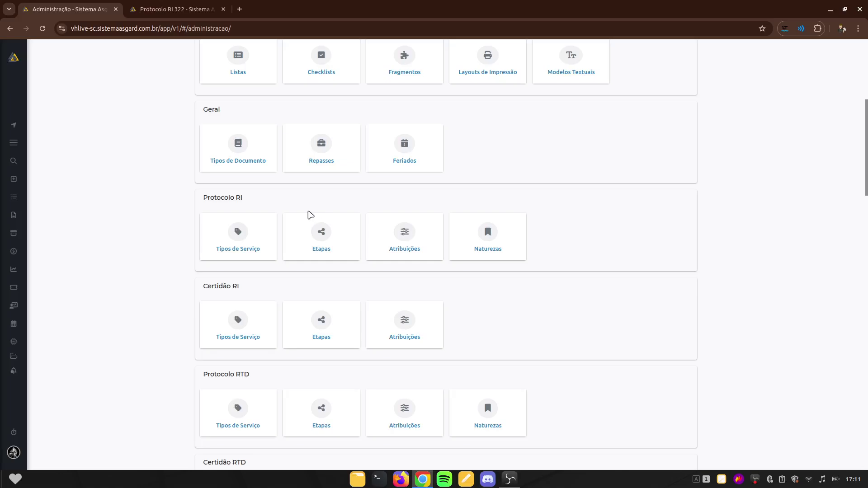
# Open the Tipos de Serviço registry of Protocolo RI and review the full list of service types
pyautogui.moveTo(209, 197); pyautogui.dragTo(256, 200)
pyautogui.click(260, 199)
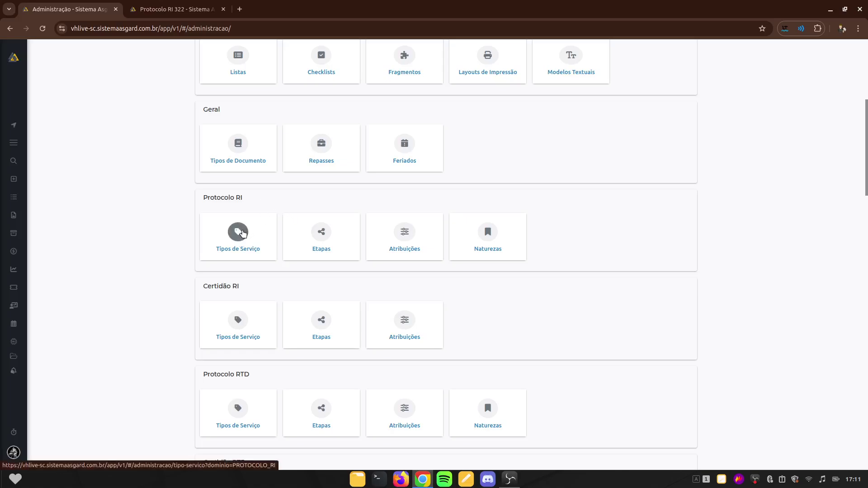
pyautogui.click(240, 234)
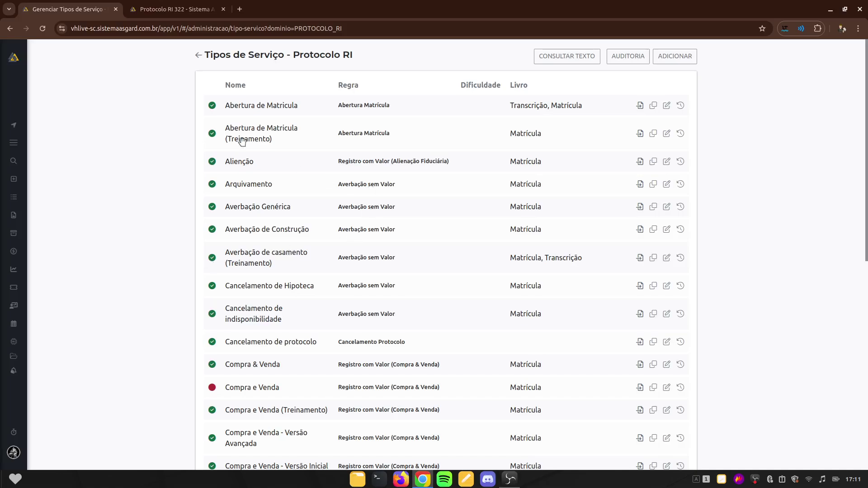
pyautogui.scroll(-9, 314, 217)
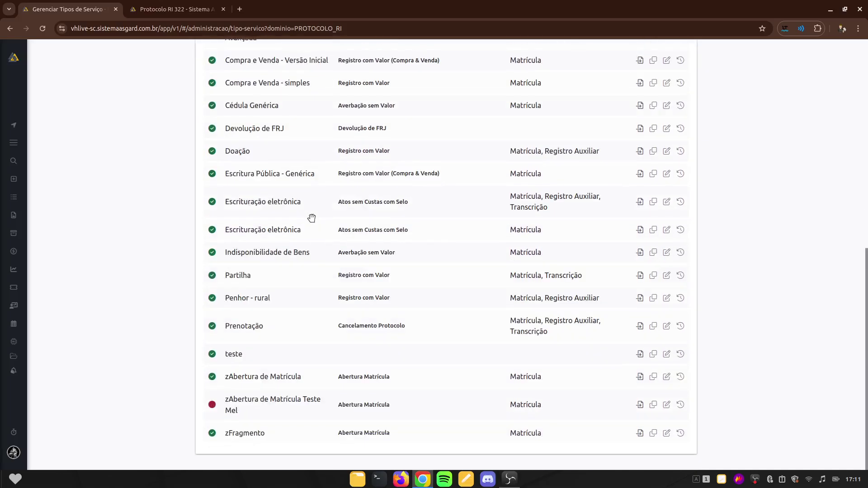
pyautogui.scroll(8, 293, 218)
pyautogui.scroll(1, 294, 217)
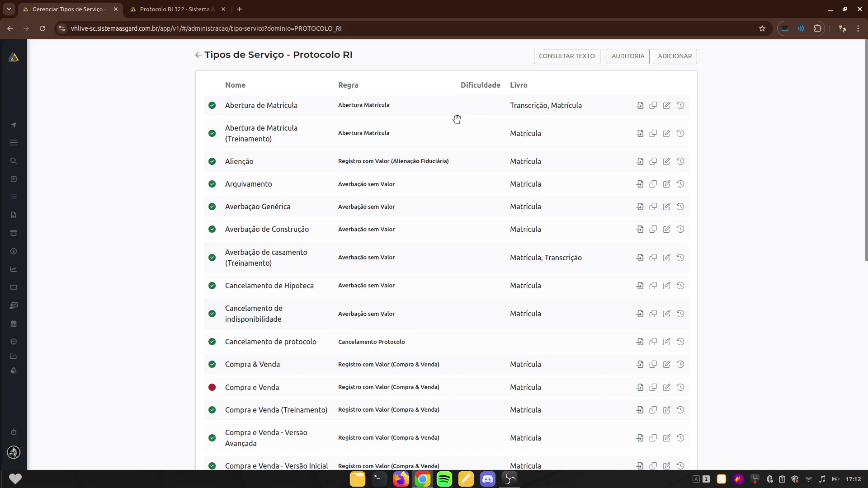
# Examine all fields of a new Protocolo RI service type record, then return to the list without saving
pyautogui.click(688, 57)
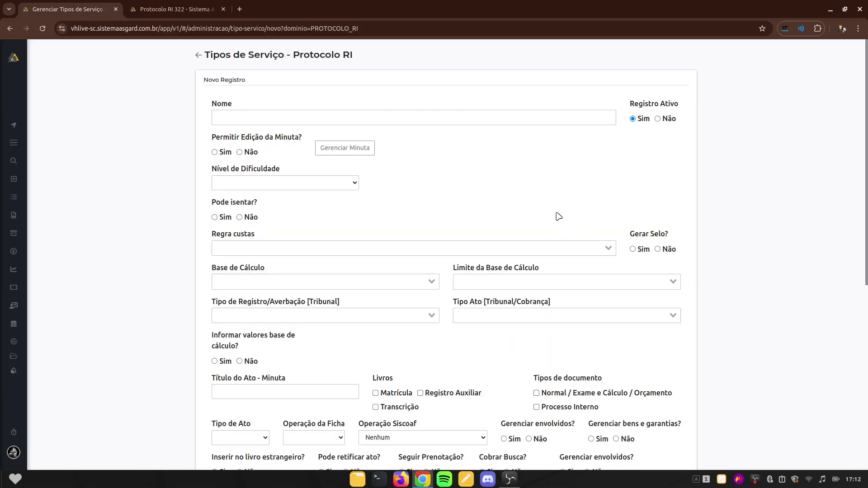
pyautogui.scroll(-7, 459, 251)
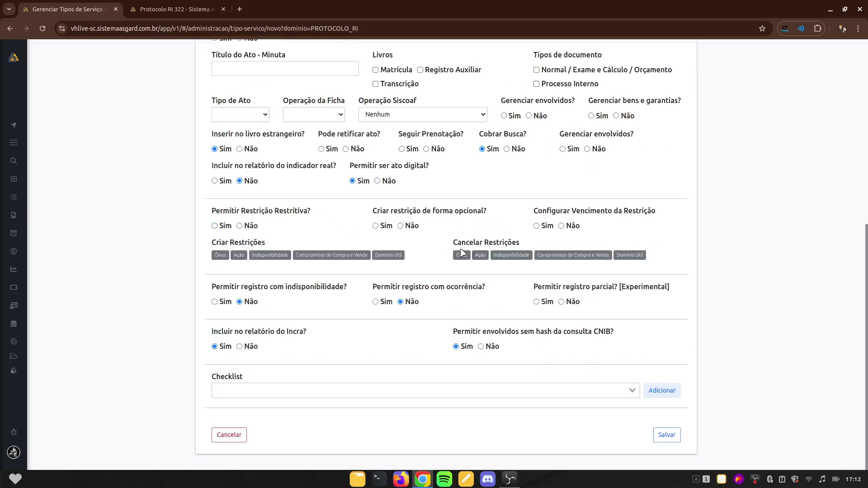
pyautogui.scroll(3, 462, 252)
pyautogui.scroll(1, 454, 255)
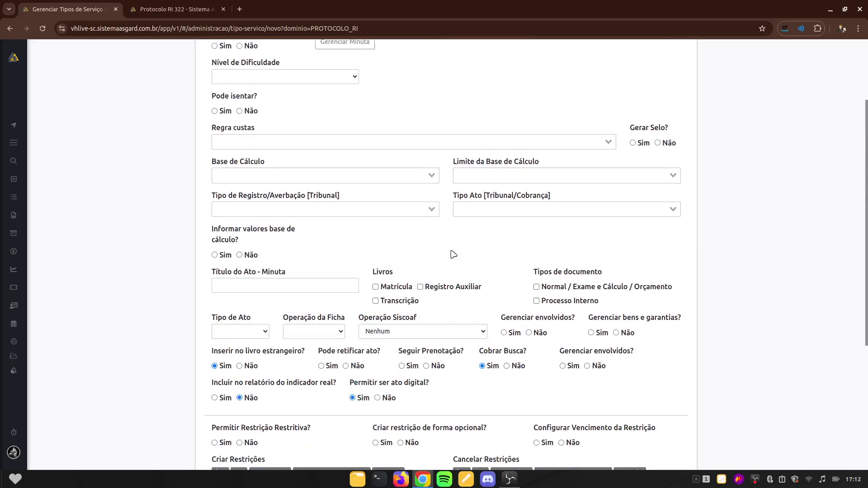
pyautogui.scroll(2, 450, 252)
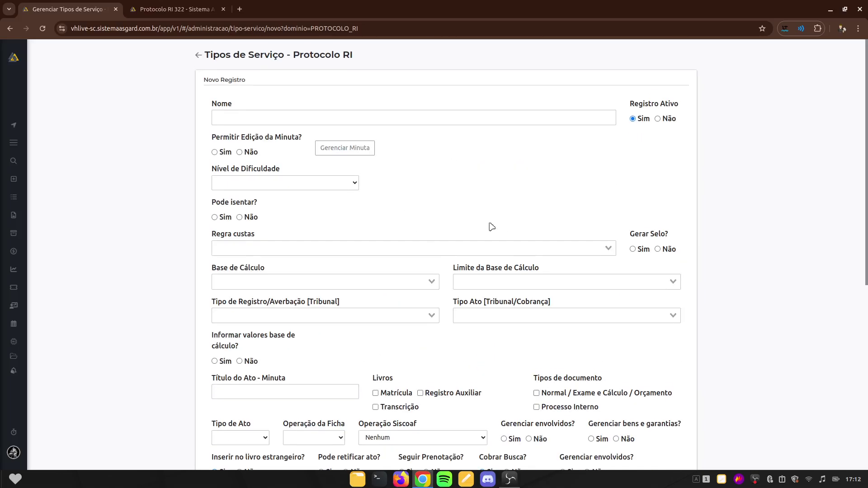
pyautogui.scroll(-6, 471, 303)
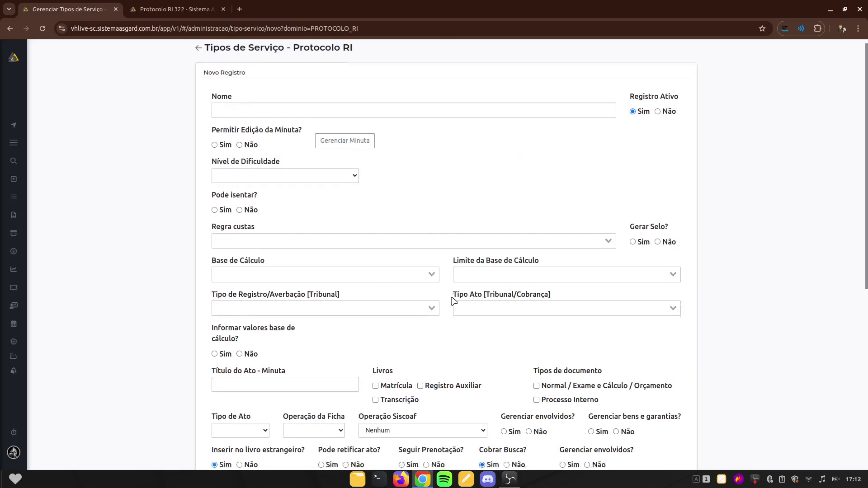
pyautogui.scroll(8, 474, 306)
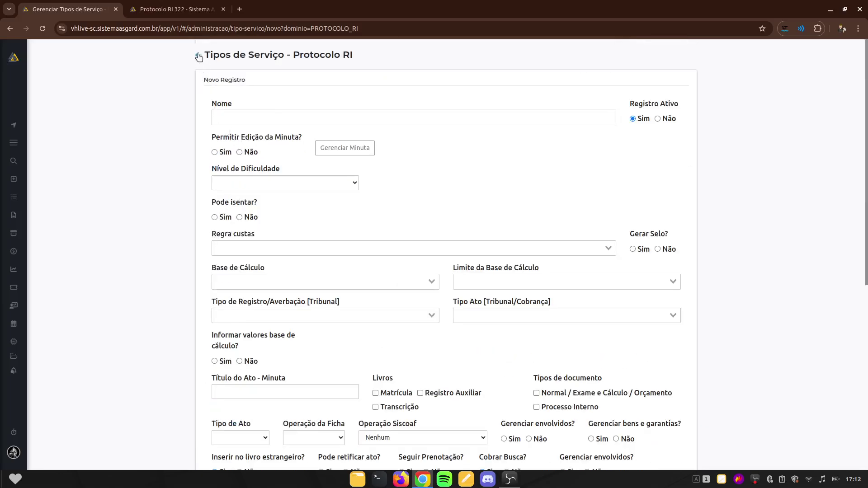
pyautogui.click(198, 55)
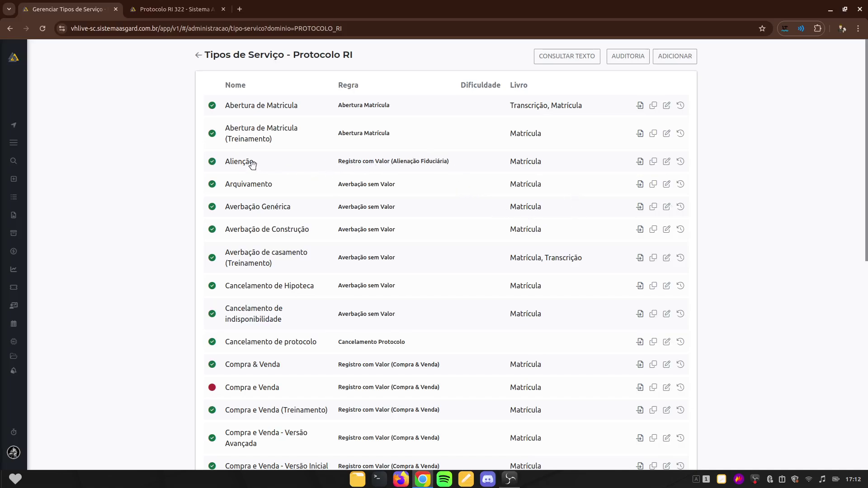
# Duplicate the Alienção service type as a new record and review its prefilled settings through to the checklist
pyautogui.moveTo(224, 162); pyautogui.dragTo(255, 164)
pyautogui.click(756, 178)
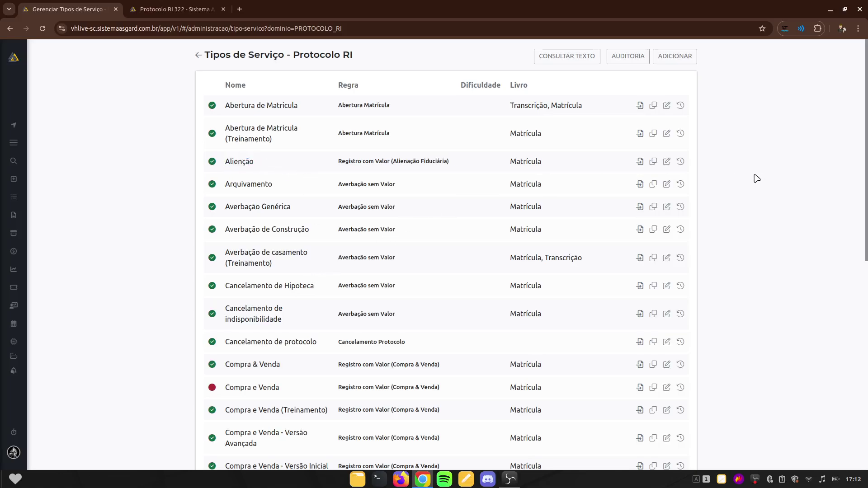
pyautogui.click(653, 163)
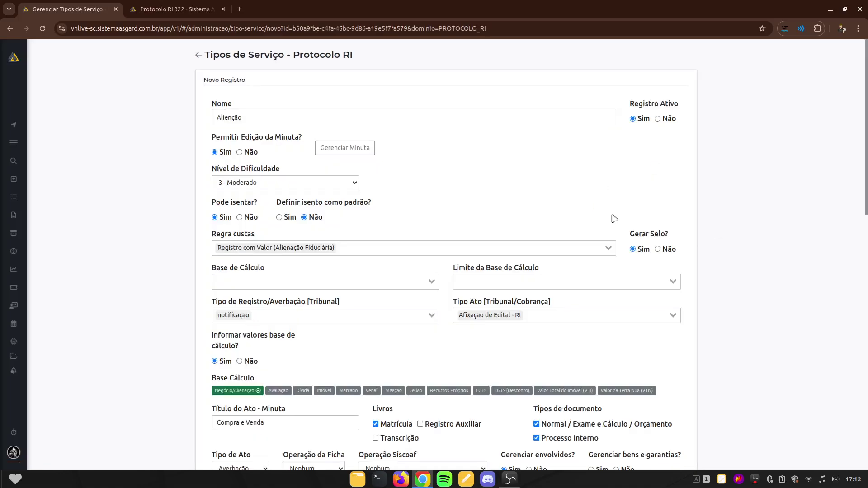
pyautogui.scroll(-1, 379, 149)
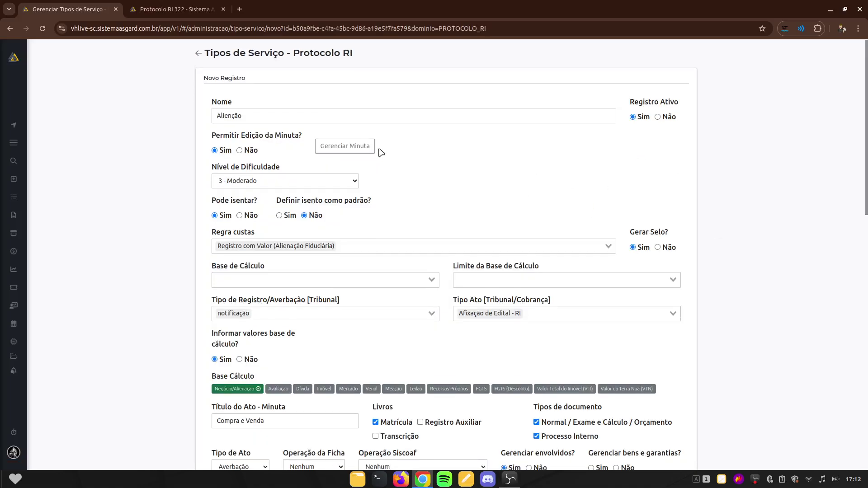
pyautogui.scroll(-10, 382, 152)
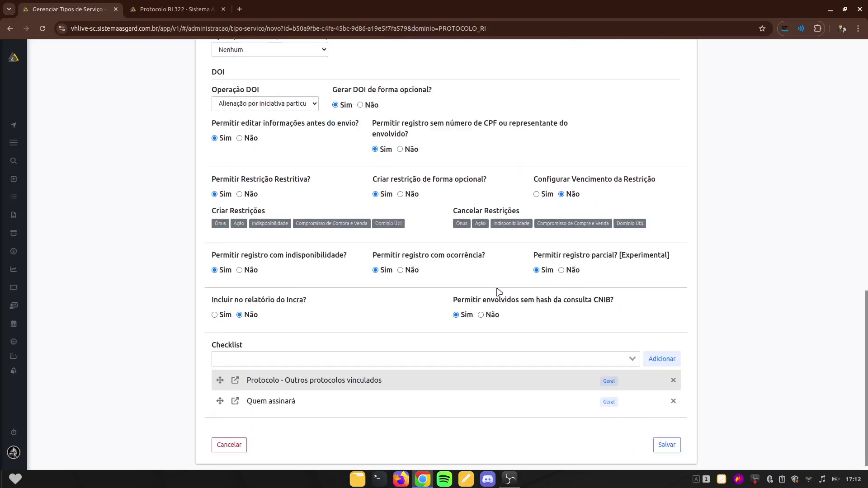
pyautogui.scroll(15, 486, 296)
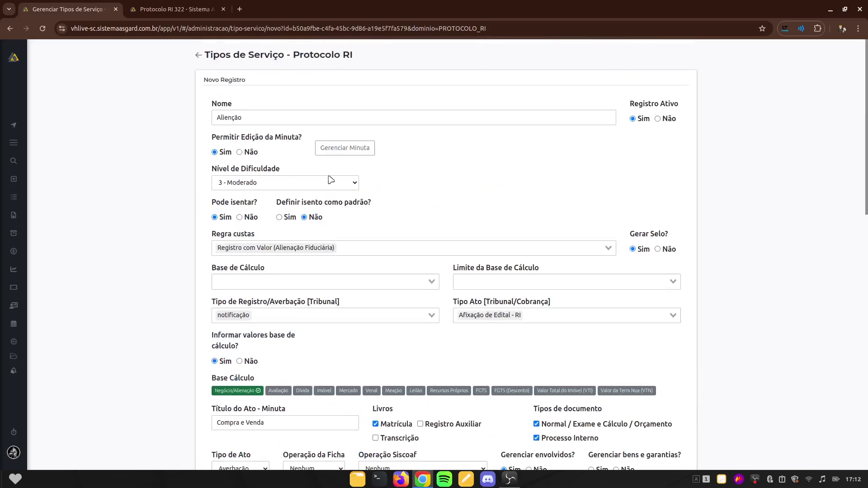
# Replace the duplicated service type's name with Teste
pyautogui.moveTo(270, 117); pyautogui.dragTo(197, 123)
pyautogui.press('BackSpace')
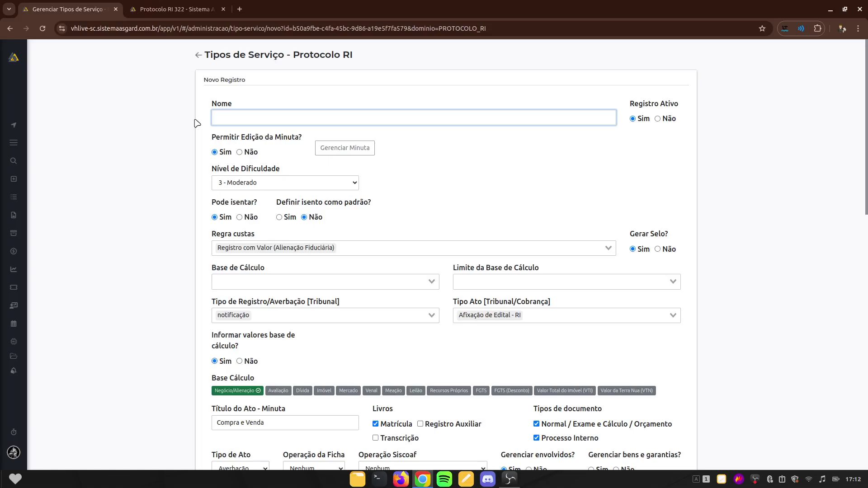
pyautogui.write('Teste')
pyautogui.doubleClick(227, 116)
pyautogui.click(458, 182)
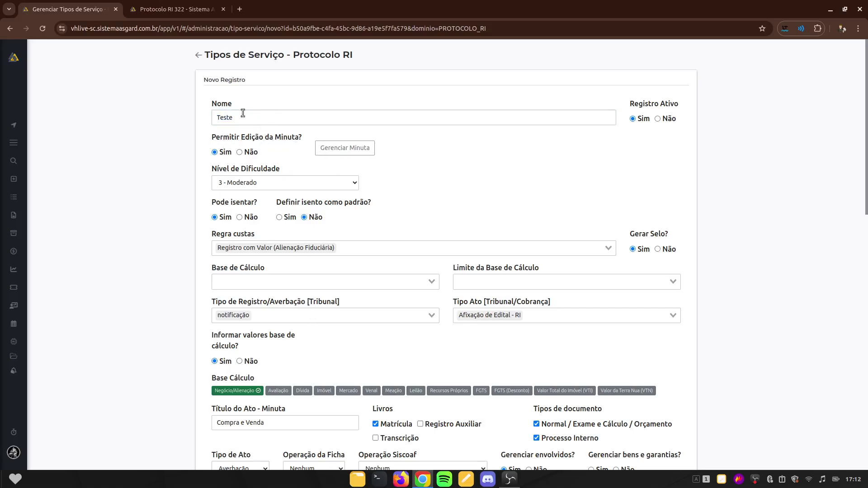
# In Protocolo RI 322, open act R.6 Compra e Venda - Versão Inicial and compare its Edição de minuta section with the service type form
pyautogui.click(199, 9)
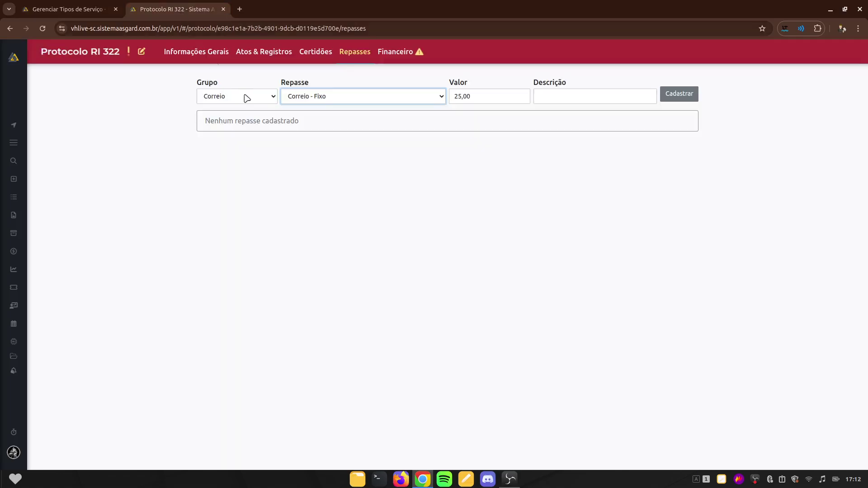
pyautogui.click(259, 52)
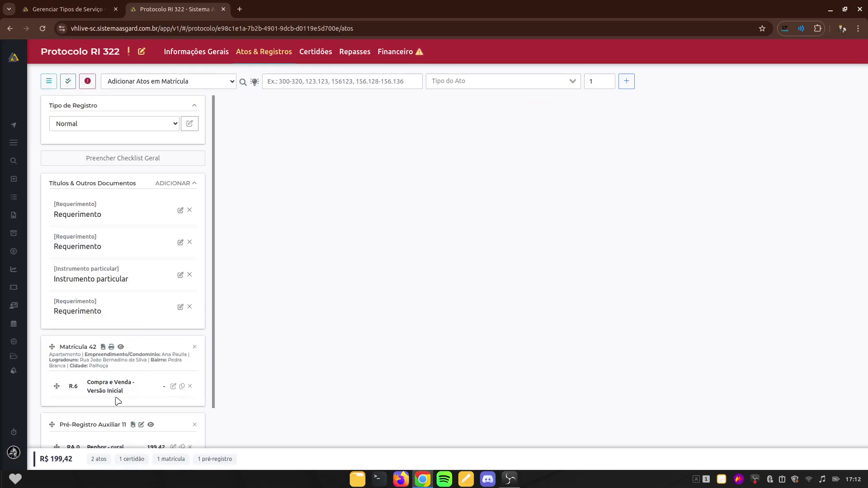
pyautogui.click(108, 389)
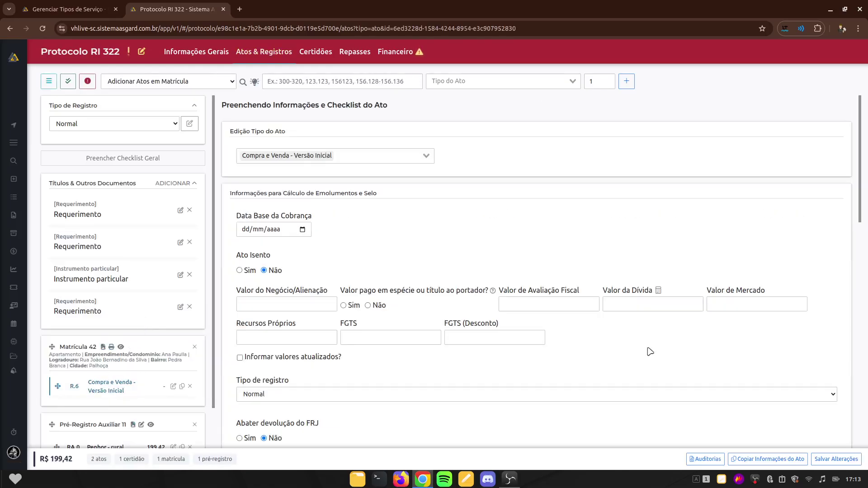
pyautogui.scroll(-10, 650, 351)
pyautogui.moveTo(229, 311); pyautogui.dragTo(299, 315)
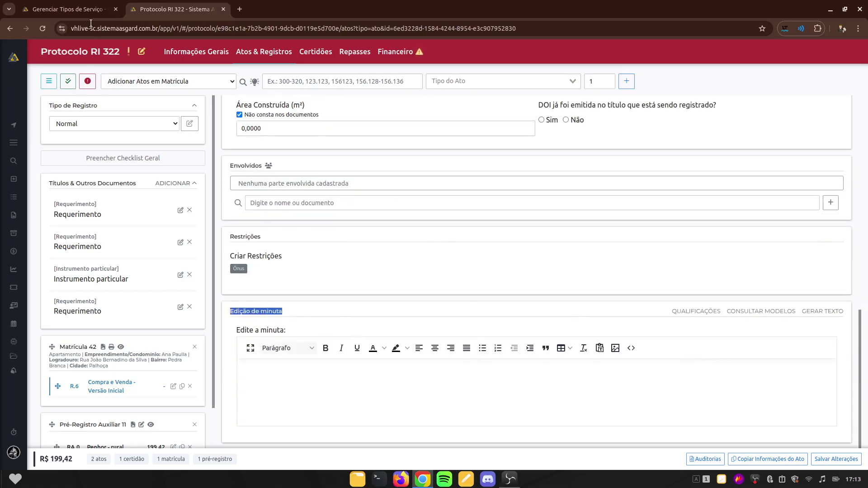
pyautogui.click(83, 9)
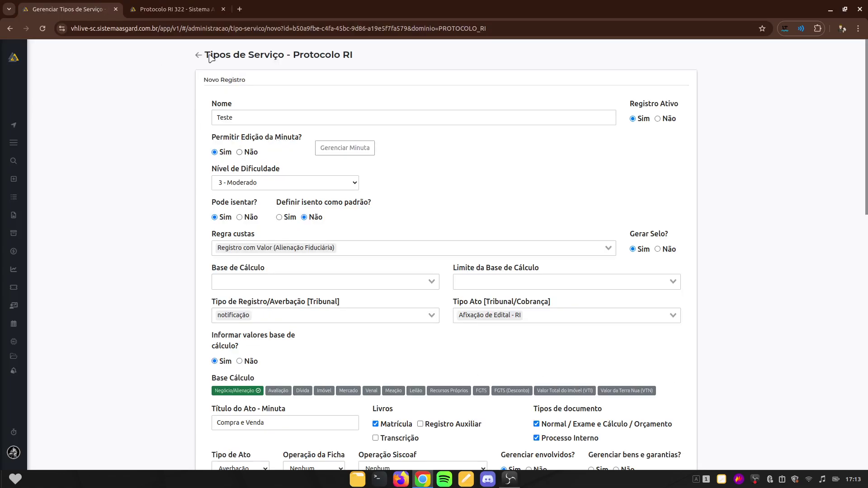
pyautogui.click(177, 9)
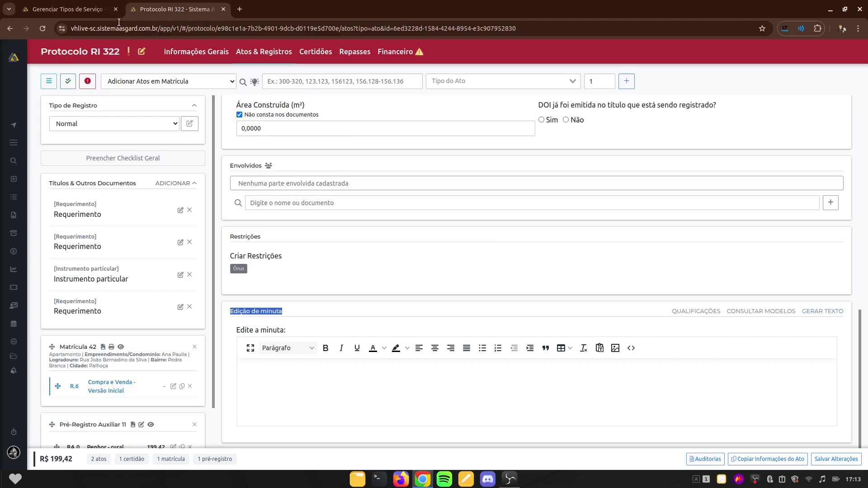
# Return to the Teste service type, open its minuta for editing and review the template's tags, variables and conditions
pyautogui.click(97, 9)
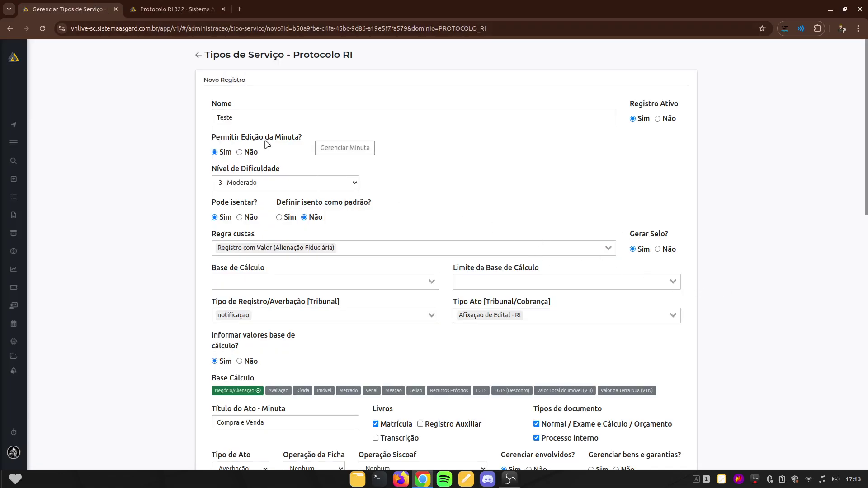
pyautogui.click(351, 153)
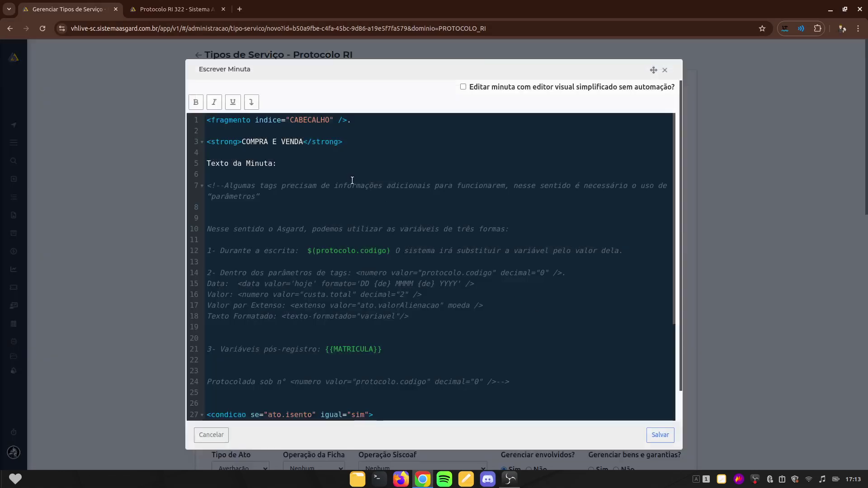
pyautogui.scroll(-5, 358, 194)
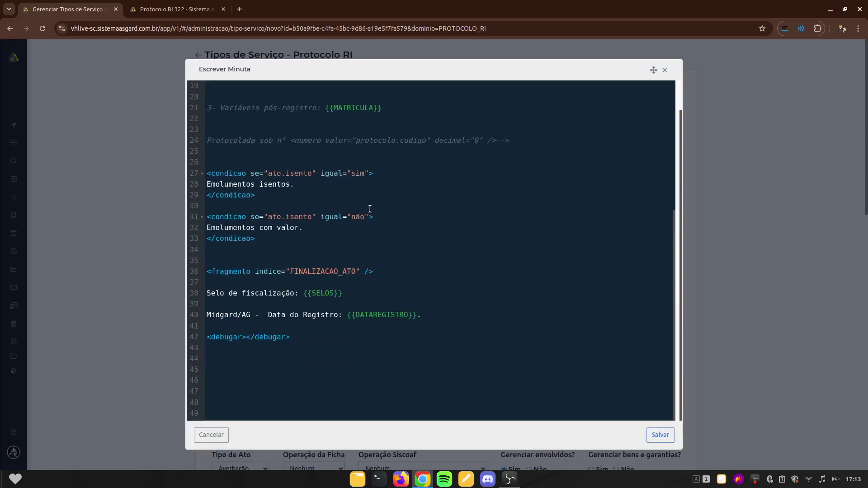
# In Protocolo RI 322, generate the minuta text for act R.6 Compra e Venda - Versão Inicial
pyautogui.click(181, 7)
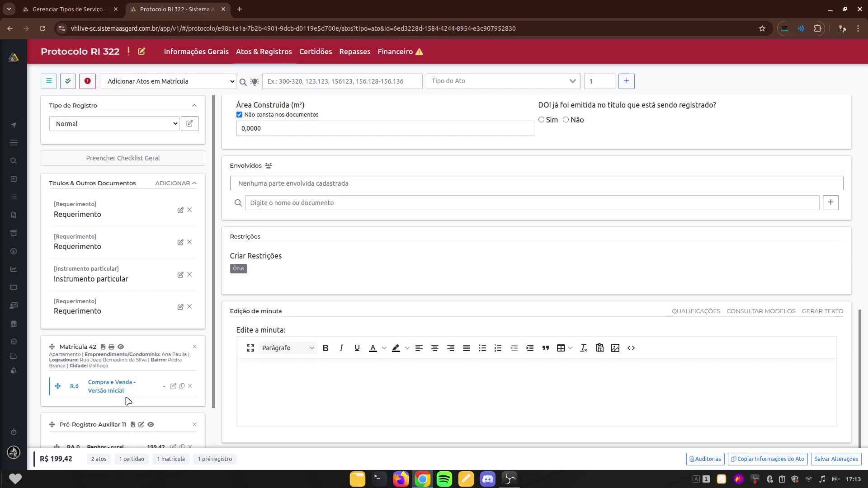
pyautogui.click(822, 311)
pyautogui.click(788, 327)
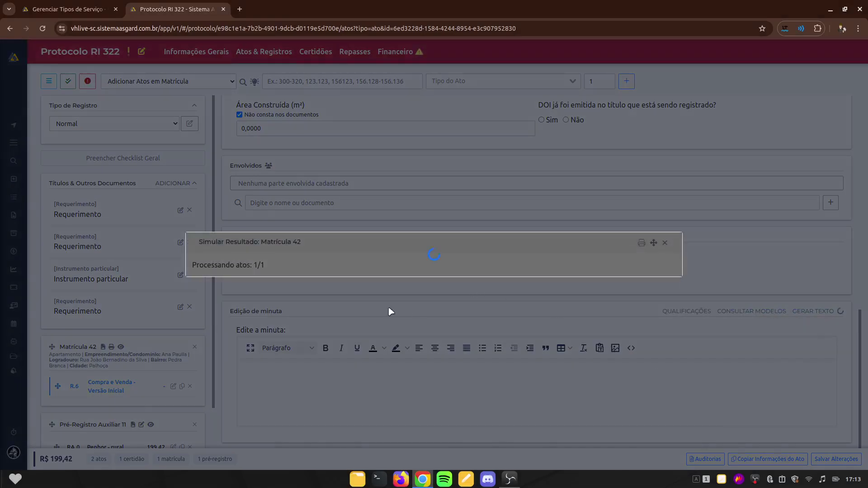
pyautogui.scroll(-2, 391, 373)
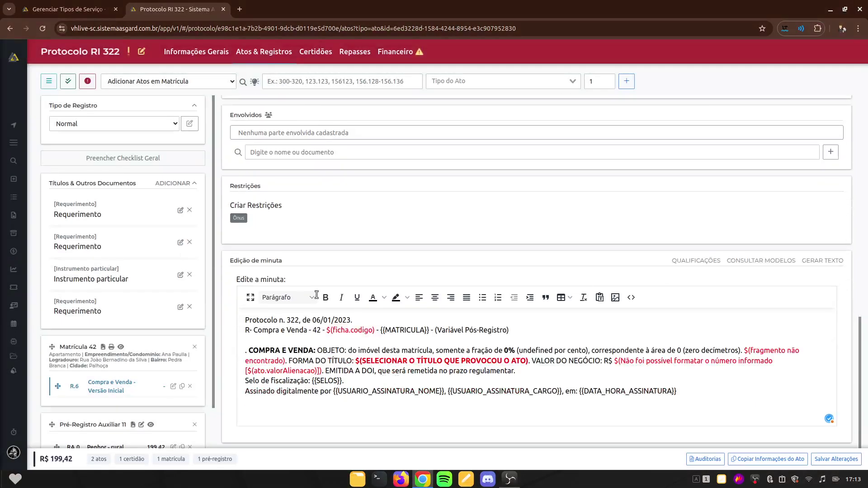
# Return to the Teste service type, view its minuta in the simplified visual editor without automation, and close the editor without saving
pyautogui.click(100, 6)
pyautogui.scroll(5, 325, 115)
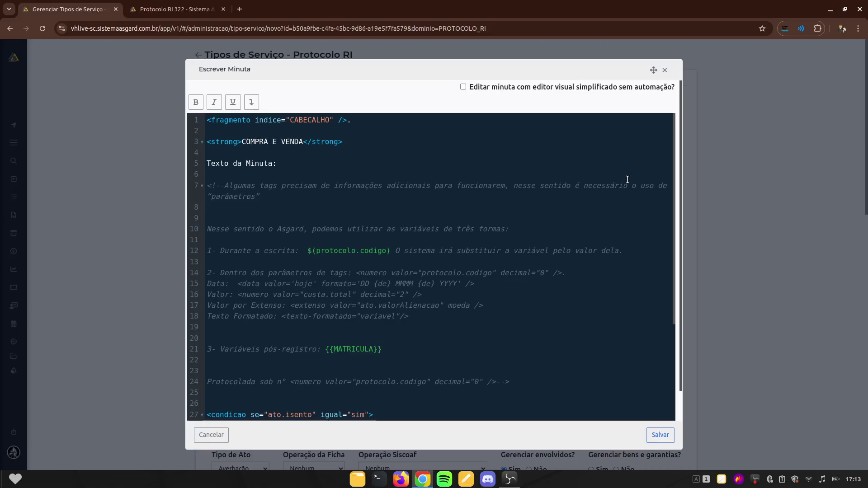
pyautogui.click(464, 86)
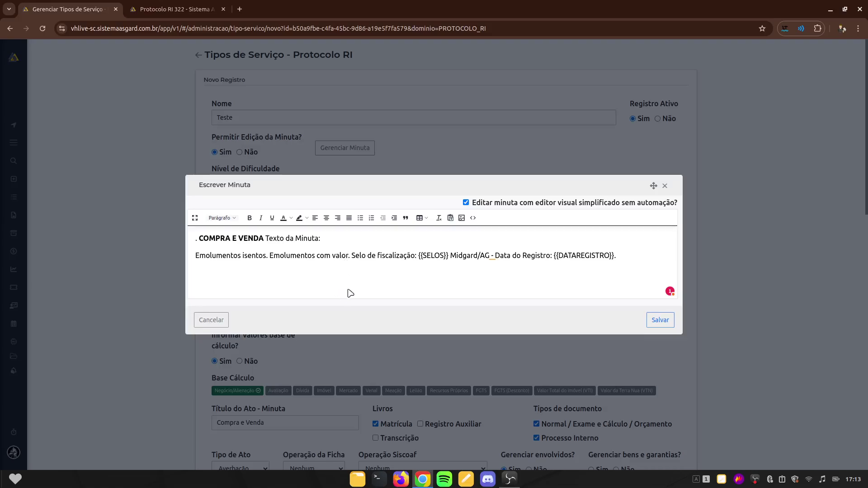
pyautogui.click(666, 187)
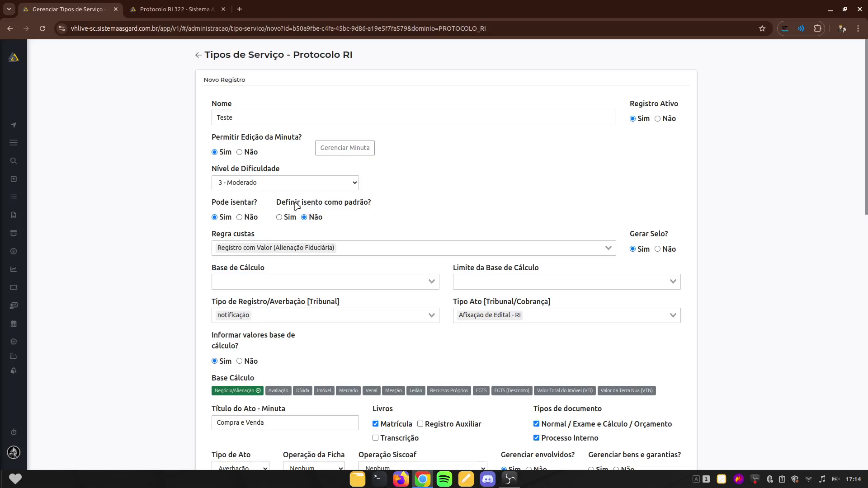
# Set the Teste service type as exempt by default, with 26 - LCe n. 755/19 - Art. 7º, VI - COHAB as the exemption reason
pyautogui.moveTo(291, 203); pyautogui.dragTo(353, 204)
pyautogui.click(407, 206)
pyautogui.click(280, 218)
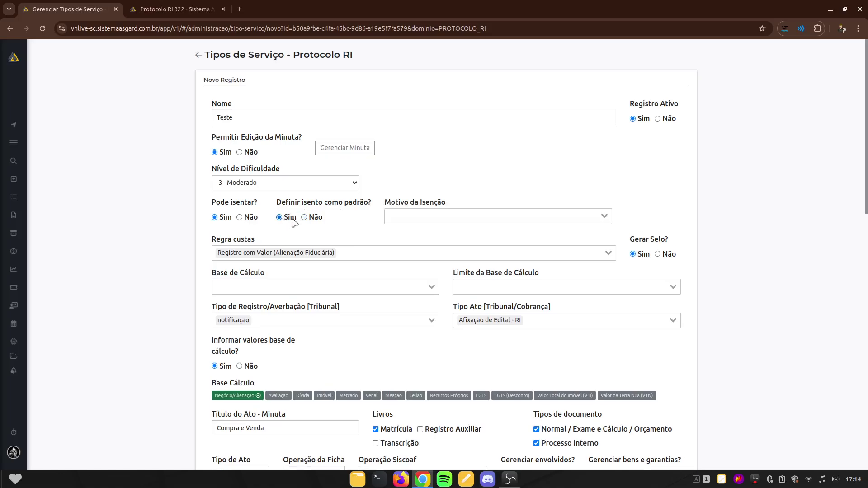
pyautogui.click(443, 218)
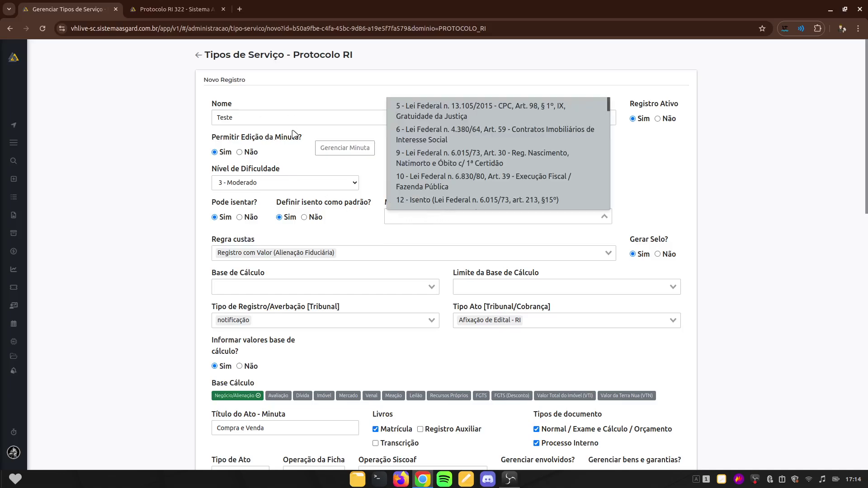
pyautogui.scroll(-2, 494, 145)
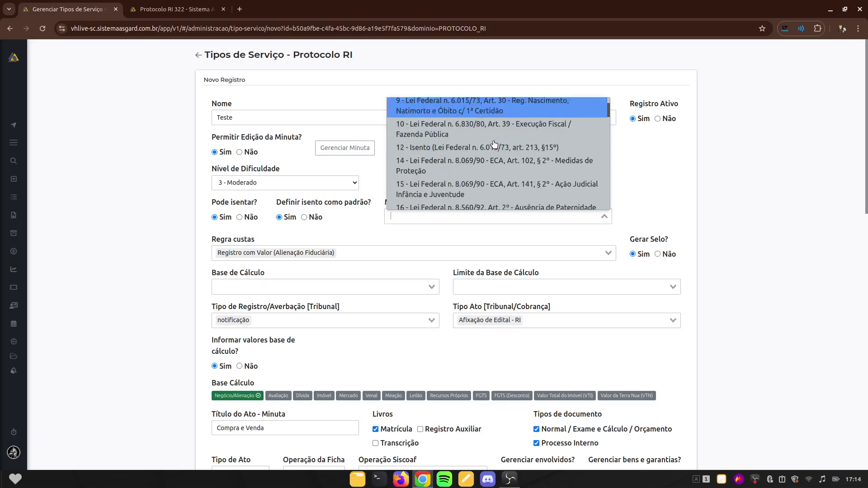
pyautogui.scroll(-6, 497, 149)
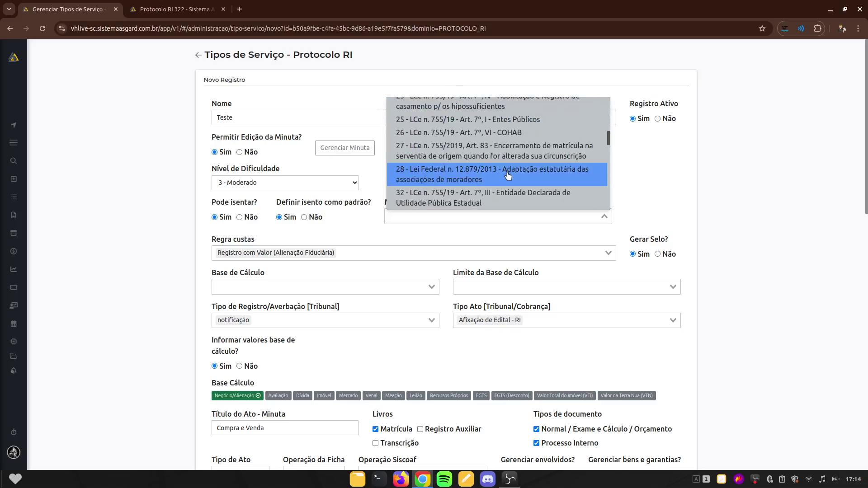
pyautogui.click(525, 136)
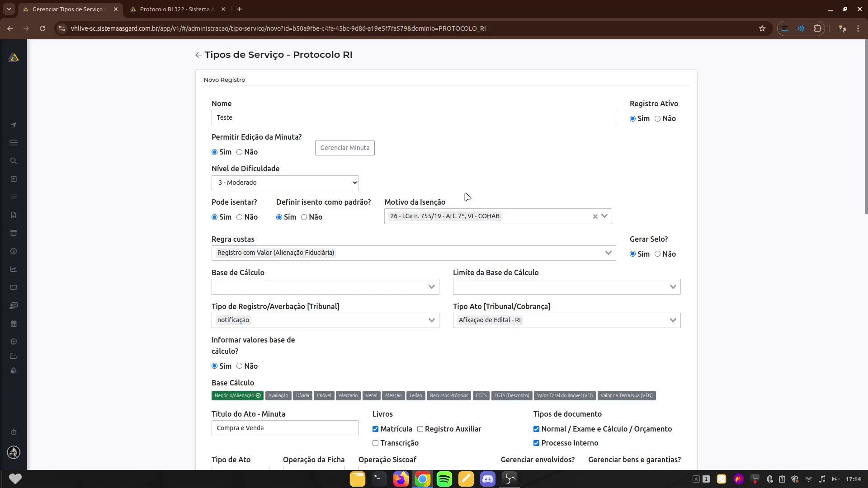
# Review the available Regra custas options and the tribunal classification fields of the Teste service type without changing them
pyautogui.scroll(-2, 398, 228)
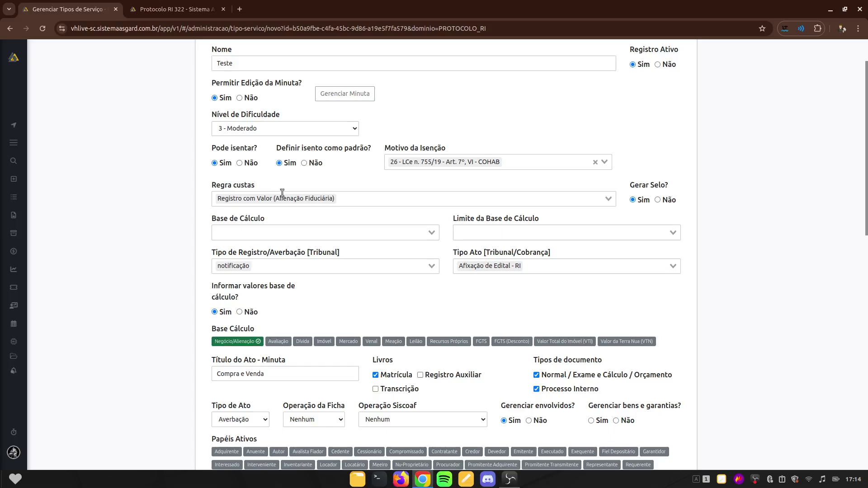
pyautogui.click(354, 203)
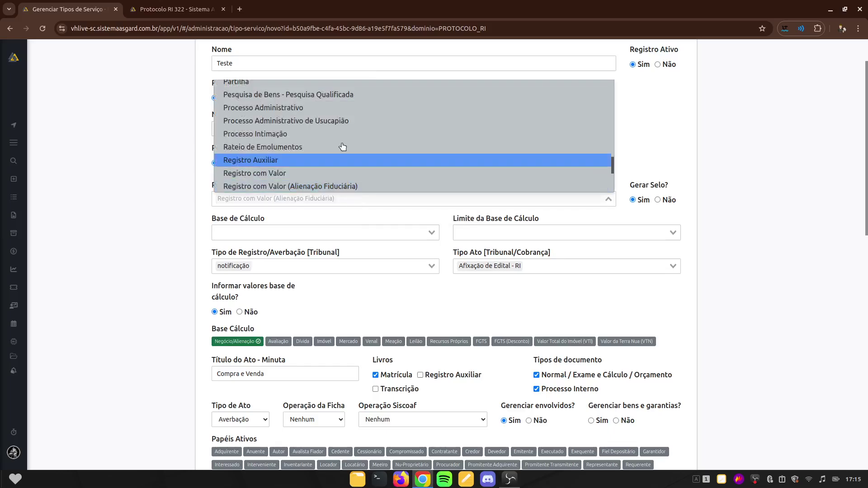
pyautogui.scroll(-3, 345, 145)
pyautogui.scroll(10, 343, 152)
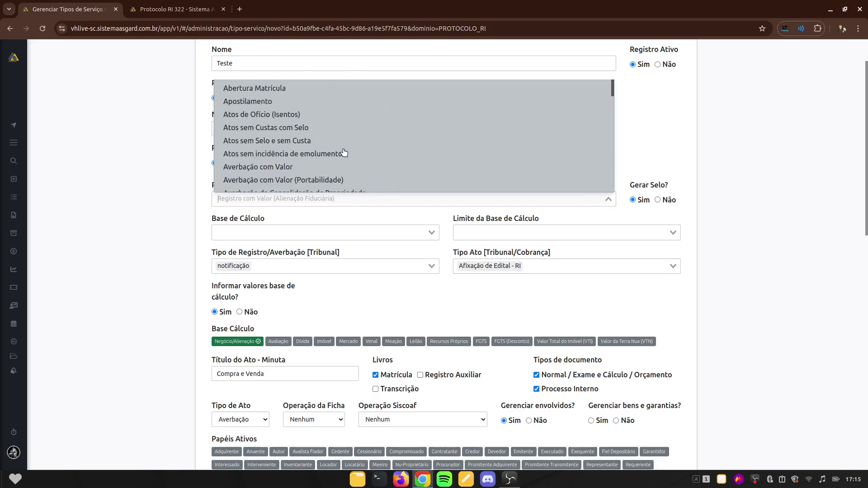
pyautogui.click(147, 167)
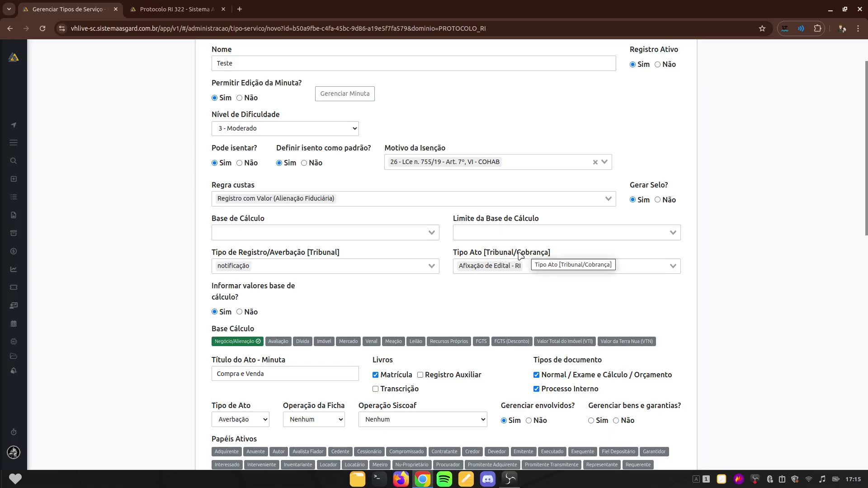
pyautogui.scroll(2, 330, 260)
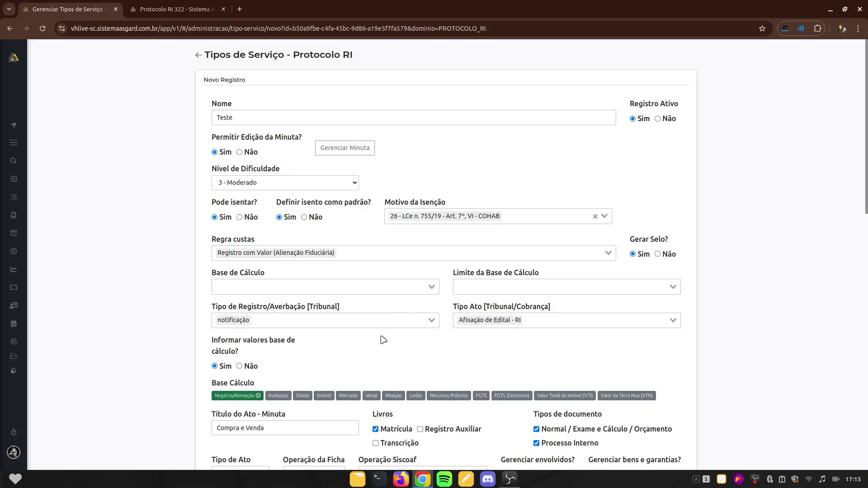
# Switch Informar valores base de cálculo to Não and back to Sim to compare the form with and without the Base Cálculo options
pyautogui.scroll(-3, 380, 338)
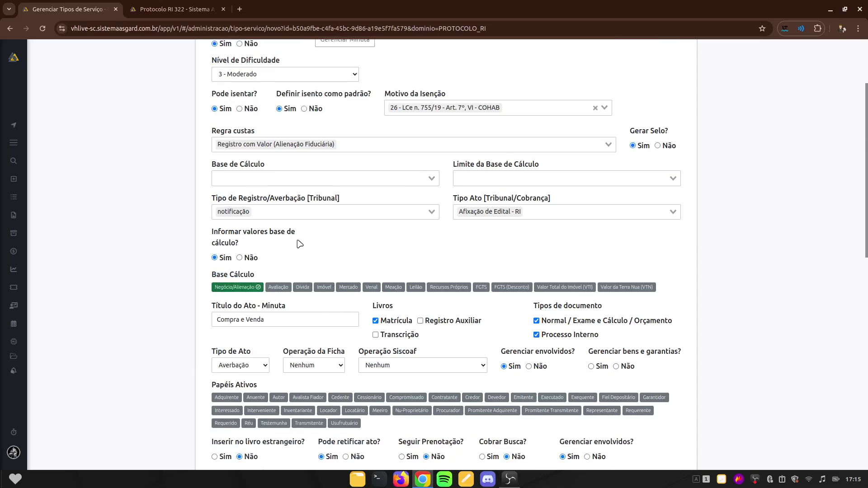
pyautogui.click(240, 258)
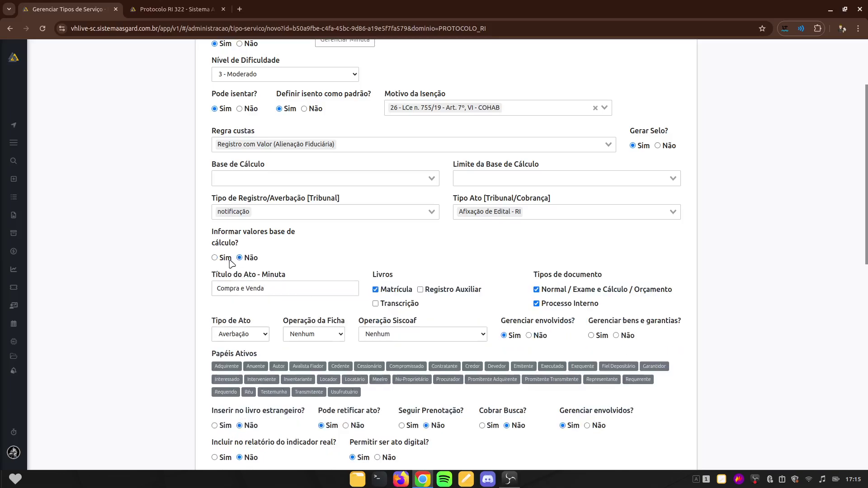
pyautogui.click(214, 258)
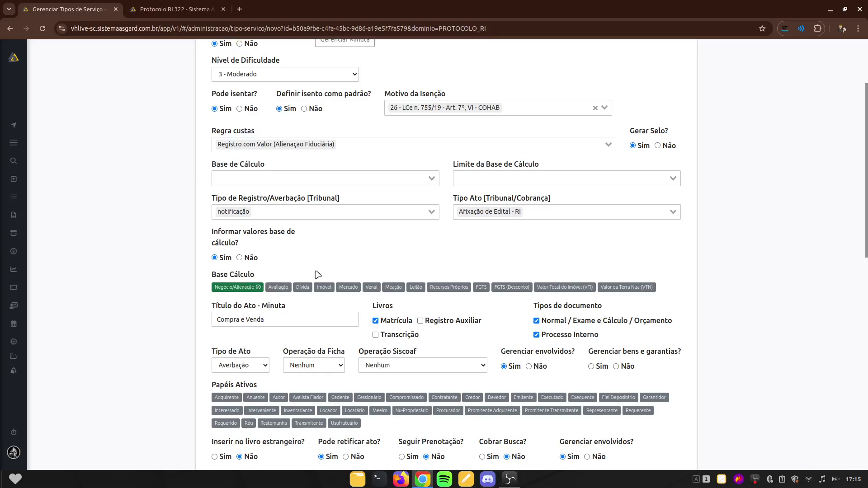
# Compare the Título do Ato - Minuta field with the name of act R.6 in Protocolo RI 322
pyautogui.scroll(-1, 318, 274)
pyautogui.scroll(-1, 254, 261)
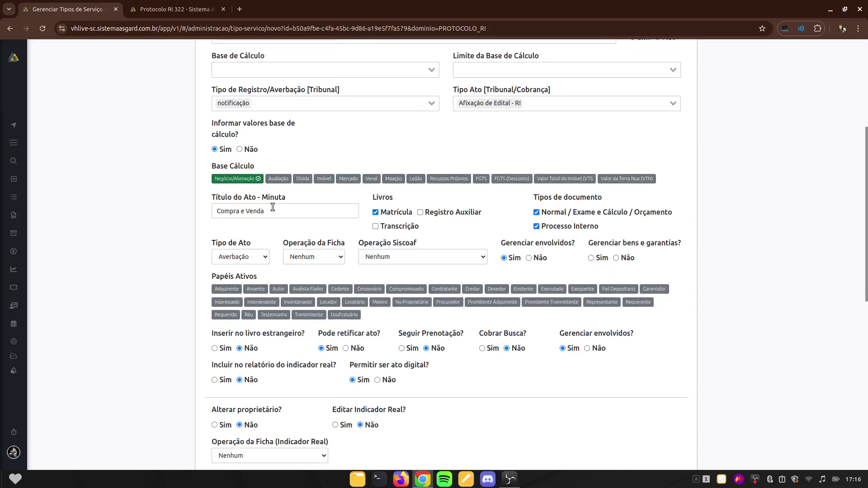
pyautogui.click(159, 9)
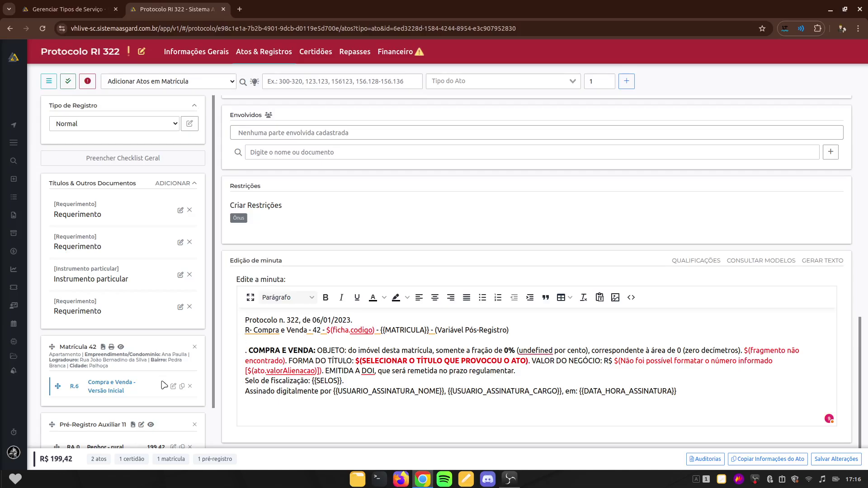
pyautogui.doubleClick(99, 383)
pyautogui.moveTo(125, 394); pyautogui.dragTo(125, 393)
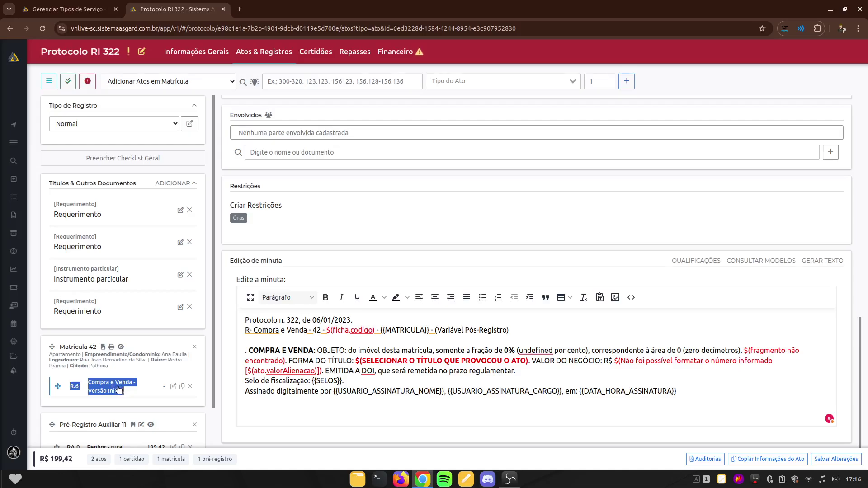
pyautogui.click(66, 5)
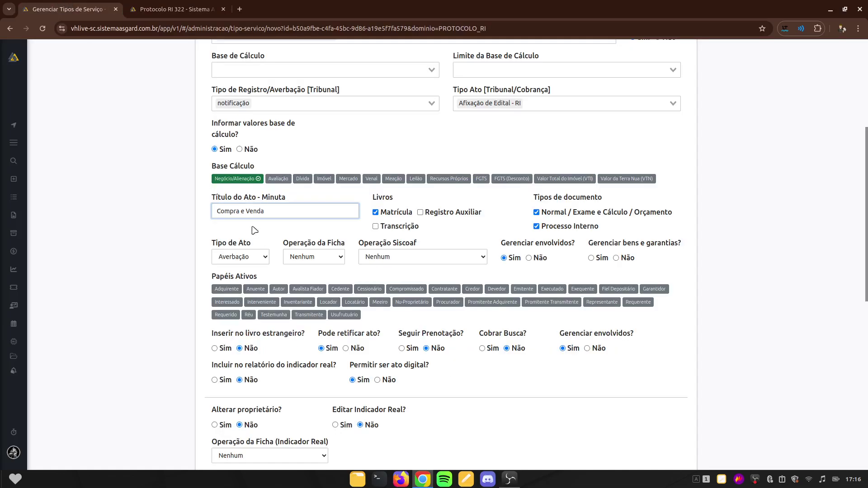
pyautogui.moveTo(238, 213); pyautogui.dragTo(211, 212)
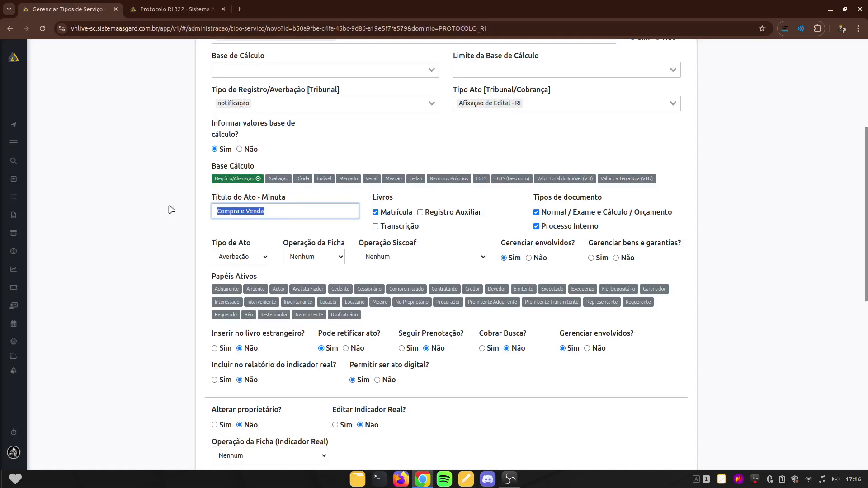
# Compare the service type's Nome field with its Título do Ato - Minuta field
pyautogui.scroll(5, 171, 209)
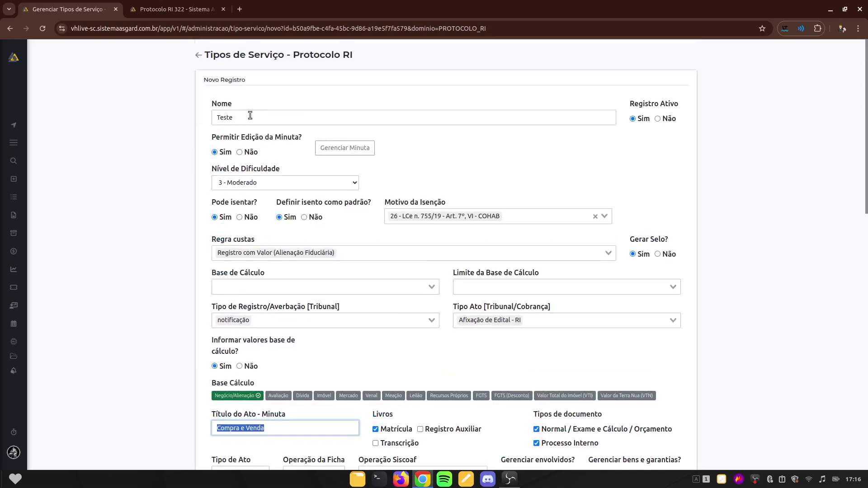
pyautogui.click(259, 116)
pyautogui.keyDown('shift'); pyautogui.click(221, 115); pyautogui.keyUp('shift')
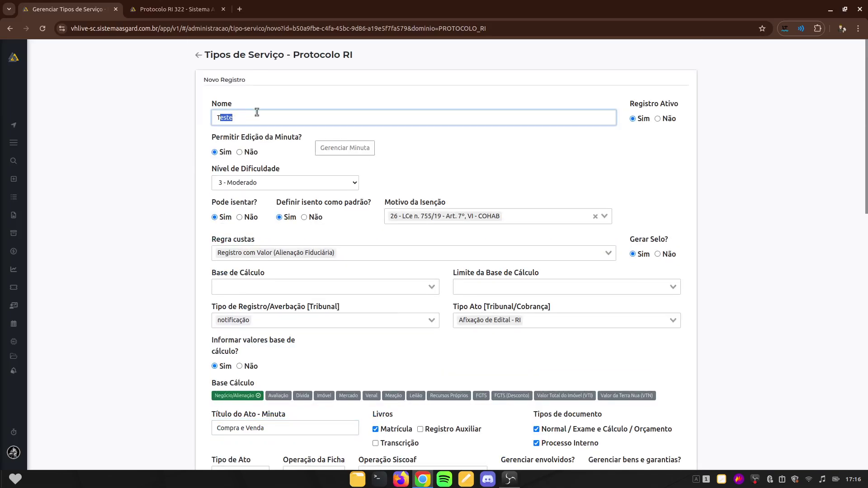
pyautogui.scroll(-3, 238, 224)
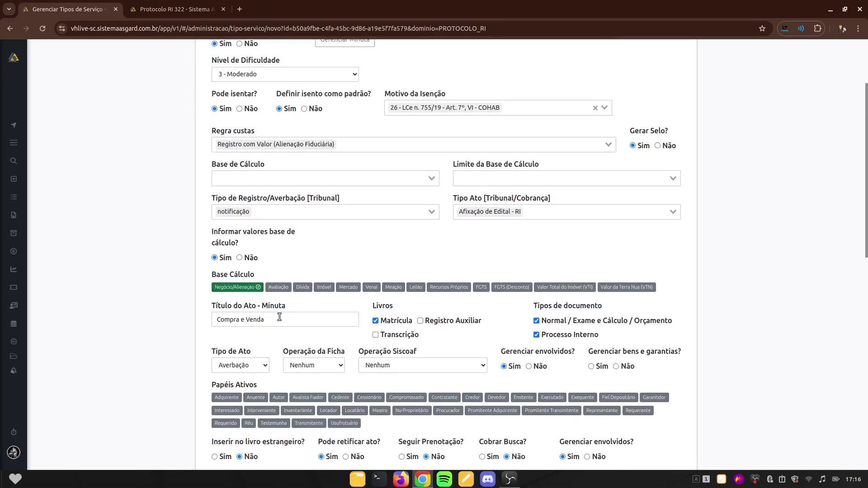
pyautogui.moveTo(280, 318); pyautogui.dragTo(204, 322)
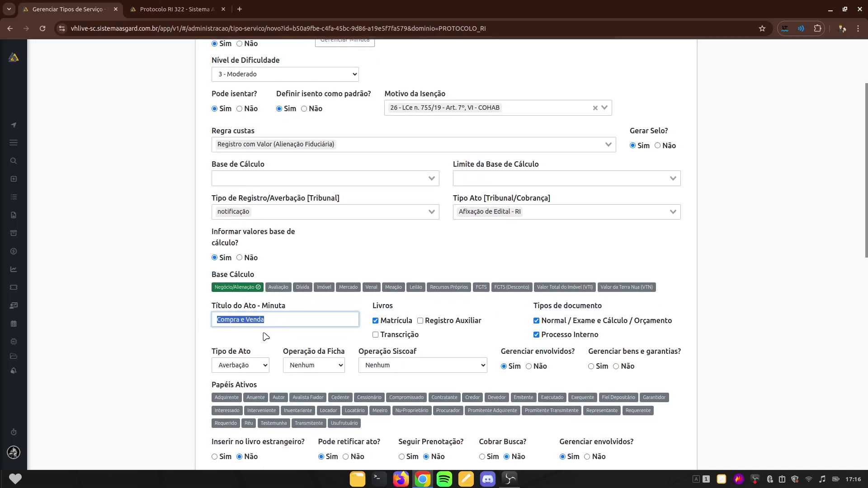
pyautogui.click(192, 323)
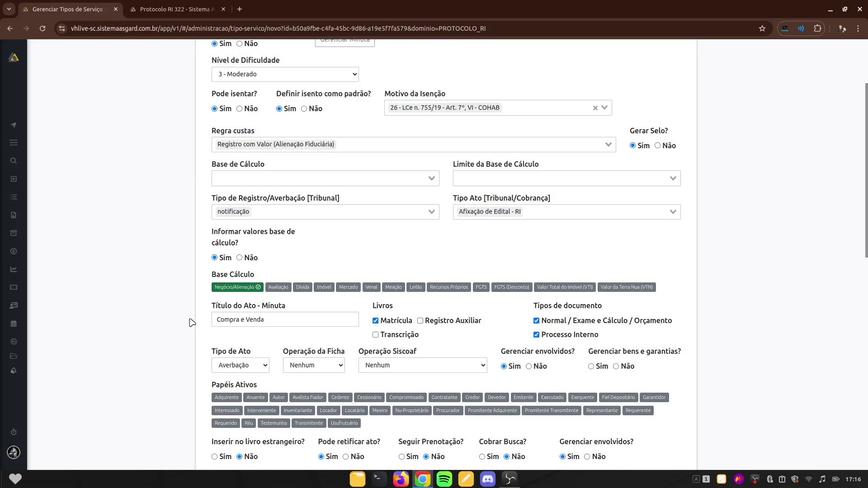
# Compare the Livros options of the Teste service type with the act-adding options in Protocolo RI 322, ending back on the service type form
pyautogui.scroll(-3, 421, 317)
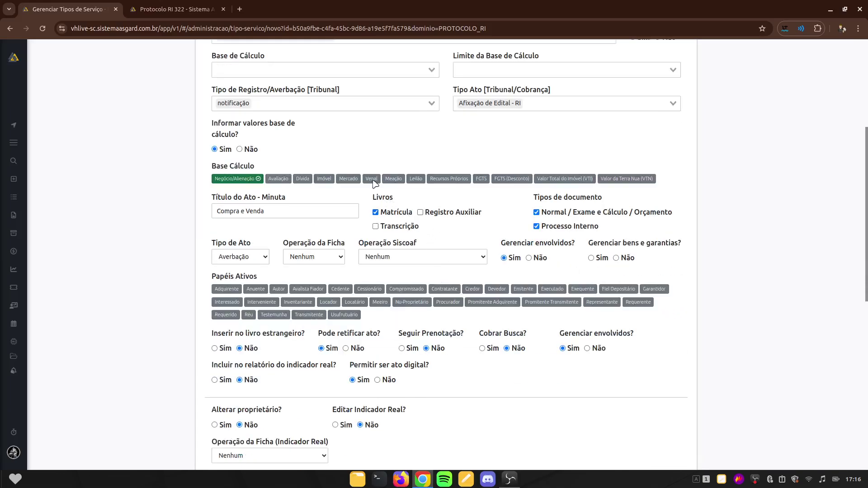
pyautogui.scroll(5, 391, 204)
pyautogui.scroll(-4, 422, 270)
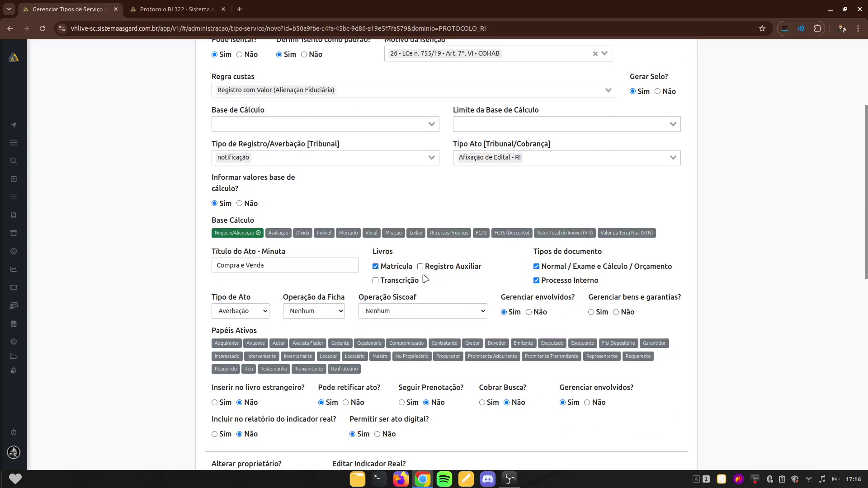
pyautogui.click(176, 9)
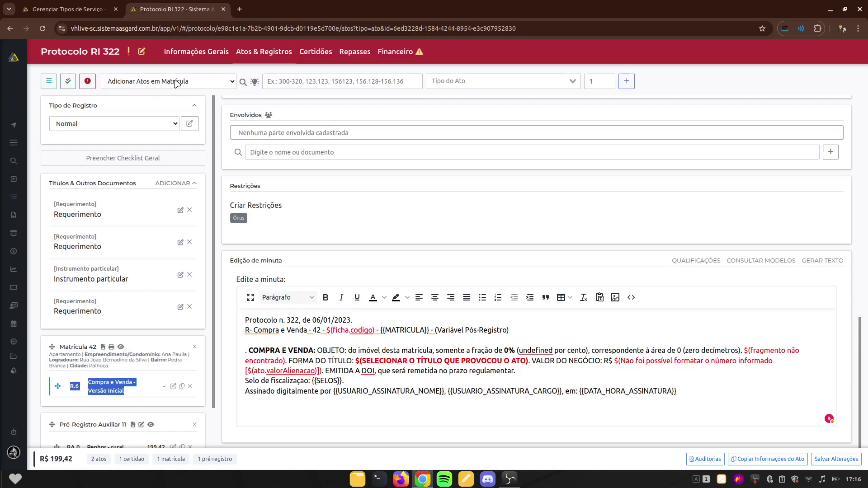
pyautogui.click(176, 82)
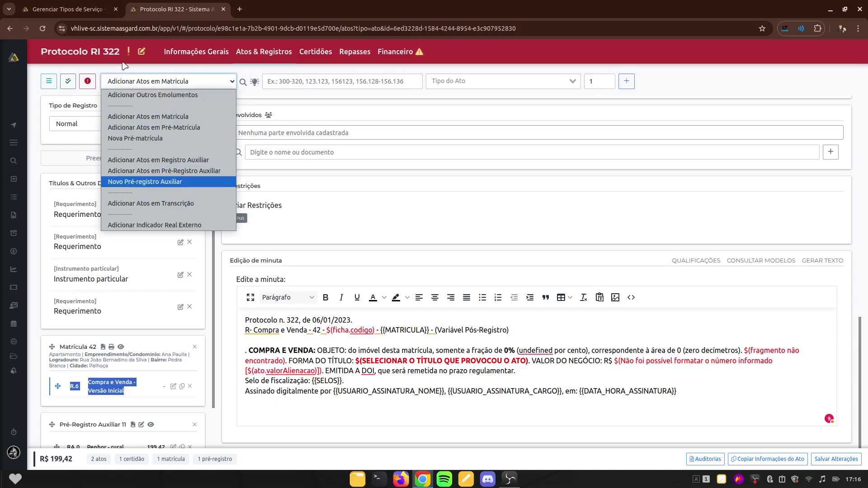
pyautogui.click(67, 9)
pyautogui.click(67, 9)
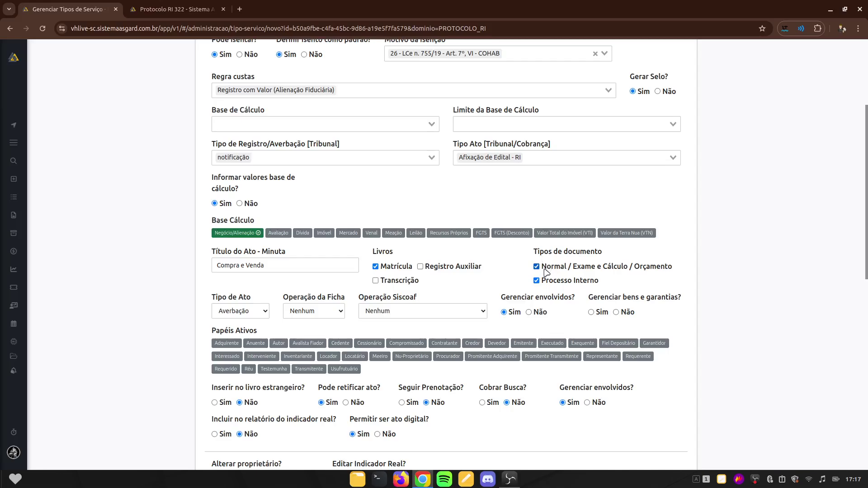
# Clear the Normal / Exame e Cálculo / Orçamento document type and enable it again, keeping Processo Interno enabled
pyautogui.moveTo(547, 267); pyautogui.dragTo(665, 271)
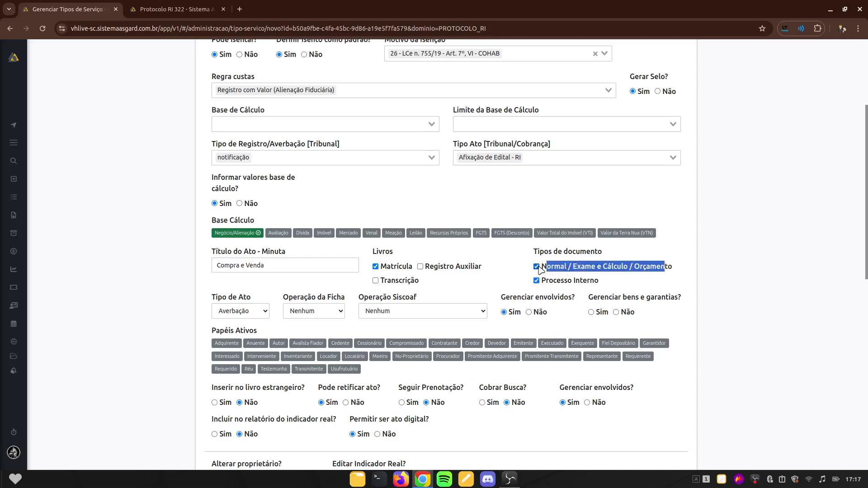
pyautogui.click(538, 267)
pyautogui.click(685, 271)
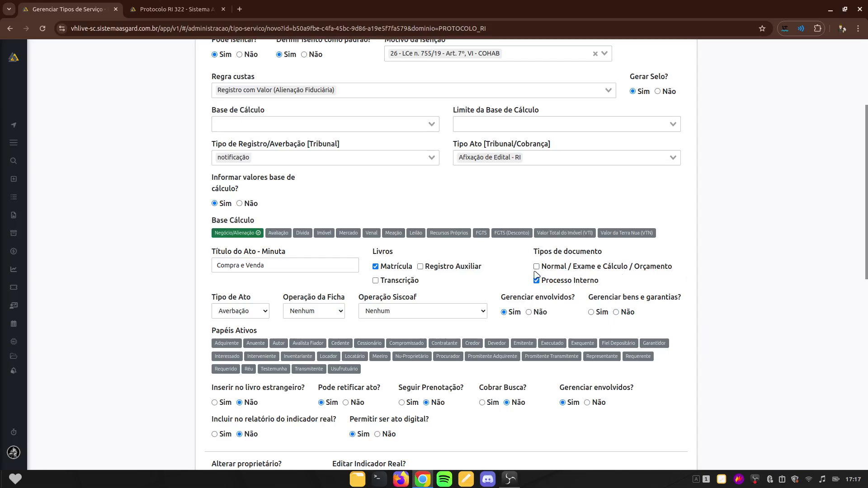
pyautogui.click(537, 267)
pyautogui.click(537, 281)
# Review the available Tipo de Ato options of the service type, keeping Averbação
pyautogui.scroll(-2, 252, 295)
pyautogui.click(252, 262)
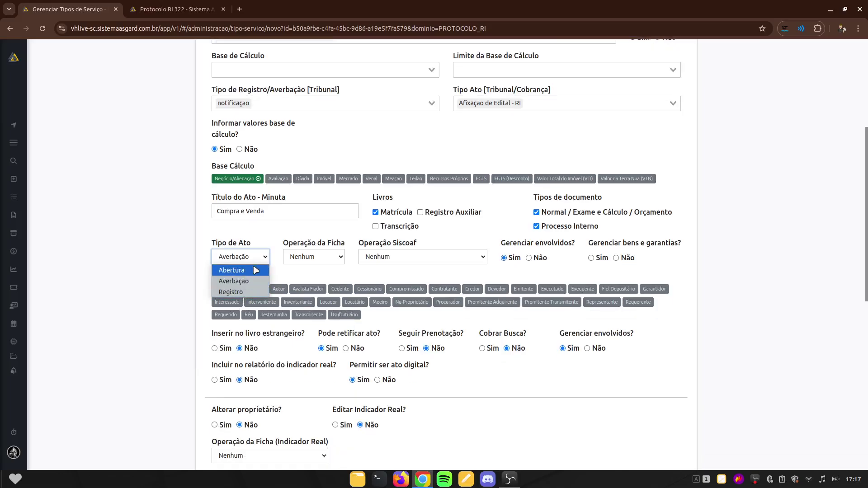
pyautogui.click(261, 242)
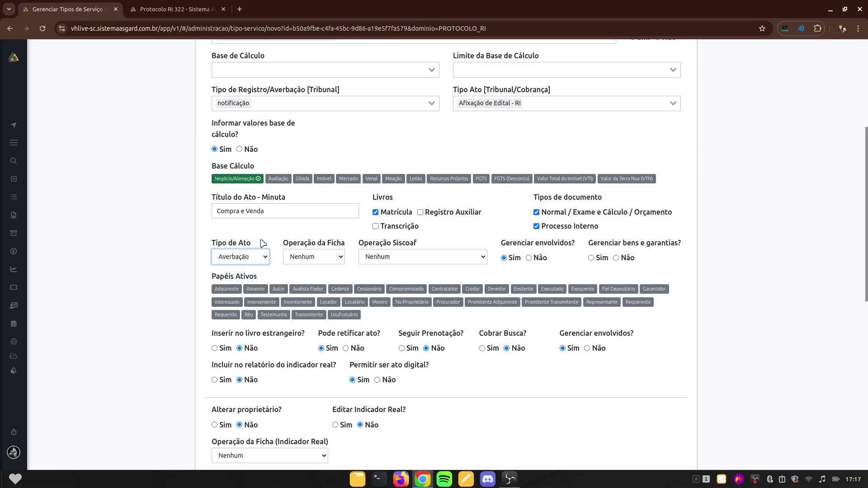
pyautogui.click(253, 256)
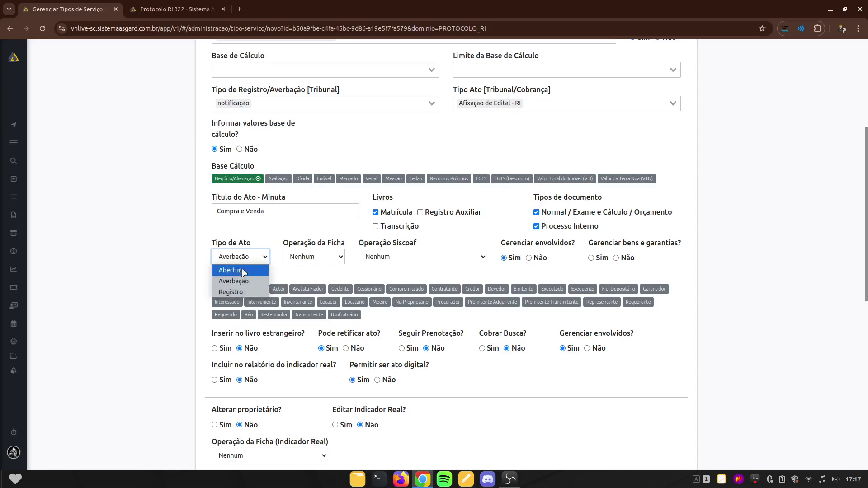
pyautogui.click(258, 237)
pyautogui.click(260, 258)
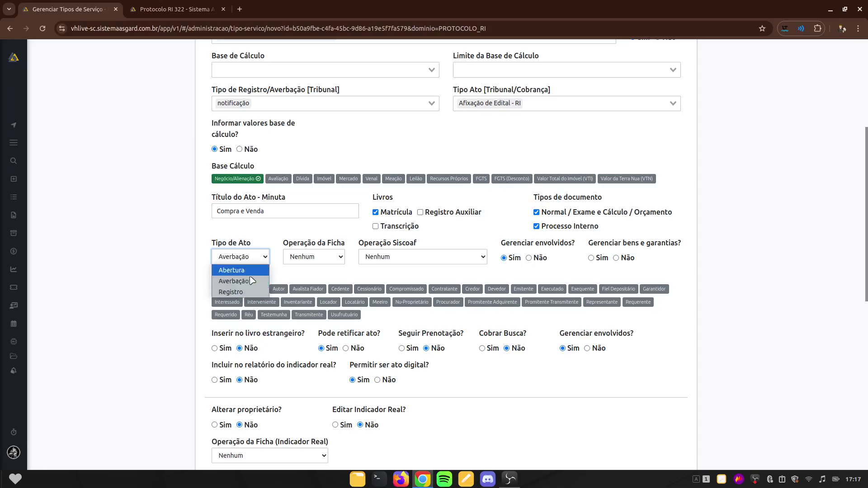
pyautogui.click(282, 280)
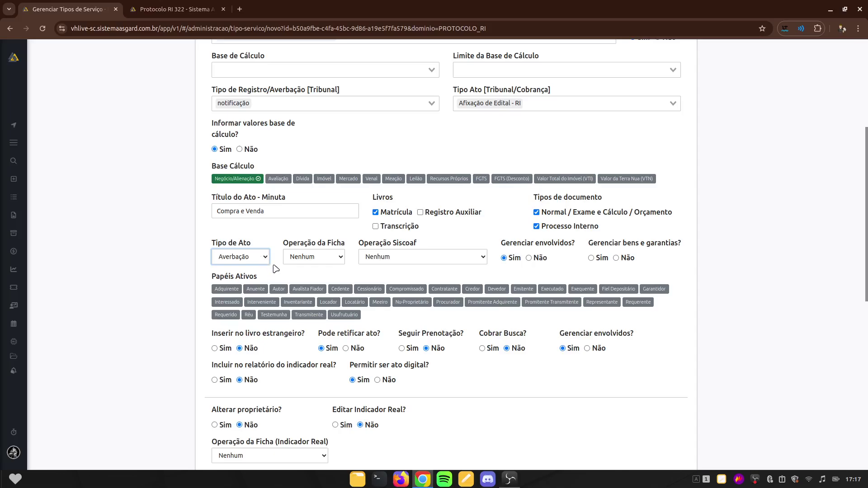
# Review the Operação da Ficha and Operação Siscoaf options, keeping both at Nenhum
pyautogui.click(333, 257)
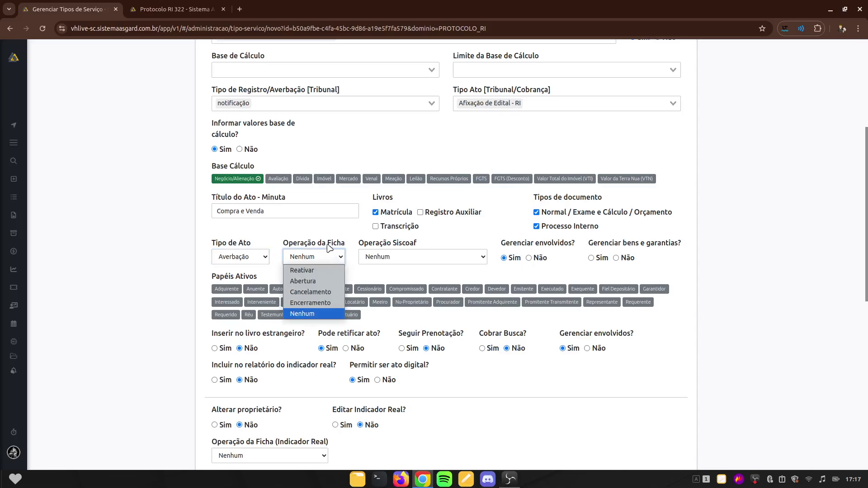
pyautogui.click(332, 238)
pyautogui.click(320, 257)
pyautogui.click(335, 235)
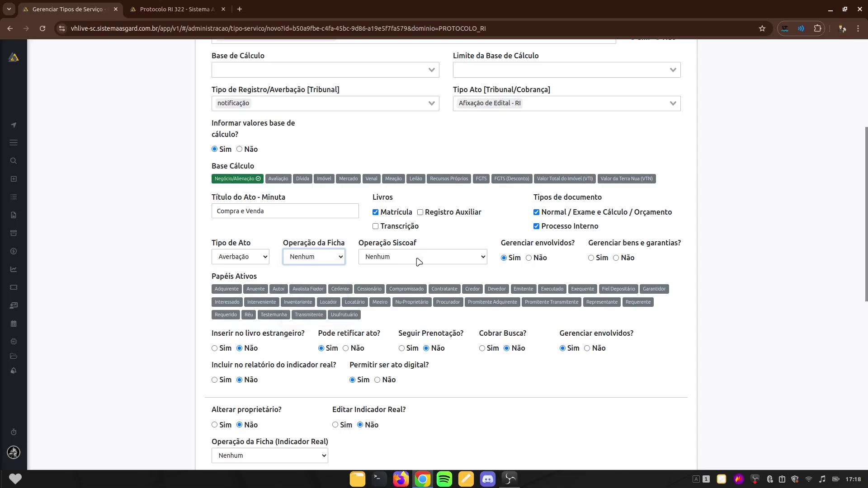
pyautogui.click(430, 263)
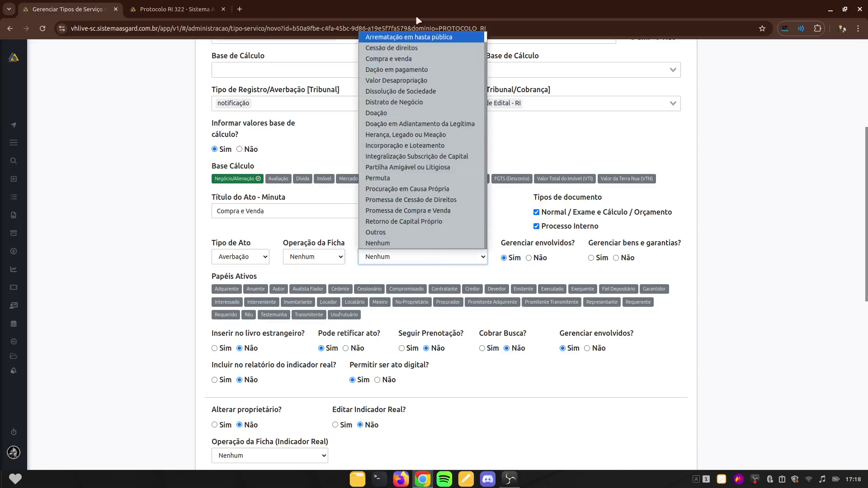
pyautogui.click(377, 244)
# Open the SISCOAF form in Protocolo RI 322, saving the checklist changes, and review its Ocorrências before returning to the service type form
pyautogui.click(151, 10)
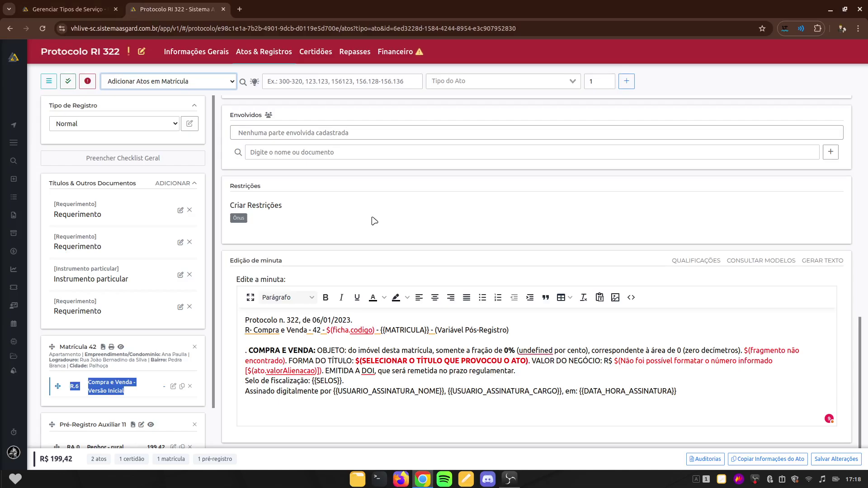
pyautogui.scroll(-1, 172, 320)
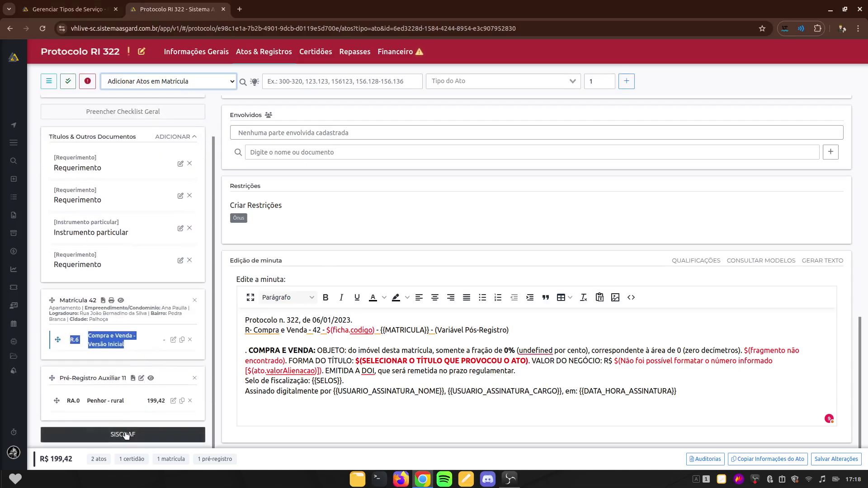
pyautogui.click(126, 435)
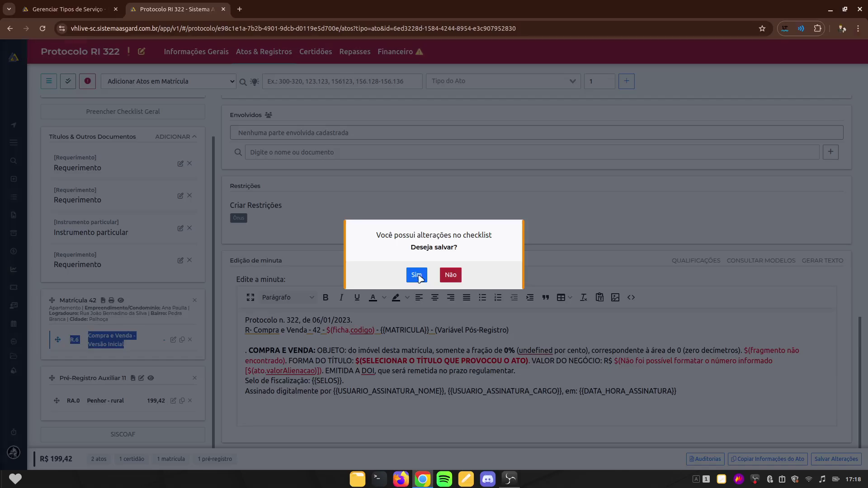
pyautogui.click(416, 276)
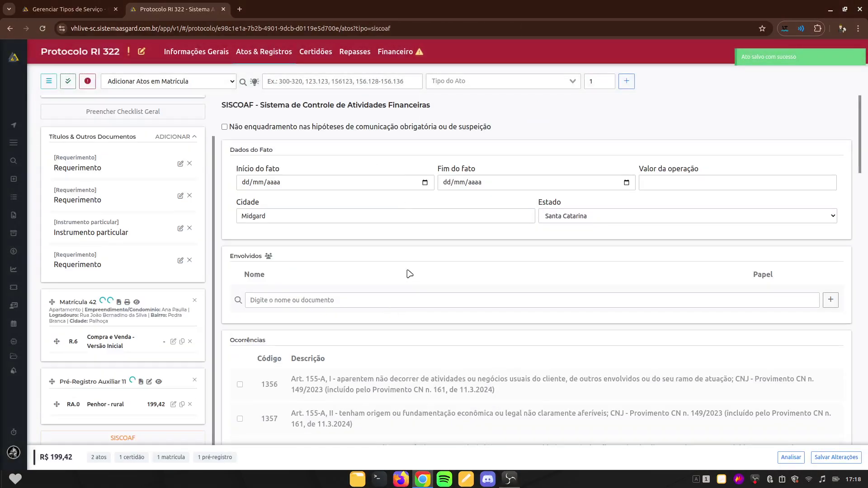
pyautogui.scroll(-8, 409, 274)
pyautogui.scroll(4, 409, 273)
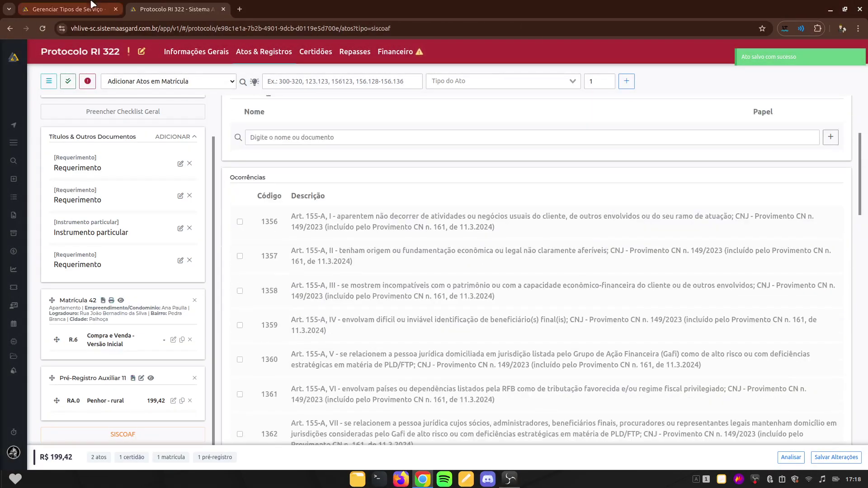
pyautogui.click(92, 6)
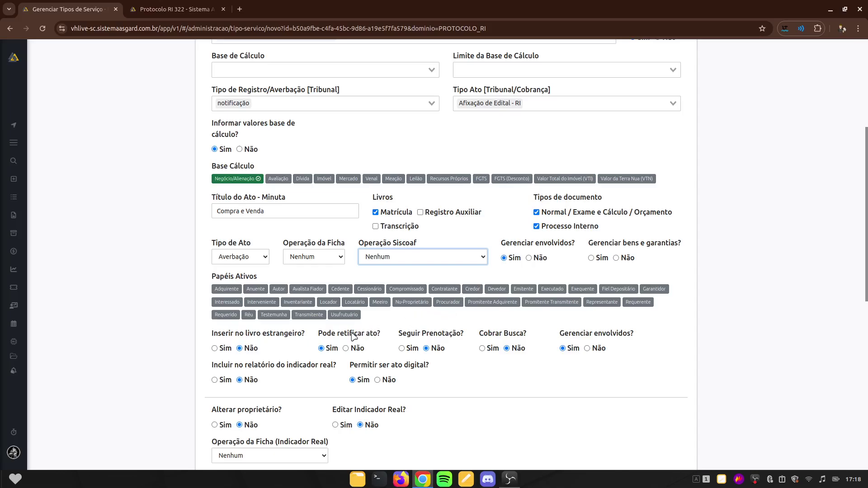
# Switch the Adquirente role on under Papéis Ativos and back off
pyautogui.click(236, 290)
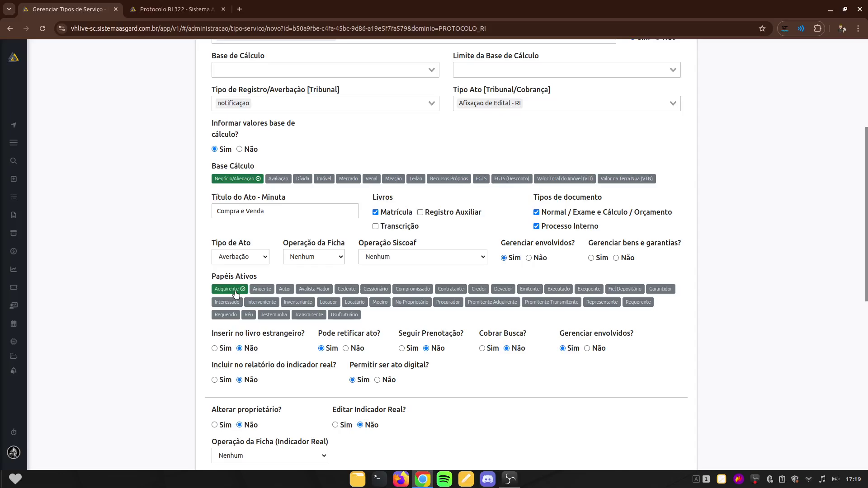
pyautogui.click(236, 292)
pyautogui.click(236, 292)
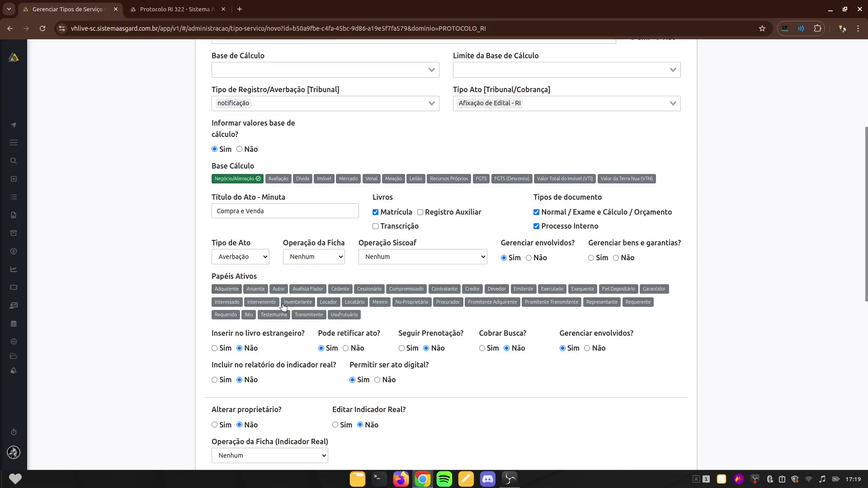
# Compare the service type's Seguir Prenotação setting with the Tipo de Registro field in Protocolo RI 322
pyautogui.scroll(-2, 311, 272)
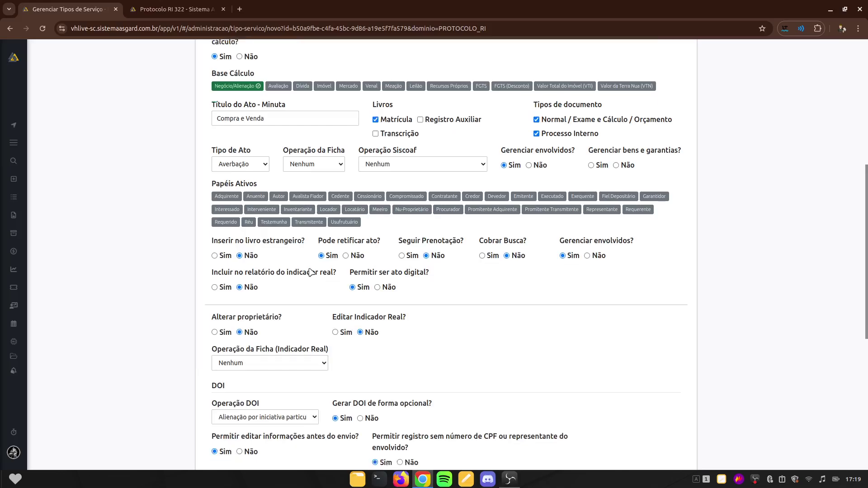
pyautogui.scroll(-1, 311, 272)
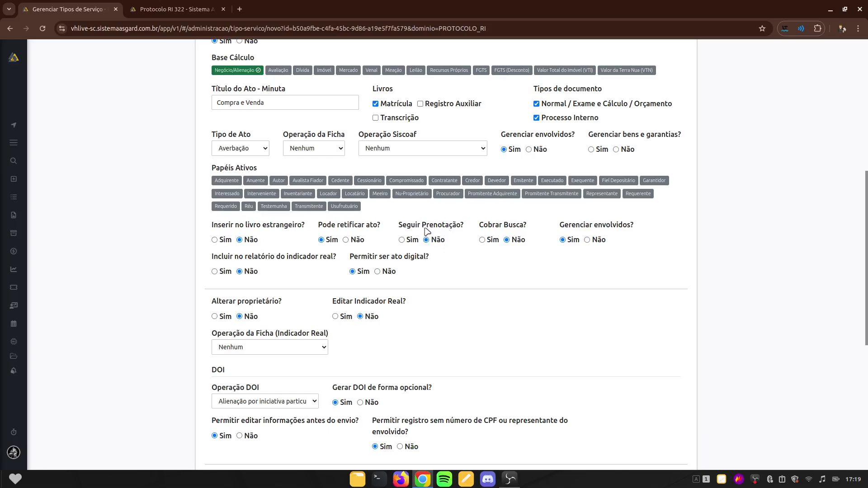
pyautogui.click(148, 9)
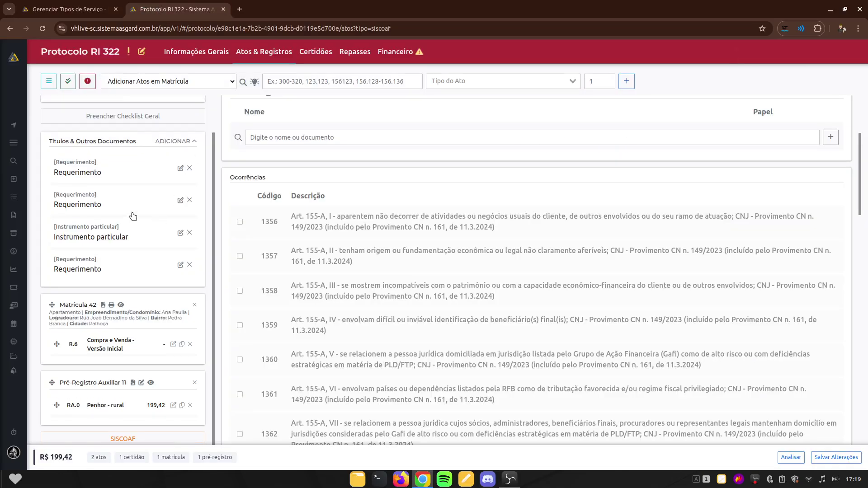
pyautogui.scroll(1, 132, 216)
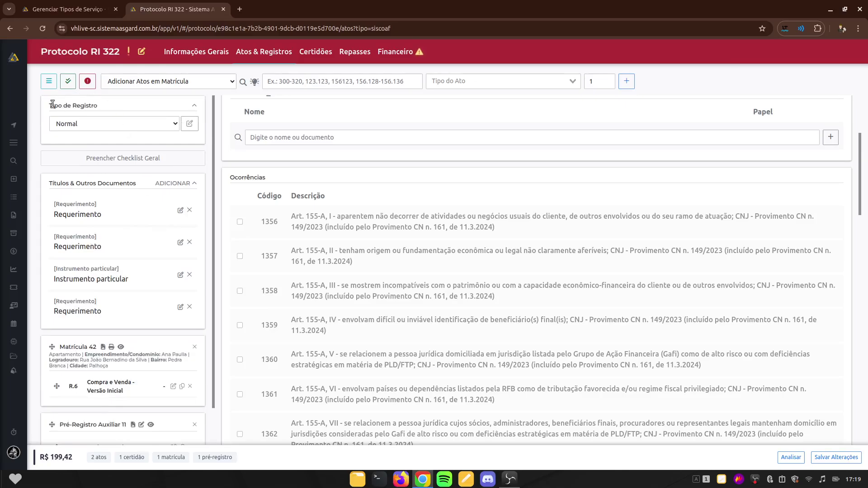
pyautogui.tripleClick(76, 105)
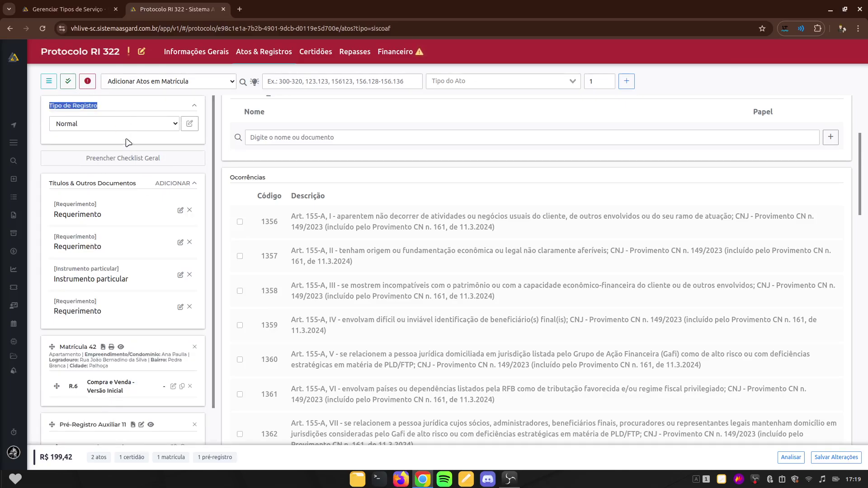
pyautogui.click(80, 6)
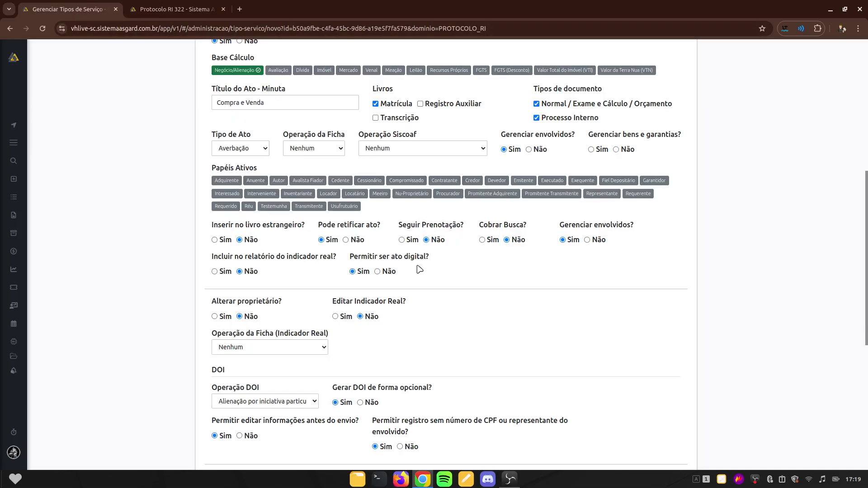
pyautogui.click(192, 9)
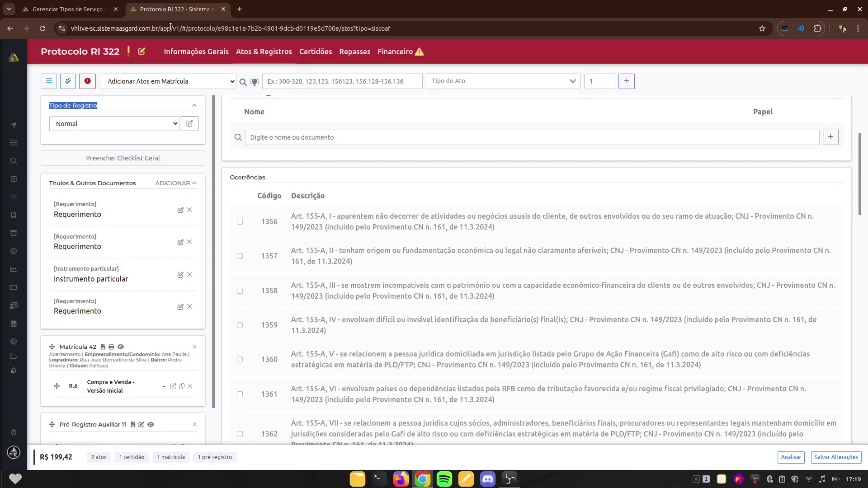
pyautogui.click(61, 5)
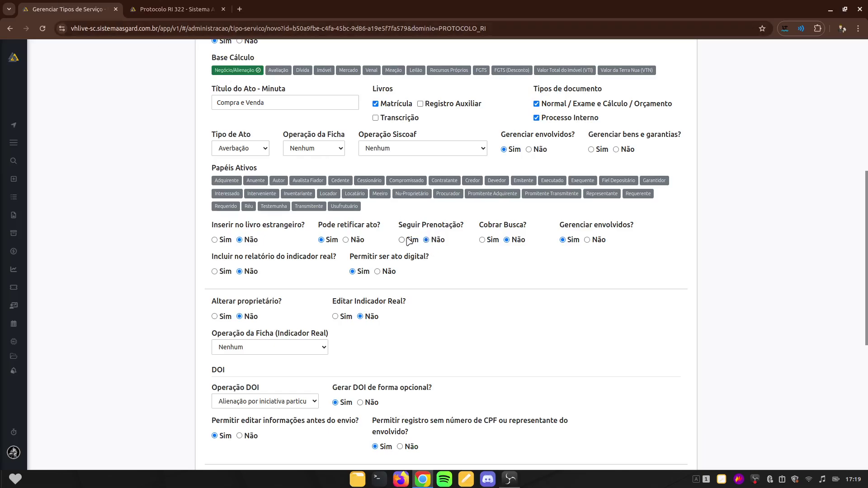
# Set the Tipo de registro of act R.6 in Protocolo RI 322 to Programa Minha Casa Minha Vida - PMCMV
pyautogui.click(189, 7)
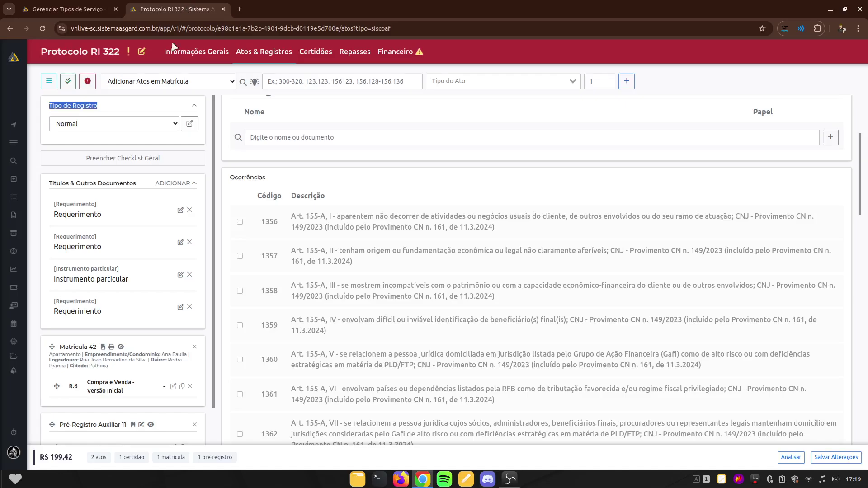
pyautogui.click(114, 390)
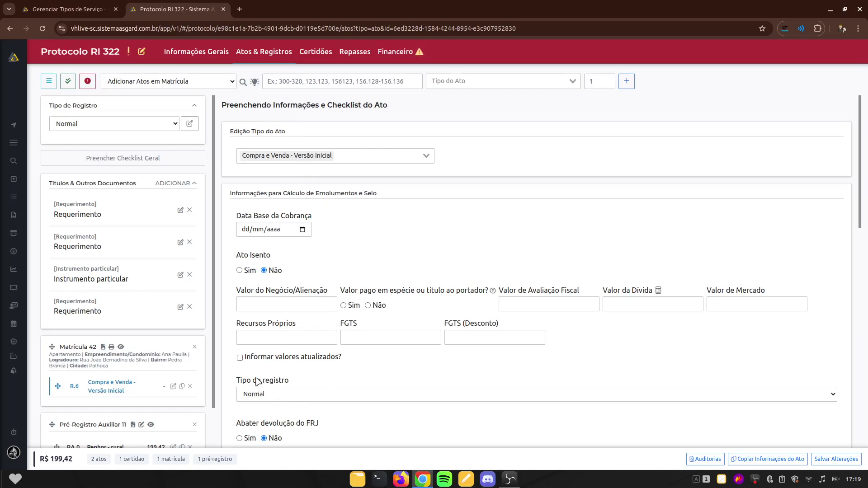
pyautogui.moveTo(253, 381); pyautogui.dragTo(278, 381)
pyautogui.click(297, 387)
pyautogui.click(279, 395)
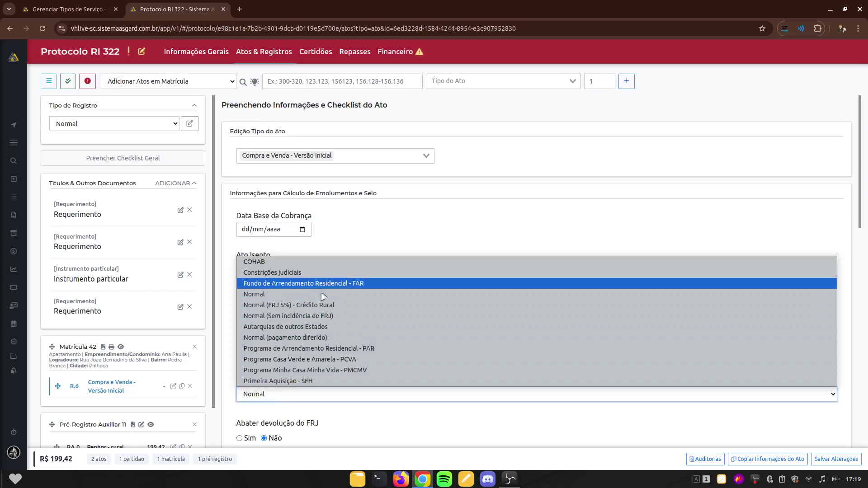
pyautogui.click(338, 373)
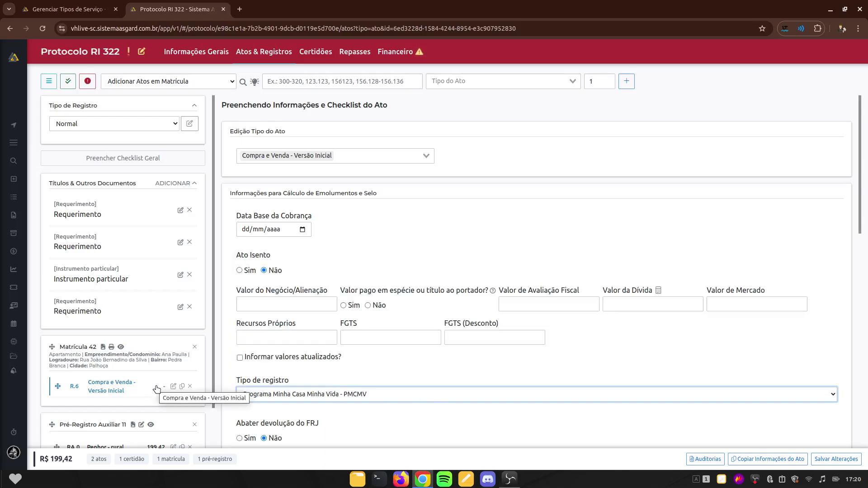
# Compare act R.6's registration type with the protocol's general Tipo de Registro, and go back to the service type's Indicador Real and DOI settings
pyautogui.scroll(-1, 125, 344)
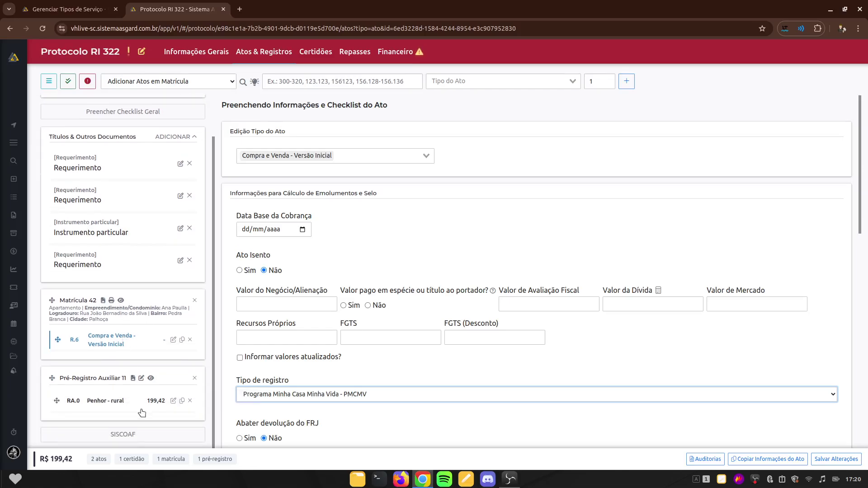
pyautogui.scroll(1, 116, 254)
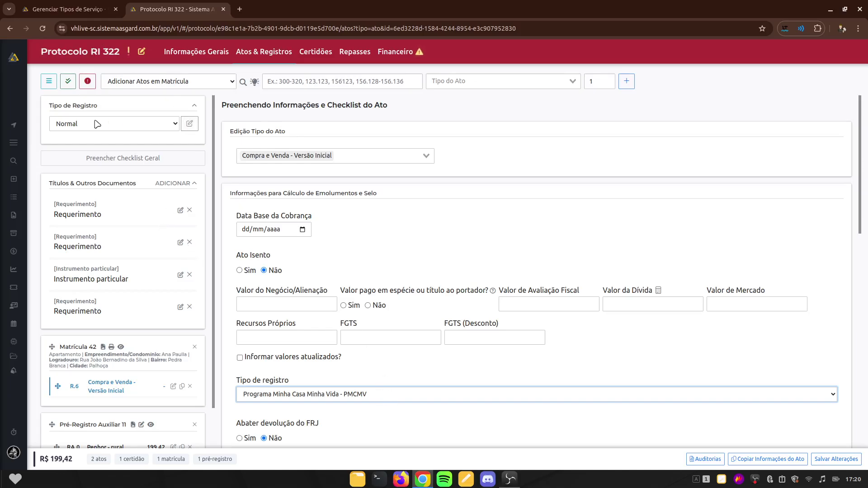
pyautogui.moveTo(55, 105); pyautogui.dragTo(82, 125)
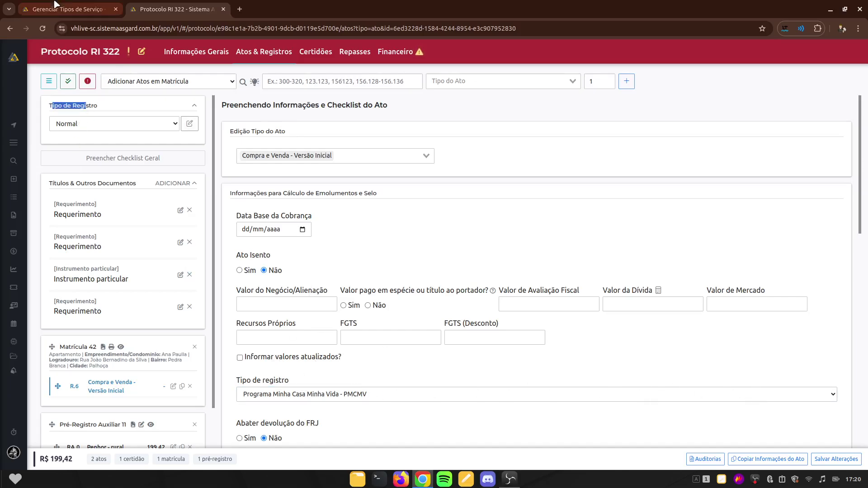
pyautogui.click(68, 9)
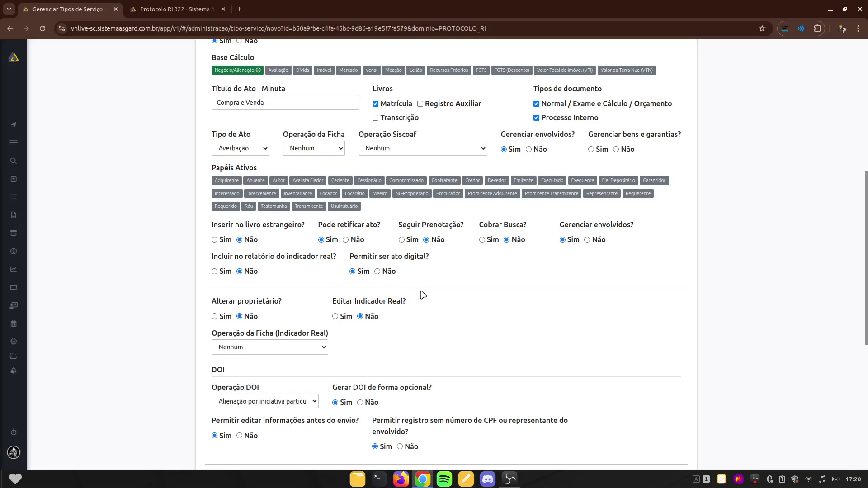
pyautogui.scroll(-3, 316, 267)
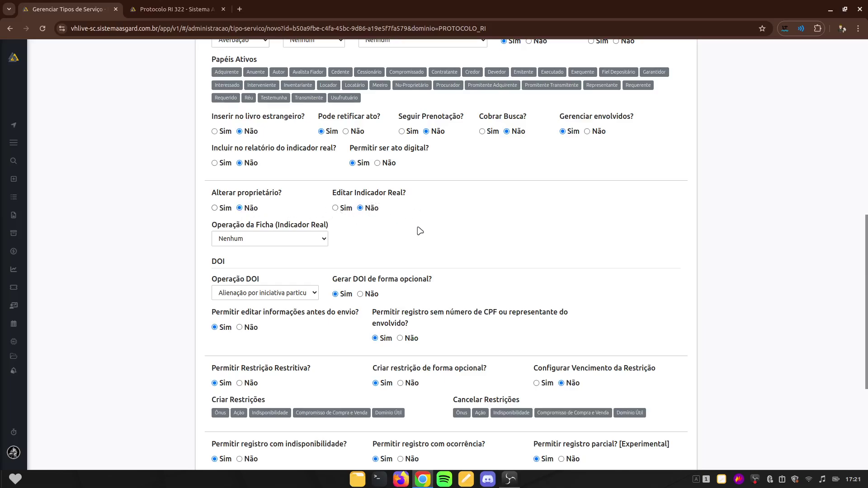
# Examine the options offered for the service type's Operação da Ficha (Indicador Real) without changing the selection
pyautogui.scroll(-1, 411, 209)
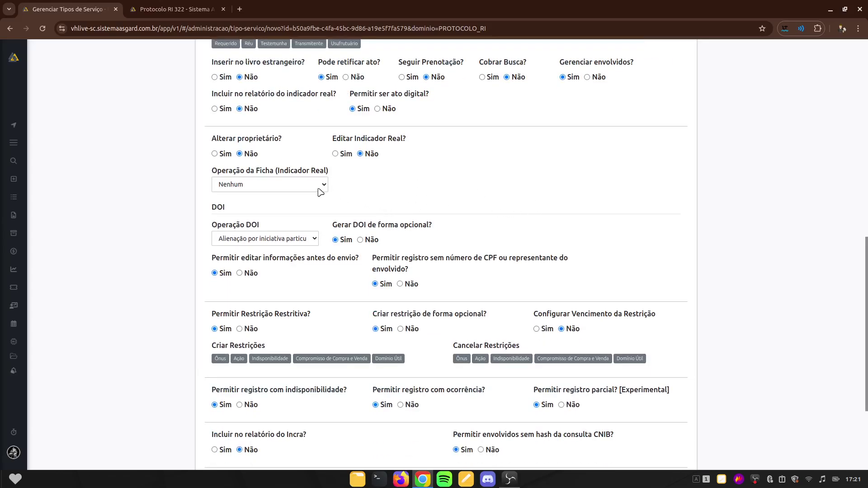
pyautogui.click(318, 189)
pyautogui.click(320, 189)
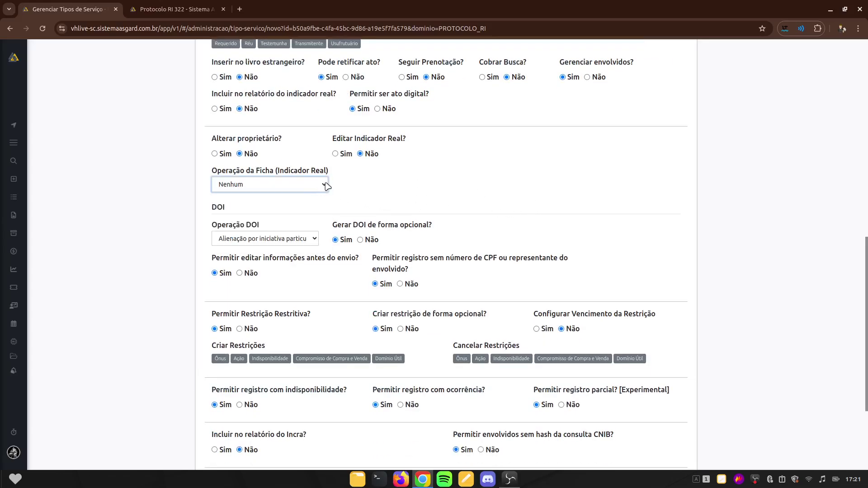
pyautogui.click(326, 185)
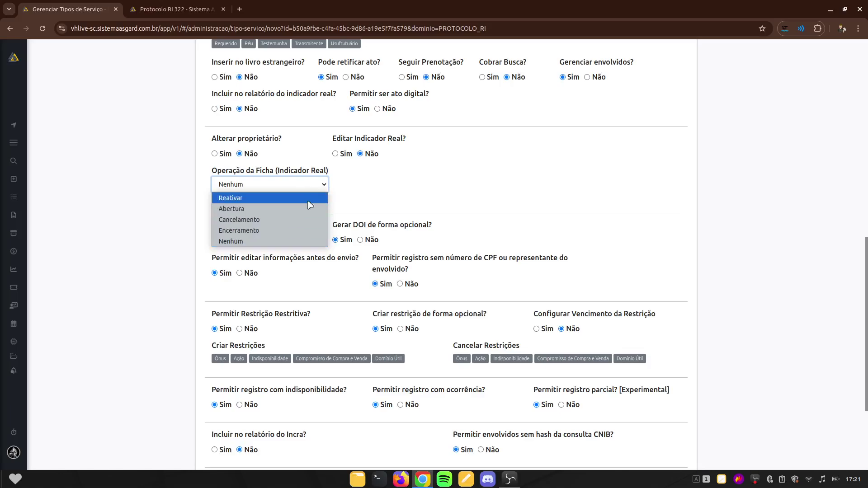
pyautogui.click(388, 191)
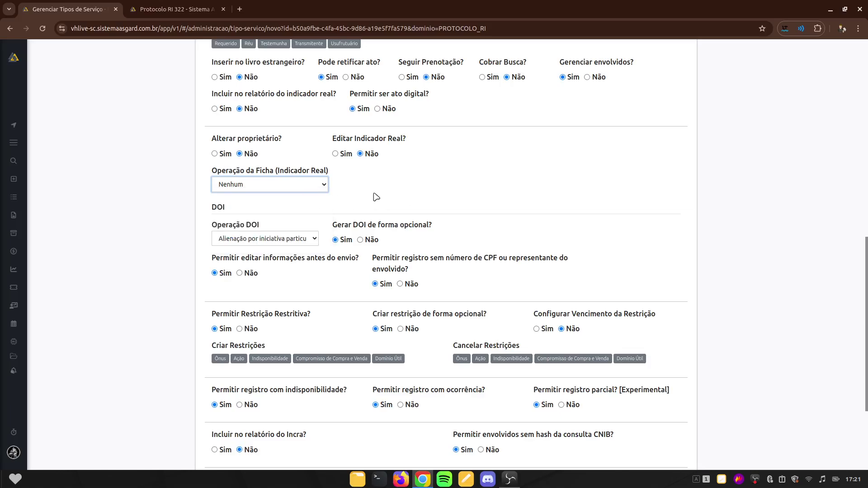
# Set the service type's Operação DOI to Nenhum and back to Alienação por iniciativa particular ou leilão judicial
pyautogui.scroll(-1, 375, 195)
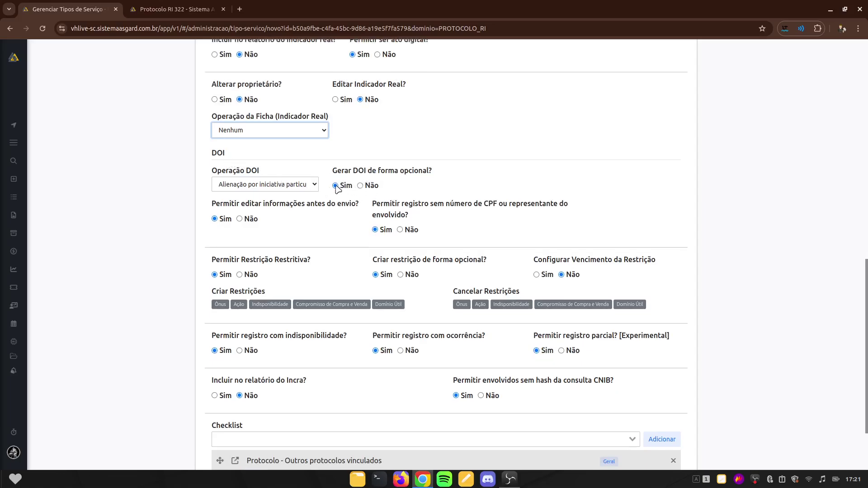
pyautogui.click(308, 184)
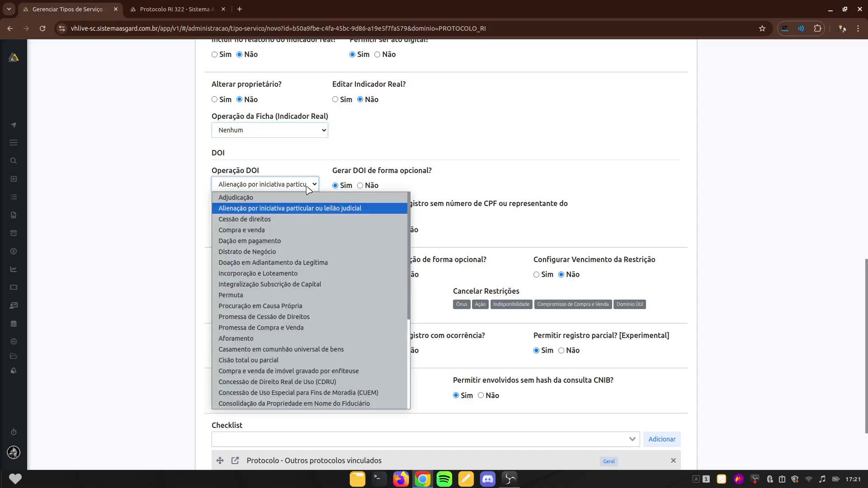
pyautogui.scroll(-3, 300, 263)
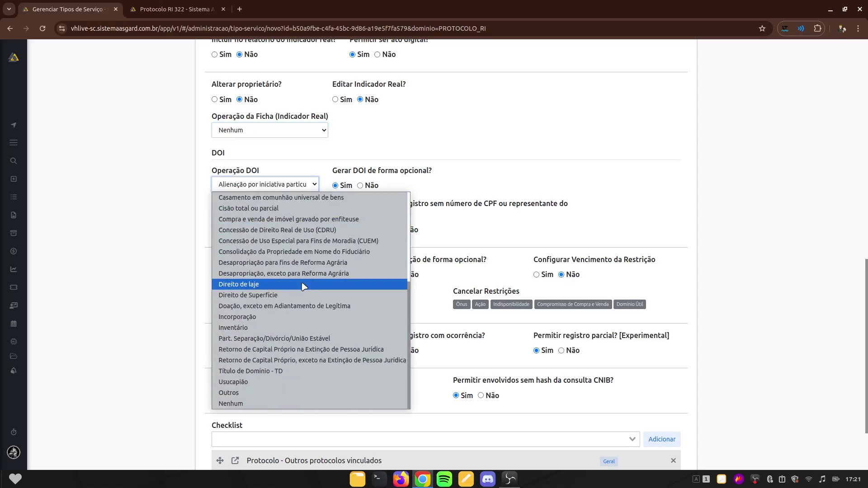
pyautogui.click(275, 404)
pyautogui.click(281, 183)
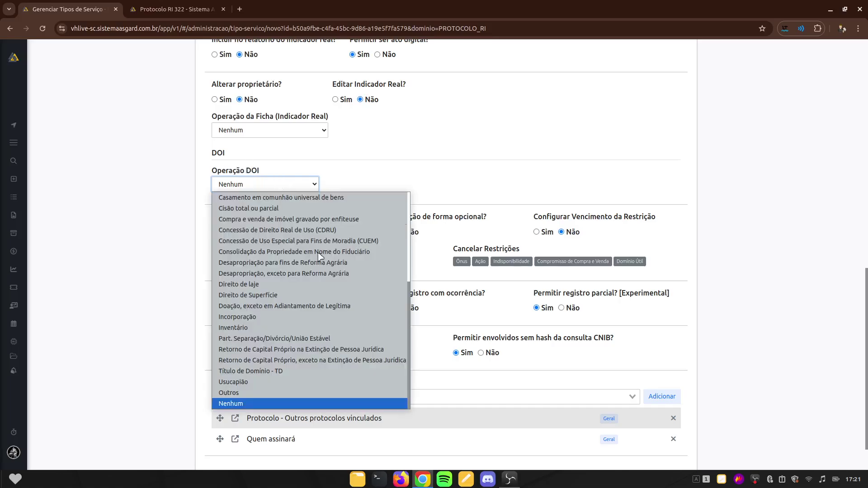
pyautogui.scroll(3, 353, 375)
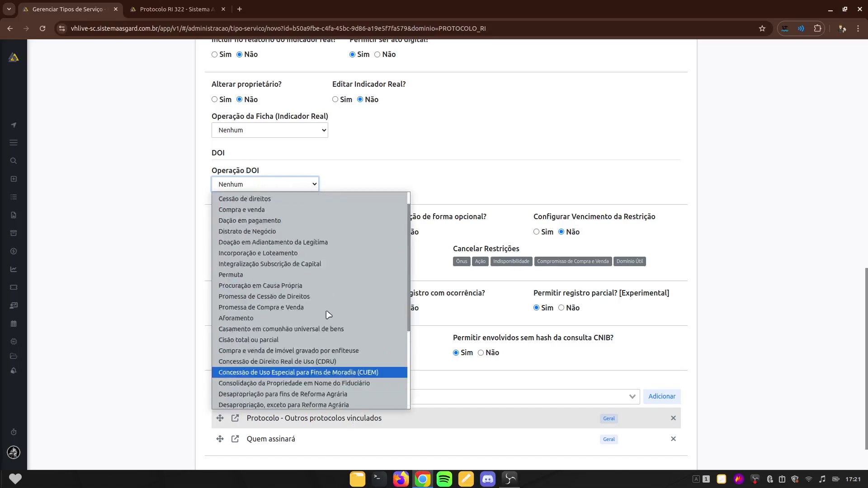
pyautogui.scroll(5, 329, 315)
pyautogui.click(287, 209)
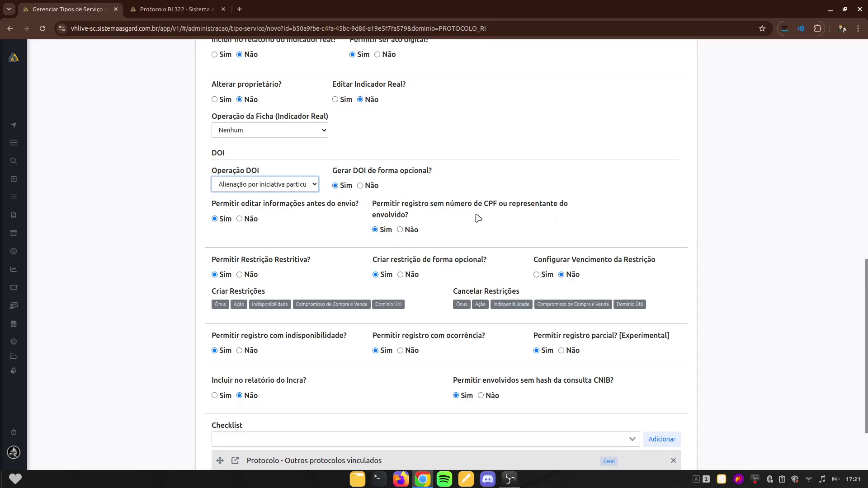
# Switch Permitir Restrição Restritiva to Não and back to Sim, and review the settings above it
pyautogui.scroll(-2, 475, 219)
pyautogui.click(175, 210)
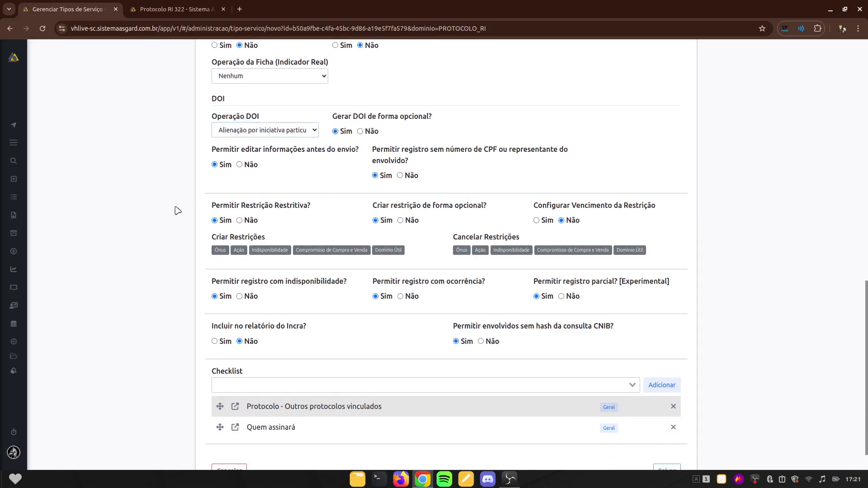
pyautogui.scroll(-1, 182, 215)
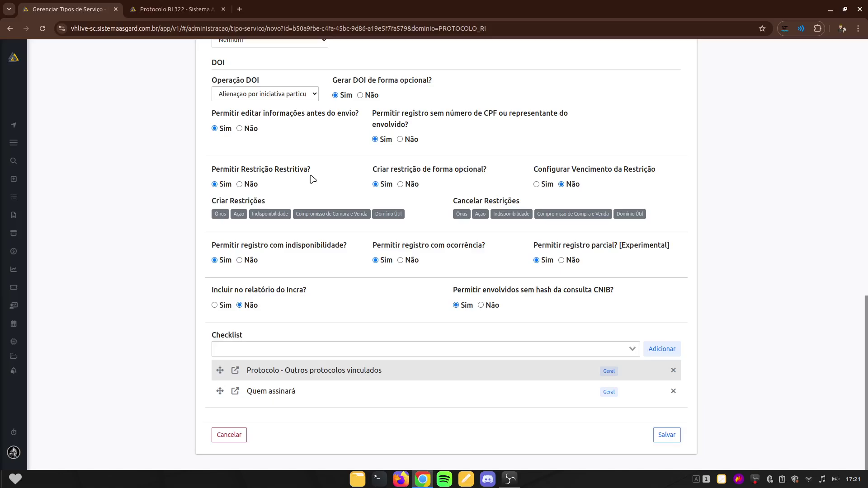
pyautogui.click(241, 185)
pyautogui.click(215, 184)
pyautogui.scroll(6, 350, 212)
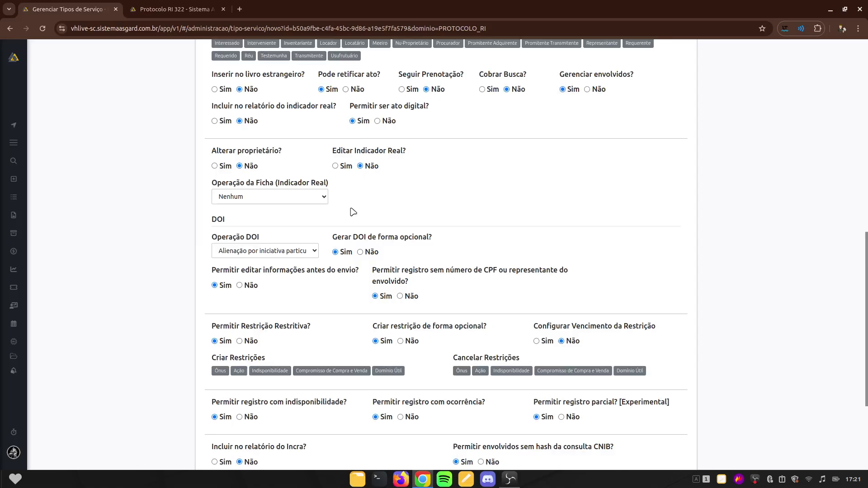
# Switch the Ônus restriction under Criar Restrições on and back off, keeping Permitir Restrição Restritiva at Sim
pyautogui.scroll(-6, 295, 238)
pyautogui.click(219, 215)
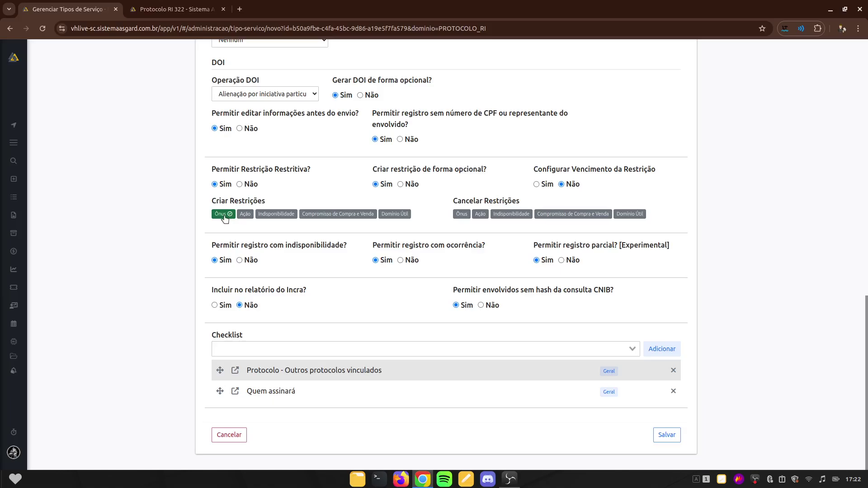
pyautogui.click(224, 216)
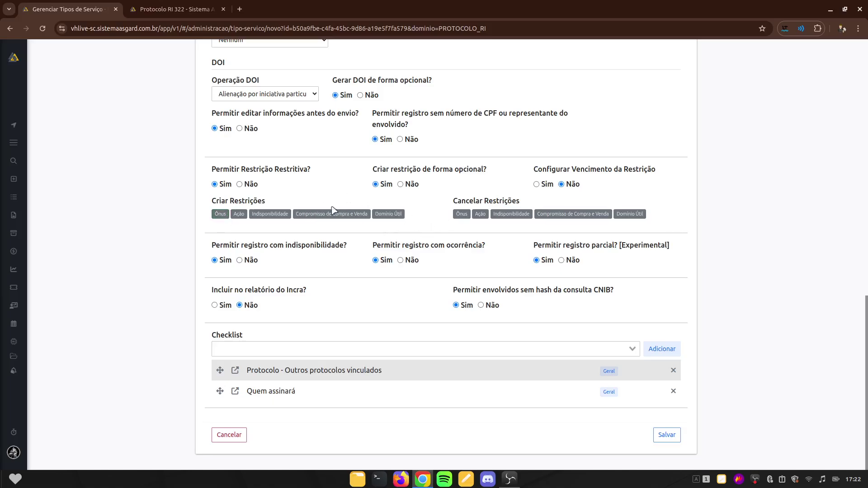
pyautogui.click(222, 185)
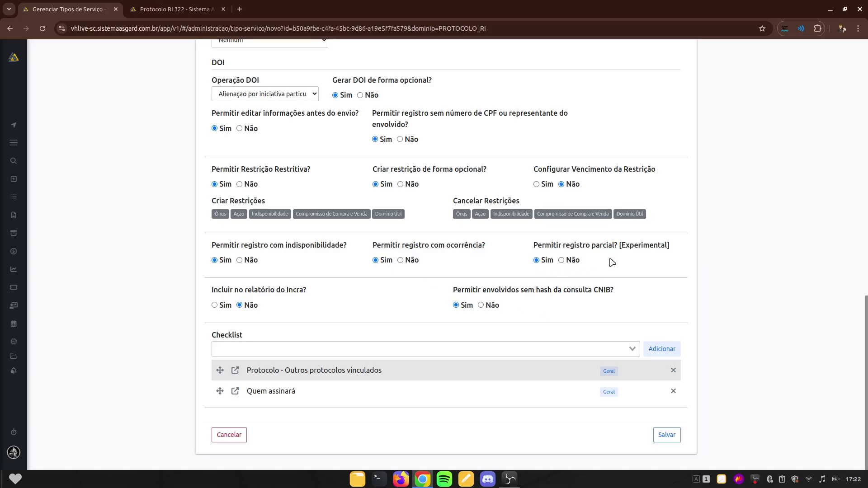
# Compare the service type's registration permission settings with the titles and acts listed in Protocolo RI 322
pyautogui.click(172, 5)
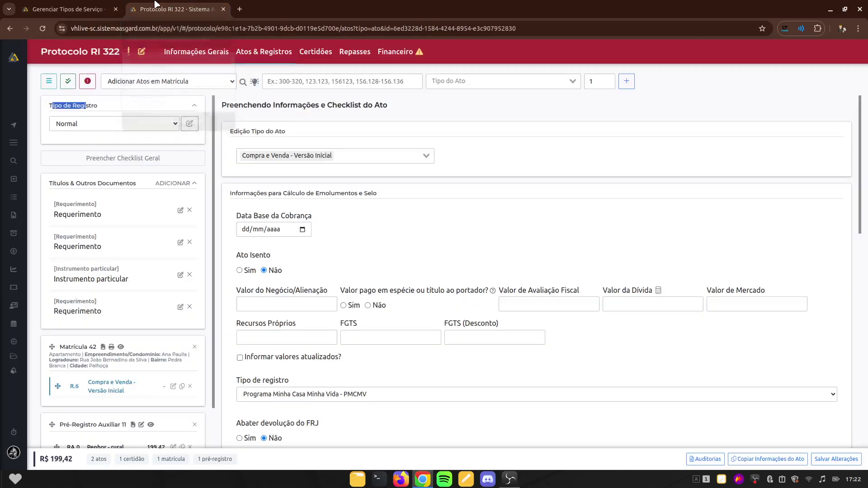
pyautogui.click(83, 5)
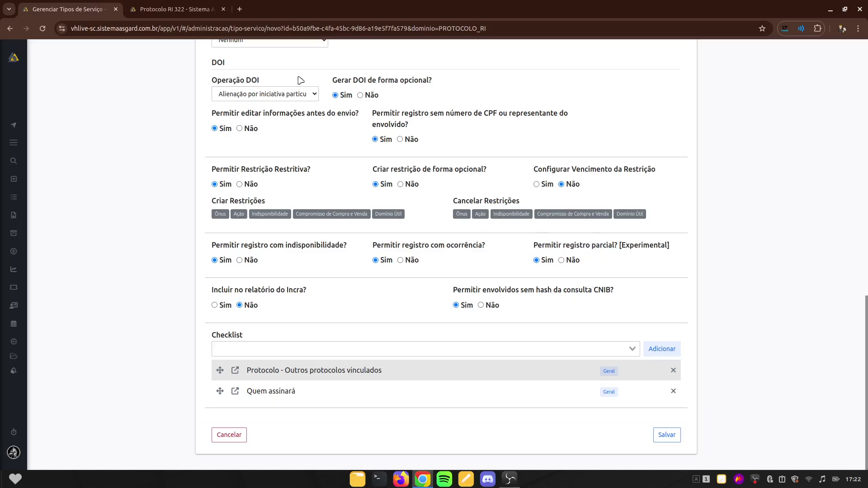
pyautogui.click(172, 8)
pyautogui.scroll(-2, 157, 328)
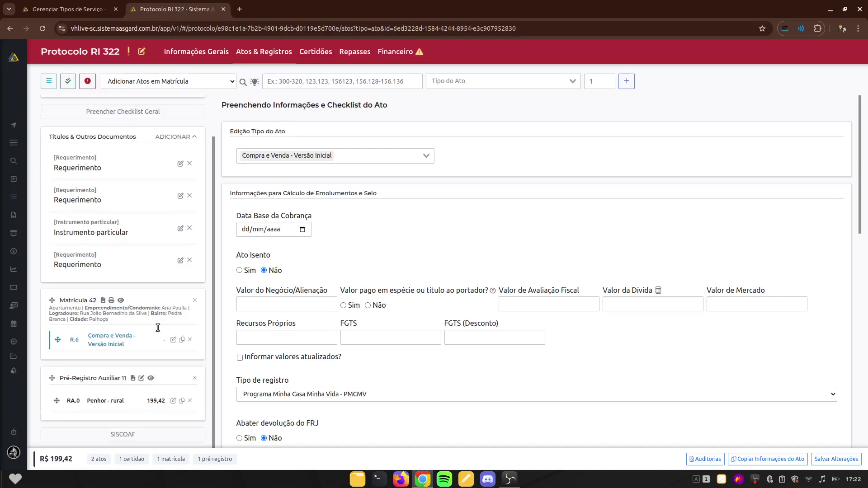
pyautogui.scroll(2, 152, 329)
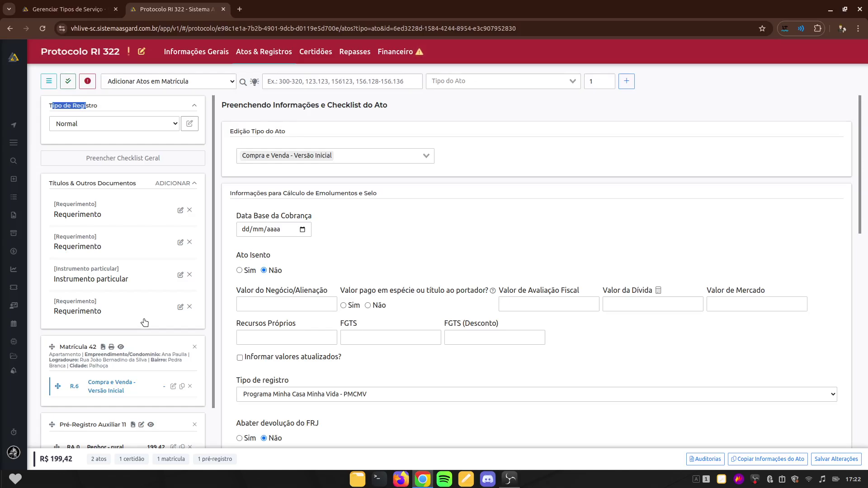
pyautogui.click(58, 7)
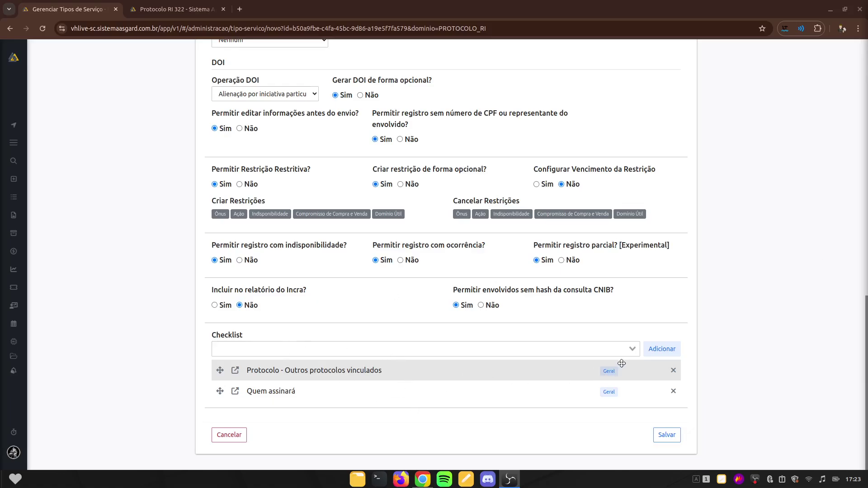
# Add the [Ato] Ato - Compra e Venda checklist to the service type and remove it again
pyautogui.click(556, 351)
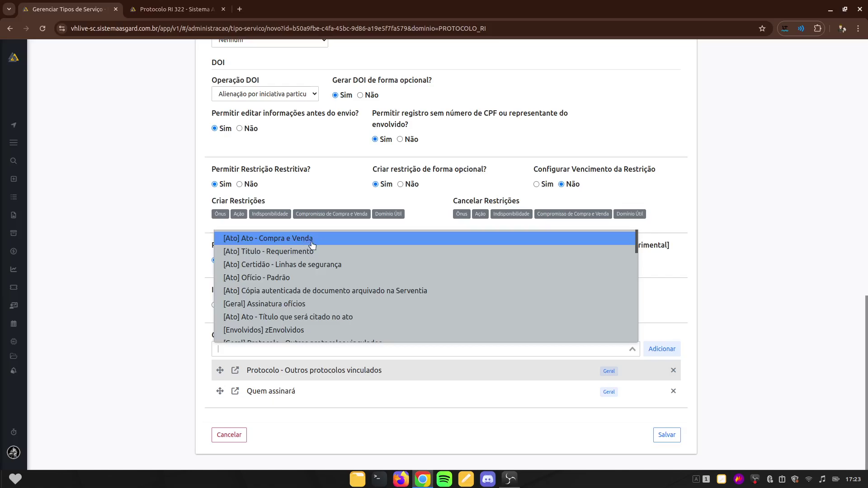
pyautogui.click(311, 244)
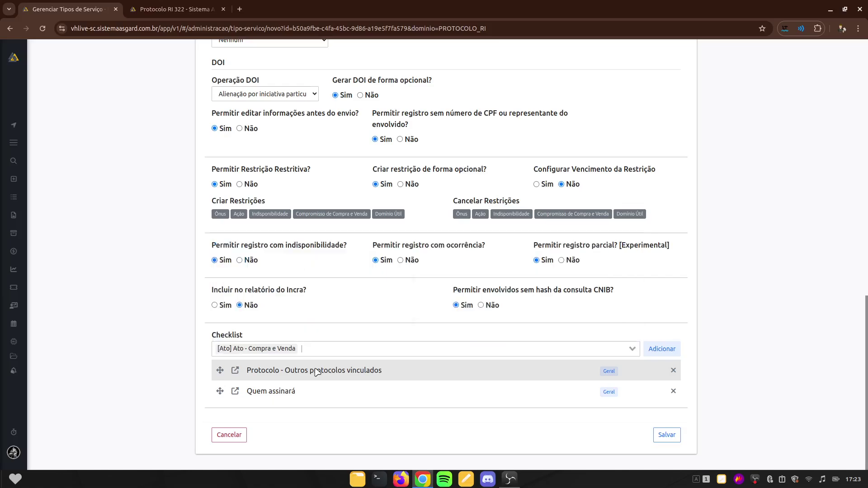
pyautogui.click(661, 349)
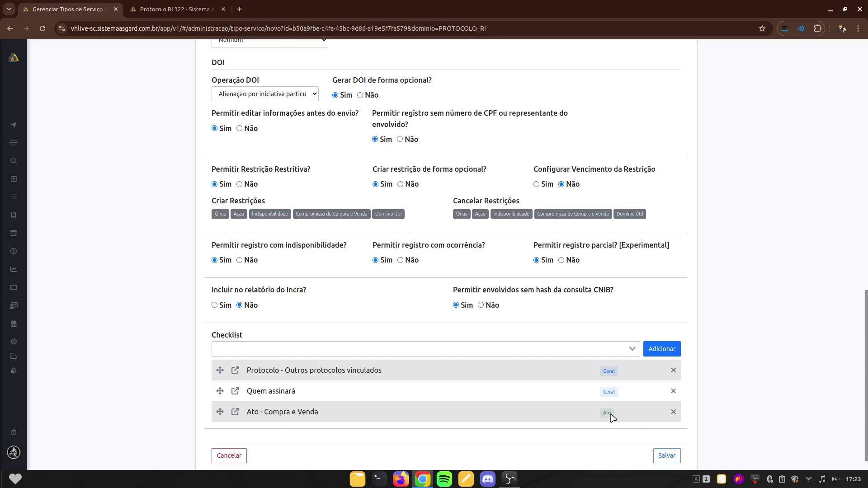
pyautogui.scroll(15, 278, 363)
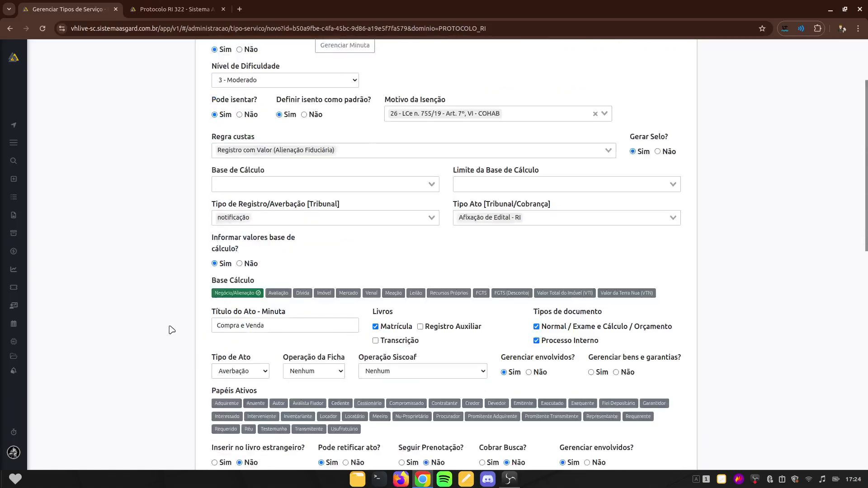
pyautogui.scroll(-15, 156, 320)
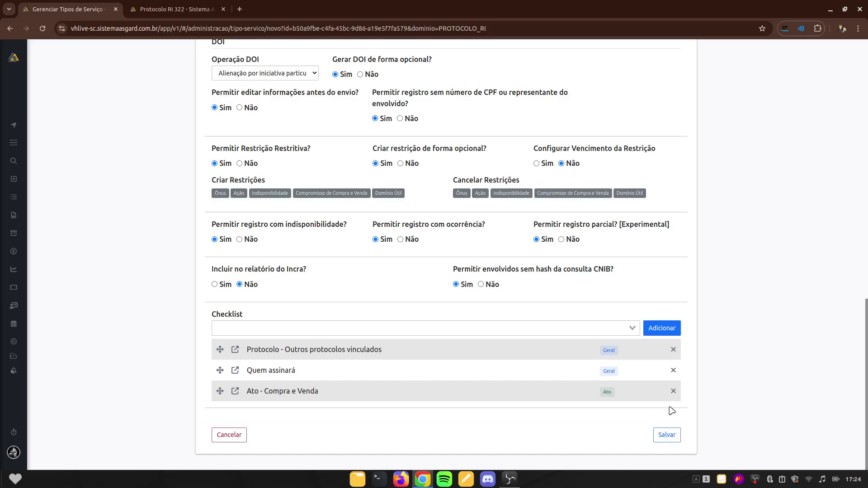
pyautogui.click(673, 391)
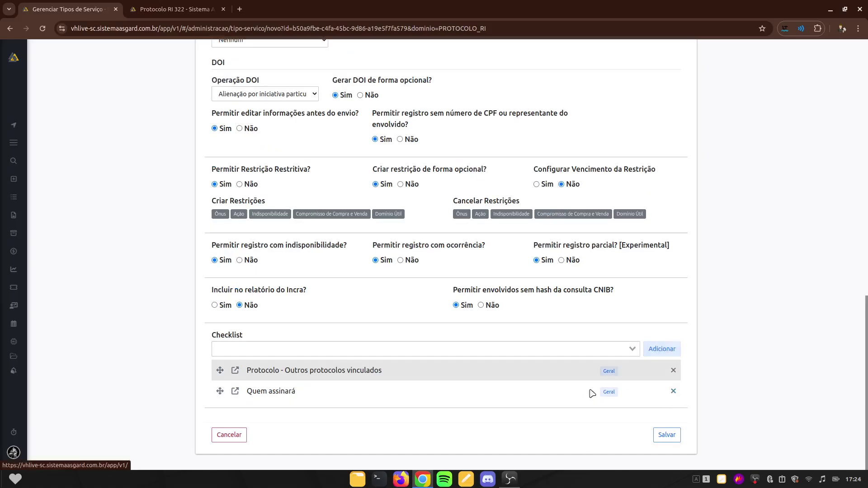
# Save the service type and open the Etapas list of Protocolo RI from the administration page
pyautogui.click(676, 436)
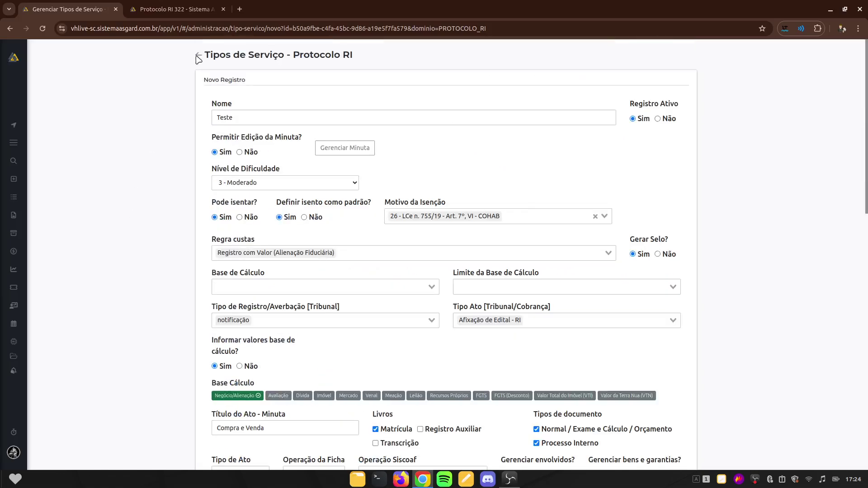
pyautogui.click(198, 56)
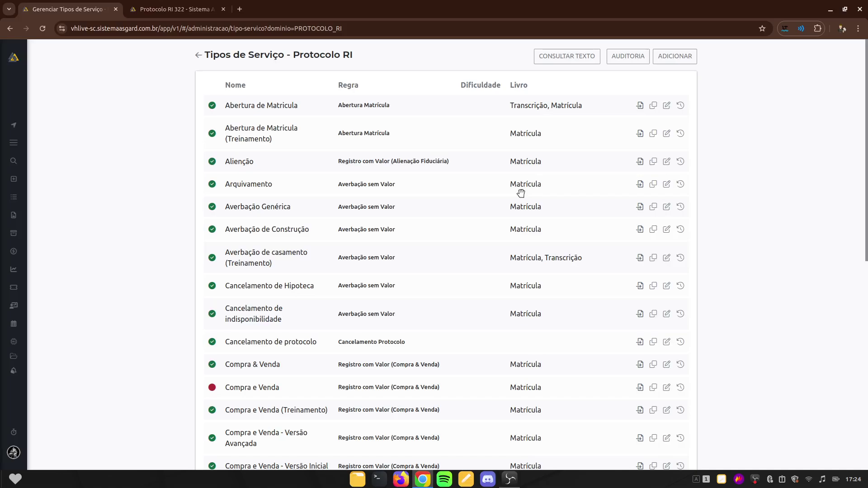
pyautogui.click(199, 56)
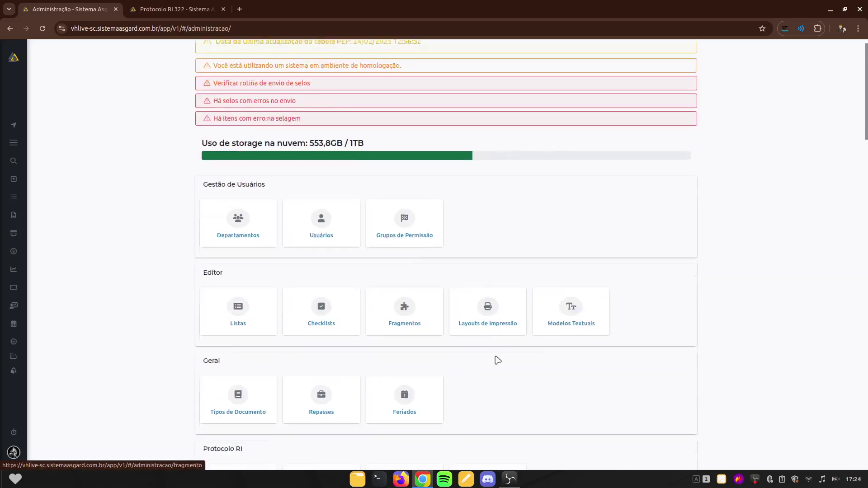
pyautogui.scroll(-4, 498, 361)
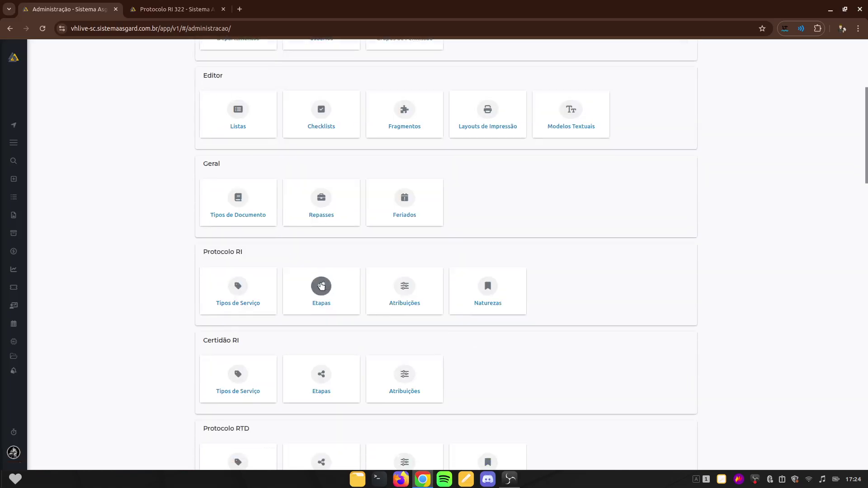
pyautogui.click(321, 287)
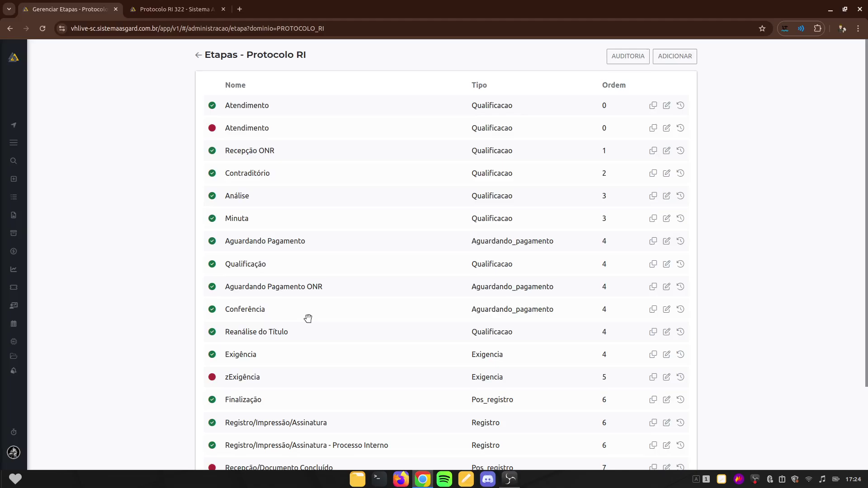
# Open the Informações Gerais of Protocolo RI 322, discarding the checklist changes, and view its available Ações
pyautogui.click(176, 9)
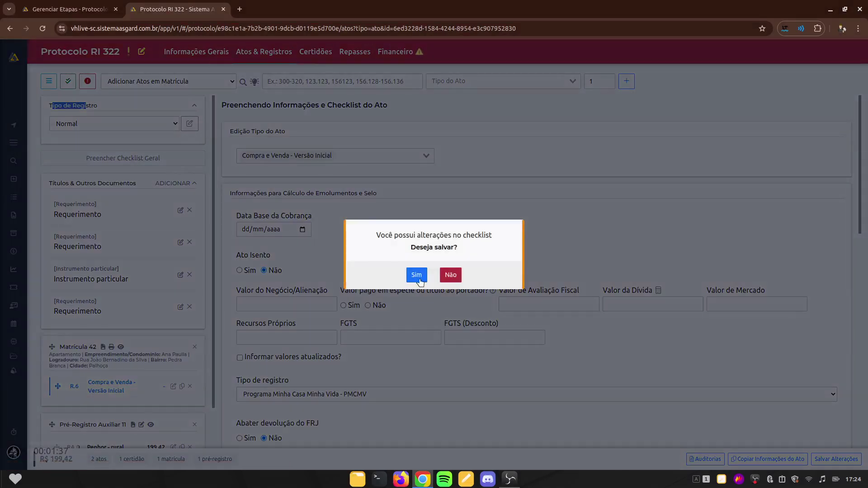
pyautogui.click(451, 274)
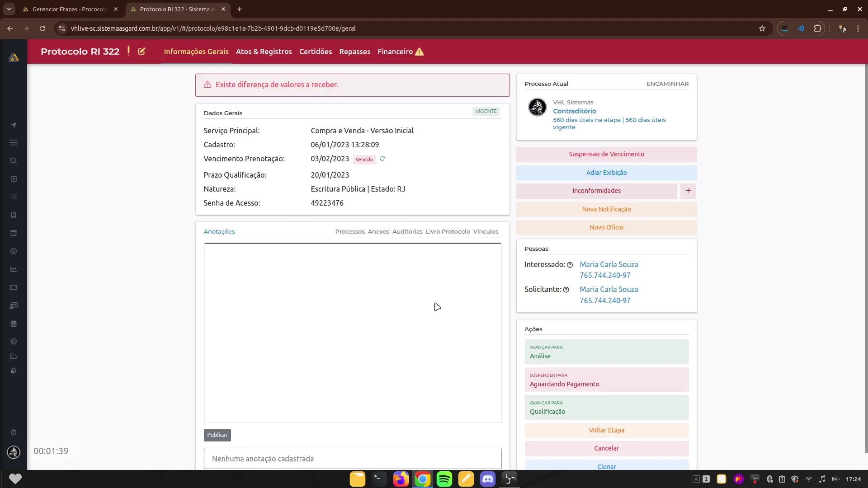
pyautogui.scroll(-2, 551, 329)
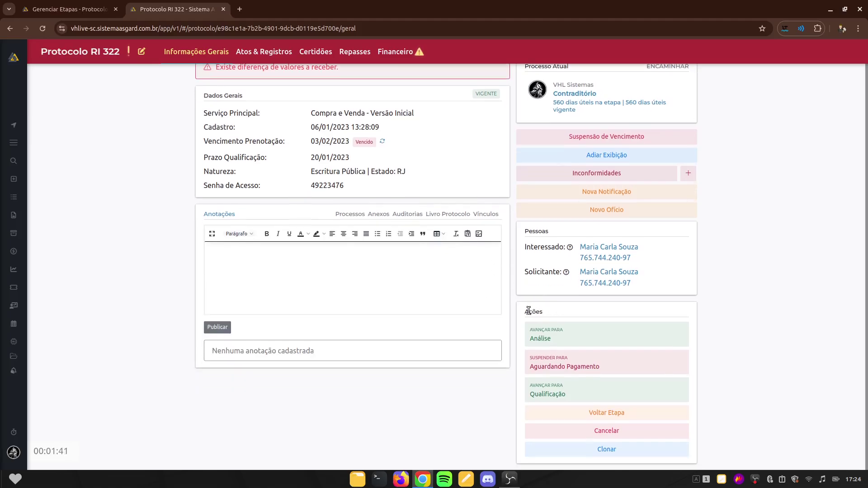
# Examine the Ações of Protocolo RI 322 and compare them with the entries in the Etapas - Protocolo RI list
pyautogui.doubleClick(528, 311)
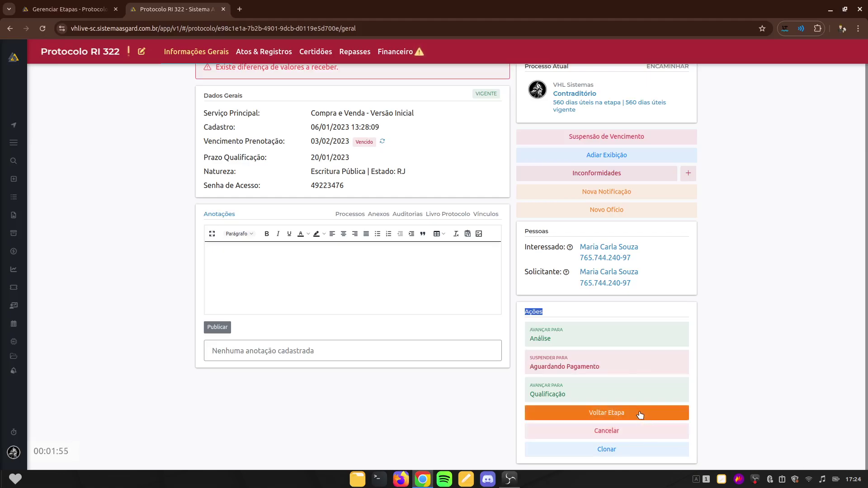
pyautogui.scroll(1, 733, 352)
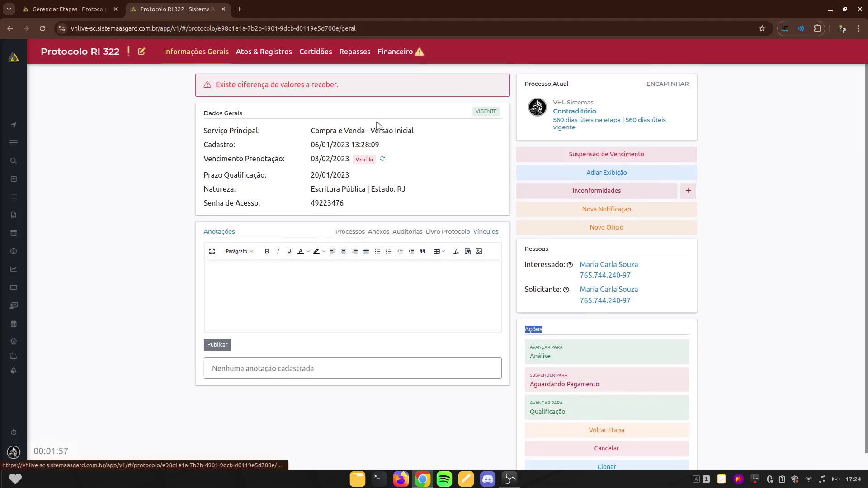
pyautogui.click(89, 4)
pyautogui.moveTo(205, 55); pyautogui.dragTo(289, 56)
pyautogui.click(351, 60)
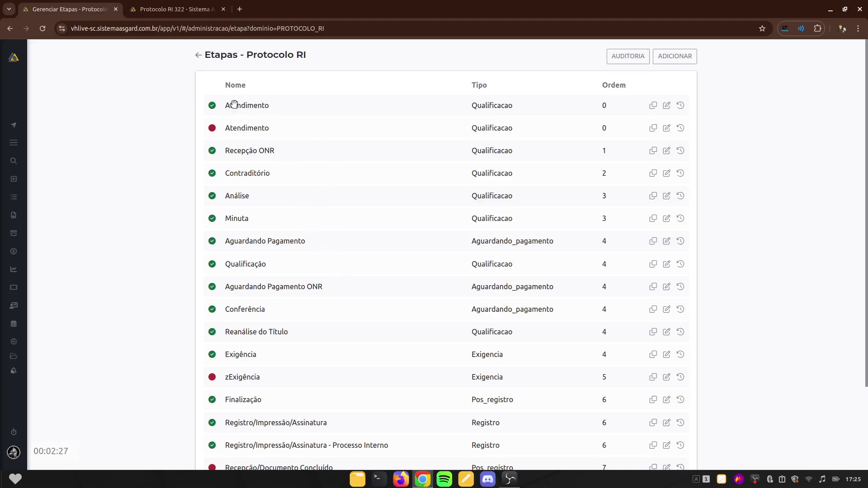
pyautogui.moveTo(222, 106); pyautogui.dragTo(272, 105)
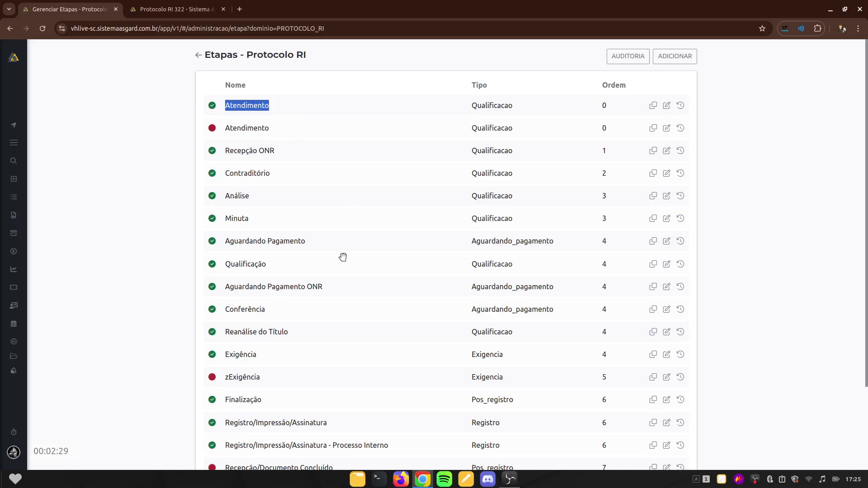
pyautogui.click(189, 172)
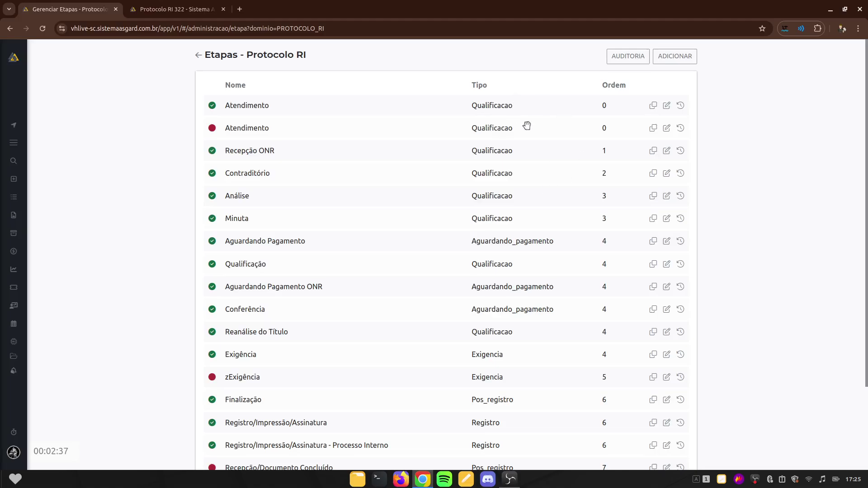
# Open the active Atendimento etapa for editing and review its settings, from Pode finalizar? to the end of the form
pyautogui.click(666, 106)
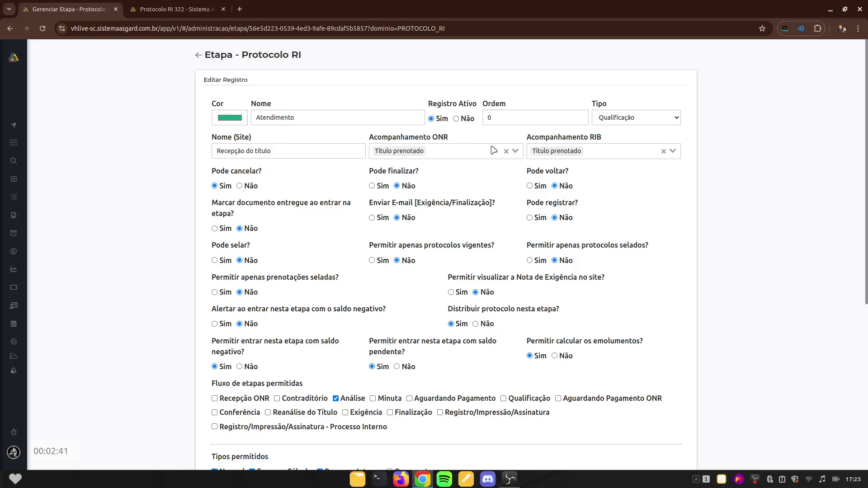
pyautogui.doubleClick(267, 118)
pyautogui.click(118, 225)
pyautogui.moveTo(369, 171); pyautogui.dragTo(422, 181)
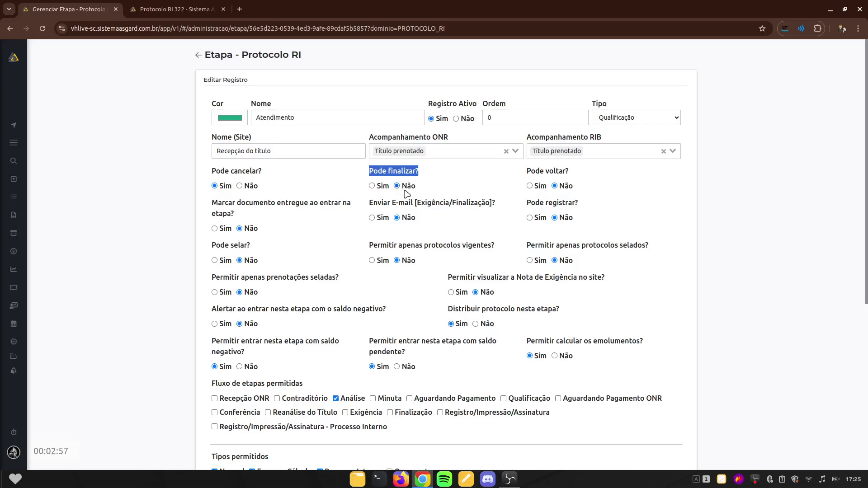
pyautogui.click(466, 190)
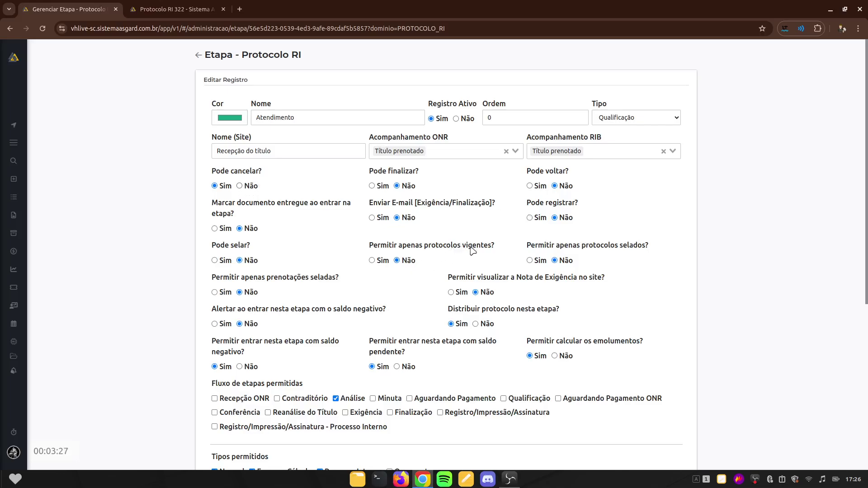
pyautogui.scroll(-3, 506, 355)
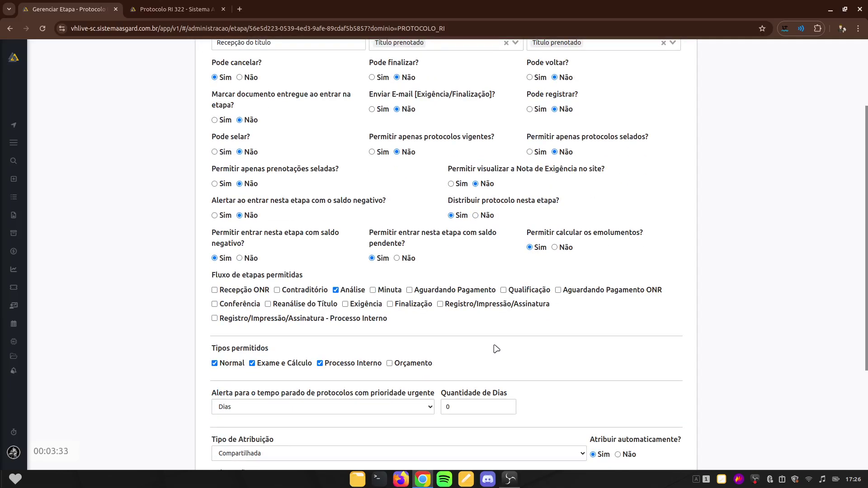
pyautogui.scroll(-3, 493, 348)
pyautogui.scroll(8, 448, 285)
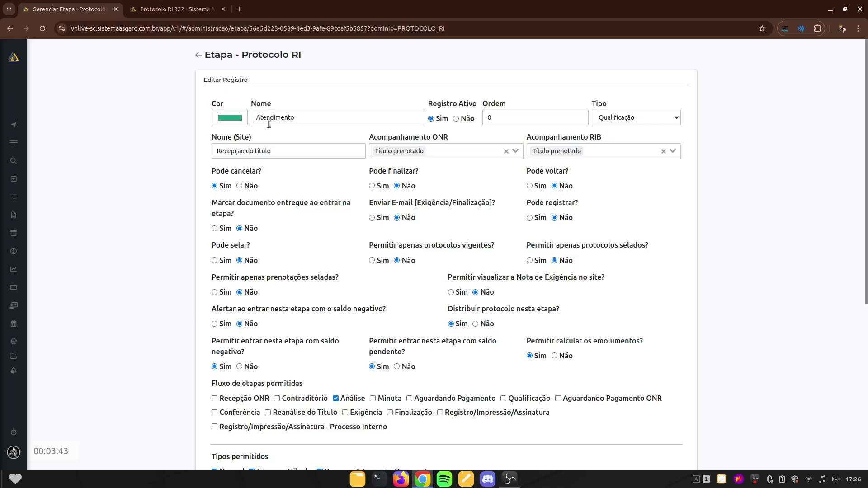
# Compare the etapa's internal Nome with its public Nome (Site)
pyautogui.tripleClick(278, 151)
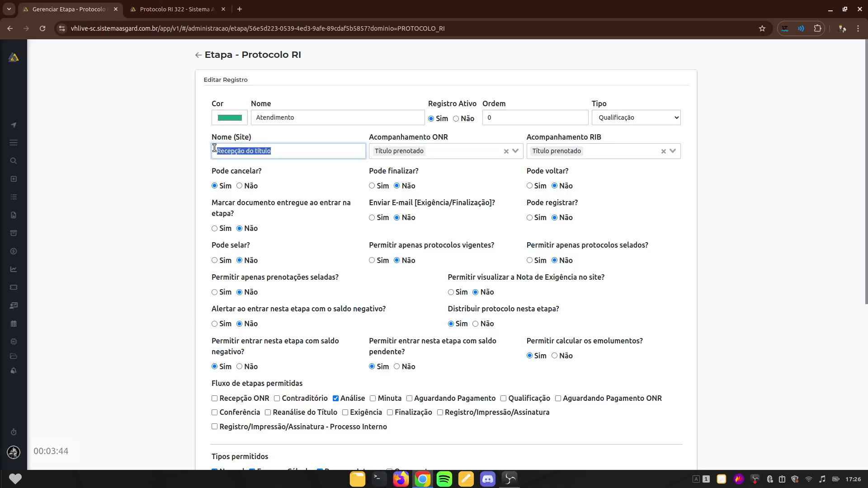
pyautogui.click(303, 174)
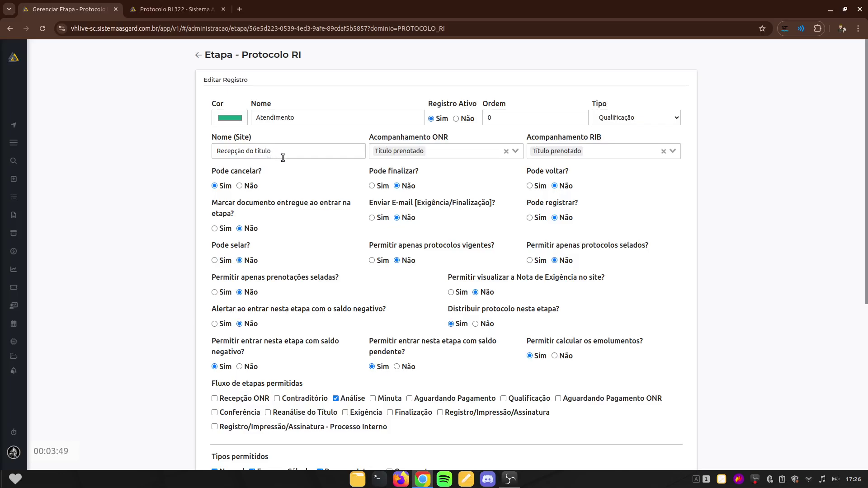
pyautogui.tripleClick(261, 117)
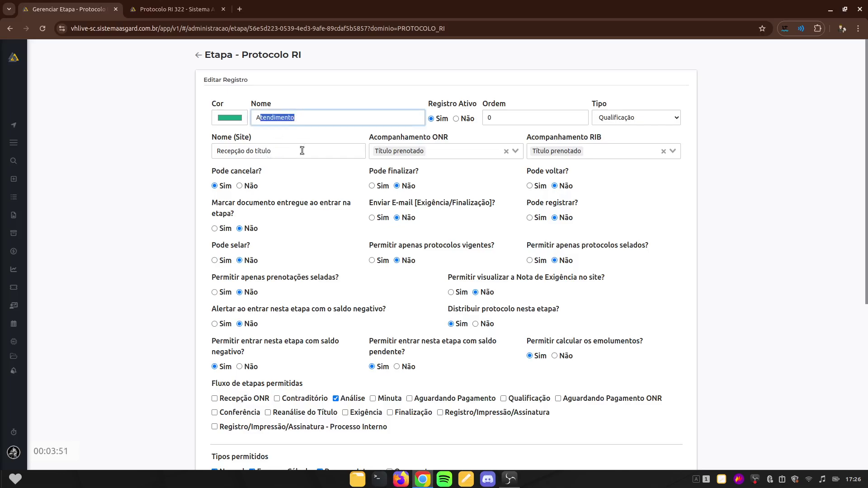
pyautogui.click(298, 173)
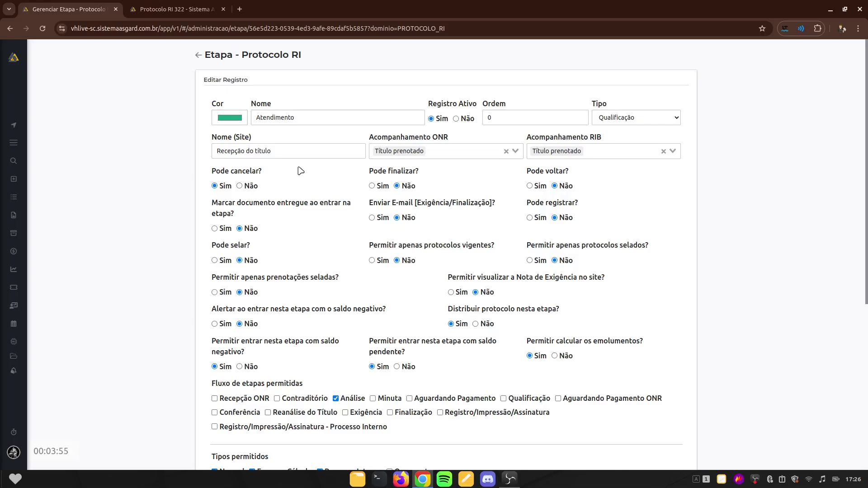
pyautogui.click(228, 151)
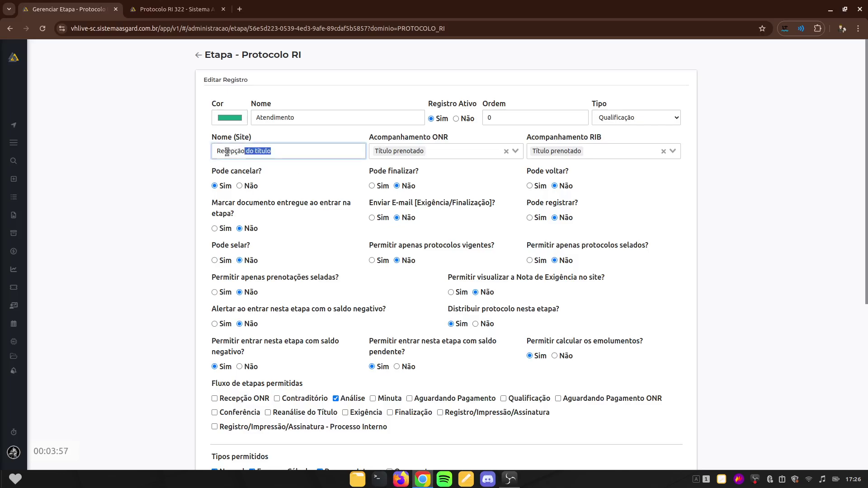
pyautogui.tripleClick(216, 151)
pyautogui.click(303, 183)
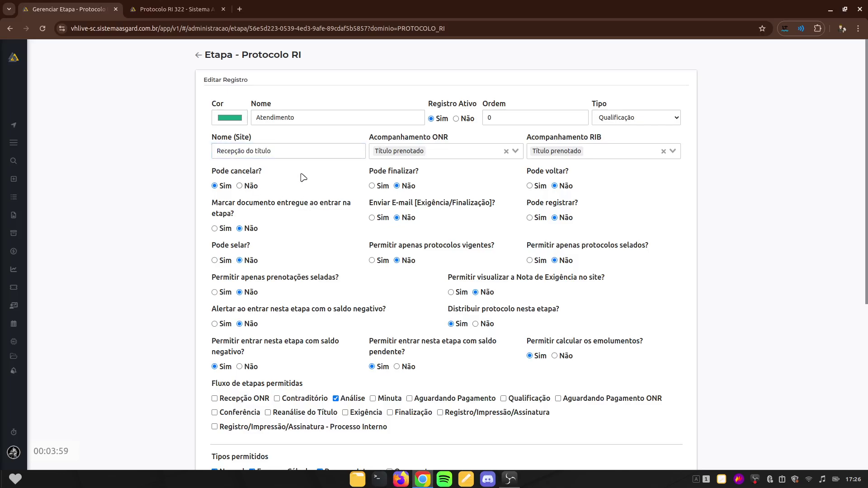
pyautogui.tripleClick(281, 152)
pyautogui.click(296, 182)
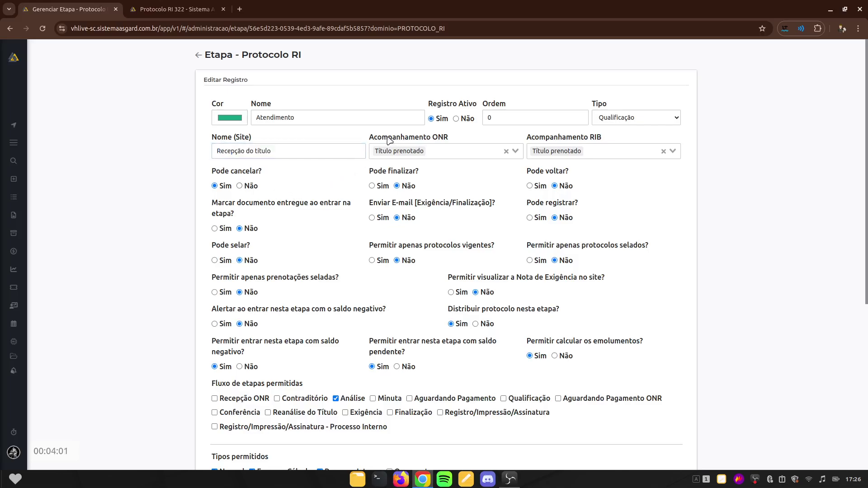
# Look through the available Acompanhamento ONR options and keep the current selection
pyautogui.click(447, 157)
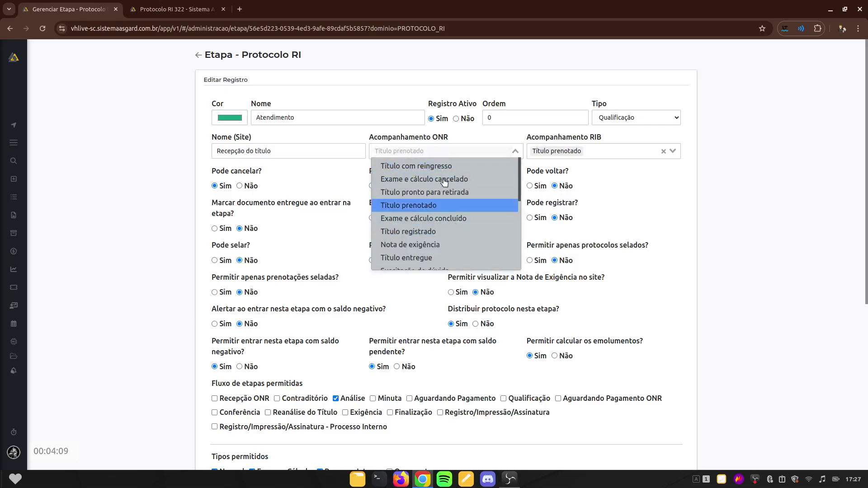
pyautogui.scroll(-4, 453, 219)
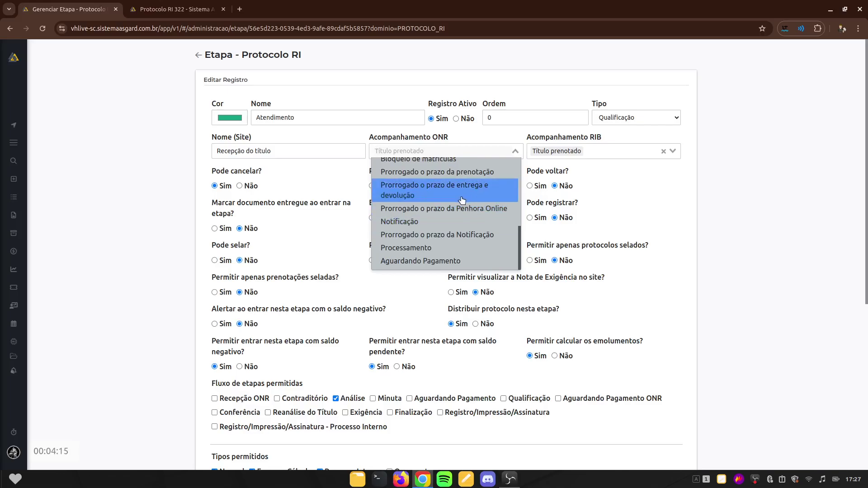
pyautogui.scroll(5, 462, 200)
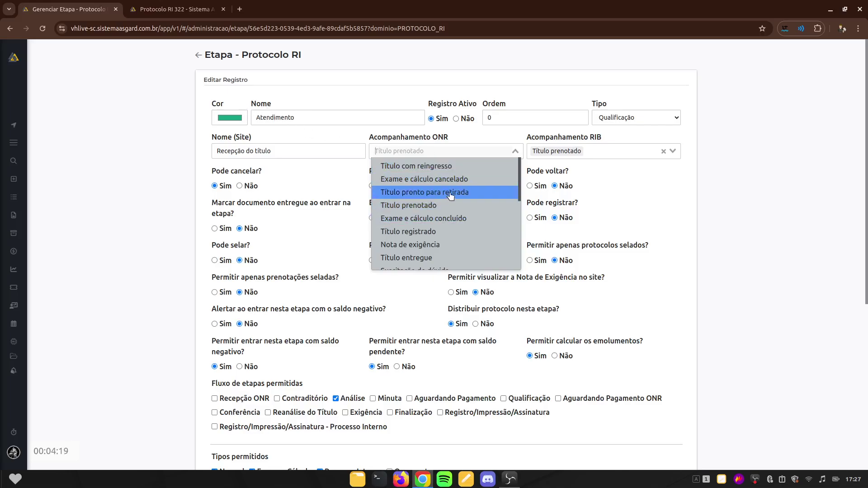
pyautogui.click(461, 138)
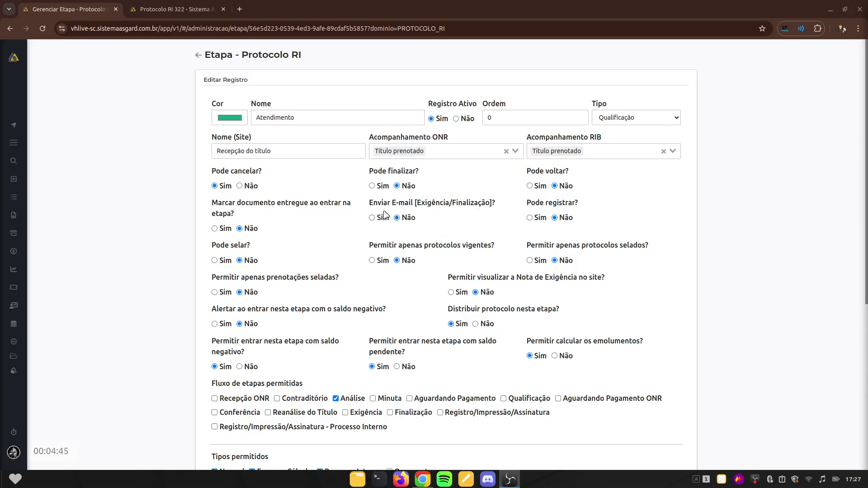
# Set Enviar E-mail [Exigência/Finalização]? to Sim and the etapa's Tipo to Exigência
pyautogui.click(372, 218)
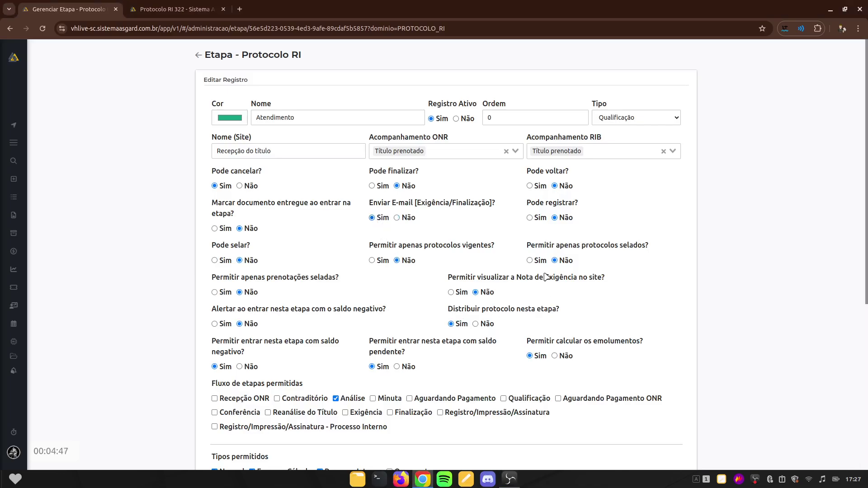
pyautogui.click(637, 118)
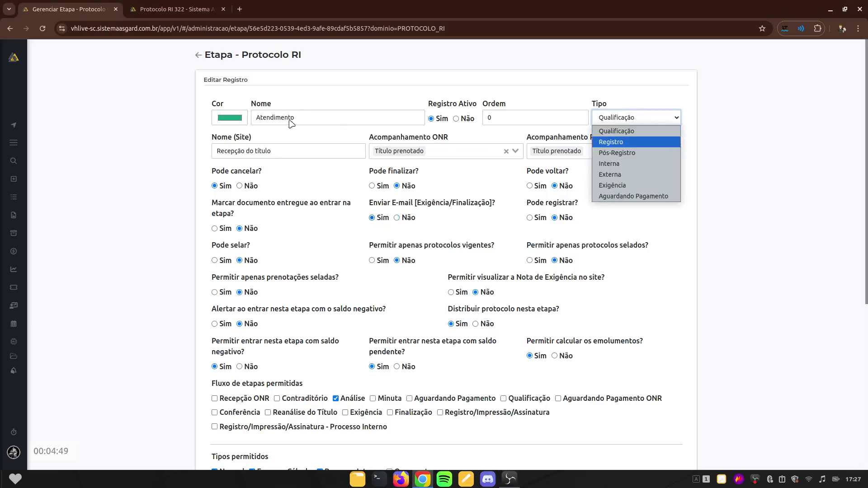
pyautogui.click(640, 185)
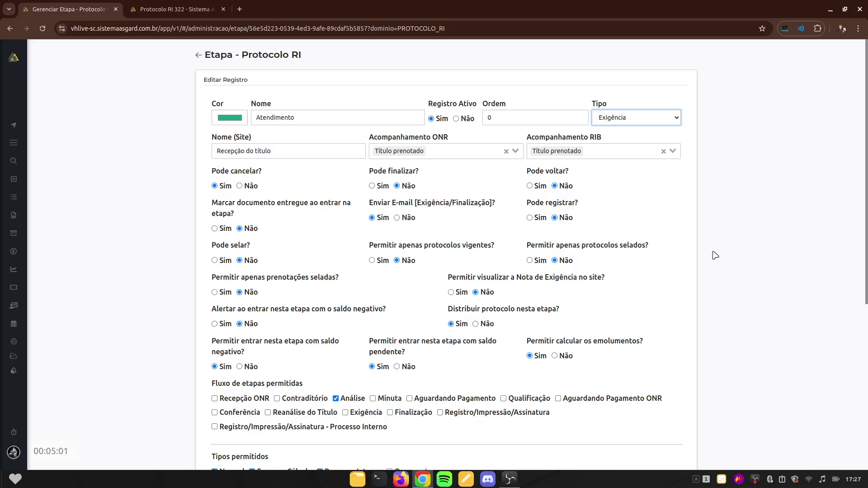
# View the Processos history and the Atos & Registros of Protocolo RI 322, and return to the Atendimento etapa form
pyautogui.click(185, 12)
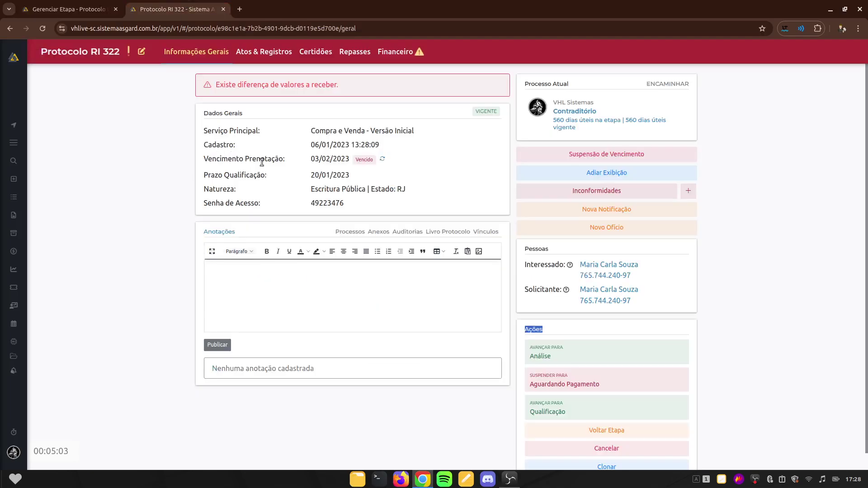
pyautogui.click(351, 232)
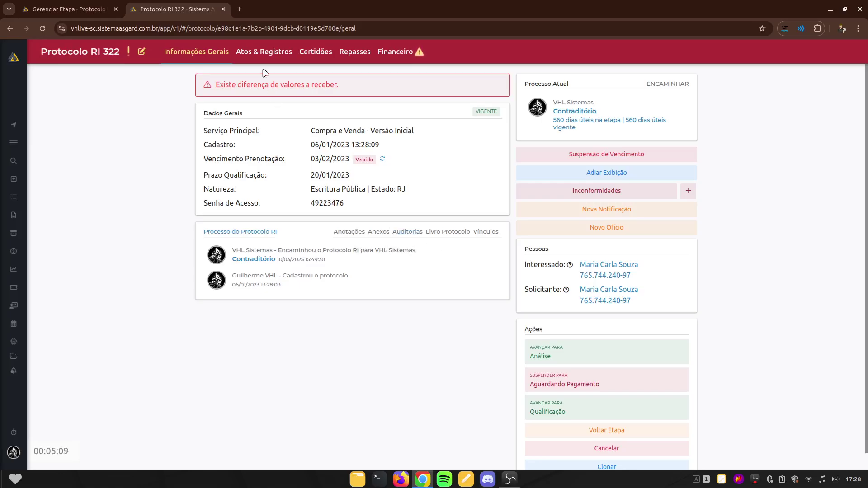
pyautogui.click(255, 53)
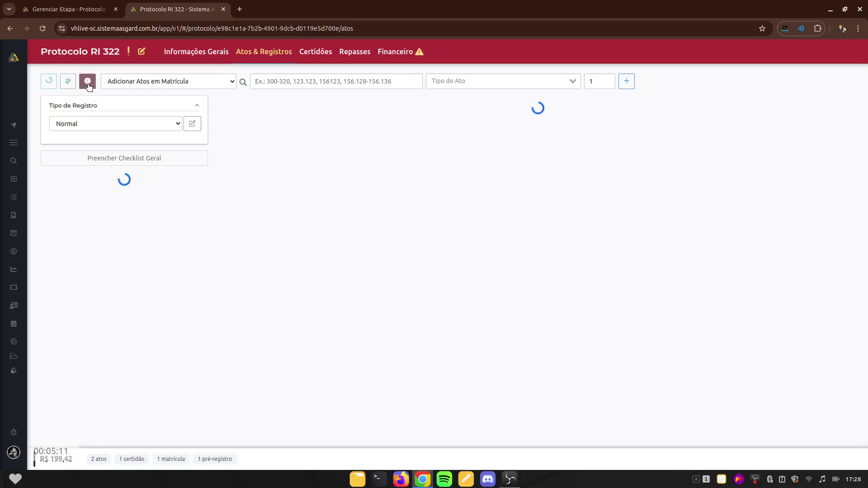
pyautogui.click(82, 6)
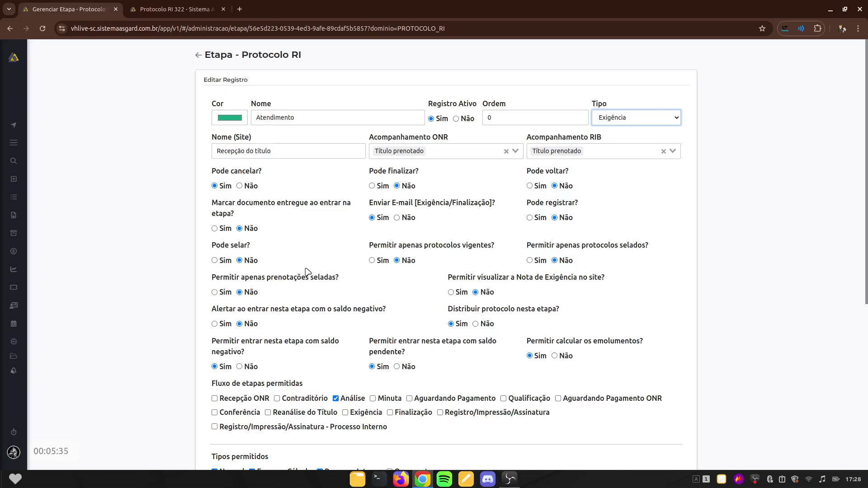
# Review the Tipo de Atribuição options, keeping Compartilhada, and examine the other etapa settings down to Orientações
pyautogui.scroll(-2, 307, 271)
pyautogui.scroll(-1, 308, 279)
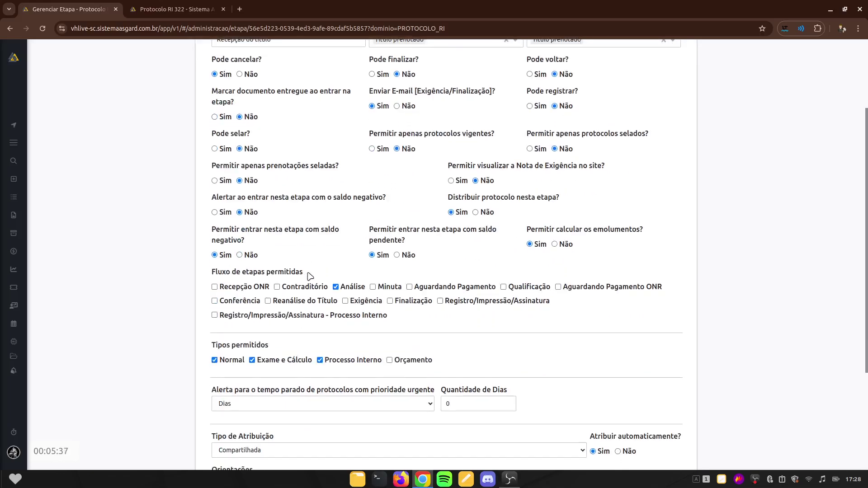
pyautogui.scroll(4, 276, 267)
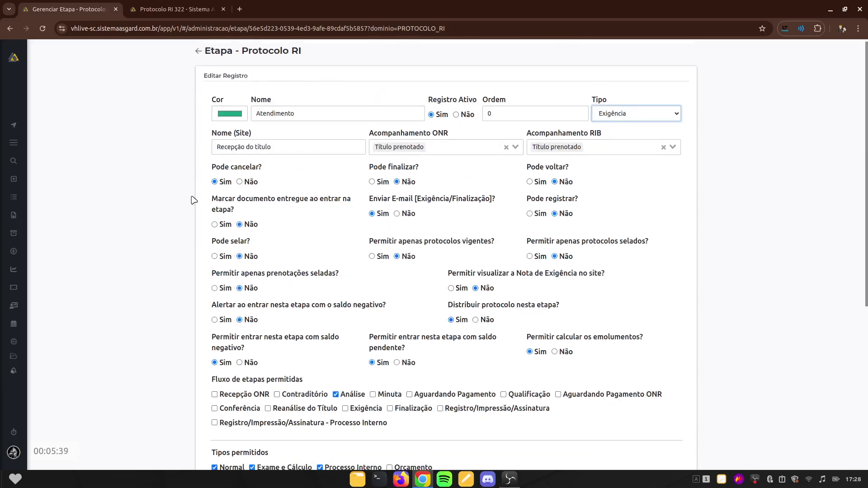
pyautogui.scroll(-5, 194, 199)
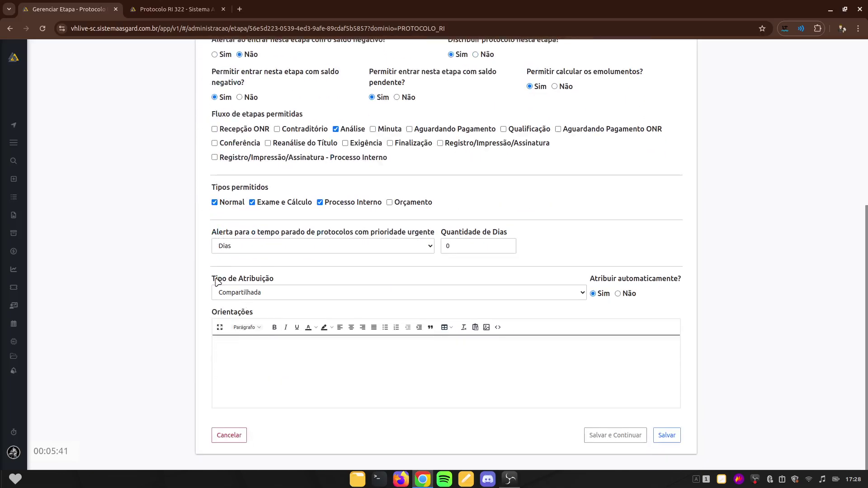
pyautogui.moveTo(216, 278); pyautogui.dragTo(257, 281)
pyautogui.click(283, 281)
pyautogui.click(382, 295)
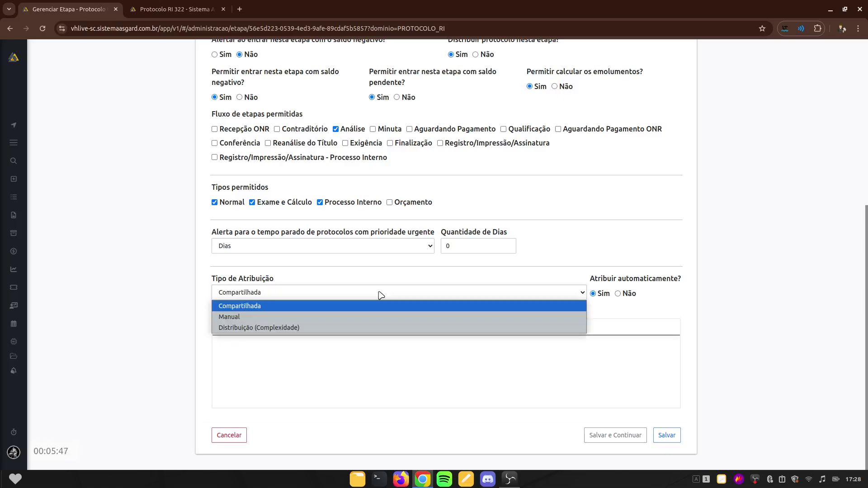
pyautogui.click(277, 306)
pyautogui.scroll(6, 316, 294)
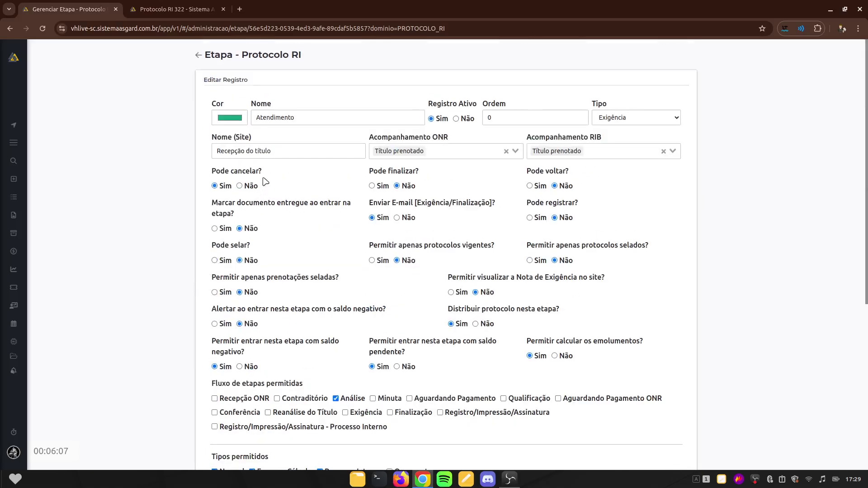
pyautogui.scroll(-4, 321, 295)
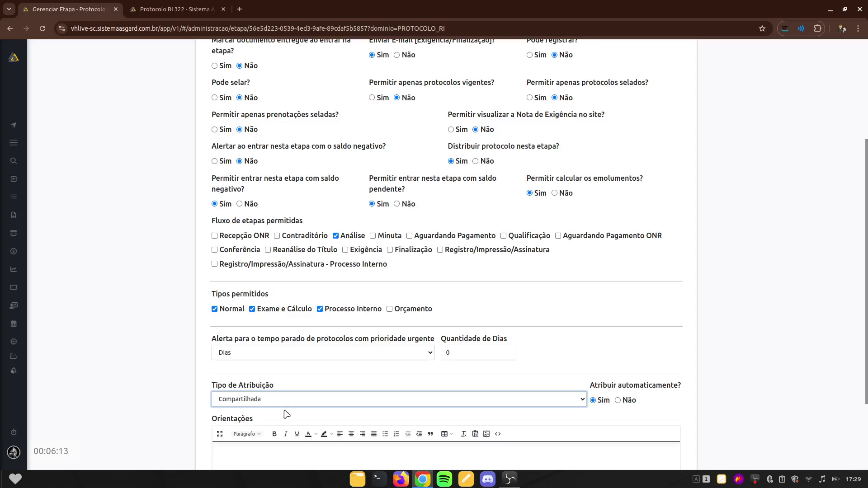
pyautogui.scroll(-1, 281, 402)
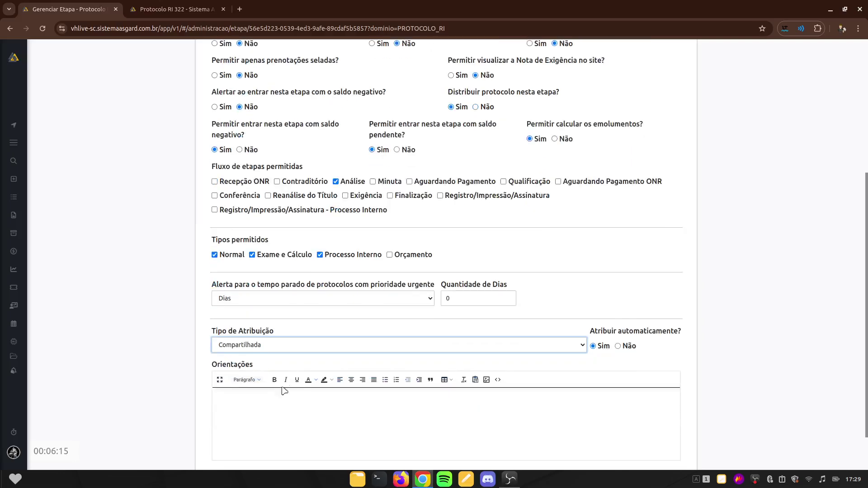
# Compare the Tipo de Atribuição options Compartilhada, Manual and Distribuição (Complexidade), keeping Compartilhada, and review the rest of the etapa form
pyautogui.click(296, 347)
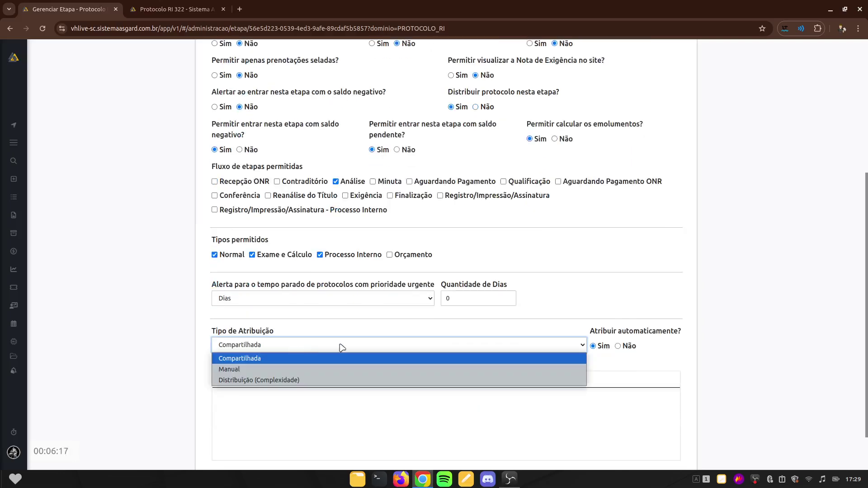
pyautogui.click(639, 316)
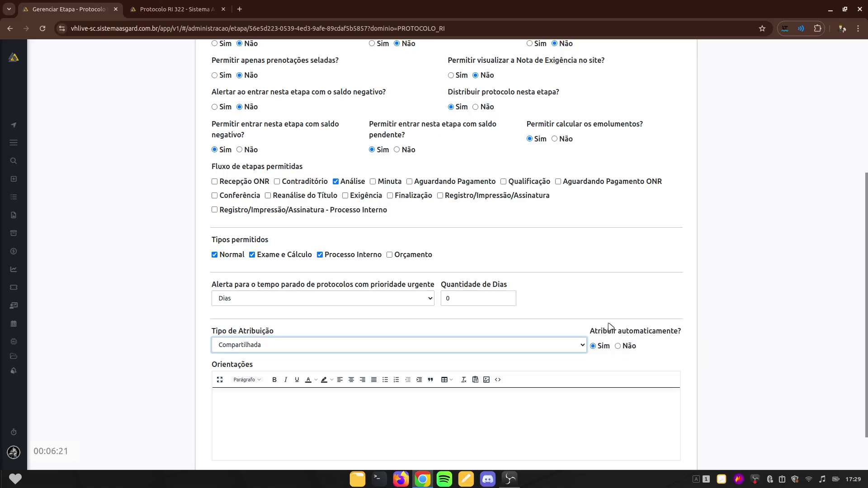
pyautogui.click(555, 347)
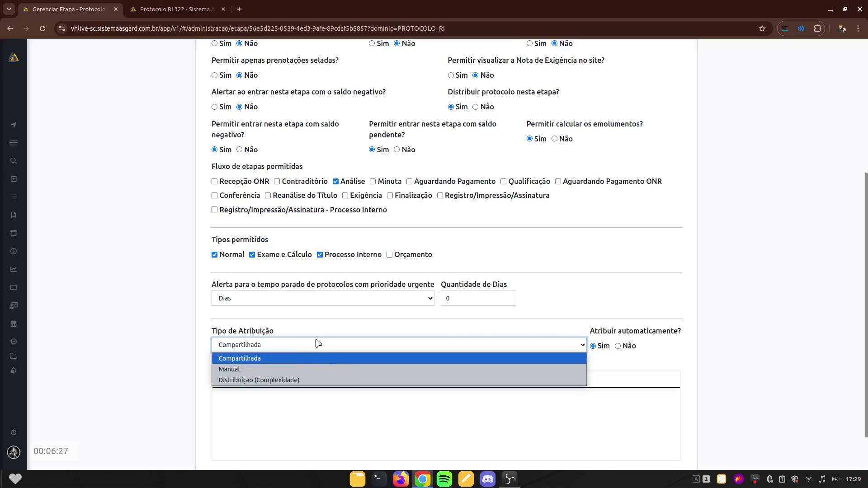
pyautogui.click(335, 329)
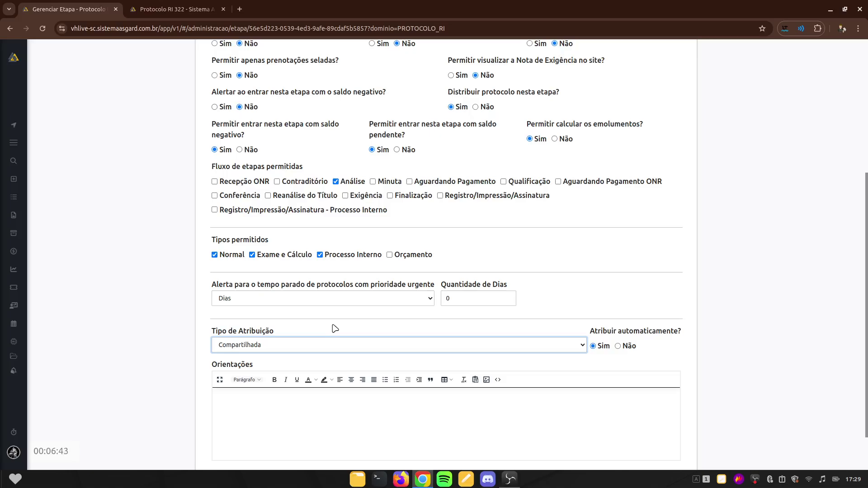
pyautogui.click(305, 344)
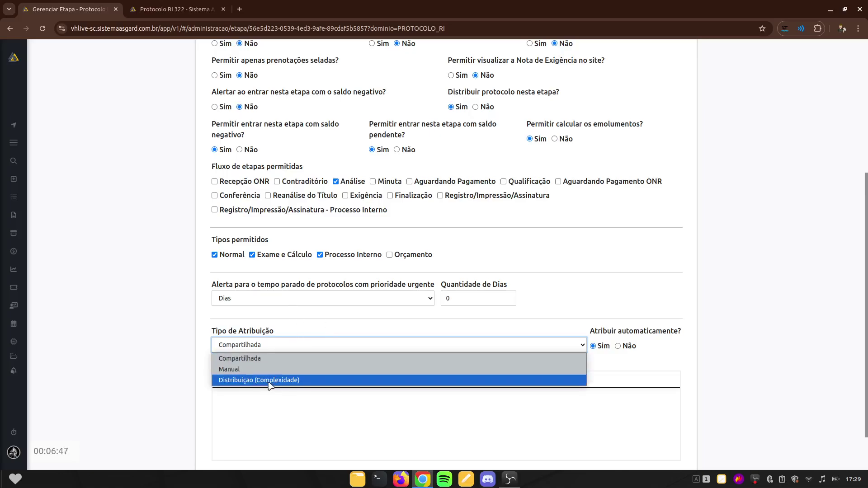
pyautogui.click(557, 299)
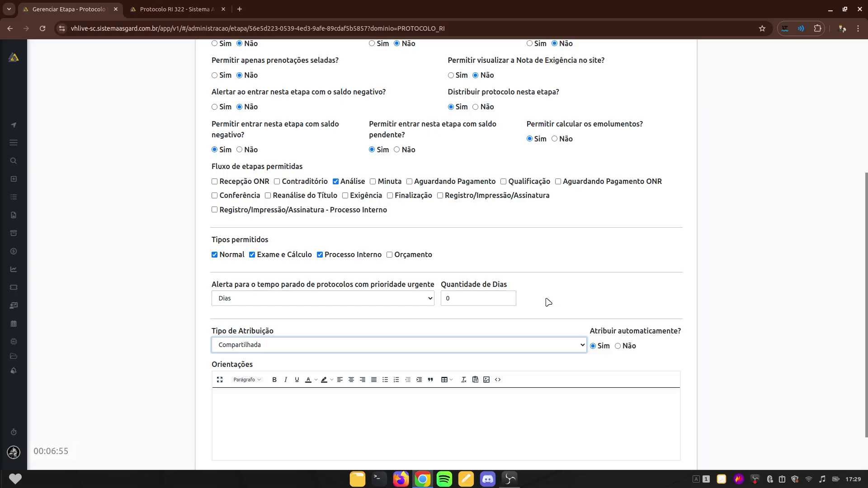
pyautogui.scroll(6, 548, 301)
pyautogui.scroll(-6, 226, 253)
pyautogui.scroll(-2, 221, 258)
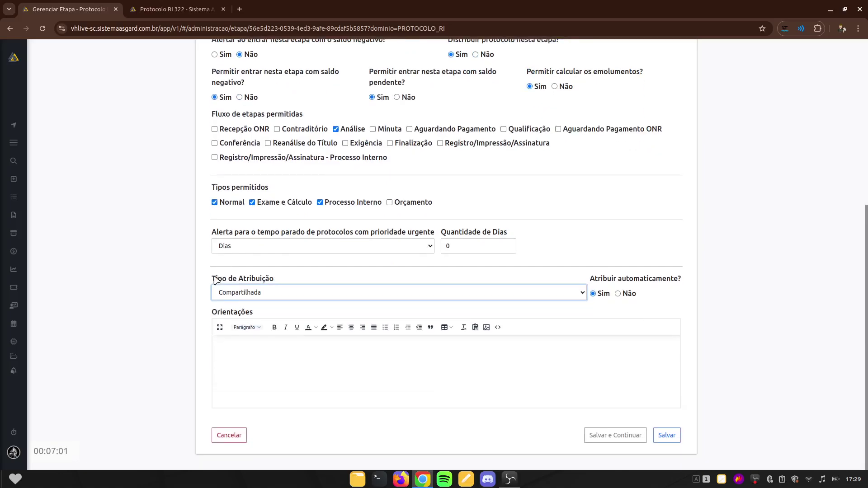
# Leave the Atendimento etapa without saving, return to the administration page and open the Atribuições of Protocolo RI
pyautogui.scroll(8, 205, 253)
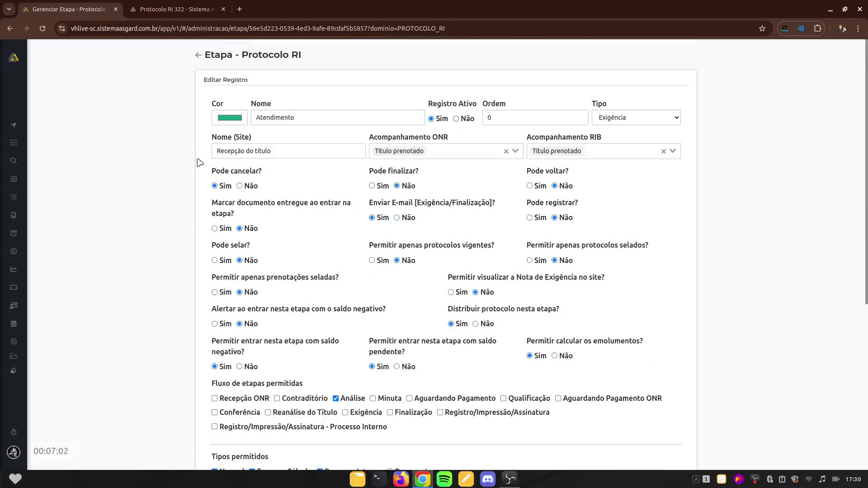
pyautogui.click(199, 54)
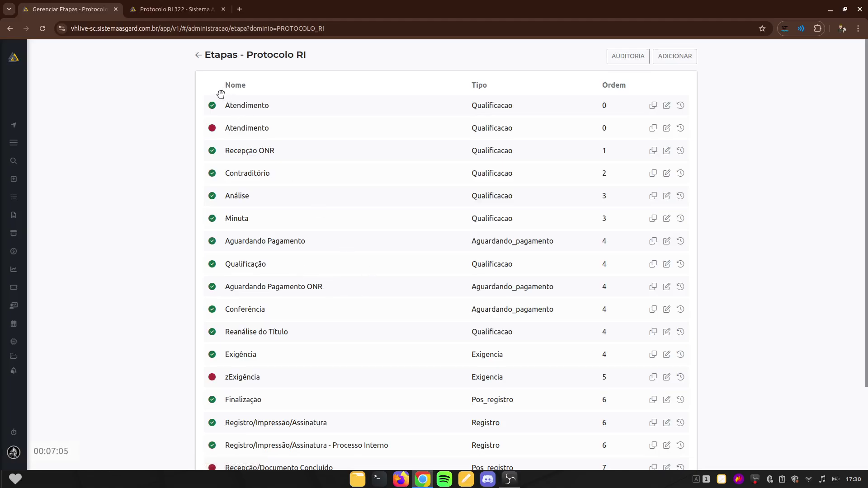
pyautogui.click(200, 57)
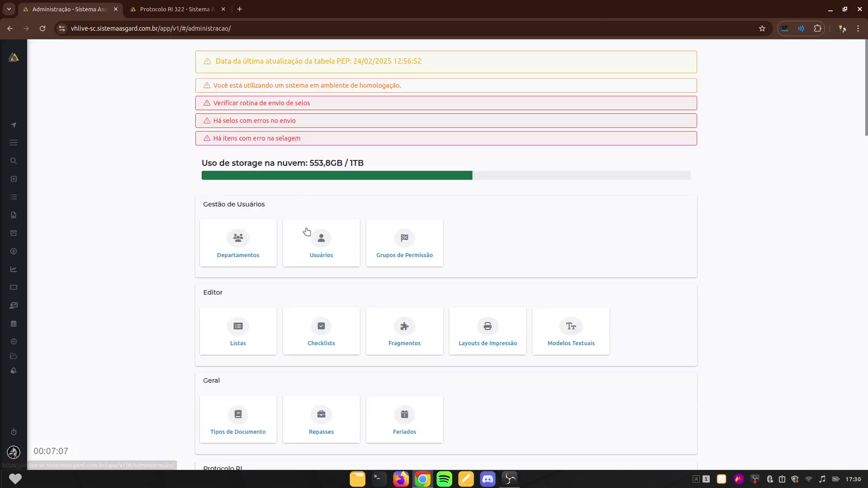
pyautogui.scroll(-4, 424, 329)
pyautogui.scroll(-3, 424, 328)
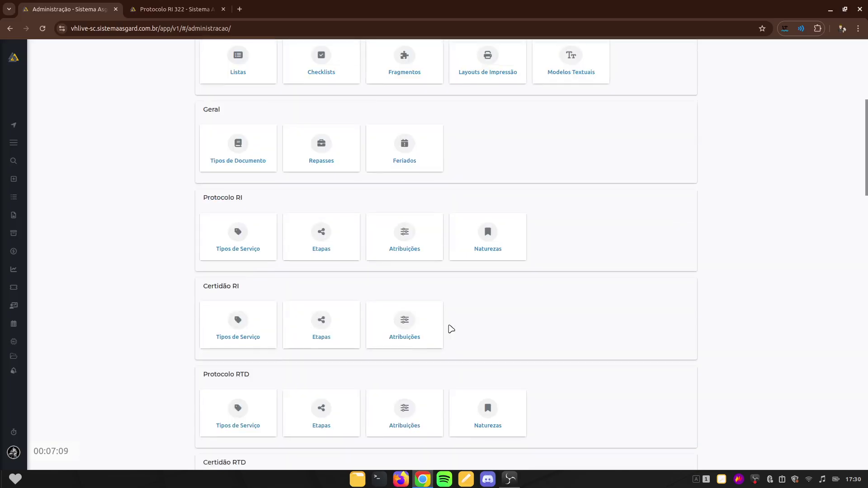
pyautogui.click(406, 234)
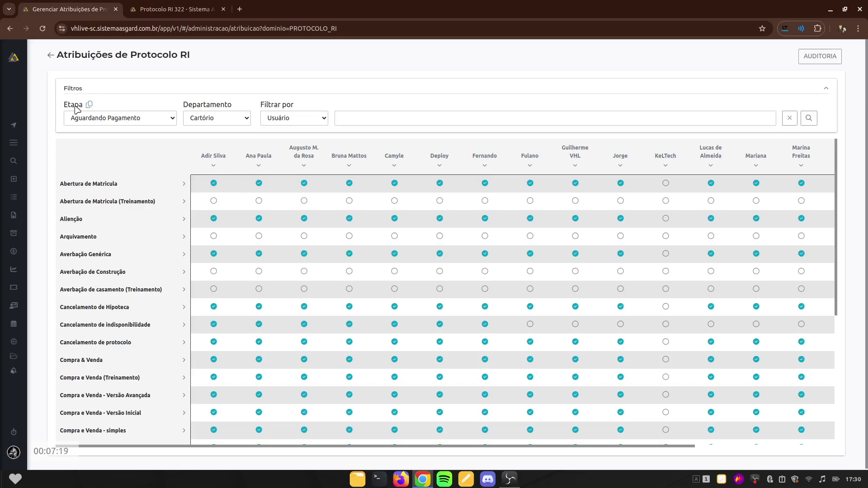
# Filter the assignments by the Análise etapa and check the available departments, keeping Cartório
pyautogui.click(133, 122)
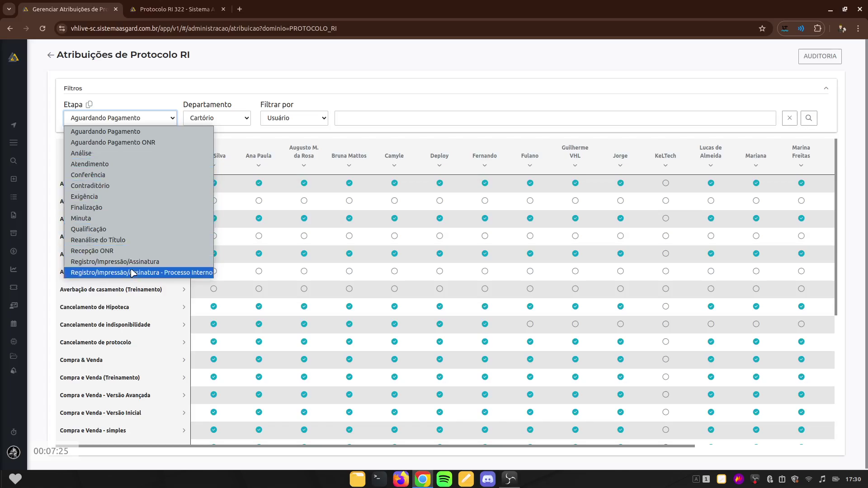
pyautogui.click(118, 155)
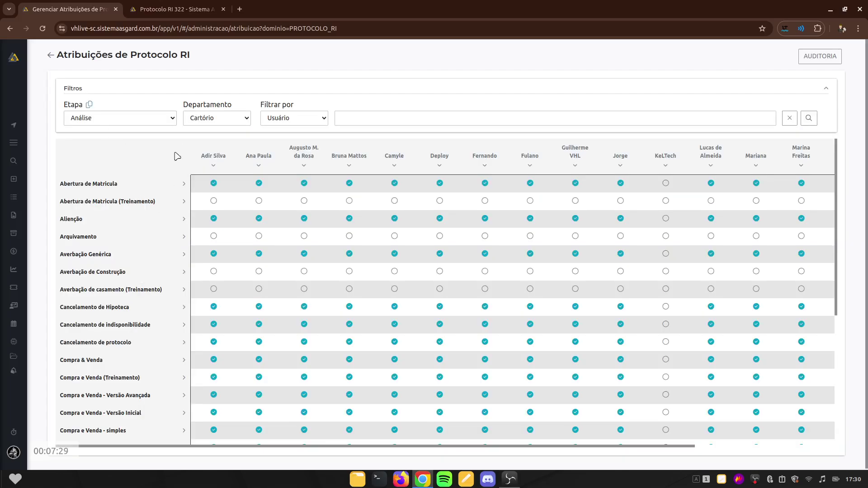
pyautogui.click(226, 119)
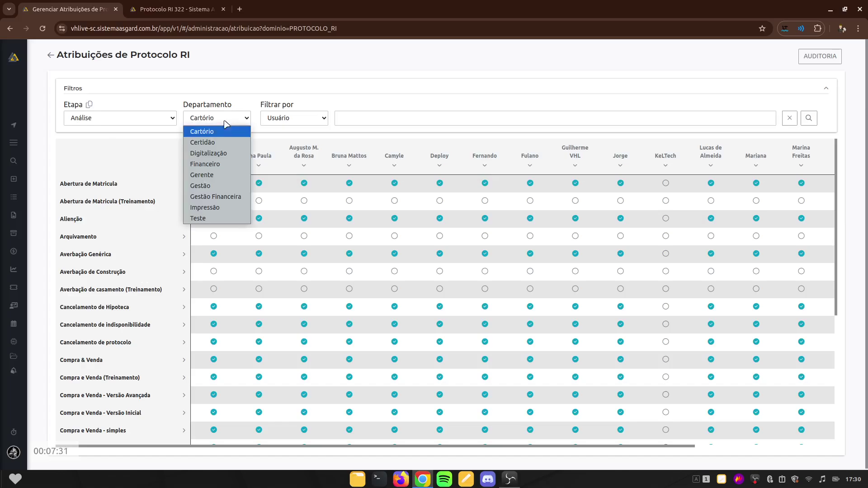
pyautogui.click(229, 78)
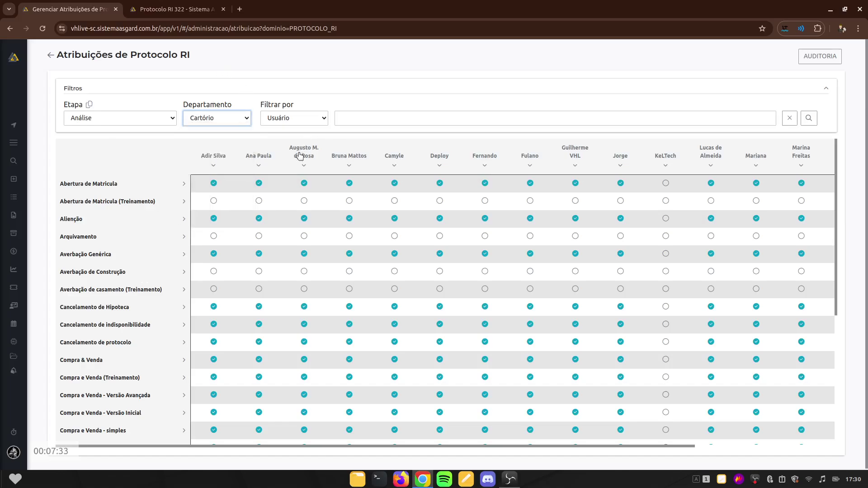
# View the Análise assignments of the Certidão department, and switch the Departamento filter back to Cartório
pyautogui.click(217, 121)
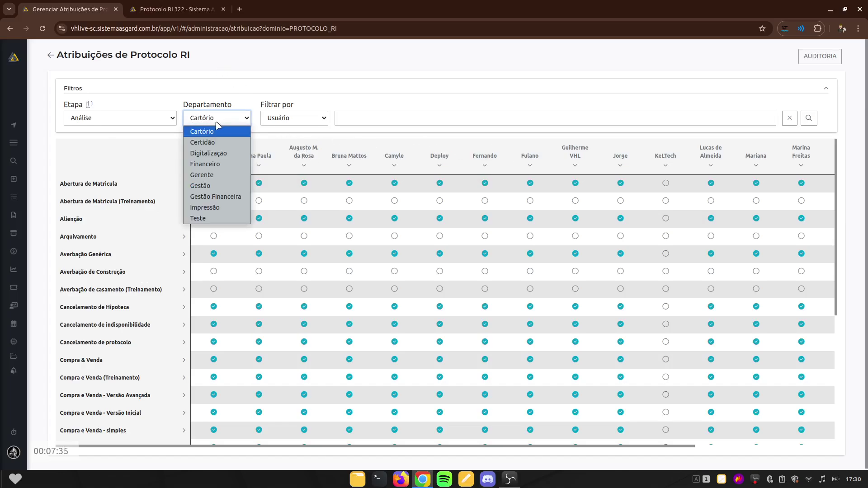
pyautogui.click(202, 142)
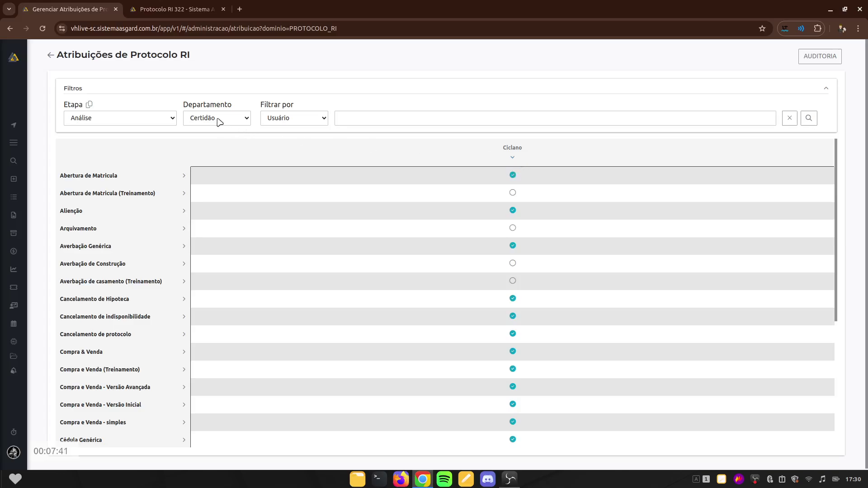
pyautogui.click(245, 119)
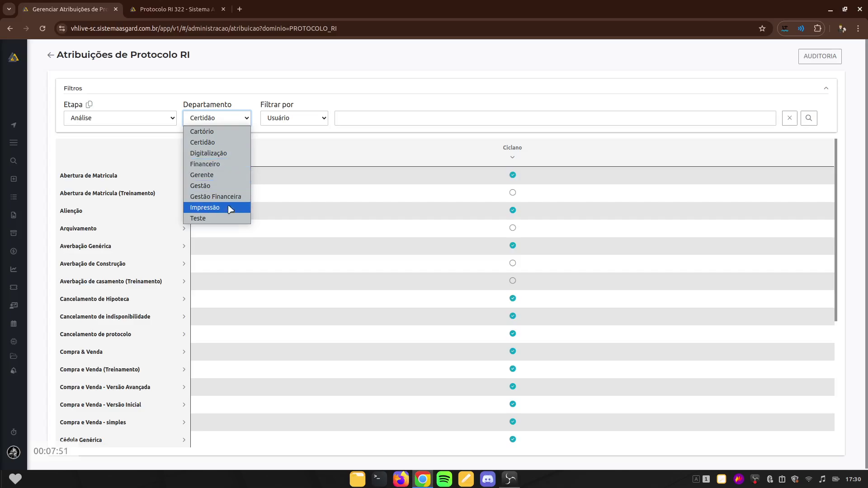
pyautogui.click(222, 131)
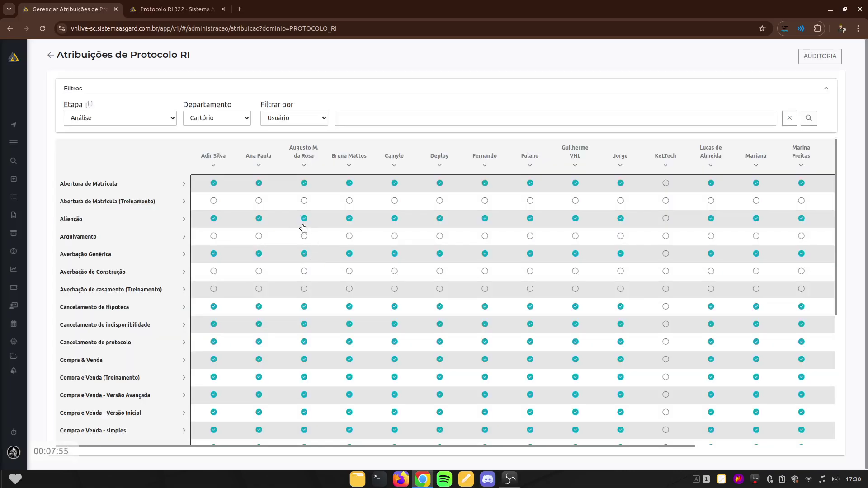
# Check the Filtrar por options, search the assignments for one user by first name, and clear the search
pyautogui.click(319, 121)
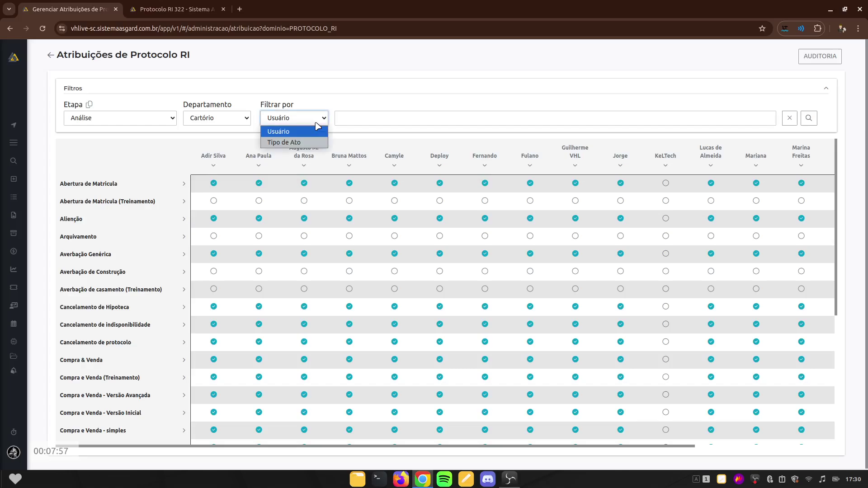
pyautogui.click(319, 123)
pyautogui.click(379, 118)
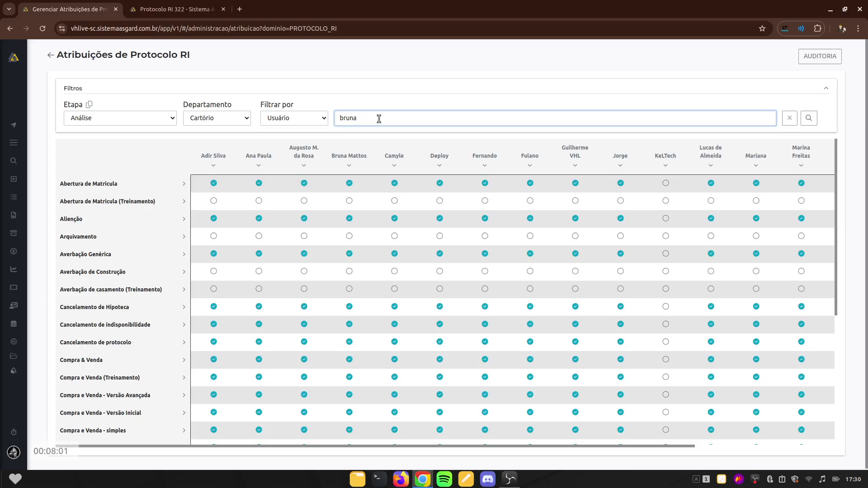
pyautogui.click(809, 118)
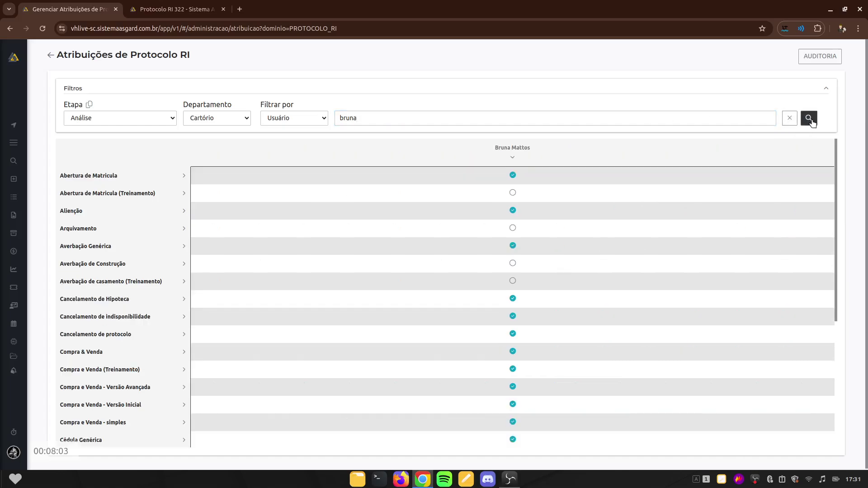
pyautogui.click(378, 119)
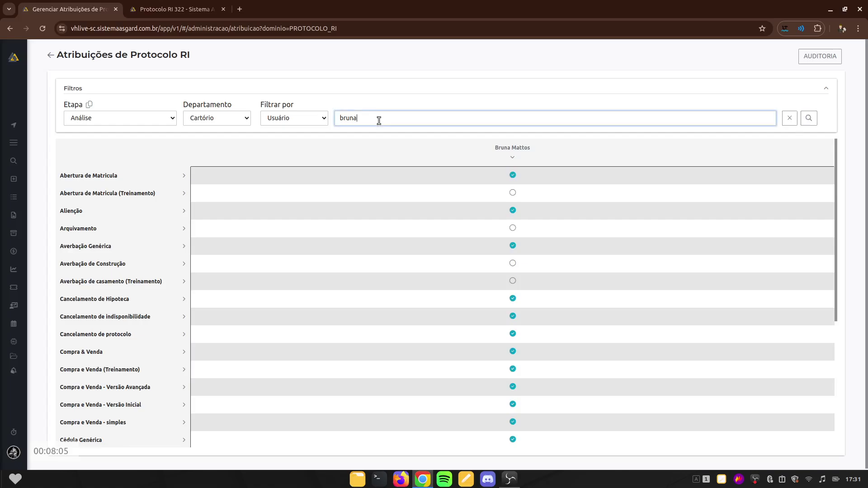
pyautogui.click(790, 118)
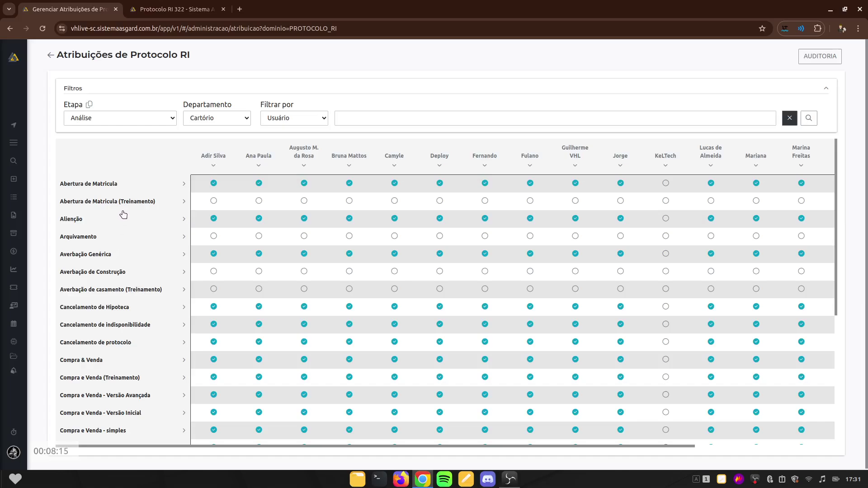
# Examine the Análise assignment grid down to its last service type, toggling the first user's Abertura de Matricula assignment off and back on
pyautogui.scroll(-5, 122, 224)
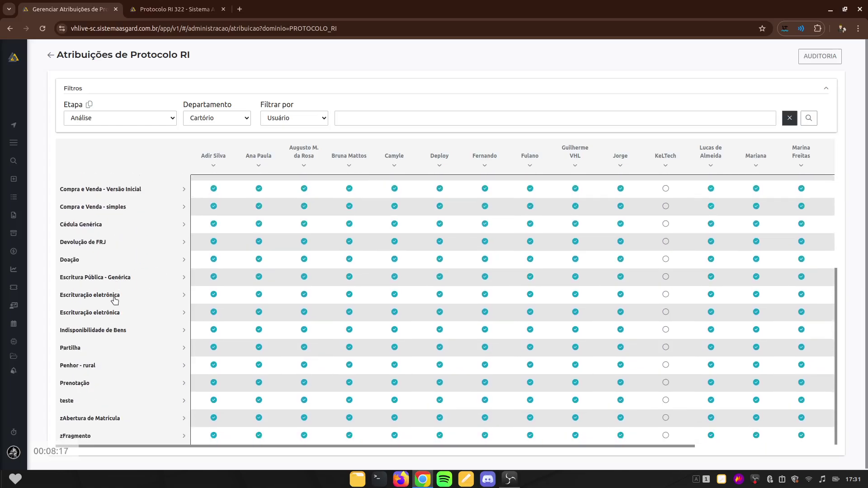
pyautogui.scroll(5, 110, 335)
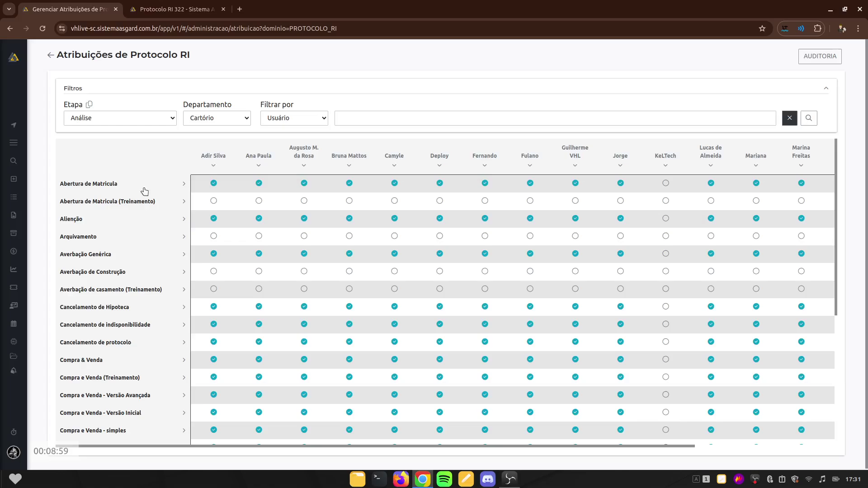
pyautogui.click(213, 184)
pyautogui.click(213, 184)
pyautogui.scroll(-5, 394, 247)
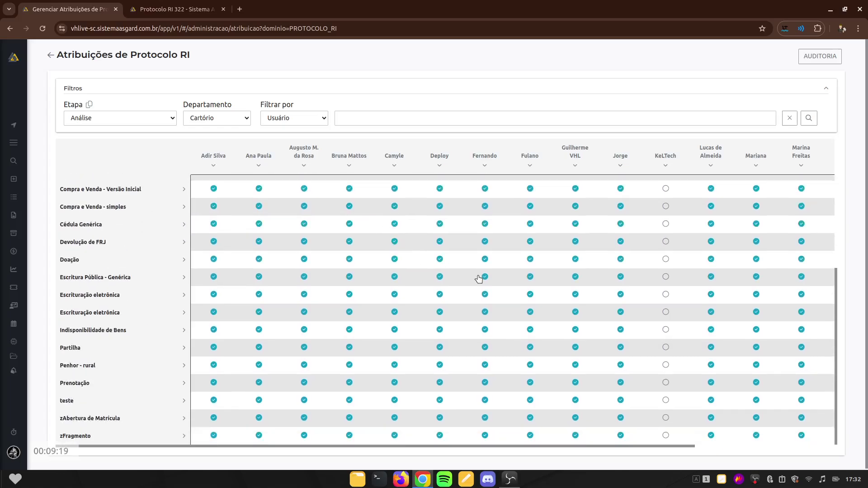
pyautogui.scroll(5, 244, 226)
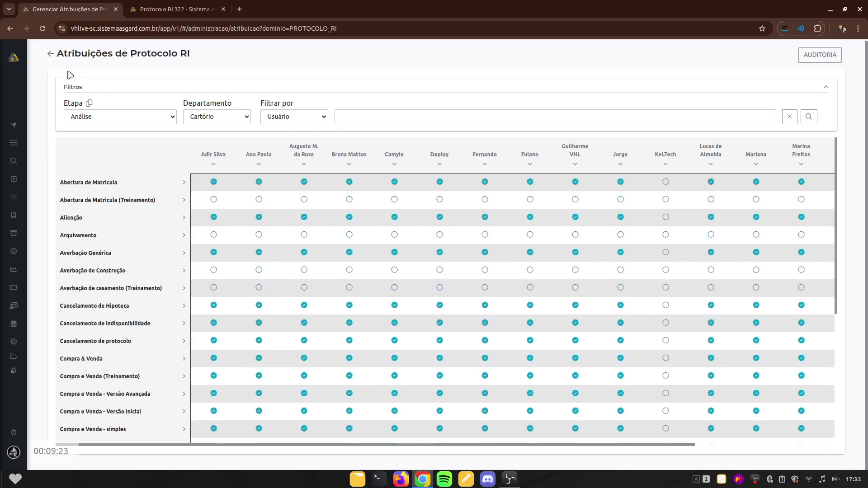
# Return to the administration page, open the Naturezas of Protocolo RI and open the Escritura Pública natureza for editing
pyautogui.click(51, 55)
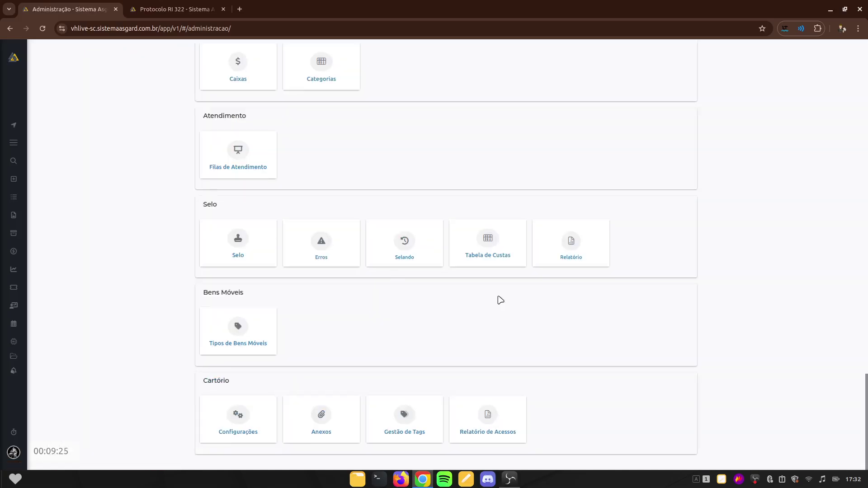
pyautogui.scroll(7, 418, 285)
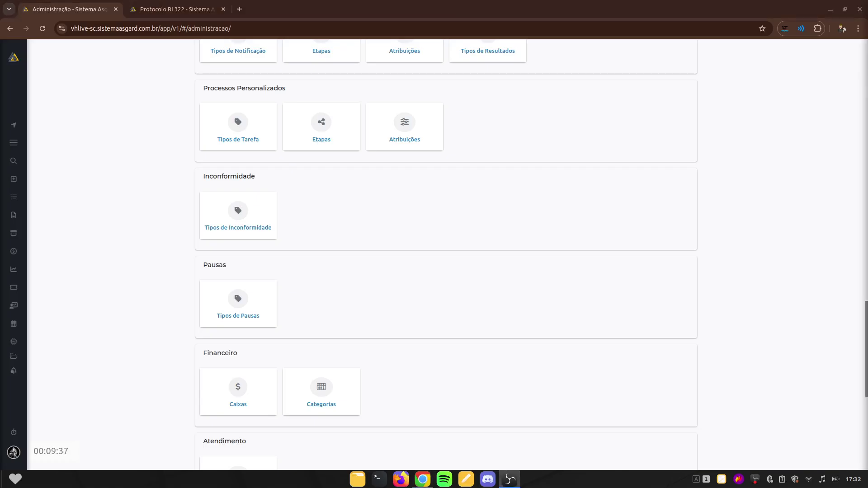
pyautogui.scroll(6, 607, 291)
pyautogui.scroll(5, 575, 317)
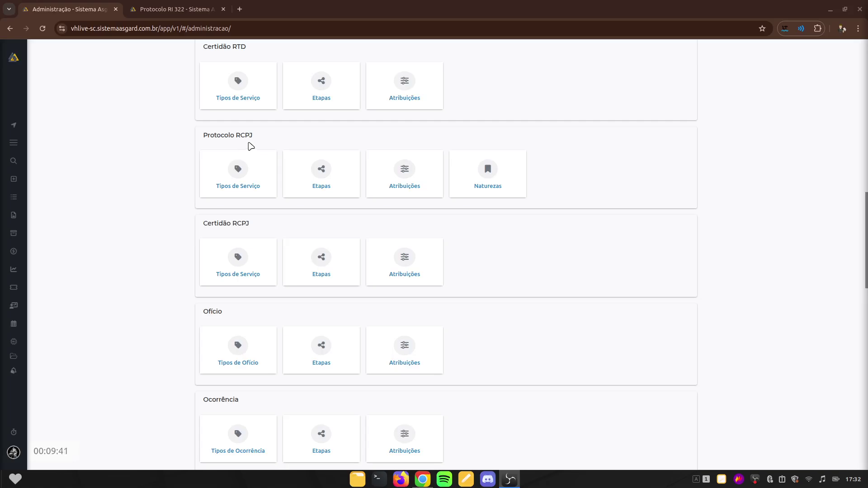
pyautogui.scroll(7, 254, 149)
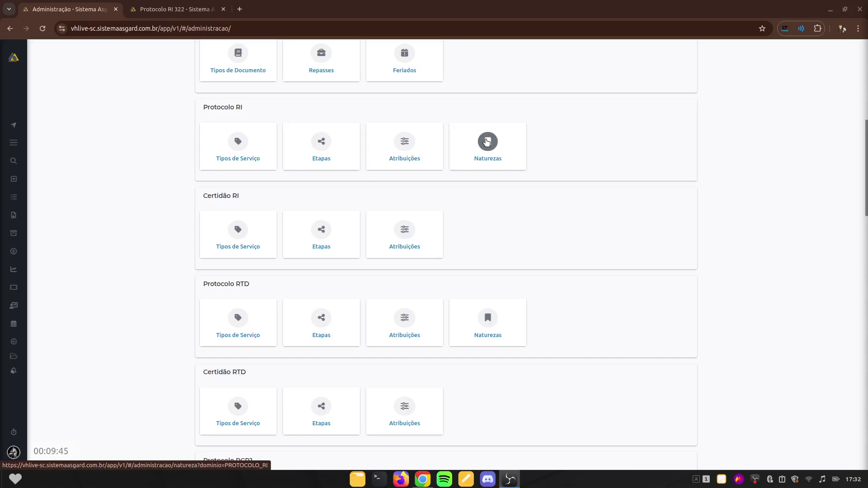
pyautogui.click(487, 144)
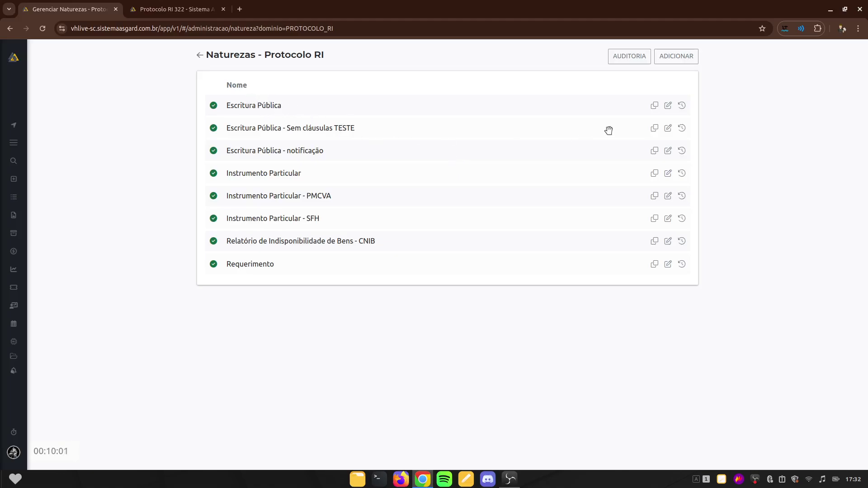
pyautogui.click(669, 106)
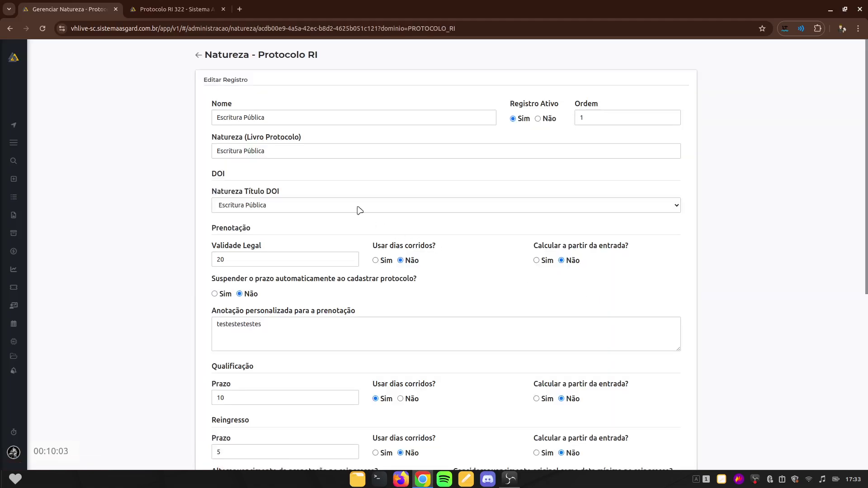
# Examine the Escritura Pública natureza's DOI, Prenotação, Qualificação, Reingresso, Aguardando Pagamento, protocol type and document settings
pyautogui.scroll(-2, 265, 244)
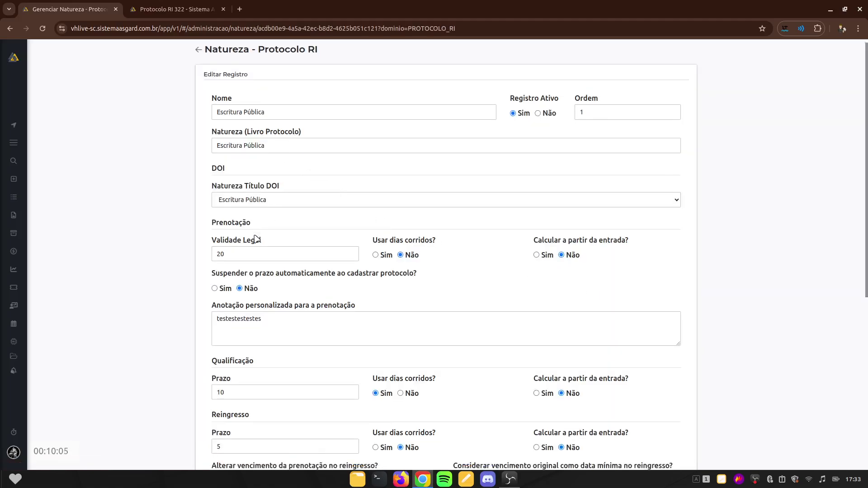
pyautogui.moveTo(221, 176); pyautogui.dragTo(269, 177)
pyautogui.click(272, 180)
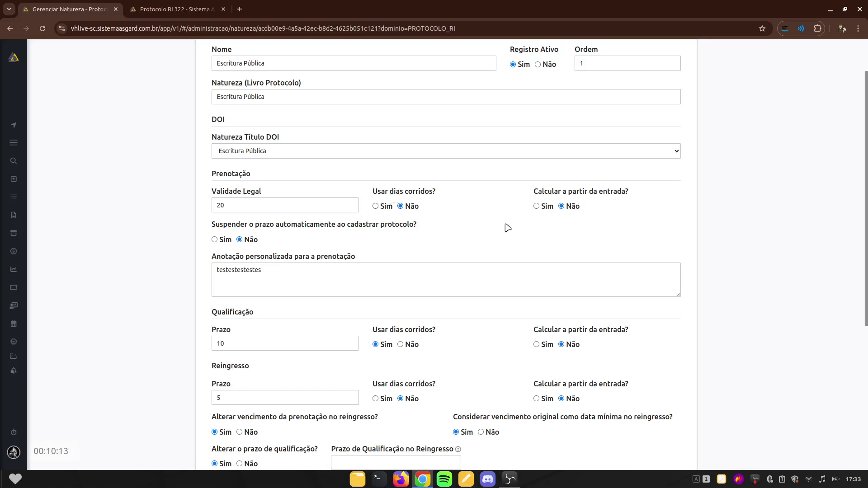
pyautogui.scroll(-3, 497, 225)
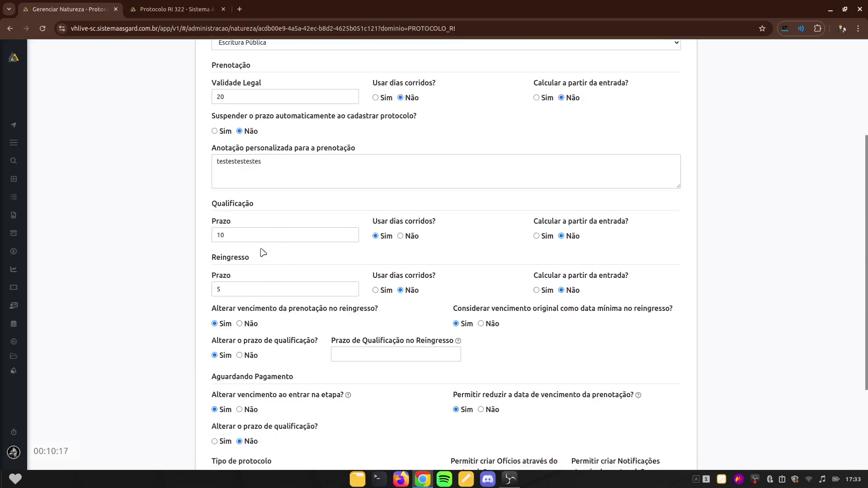
pyautogui.moveTo(252, 262); pyautogui.dragTo(207, 262)
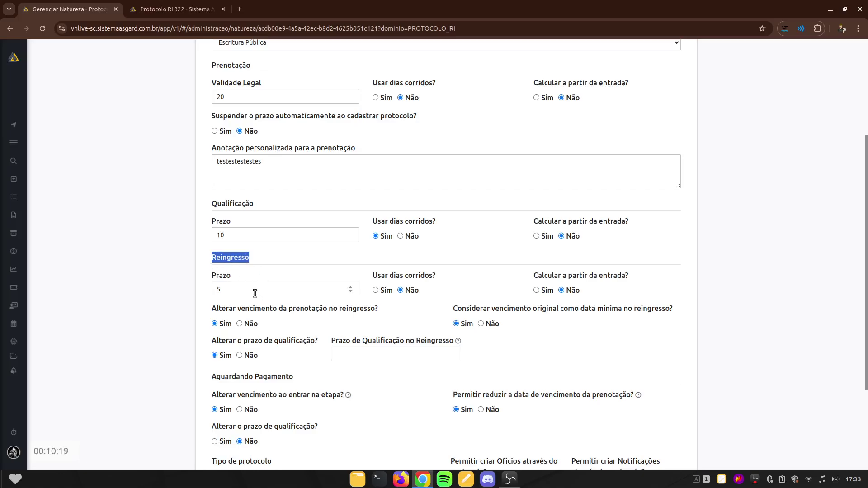
pyautogui.click(296, 269)
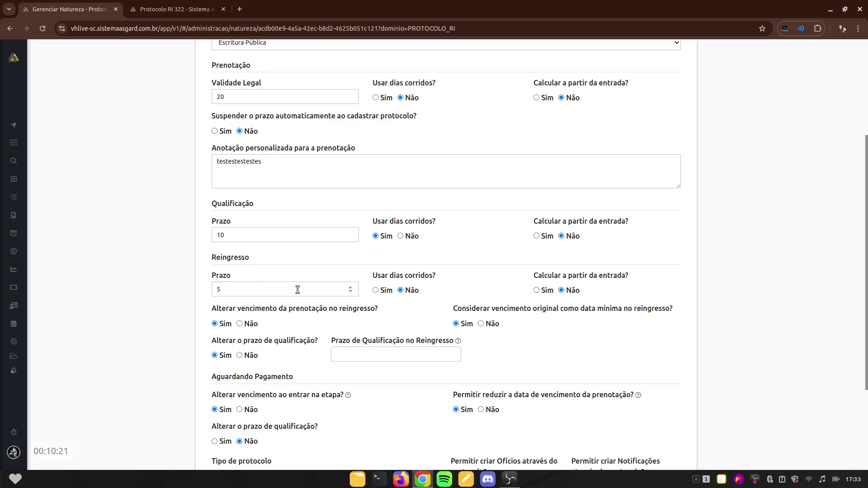
pyautogui.scroll(-3, 286, 283)
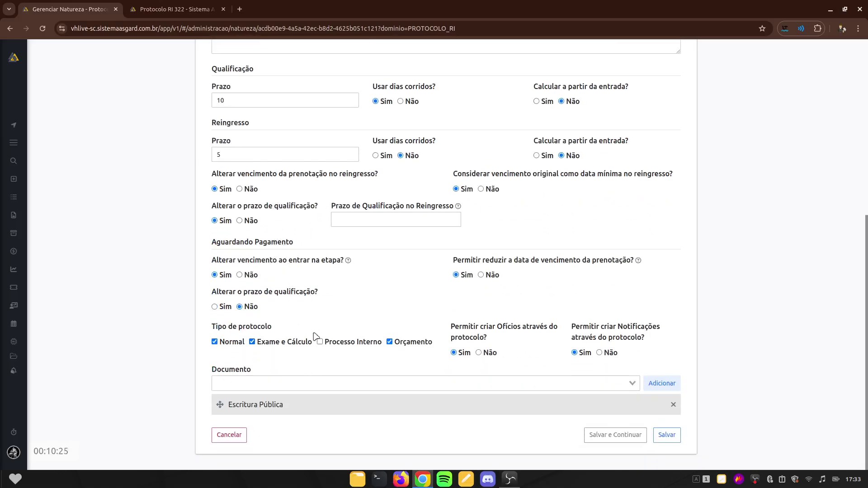
pyautogui.scroll(7, 318, 320)
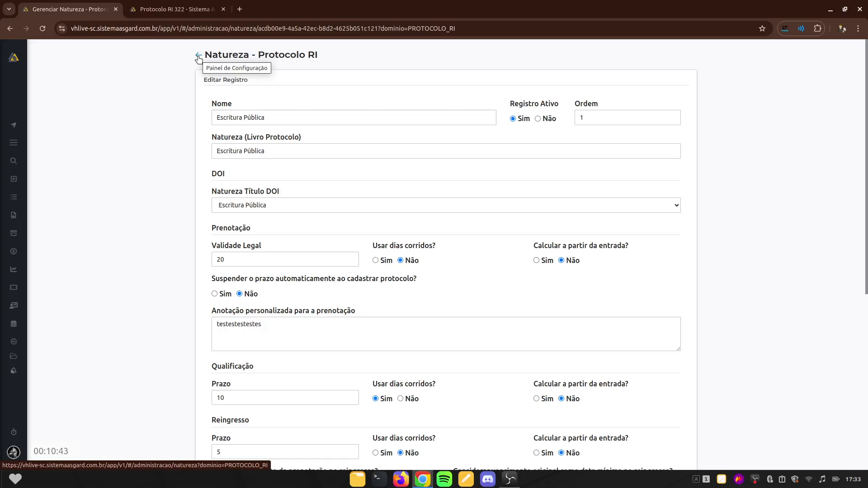
pyautogui.scroll(-5, 271, 242)
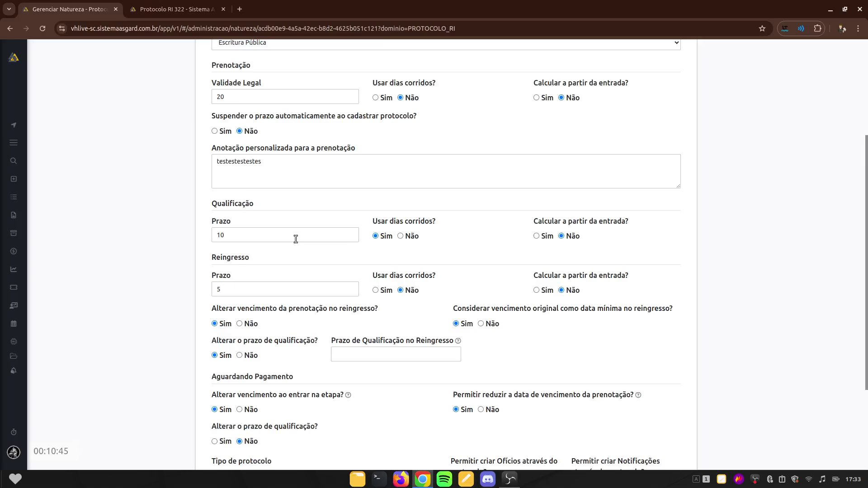
pyautogui.scroll(-2, 302, 237)
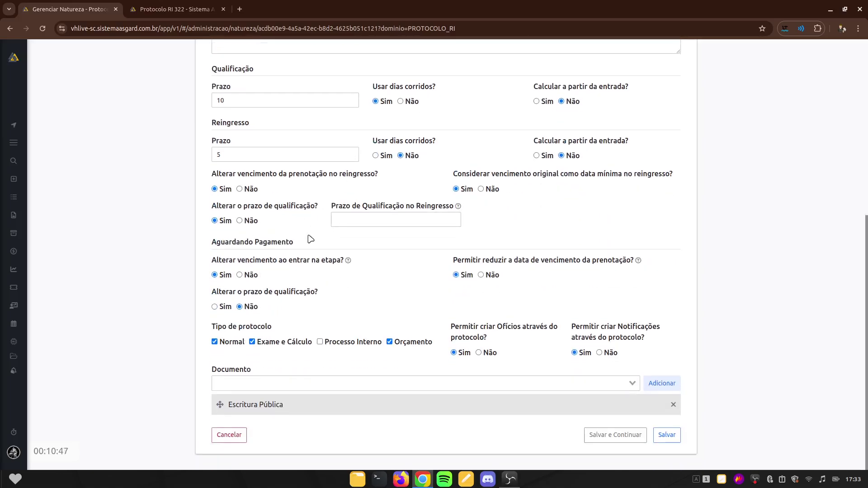
pyautogui.scroll(7, 339, 258)
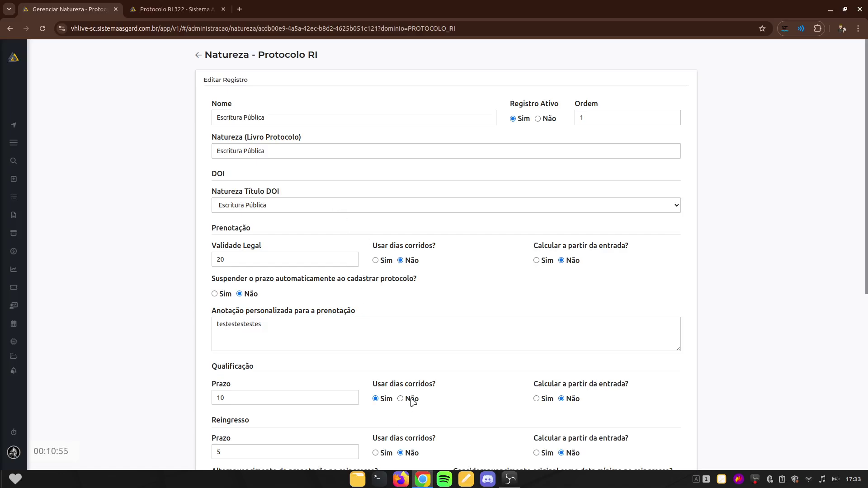
# Return to the administration page, open the Tipos de Serviço of Certidão RI and look through the list
pyautogui.click(199, 55)
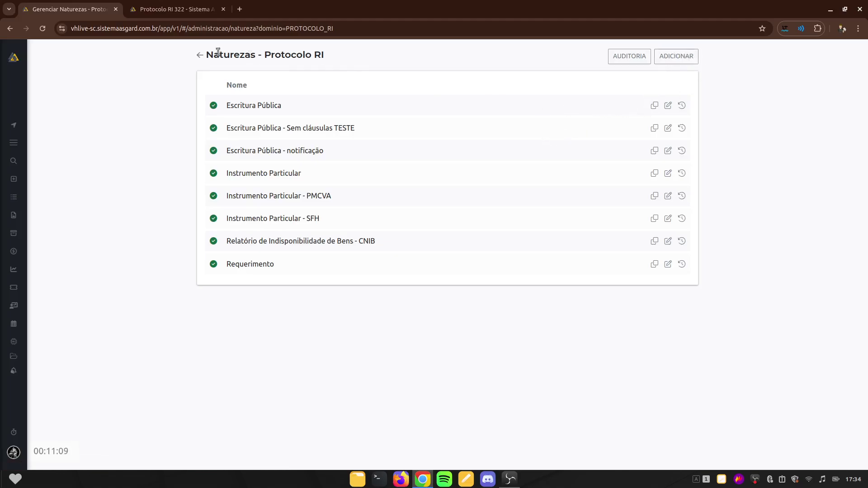
pyautogui.click(199, 55)
pyautogui.scroll(-10, 482, 291)
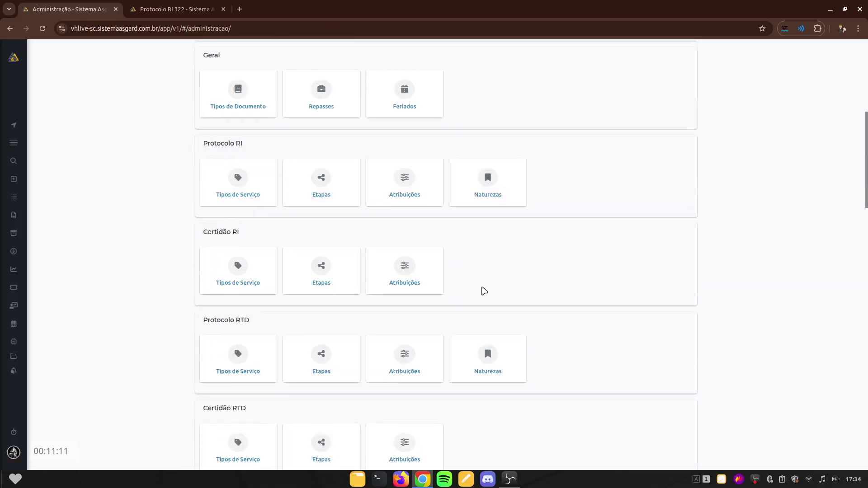
pyautogui.scroll(1, 494, 277)
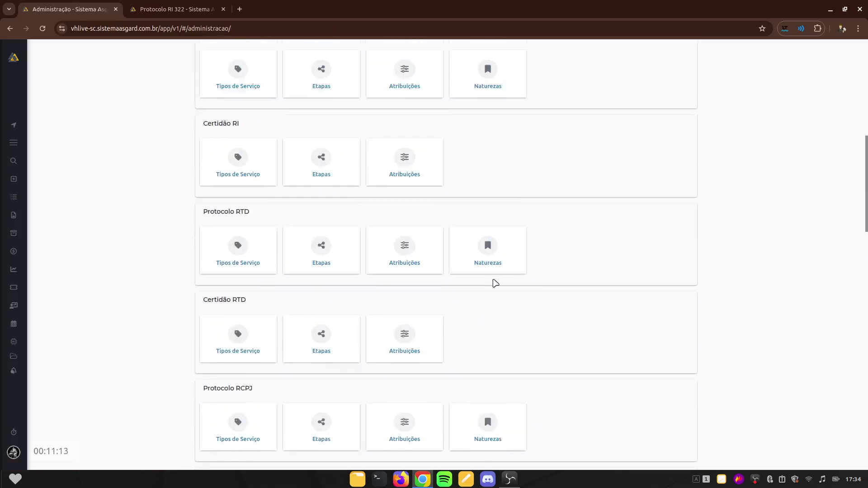
pyautogui.scroll(2, 494, 282)
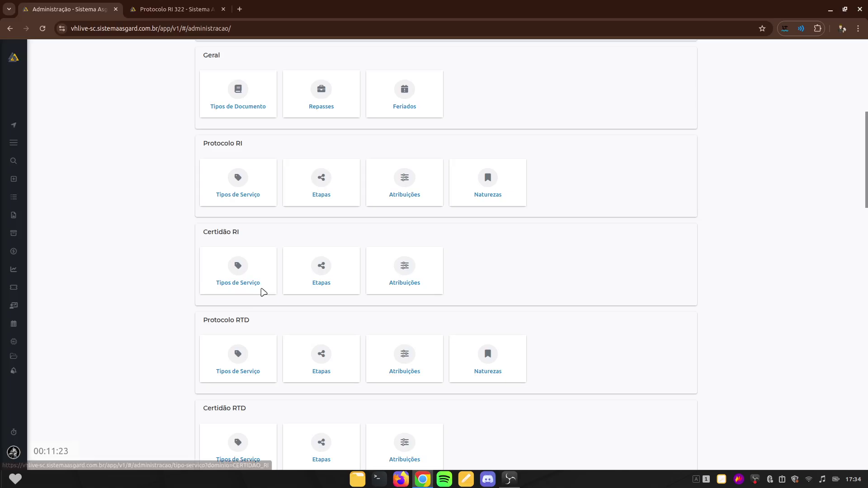
pyautogui.click(236, 269)
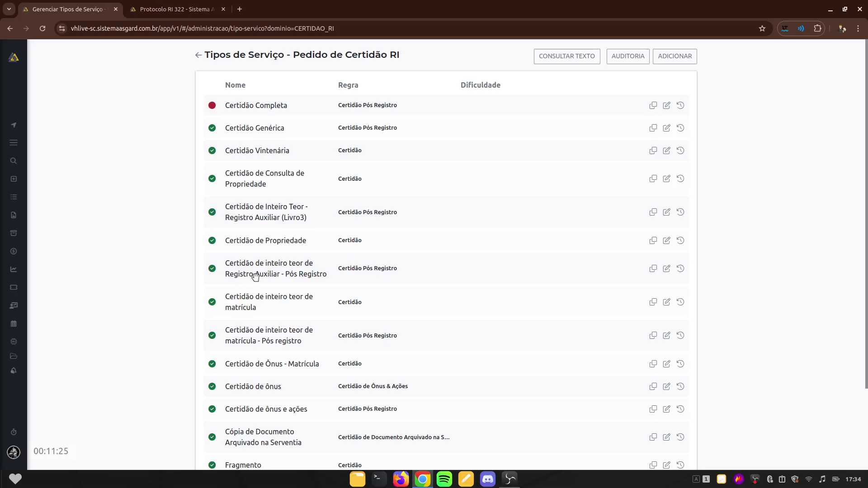
pyautogui.scroll(-3, 267, 142)
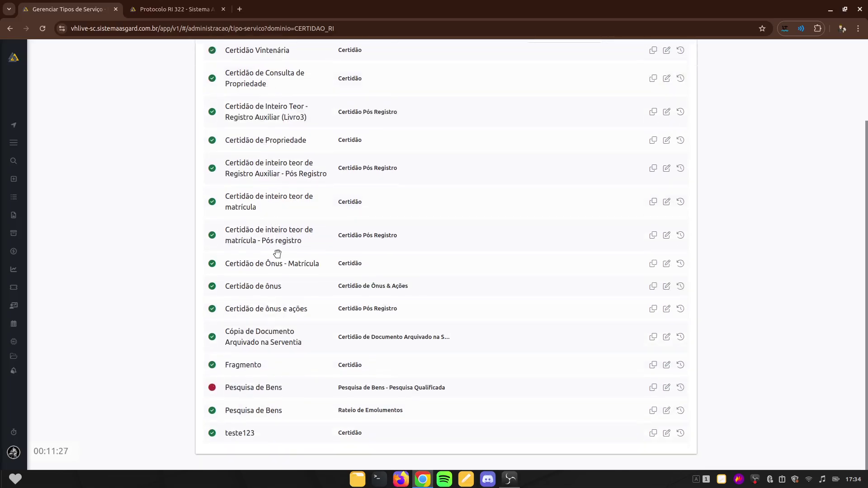
pyautogui.scroll(3, 290, 349)
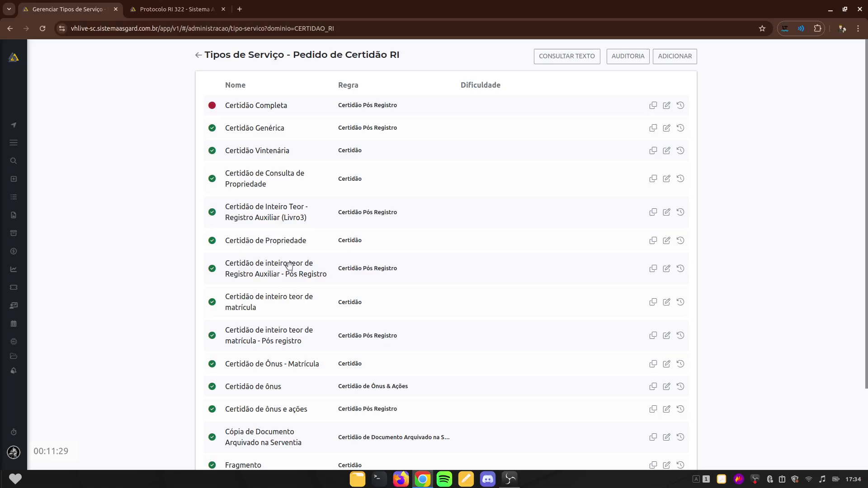
# Open the Certidão Completa service type for editing and review its name and settings
pyautogui.click(666, 105)
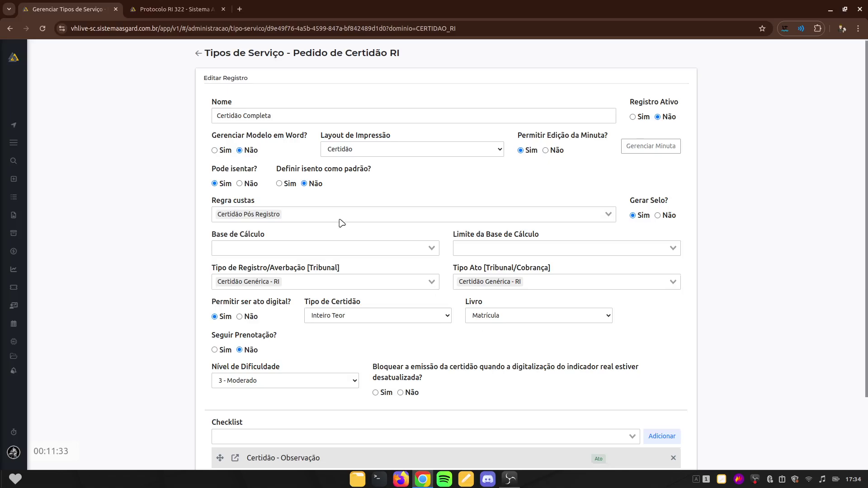
pyautogui.scroll(-2, 343, 228)
pyautogui.scroll(2, 342, 229)
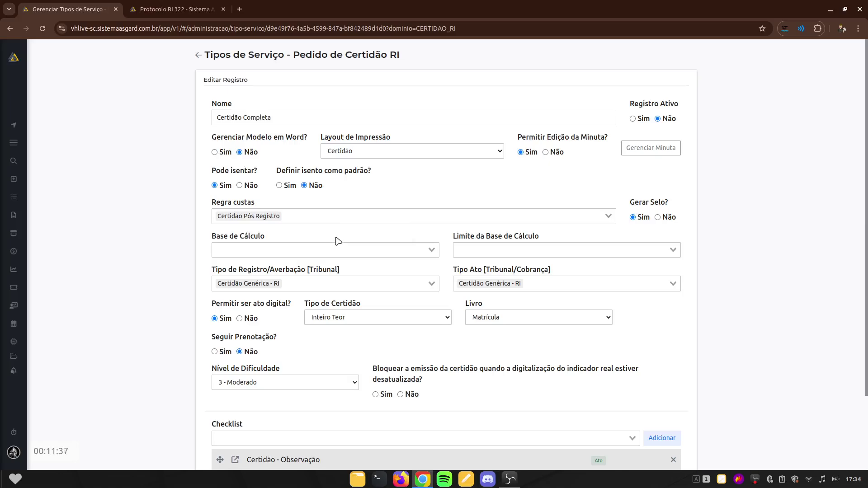
pyautogui.tripleClick(259, 118)
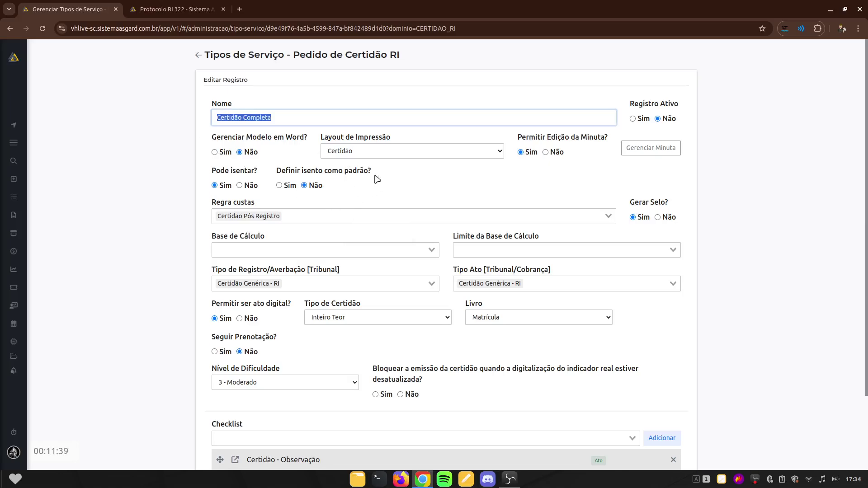
pyautogui.click(408, 178)
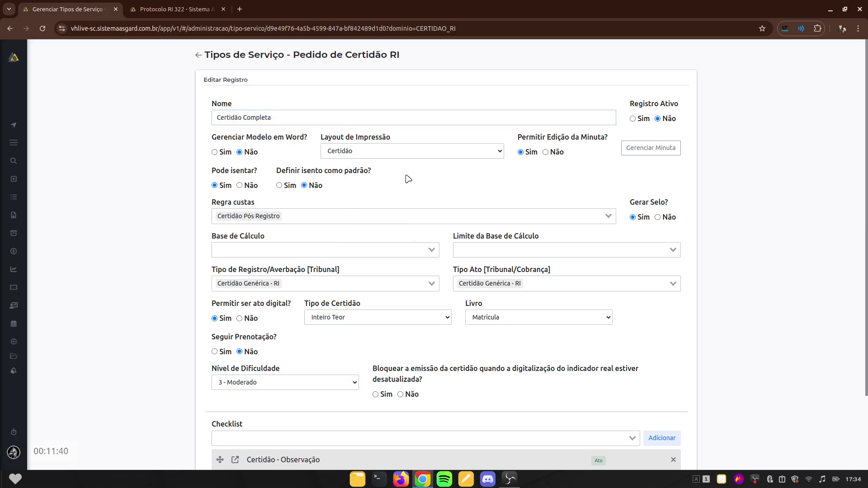
# Check the available Layout de Impressão options of Certidão Completa, leaving Certidão selected
pyautogui.click(367, 152)
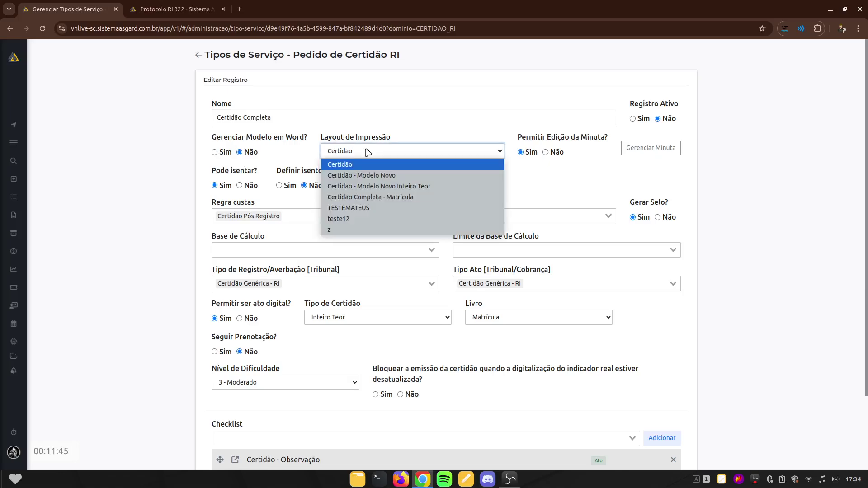
pyautogui.click(557, 197)
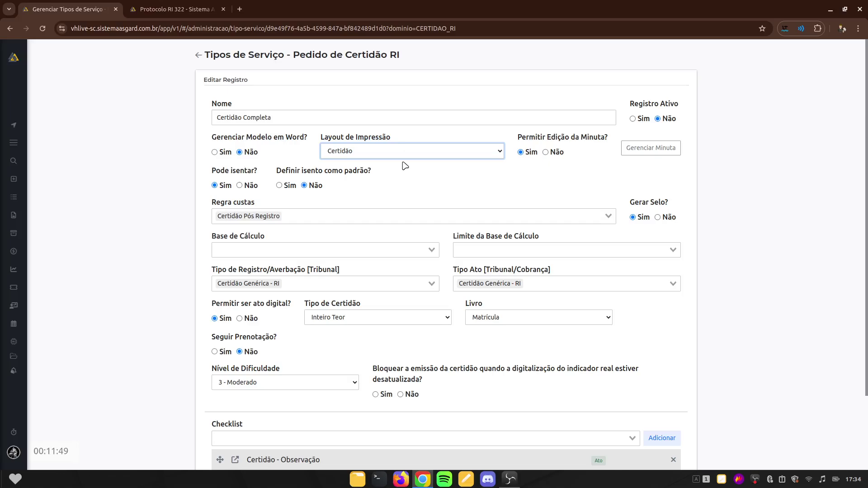
pyautogui.click(384, 150)
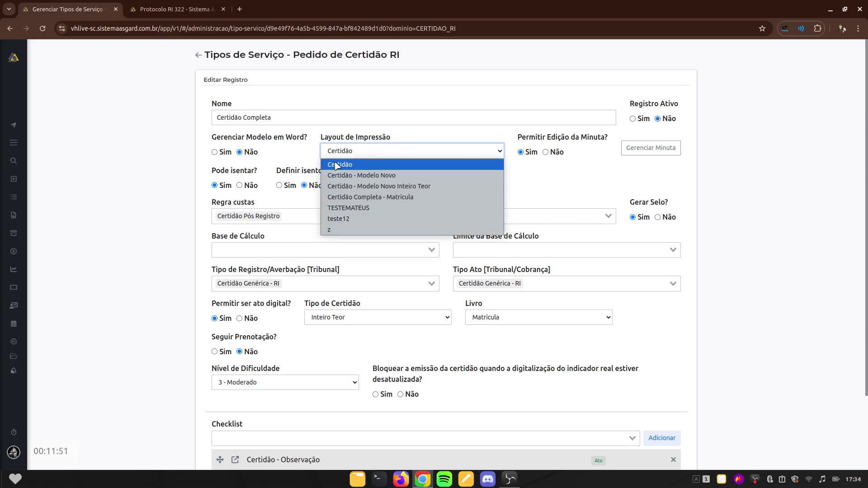
pyautogui.click(539, 191)
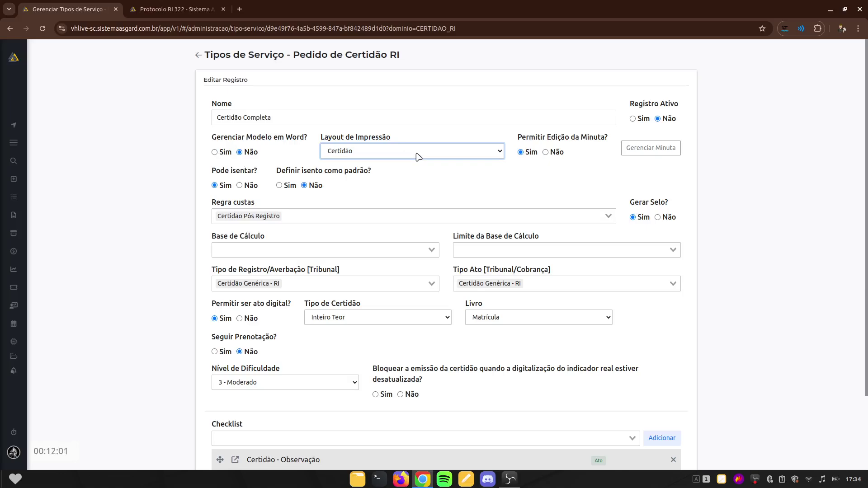
pyautogui.click(470, 180)
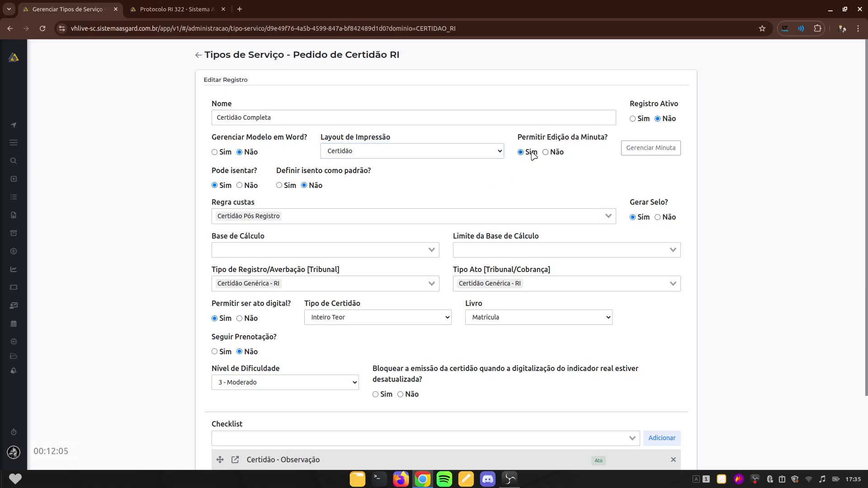
# Open the certidão listed under Certidões in Protocolo RI 322 and copy its service type name, Certidão de Inteiro Teor - Registro Auxiliar (Livro3)
pyautogui.click(203, 4)
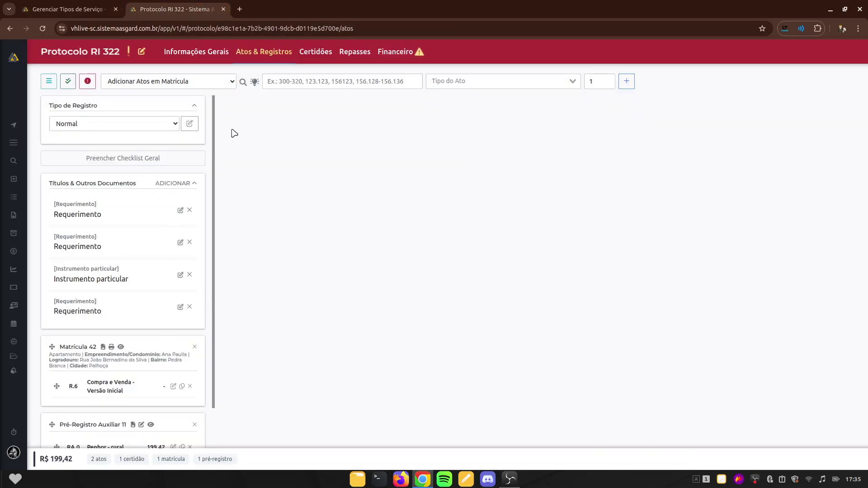
pyautogui.click(307, 60)
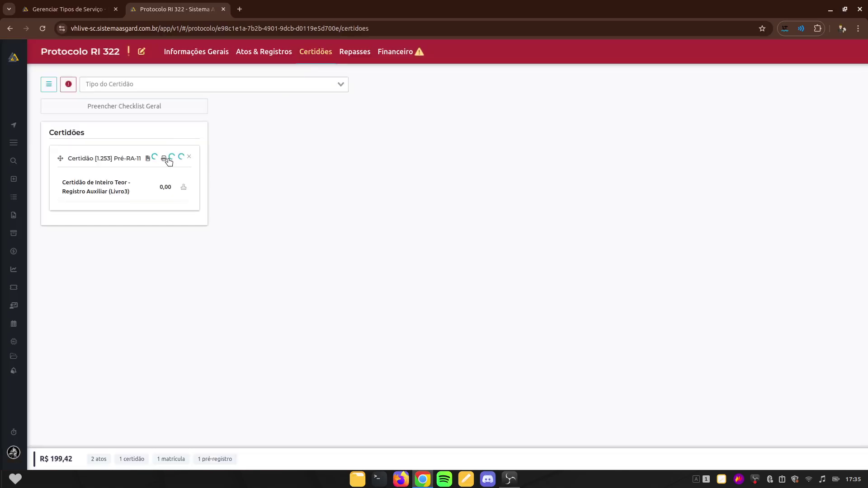
pyautogui.click(121, 196)
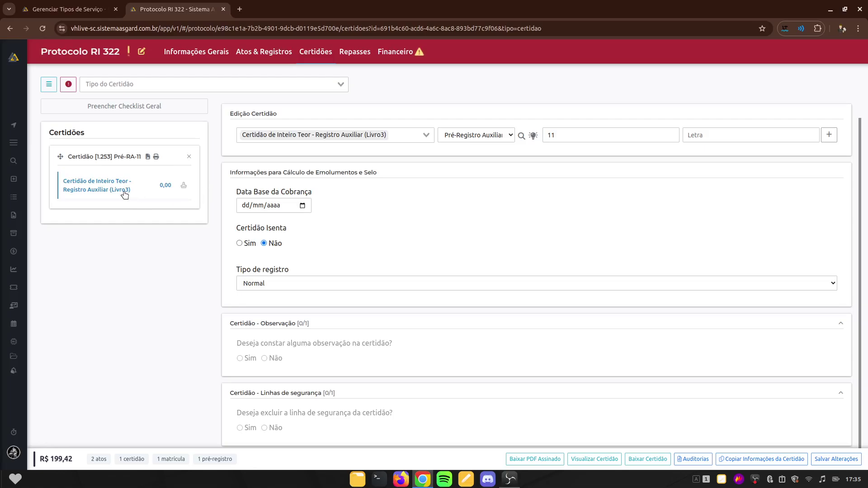
pyautogui.moveTo(125, 195); pyautogui.dragTo(65, 182)
pyautogui.rightClick(65, 182)
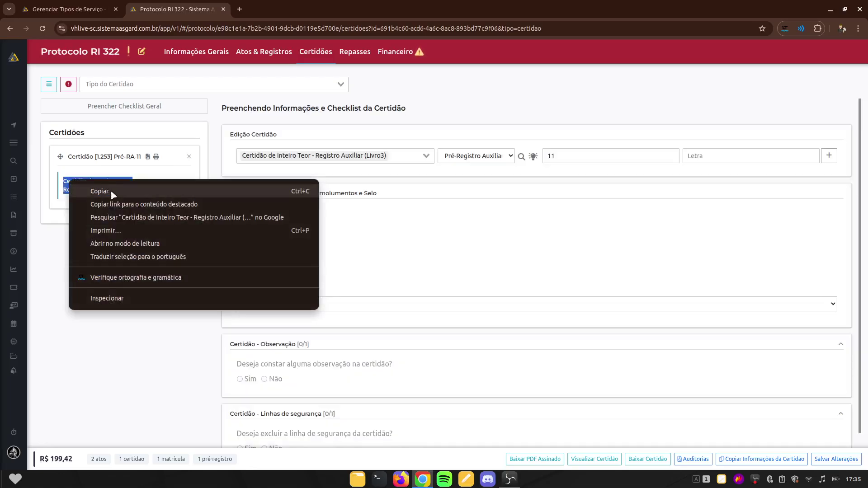
pyautogui.click(113, 192)
# Find the copied name in the Certidão RI service types, open that record for editing and check its Permitir Edição da Minuta setting
pyautogui.click(68, 9)
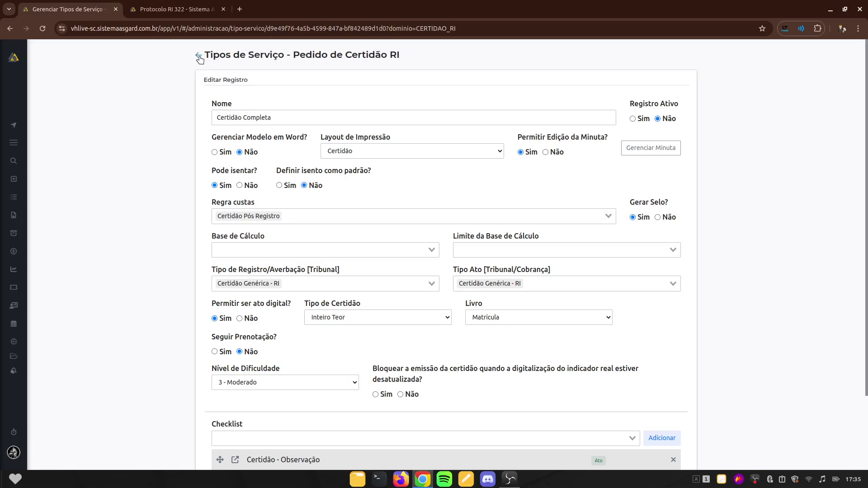
pyautogui.click(199, 56)
pyautogui.hotkey('ctrl', 'f')
pyautogui.hotkey('ctrl', 'v')
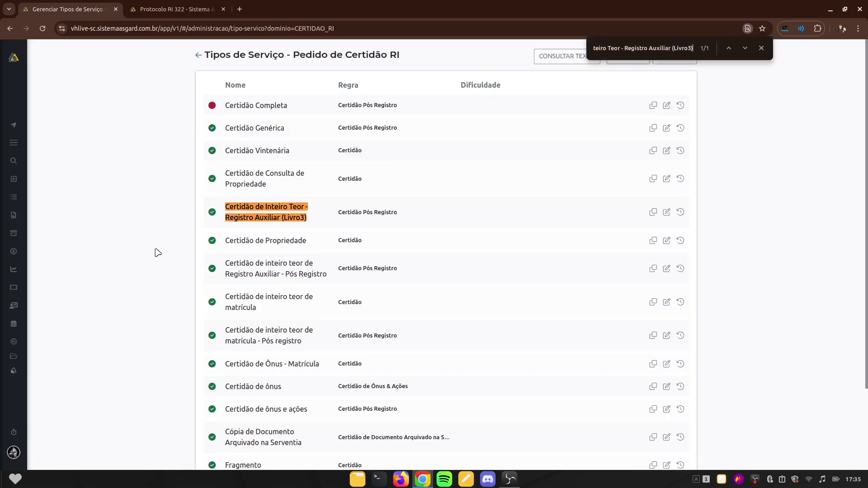
pyautogui.click(666, 212)
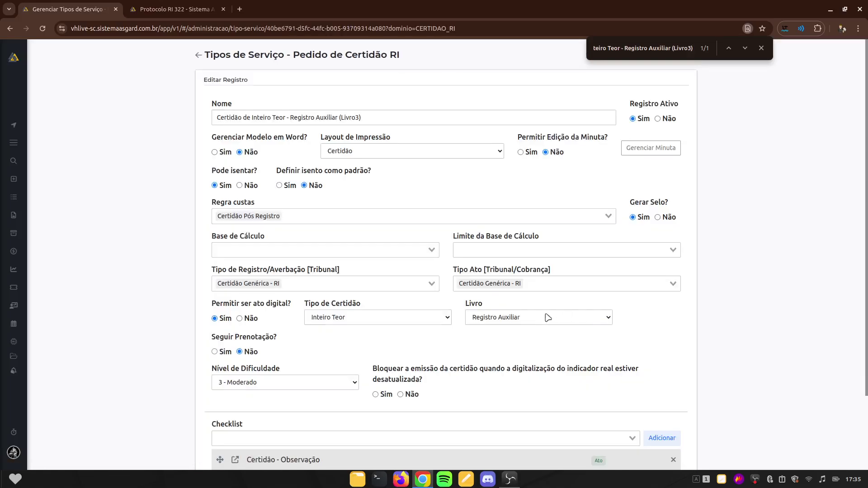
pyautogui.moveTo(530, 138); pyautogui.dragTo(594, 138)
# Review the form sections of the Certidão de Inteiro Teor - Registro Auxiliar (Livro3) in Protocolo RI 322
pyautogui.click(176, 9)
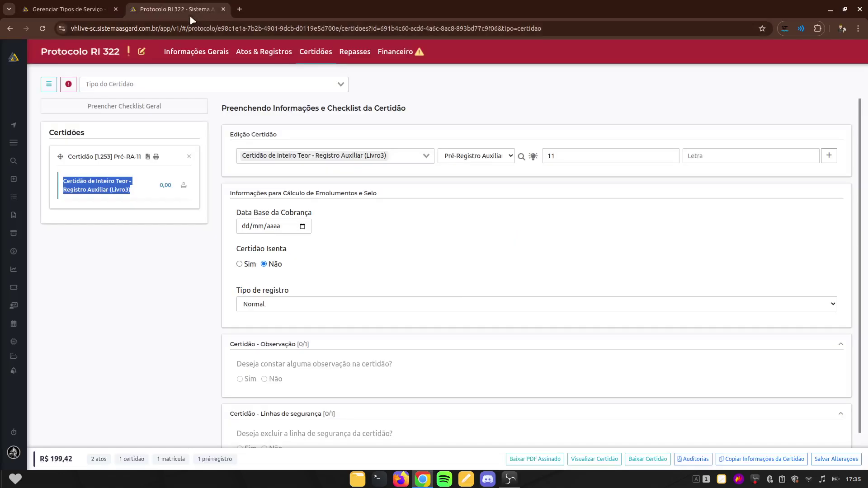
pyautogui.click(110, 213)
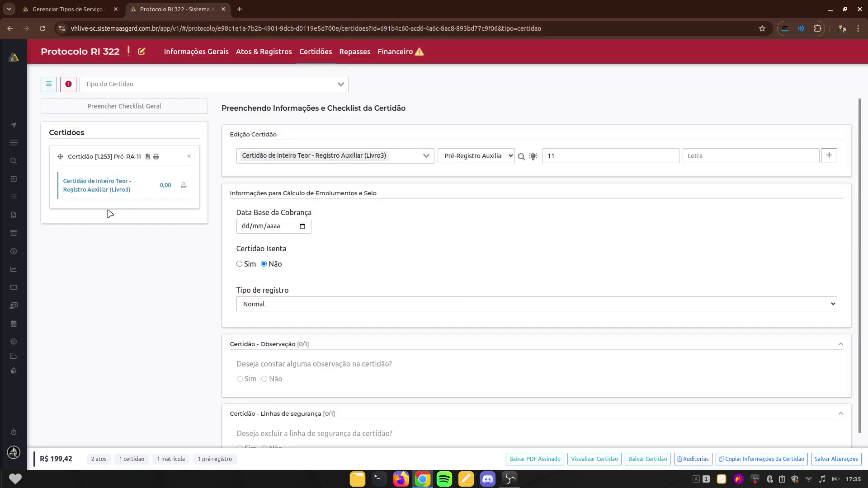
pyautogui.click(116, 186)
pyautogui.scroll(-1, 520, 389)
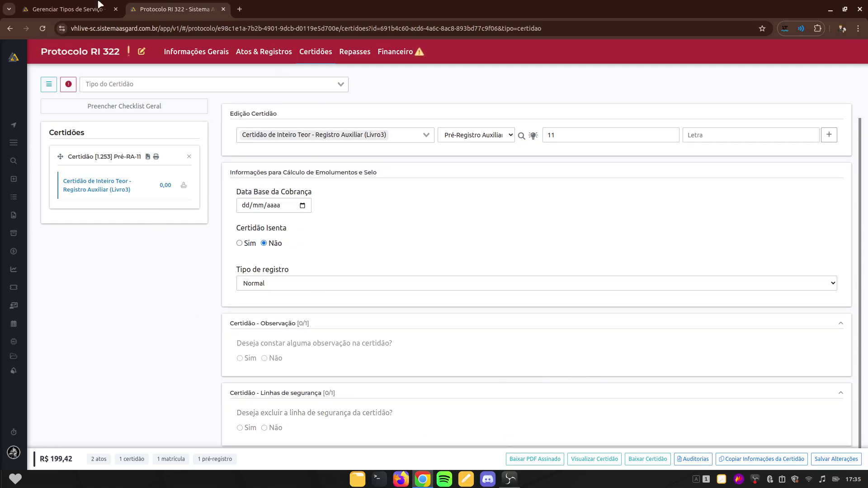
# Set Permitir Edição da Minuta to Sim for the Certidão de Inteiro Teor - Registro Auxiliar (Livro3) service type and save, keeping the record open
pyautogui.hotkey('ctrl', 'shift', 'Tab')
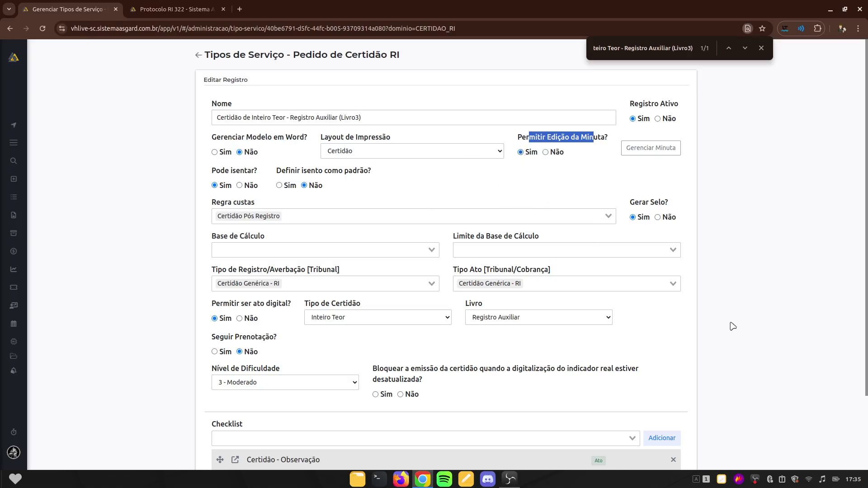
pyautogui.scroll(-2, 733, 326)
pyautogui.click(616, 436)
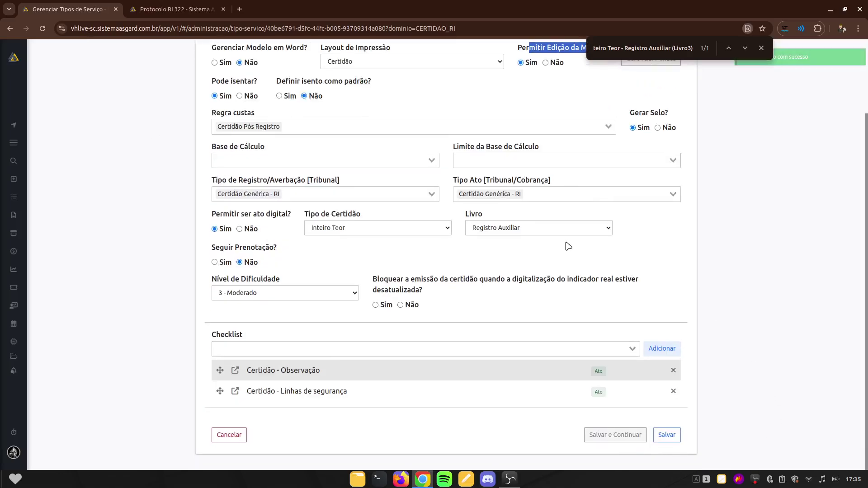
# Regenerate the certidão's checklist in Protocolo RI 322 and check the Edição do conteúdo section
pyautogui.click(188, 6)
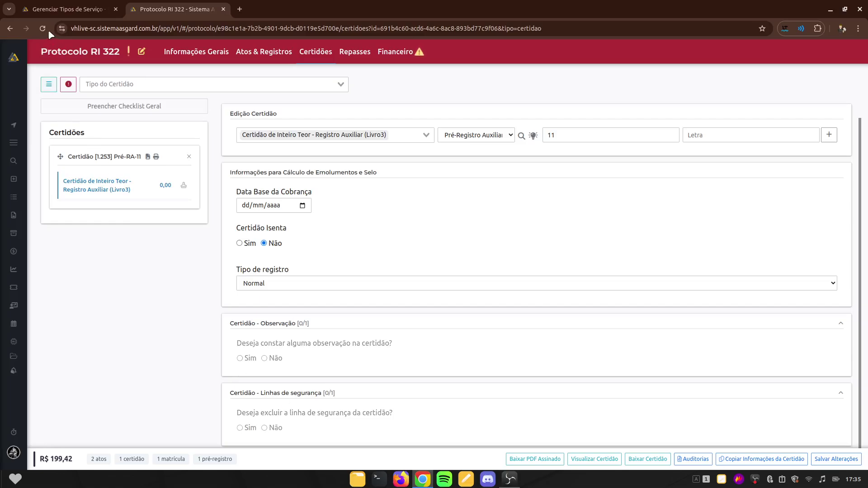
pyautogui.click(48, 86)
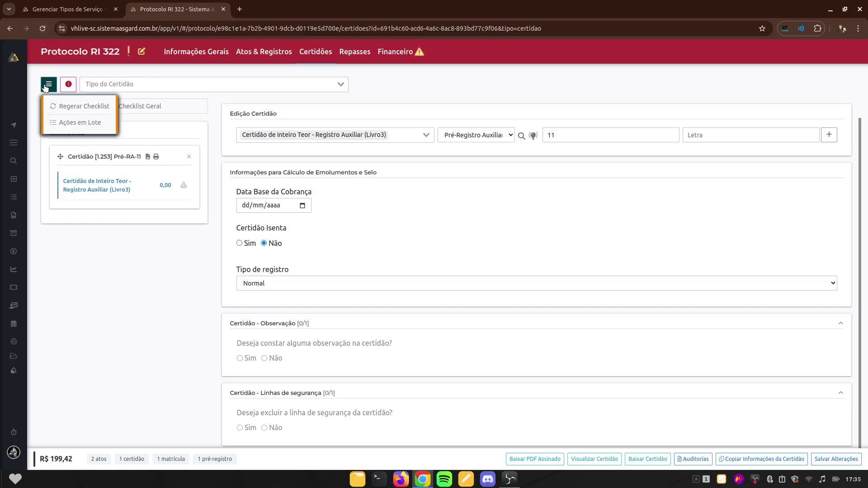
pyautogui.click(83, 106)
pyautogui.click(415, 274)
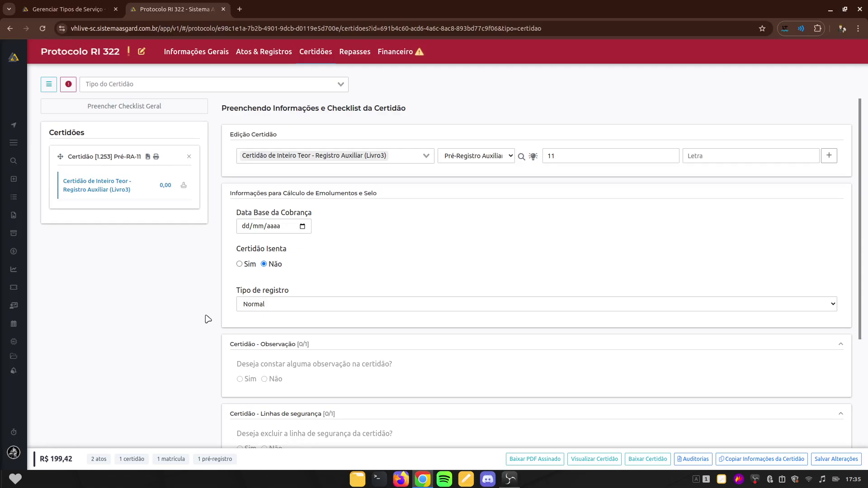
pyautogui.scroll(-4, 244, 319)
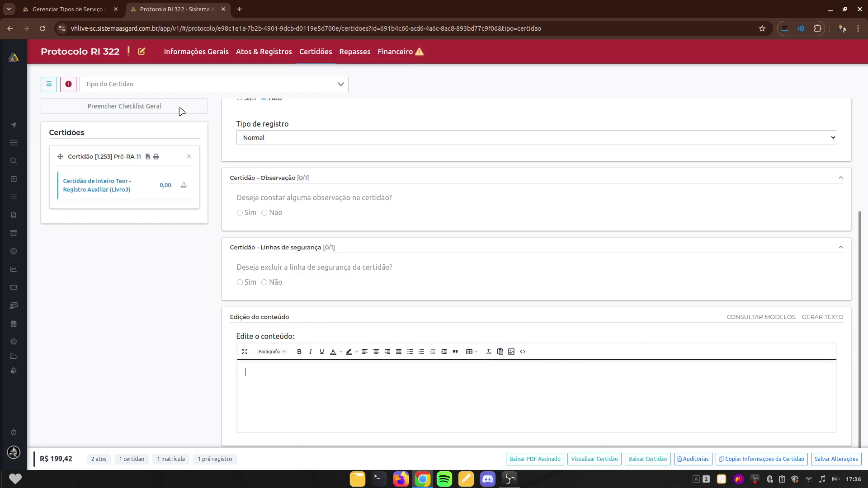
# View the minuta editor of the Certidão de Inteiro Teor - Registro Auxiliar (Livro3) service type, then close it without changes
pyautogui.click(68, 9)
pyautogui.scroll(3, 588, 203)
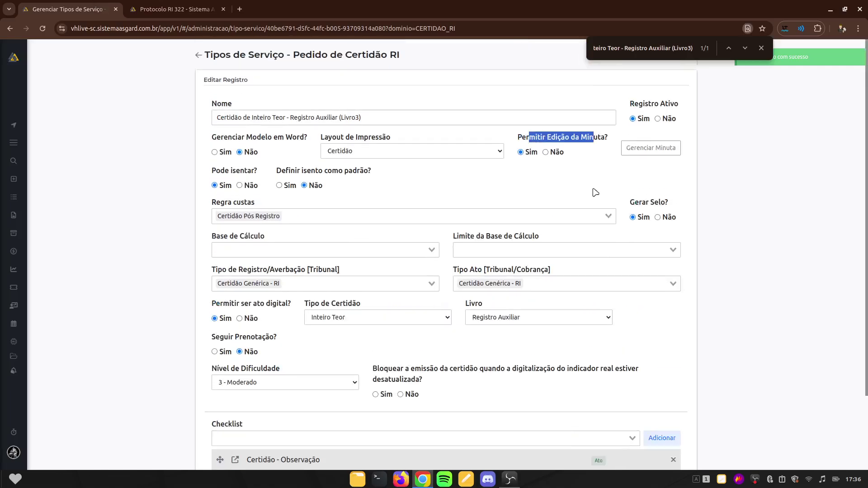
pyautogui.click(568, 185)
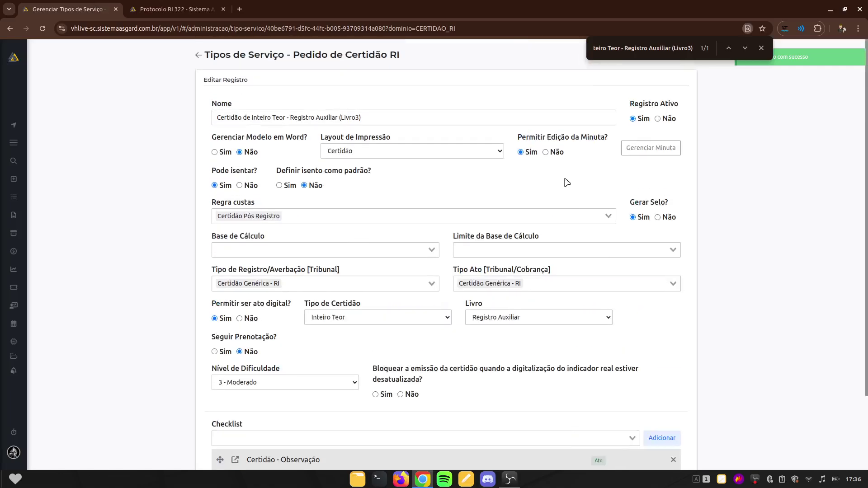
pyautogui.click(651, 147)
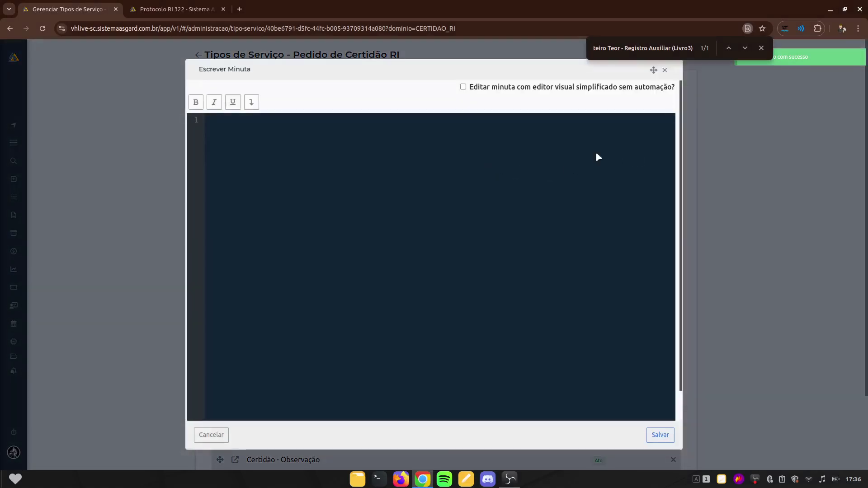
pyautogui.click(665, 72)
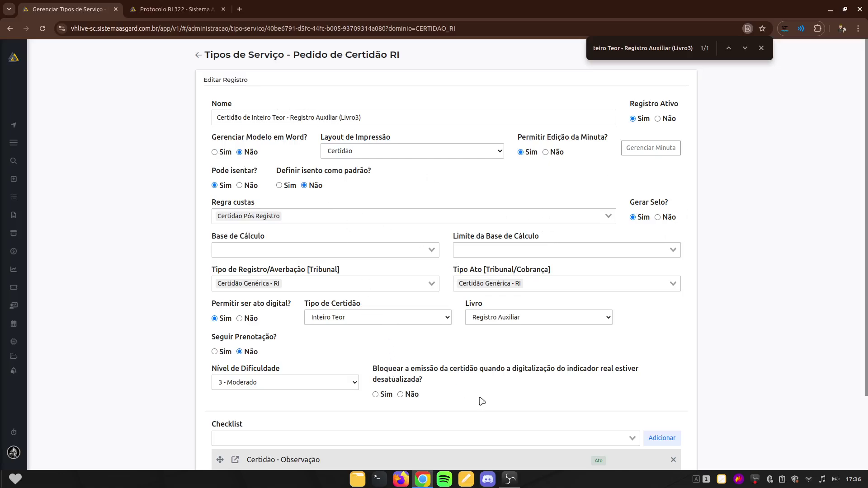
# Leave the service type record and view the Certidão RI Etapas from the administration page, closing the page search
pyautogui.scroll(-1, 501, 379)
pyautogui.scroll(1, 479, 369)
pyautogui.click(198, 56)
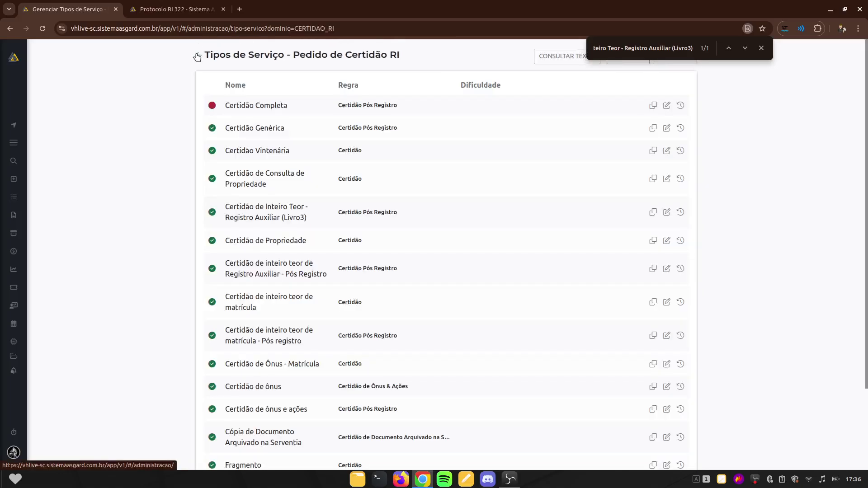
pyautogui.click(198, 56)
pyautogui.scroll(-3, 573, 301)
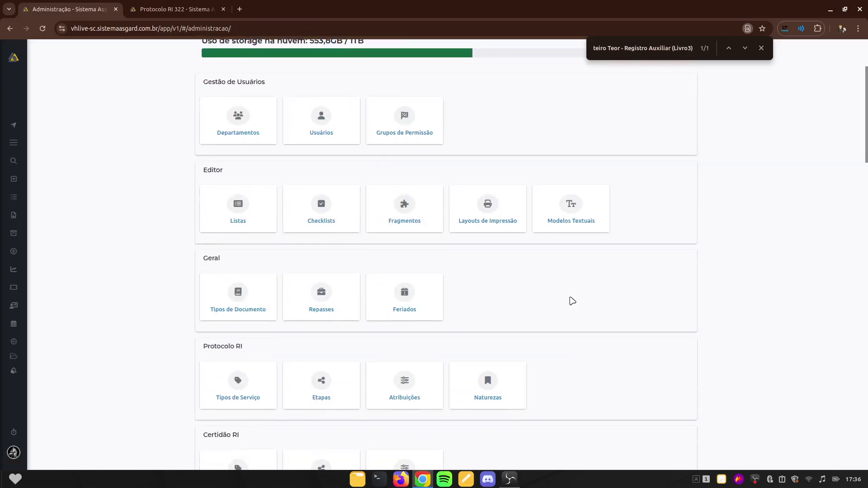
pyautogui.scroll(-3, 570, 302)
pyautogui.scroll(1, 567, 302)
pyautogui.scroll(-2, 543, 305)
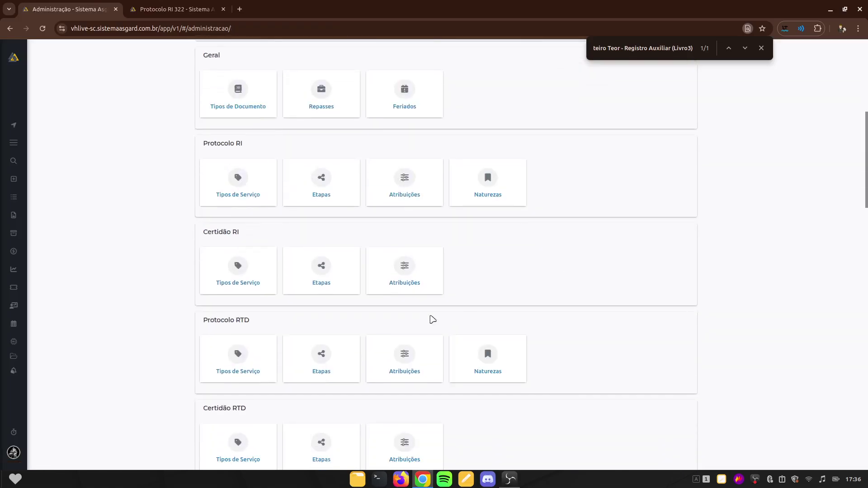
pyautogui.click(326, 277)
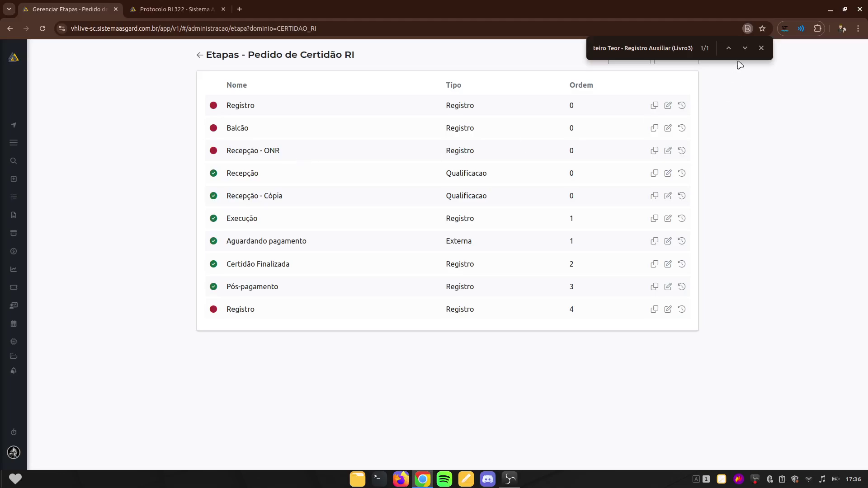
pyautogui.click(762, 48)
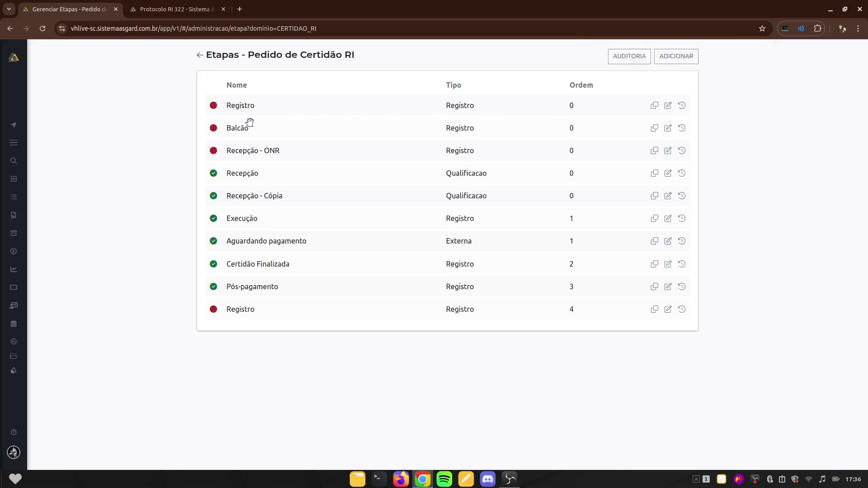
# Return to the administration page and view the Certidão RI Atribuições
pyautogui.click(198, 57)
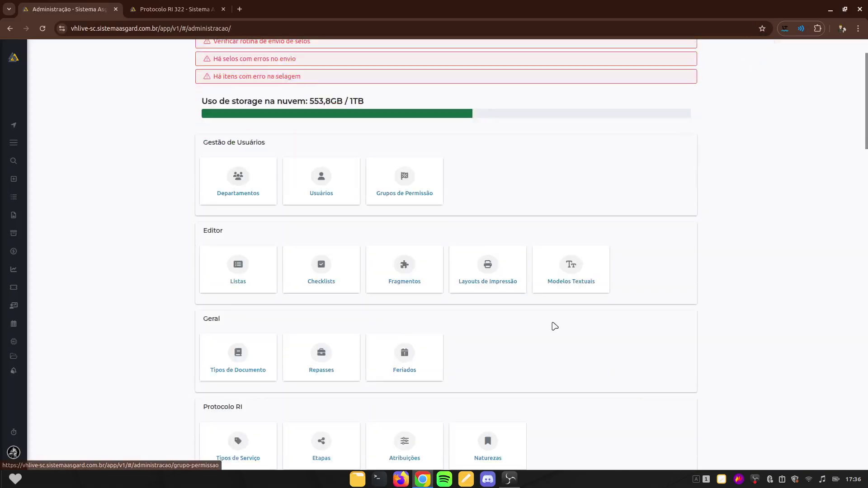
pyautogui.scroll(-5, 564, 329)
pyautogui.click(404, 264)
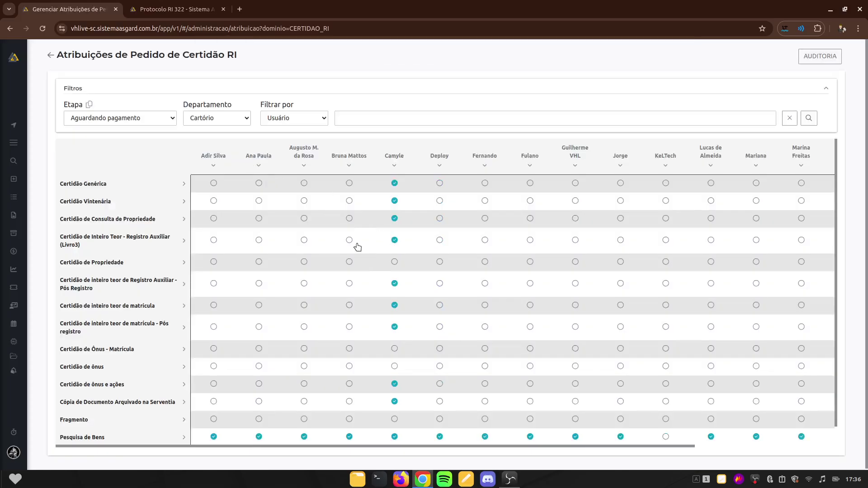
# Go back to the administration page and review the list of Protocolo RTD service types
pyautogui.click(51, 54)
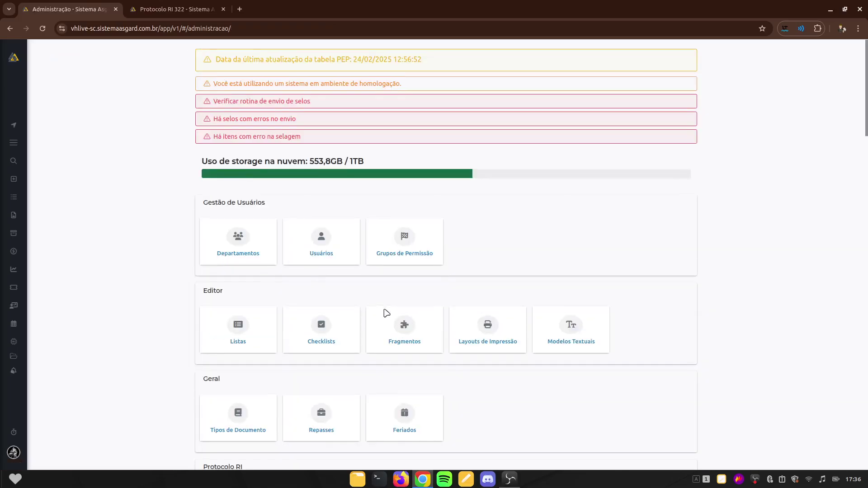
pyautogui.scroll(-5, 388, 314)
pyautogui.scroll(-5, 388, 314)
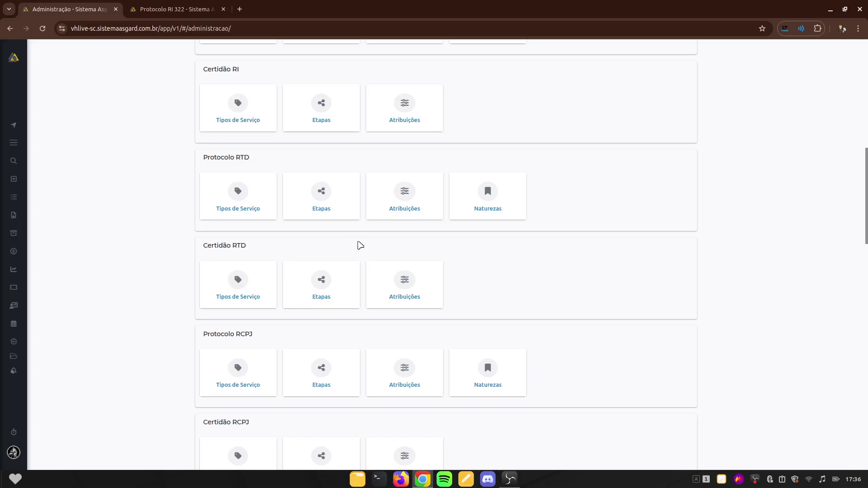
pyautogui.click(245, 195)
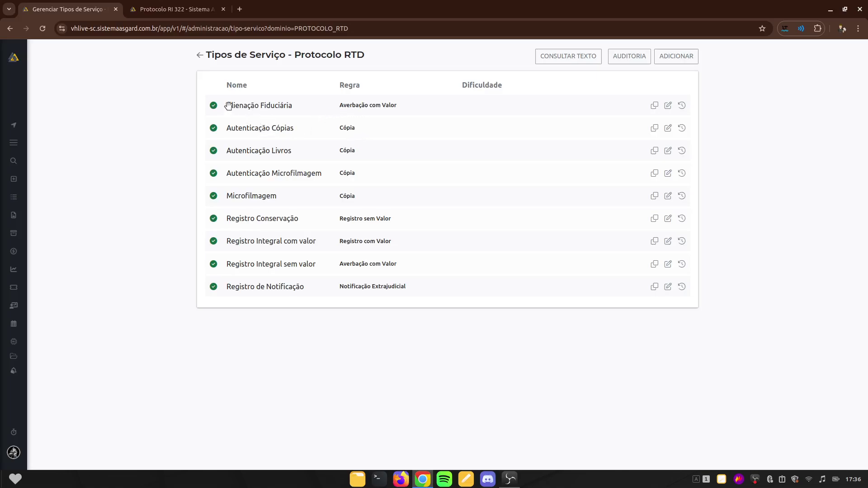
pyautogui.moveTo(227, 106); pyautogui.dragTo(321, 287)
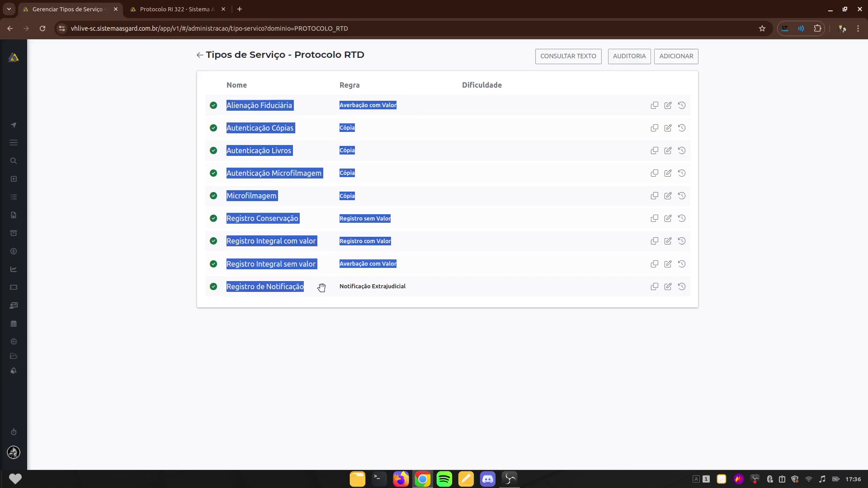
pyautogui.click(355, 318)
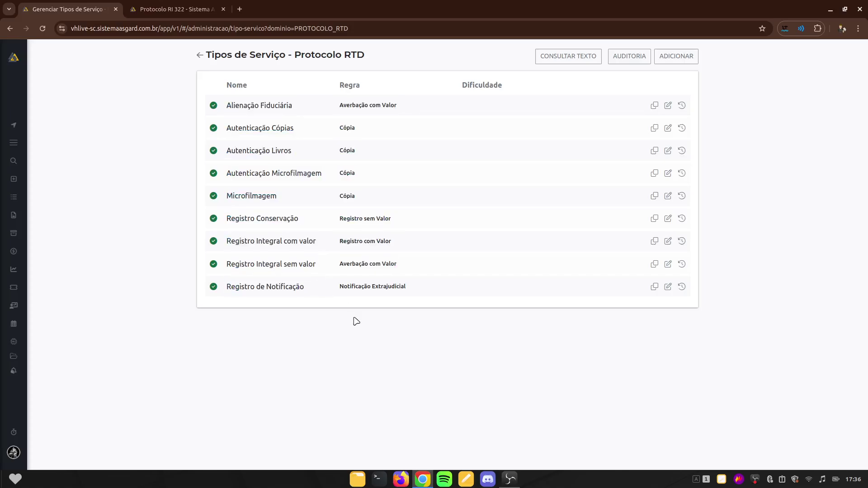
# Open the Alienação Fiduciária service type of Protocolo RTD for editing and review its settings
pyautogui.click(667, 107)
pyautogui.scroll(-5, 429, 232)
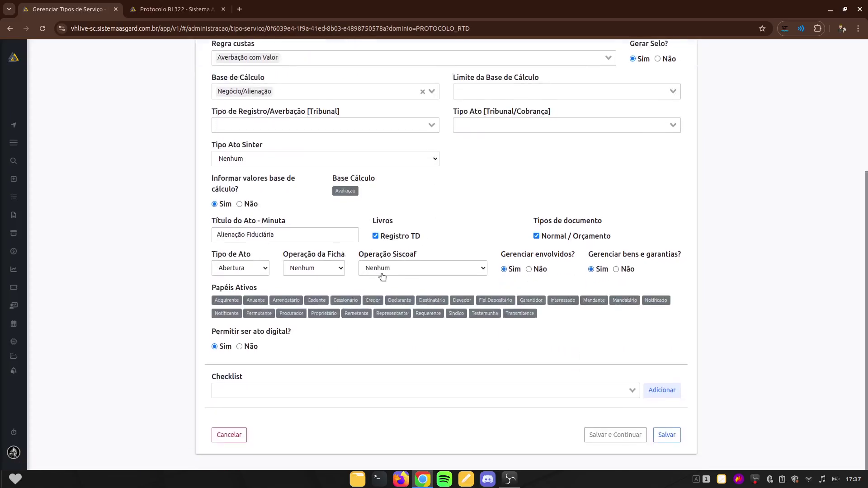
pyautogui.scroll(5, 403, 343)
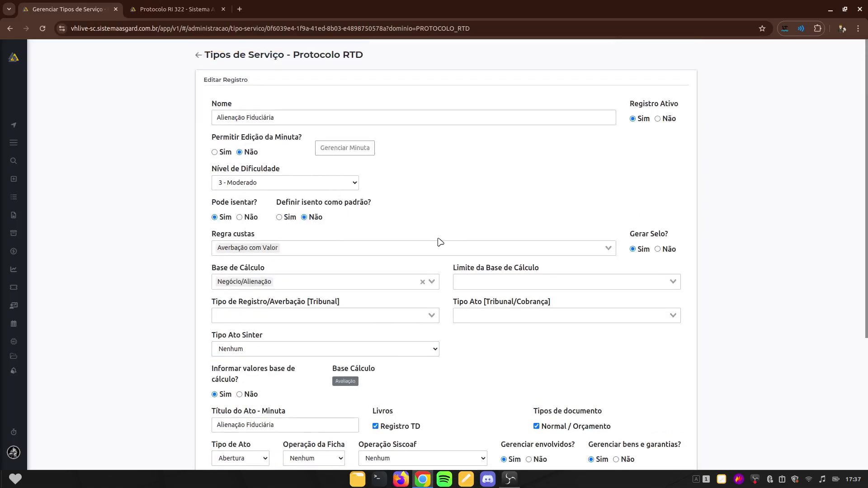
pyautogui.scroll(-2, 441, 242)
pyautogui.scroll(-3, 375, 296)
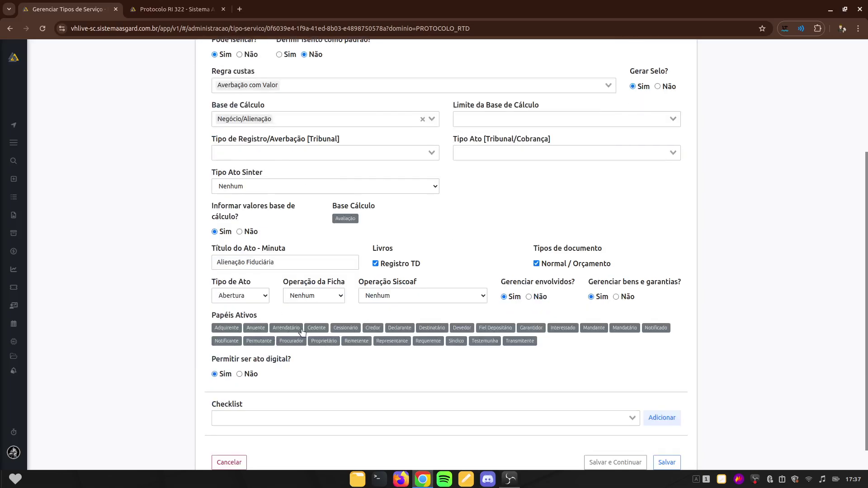
pyautogui.scroll(4, 369, 348)
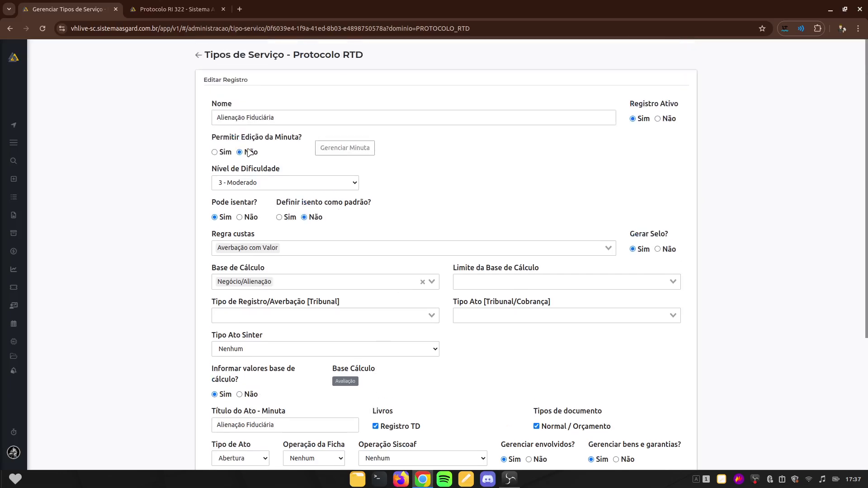
# Check the Tipo de Ato options of Alienação Fiduciária, leaving Abertura selected
pyautogui.scroll(-2, 430, 353)
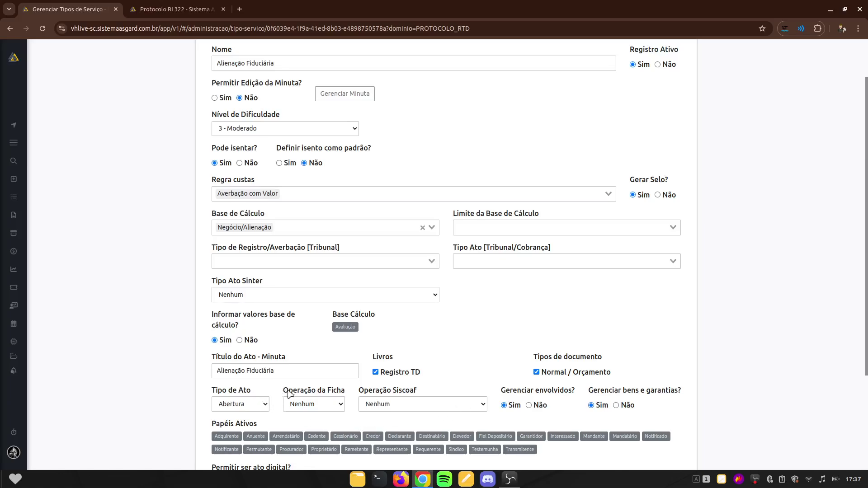
pyautogui.click(265, 407)
pyautogui.click(266, 407)
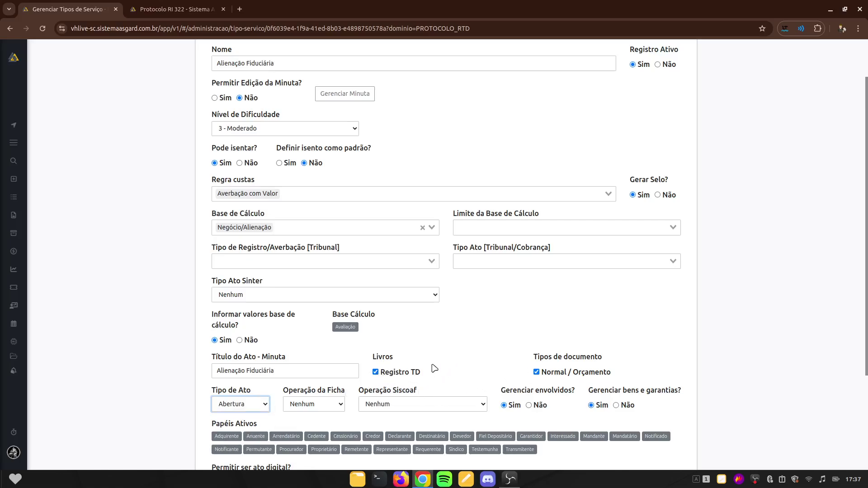
pyautogui.scroll(1, 330, 270)
# Leave the Protocolo RTD service types and view the Protocolo RTD Etapas from the administration page
pyautogui.click(199, 55)
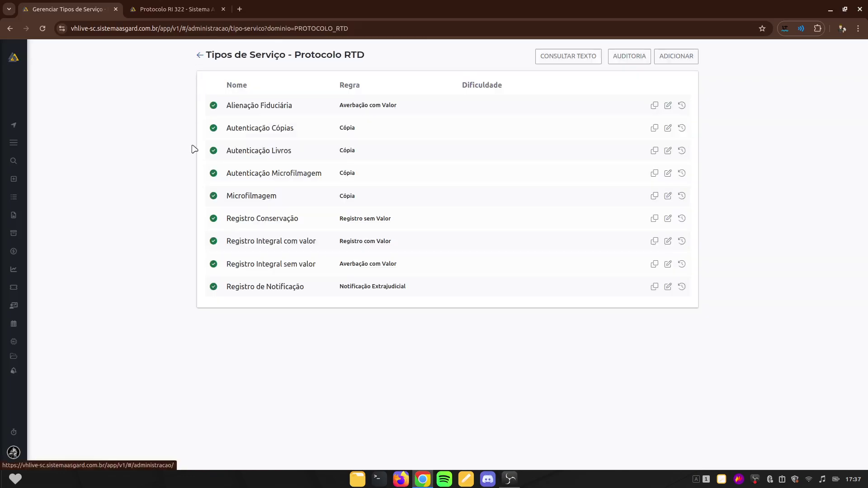
pyautogui.click(199, 56)
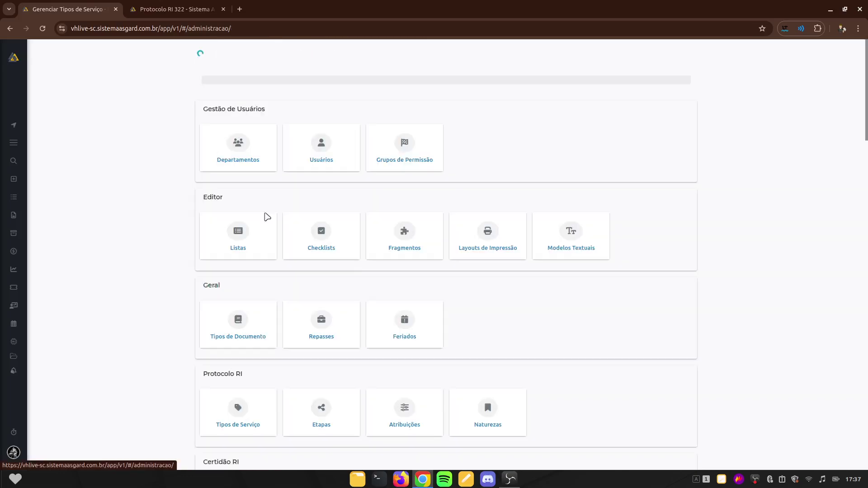
pyautogui.scroll(-8, 610, 328)
pyautogui.scroll(-4, 618, 319)
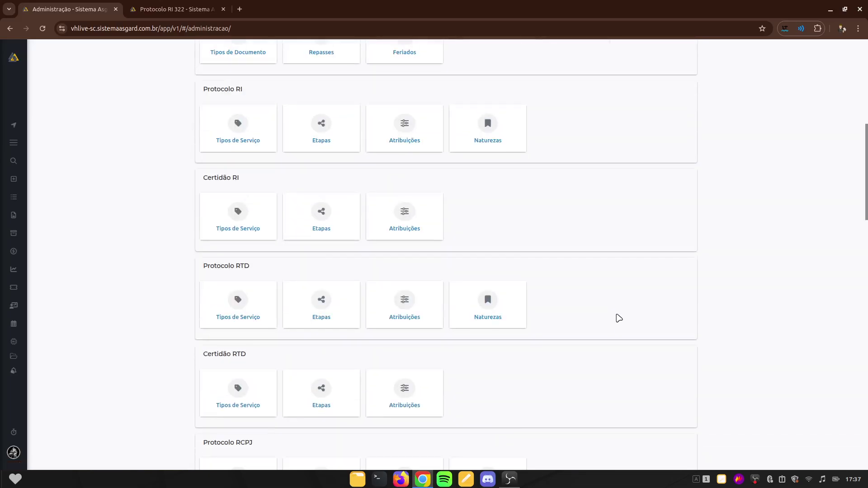
pyautogui.click(329, 156)
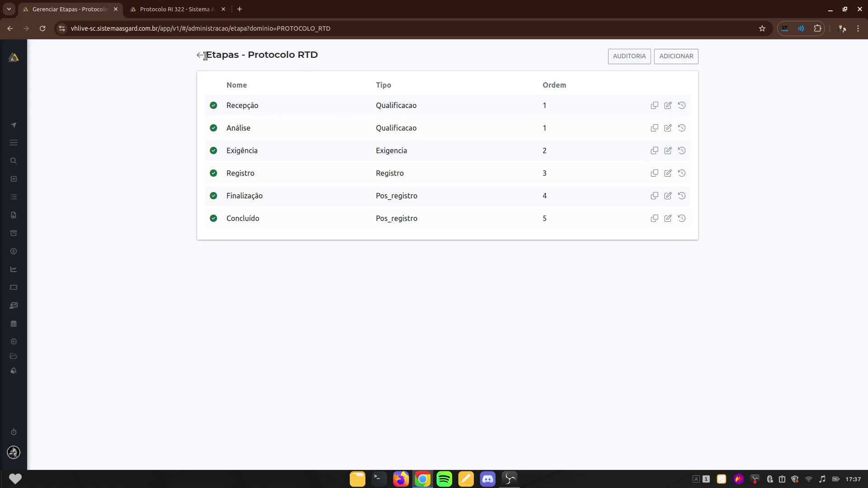
# Return to the administration page and locate the Naturezas entry of Protocolo RTD
pyautogui.click(200, 55)
pyautogui.scroll(-7, 520, 313)
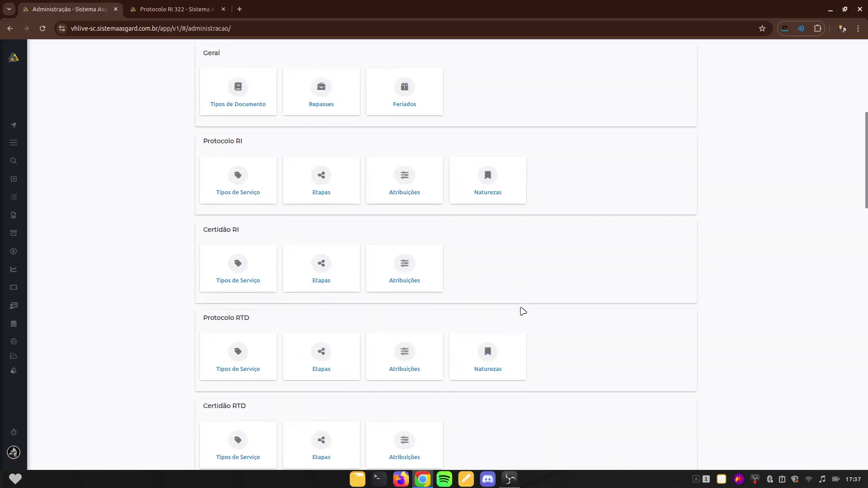
pyautogui.scroll(-3, 523, 311)
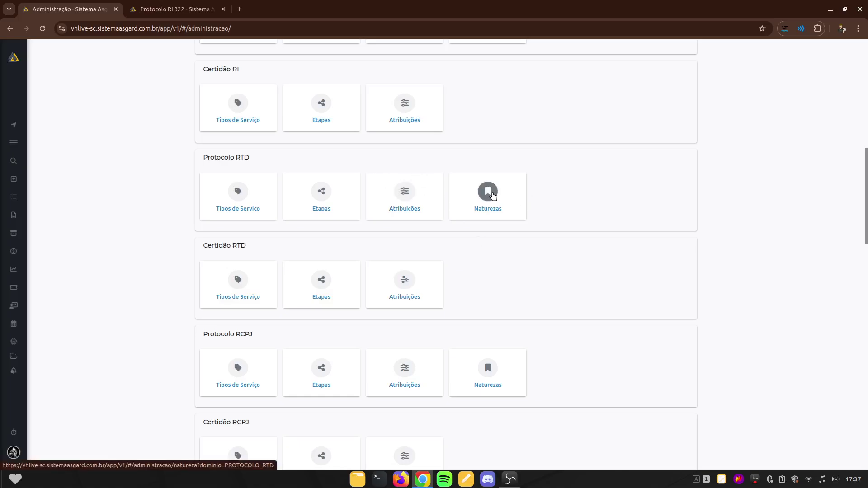
# Review the settings of the Ata nature under Protocolo RTD and return to the administration page
pyautogui.click(492, 196)
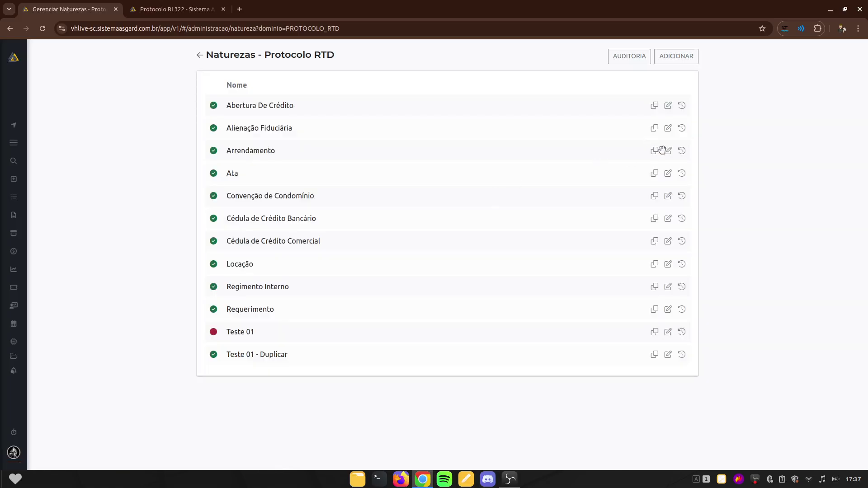
pyautogui.click(669, 173)
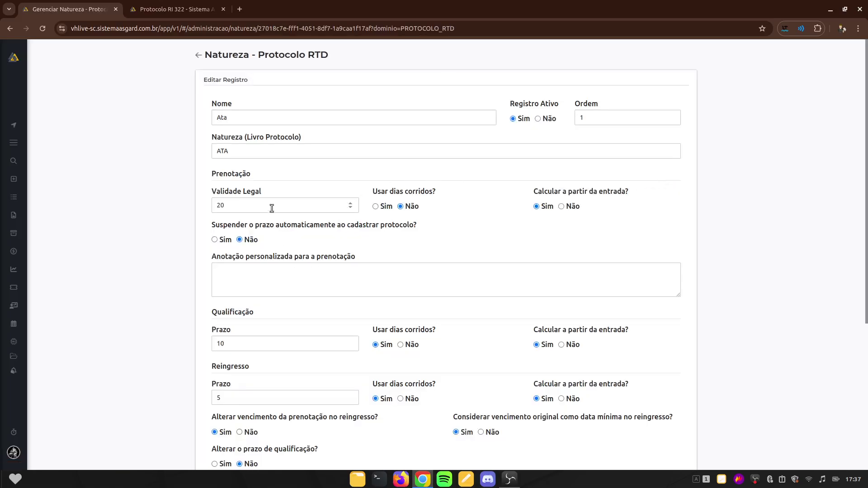
pyautogui.click(198, 55)
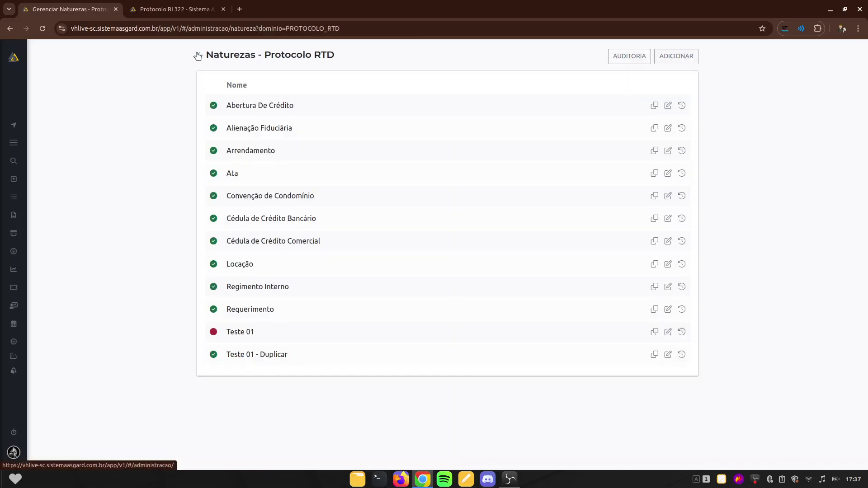
pyautogui.click(198, 55)
# Open the Protocolo RCPJ service types and look over the listed names and rules
pyautogui.scroll(-9, 576, 335)
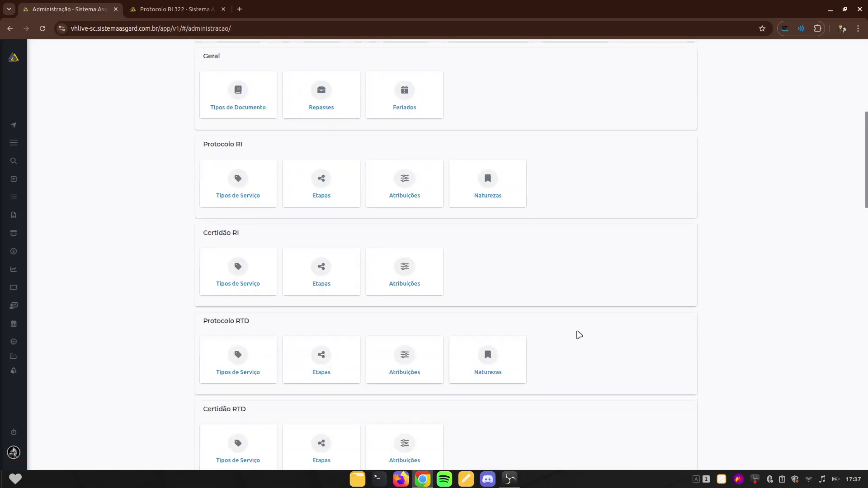
pyautogui.scroll(-3, 579, 335)
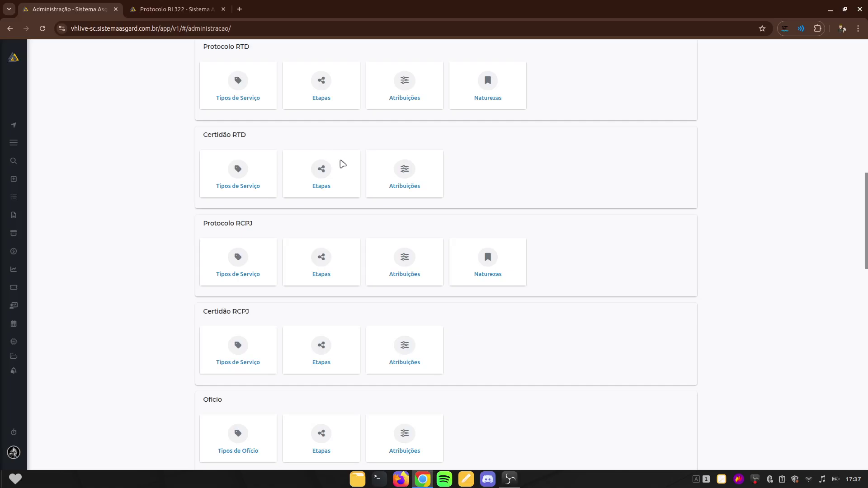
pyautogui.scroll(-3, 507, 206)
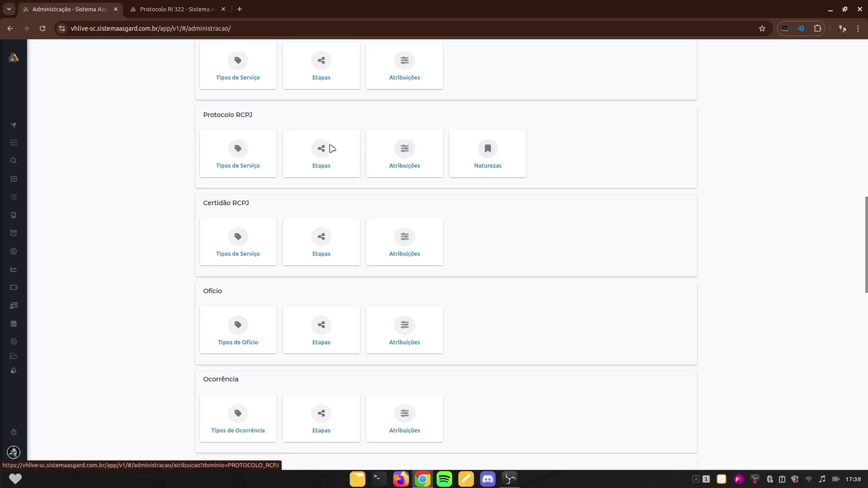
pyautogui.click(239, 147)
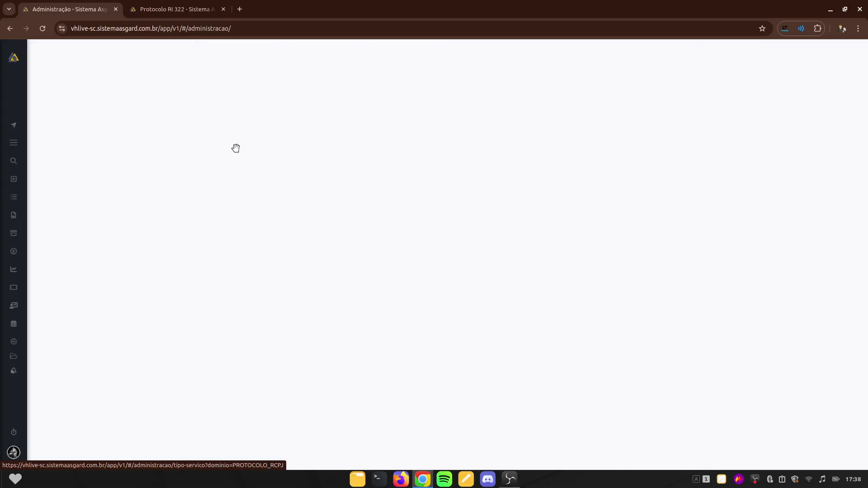
pyautogui.moveTo(224, 106); pyautogui.dragTo(377, 260)
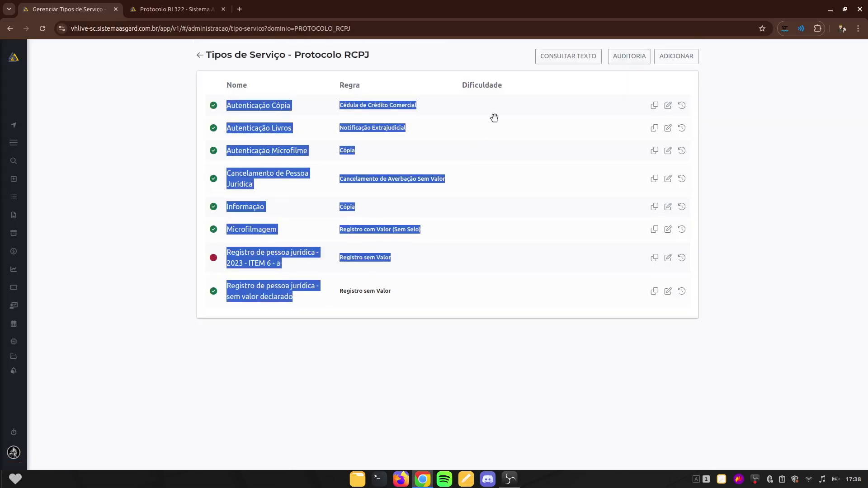
pyautogui.click(520, 76)
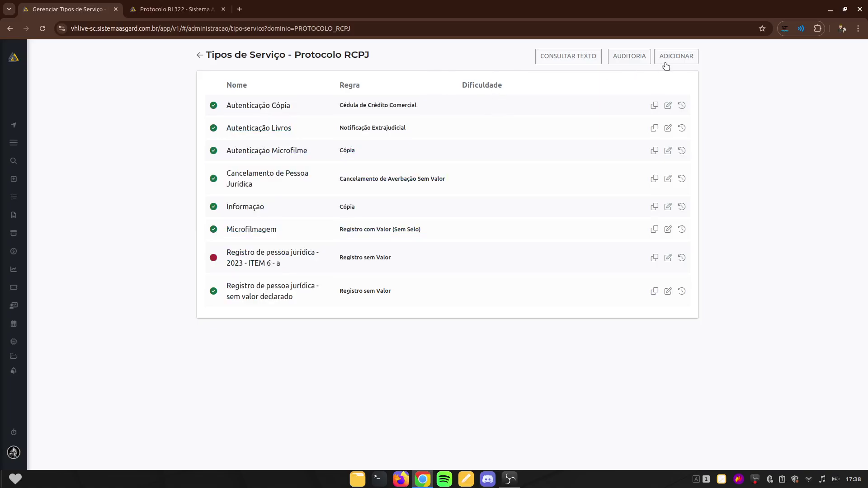
# Examine the settings of the Autenticação Cópia service type and return to the administration page
pyautogui.click(667, 106)
pyautogui.scroll(-4, 329, 256)
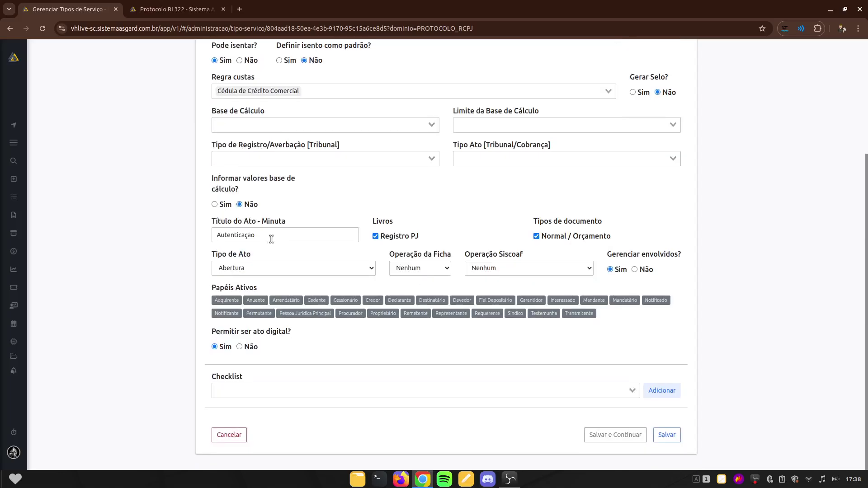
pyautogui.scroll(4, 271, 239)
pyautogui.click(198, 56)
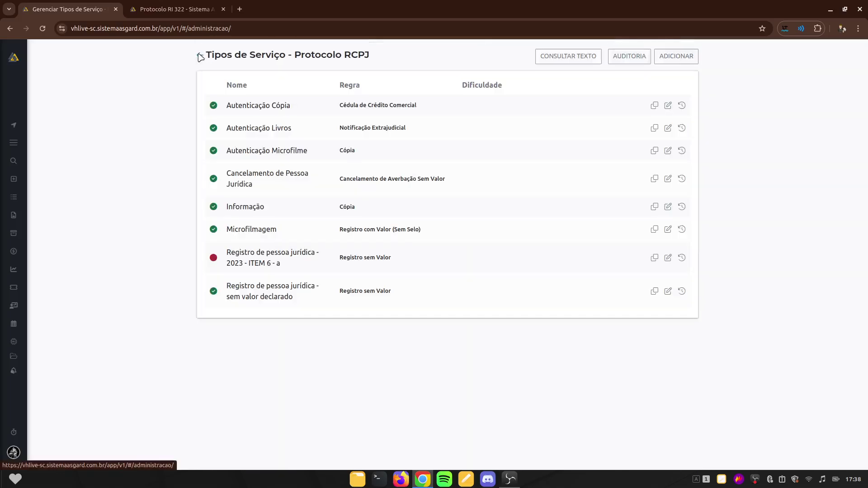
pyautogui.click(200, 55)
# Find the Ofício section in the administration page and open its list of ofício types
pyautogui.scroll(-2, 417, 338)
pyautogui.scroll(-12, 417, 338)
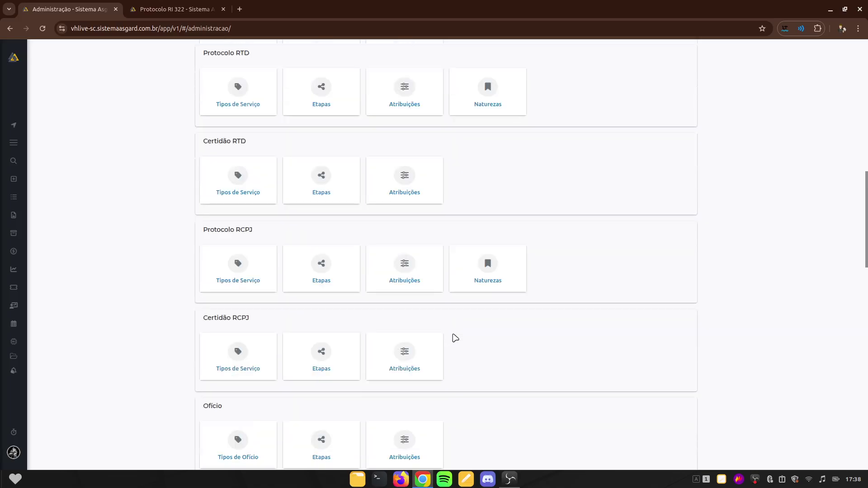
pyautogui.scroll(-1, 443, 304)
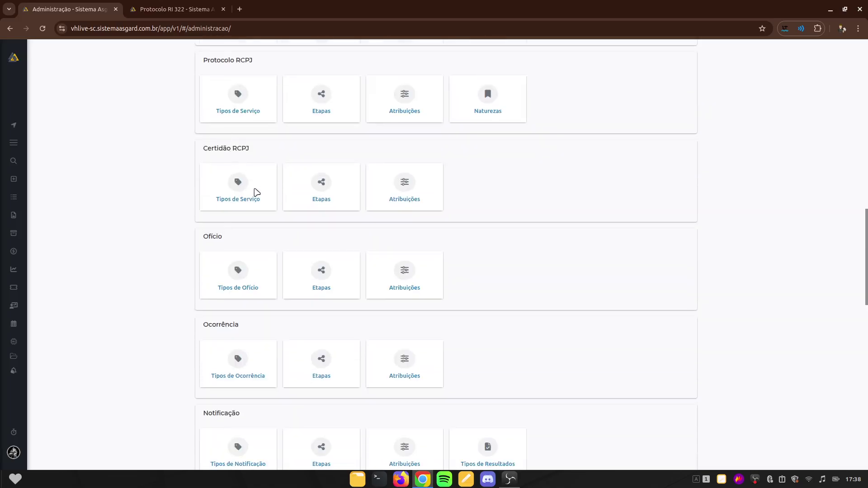
pyautogui.scroll(-2, 266, 202)
pyautogui.moveTo(203, 181); pyautogui.dragTo(228, 188)
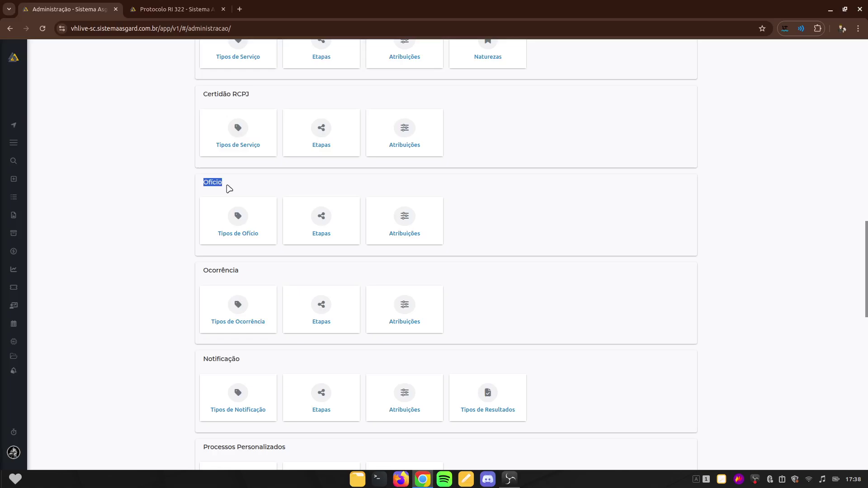
pyautogui.click(266, 186)
pyautogui.scroll(-4, 263, 188)
pyautogui.scroll(2, 263, 190)
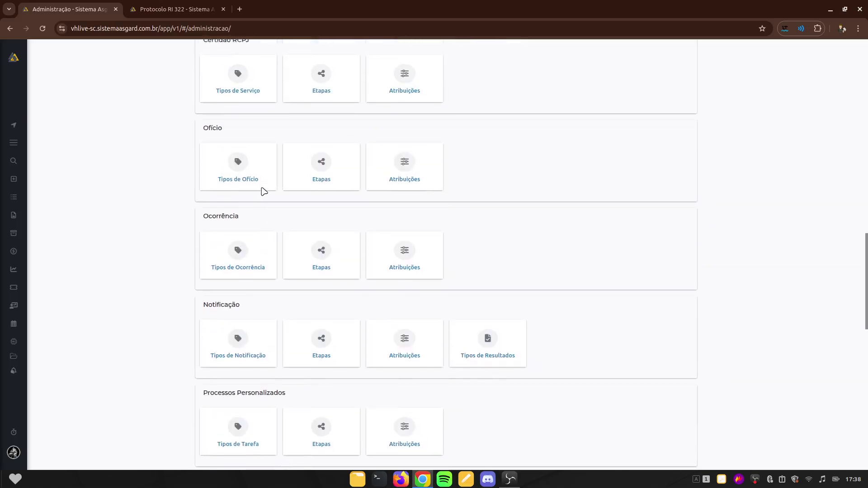
pyautogui.click(238, 162)
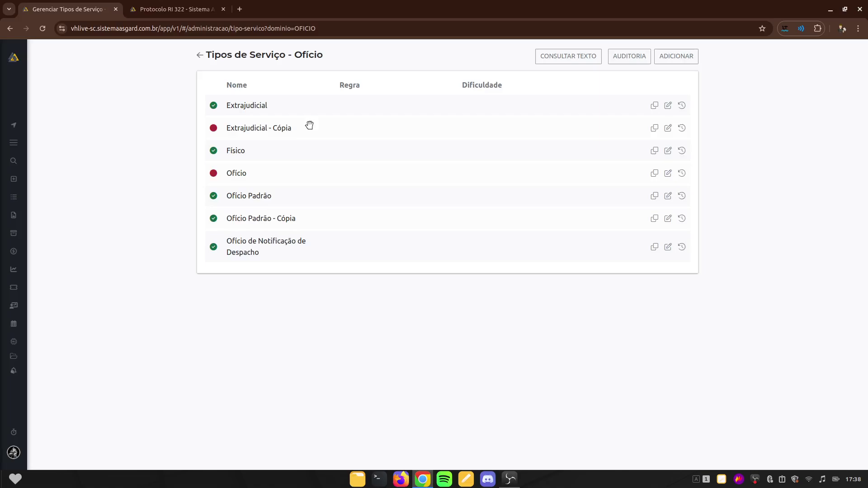
pyautogui.moveTo(269, 106); pyautogui.dragTo(214, 106)
pyautogui.click(324, 112)
# Open the Extrajudicial ofício type record and check its print layout options
pyautogui.click(669, 106)
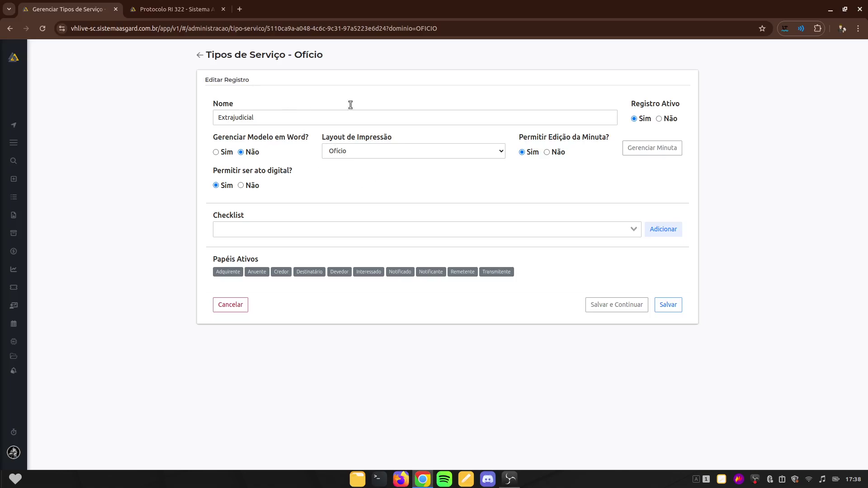
pyautogui.click(382, 155)
pyautogui.click(355, 148)
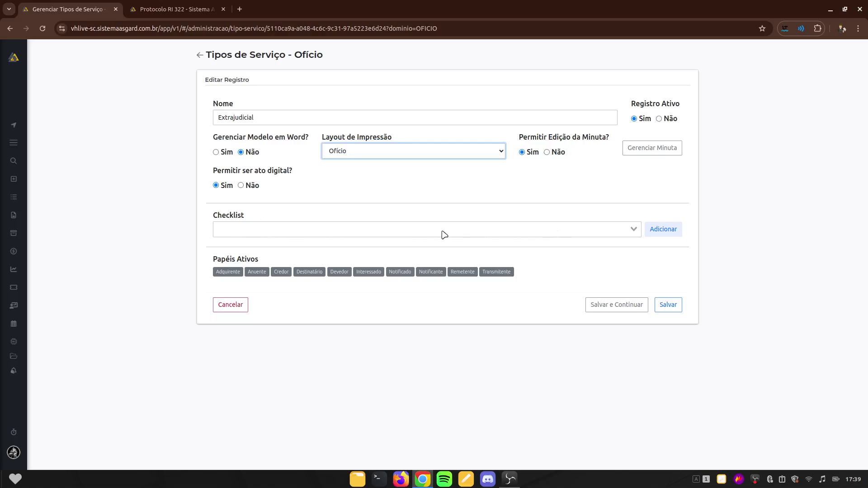
# View the draft text of the Extrajudicial ofício type, close it and return to the administration page
pyautogui.click(650, 150)
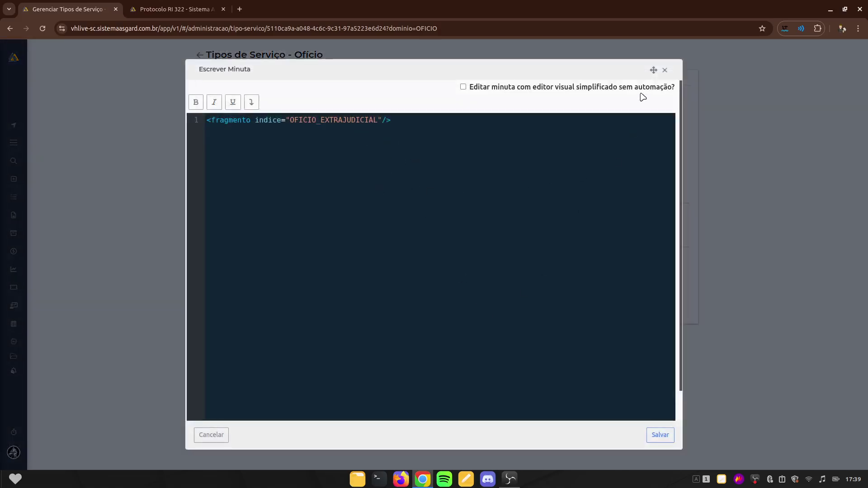
pyautogui.click(665, 70)
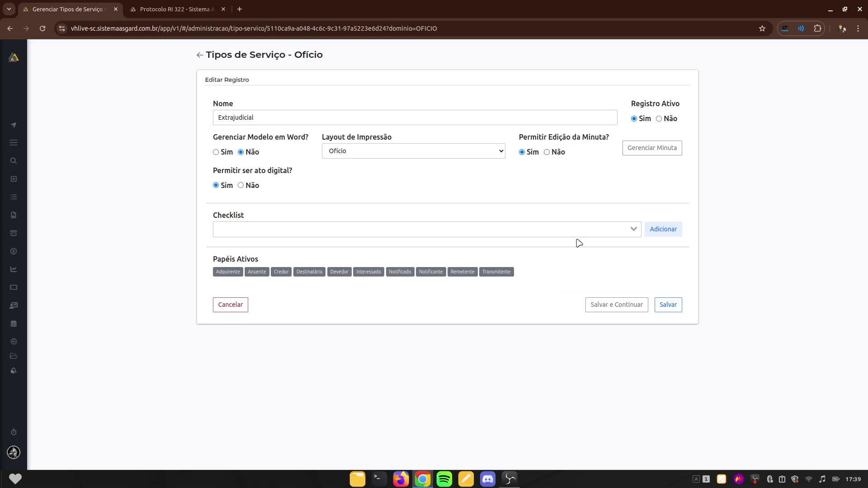
pyautogui.click(201, 55)
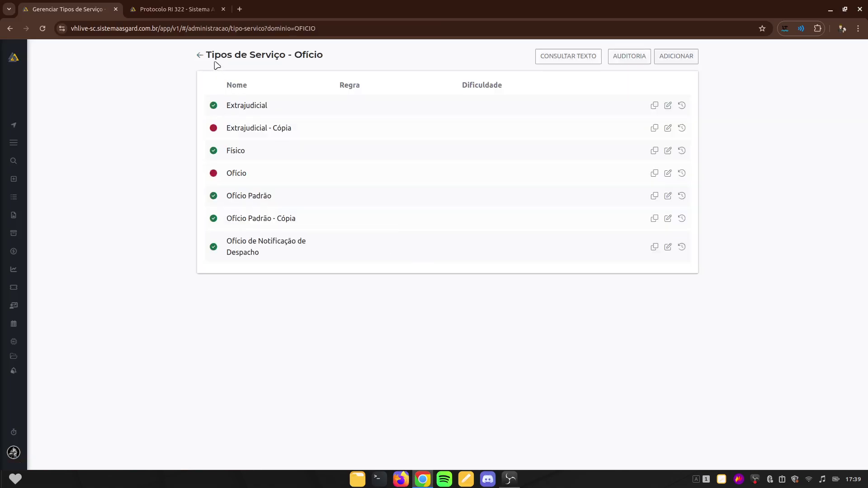
pyautogui.click(200, 56)
# Open the Ofício stages and look over the Execução and Processo entries
pyautogui.scroll(-7, 459, 324)
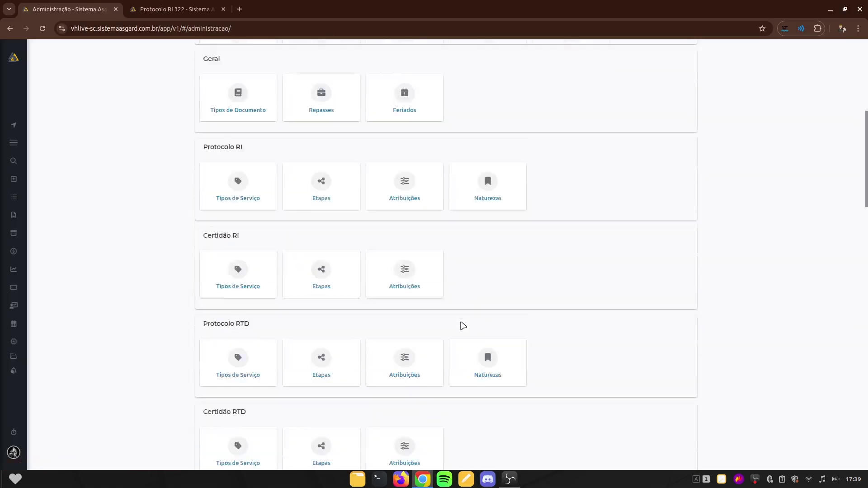
pyautogui.scroll(-8, 463, 325)
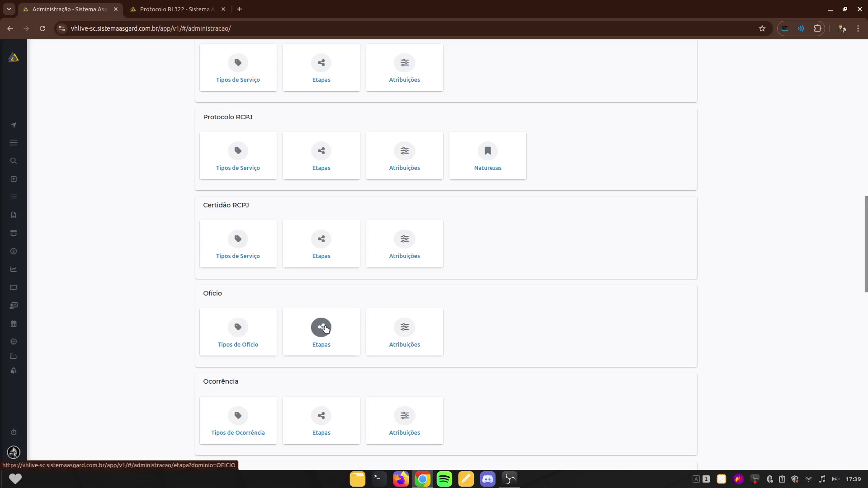
pyautogui.click(324, 328)
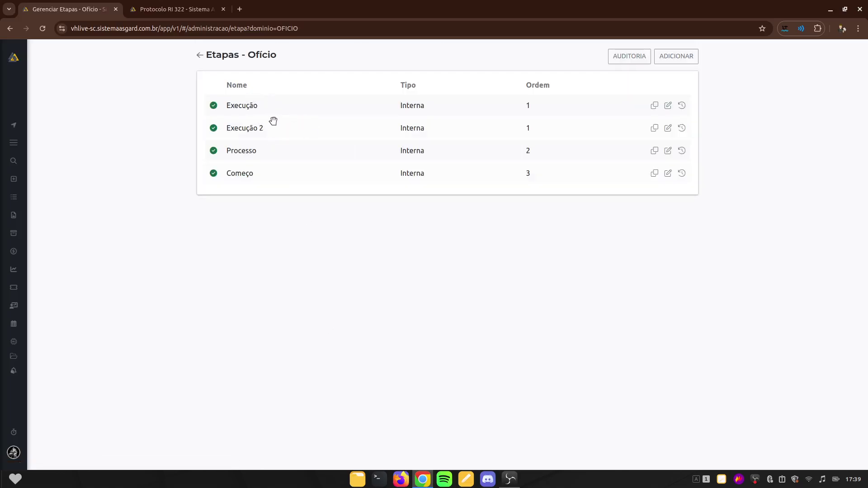
pyautogui.doubleClick(249, 107)
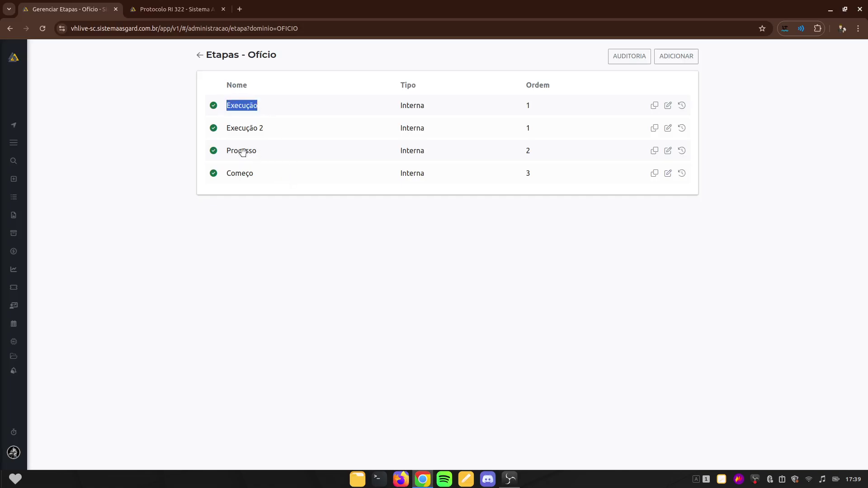
pyautogui.moveTo(233, 151); pyautogui.dragTo(281, 161)
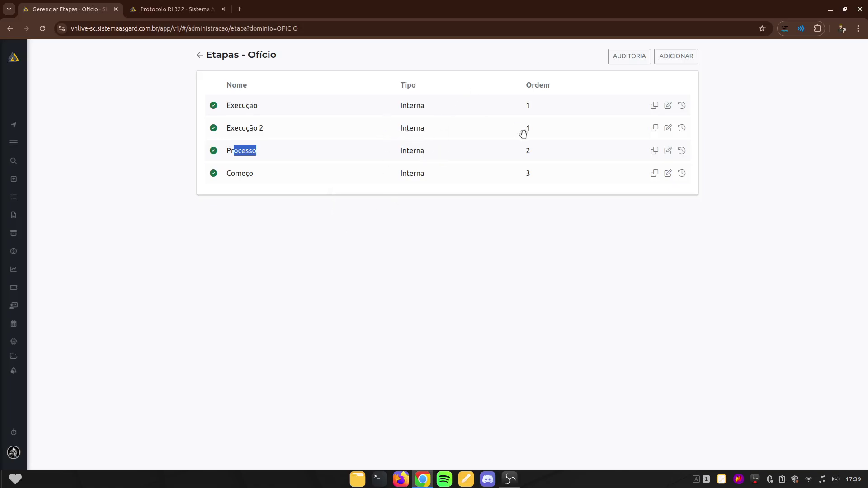
# Review the settings of the Execução stage and go back to the administration page
pyautogui.click(667, 105)
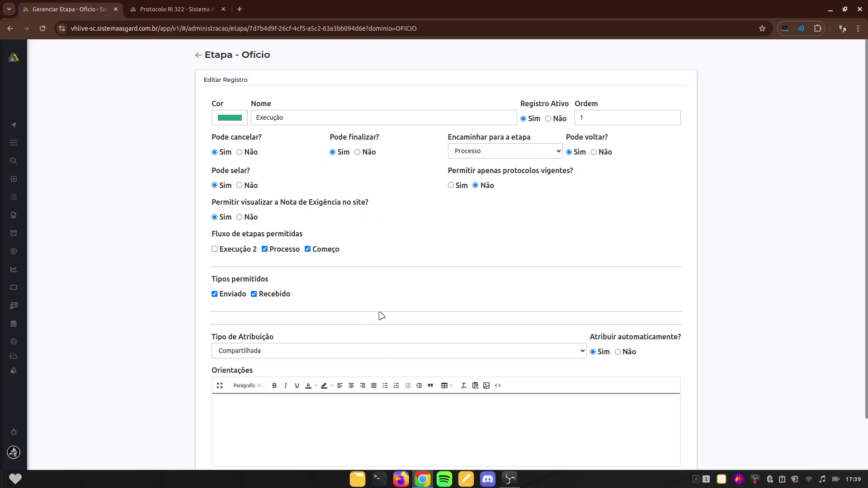
pyautogui.click(200, 55)
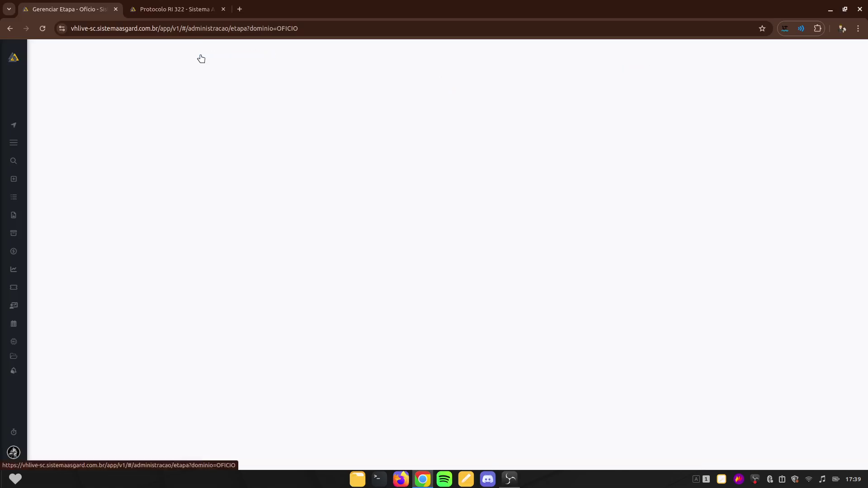
pyautogui.click(200, 55)
# Open the assignments matrix of the Ofício section
pyautogui.scroll(-10, 526, 299)
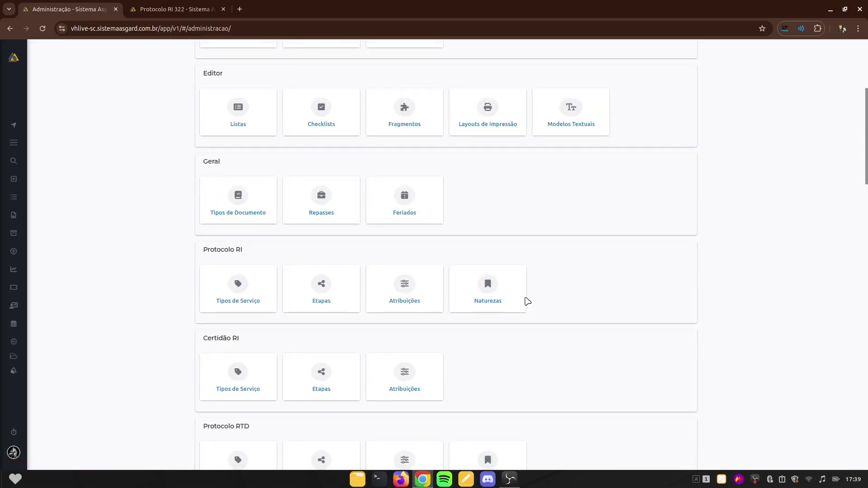
pyautogui.scroll(-4, 530, 299)
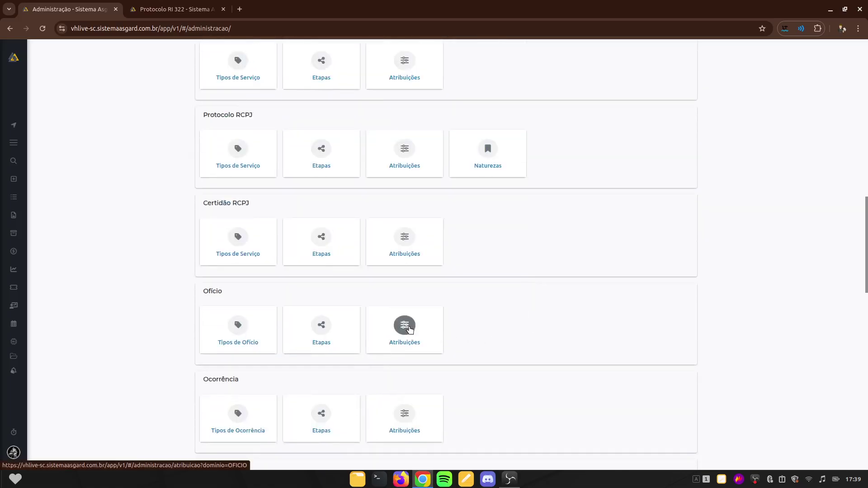
pyautogui.click(407, 327)
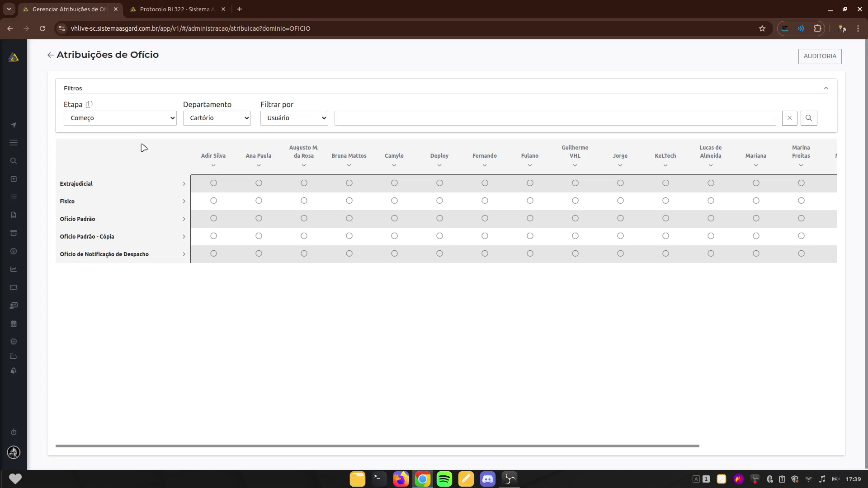
# Check the stage and department filter options of the Ofício assignments and return to the administration page
pyautogui.click(141, 120)
pyautogui.click(163, 94)
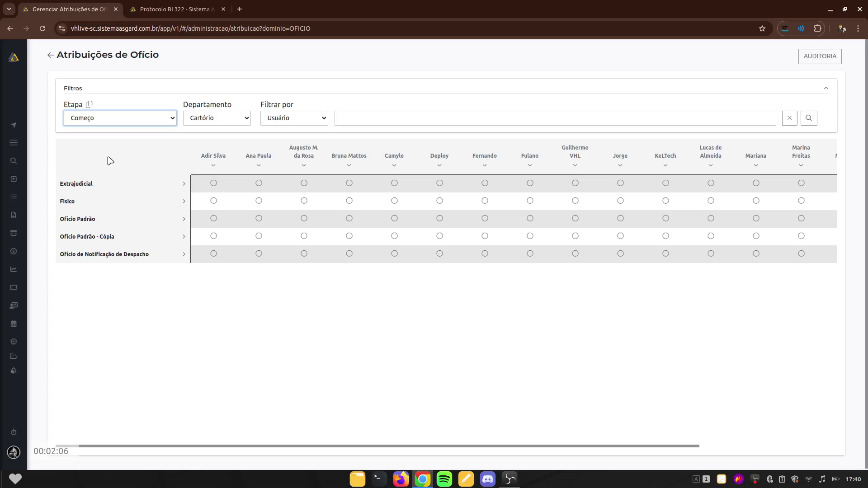
pyautogui.click(214, 119)
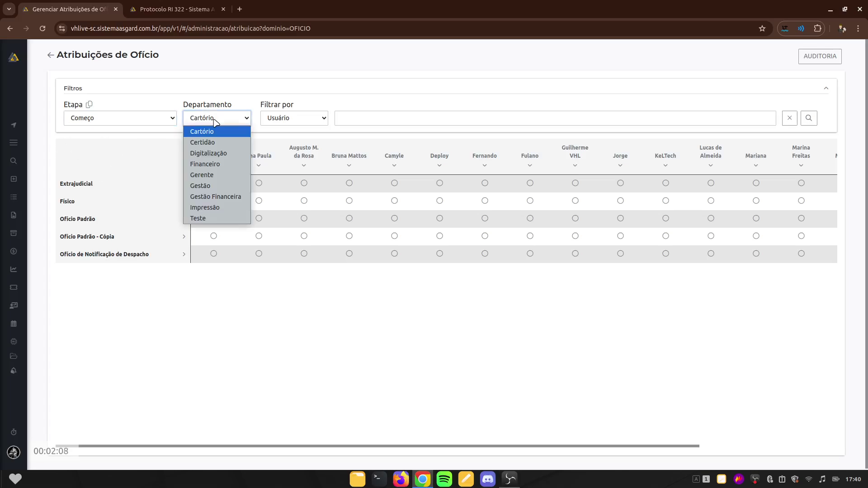
pyautogui.click(267, 95)
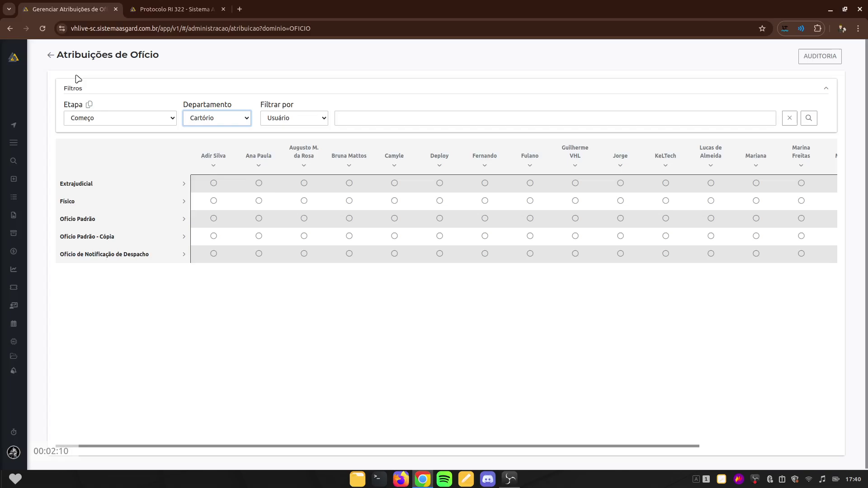
pyautogui.click(50, 57)
pyautogui.scroll(-8, 511, 345)
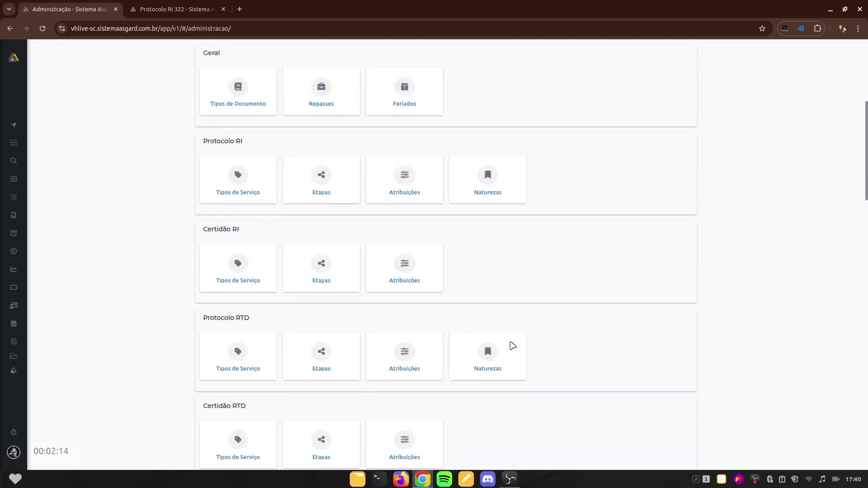
# Find the Ocorrência section on the administration page and open its occurrence types
pyautogui.scroll(-8, 514, 343)
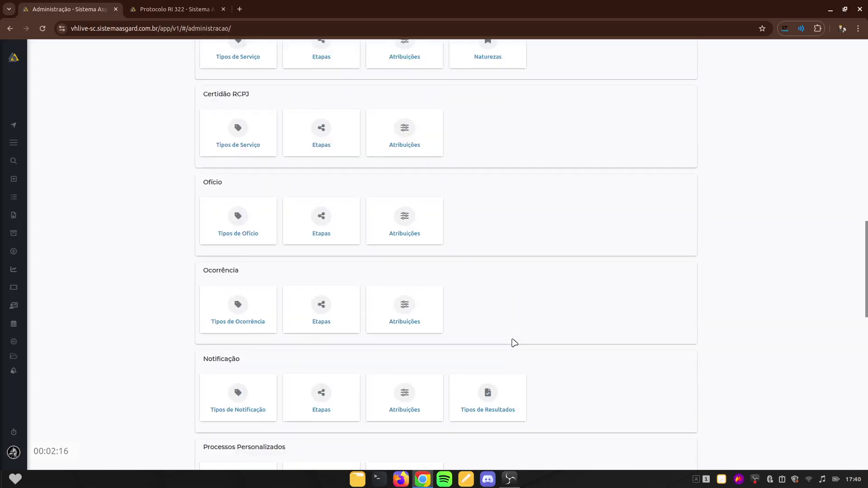
pyautogui.scroll(-3, 514, 342)
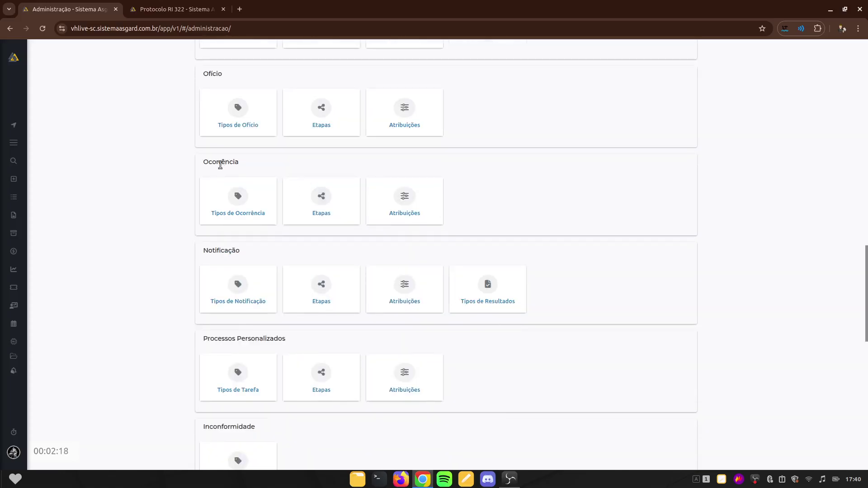
pyautogui.moveTo(203, 162); pyautogui.dragTo(240, 164)
pyautogui.click(240, 205)
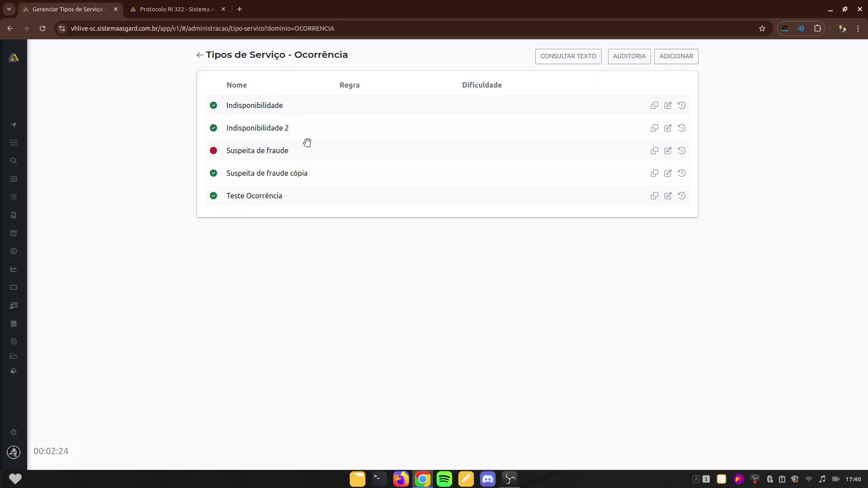
# Review the settings of the Indisponibilidade occurrence type and return to the administration page
pyautogui.click(668, 106)
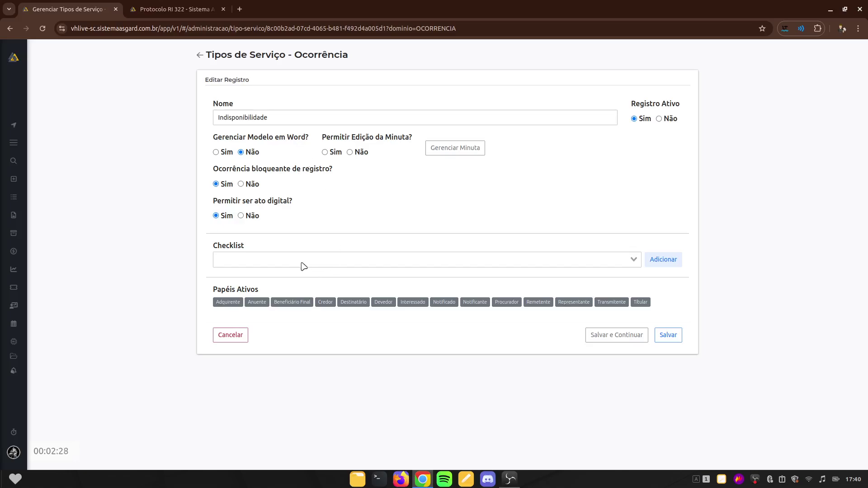
pyautogui.click(199, 56)
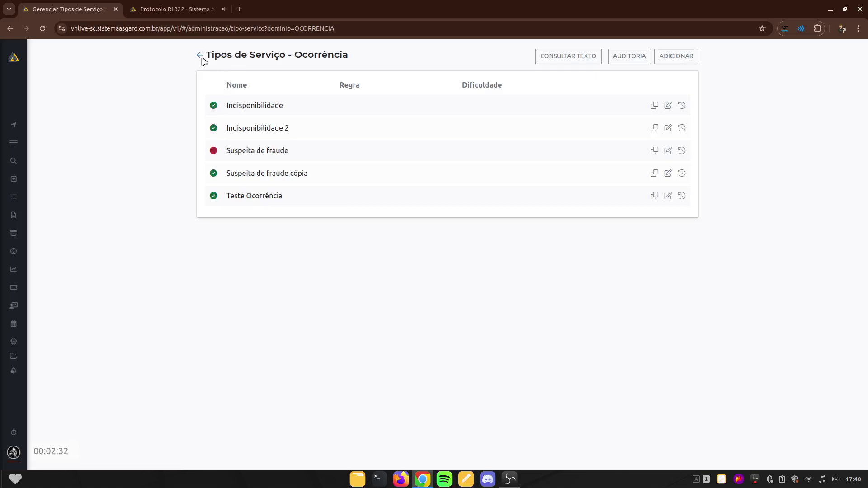
pyautogui.click(201, 57)
# Look over the notification types of the Notificação section and return to the administration page
pyautogui.scroll(-8, 526, 324)
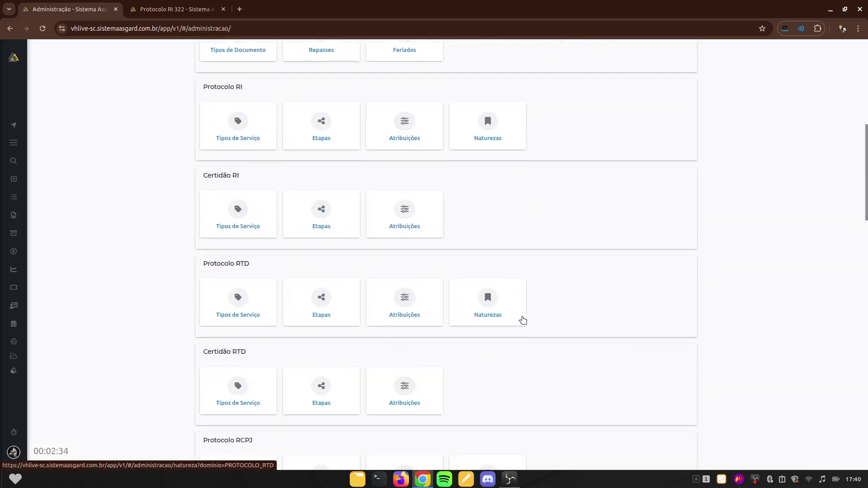
pyautogui.scroll(-8, 523, 320)
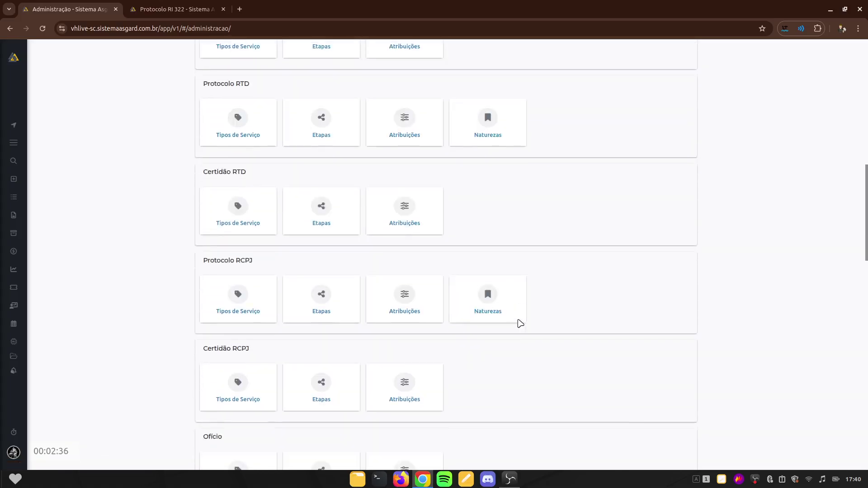
pyautogui.scroll(-2, 519, 321)
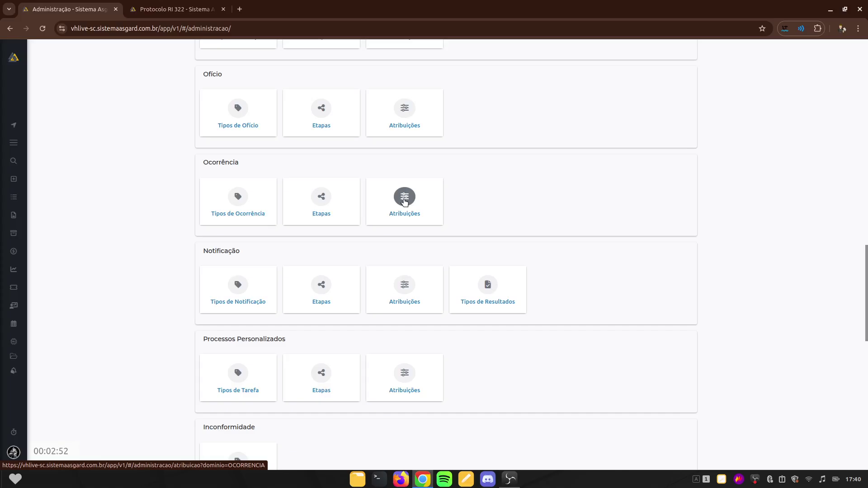
pyautogui.scroll(-2, 461, 207)
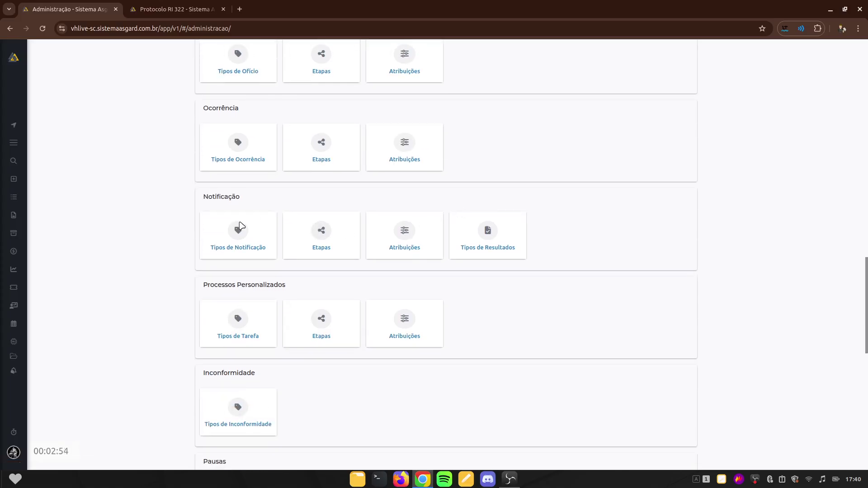
pyautogui.click(238, 231)
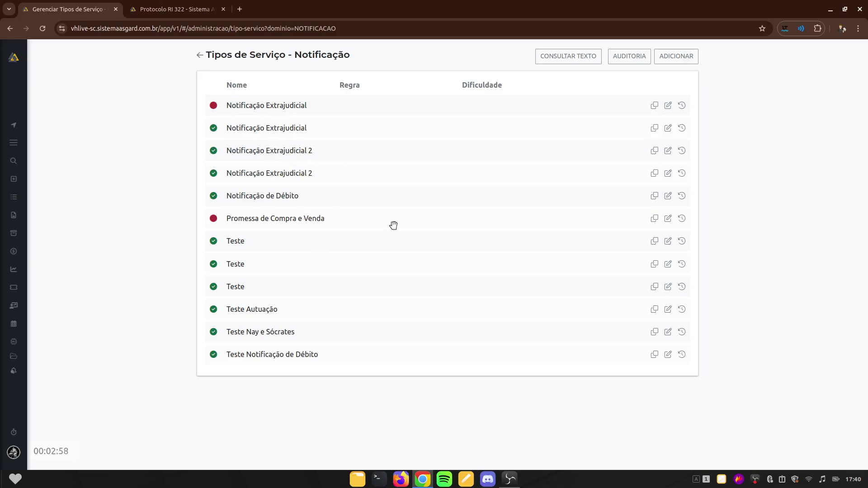
pyautogui.click(200, 55)
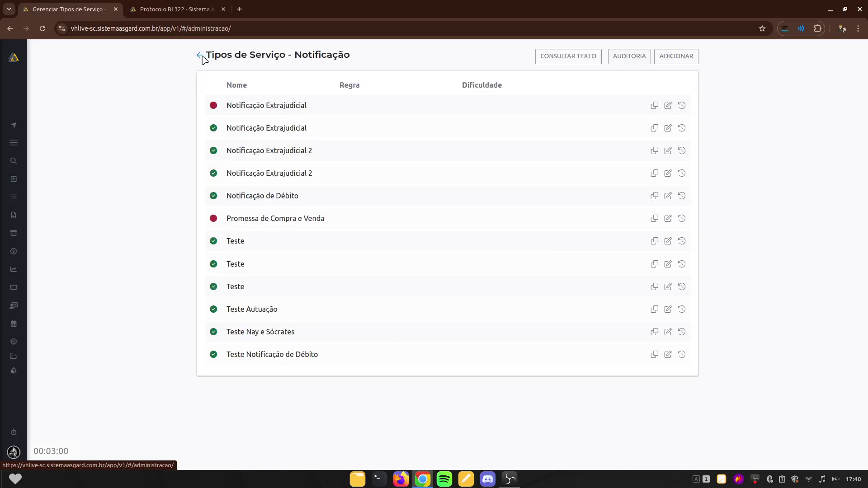
# Look over the result types of the Notificação section and go back to the administration page
pyautogui.scroll(-15, 472, 306)
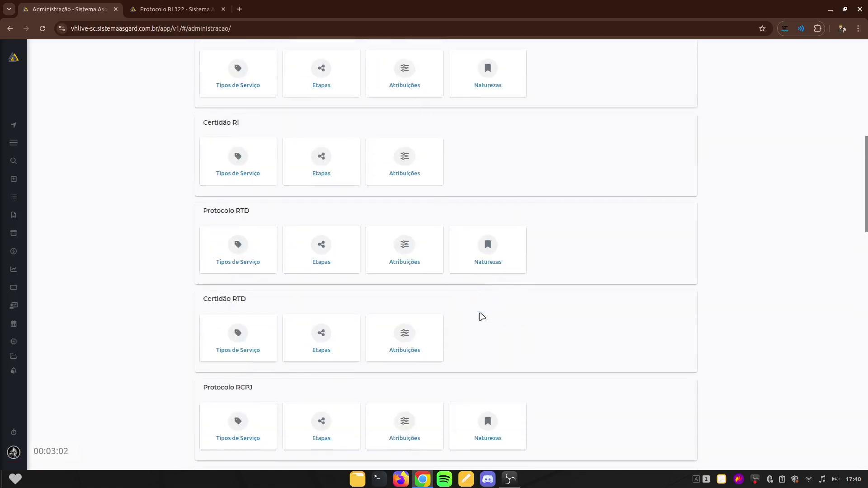
pyautogui.scroll(-6, 486, 332)
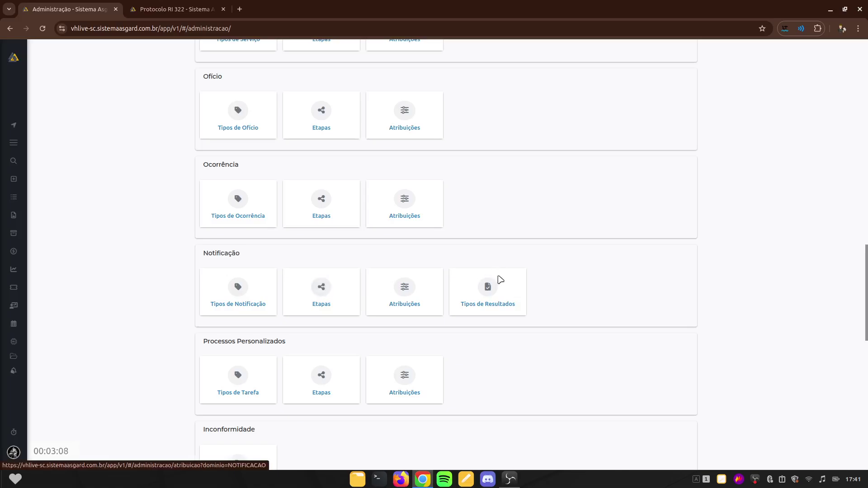
pyautogui.click(488, 289)
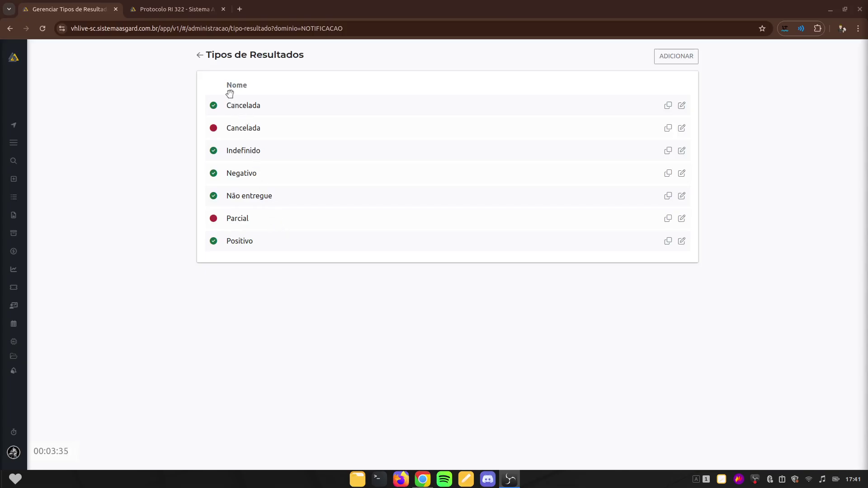
pyautogui.click(200, 56)
# Open the task types of Processos Personalizados, review the Itens de Limpeza para Comprar settings and leave the record
pyautogui.scroll(-10, 562, 353)
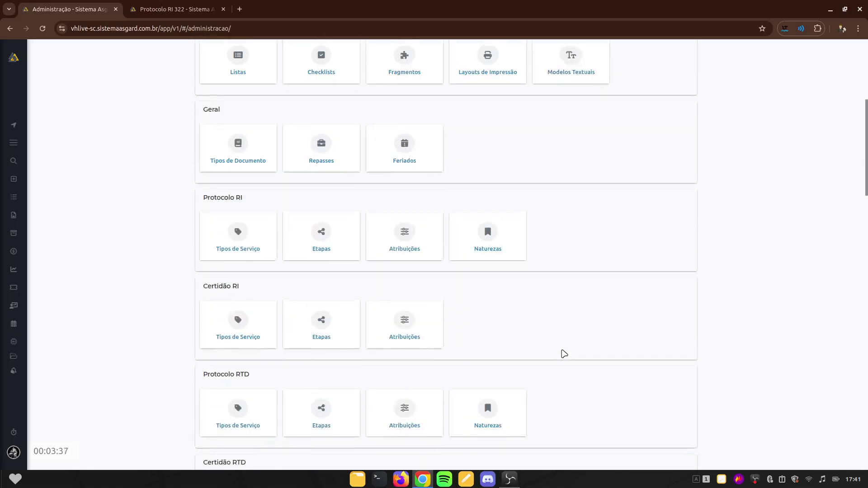
pyautogui.scroll(-10, 501, 364)
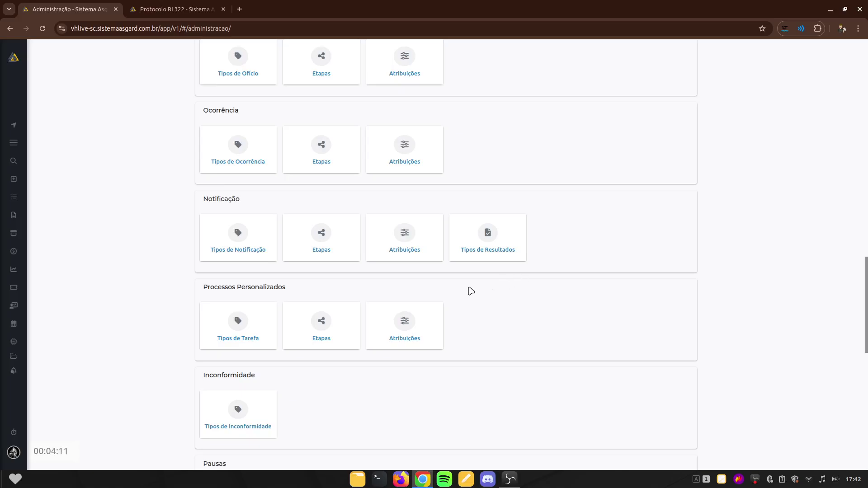
pyautogui.scroll(-3, 471, 290)
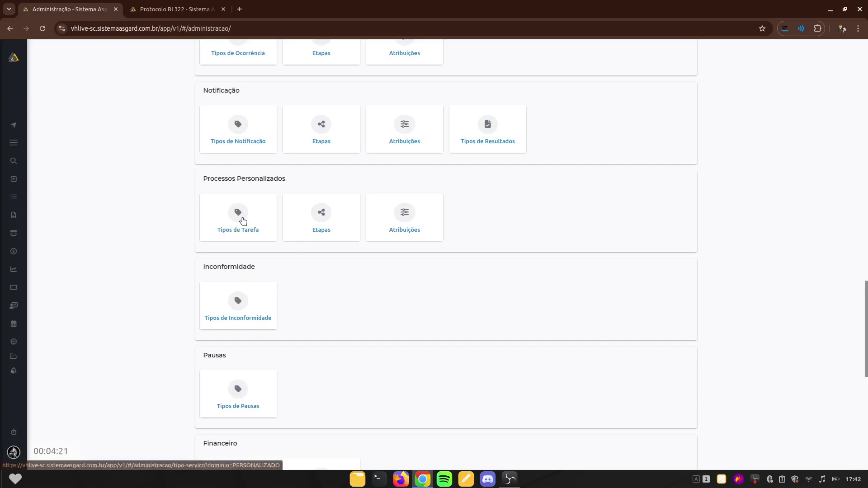
pyautogui.click(239, 221)
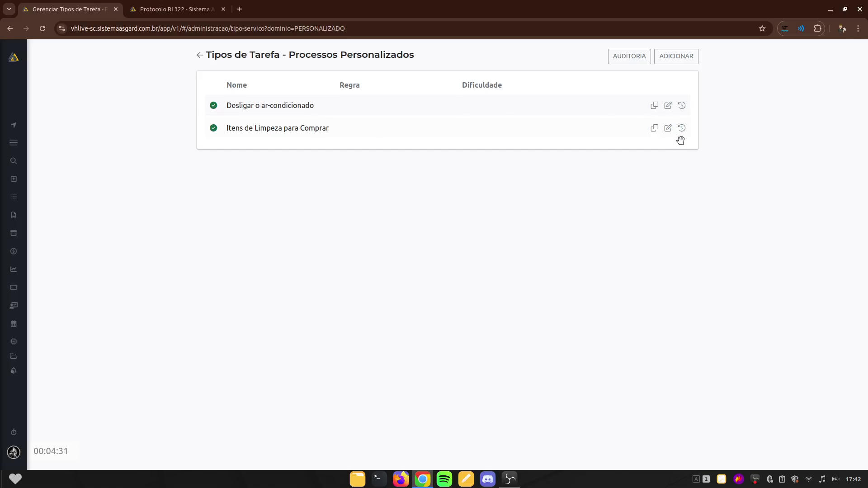
pyautogui.click(668, 128)
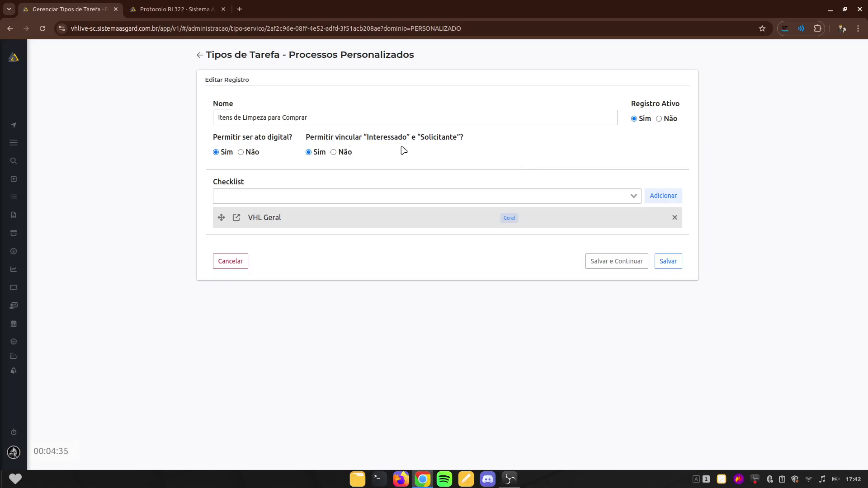
pyautogui.click(199, 57)
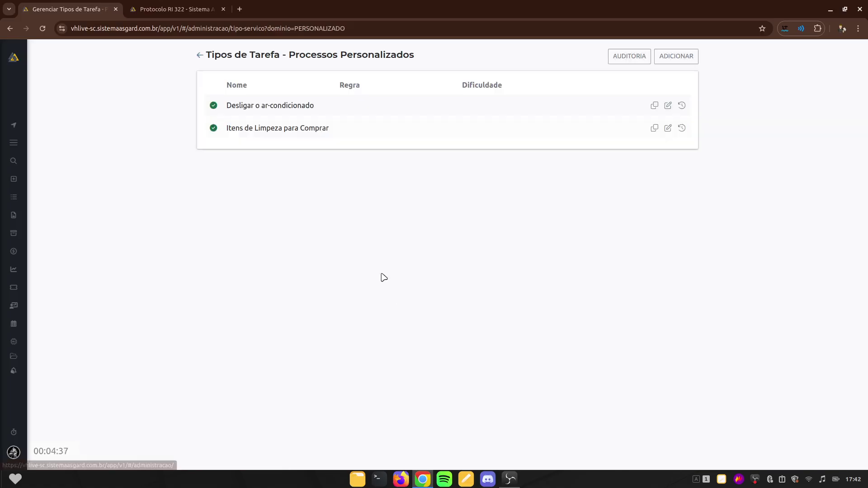
# Look over the Processos Personalizados section on the administration page and open the Inconformidade types
pyautogui.scroll(-10, 617, 296)
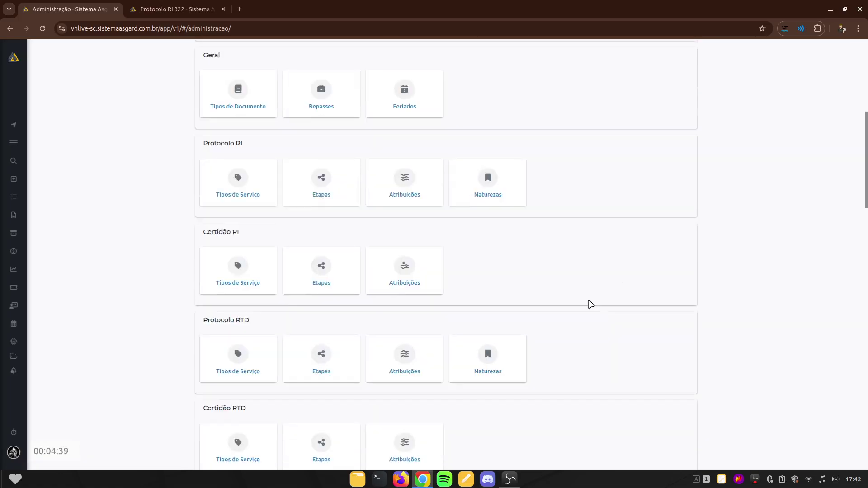
pyautogui.scroll(-4, 579, 312)
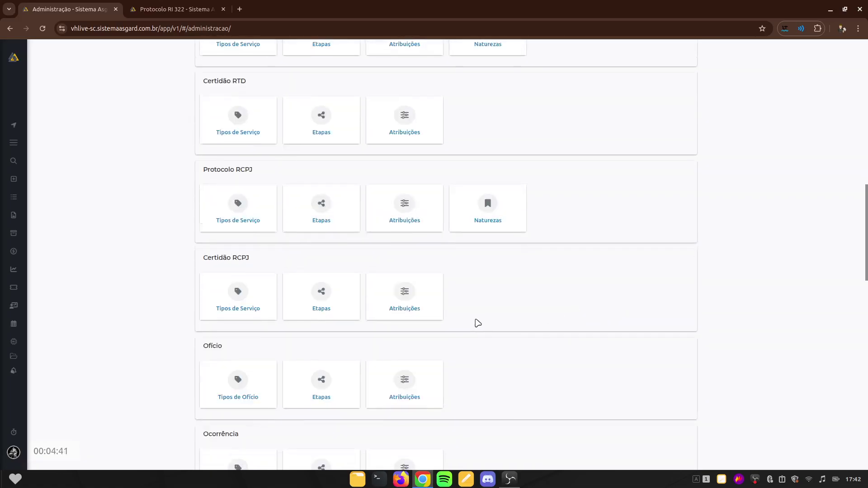
pyautogui.scroll(-4, 484, 317)
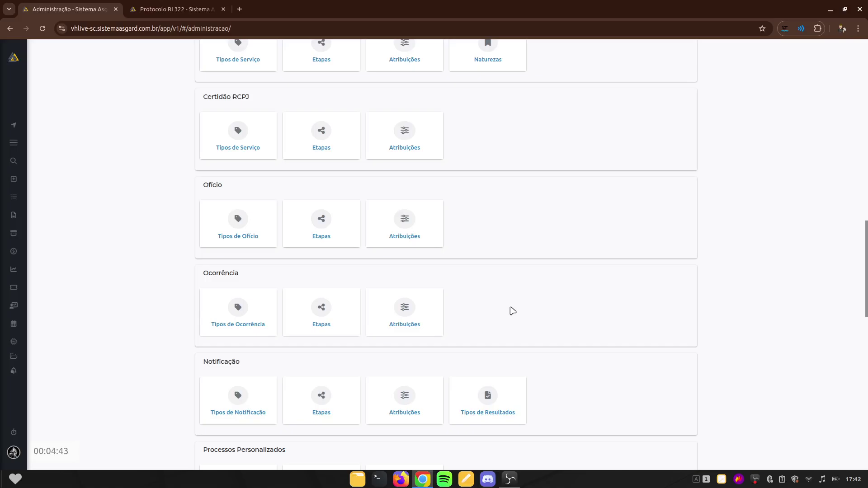
pyautogui.scroll(-3, 512, 310)
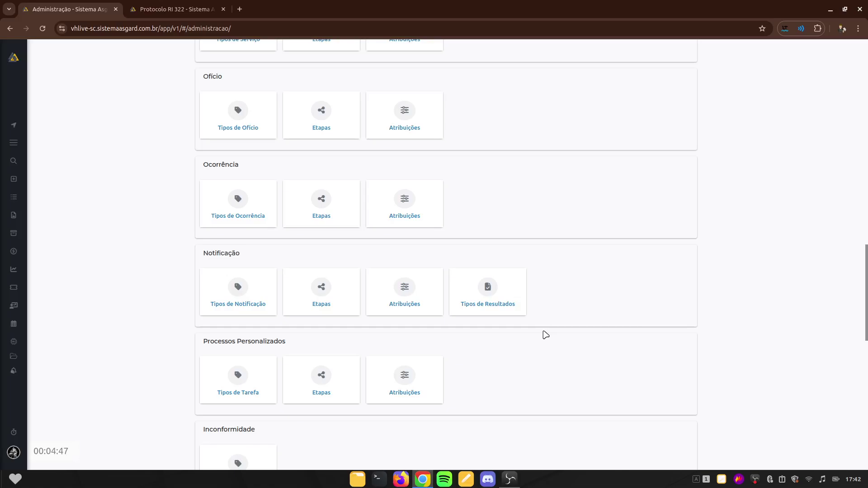
pyautogui.scroll(-3, 545, 334)
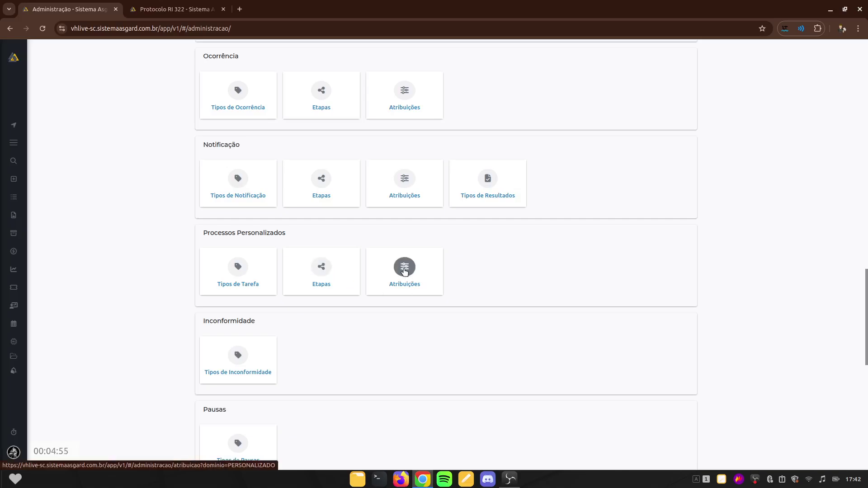
pyautogui.scroll(-4, 404, 271)
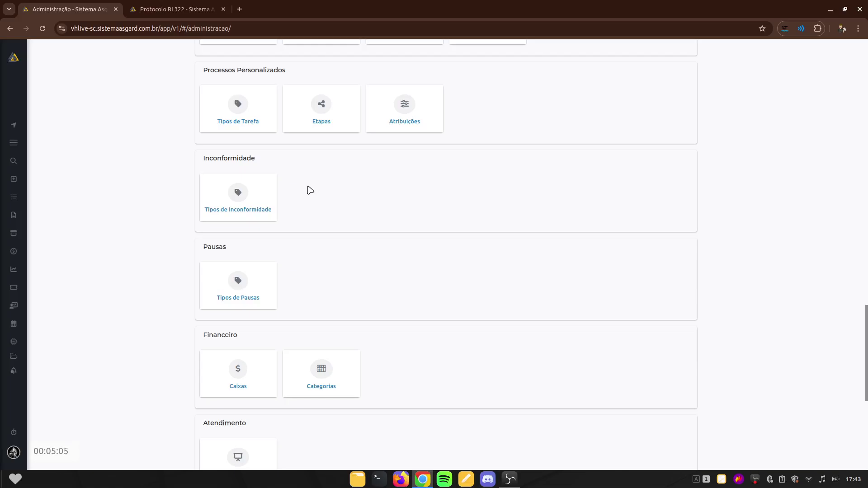
pyautogui.scroll(1, 314, 194)
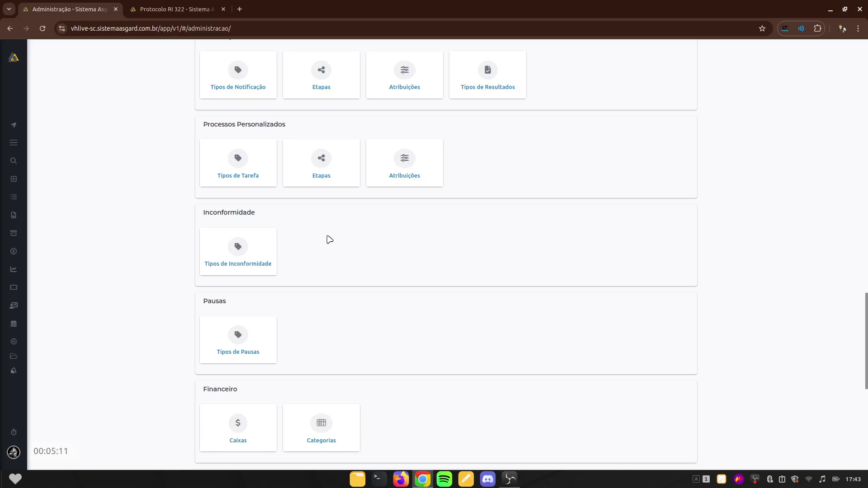
pyautogui.click(238, 248)
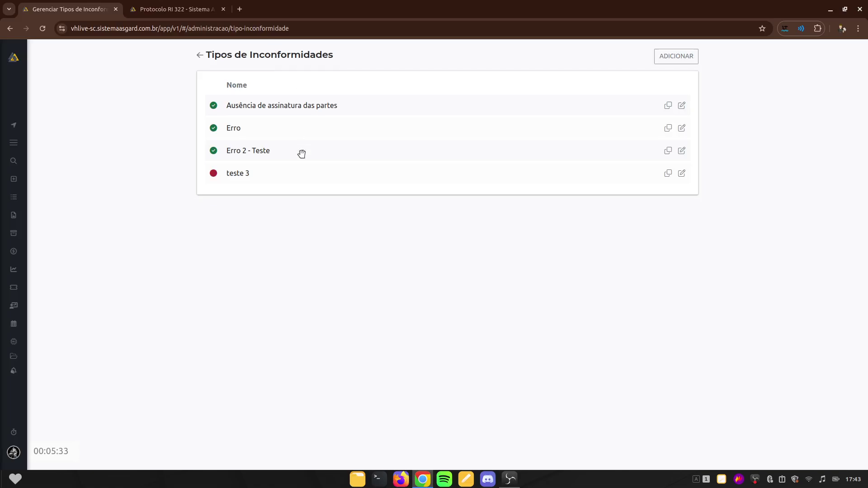
# Switch to the open Protocolo RI record, check its Inconformidades in the general information and start registering a new one
pyautogui.click(174, 5)
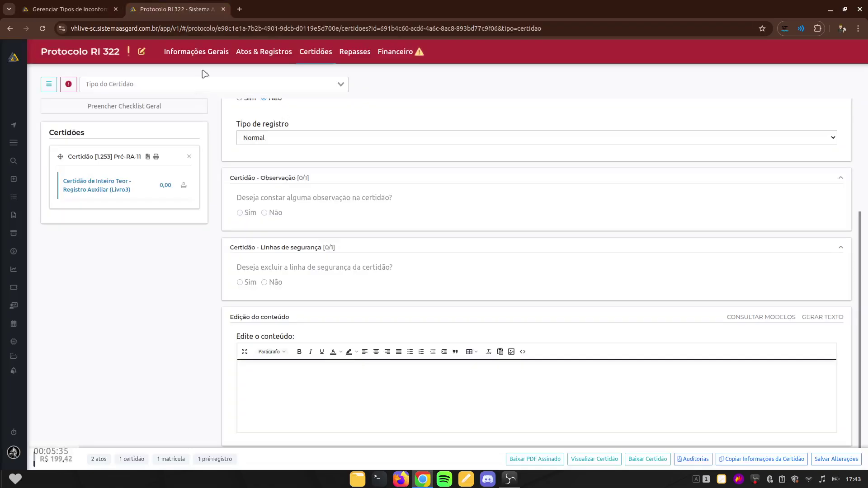
pyautogui.click(196, 52)
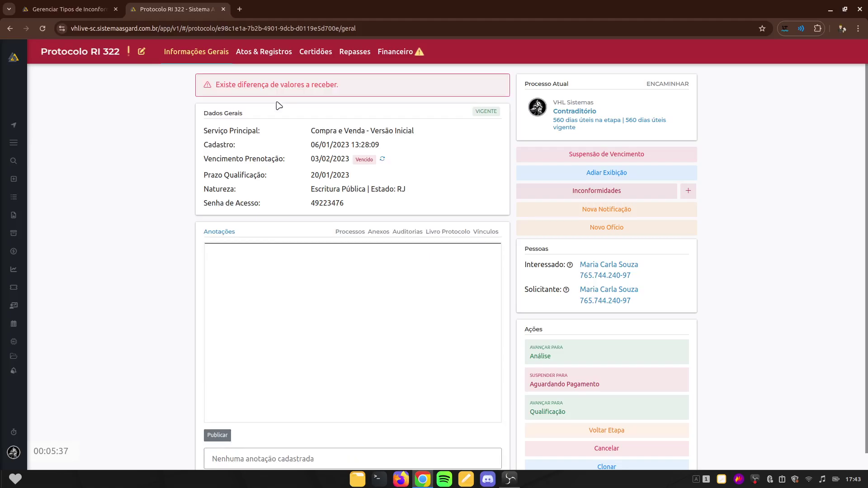
pyautogui.click(584, 191)
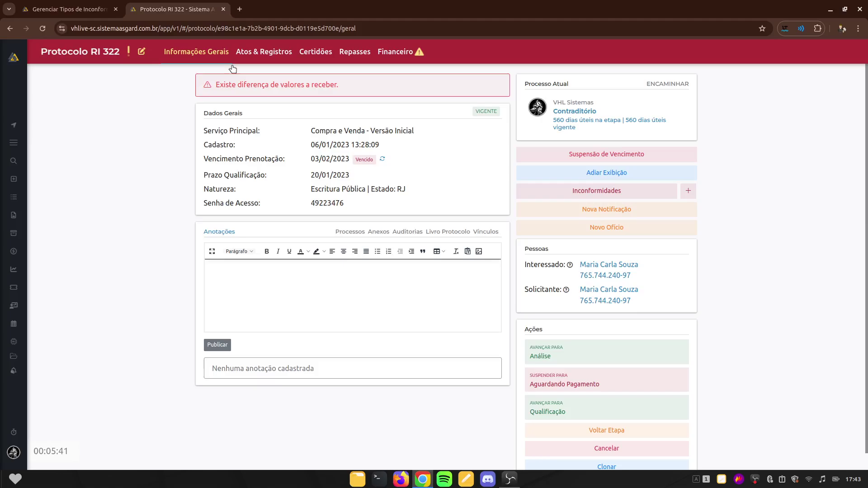
pyautogui.click(688, 191)
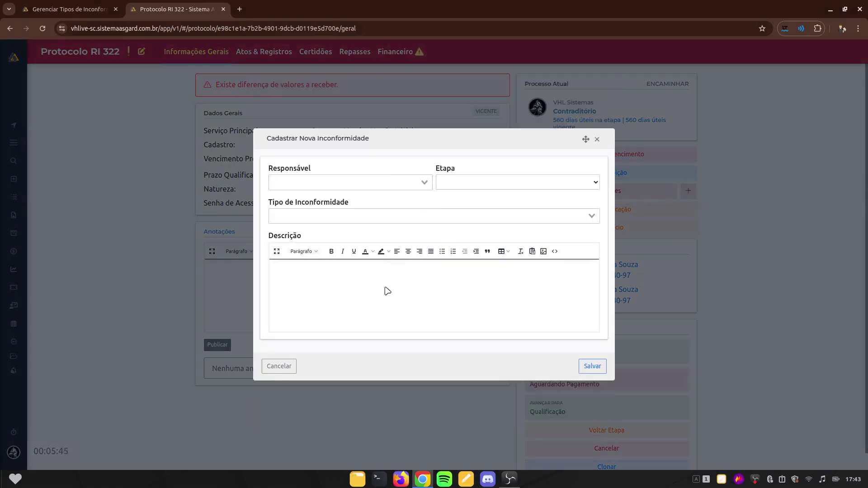
# Review the options for Responsável, Etapa and Tipo de Inconformidade in the new Inconformidade form without choosing any
pyautogui.click(352, 186)
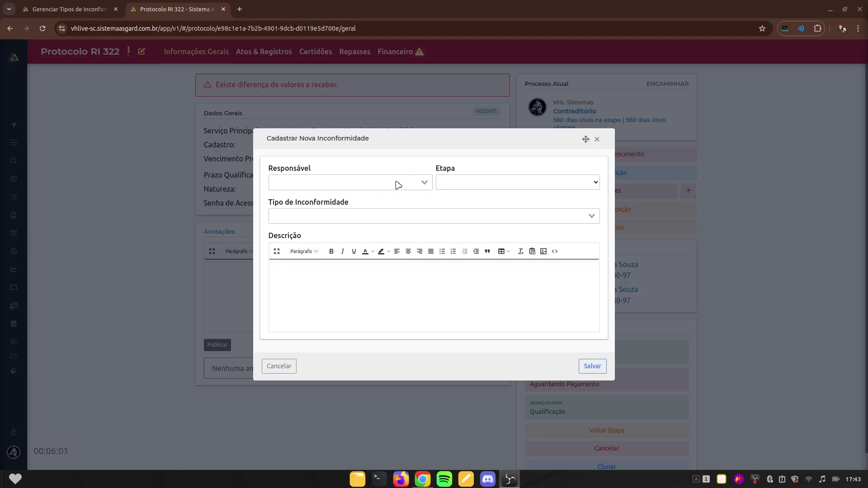
pyautogui.click(398, 185)
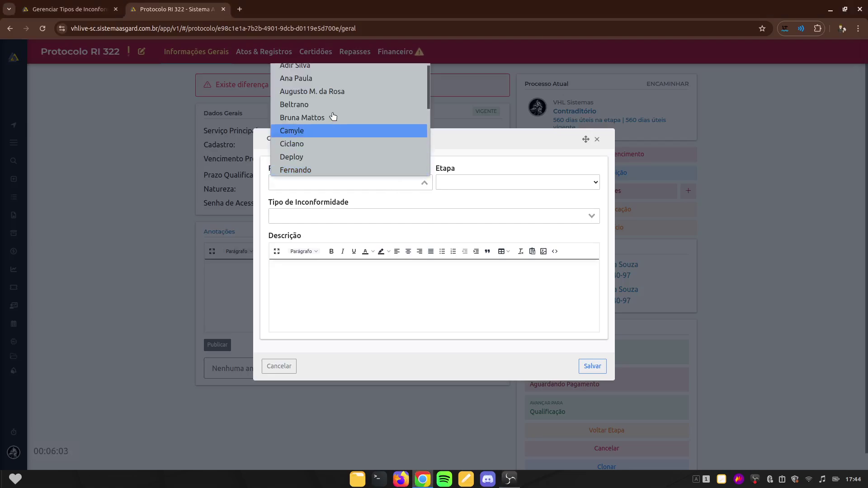
pyautogui.click(453, 149)
pyautogui.click(343, 183)
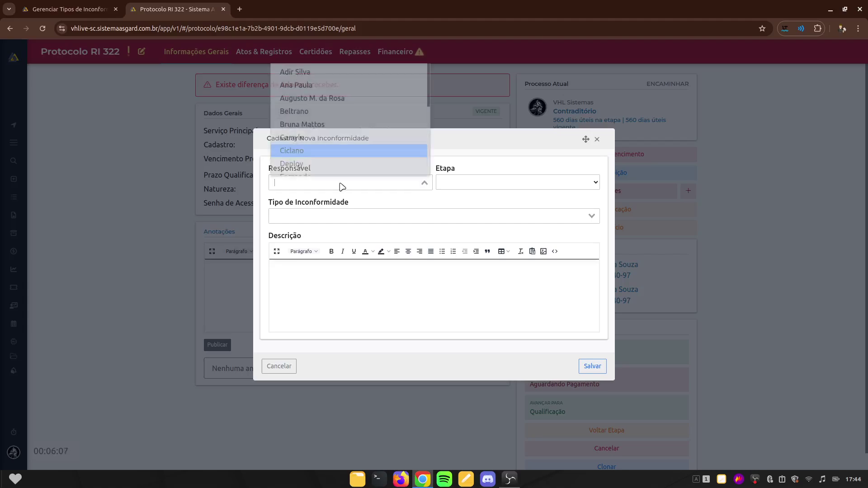
pyautogui.click(477, 154)
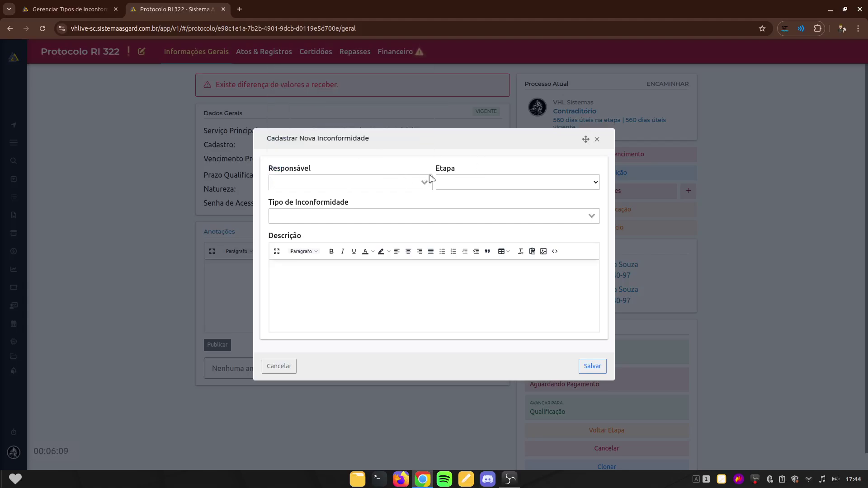
pyautogui.click(471, 181)
pyautogui.click(455, 158)
pyautogui.click(391, 219)
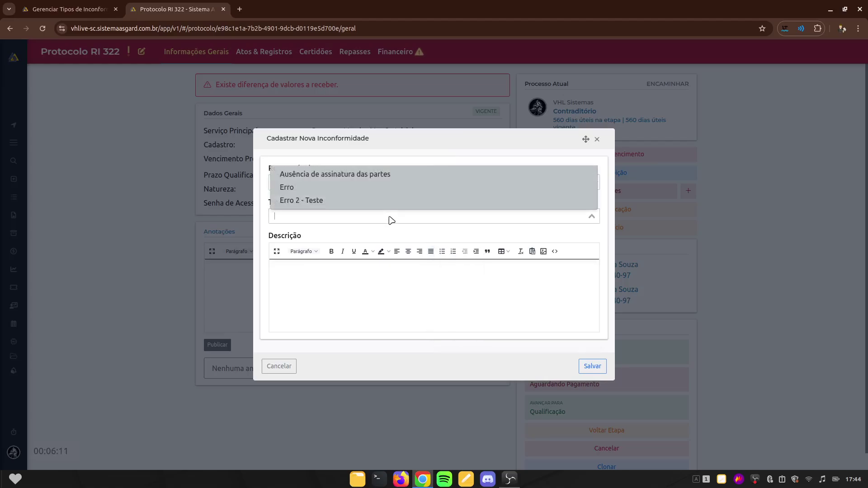
pyautogui.click(346, 228)
# Compare the registered Inconformidade types with the protocol's form, and return to the Pausas section of the administration page
pyautogui.click(87, 6)
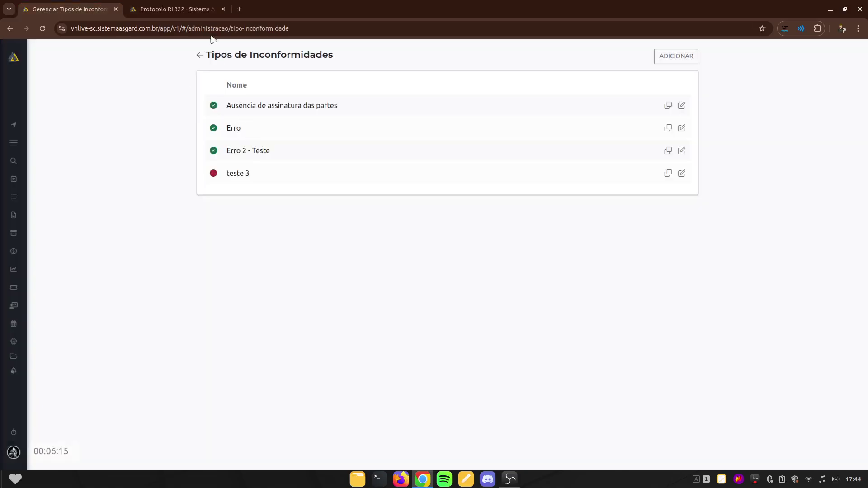
pyautogui.click(194, 8)
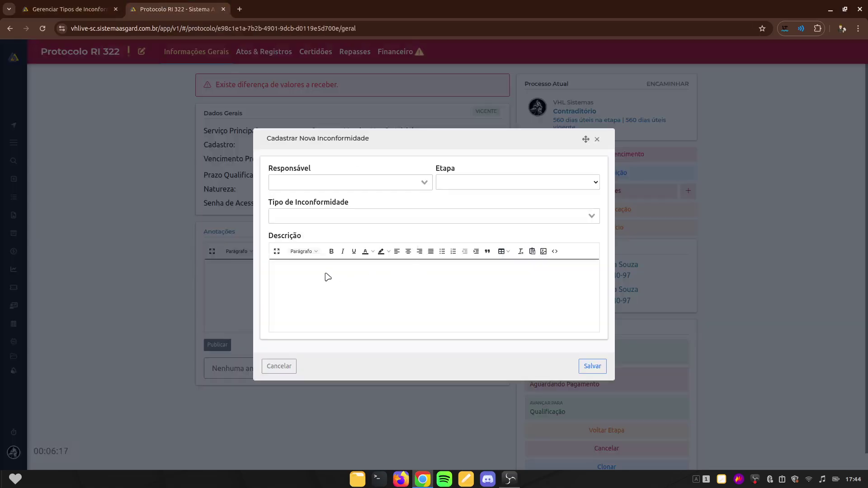
pyautogui.click(87, 5)
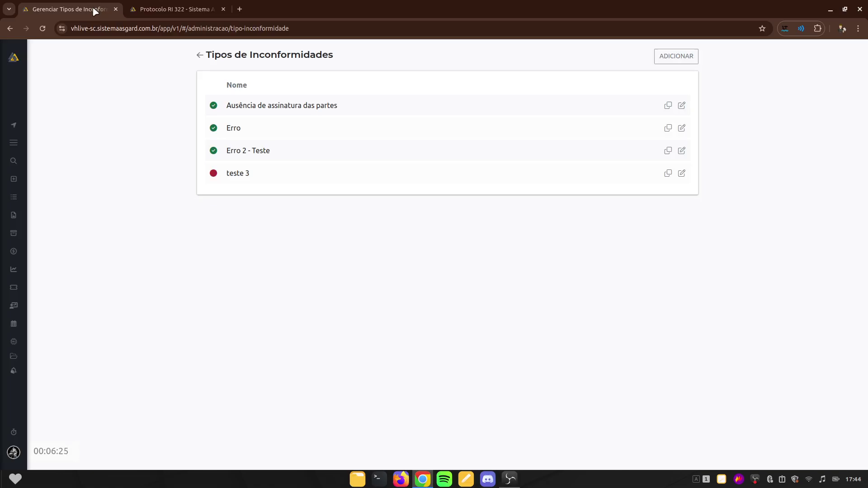
pyautogui.click(202, 56)
pyautogui.scroll(-15, 511, 300)
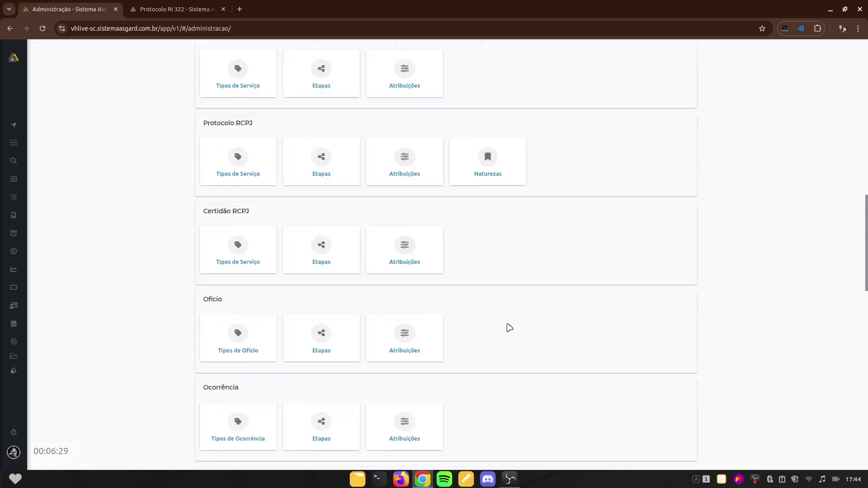
pyautogui.scroll(-15, 510, 327)
pyautogui.scroll(2, 472, 304)
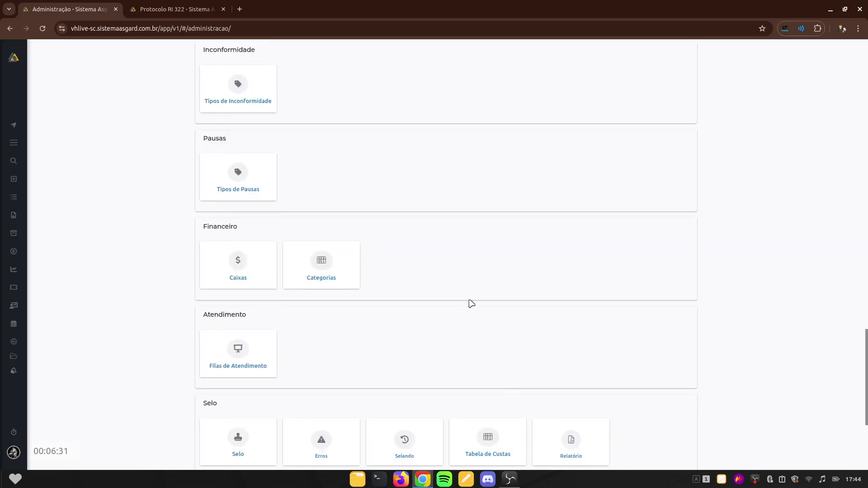
pyautogui.scroll(1, 363, 240)
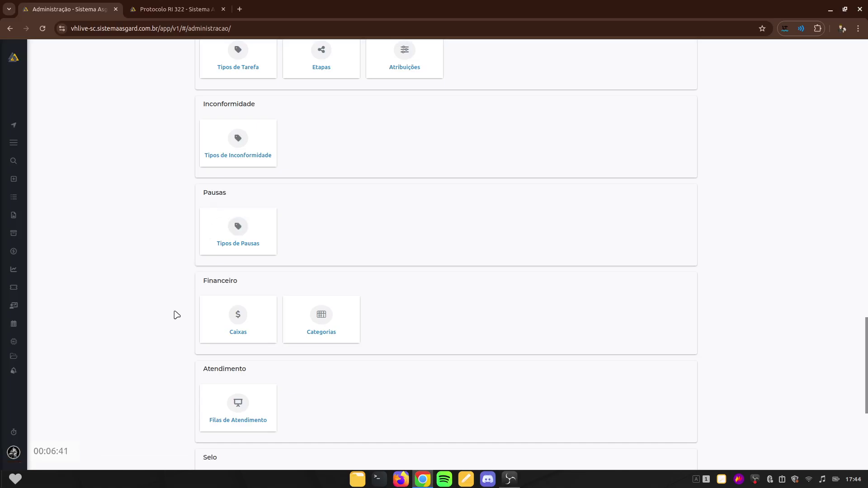
# Try to start a Reunião pause while the attendance timer is running, and dismiss the message
pyautogui.click(14, 433)
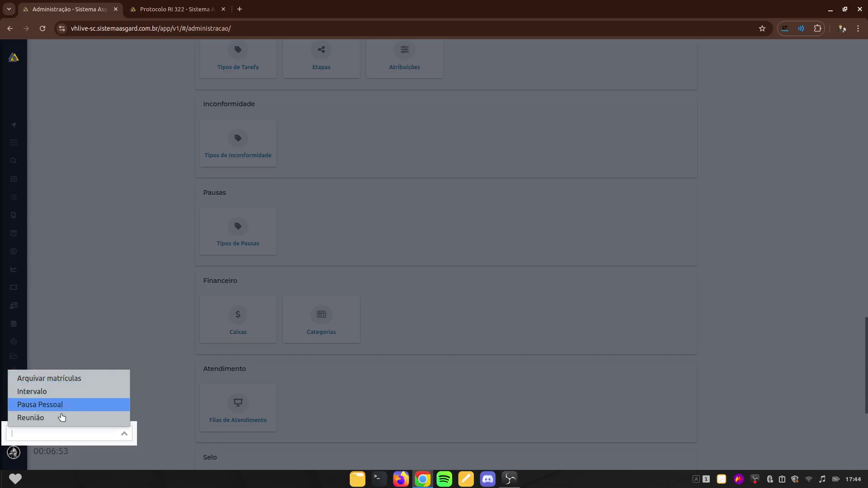
pyautogui.click(62, 419)
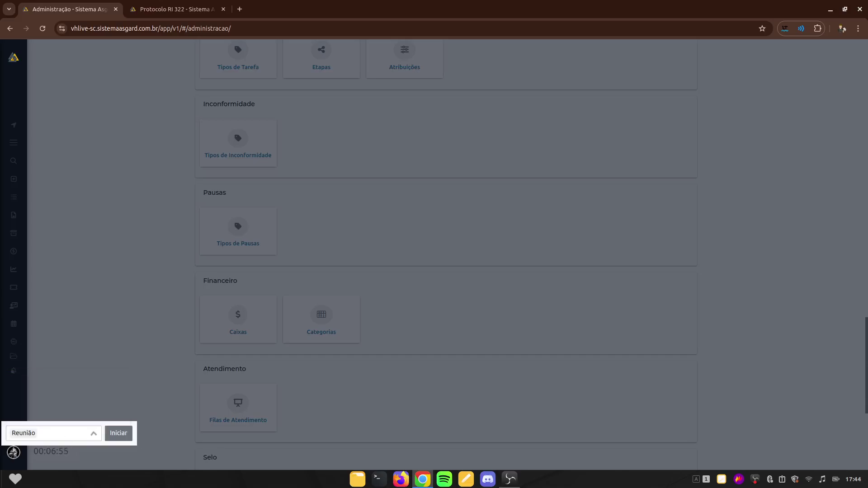
pyautogui.click(113, 435)
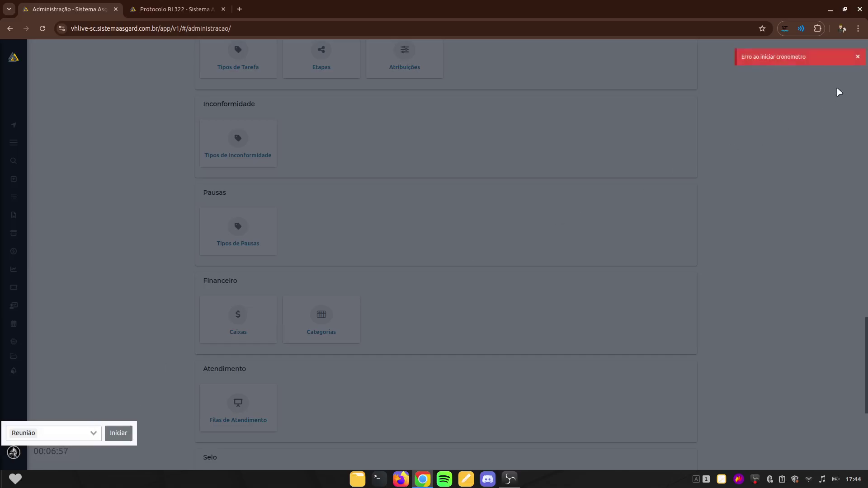
pyautogui.click(856, 58)
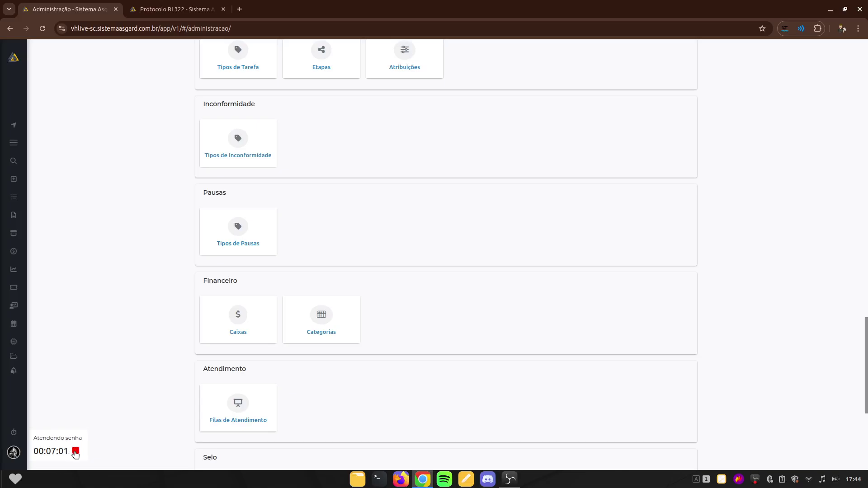
# Stop the running attendance timer and start a Reunião pause
pyautogui.click(75, 453)
pyautogui.click(123, 433)
pyautogui.click(14, 432)
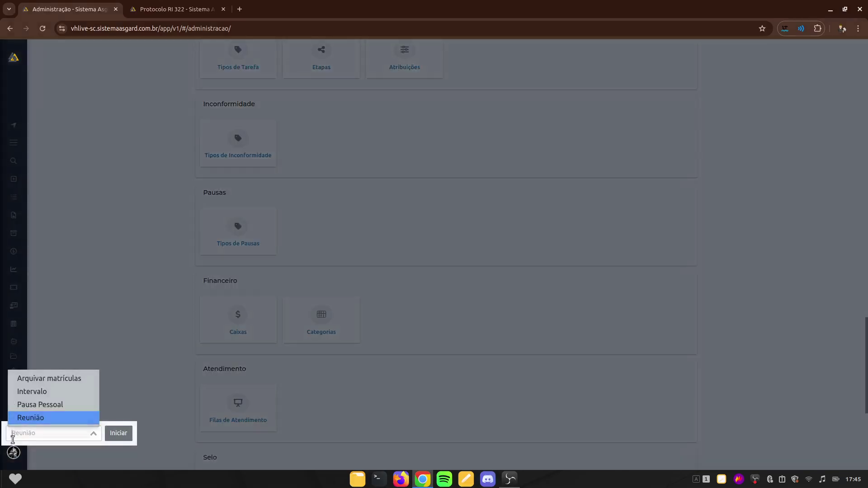
pyautogui.click(41, 420)
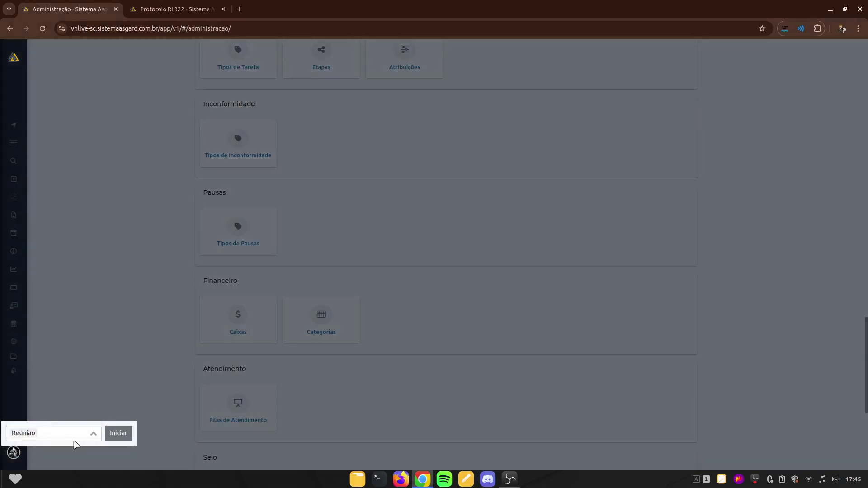
pyautogui.click(116, 436)
pyautogui.click(54, 457)
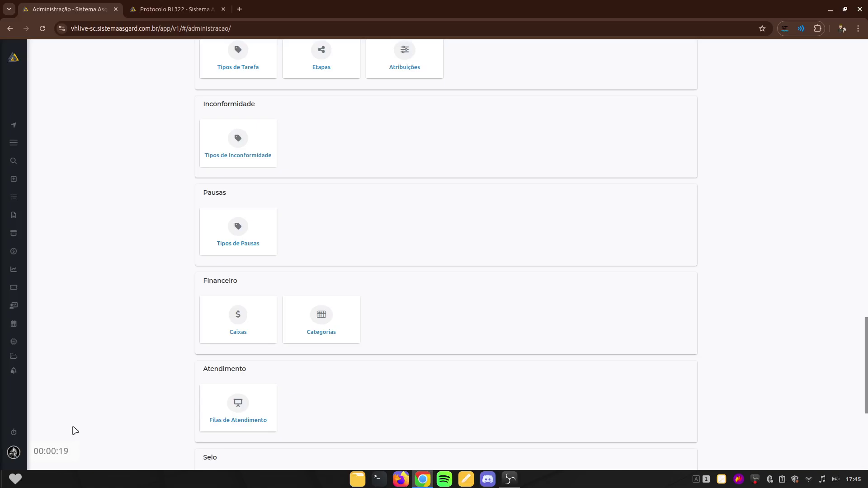
# Open the pause types, review the Reunião record's name, active and productive settings, and return to the list
pyautogui.click(235, 235)
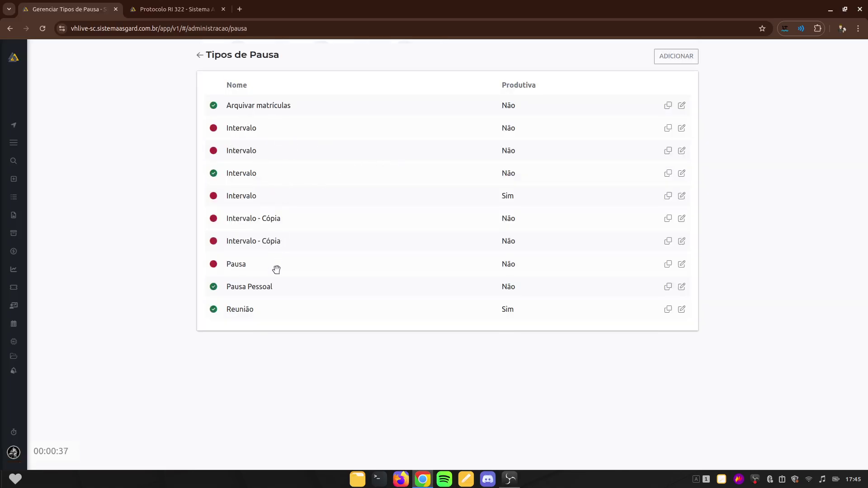
pyautogui.click(682, 312)
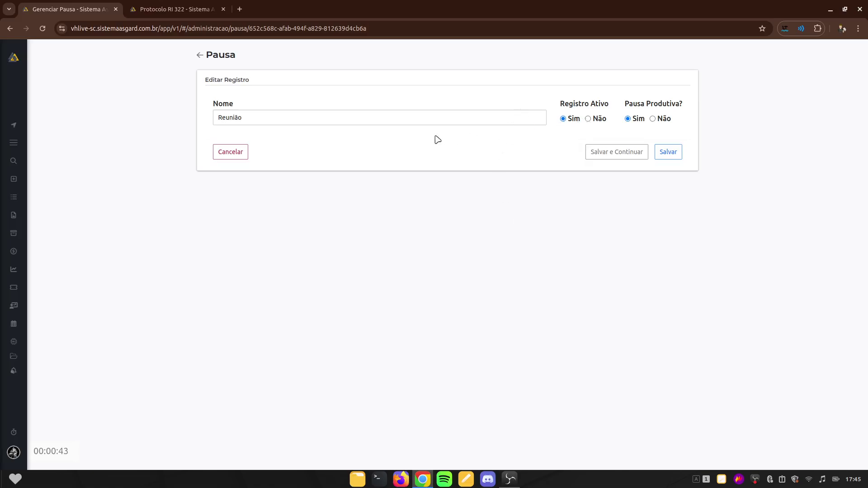
pyautogui.moveTo(300, 122); pyautogui.dragTo(197, 112)
pyautogui.click(475, 173)
pyautogui.click(200, 56)
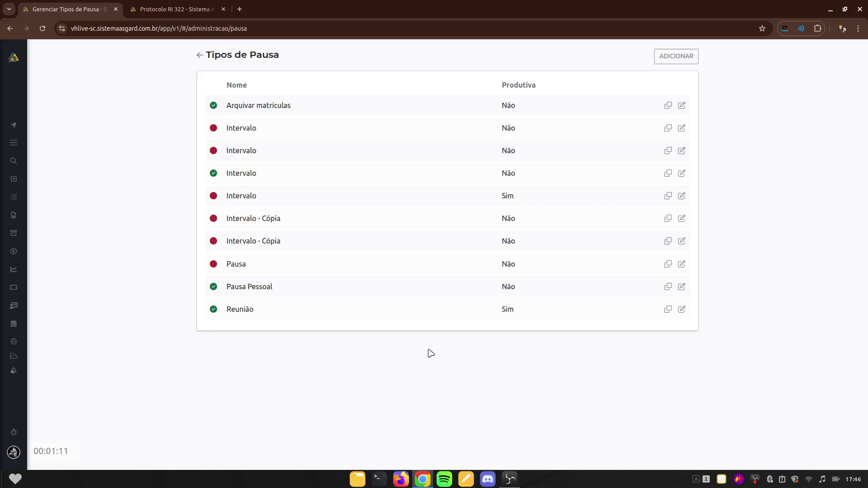
# Go back to the administration page, look over the Financeiro section and open its Caixas list
pyautogui.click(200, 55)
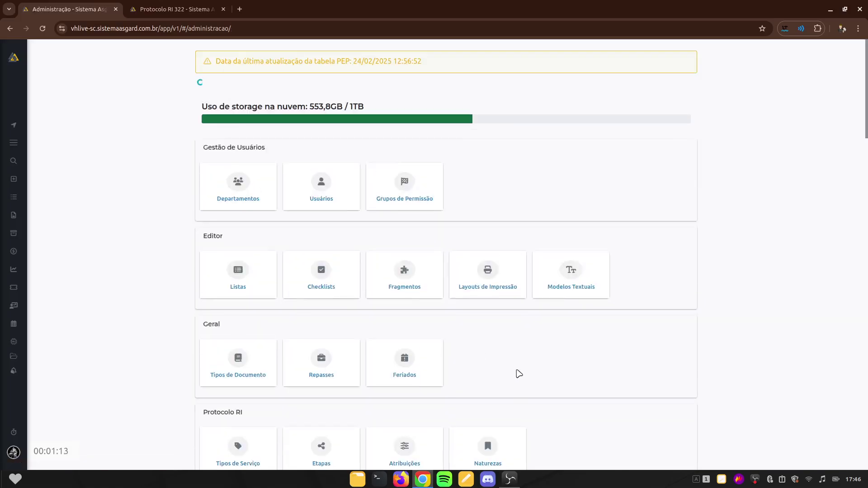
pyautogui.scroll(-20, 519, 374)
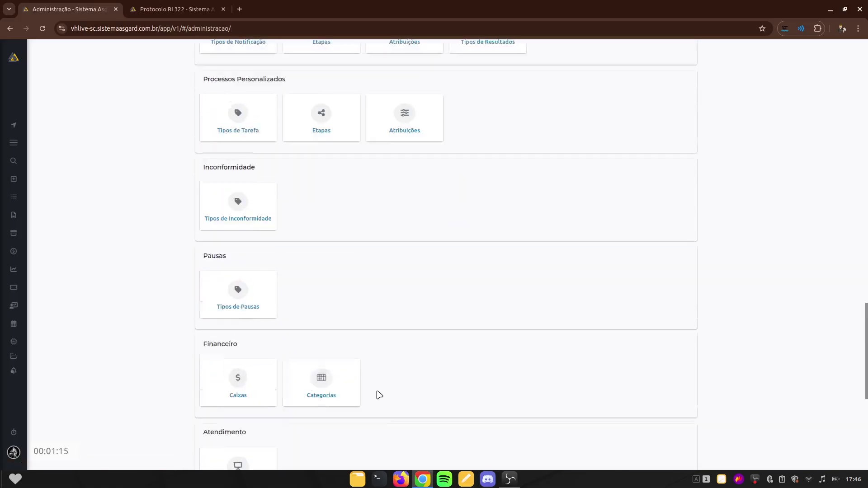
pyautogui.scroll(2, 379, 396)
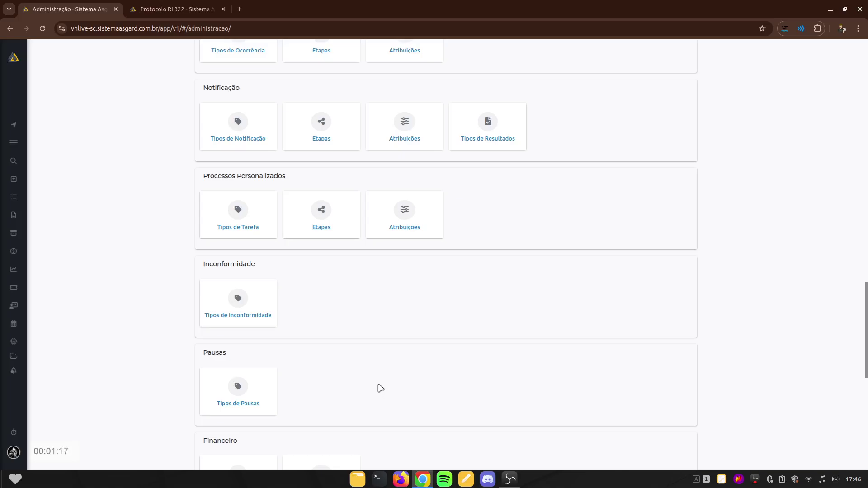
pyautogui.scroll(-4, 343, 367)
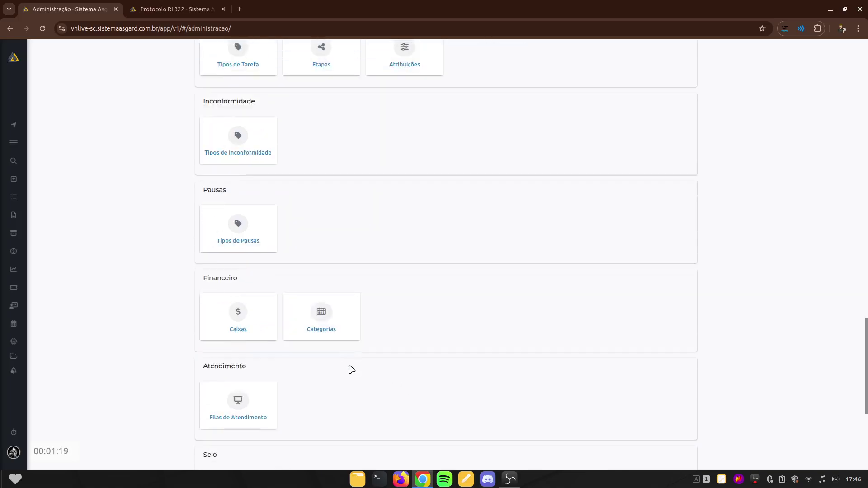
pyautogui.scroll(-3, 337, 353)
pyautogui.scroll(2, 323, 345)
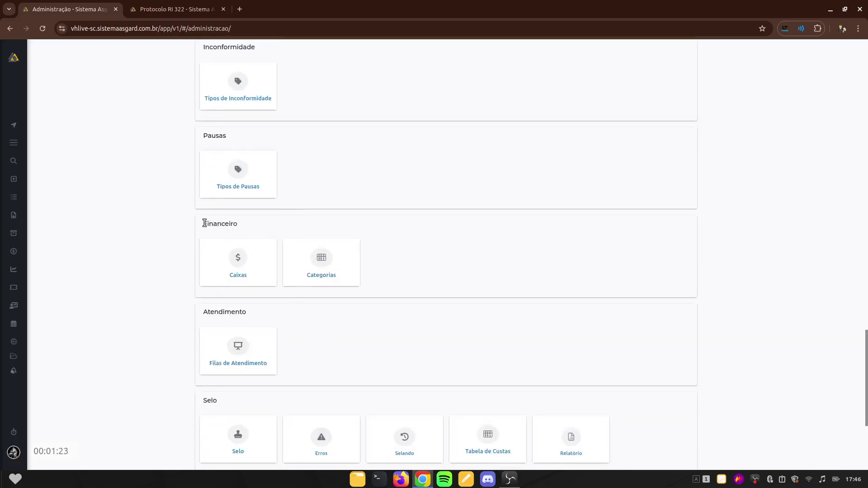
pyautogui.moveTo(204, 224); pyautogui.dragTo(237, 224)
pyautogui.click(276, 226)
pyautogui.scroll(-1, 273, 228)
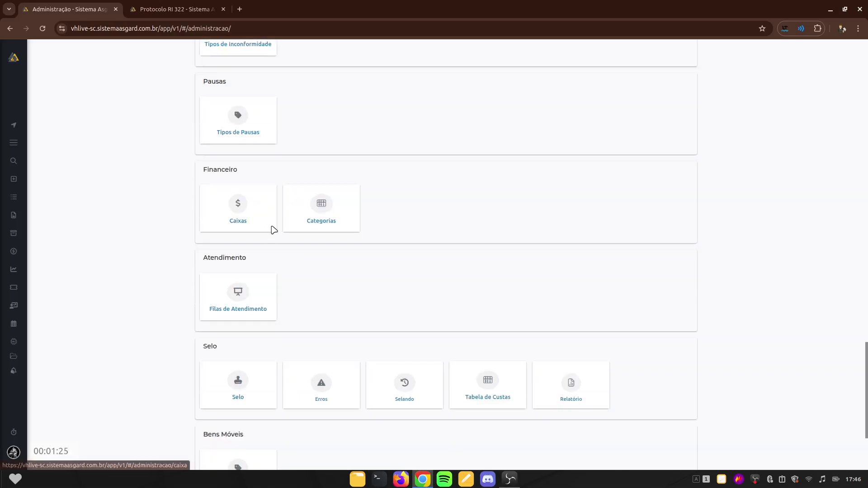
pyautogui.click(238, 205)
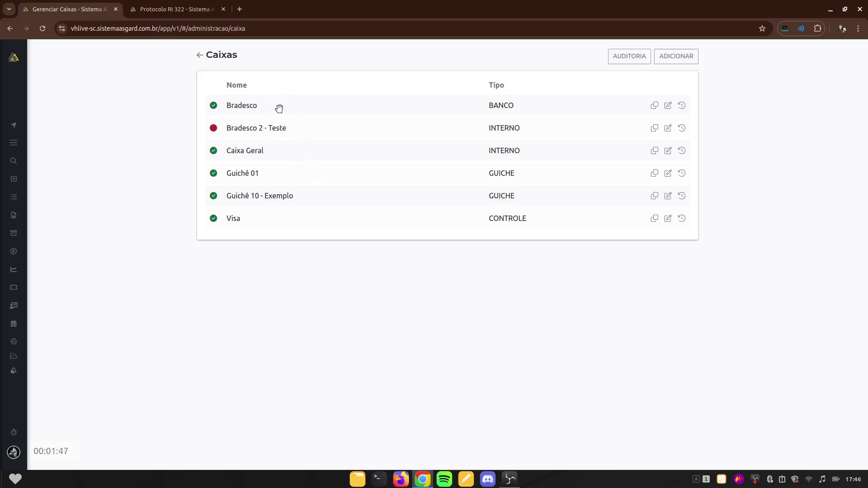
# Check the type of the Bradesco cash box, review the Tipo options in its record and return to the list
pyautogui.moveTo(493, 105); pyautogui.dragTo(514, 106)
pyautogui.click(472, 104)
pyautogui.click(668, 106)
pyautogui.click(367, 154)
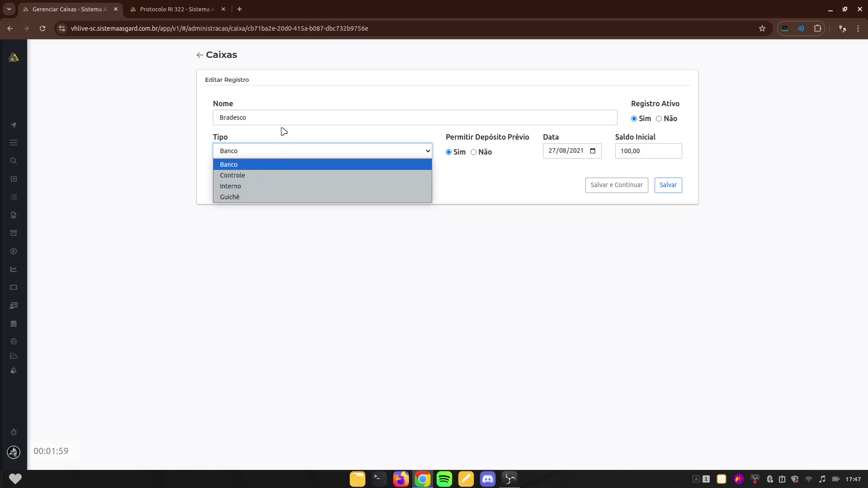
pyautogui.click(189, 78)
pyautogui.click(200, 55)
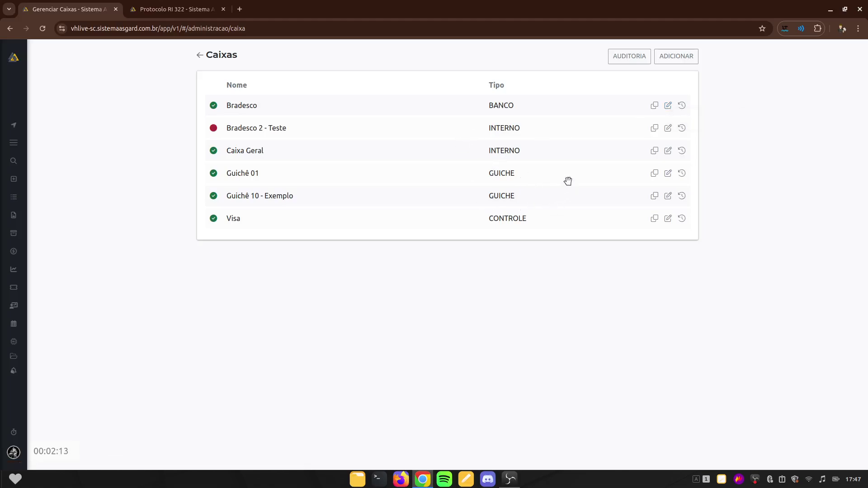
# Reopen the Bradesco cash box, switch its Tipo to Interno and then Guichê, and select the Saldo Inicial value
pyautogui.click(668, 106)
pyautogui.click(396, 154)
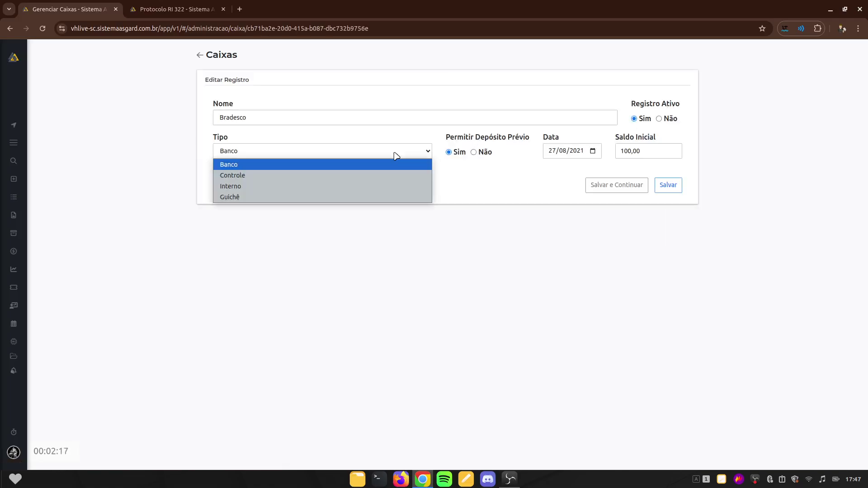
pyautogui.click(342, 188)
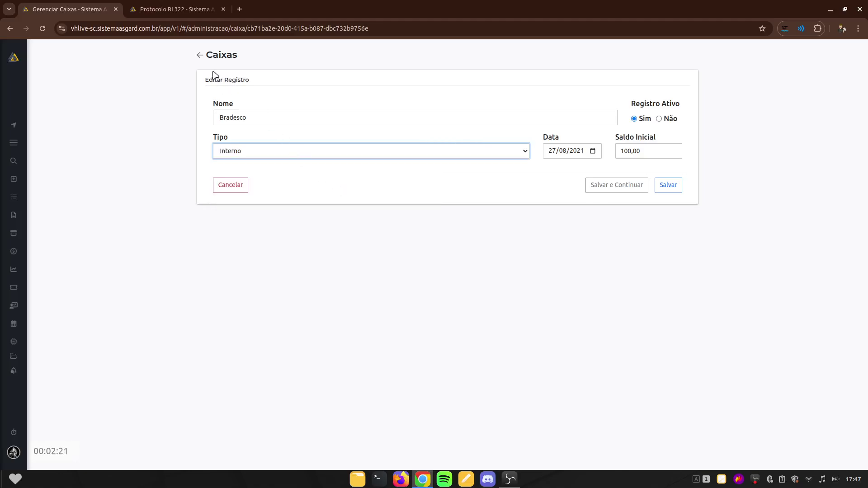
pyautogui.click(325, 154)
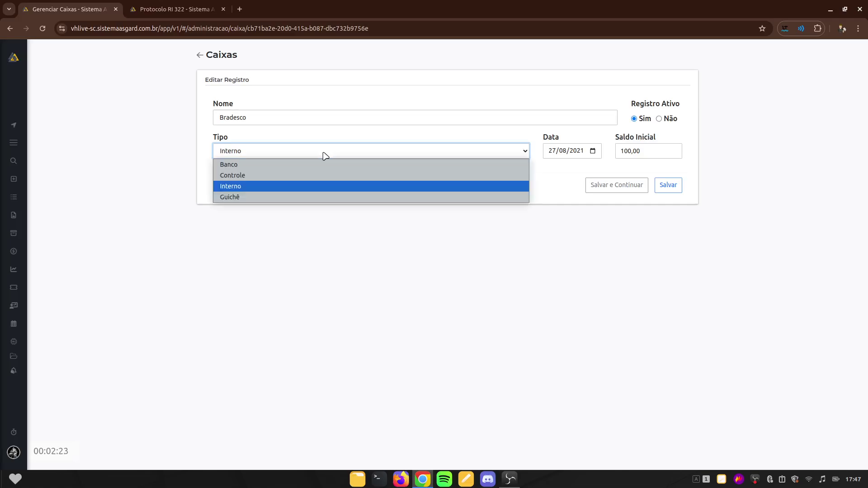
pyautogui.click(307, 197)
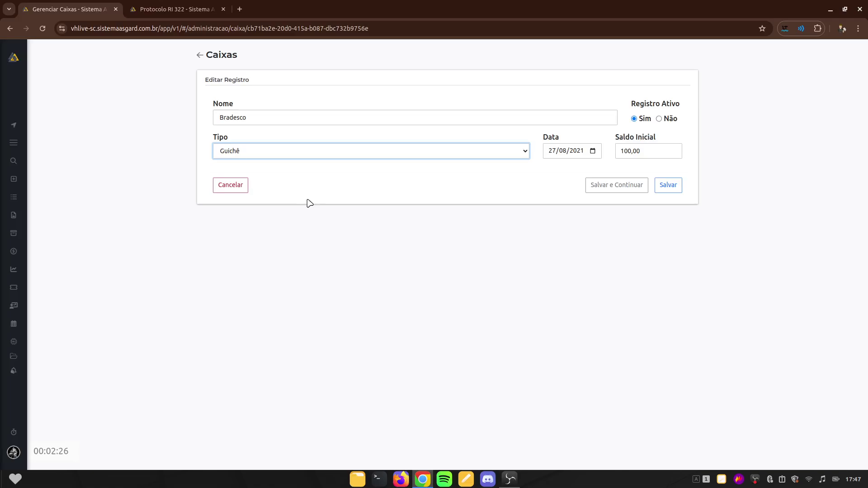
pyautogui.click(295, 156)
pyautogui.click(291, 224)
pyautogui.click(622, 152)
pyautogui.doubleClick(621, 152)
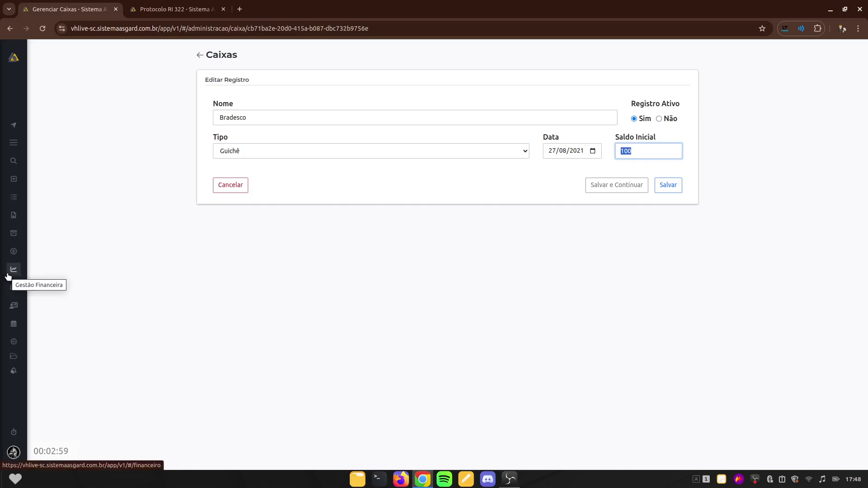
# Leave the Bradesco record without saving, return to the administration page and open the Financeiro section's Categorias
pyautogui.click(201, 56)
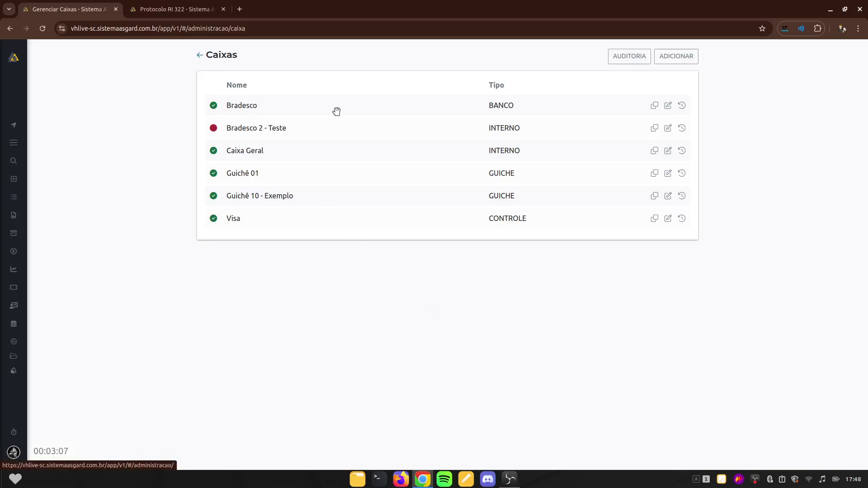
pyautogui.click(200, 56)
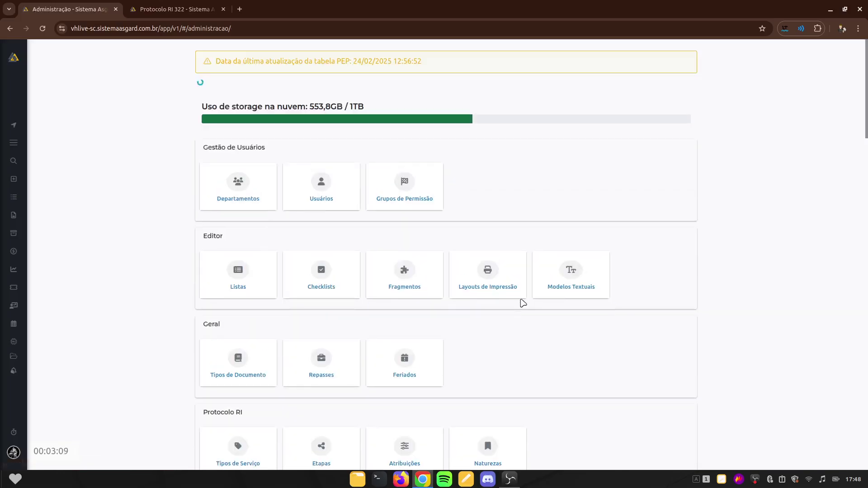
pyautogui.scroll(-1, 533, 308)
pyautogui.scroll(-15, 548, 314)
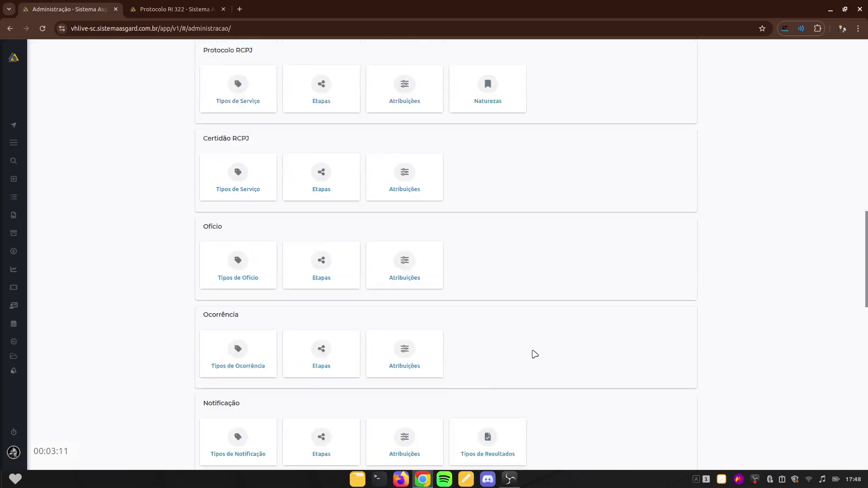
pyautogui.scroll(-5, 528, 346)
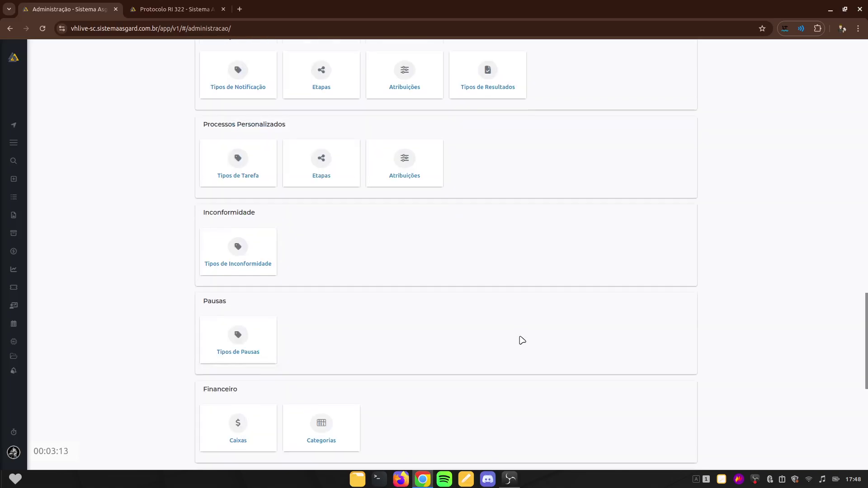
pyautogui.scroll(-4, 520, 341)
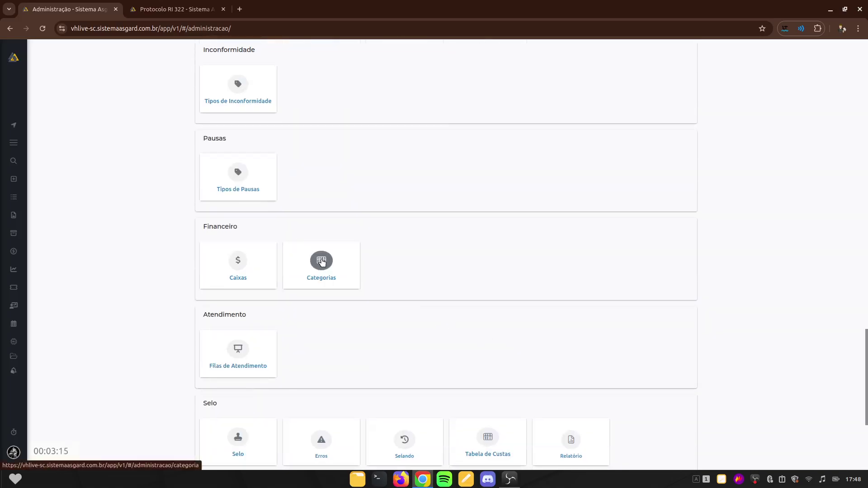
pyautogui.click(322, 263)
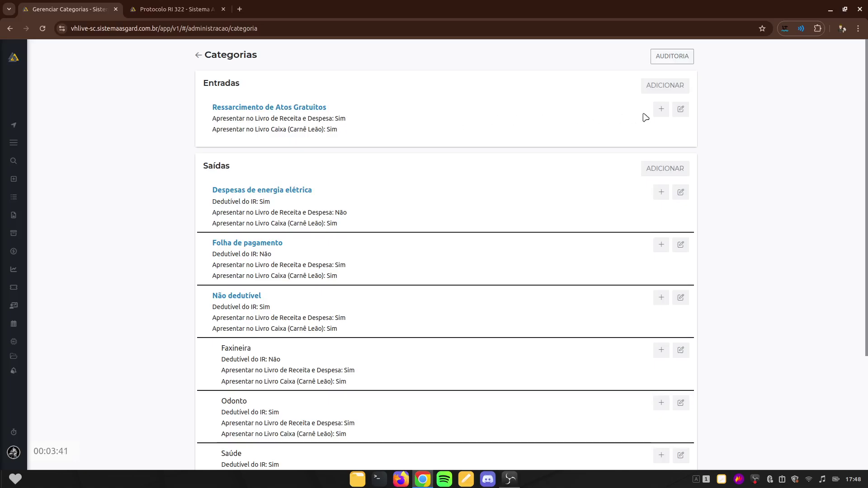
# Review the Ressarcimento de Atos Gratuitos category record, return to the list and look through the Saídas categories and subcategories
pyautogui.click(681, 110)
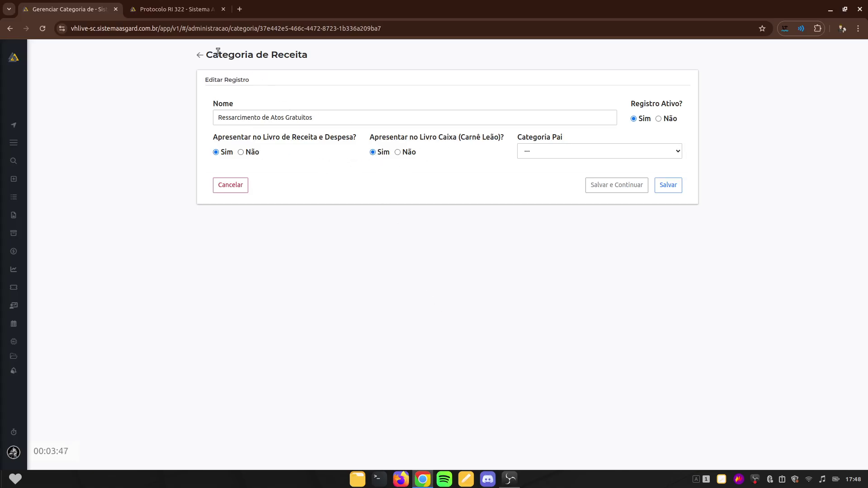
pyautogui.click(199, 55)
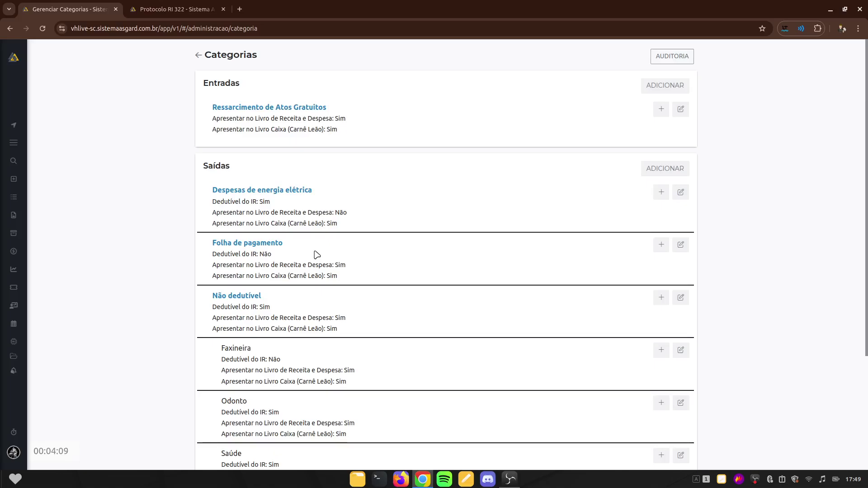
pyautogui.scroll(-2, 289, 219)
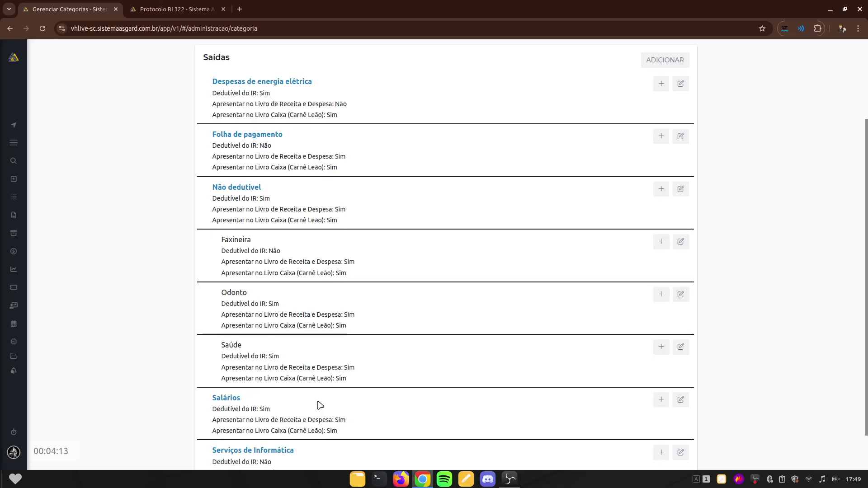
pyautogui.scroll(-1, 318, 400)
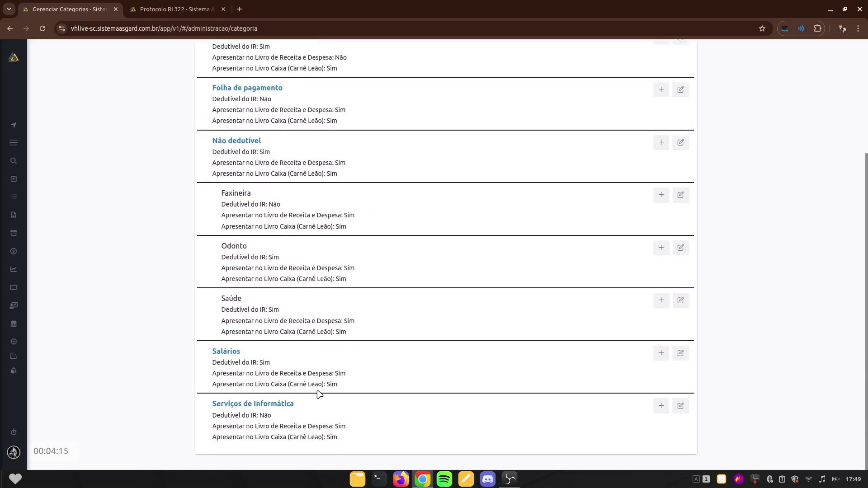
pyautogui.scroll(2, 320, 394)
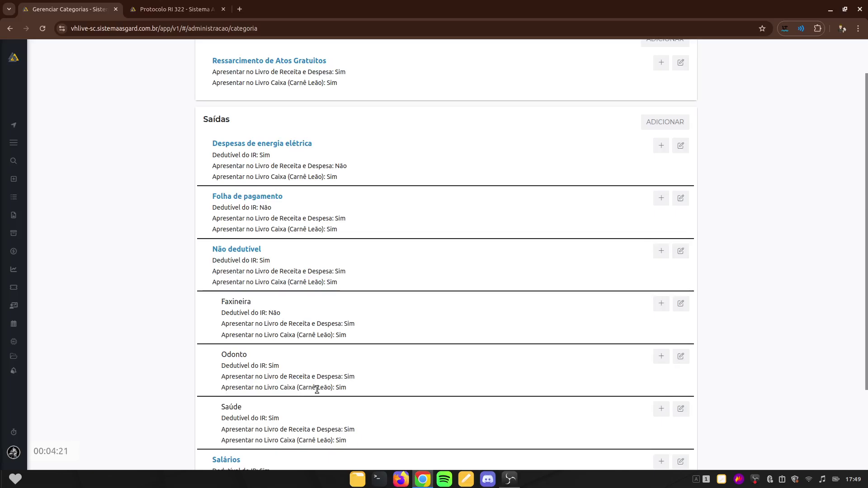
pyautogui.scroll(-2, 330, 399)
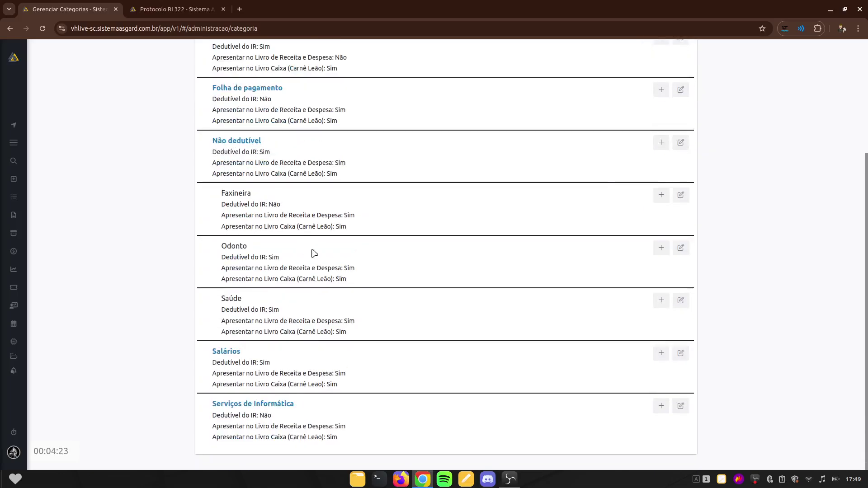
pyautogui.scroll(3, 354, 360)
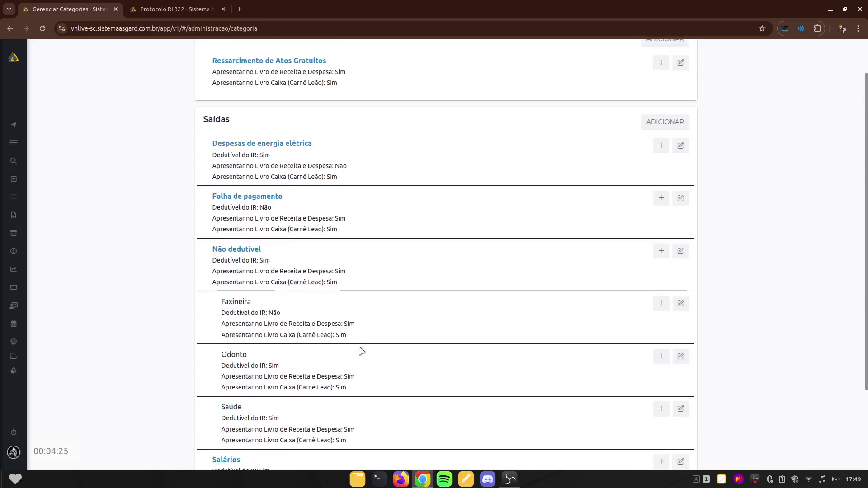
pyautogui.scroll(1, 321, 285)
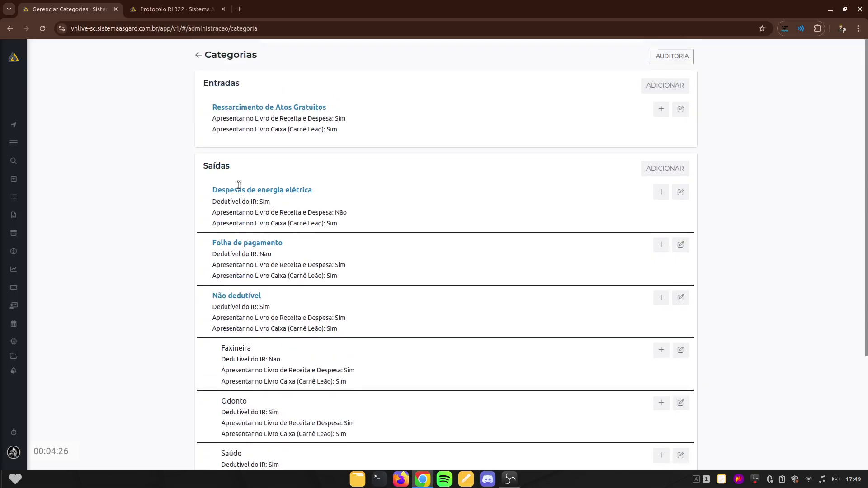
# Go back to the administration page, find the Atendimento section and open Filas de Atendimento
pyautogui.click(198, 60)
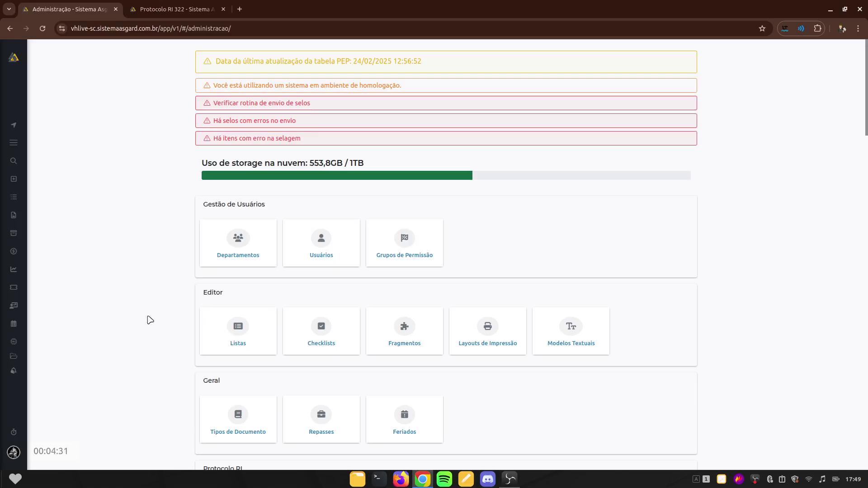
pyautogui.scroll(-8, 186, 316)
pyautogui.scroll(-12, 191, 343)
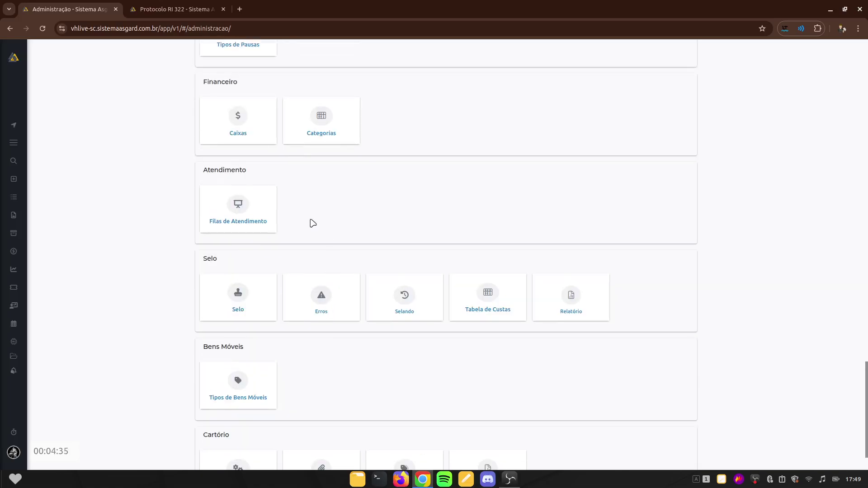
pyautogui.moveTo(204, 170); pyautogui.dragTo(295, 175)
pyautogui.click(252, 209)
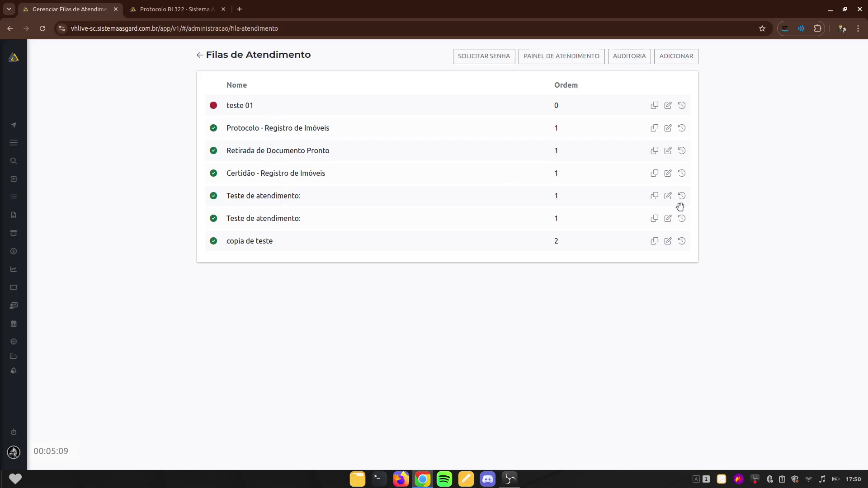
# Open the Certidão - Registro de Imóveis queue, review its Sigla, order, priority and senha settings, and return to the list
pyautogui.click(668, 173)
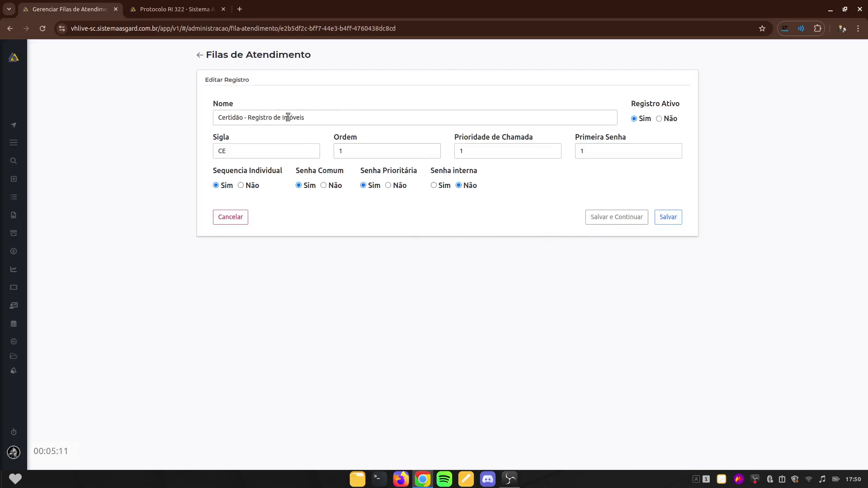
pyautogui.moveTo(235, 149); pyautogui.dragTo(195, 158)
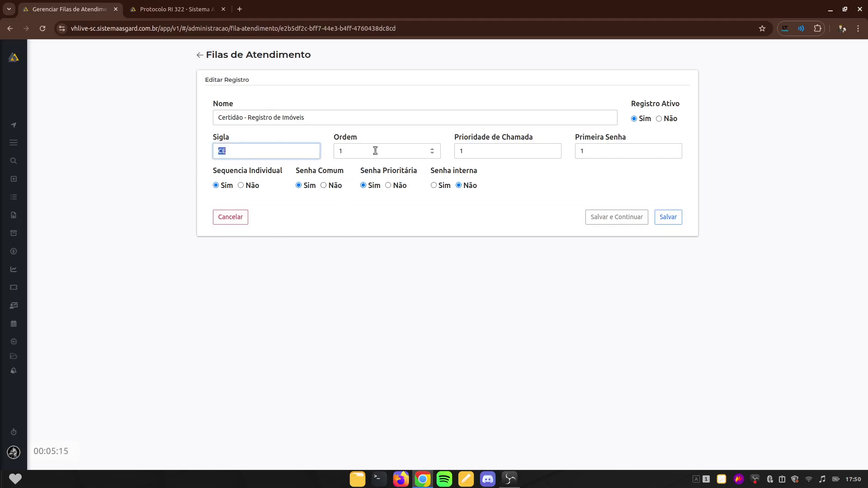
pyautogui.click(556, 192)
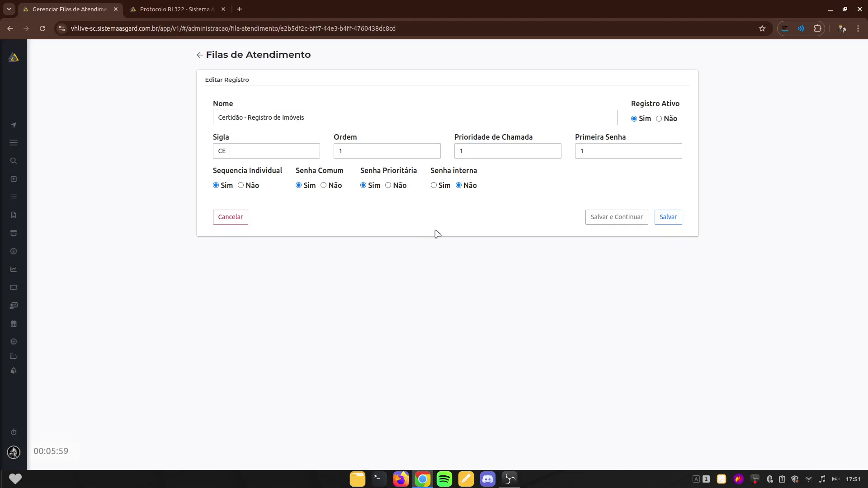
pyautogui.click(199, 54)
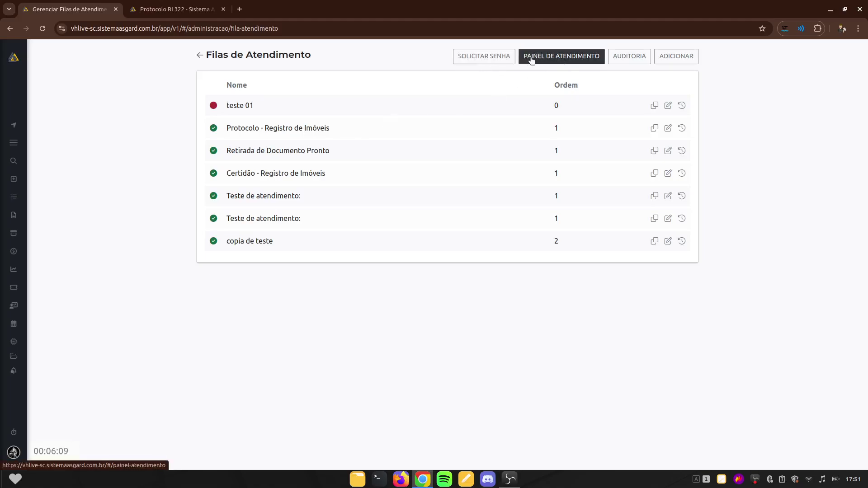
# View the senha request page and the Painel de Atendimento from the queue list, closing each after viewing
pyautogui.click(486, 59)
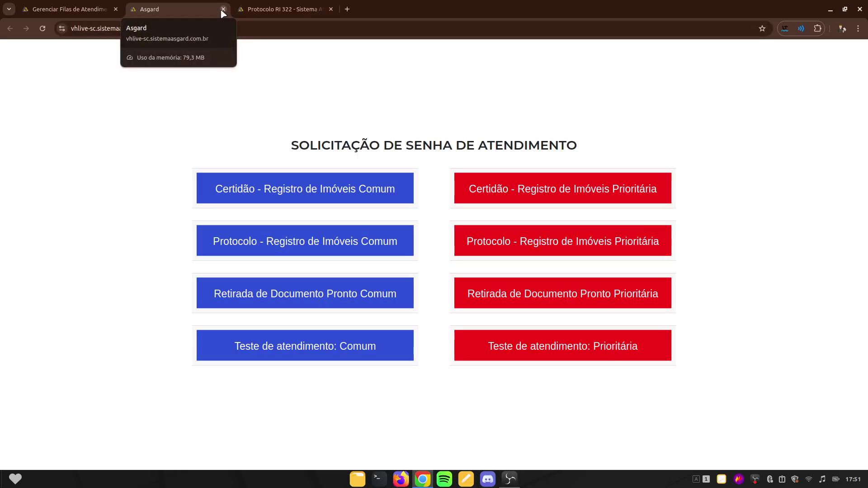
pyautogui.click(223, 10)
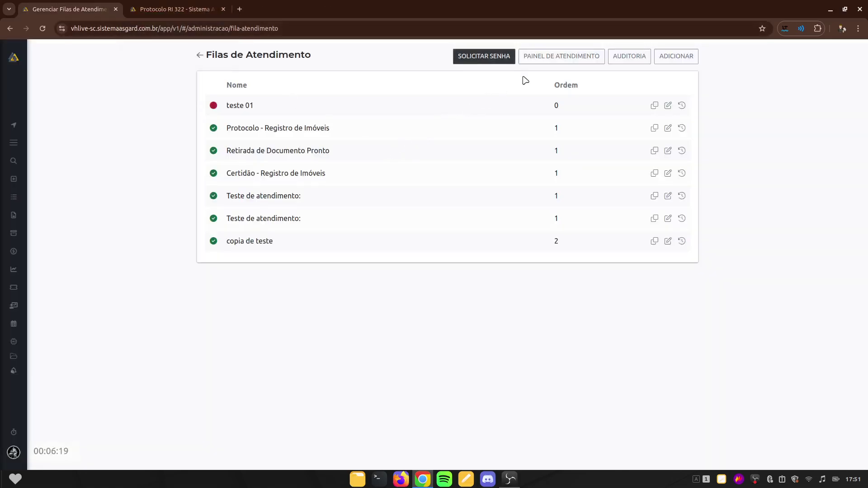
pyautogui.click(555, 57)
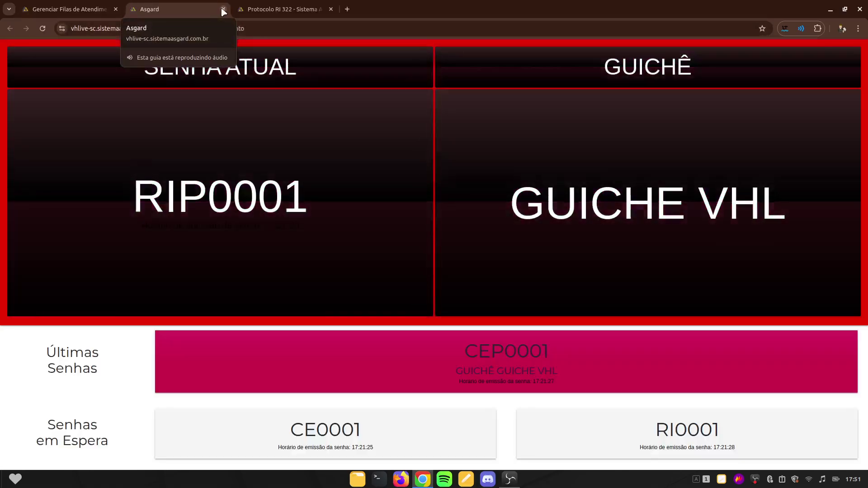
pyautogui.click(223, 10)
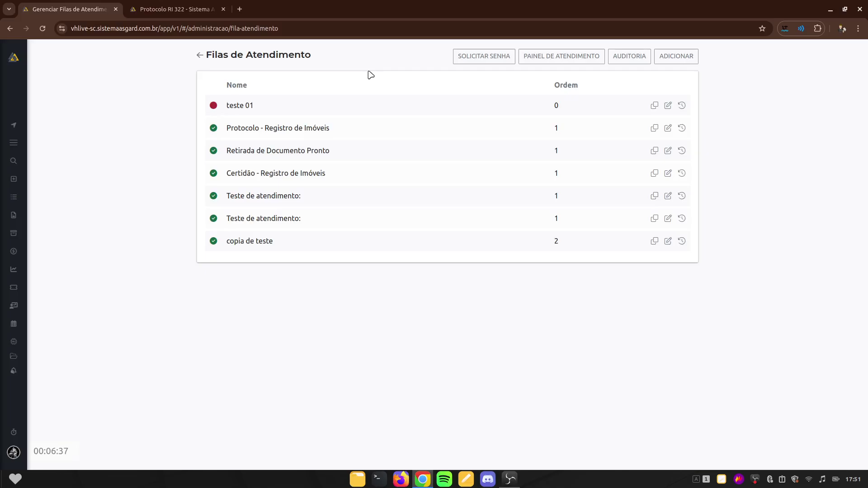
# Go back to the administration page, find the Selo section and open its seal management page
pyautogui.click(200, 55)
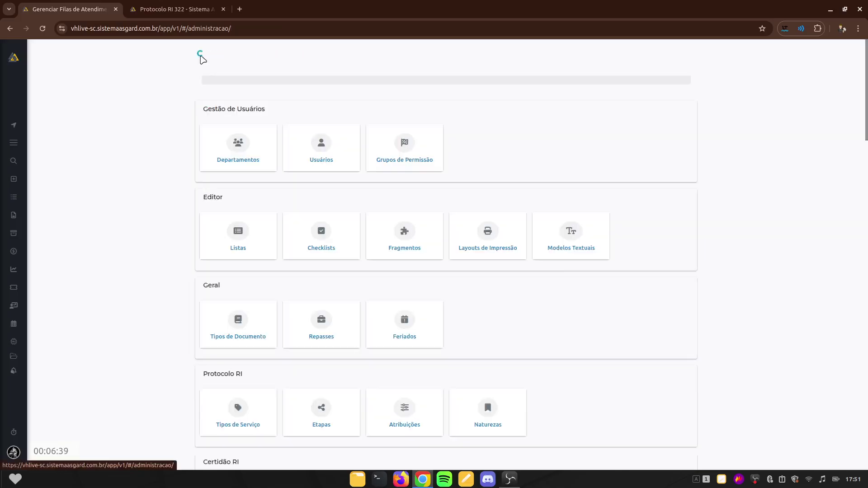
pyautogui.scroll(-20, 470, 351)
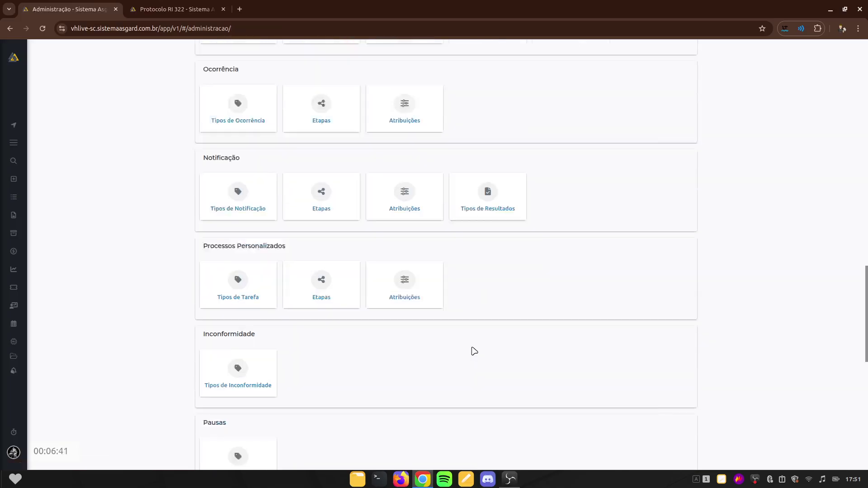
pyautogui.scroll(-3, 472, 357)
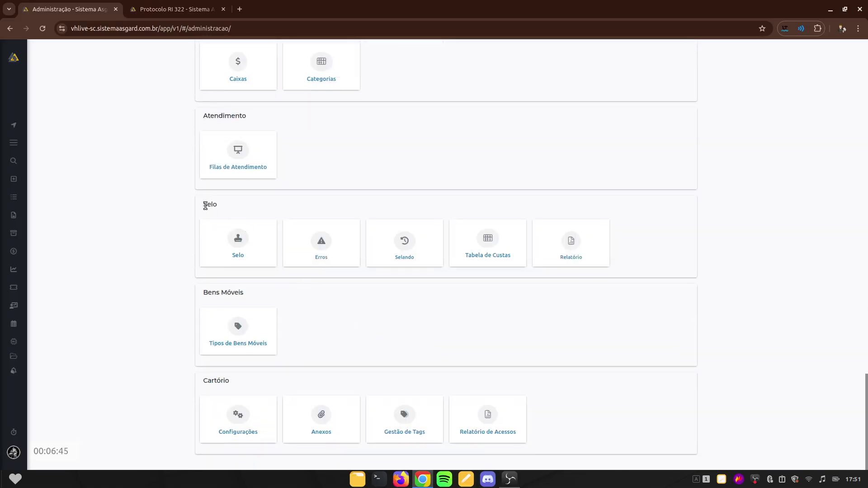
pyautogui.moveTo(201, 205); pyautogui.dragTo(236, 204)
pyautogui.click(240, 208)
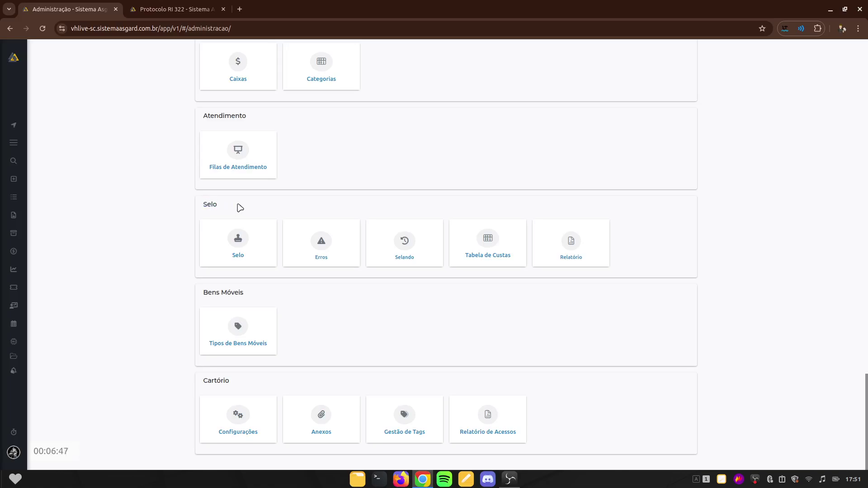
pyautogui.click(240, 240)
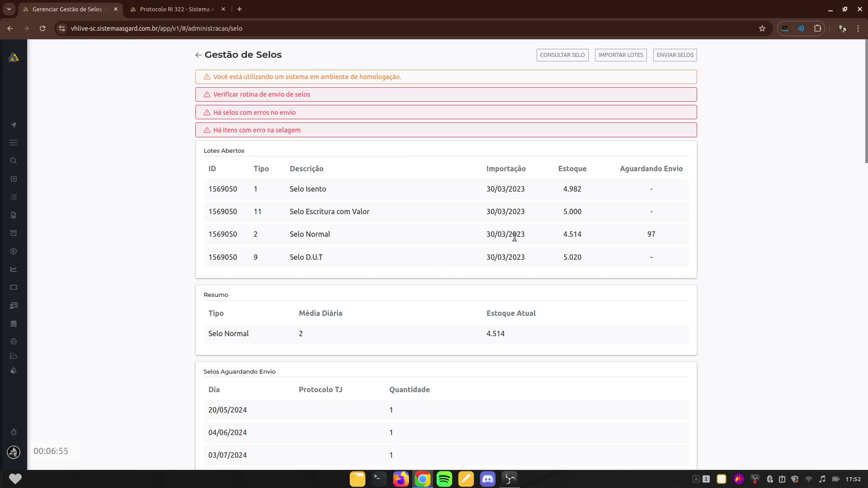
# Examine the Lotes Abertos table, checking the Selo Isento stock and the Selo Normal quantity awaiting sending
pyautogui.moveTo(204, 150); pyautogui.dragTo(265, 158)
pyautogui.click(375, 167)
pyautogui.moveTo(564, 189); pyautogui.dragTo(613, 189)
pyautogui.click(613, 189)
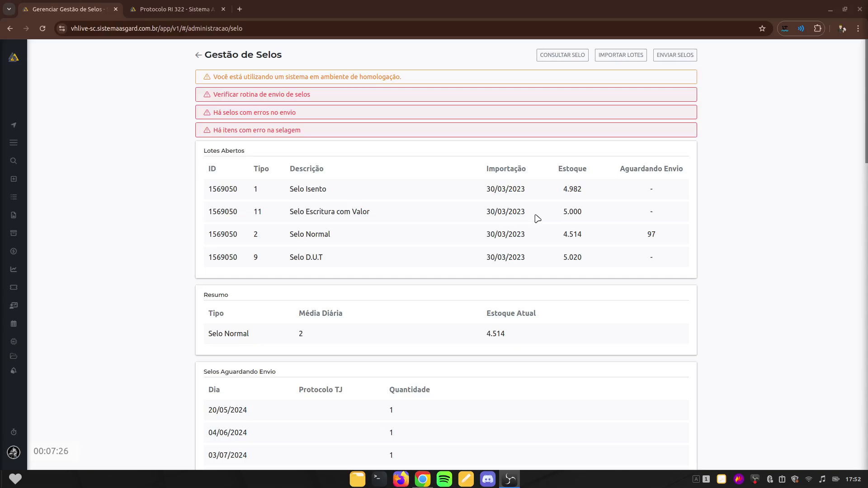
pyautogui.click(649, 234)
pyautogui.doubleClick(650, 234)
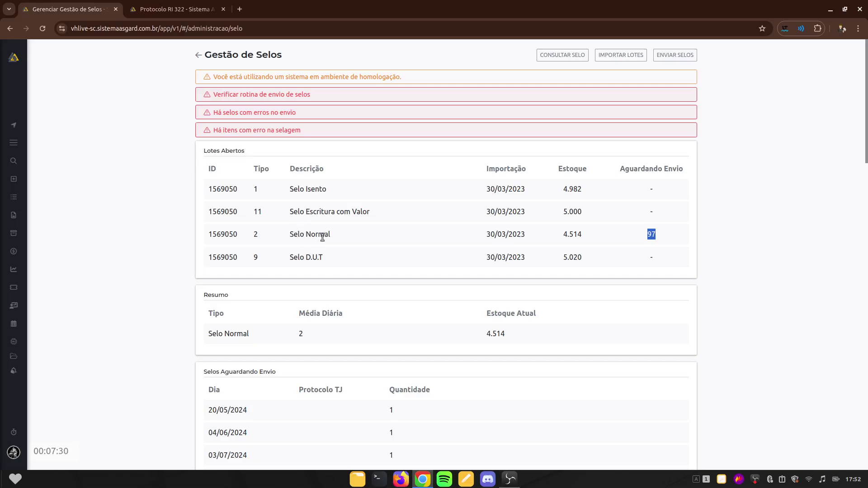
pyautogui.click(669, 239)
# Check the alert about the seal sending routine, then open the list of seals with sending errors and look through its logs
pyautogui.moveTo(224, 95); pyautogui.dragTo(281, 95)
pyautogui.click(306, 95)
pyautogui.moveTo(226, 112); pyautogui.dragTo(287, 110)
pyautogui.click(289, 113)
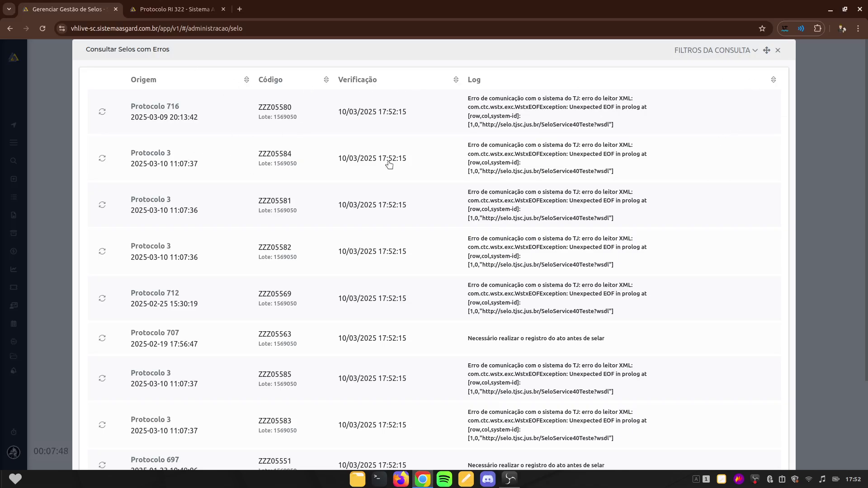
pyautogui.scroll(-5, 320, 171)
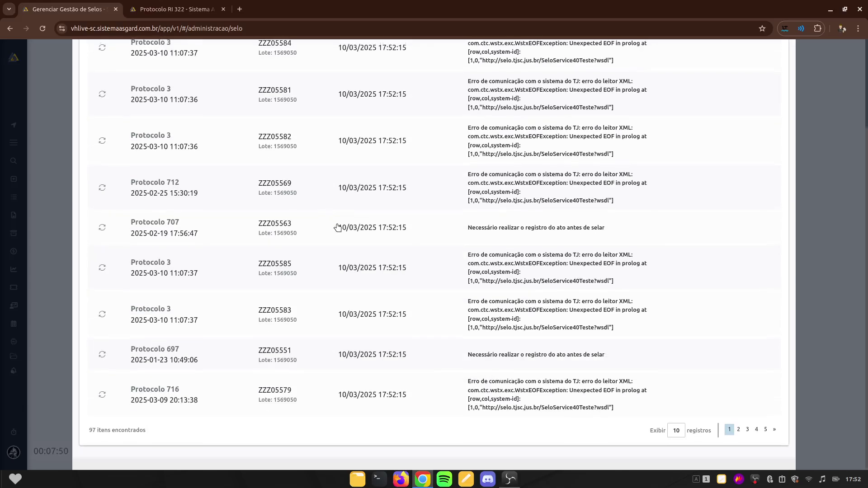
pyautogui.scroll(5, 341, 226)
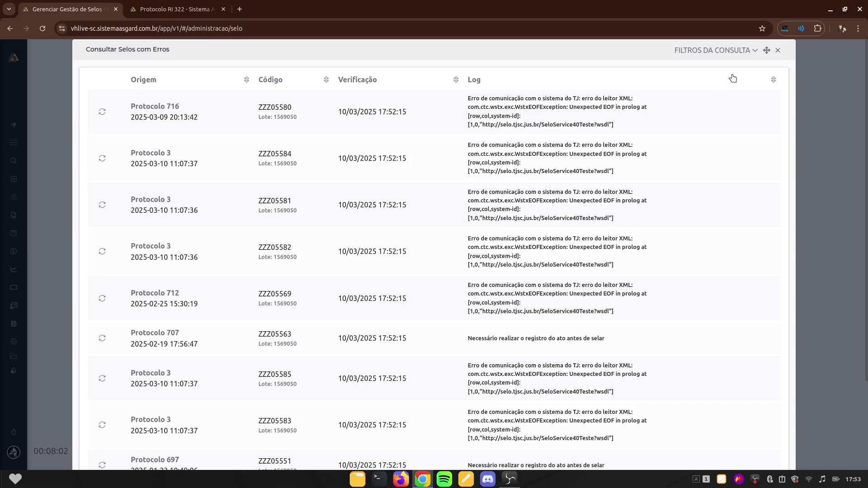
# Close the seal error list and review the Resumo and Selos Aguardando Envio tables on the seal management page
pyautogui.click(778, 51)
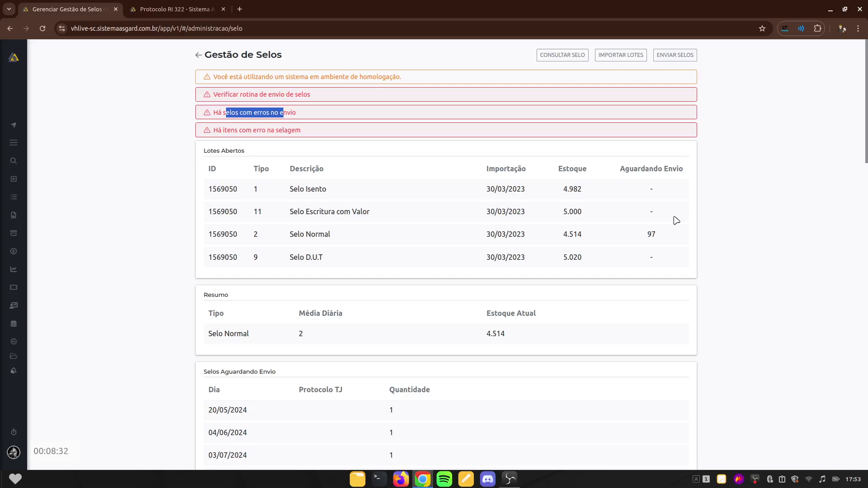
pyautogui.click(746, 197)
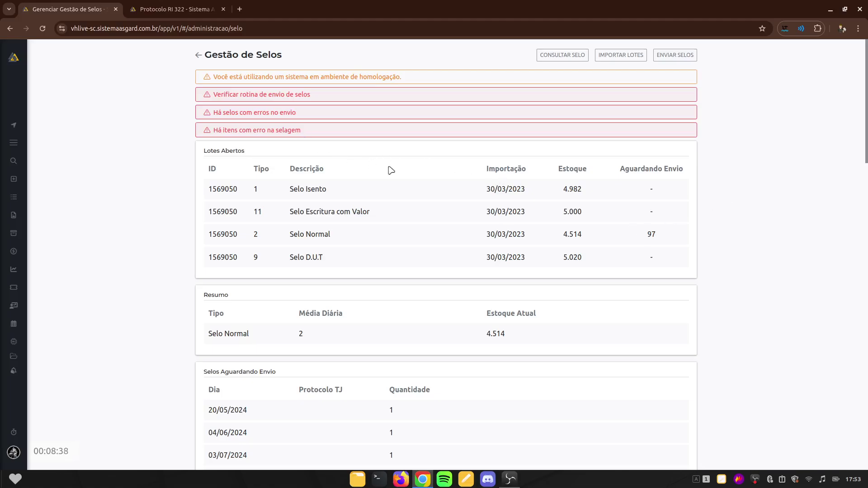
pyautogui.scroll(-2, 594, 243)
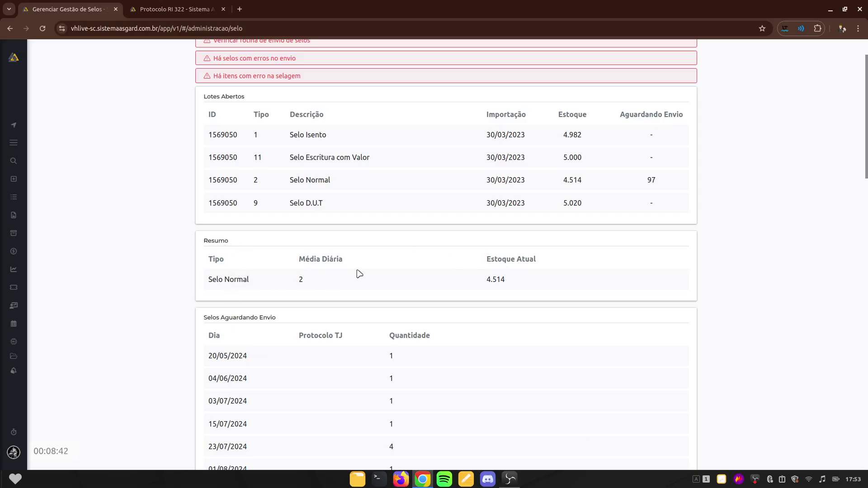
pyautogui.scroll(-4, 394, 278)
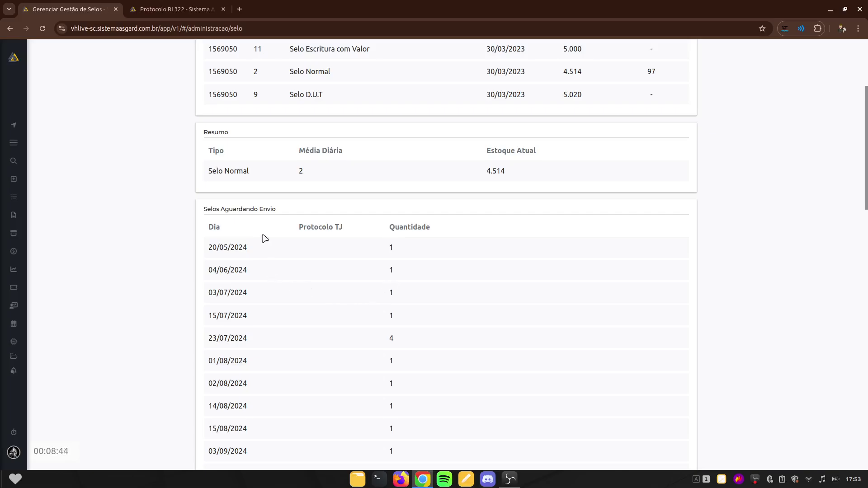
pyautogui.scroll(-20, 281, 234)
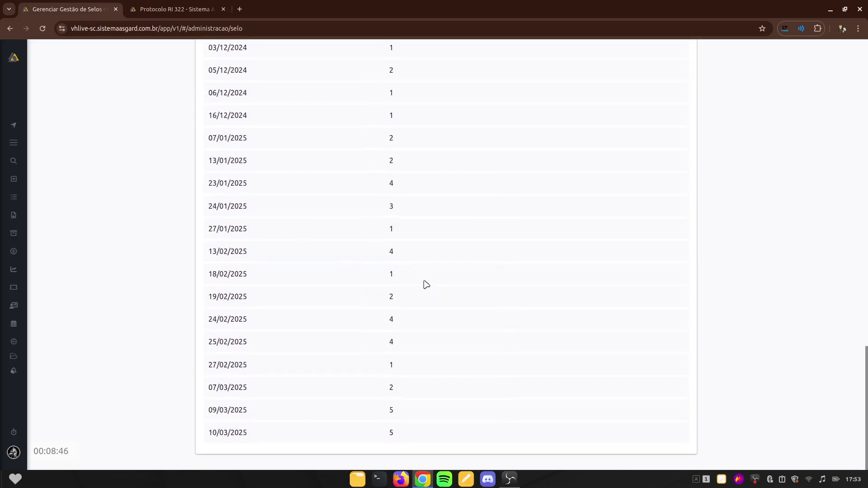
pyautogui.scroll(20, 494, 259)
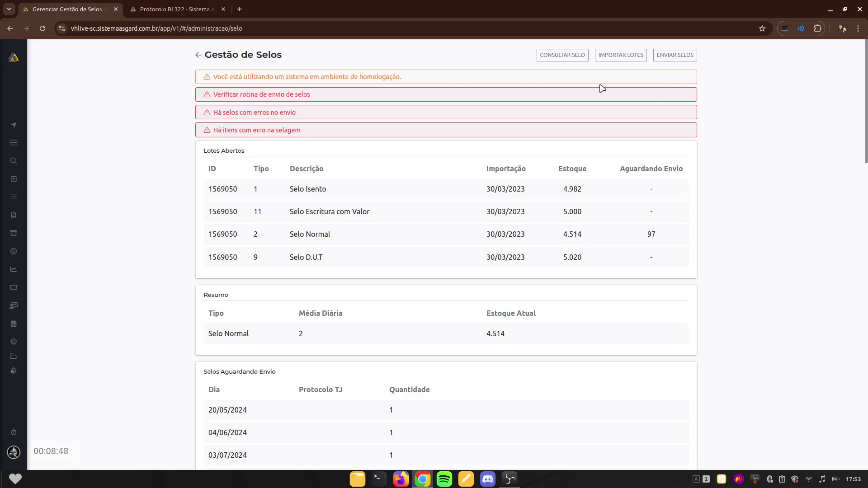
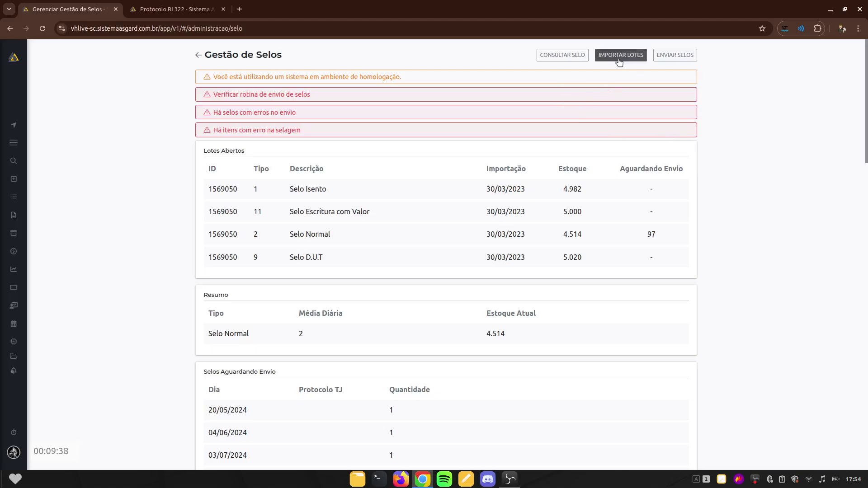
# View the Consultar Selo lookup dialog, close it and return to the administration page
pyautogui.click(563, 60)
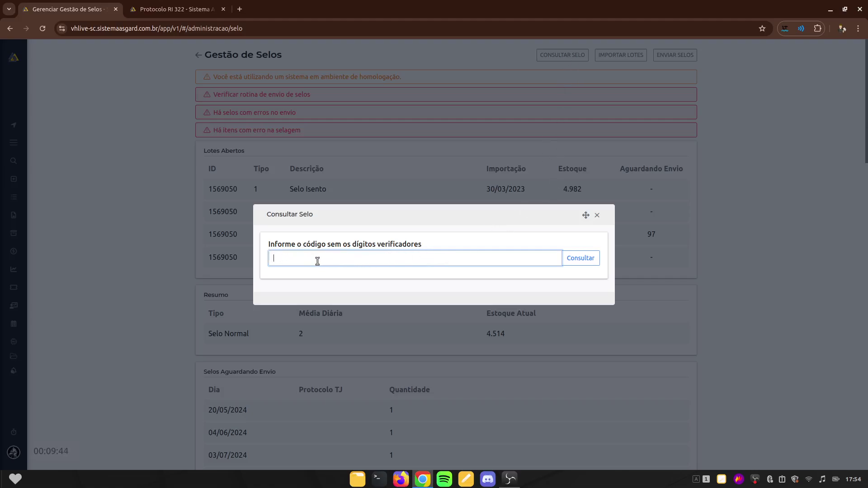
pyautogui.click(597, 215)
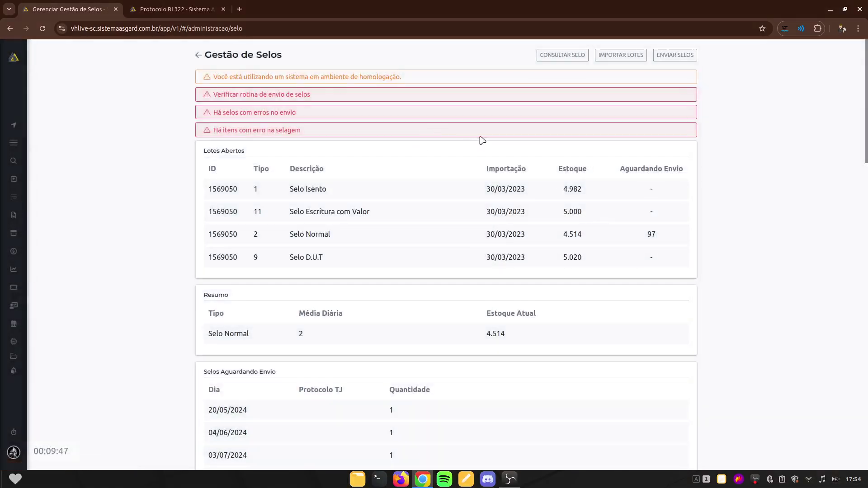
pyautogui.click(198, 54)
# View the Erros and Selando lists from the Selo section, closing each after viewing
pyautogui.scroll(-20, 601, 303)
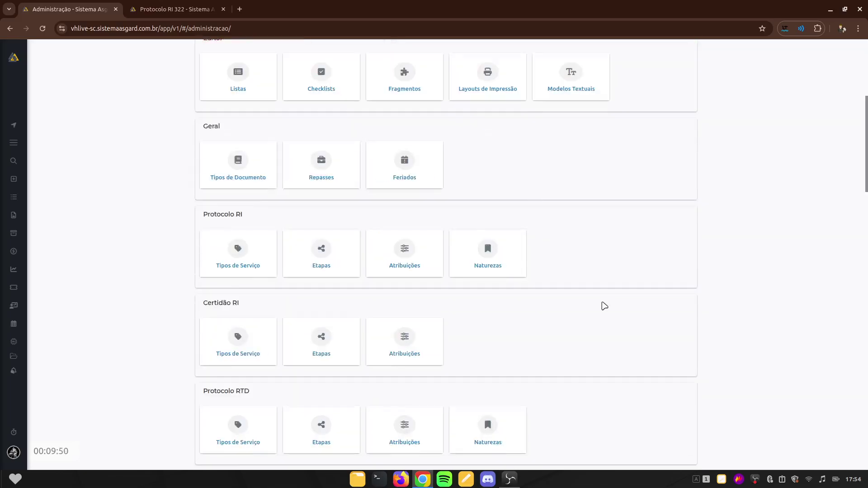
pyautogui.scroll(-3, 579, 339)
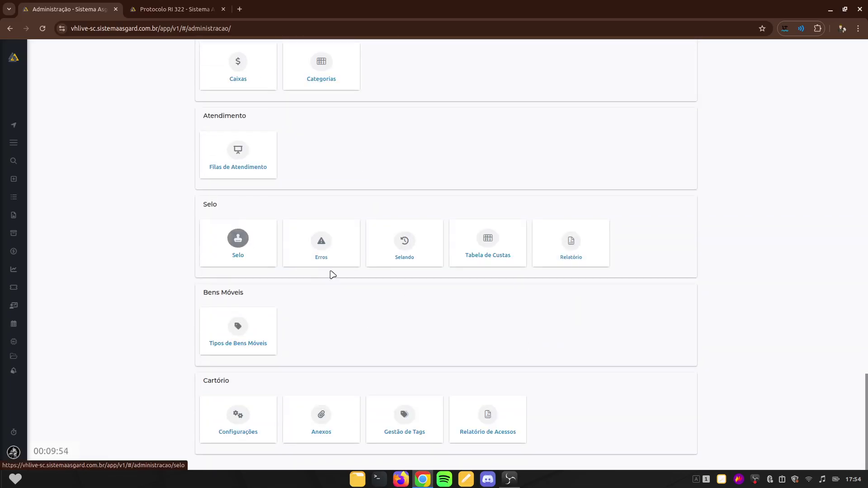
pyautogui.click(322, 242)
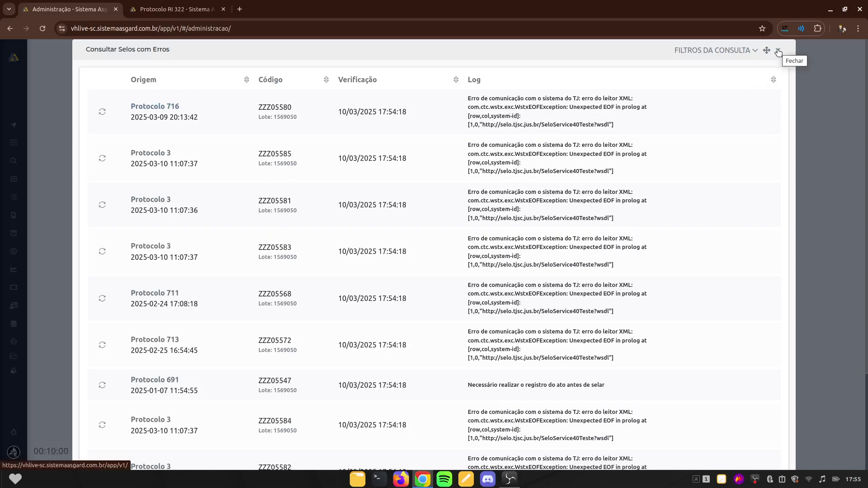
pyautogui.scroll(-5, 667, 164)
pyautogui.scroll(5, 698, 121)
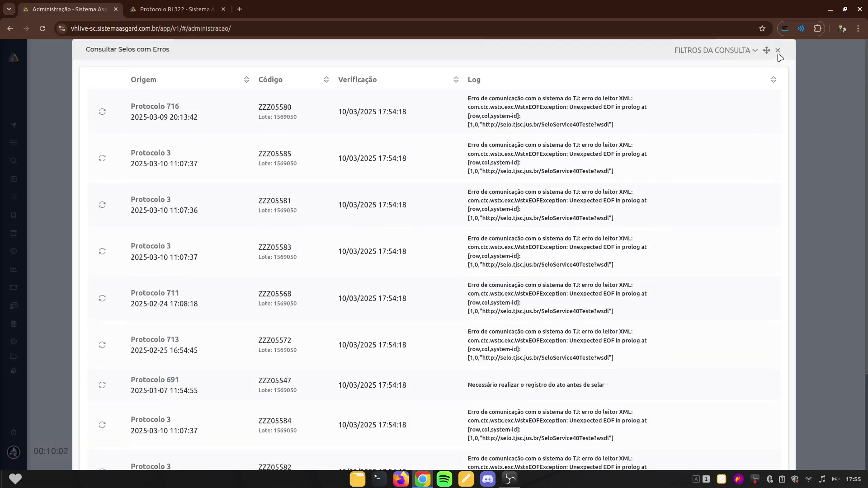
pyautogui.click(777, 51)
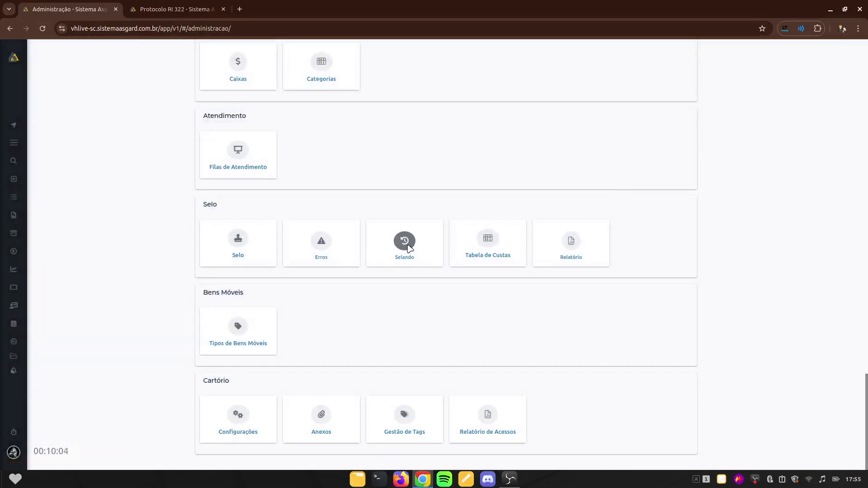
pyautogui.click(409, 248)
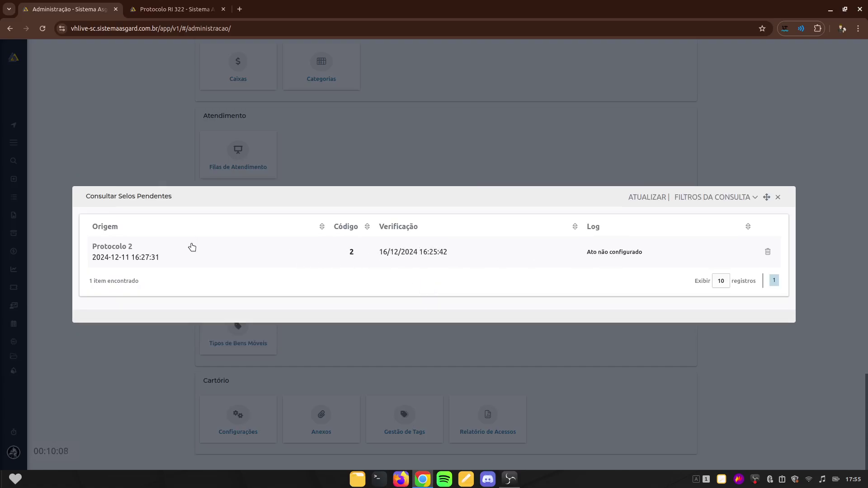
pyautogui.click(778, 199)
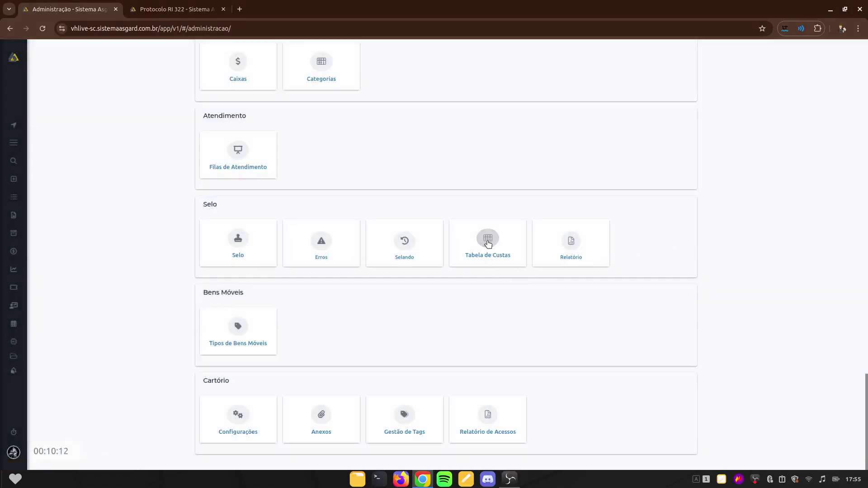
# Open the Tabela de Custas and filter it by the validity period 2025 - (01/01/2025 - 31/12/2025)
pyautogui.click(487, 244)
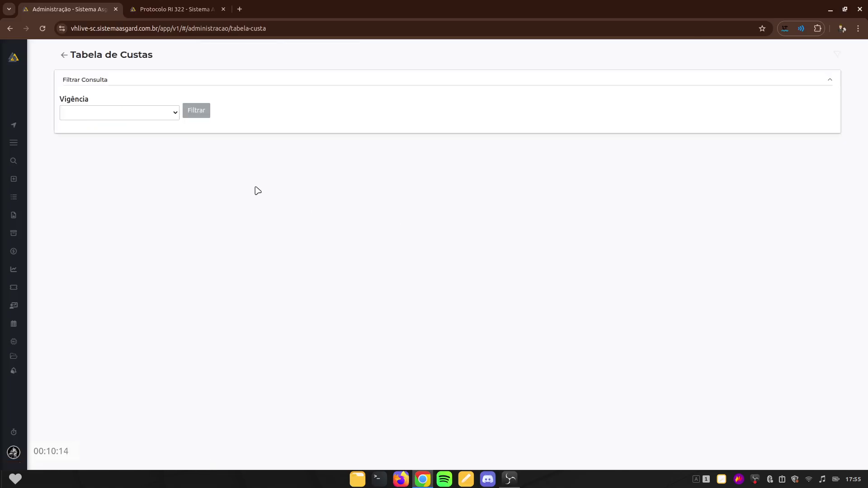
pyautogui.click(155, 117)
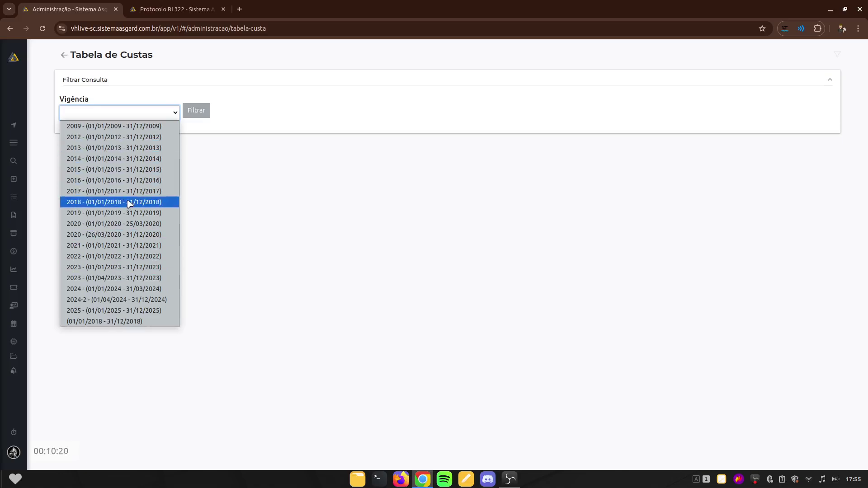
pyautogui.click(133, 311)
pyautogui.click(199, 110)
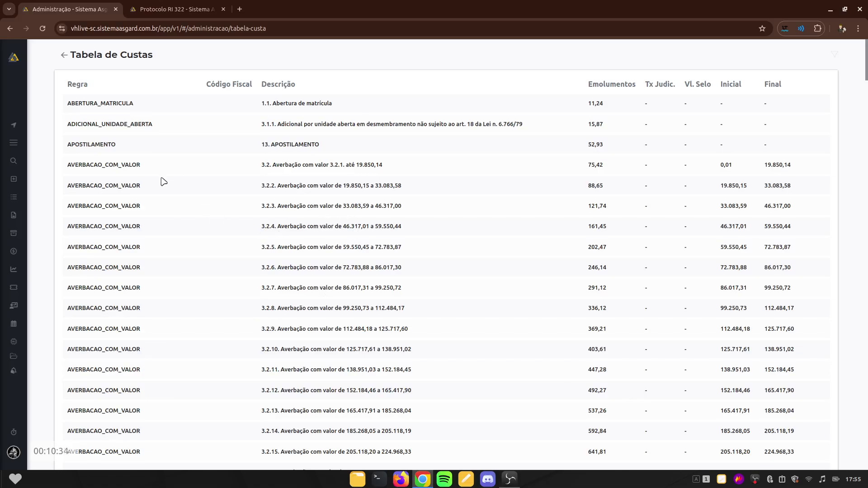
# Examine the 2025 fee table's rules, descriptions, Emolumentos and the initial and final value ranges
pyautogui.scroll(-3, 172, 185)
pyautogui.scroll(2, 174, 188)
pyautogui.scroll(-5, 133, 270)
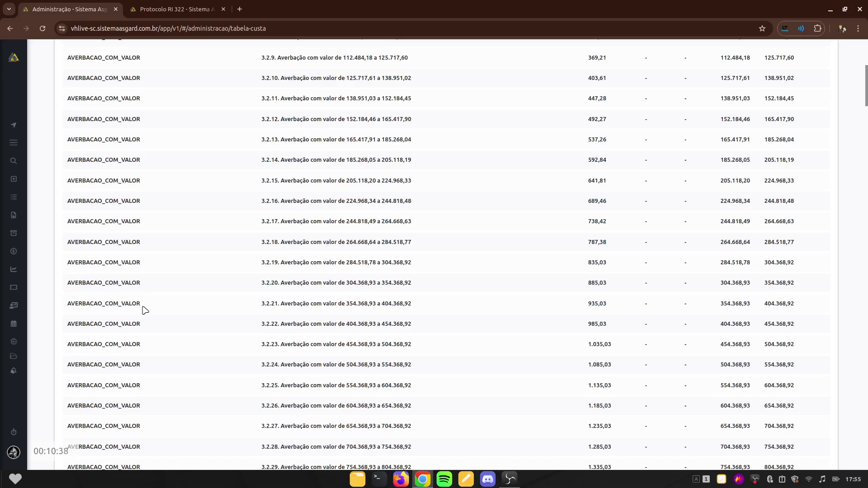
pyautogui.scroll(5, 145, 310)
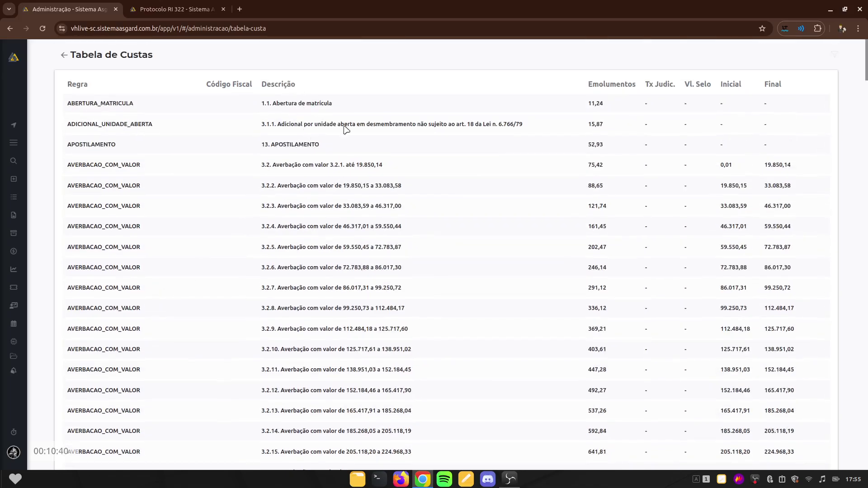
pyautogui.scroll(-4, 453, 333)
pyautogui.scroll(4, 624, 254)
pyautogui.scroll(-3, 743, 197)
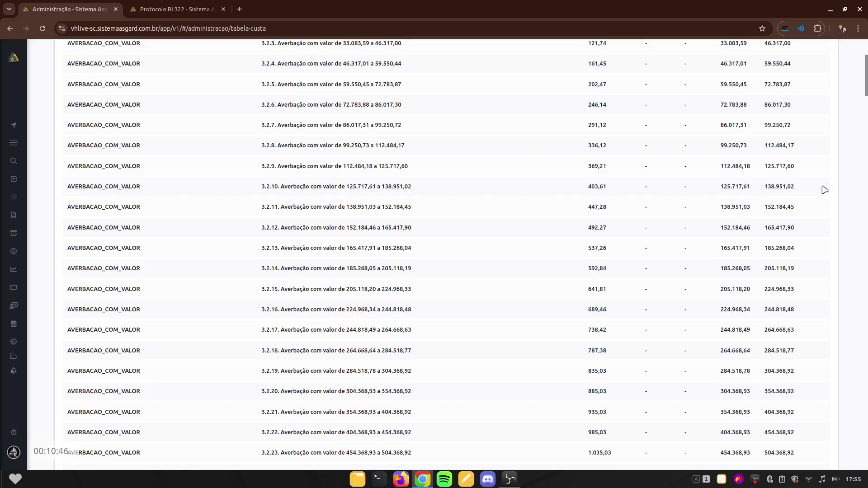
pyautogui.scroll(-5, 647, 312)
pyautogui.scroll(7, 423, 285)
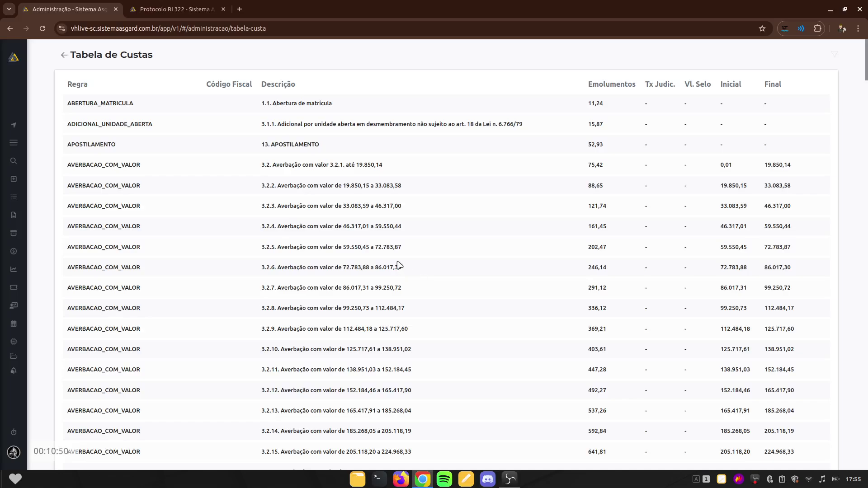
# Return to the administration page and open the seal report from the Selo section
pyautogui.click(63, 54)
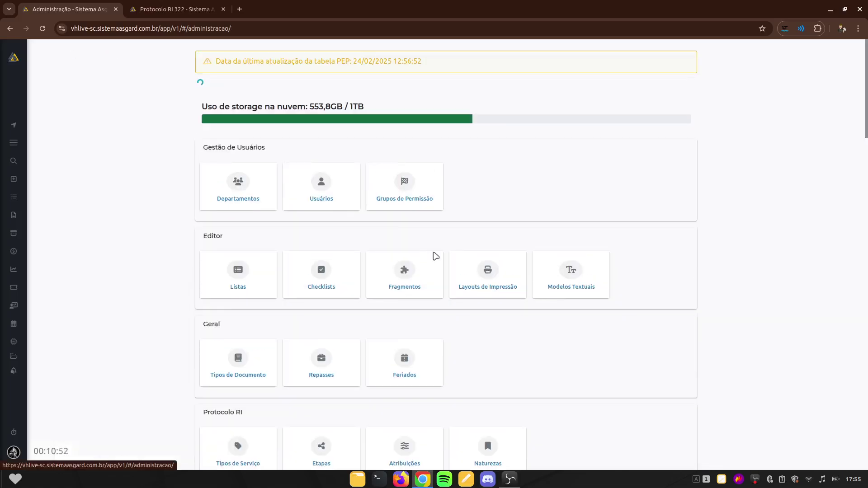
pyautogui.scroll(-20, 531, 362)
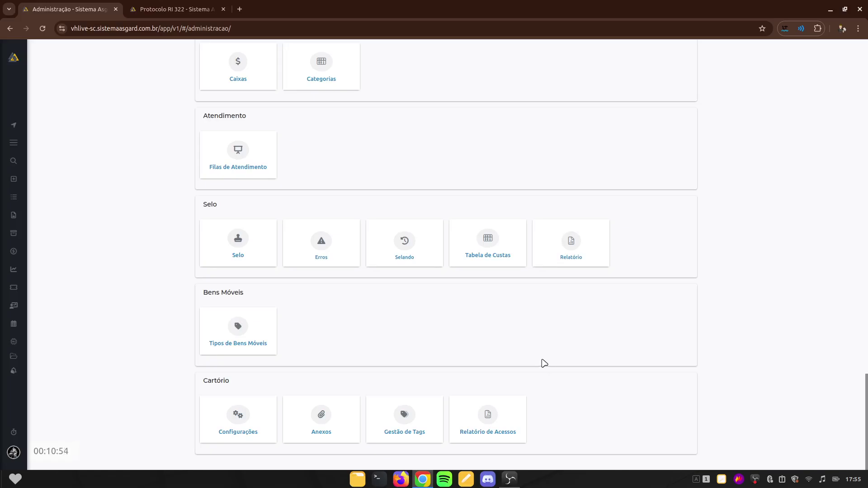
pyautogui.click(571, 243)
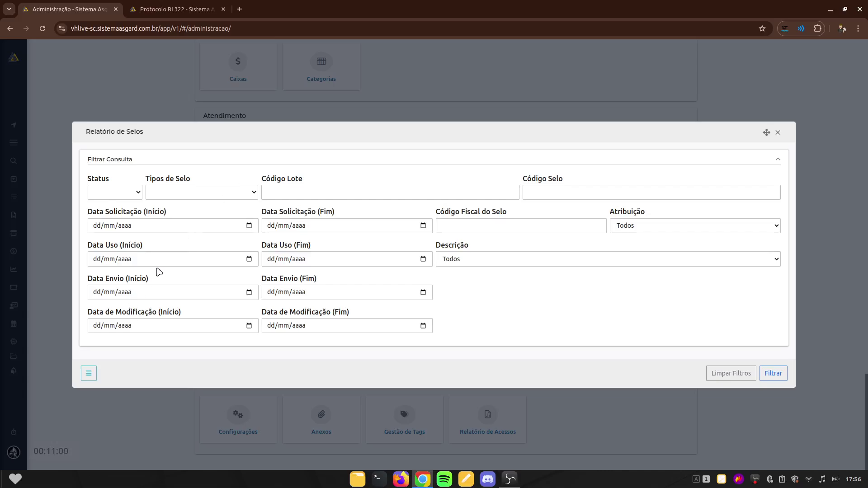
# Filter the seal report by Data Uso from 10/03/2025 to 10/03/2025, leaving Descrição set to Todos
pyautogui.click(96, 265)
pyautogui.write('1003')
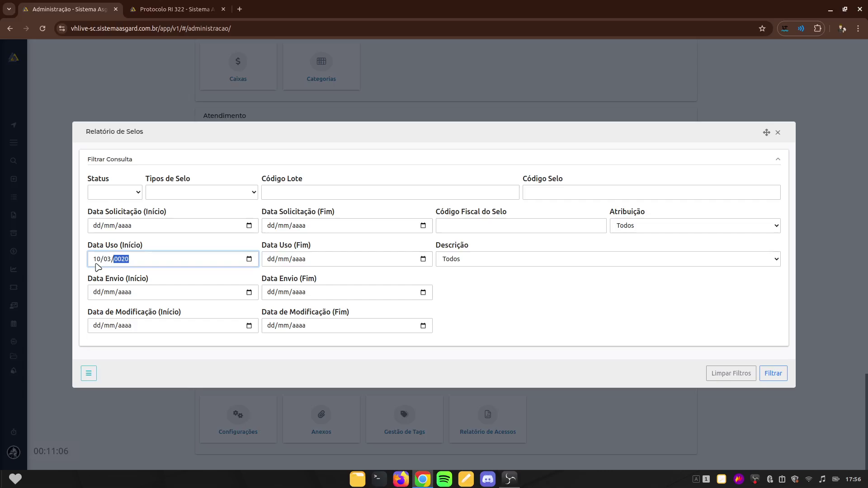
pyautogui.click(270, 259)
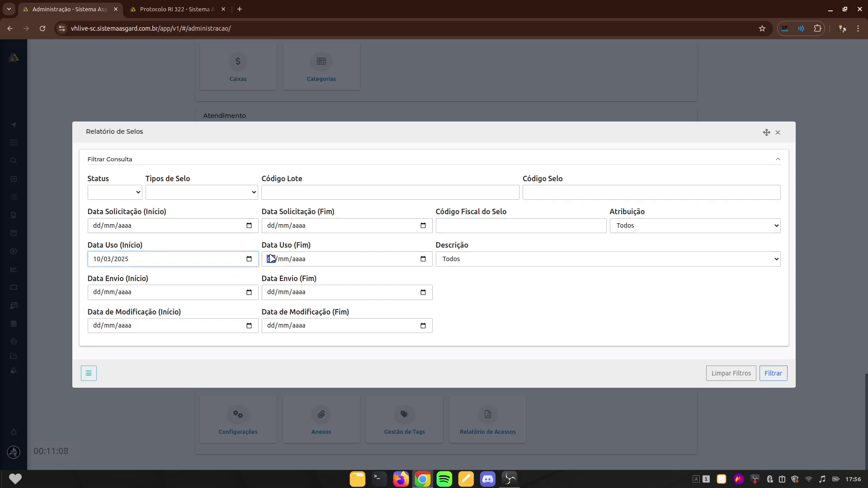
pyautogui.write('10/03/2025')
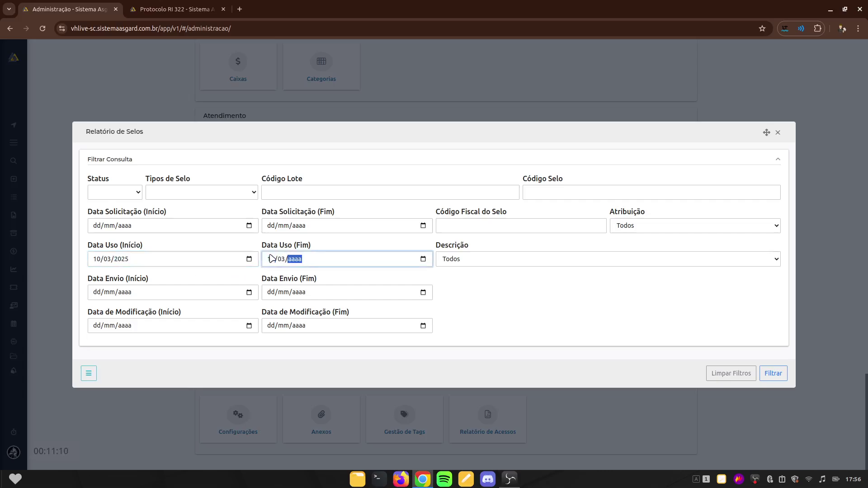
pyautogui.click(493, 296)
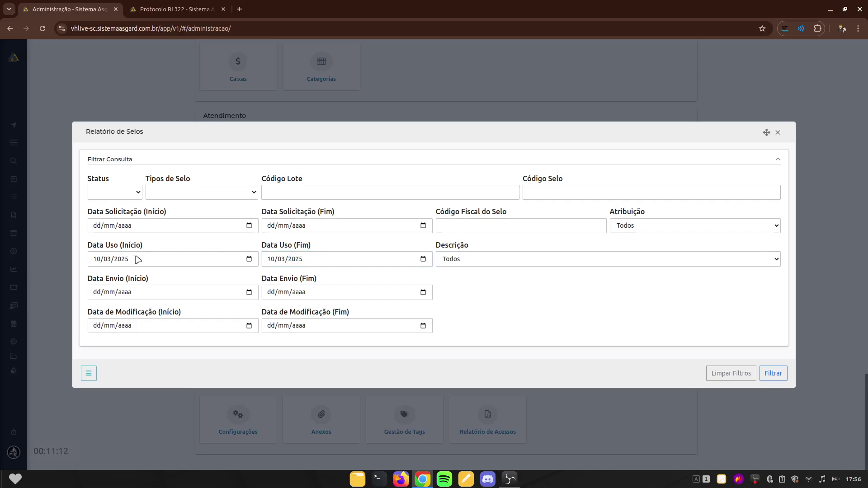
pyautogui.click(478, 259)
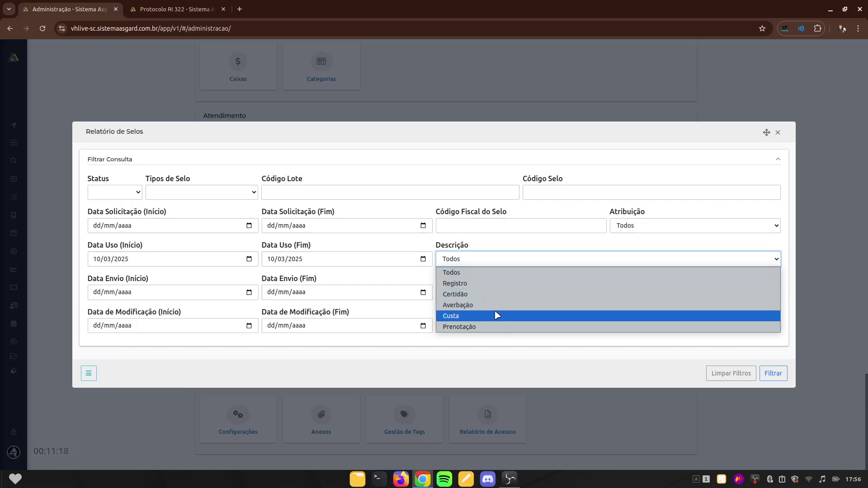
pyautogui.click(514, 248)
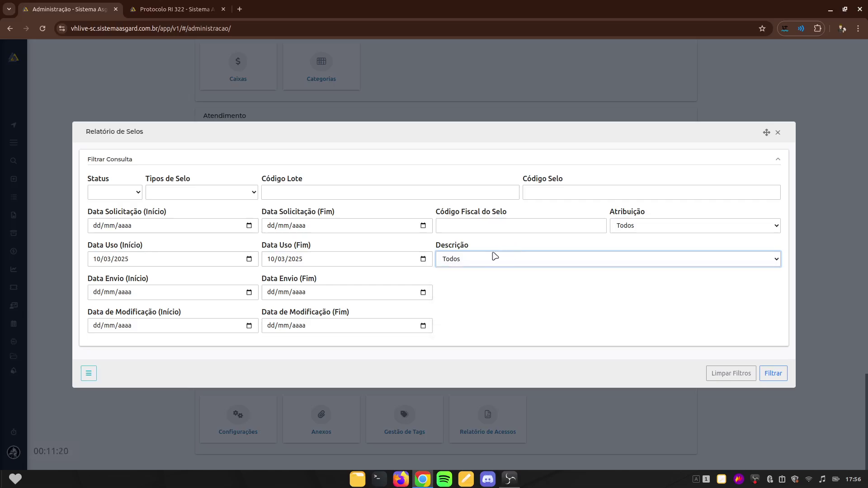
pyautogui.click(776, 374)
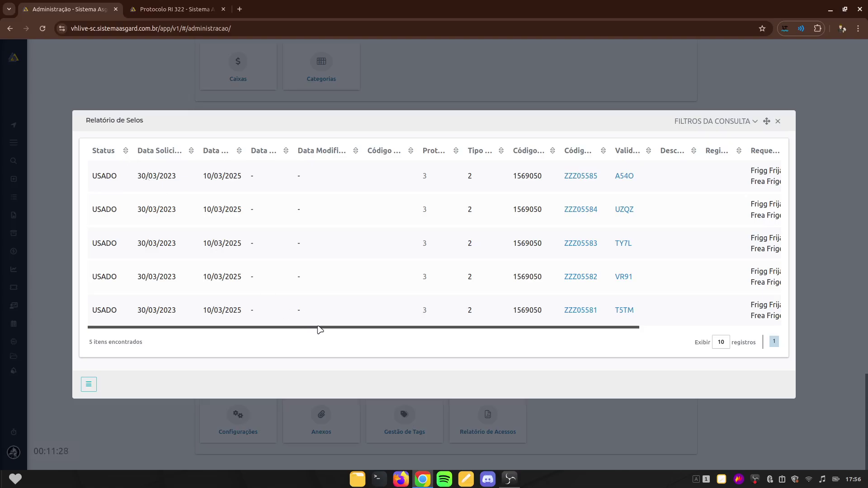
# Look across the seal report's columns and view its available actions, such as Comparativo TJ and Exportar XLSX, without running any
pyautogui.moveTo(318, 326); pyautogui.dragTo(582, 330)
pyautogui.click(396, 325)
pyautogui.moveTo(449, 322); pyautogui.dragTo(333, 321)
pyautogui.click(88, 387)
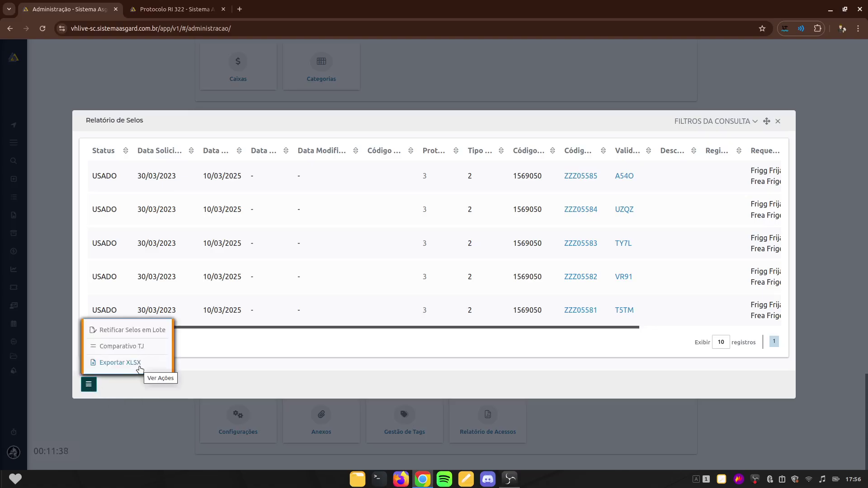
pyautogui.click(217, 386)
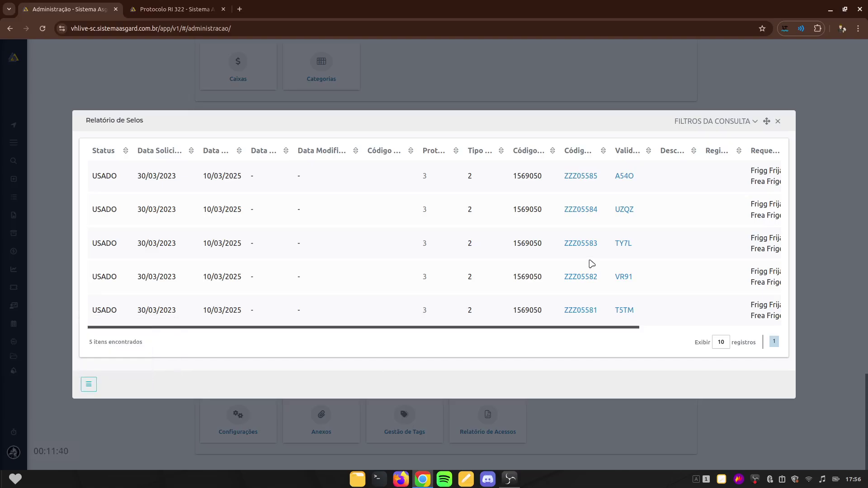
# Close the seal report and open Tipos de Bens Móveis from the Bens Móveis section
pyautogui.click(779, 125)
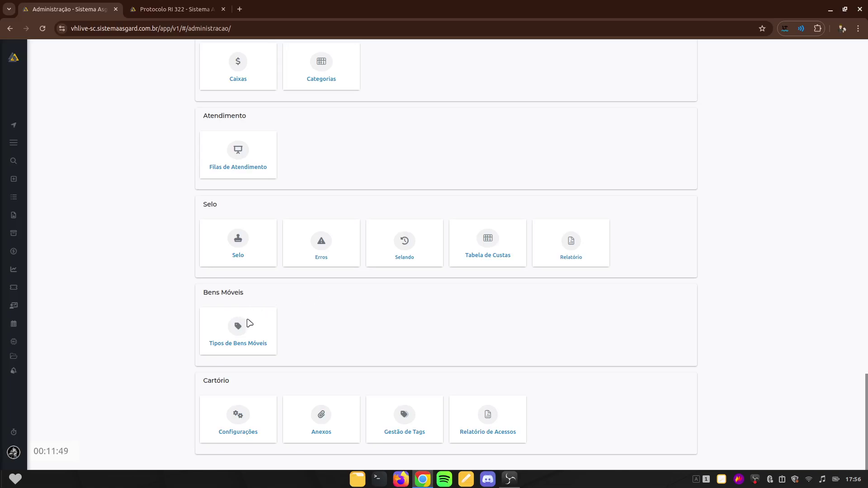
pyautogui.tripleClick(240, 297)
pyautogui.click(324, 311)
pyautogui.click(238, 327)
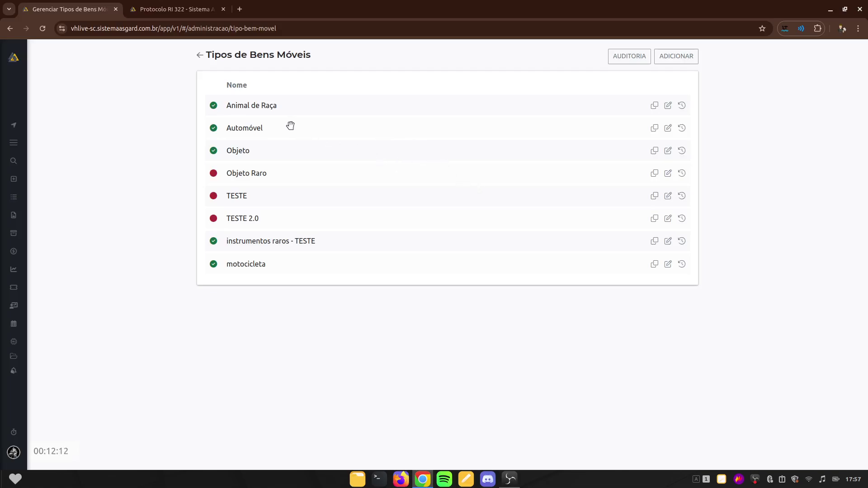
# Open the Automóvel type, try its RTD and RI assignment options, and return to the administration page without saving
pyautogui.click(668, 128)
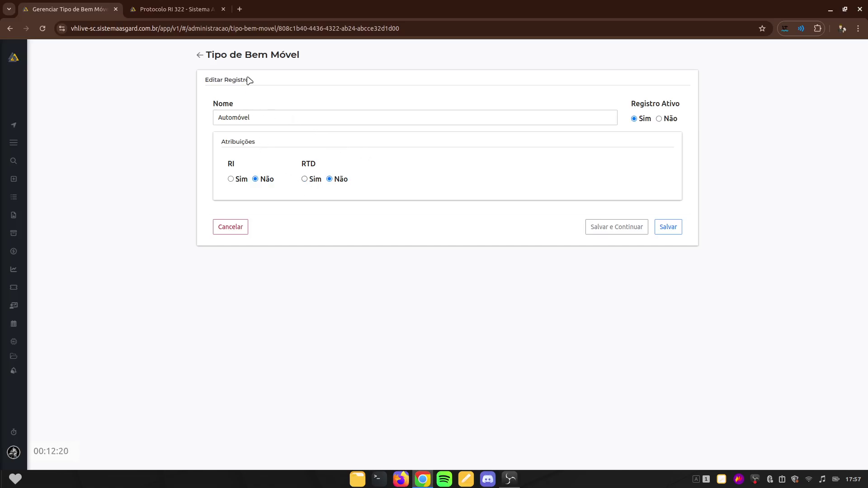
pyautogui.click(305, 179)
pyautogui.click(232, 179)
pyautogui.click(256, 180)
pyautogui.click(201, 57)
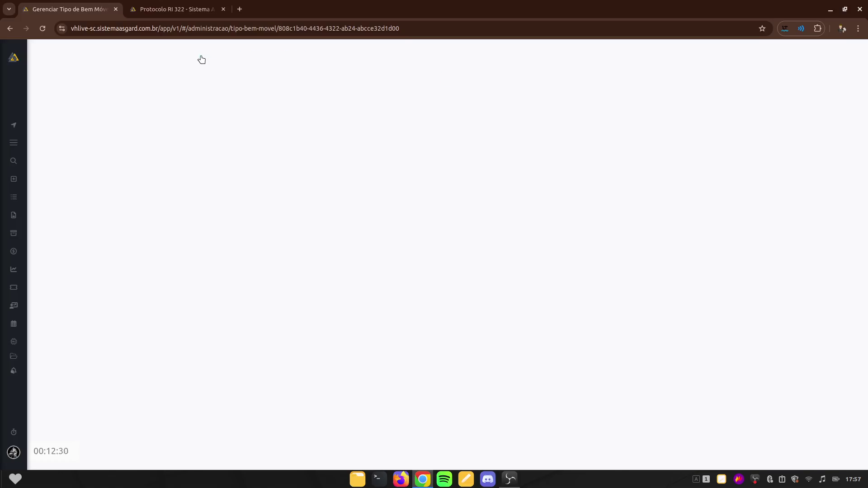
pyautogui.click(200, 57)
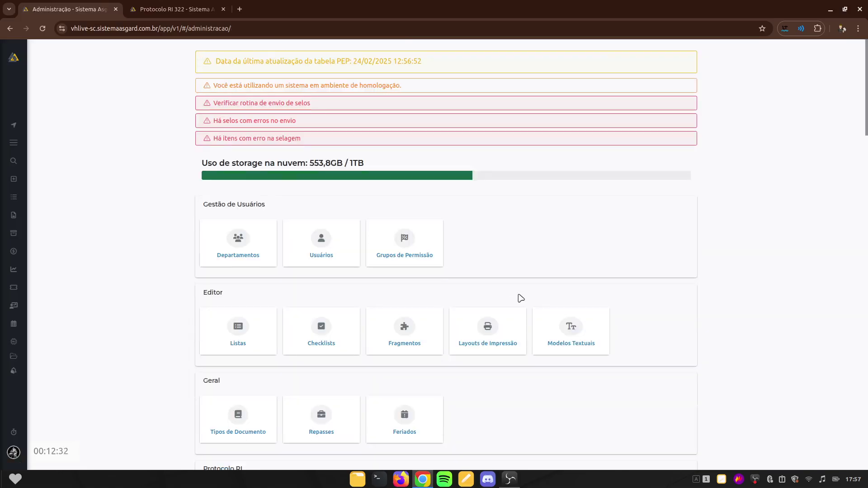
# Open Relatório de Acessos from the Cartório section of the administration page
pyautogui.scroll(-15, 519, 297)
pyautogui.scroll(-2, 331, 373)
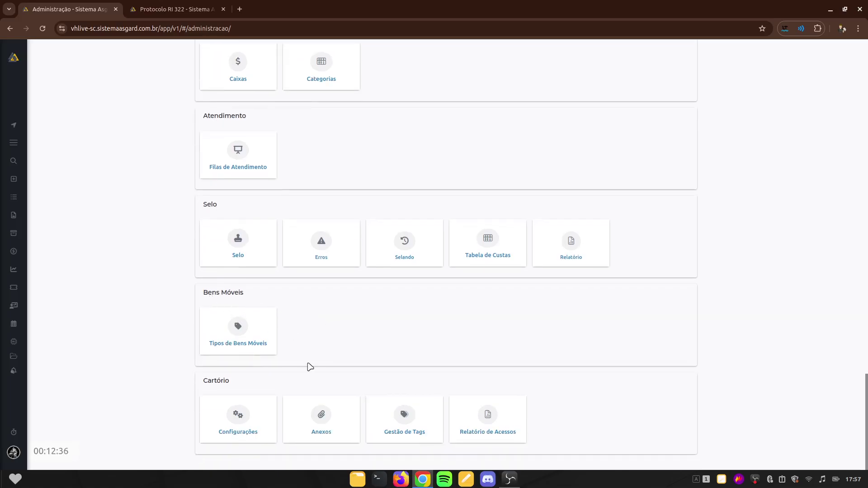
pyautogui.moveTo(203, 381); pyautogui.dragTo(232, 382)
pyautogui.click(251, 382)
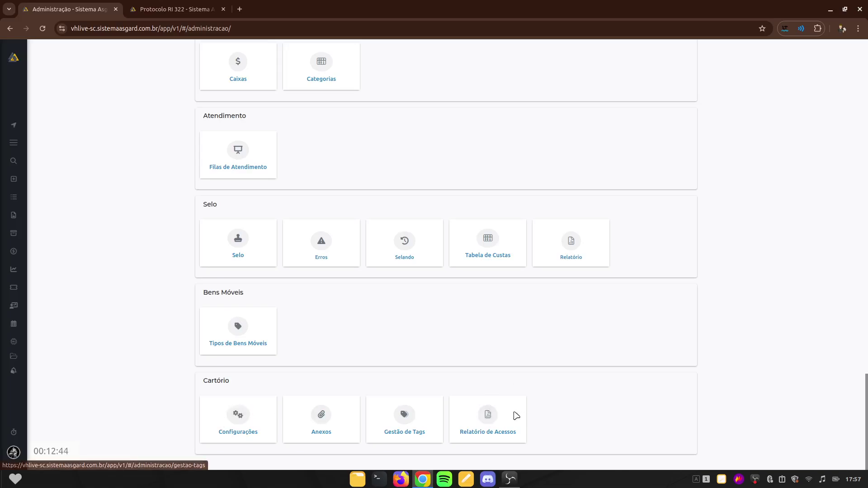
pyautogui.click(490, 417)
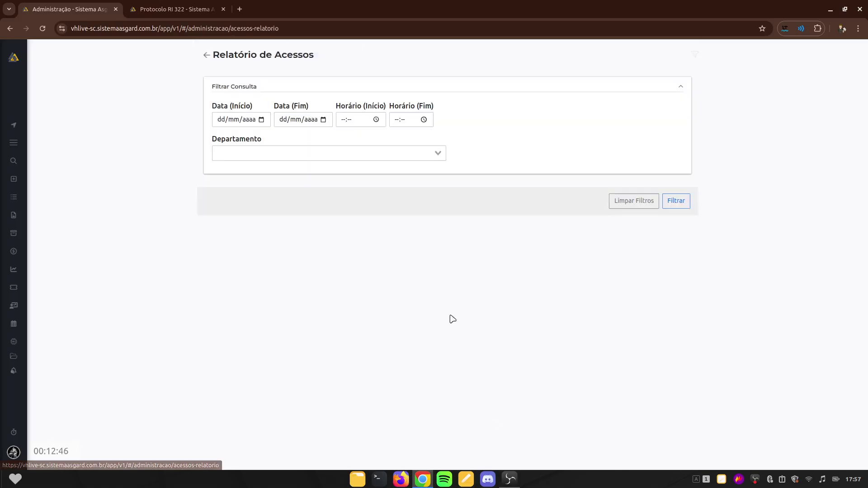
# View the Departamento options in the access report filter without selecting any
pyautogui.click(343, 157)
pyautogui.click(430, 135)
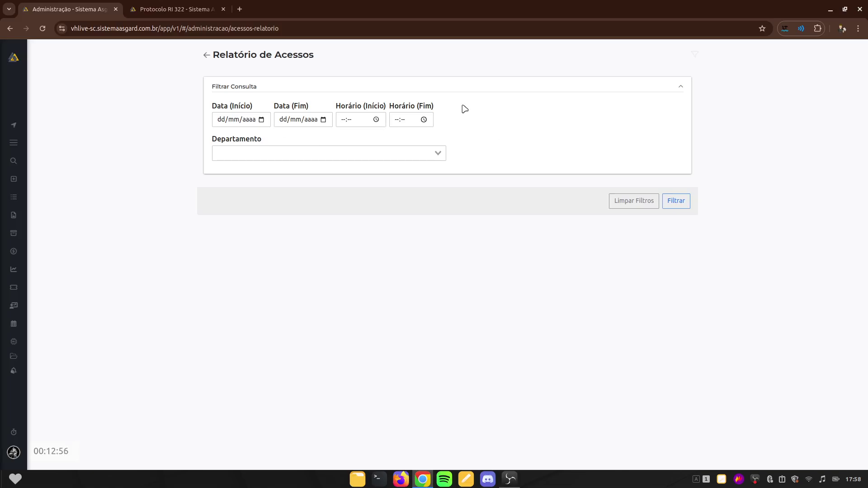
pyautogui.click(439, 153)
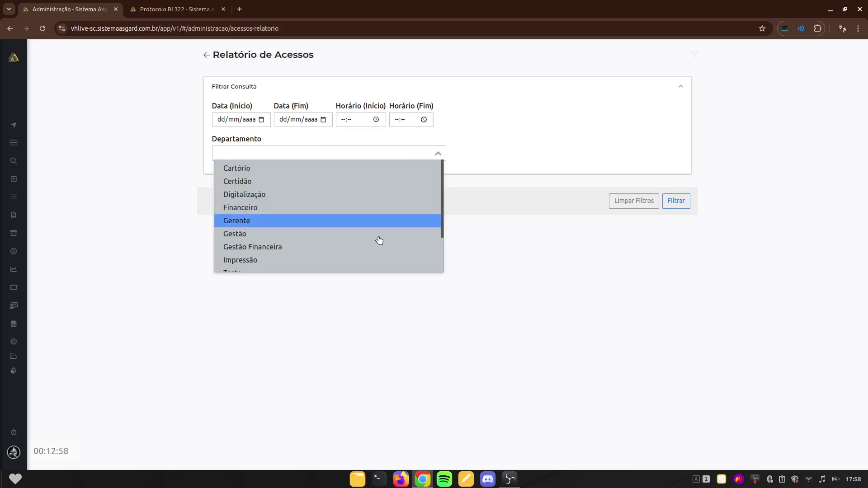
pyautogui.scroll(-2, 376, 224)
pyautogui.scroll(5, 393, 200)
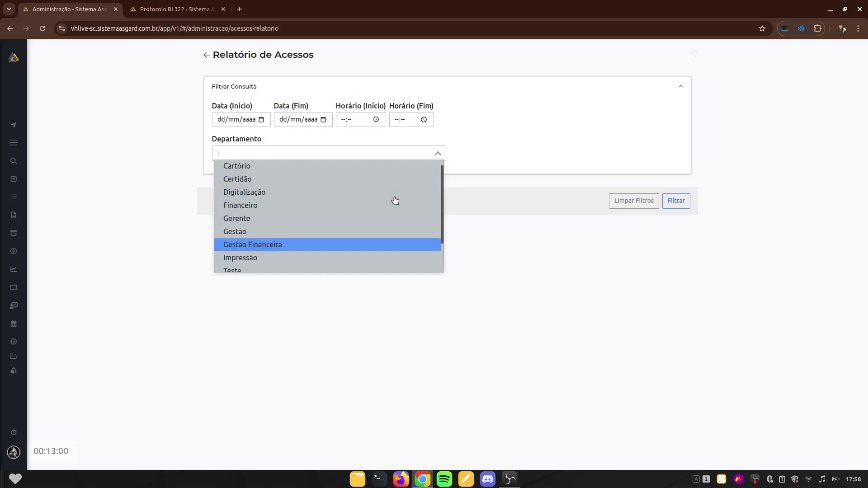
pyautogui.click(506, 136)
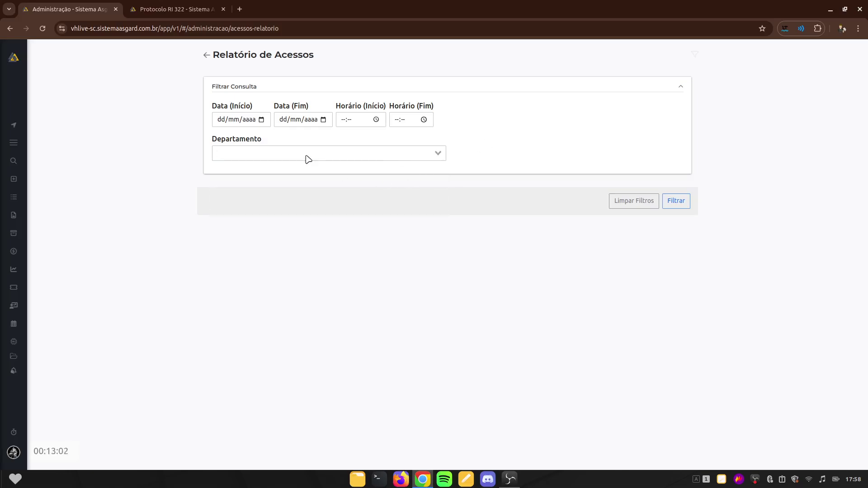
# Return to the administration page and open Gestão de Tags from the Cartório section
pyautogui.click(208, 56)
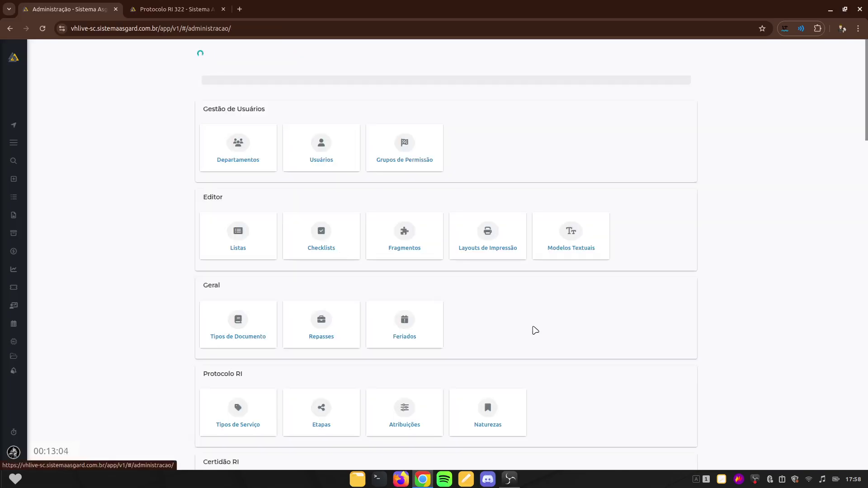
pyautogui.scroll(-15, 533, 330)
pyautogui.scroll(-4, 601, 407)
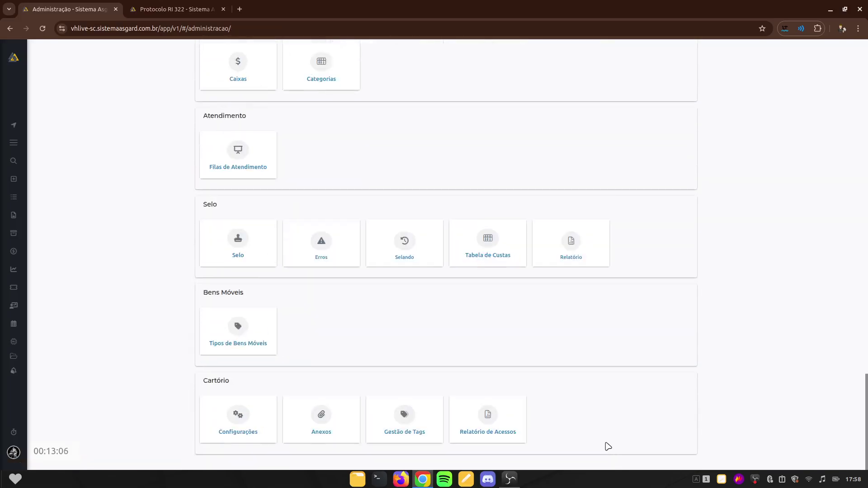
pyautogui.click(404, 415)
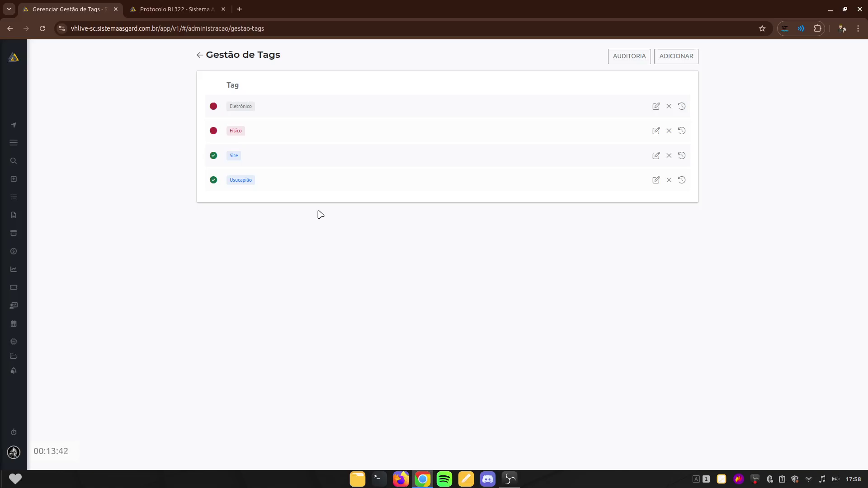
# Open the new tag form, look at its Tipo de vínculo options, and leave without saving
pyautogui.click(668, 61)
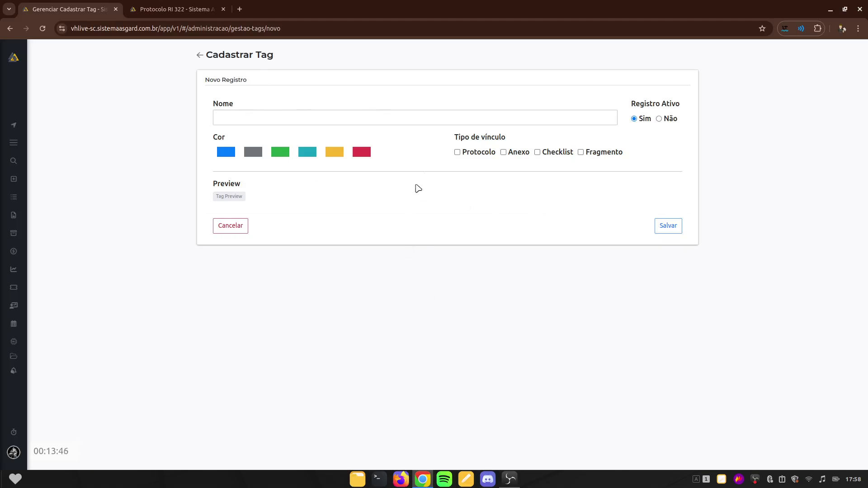
pyautogui.moveTo(462, 139); pyautogui.dragTo(514, 137)
pyautogui.click(496, 208)
pyautogui.click(199, 55)
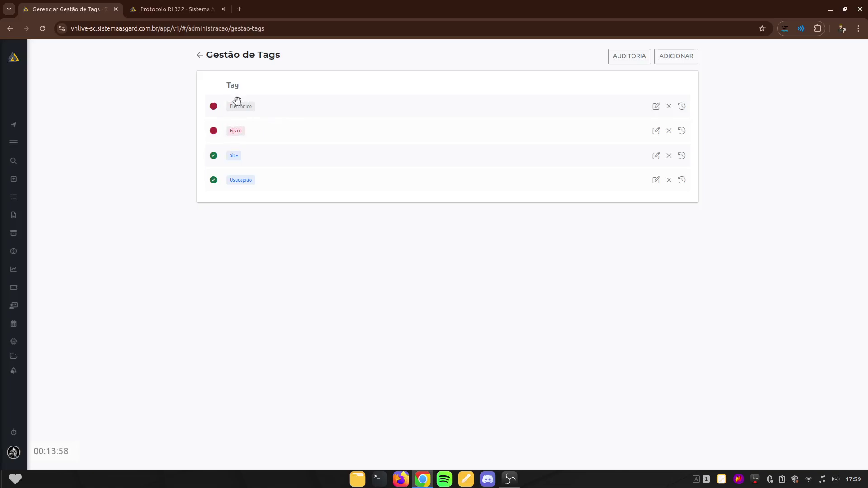
# Return to the administration page and open Anexos from the Cartório section
pyautogui.click(199, 56)
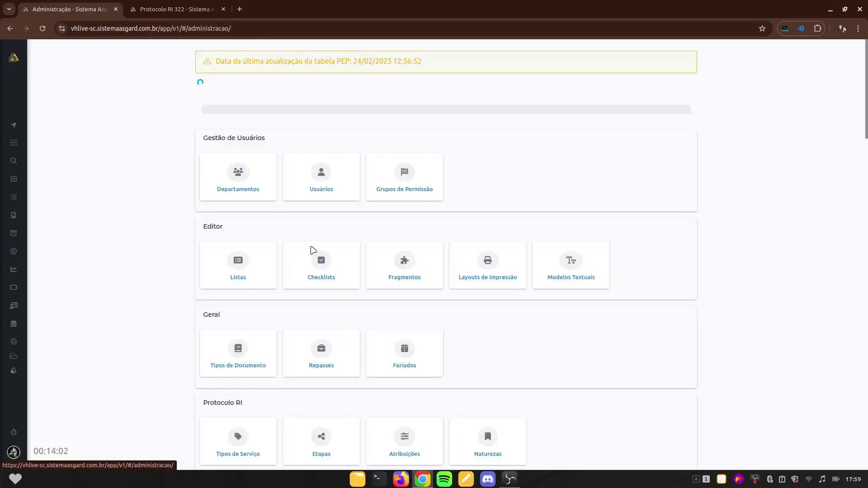
pyautogui.scroll(-20, 542, 393)
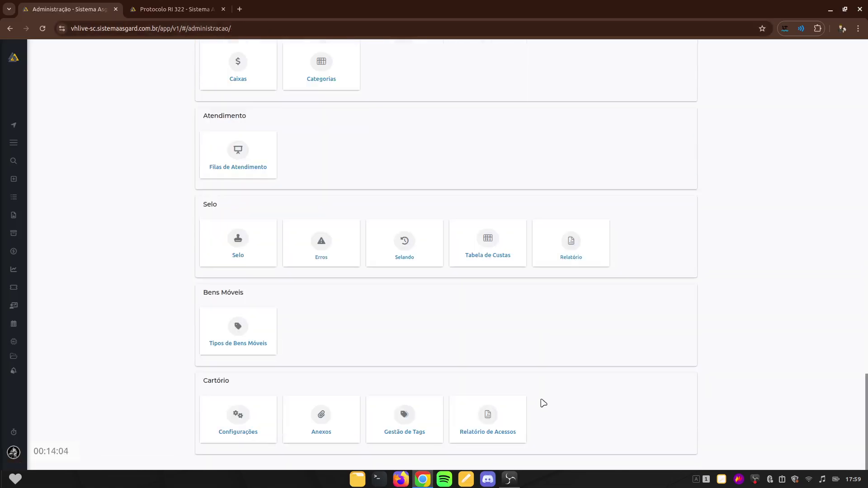
pyautogui.click(320, 423)
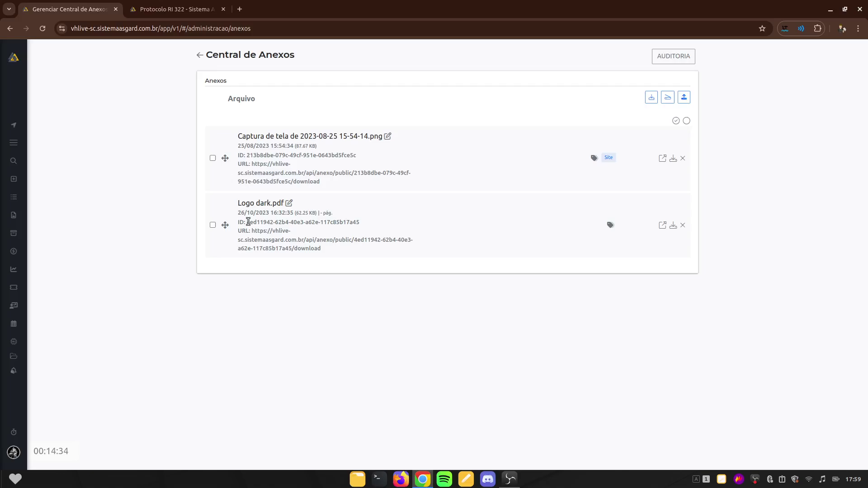
# Highlight the ID of Logo dark.pdf and view its tag selection dialog, closing it without assigning a tag
pyautogui.moveTo(248, 222); pyautogui.dragTo(365, 226)
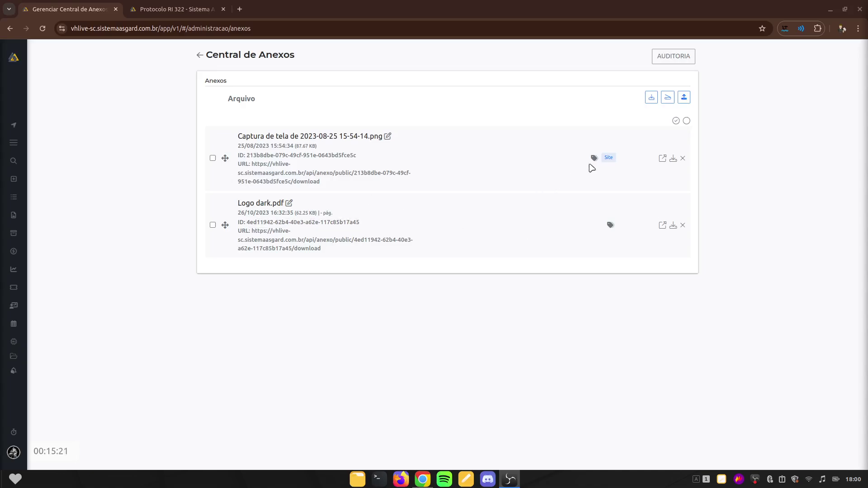
pyautogui.click(609, 226)
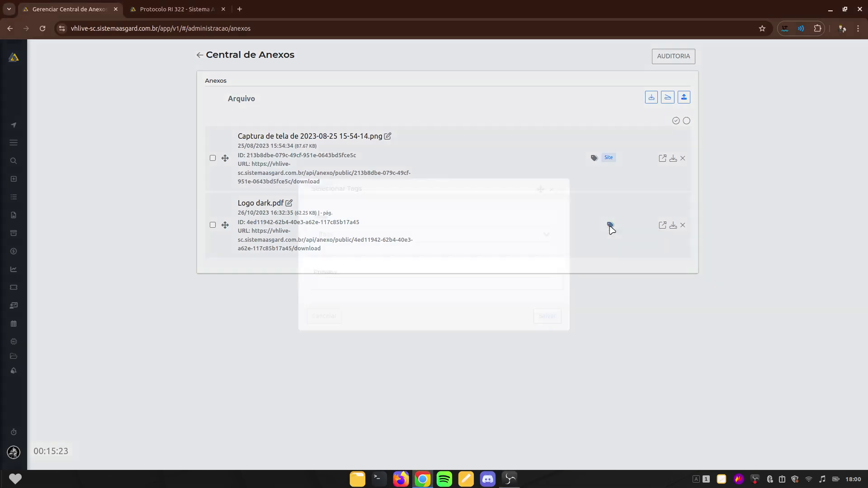
pyautogui.click(551, 190)
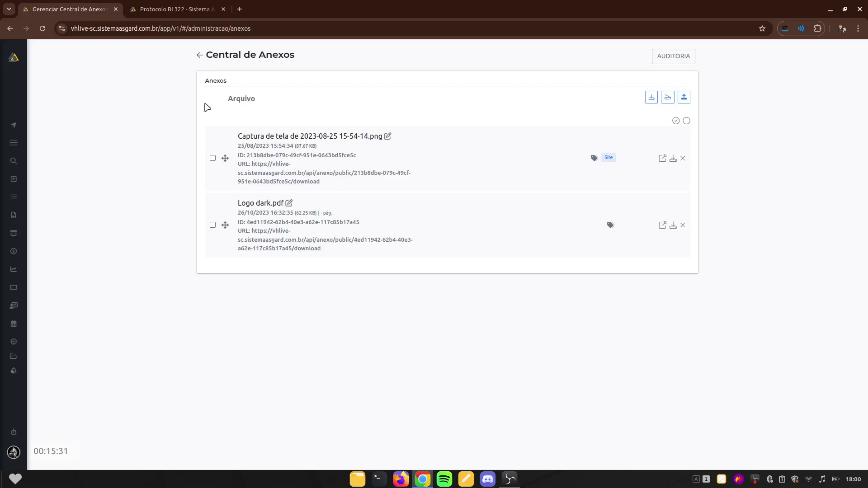
# Return to the administration page and open Configurações from the Cartório section
pyautogui.click(200, 56)
pyautogui.scroll(-20, 496, 304)
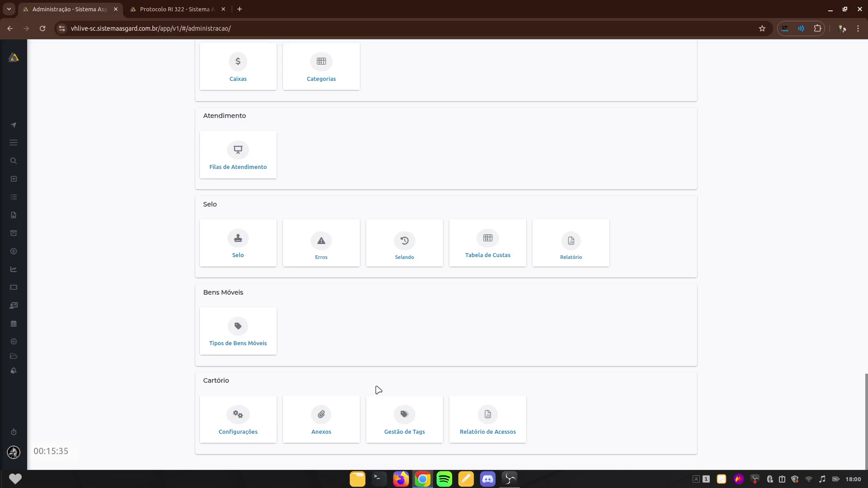
pyautogui.click(242, 413)
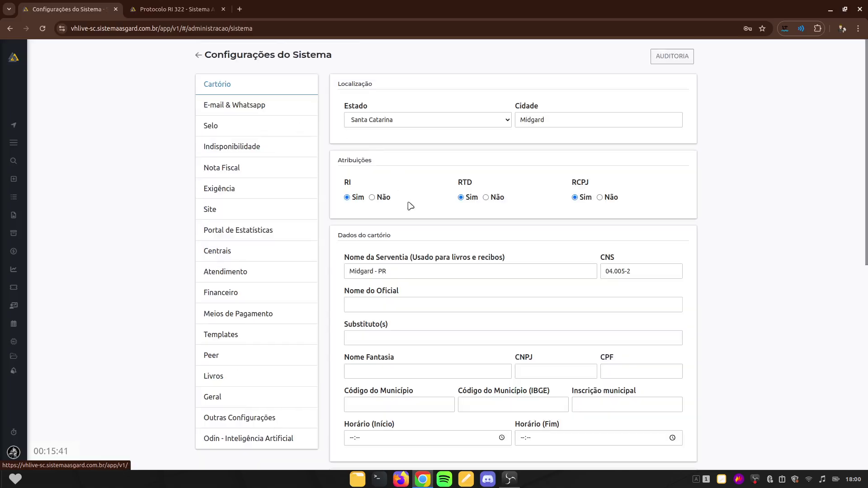
# Examine the Cartório settings for Localização and Atribuições, including Estado, Cidade, RI, RTD and RCPJ
pyautogui.scroll(-9, 409, 335)
pyautogui.scroll(9, 236, 325)
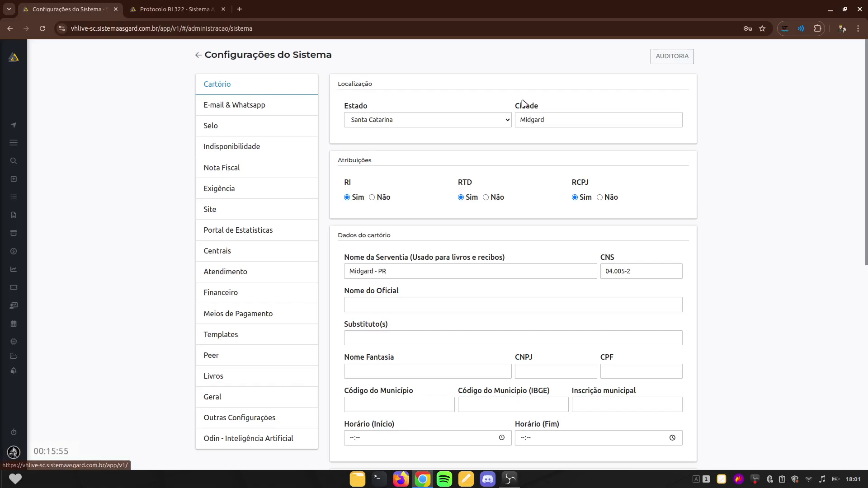
pyautogui.doubleClick(568, 120)
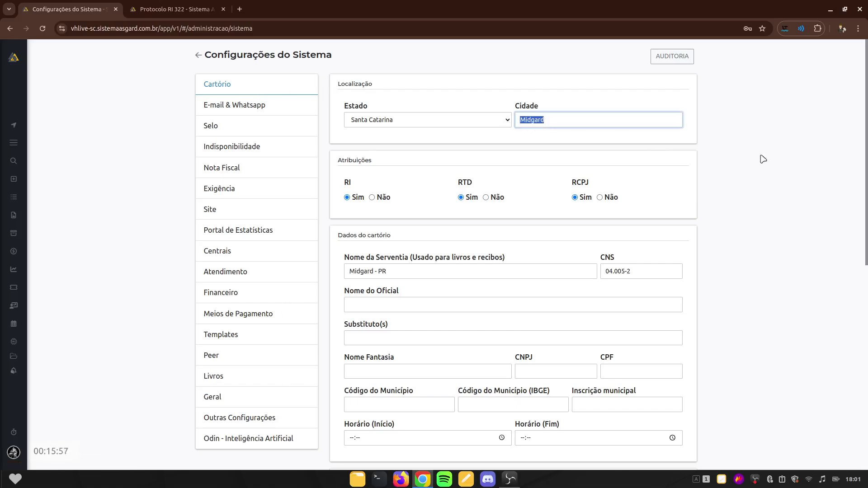
pyautogui.click(513, 139)
pyautogui.scroll(-1, 467, 202)
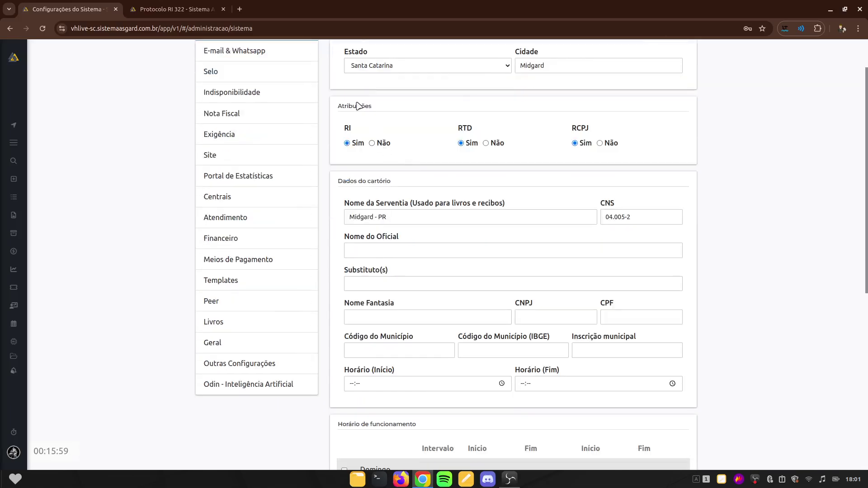
pyautogui.moveTo(337, 107); pyautogui.dragTo(373, 108)
pyautogui.click(527, 155)
pyautogui.scroll(-1, 651, 177)
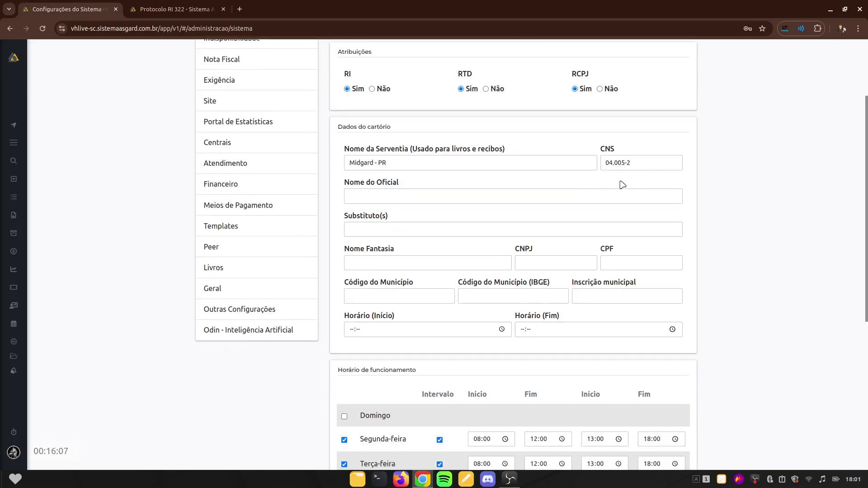
# Examine the Dados do cartório, Horário de funcionamento and Siscoaf settings without changing any values
pyautogui.moveTo(350, 125); pyautogui.dragTo(446, 130)
pyautogui.click(445, 131)
pyautogui.scroll(-3, 626, 312)
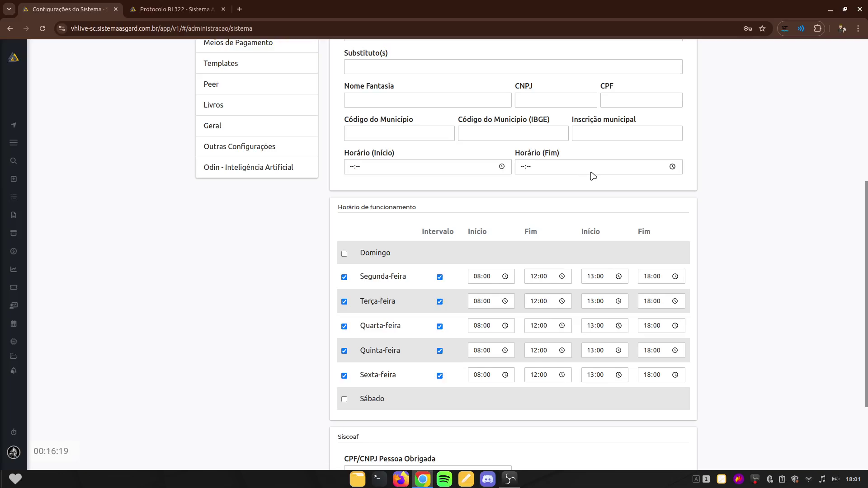
pyautogui.scroll(-1, 437, 176)
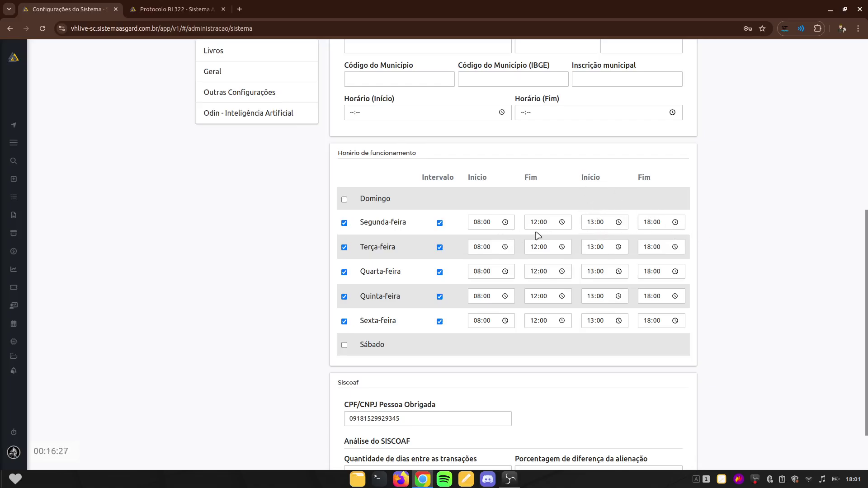
pyautogui.scroll(-3, 809, 266)
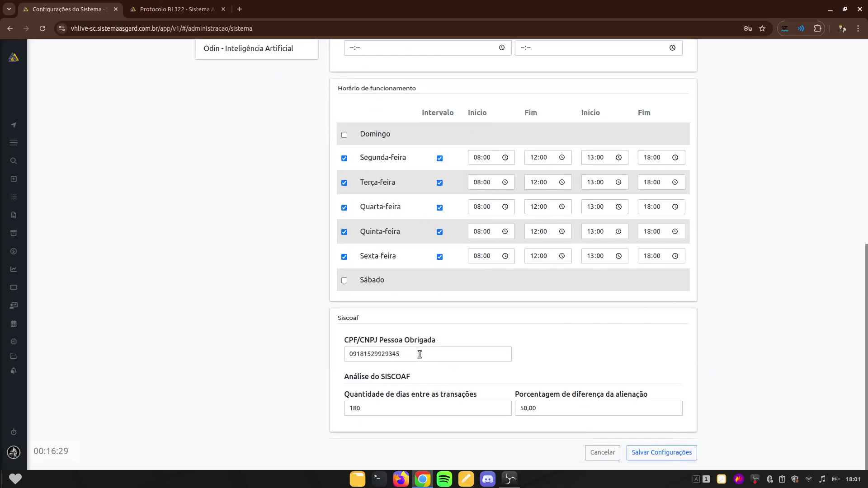
pyautogui.moveTo(419, 354); pyautogui.dragTo(319, 357)
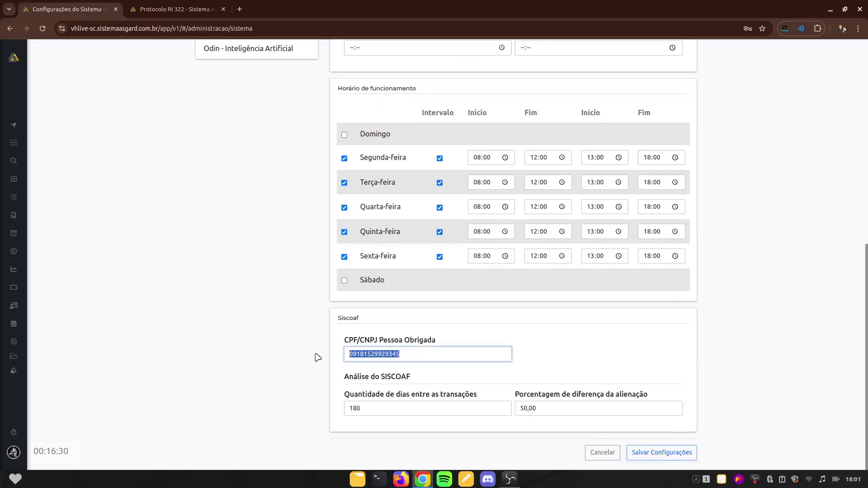
pyautogui.click(743, 323)
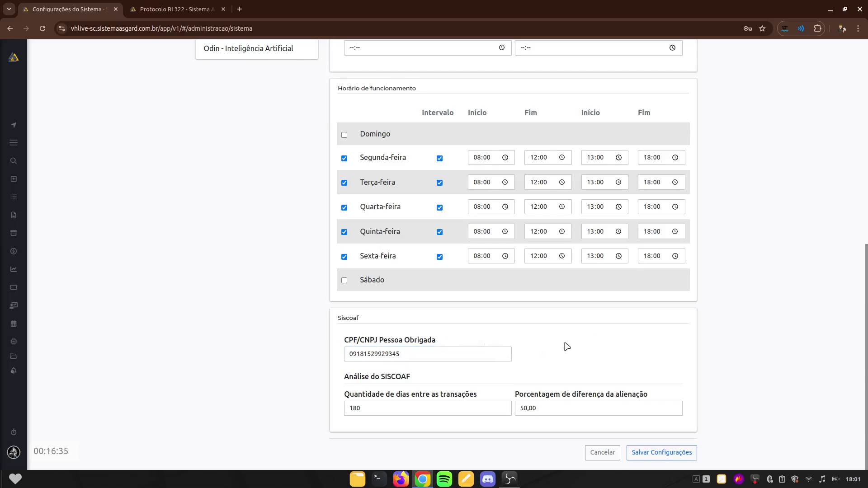
pyautogui.scroll(10, 501, 341)
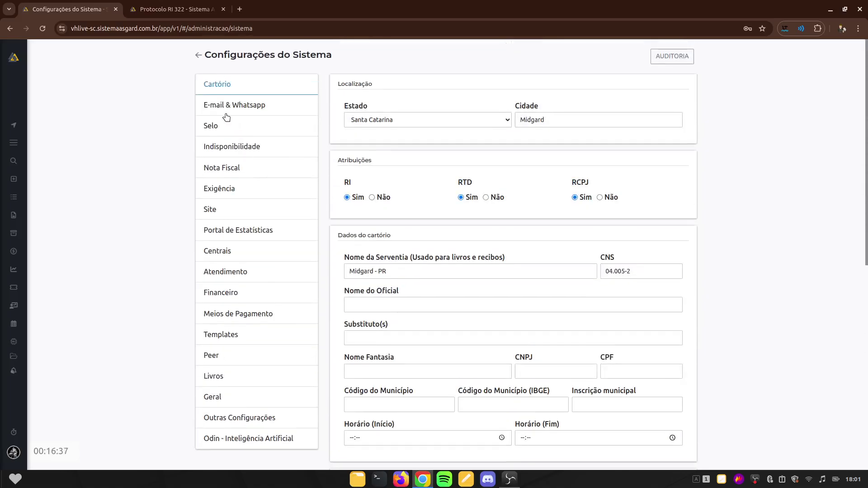
# Open the E-mail & Whatsapp settings and examine the E-mail resposta, E-mail cópia and test Destinatário fields
pyautogui.click(227, 108)
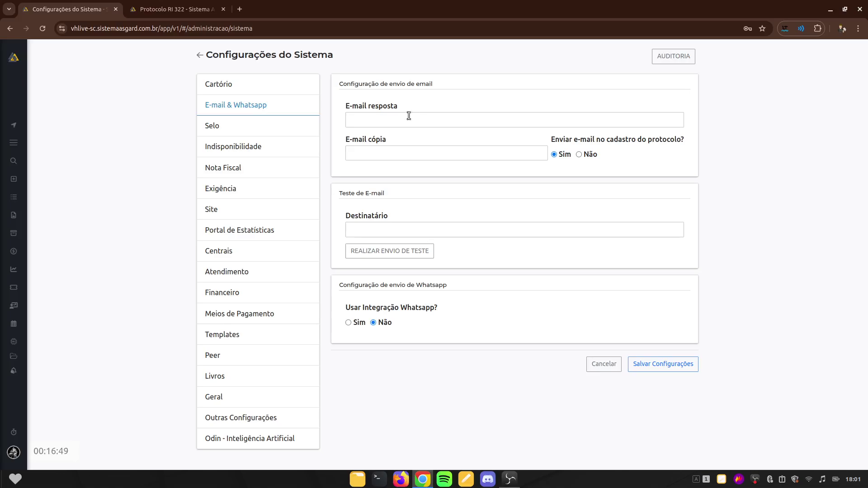
pyautogui.click(382, 118)
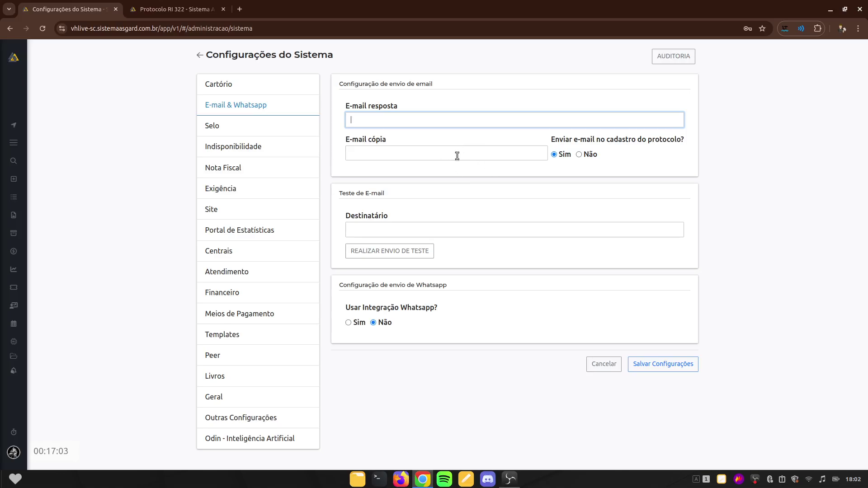
pyautogui.click(476, 161)
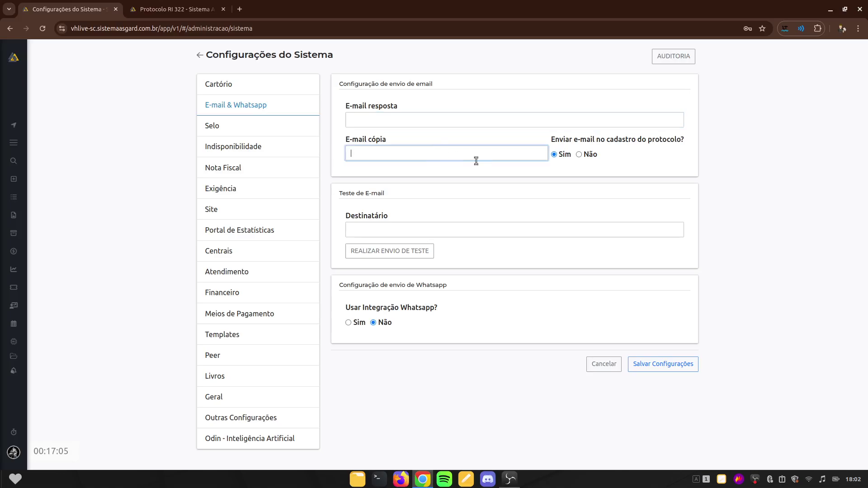
pyautogui.click(464, 172)
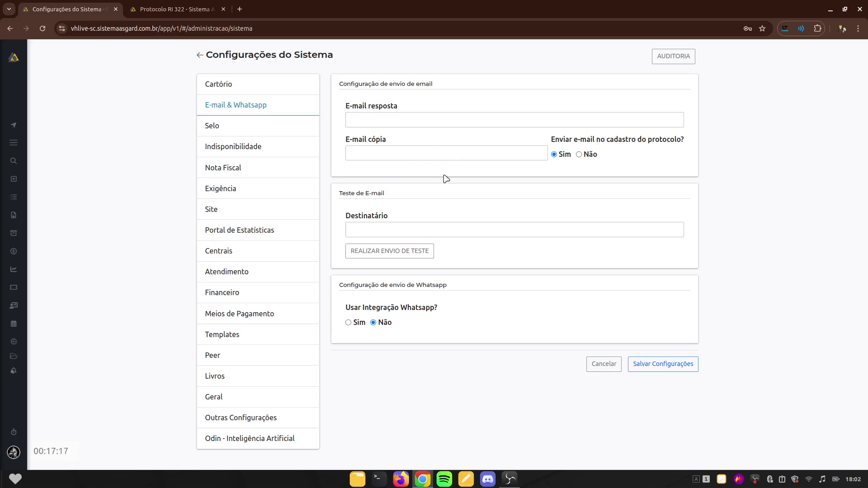
pyautogui.click(381, 228)
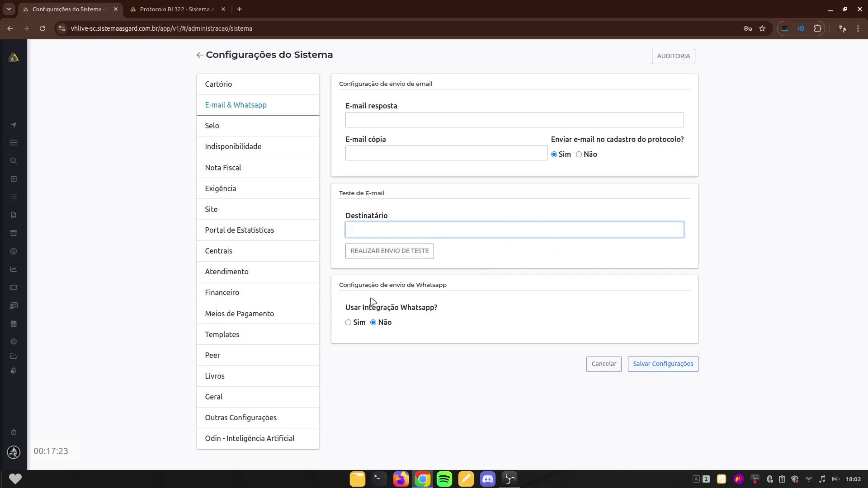
# Highlight the Configuração de envio de Whatsapp heading and the Usar Integração Whatsapp? option to examine the Whatsapp settings
pyautogui.moveTo(373, 285); pyautogui.dragTo(427, 284)
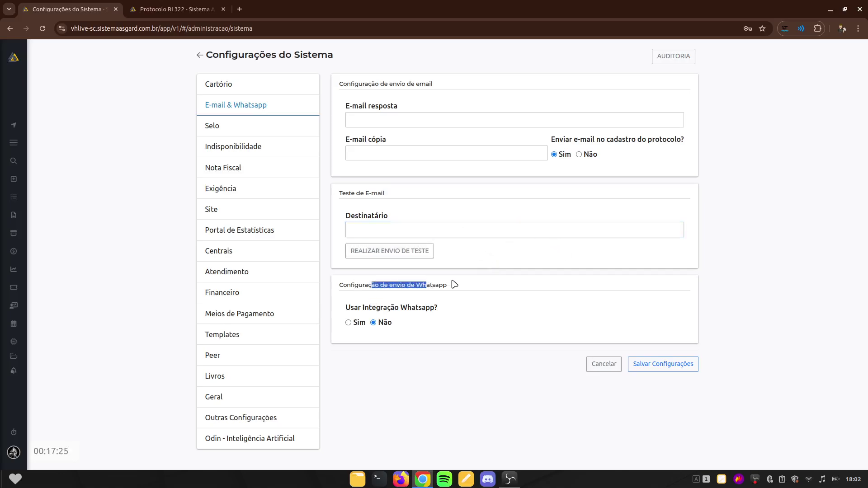
pyautogui.click(457, 283)
pyautogui.moveTo(351, 309); pyautogui.dragTo(452, 313)
pyautogui.click(452, 313)
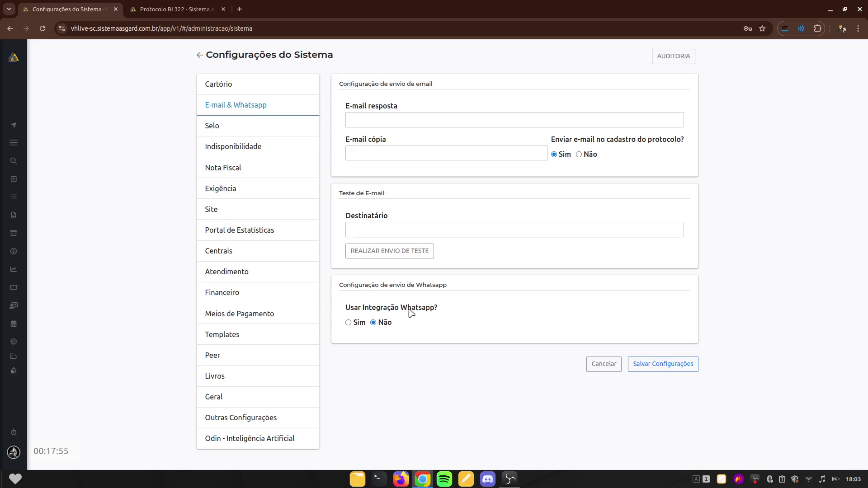
pyautogui.moveTo(402, 306); pyautogui.dragTo(434, 306)
pyautogui.click(457, 309)
# Open the Selo settings and examine the Certificado A1 and Alertas de Estoque sections, including the Selo Isento minimum stock field
pyautogui.click(235, 129)
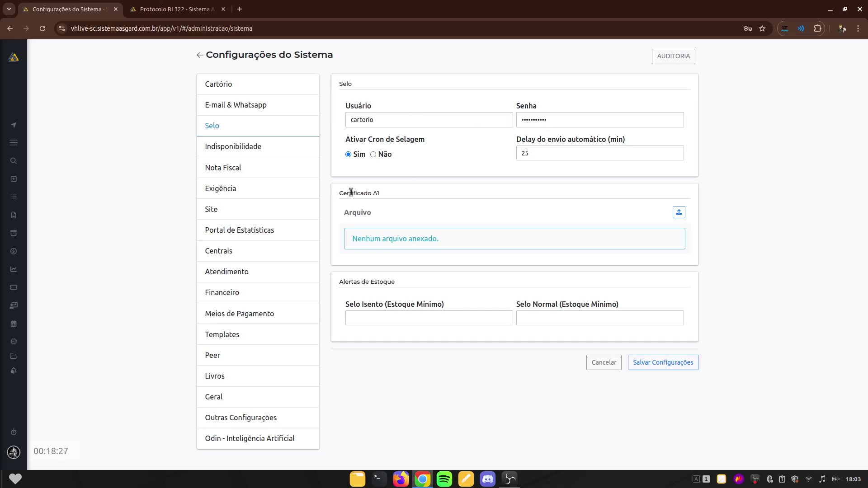
pyautogui.moveTo(351, 192); pyautogui.dragTo(387, 193)
pyautogui.click(388, 196)
pyautogui.moveTo(340, 195); pyautogui.dragTo(380, 196)
pyautogui.click(387, 199)
pyautogui.moveTo(340, 283); pyautogui.dragTo(397, 283)
pyautogui.click(409, 288)
pyautogui.moveTo(354, 307); pyautogui.dragTo(376, 307)
pyautogui.click(372, 317)
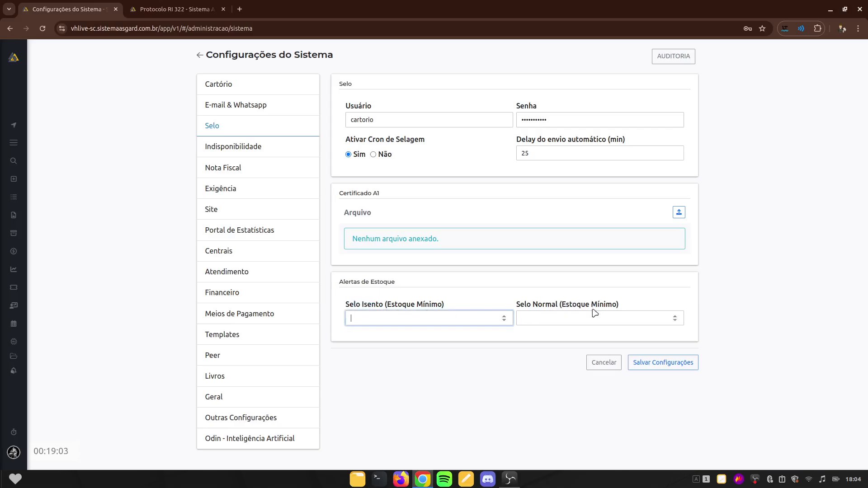
# Open the Indisponibilidade settings and review the Importação XML options down to Consultar Restrições and Domínio Útil
pyautogui.click(262, 148)
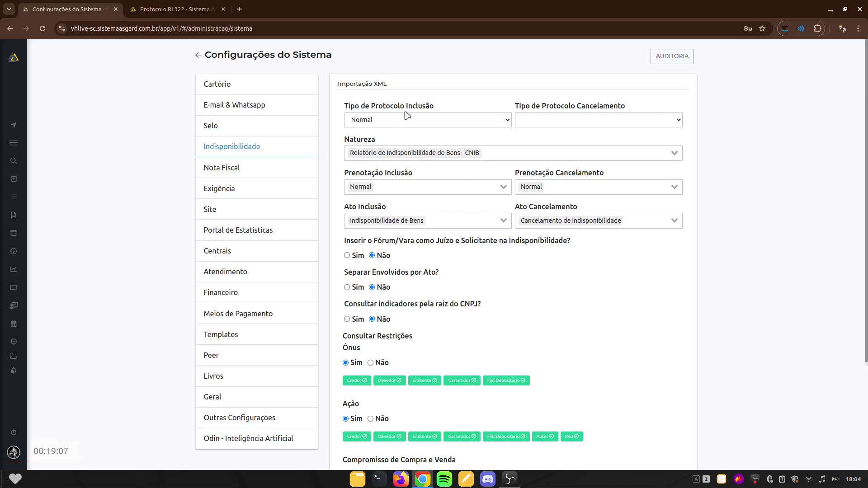
pyautogui.scroll(-4, 438, 136)
pyautogui.scroll(4, 500, 237)
pyautogui.scroll(-2, 522, 290)
pyautogui.scroll(-3, 516, 326)
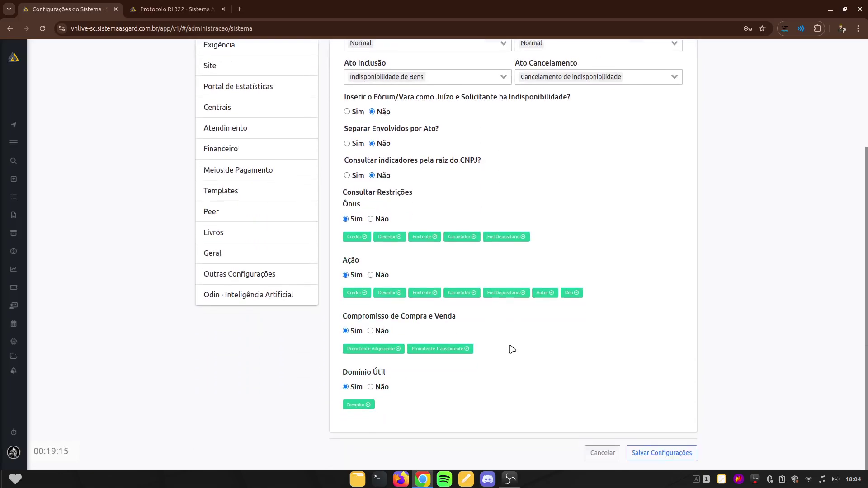
pyautogui.scroll(5, 485, 271)
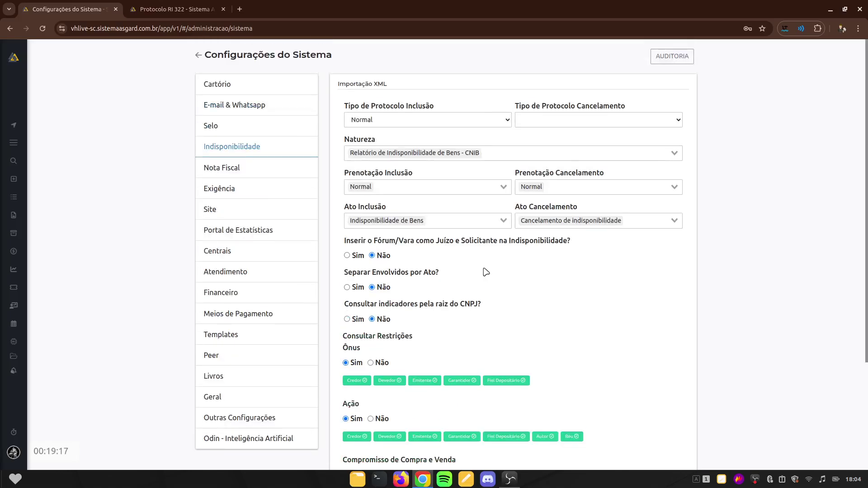
# Open the Nota Fiscal settings and highlight the ISS (%) value under Configuração de repasse do ISS
pyautogui.click(248, 169)
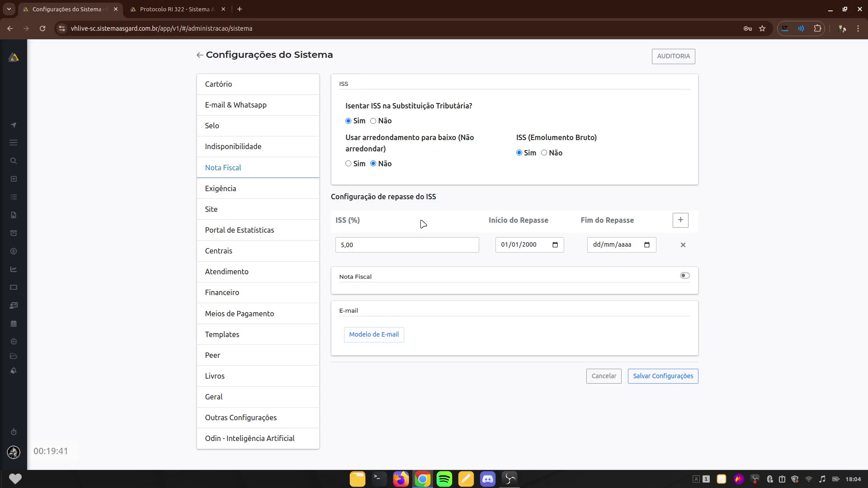
pyautogui.click(363, 246)
pyautogui.moveTo(363, 246); pyautogui.dragTo(343, 245)
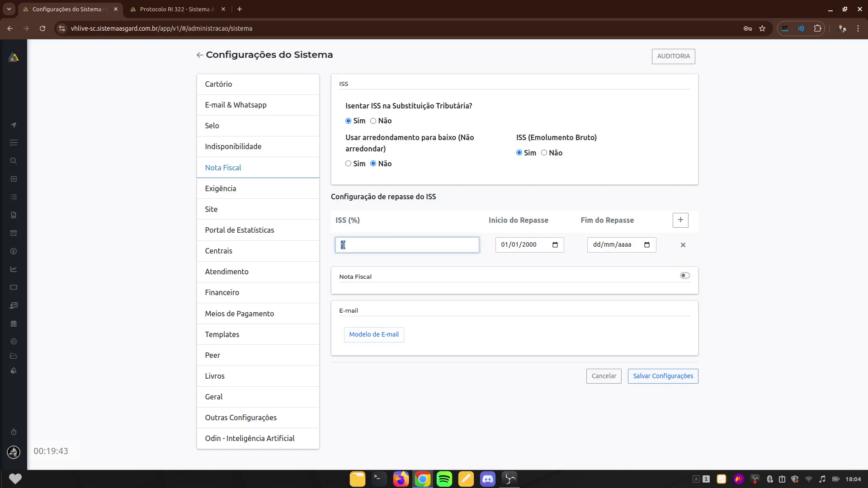
pyautogui.click(403, 222)
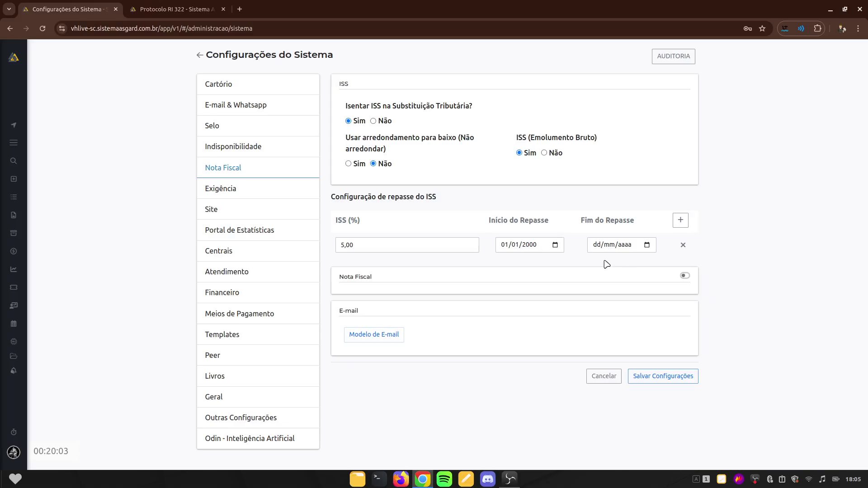
# Open the Exigência settings, look through the code of its PDF template, and close the template editor
pyautogui.click(245, 191)
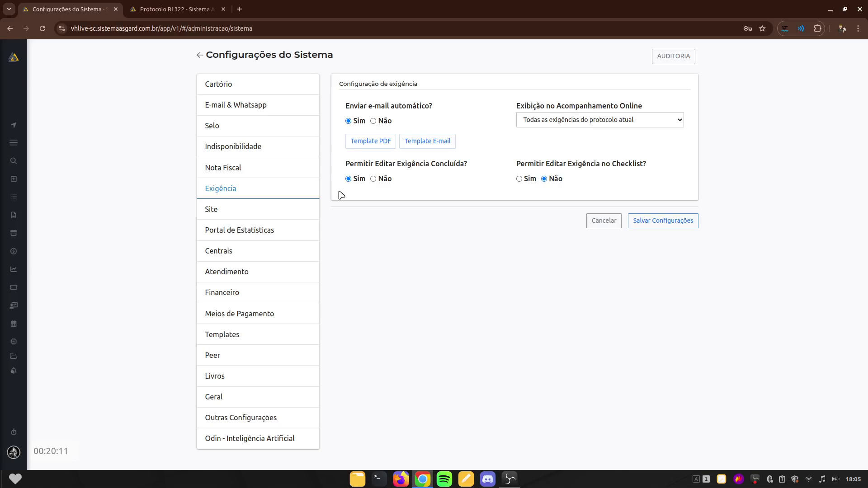
pyautogui.click(377, 148)
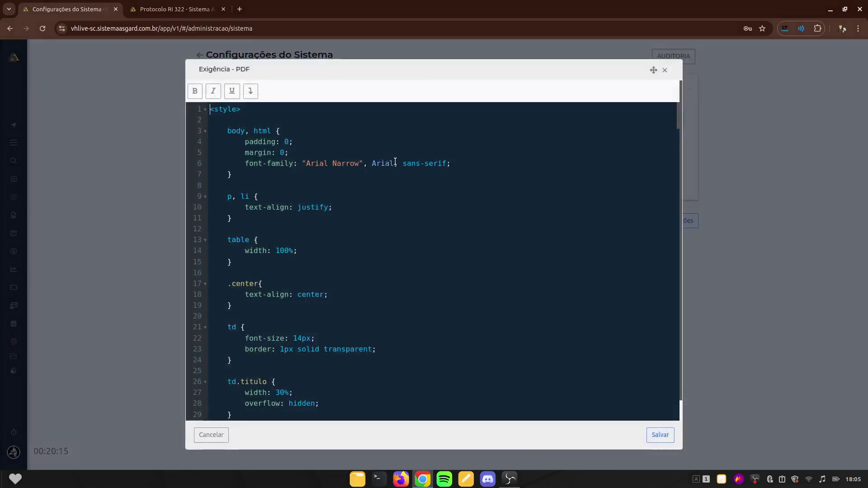
pyautogui.scroll(-5, 477, 200)
pyautogui.scroll(5, 400, 216)
pyautogui.scroll(-20, 389, 204)
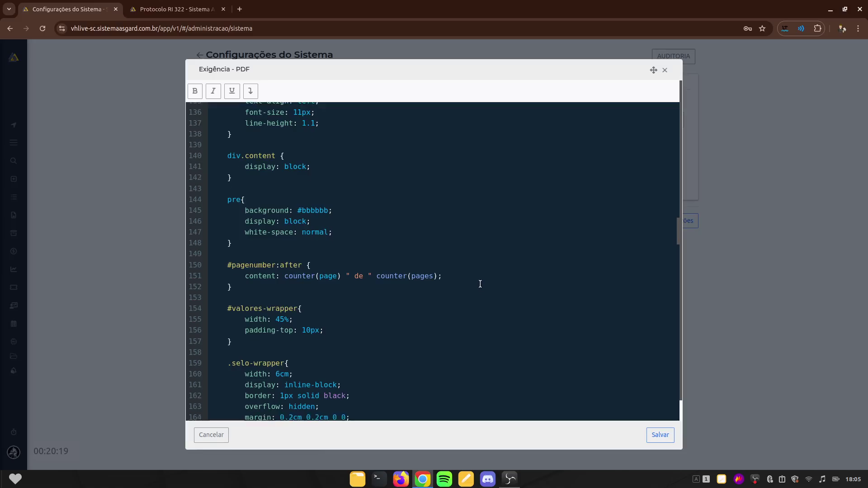
pyautogui.scroll(-17, 480, 284)
pyautogui.scroll(-2, 532, 212)
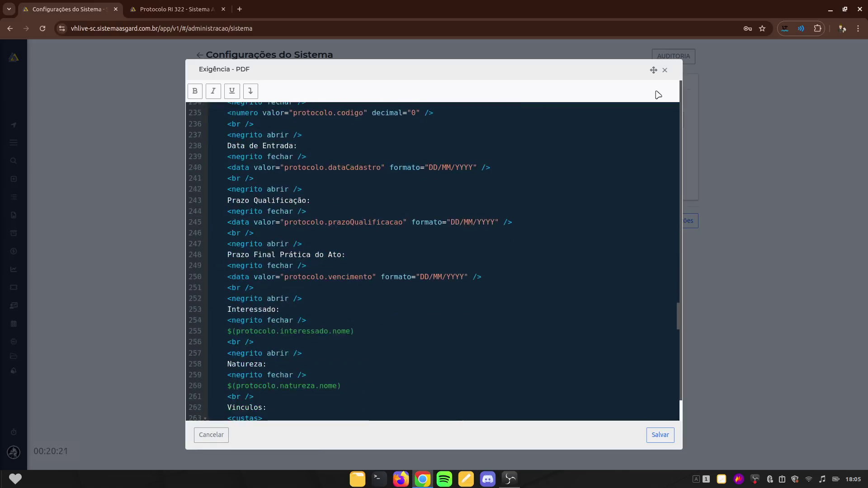
pyautogui.click(665, 70)
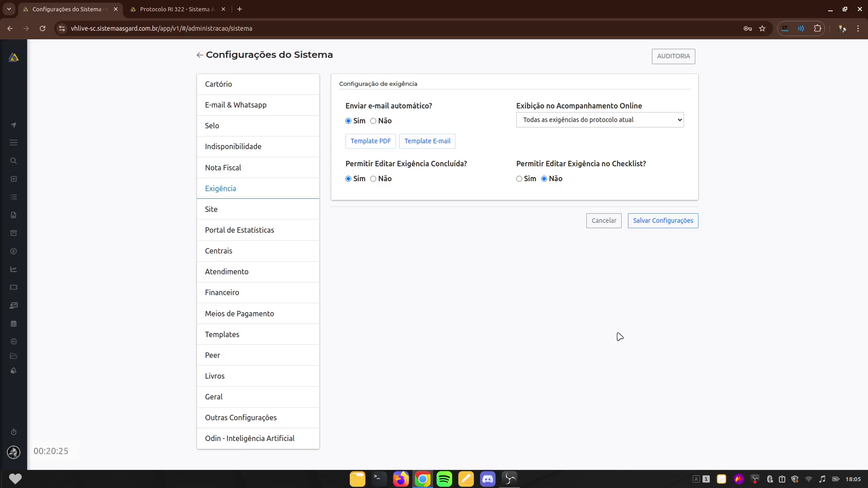
# Review the Exigência e-mail template, close its editor, and save the Exigência settings
pyautogui.click(434, 142)
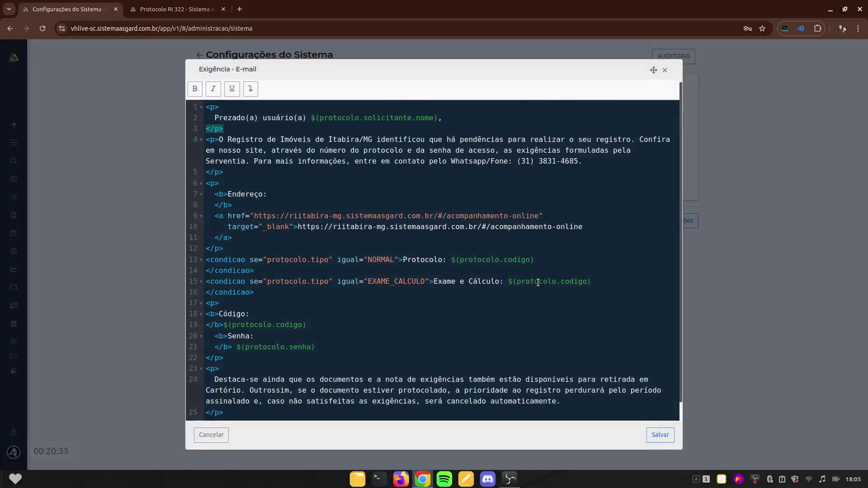
pyautogui.scroll(-1, 503, 360)
pyautogui.scroll(1, 350, 173)
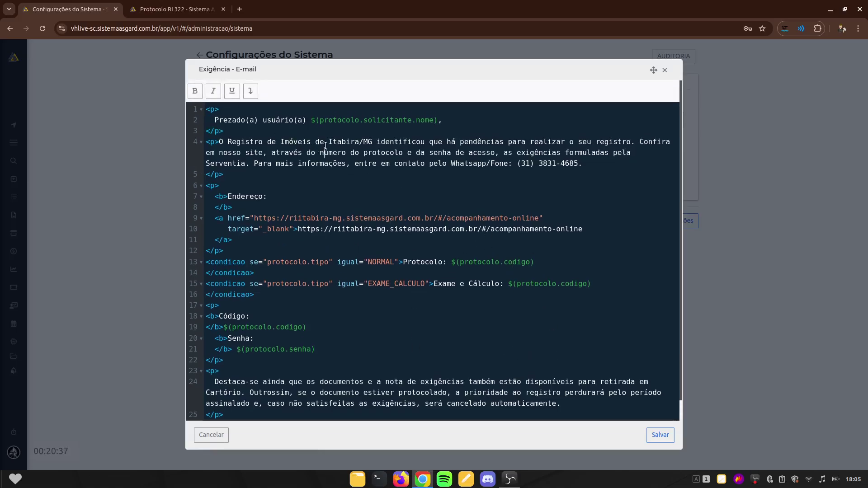
pyautogui.click(665, 70)
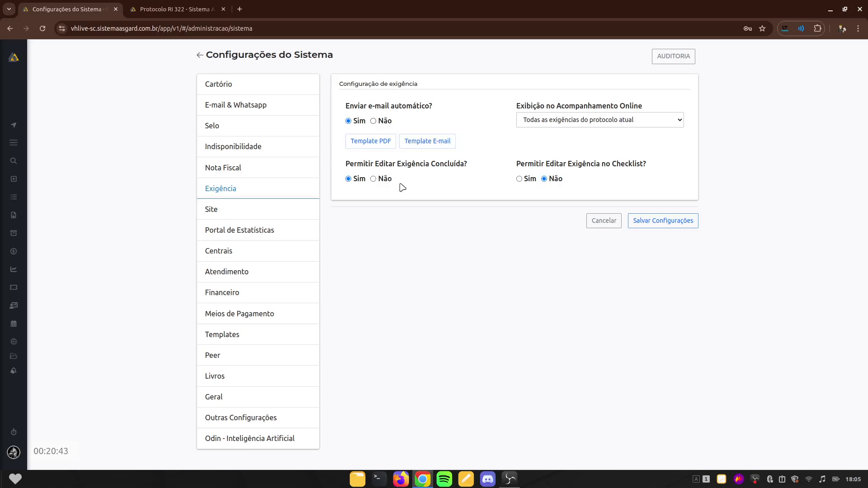
pyautogui.click(663, 222)
# Open the Site settings, view the Cabeçalho do Site de Acompanhamento code, and highlight the Tag dos Anexos value
pyautogui.click(244, 214)
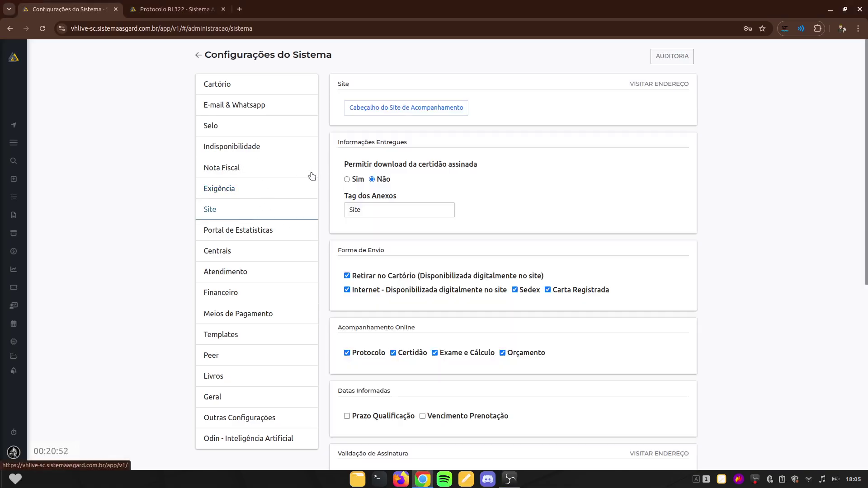
pyautogui.click(420, 117)
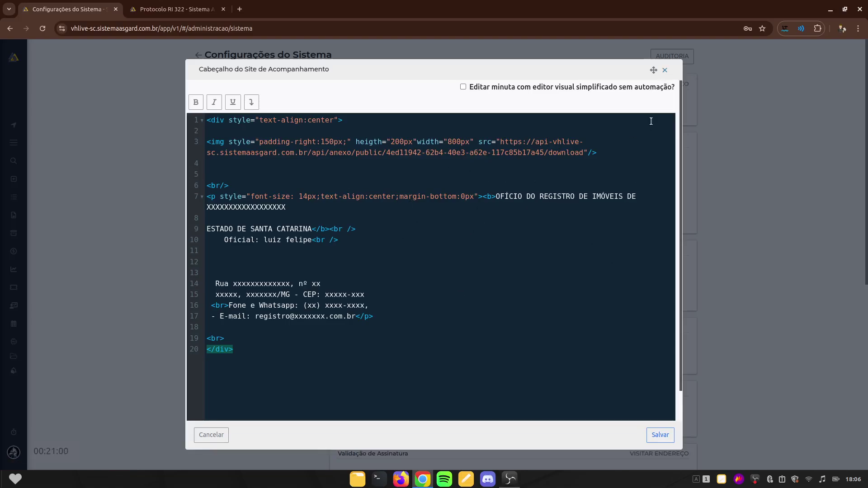
pyautogui.click(665, 71)
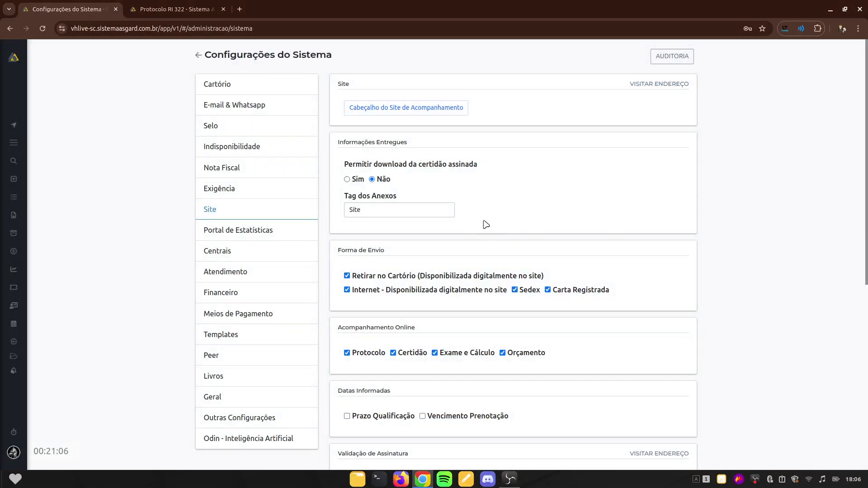
pyautogui.scroll(-2, 487, 225)
pyautogui.scroll(2, 453, 225)
pyautogui.moveTo(365, 209); pyautogui.dragTo(345, 209)
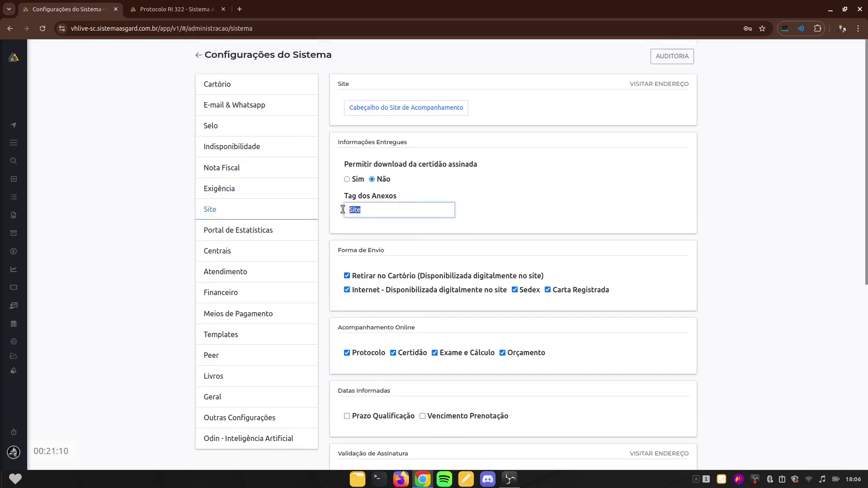
pyautogui.click(569, 214)
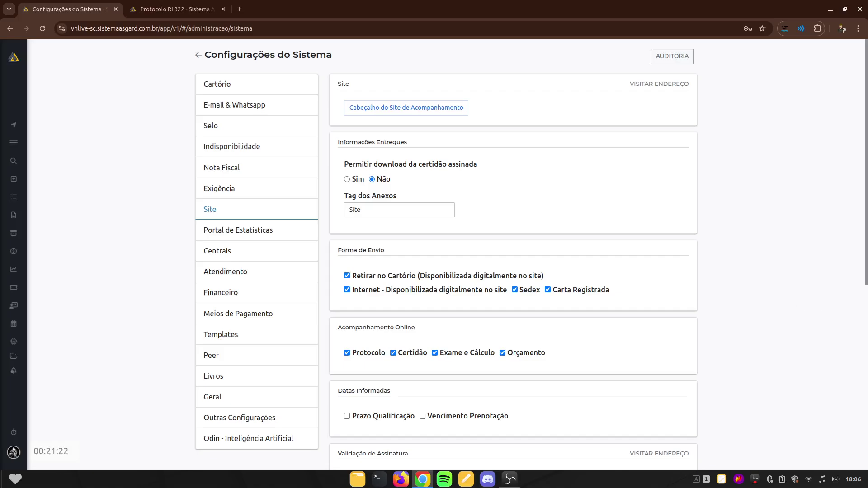
# Examine the remaining Site settings: Forma de Envio, Acompanhamento Online, Datas Informadas, Validação de Assinatura and E-certidão
pyautogui.scroll(-2, 452, 338)
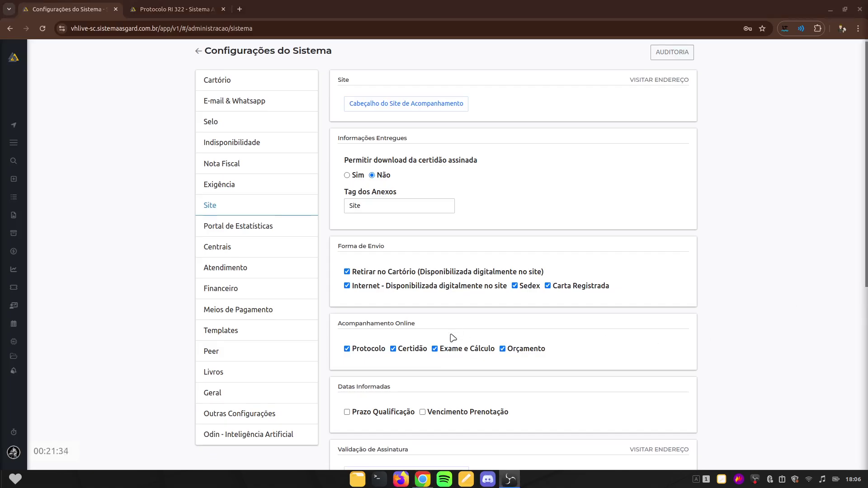
pyautogui.moveTo(344, 279); pyautogui.dragTo(426, 274)
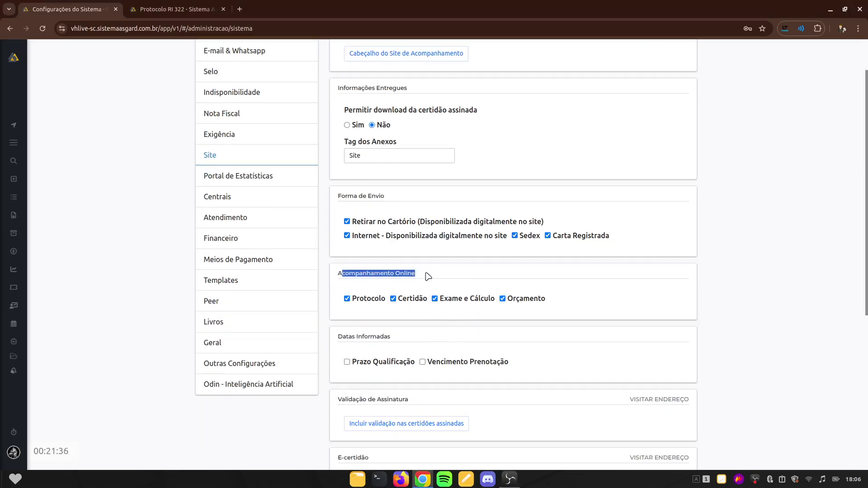
pyautogui.click(443, 274)
pyautogui.scroll(-4, 441, 278)
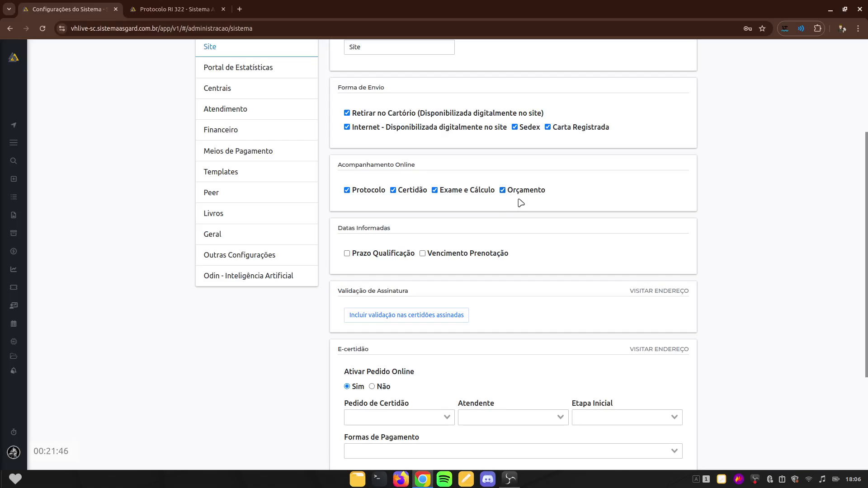
pyautogui.scroll(-5, 524, 204)
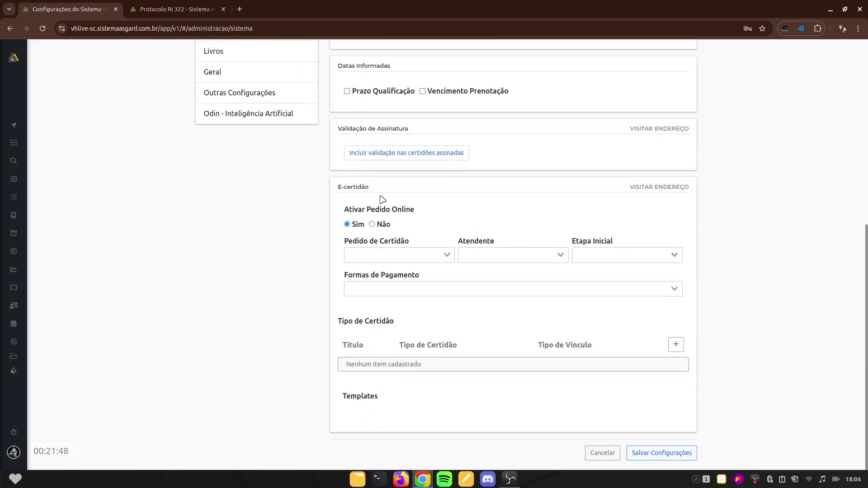
pyautogui.scroll(2, 483, 326)
pyautogui.scroll(4, 482, 325)
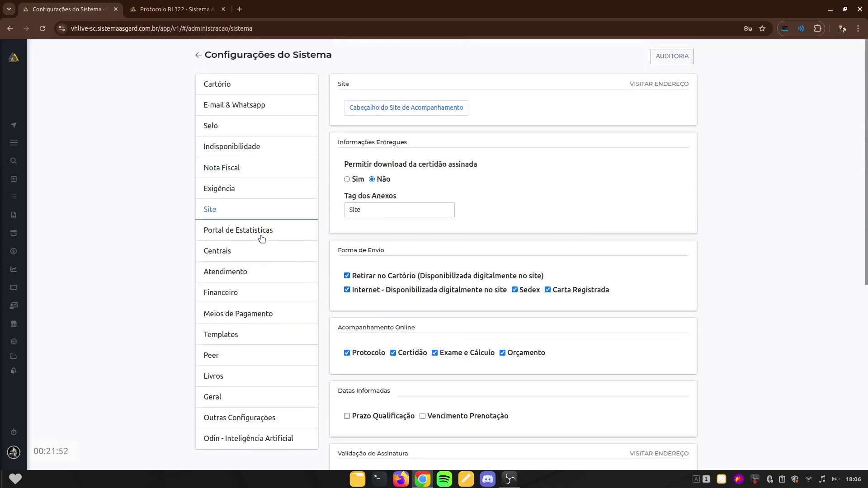
# View the Chave de integração field in the Portal de Estatísticas settings and open the Centrais settings
pyautogui.click(255, 233)
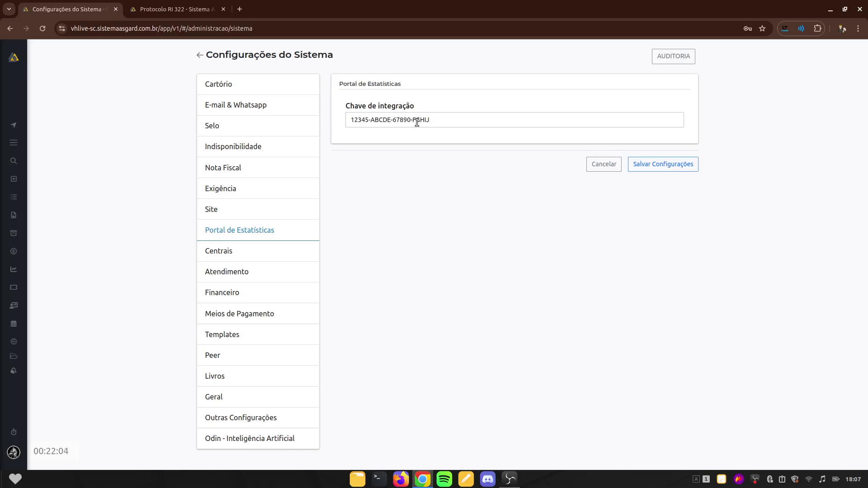
pyautogui.click(245, 258)
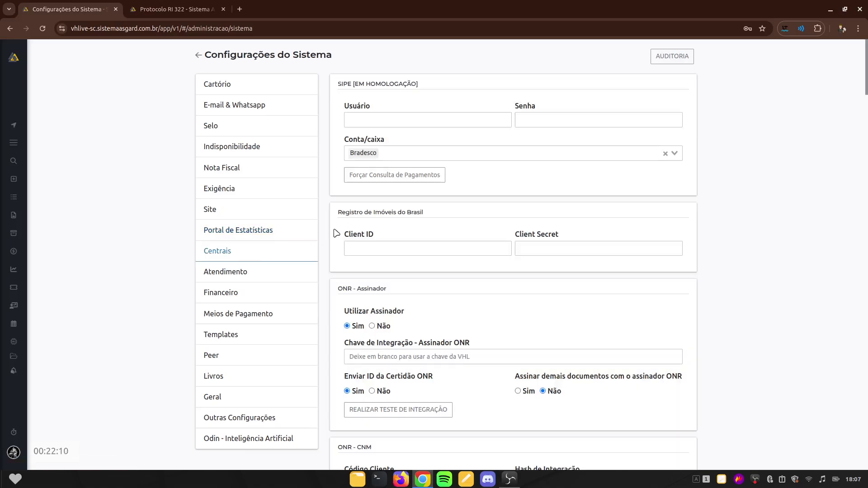
# Examine the first Centrais settings: SIPE, Registro de Imóveis do Brasil, ONR - Assinador, ONR - CNM and ONR - Autenticação
pyautogui.scroll(-5, 336, 233)
pyautogui.scroll(-2, 336, 233)
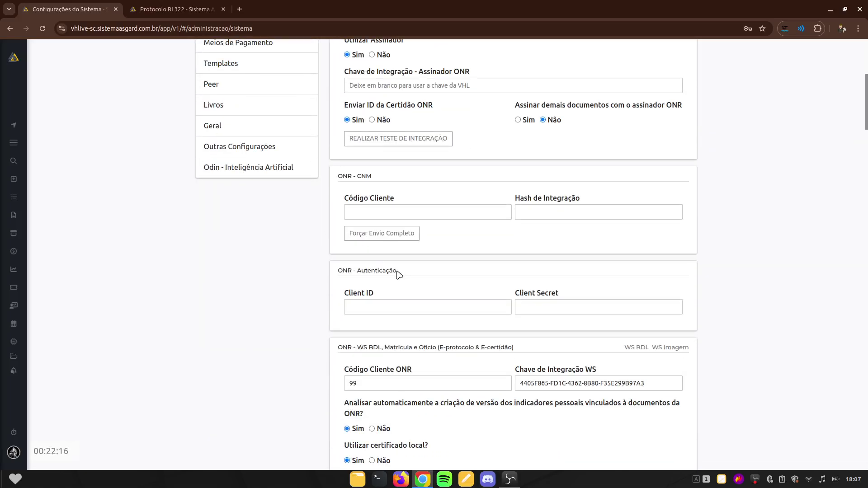
pyautogui.scroll(4, 298, 272)
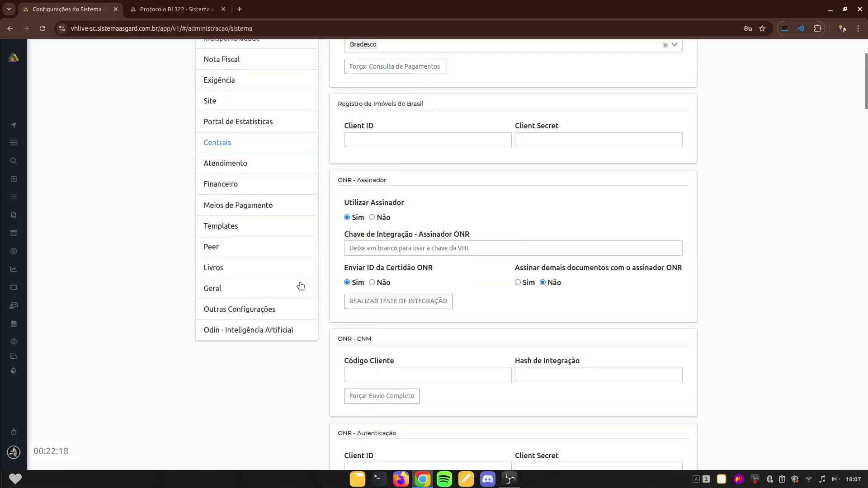
pyautogui.scroll(1, 300, 285)
pyautogui.scroll(-4, 308, 286)
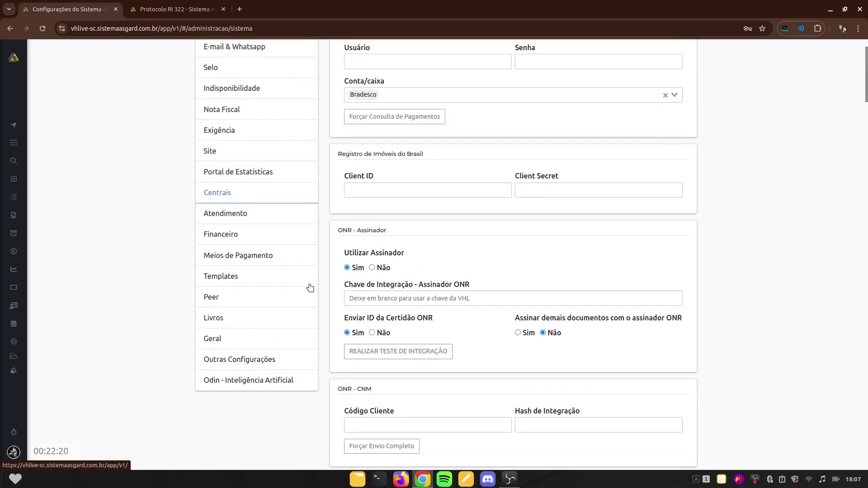
pyautogui.scroll(-1, 339, 271)
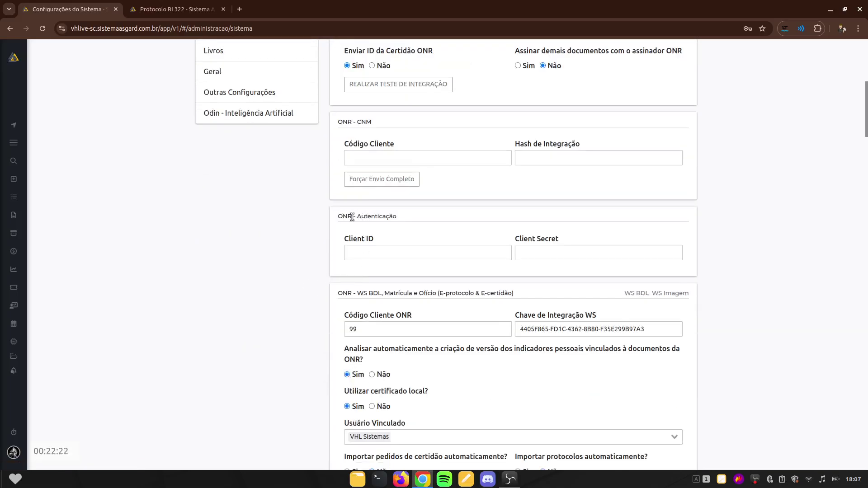
pyautogui.moveTo(355, 217); pyautogui.dragTo(403, 222)
pyautogui.click(405, 222)
pyautogui.scroll(5, 371, 248)
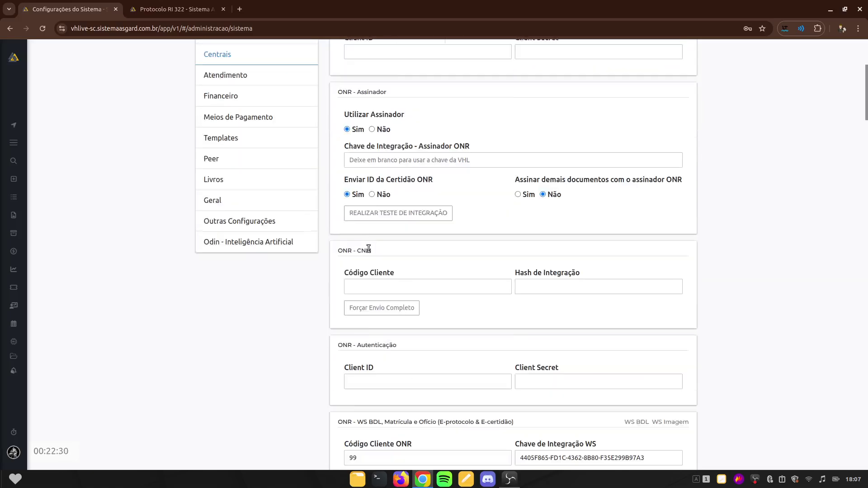
pyautogui.scroll(-5, 373, 180)
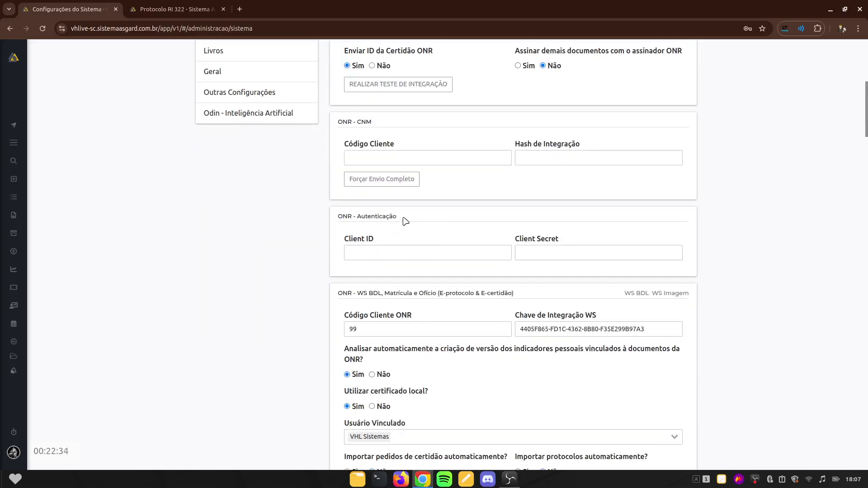
pyautogui.scroll(7, 319, 231)
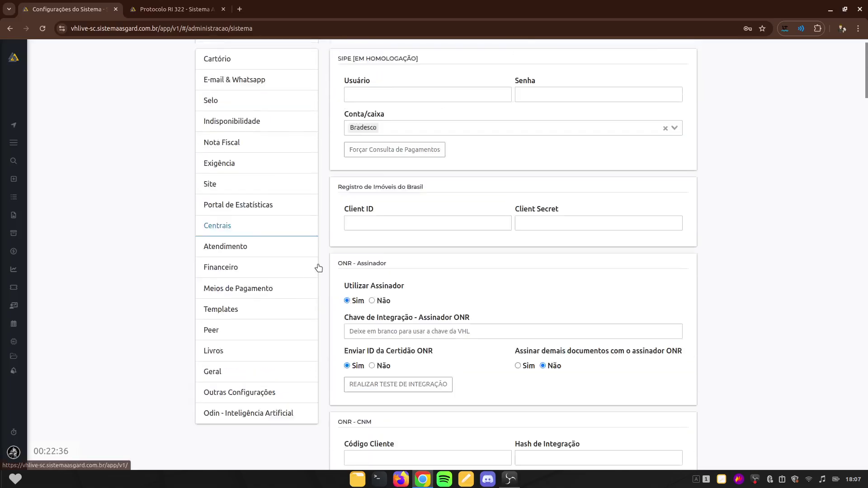
# Examine the Centrais settings for ONR - WS BDL, the E-protocolo stages and document types, and the E-certidão stages
pyautogui.scroll(-9, 319, 267)
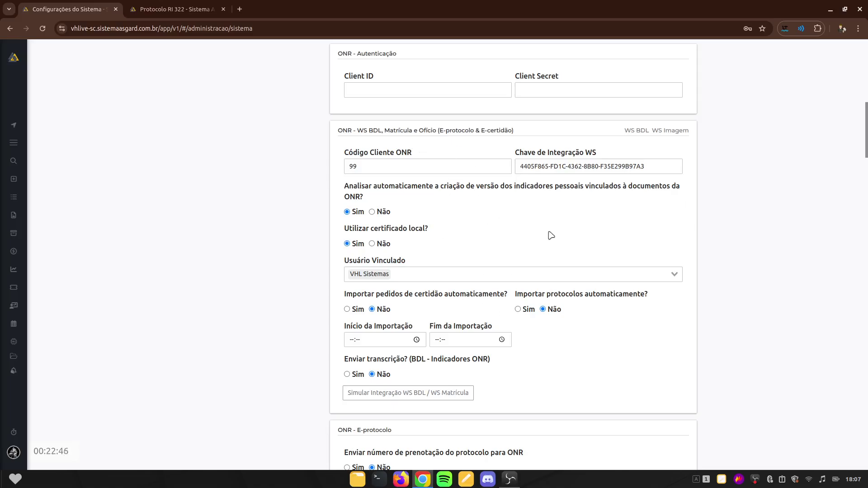
pyautogui.scroll(-6, 679, 281)
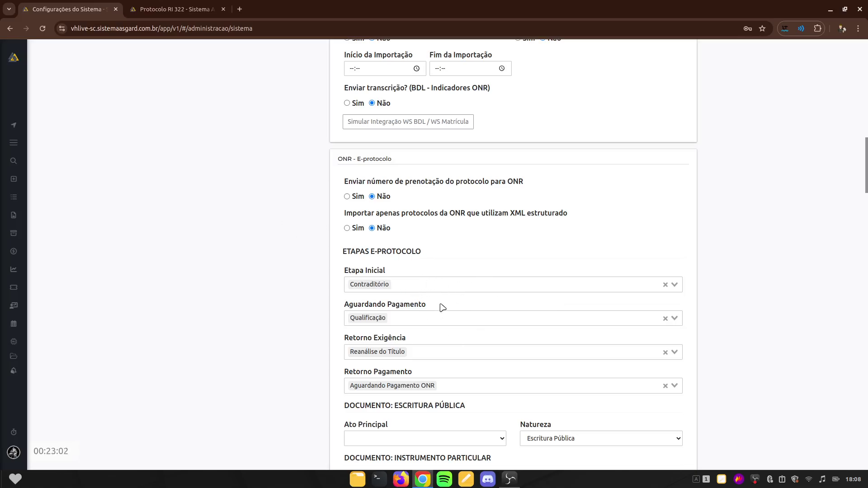
pyautogui.scroll(-2, 629, 340)
pyautogui.scroll(-1, 588, 335)
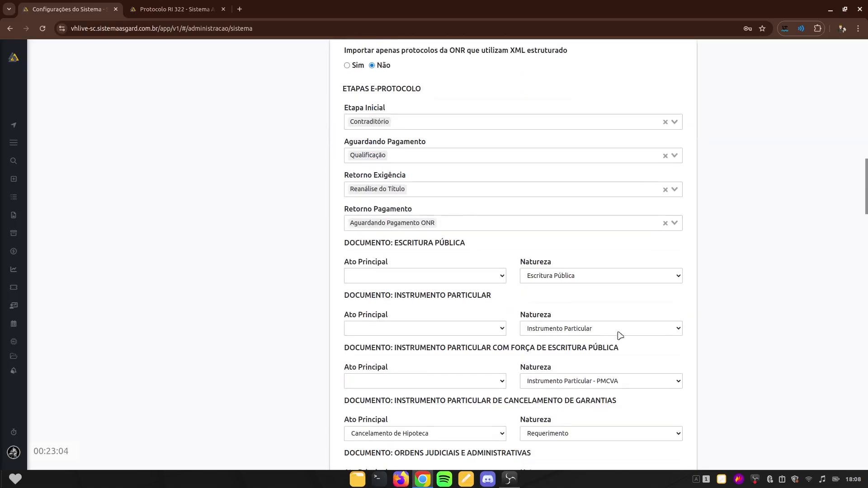
pyautogui.scroll(-1, 752, 312)
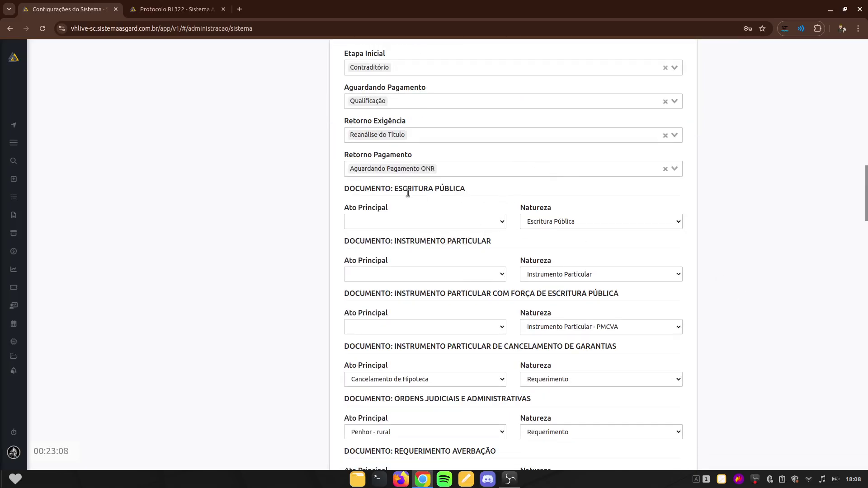
pyautogui.scroll(-9, 734, 273)
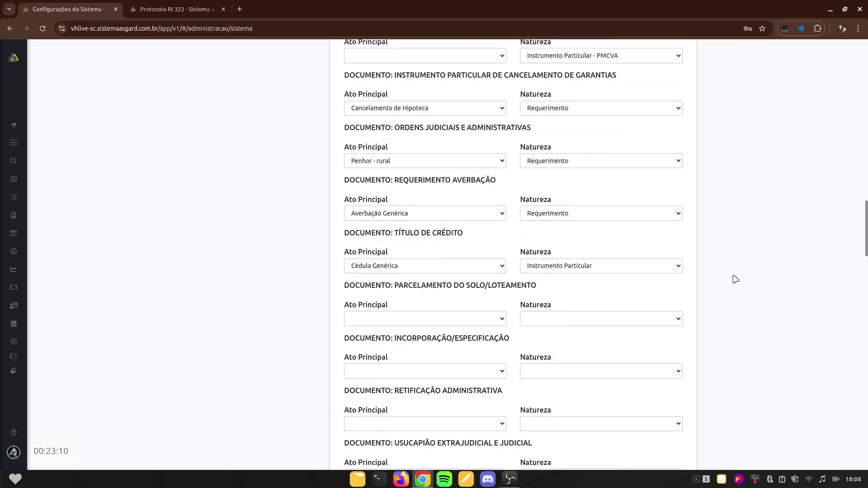
pyautogui.scroll(-1, 733, 290)
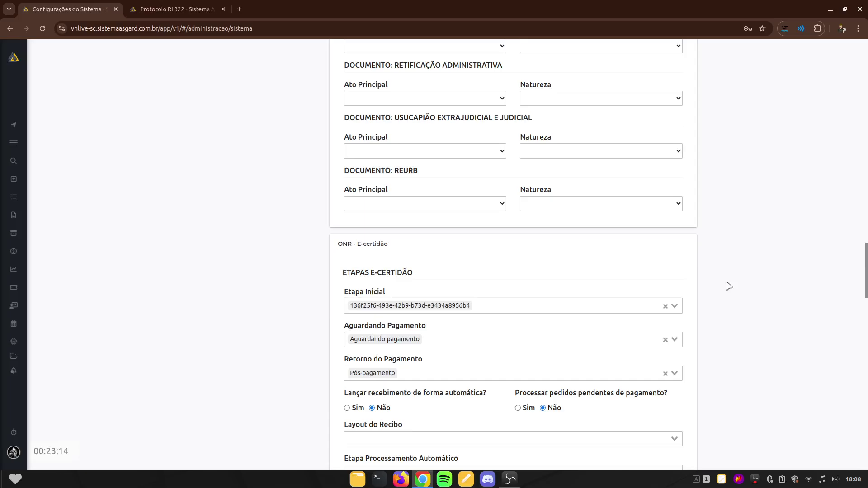
pyautogui.scroll(20, 729, 286)
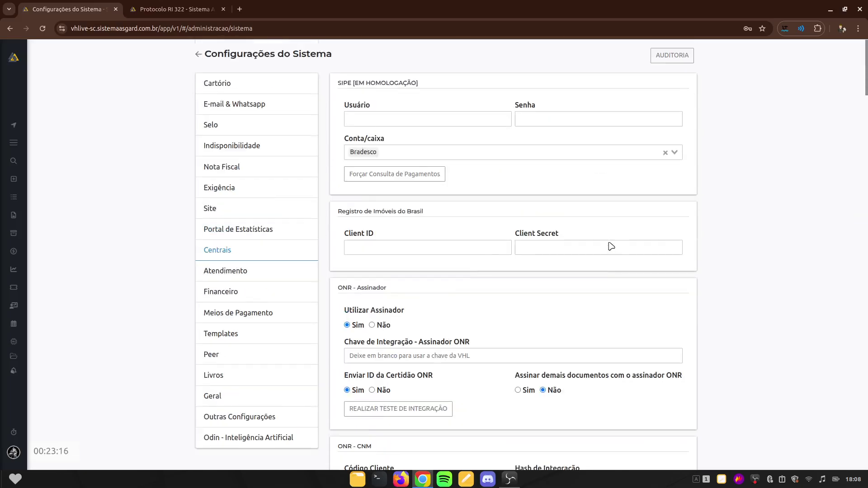
# Open the Atendimento settings and review them from Cadastros through Solicitação de Senha and Painel de Atendimento
pyautogui.click(245, 275)
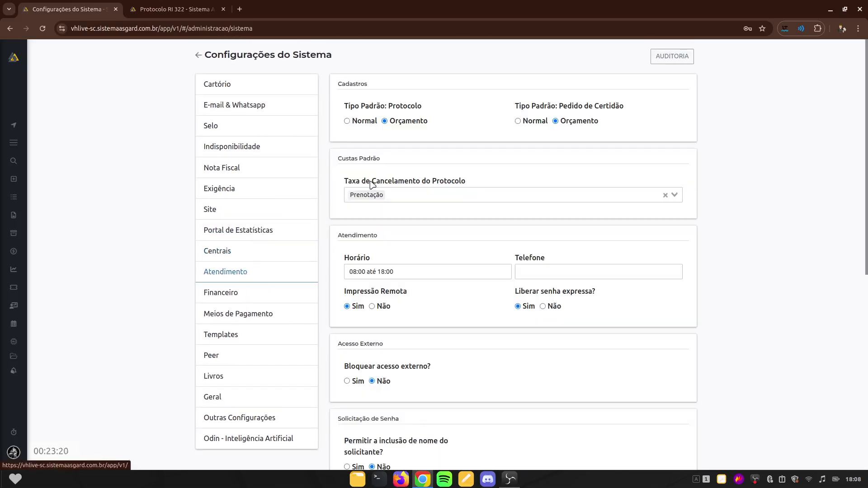
pyautogui.scroll(-6, 339, 157)
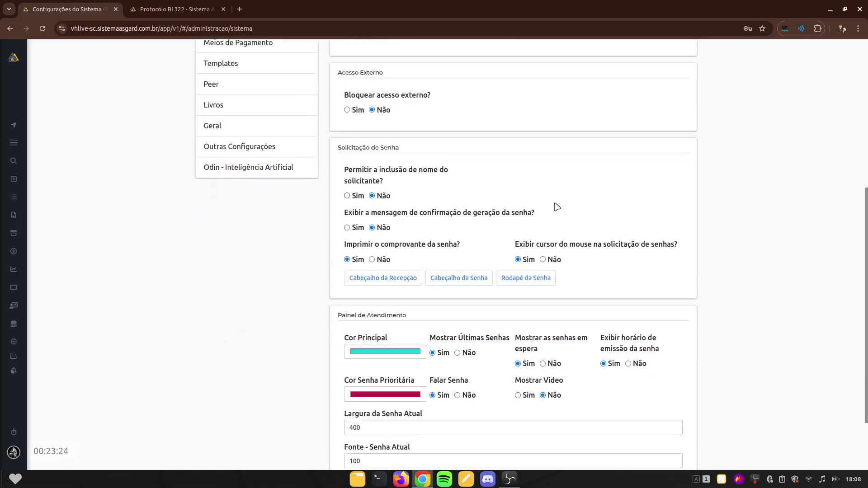
pyautogui.scroll(-2, 610, 231)
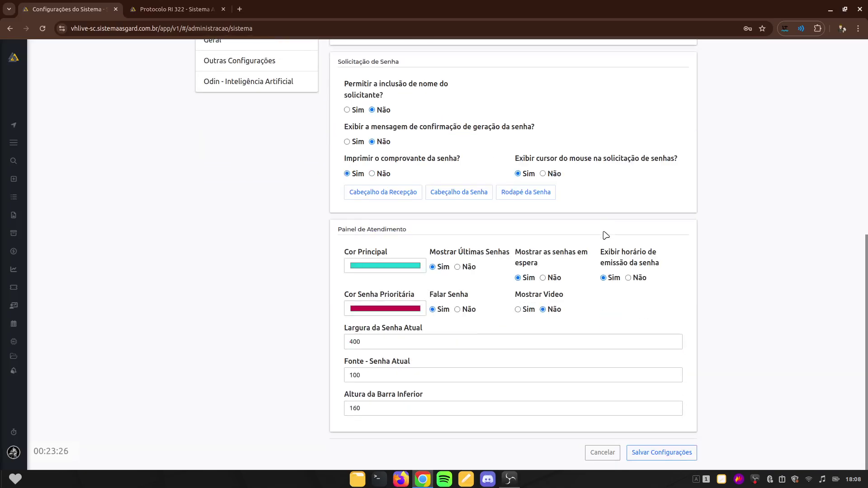
pyautogui.scroll(6, 608, 242)
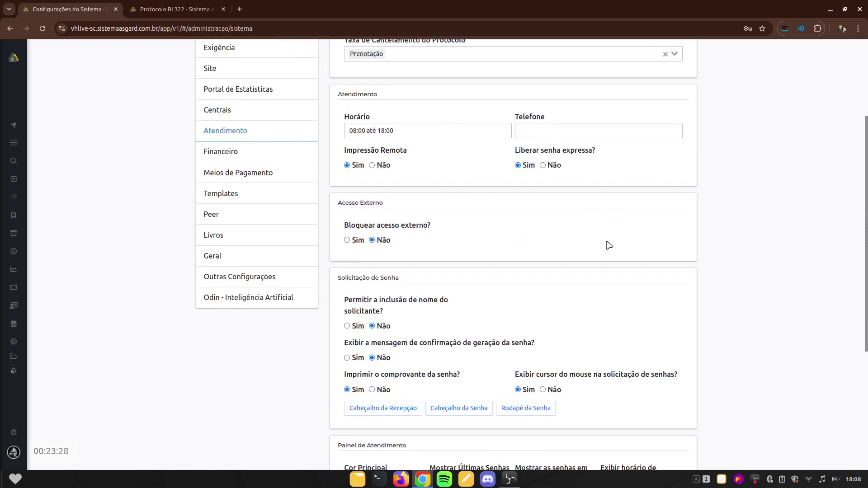
pyautogui.scroll(-6, 606, 244)
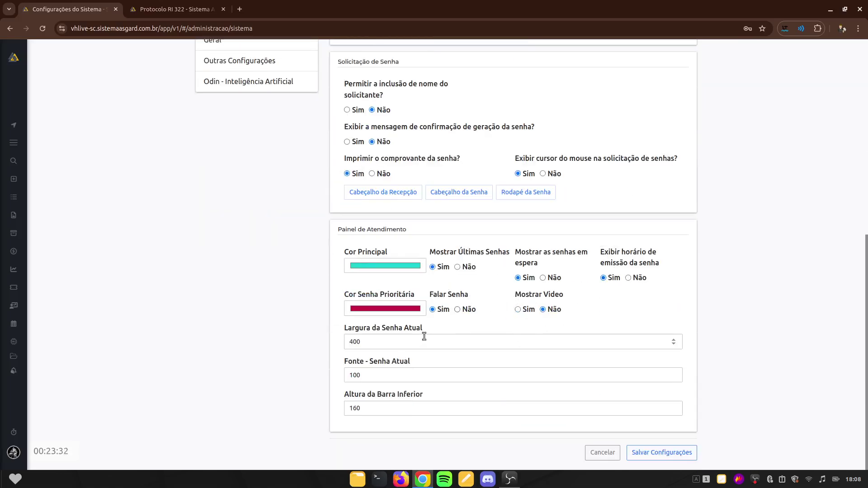
# Open the Financeiro settings and review the payment methods from Cartão de Débito through Cheque, Centrais Estaduais and Configuração Boleto
pyautogui.scroll(6, 292, 242)
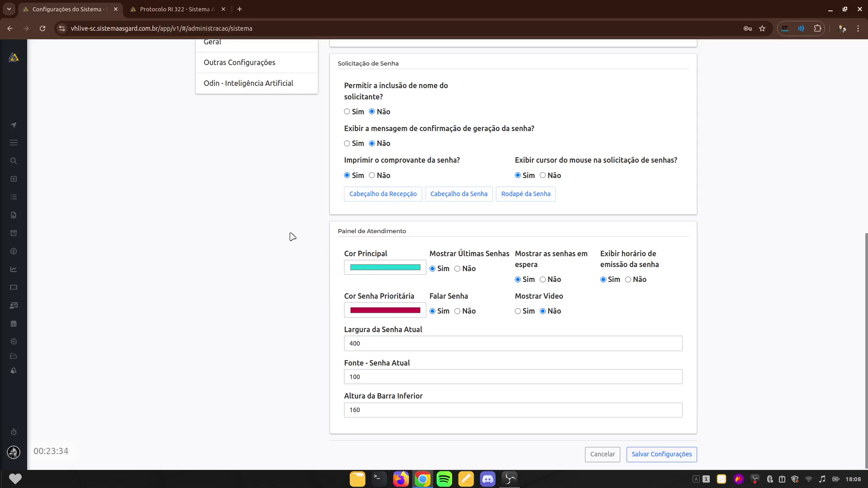
pyautogui.click(233, 210)
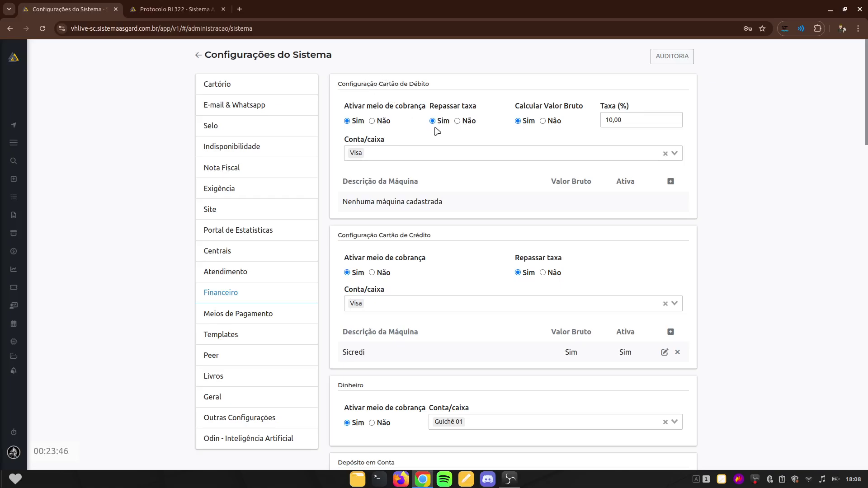
pyautogui.scroll(-6, 410, 155)
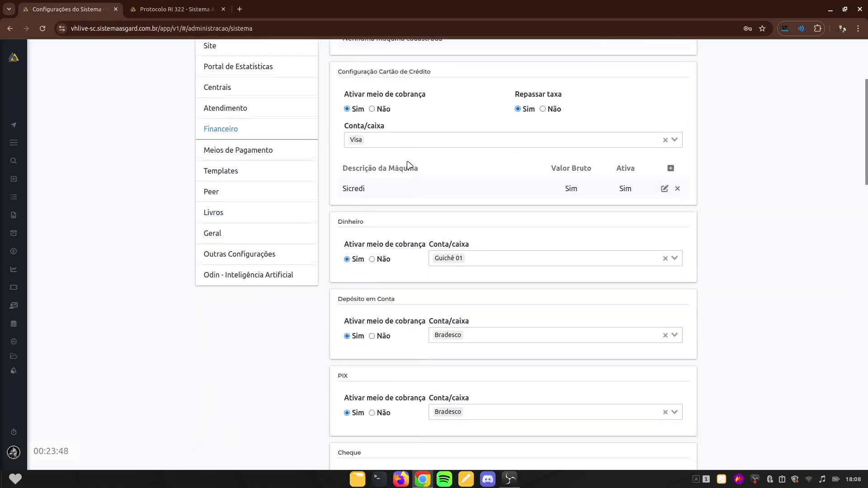
pyautogui.scroll(1, 434, 262)
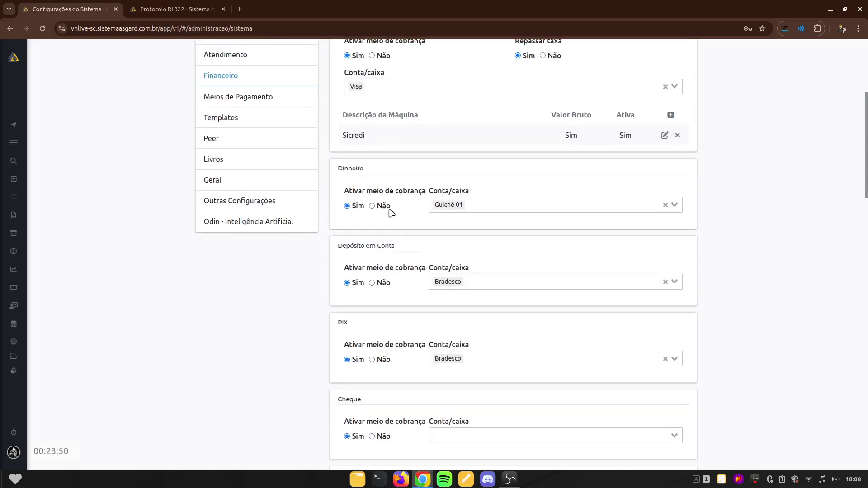
pyautogui.scroll(-3, 386, 213)
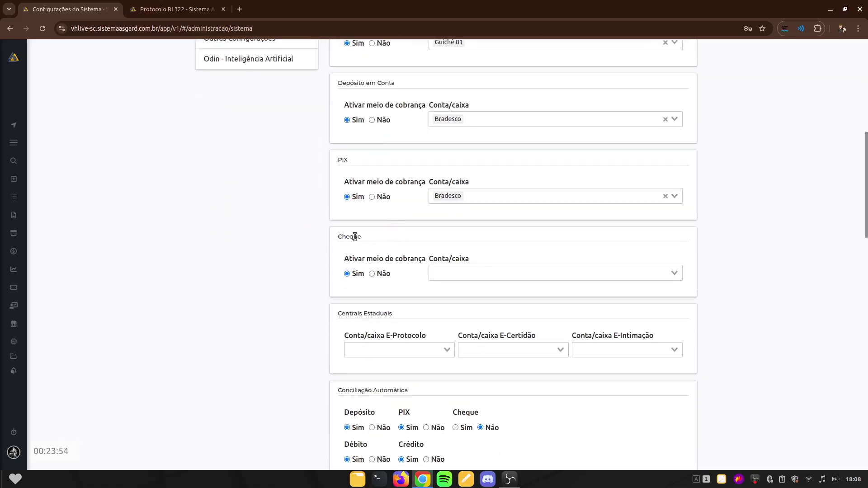
pyautogui.scroll(-4, 371, 246)
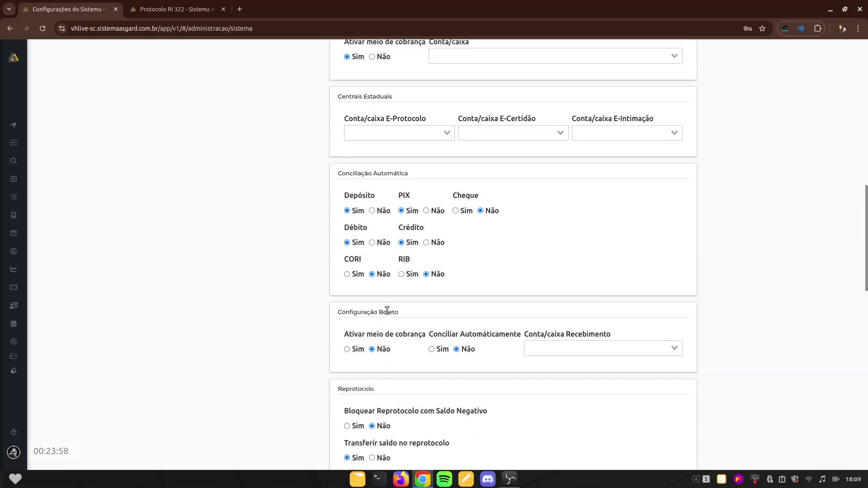
# Highlight the Conciliação Automática heading in the Financeiro settings
pyautogui.scroll(1, 387, 310)
pyautogui.moveTo(350, 227); pyautogui.dragTo(418, 231)
pyautogui.click(425, 231)
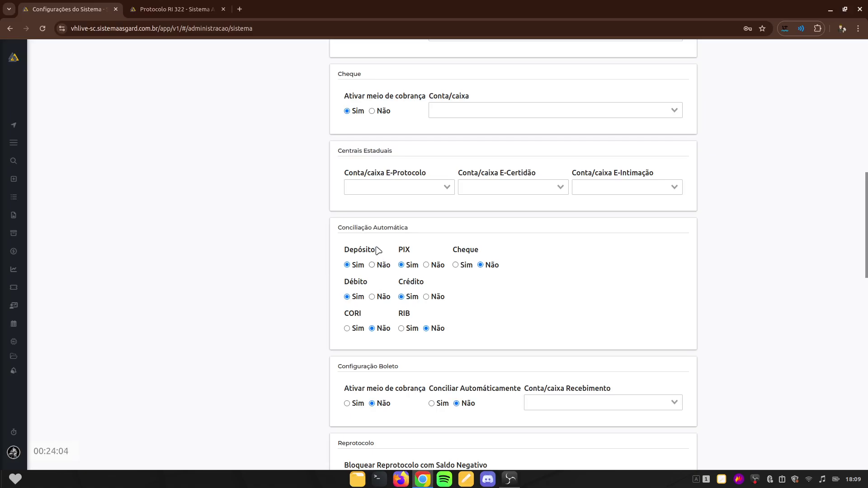
# In Protocolo RI 322, close the Cadastrar Nova Inconformidade form and register a Dinheiro payment entry of 199,42 dated 10/03/2025
pyautogui.click(172, 9)
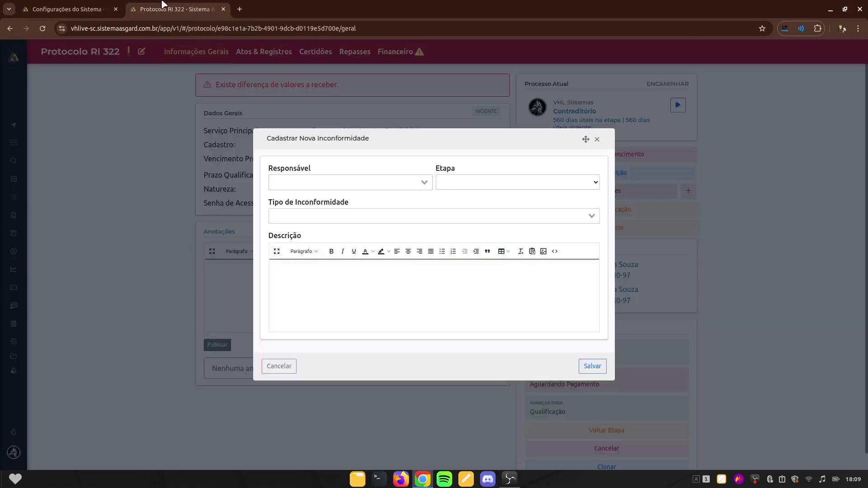
pyautogui.click(597, 140)
pyautogui.click(409, 53)
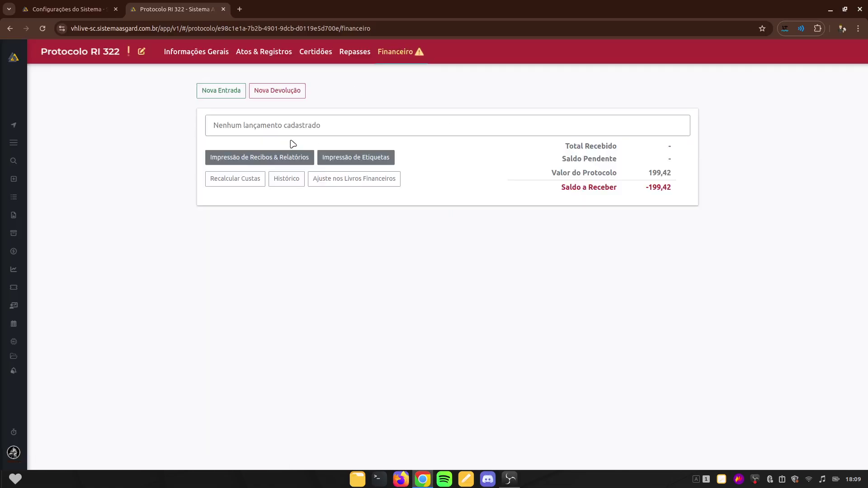
pyautogui.click(233, 94)
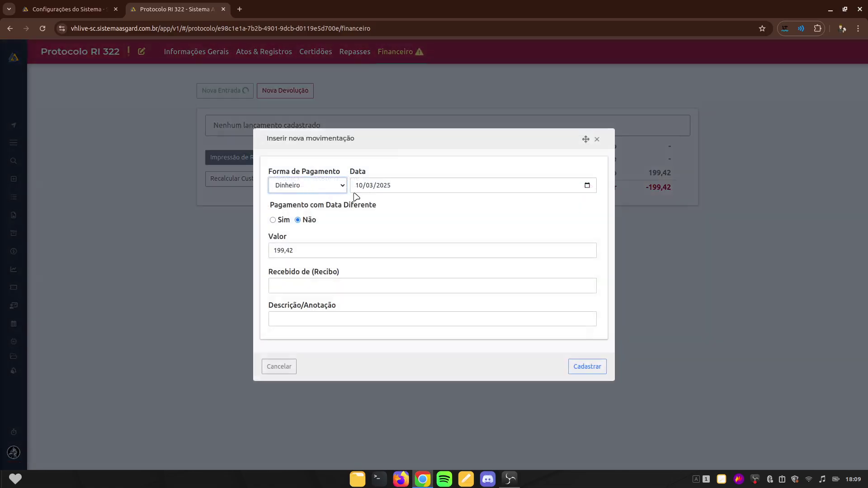
pyautogui.click(587, 366)
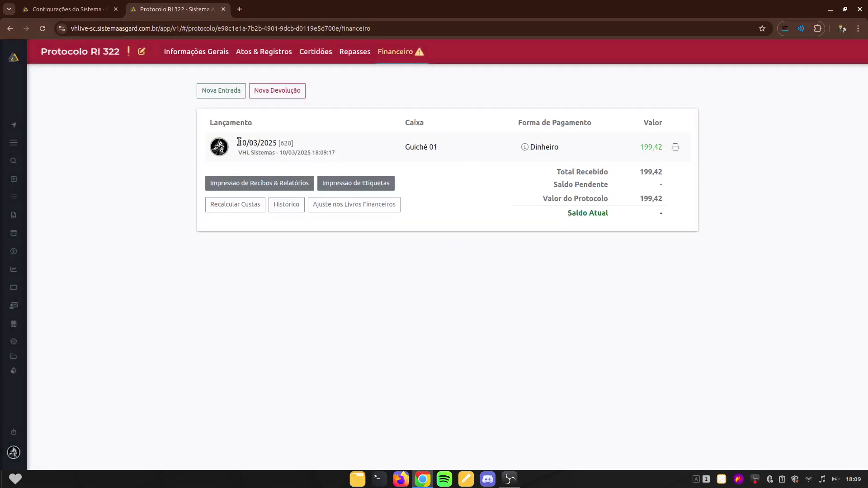
# Highlight the payment entry's date, Caixa and Valor in the protocol's financial list
pyautogui.moveTo(239, 142); pyautogui.dragTo(487, 149)
pyautogui.click(542, 146)
pyautogui.moveTo(642, 148); pyautogui.dragTo(668, 151)
pyautogui.click(651, 147)
# Check the Conciliação Automática options in the Financeiro settings again and return to the financial page of Protocolo RI 322
pyautogui.click(77, 8)
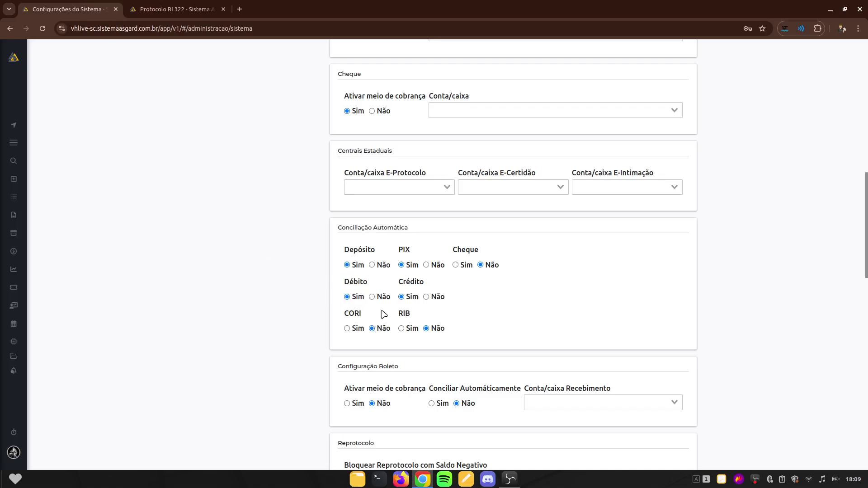
pyautogui.scroll(1, 379, 308)
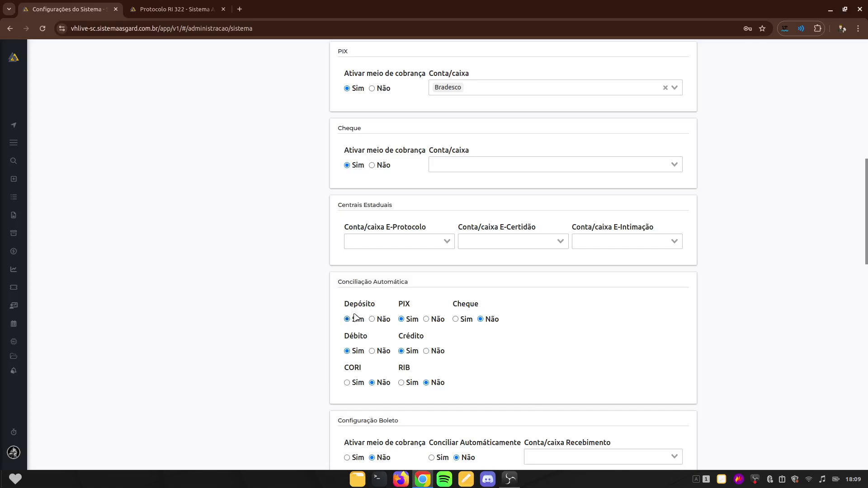
pyautogui.scroll(1, 355, 325)
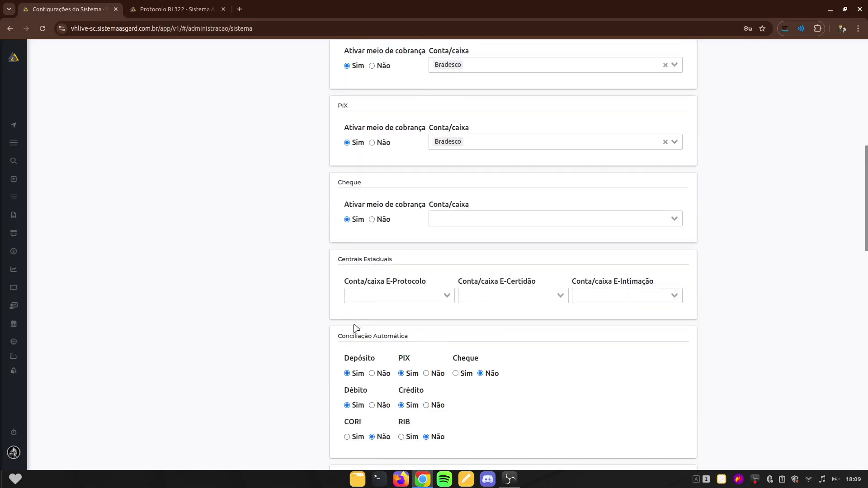
pyautogui.scroll(-1, 356, 348)
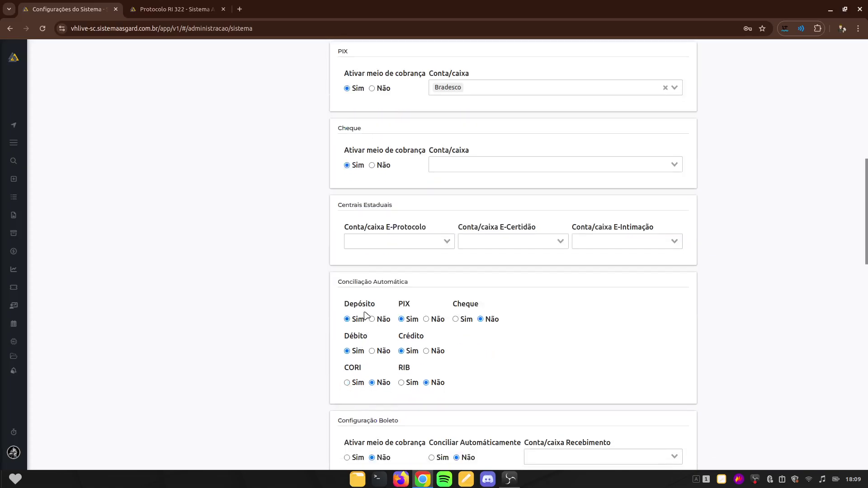
pyautogui.click(175, 8)
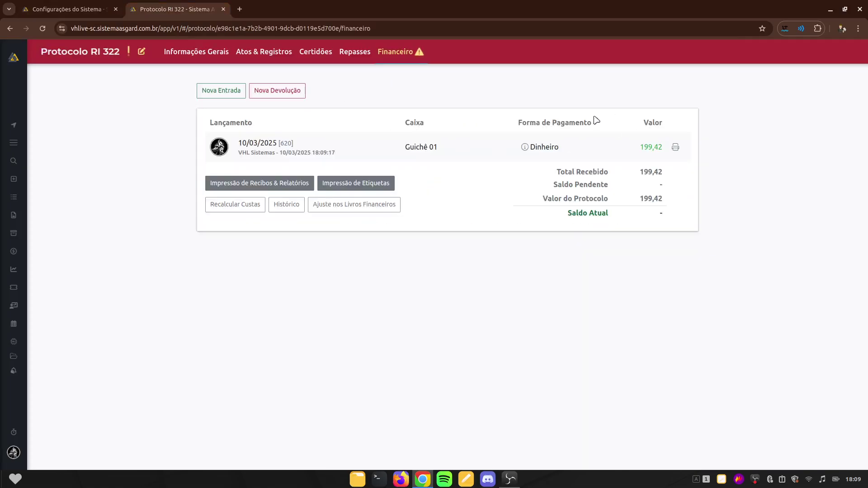
# Highlight the Dinheiro payment entry in Protocolo RI 322's financial list, then open and close an empty new-entry form
pyautogui.moveTo(663, 150); pyautogui.dragTo(384, 142)
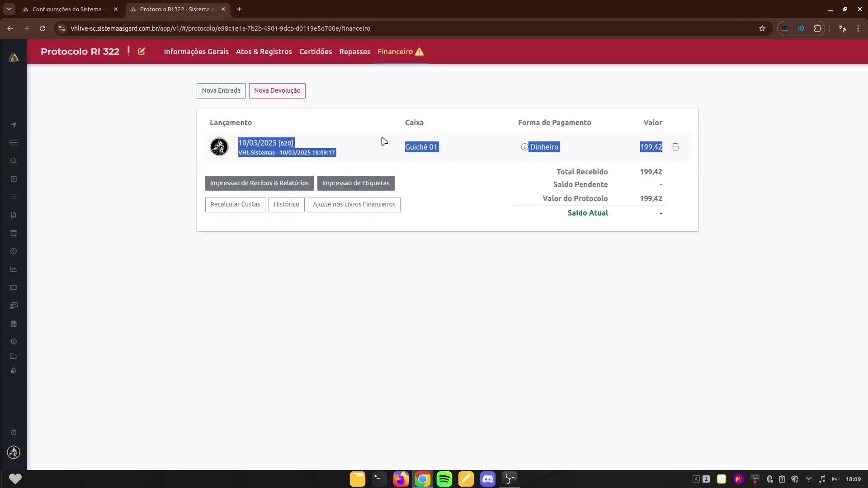
pyautogui.click(451, 161)
pyautogui.hotkey('ctrl', 'pageup')
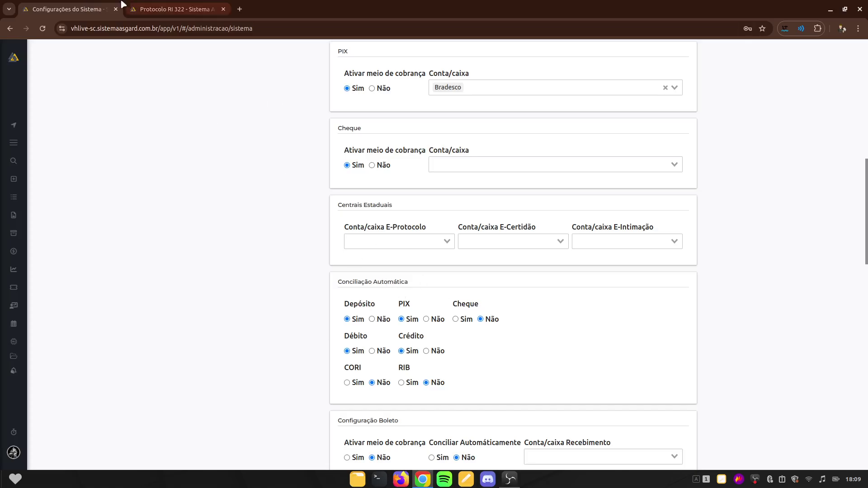
pyautogui.click(176, 9)
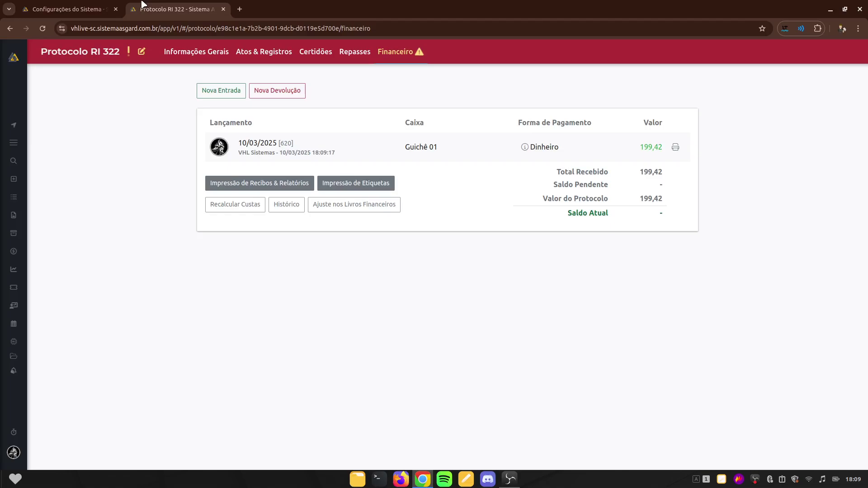
pyautogui.click(227, 91)
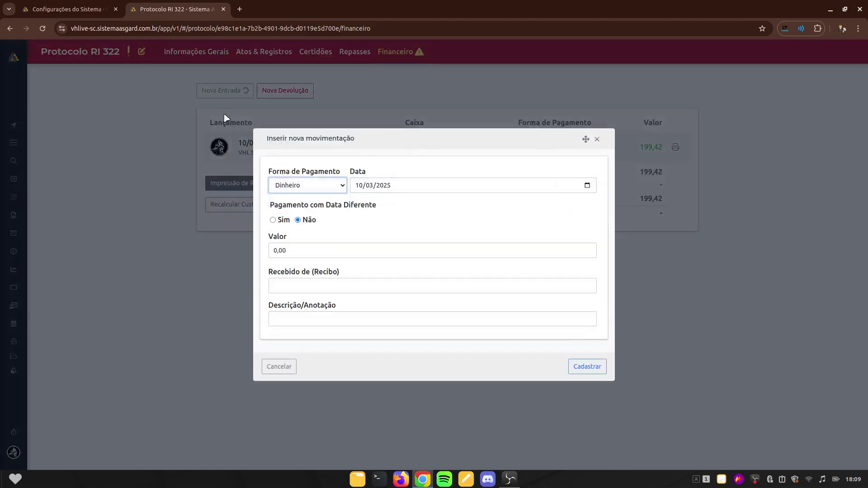
pyautogui.click(597, 140)
# Set automatic reconciliation for PIX to Não in the Financeiro settings and save the configuration
pyautogui.click(76, 4)
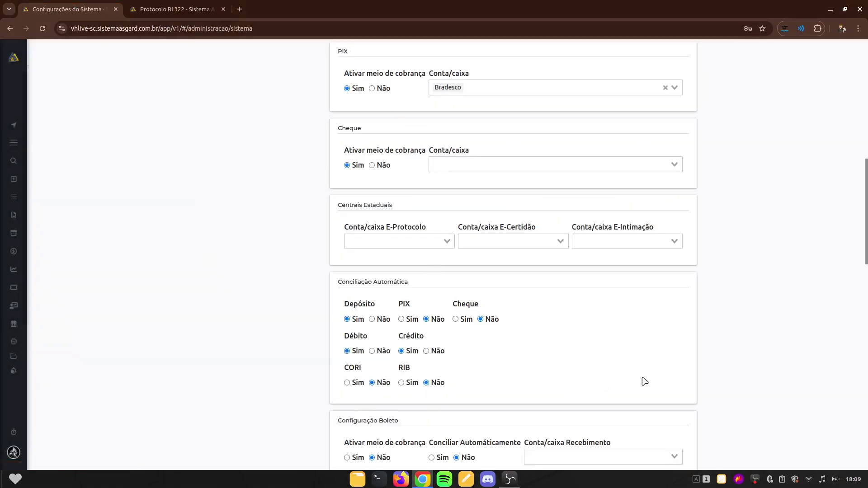
pyautogui.scroll(-20, 646, 382)
pyautogui.click(673, 453)
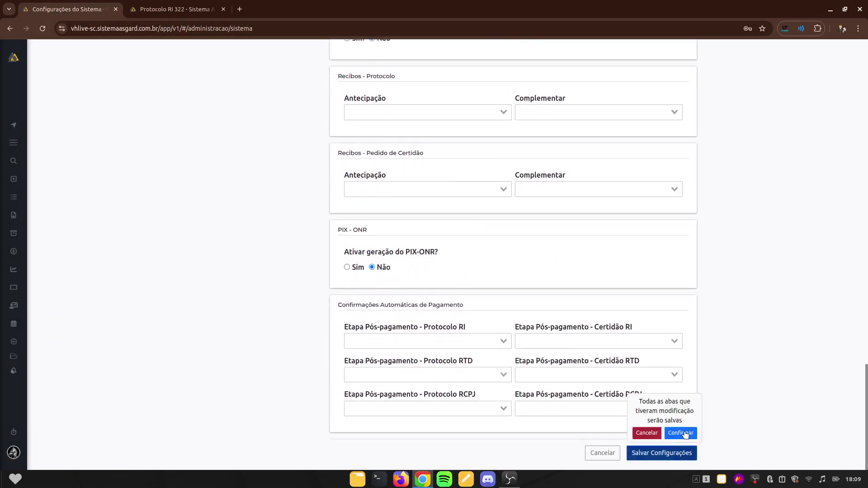
pyautogui.click(678, 430)
pyautogui.scroll(10, 724, 380)
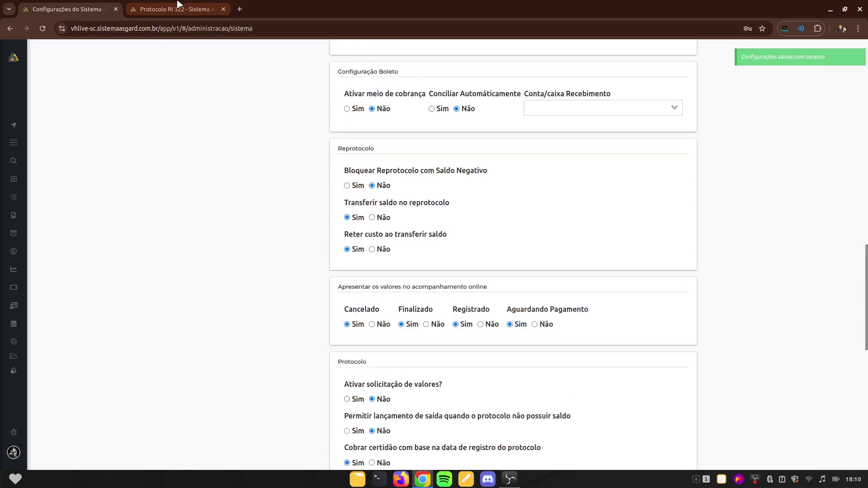
# Register a new PIX payment entry of 12,00 dated 10/03/2025 in Protocolo RI 322, using the internal PIX method
pyautogui.click(176, 9)
pyautogui.click(222, 90)
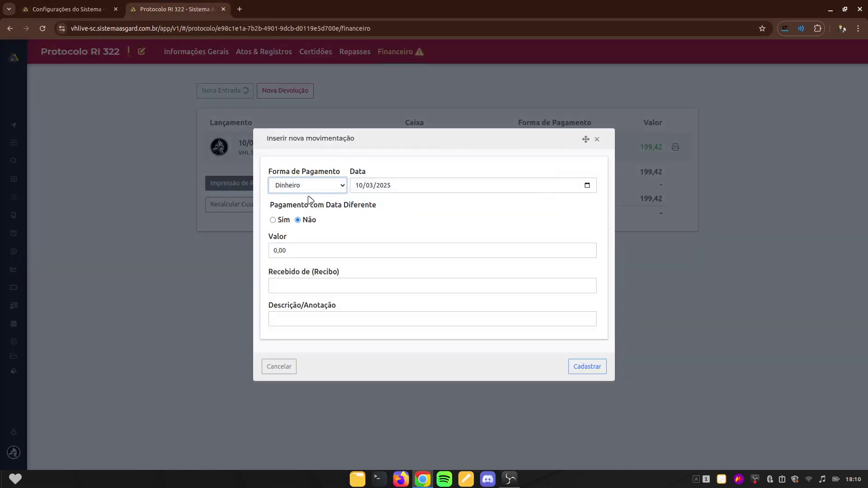
pyautogui.click(323, 192)
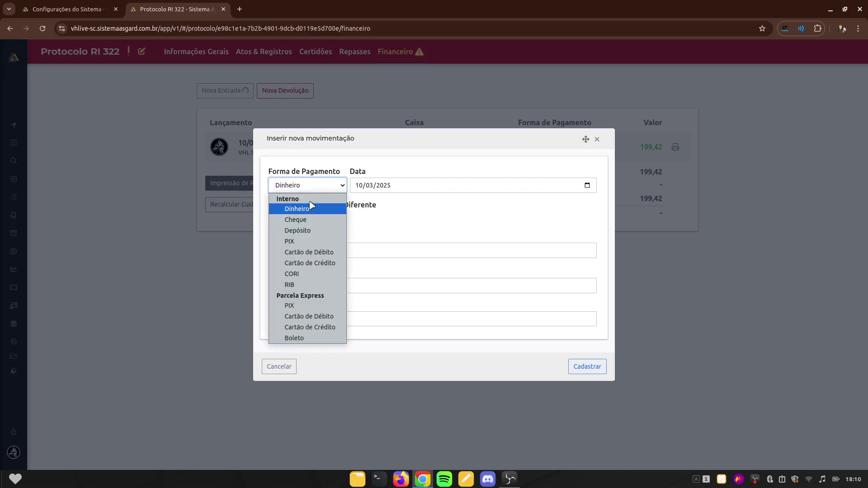
pyautogui.click(315, 243)
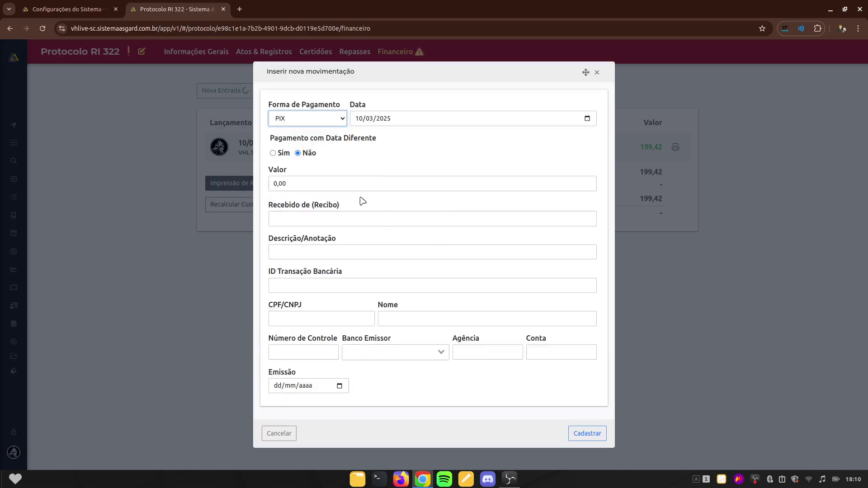
pyautogui.click(329, 184)
pyautogui.write('12')
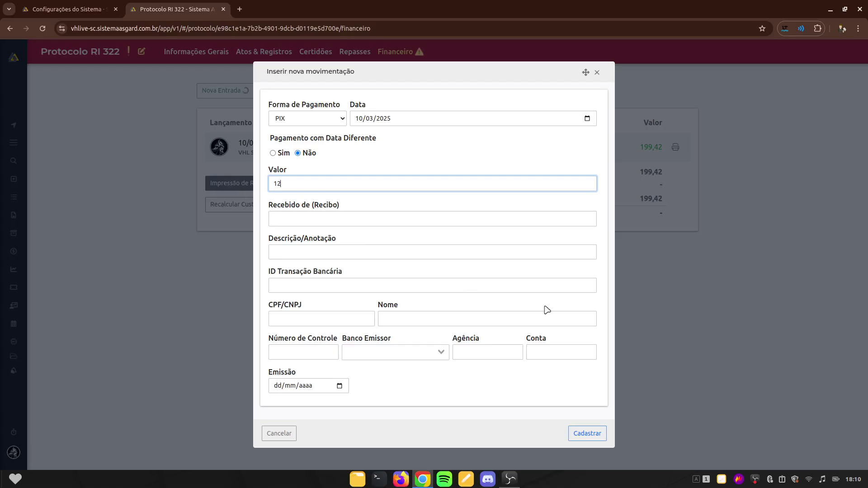
pyautogui.click(584, 435)
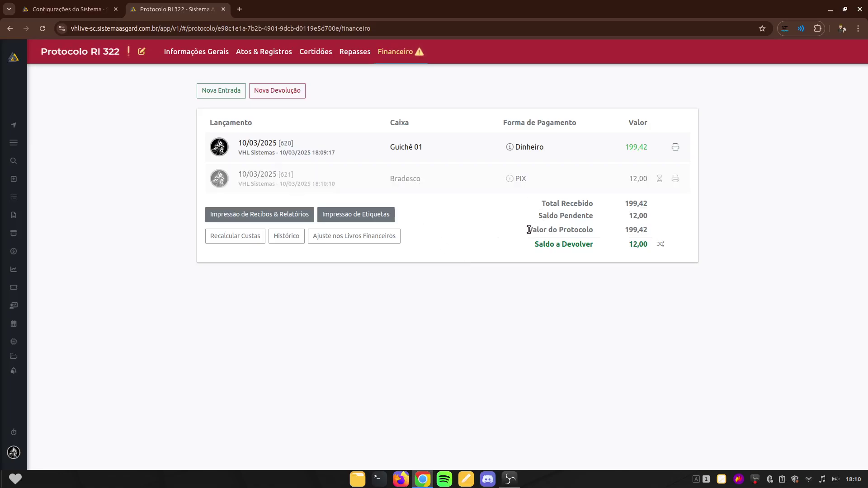
# Check the PIX entry's receipt details in the protocol's financial list and close them without reconciling
pyautogui.moveTo(660, 183)
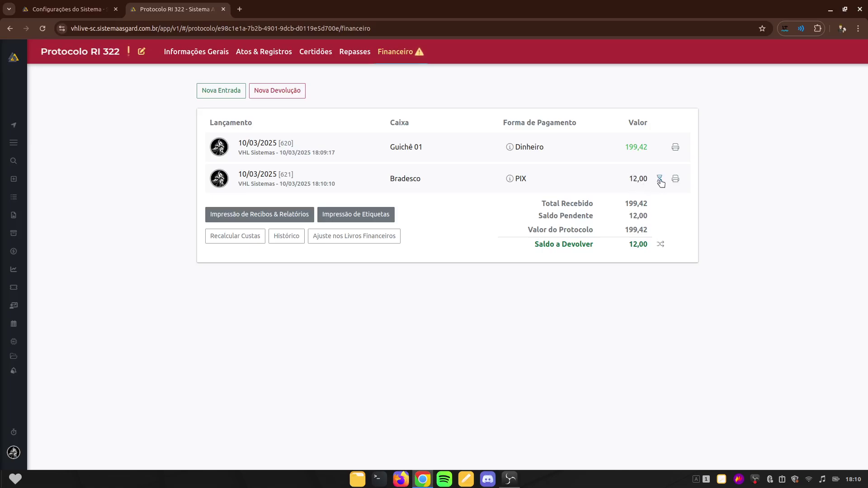
pyautogui.click(511, 180)
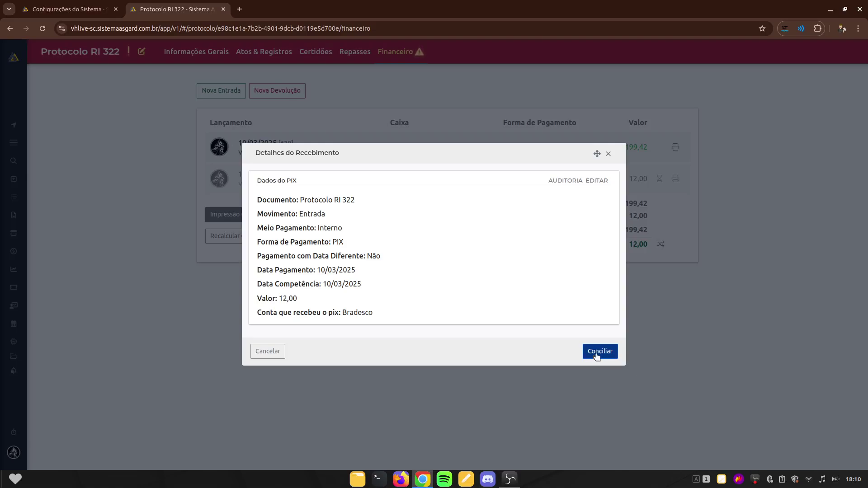
pyautogui.click(608, 154)
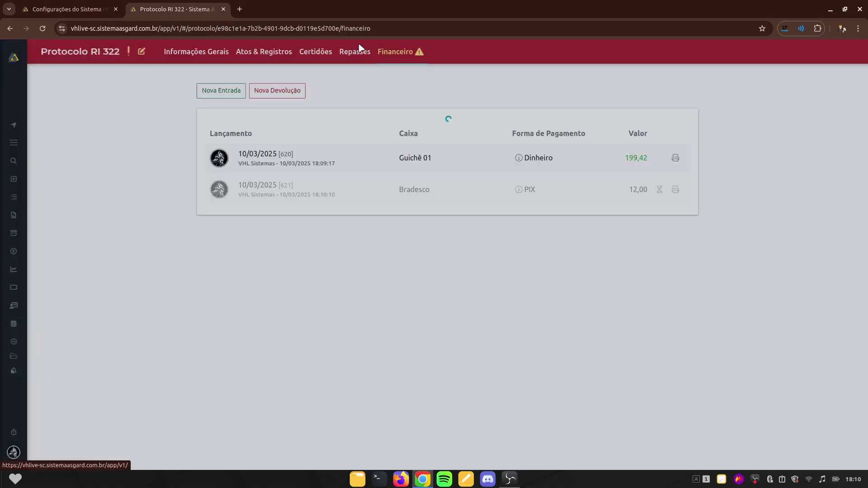
# Look over the Financeiro settings again, from Conciliação Automática through Confirmações Automáticas de Pagamento
pyautogui.click(45, 5)
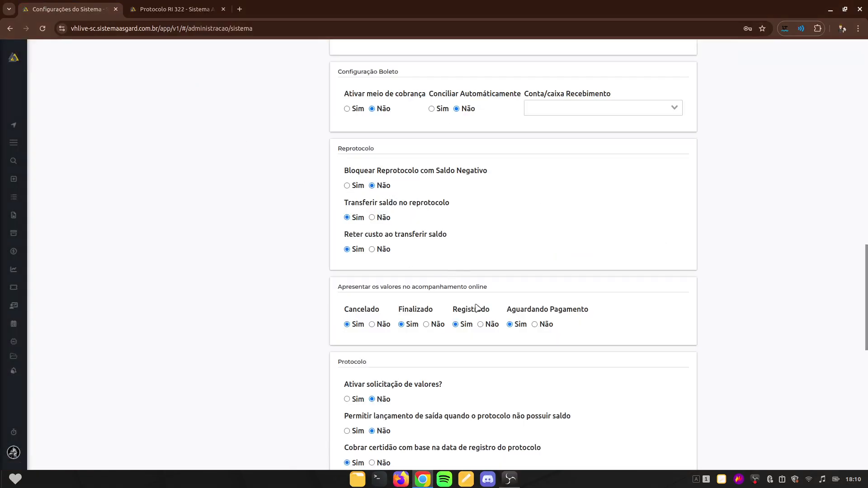
pyautogui.scroll(3, 317, 270)
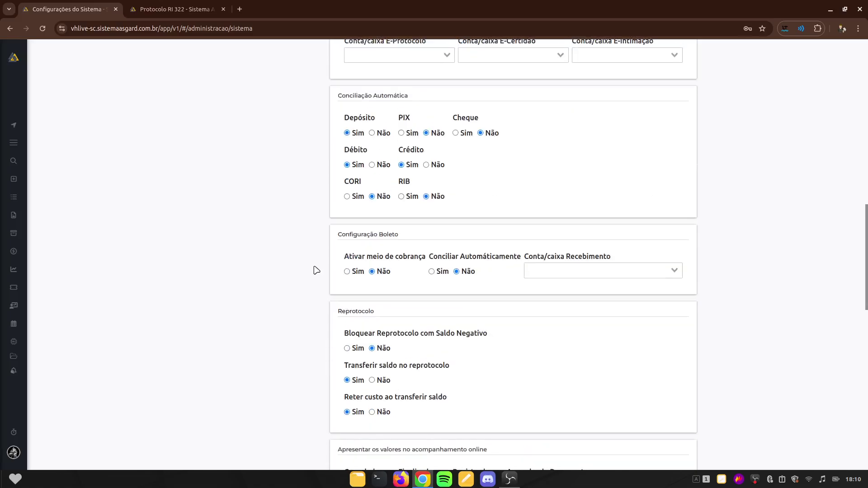
pyautogui.scroll(-12, 324, 294)
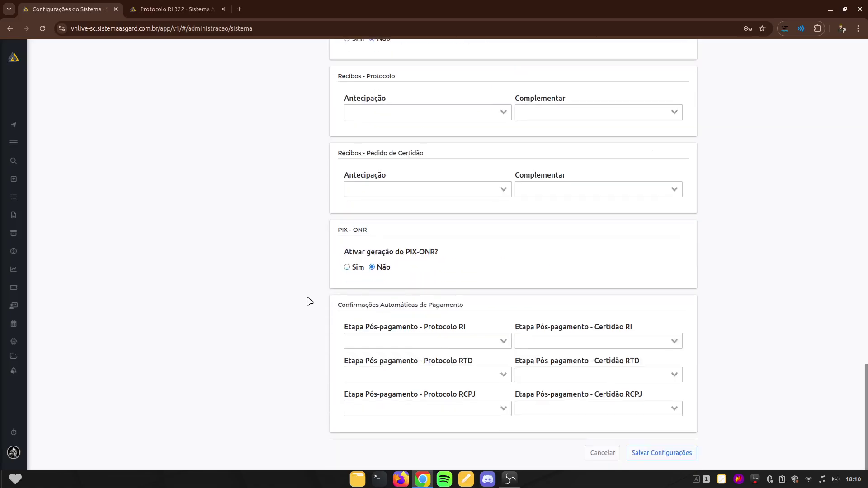
pyautogui.scroll(15, 310, 301)
pyautogui.scroll(10, 299, 298)
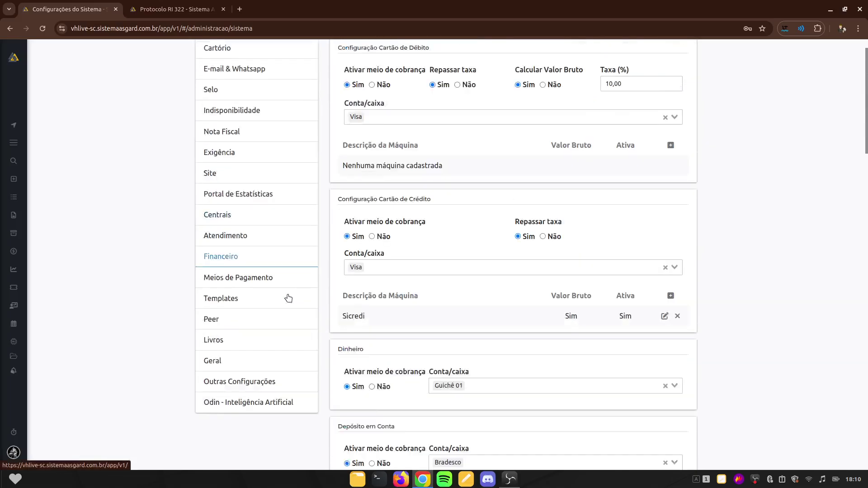
# Open the Meios de Pagamento settings and review the Parcela Express terminals, webhook and the card, PIX and Boleto configurations
pyautogui.click(243, 300)
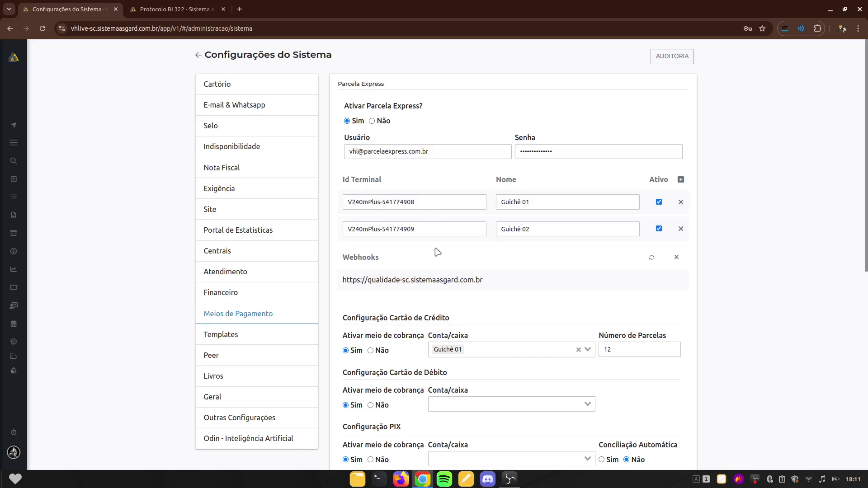
pyautogui.scroll(-3, 435, 254)
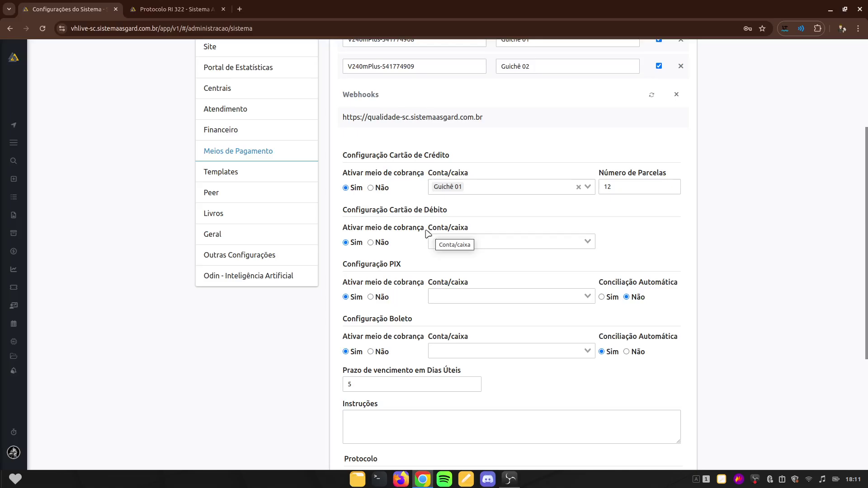
pyautogui.scroll(2, 421, 235)
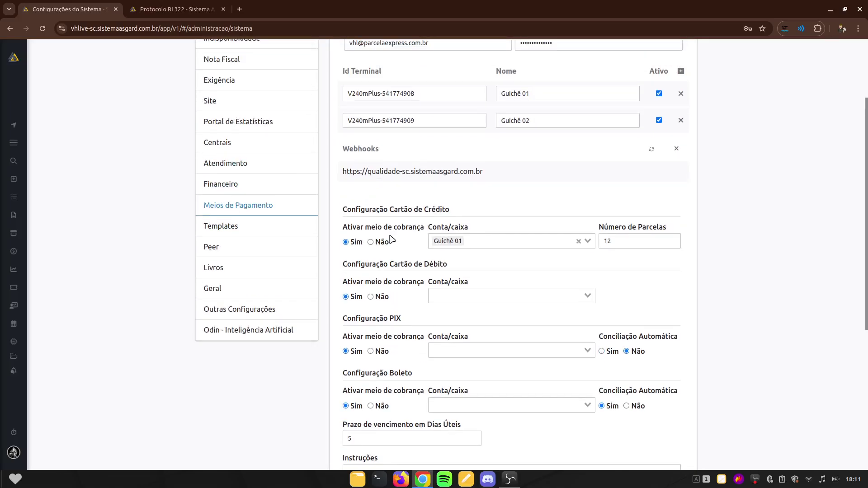
pyautogui.scroll(3, 421, 203)
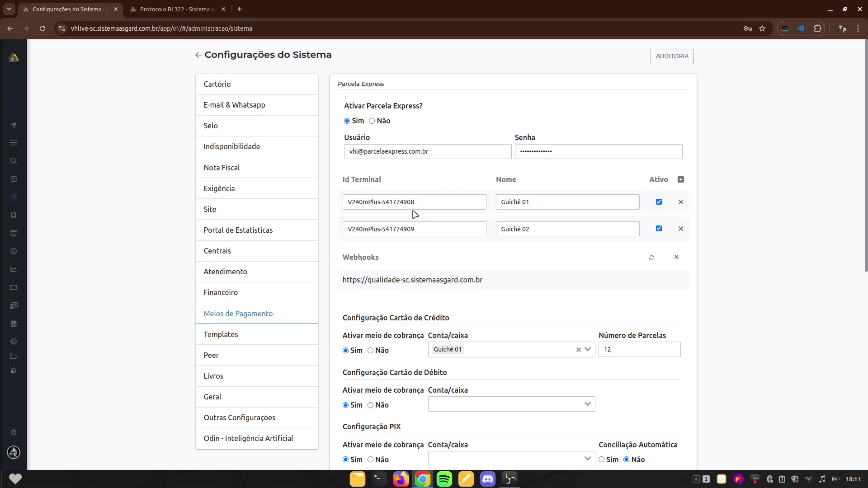
# In Protocolo RI 322, show the Parcela Express payment methods in a new entry, choose Cartão de Débito and close the form unsaved
pyautogui.click(190, 8)
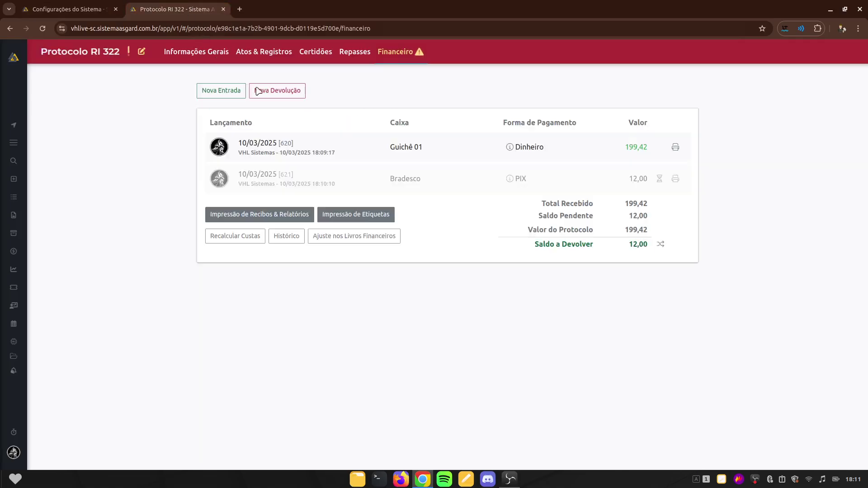
pyautogui.click(222, 96)
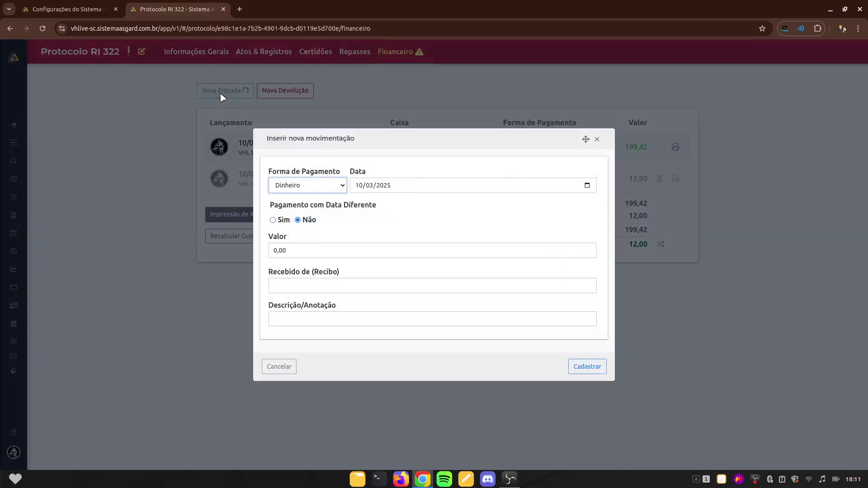
pyautogui.click(294, 183)
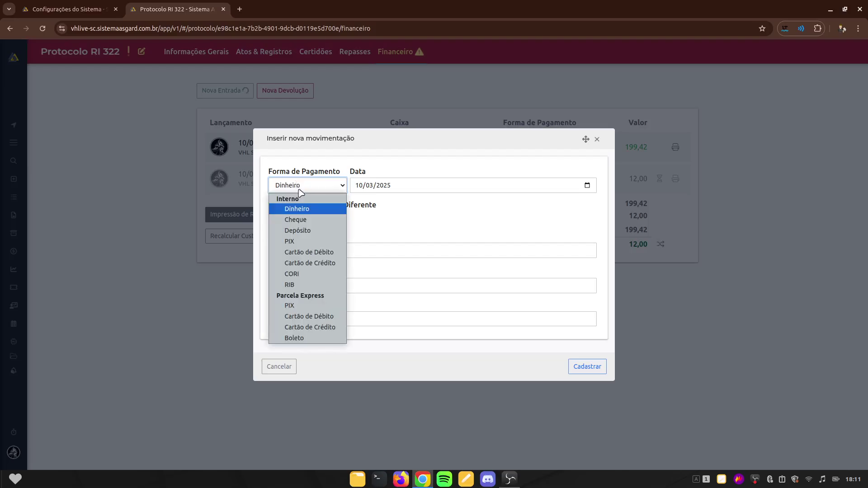
pyautogui.click(322, 318)
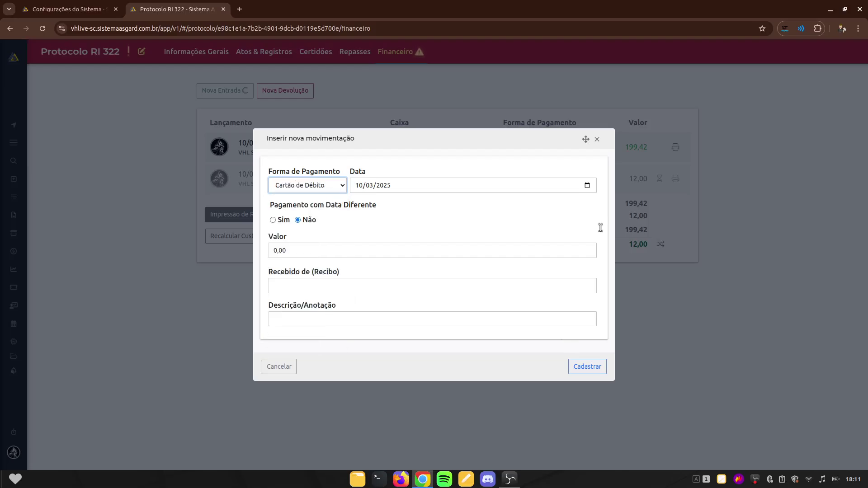
pyautogui.click(597, 139)
# Return to the system settings and review the Templates section, from Editor do Ato and Assinatura Digital to Agendar Inserção do CNM
pyautogui.click(49, 9)
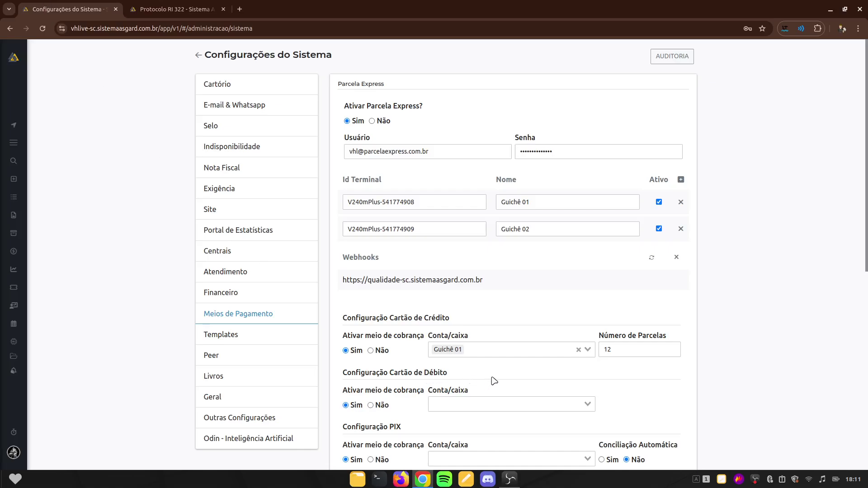
pyautogui.scroll(-2, 430, 340)
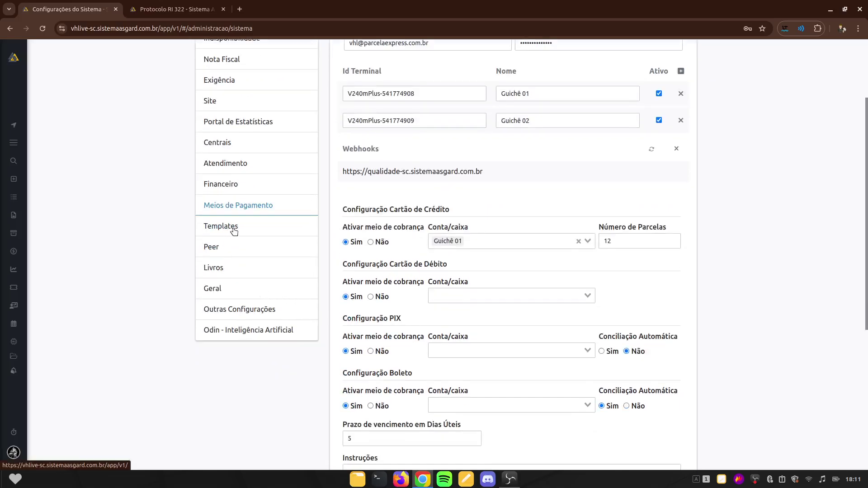
pyautogui.click(233, 232)
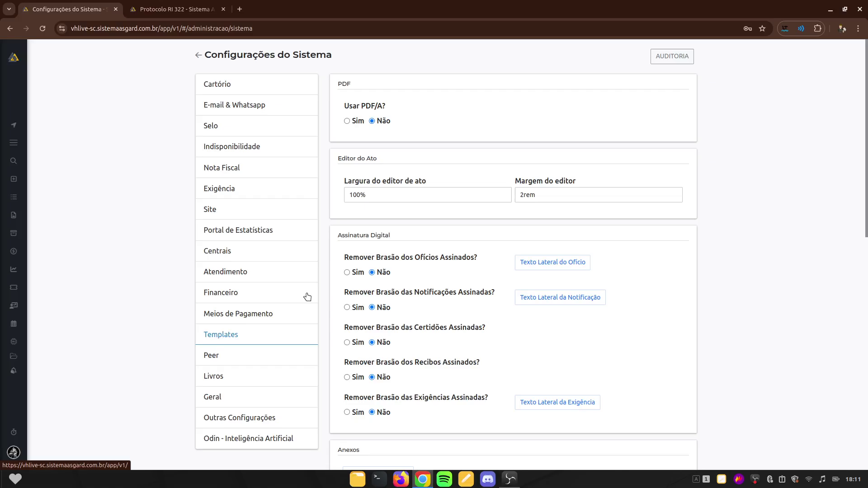
pyautogui.scroll(-2, 346, 253)
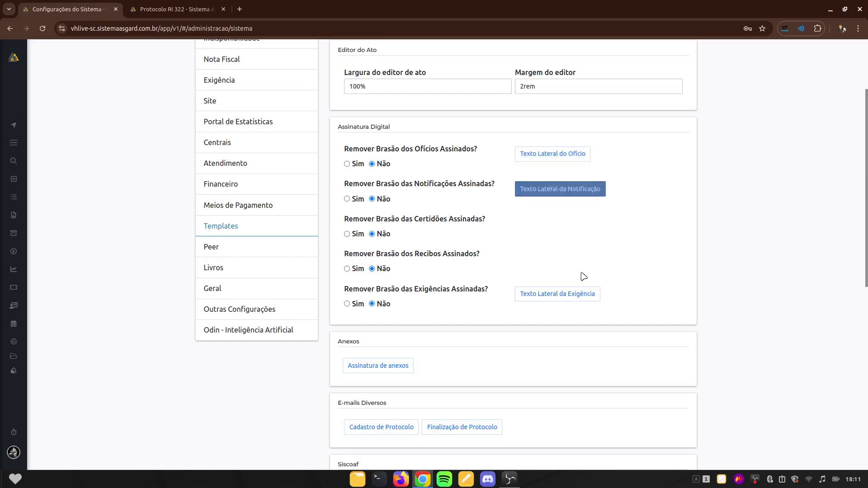
pyautogui.scroll(-4, 597, 294)
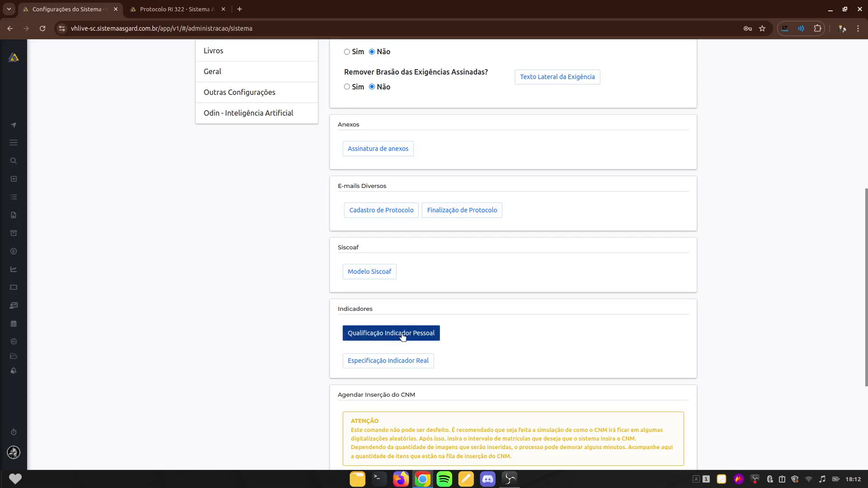
pyautogui.scroll(-4, 466, 343)
pyautogui.scroll(6, 430, 244)
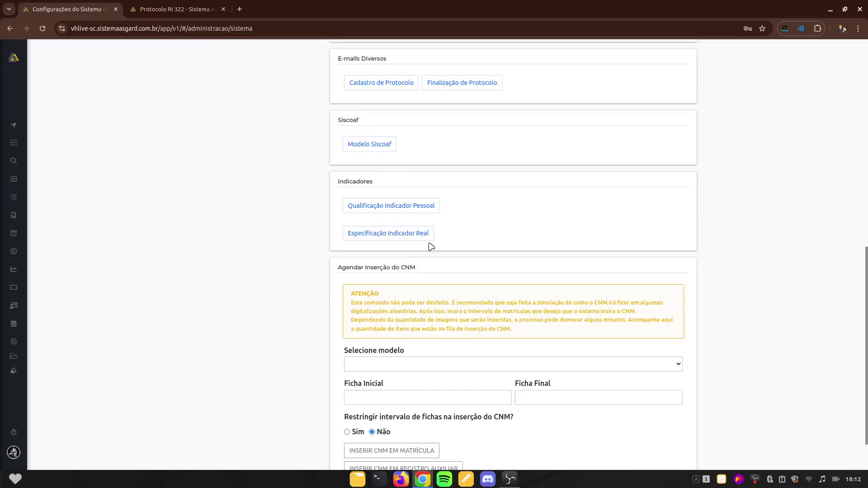
pyautogui.scroll(2, 385, 354)
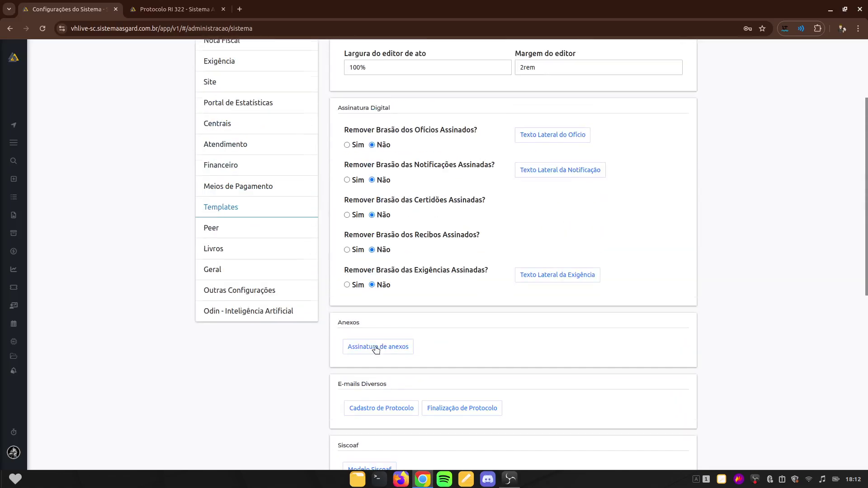
# Look over the Peer settings, and open Livros to review the Matrículas, Registro Auxiliar and Exame e Cálculo book settings
pyautogui.click(229, 231)
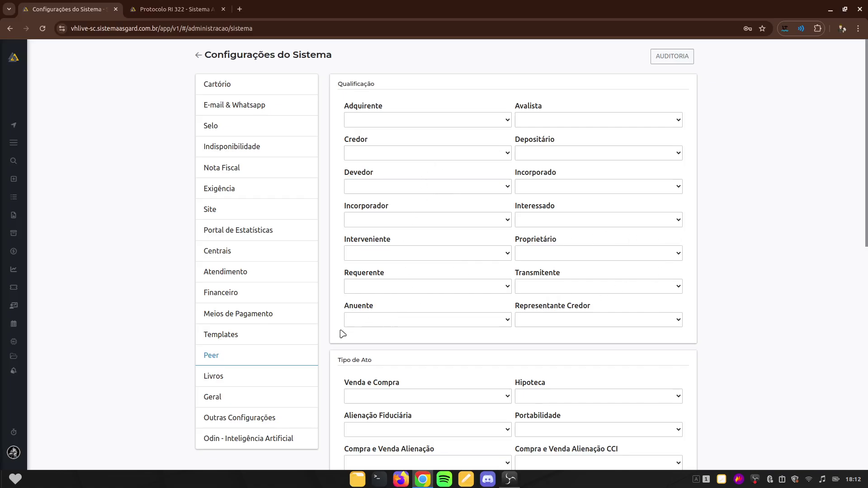
pyautogui.scroll(-3, 354, 327)
pyautogui.click(222, 271)
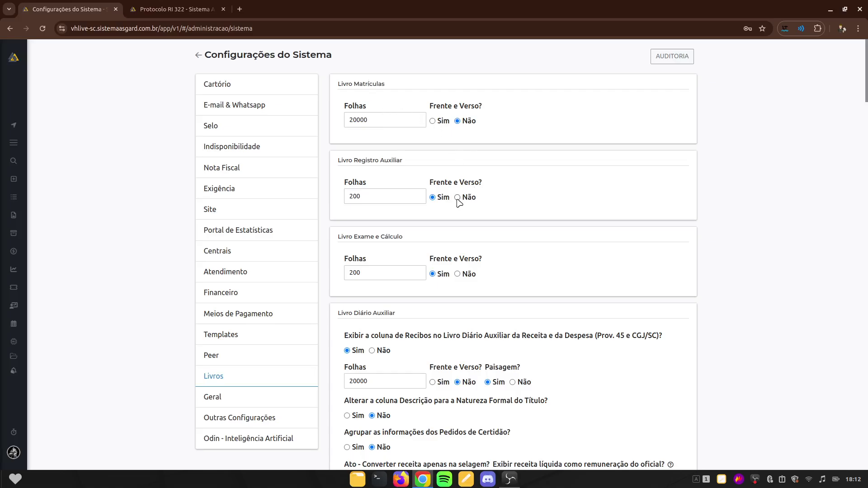
pyautogui.scroll(-3, 520, 190)
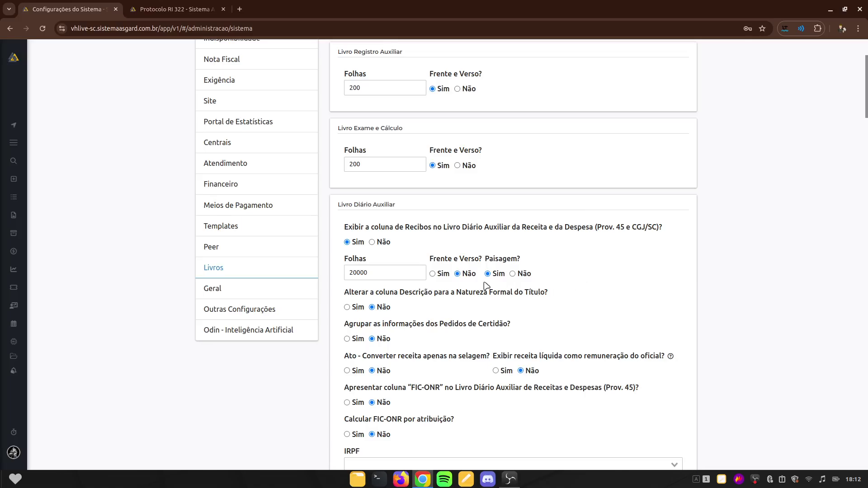
pyautogui.scroll(-1, 465, 231)
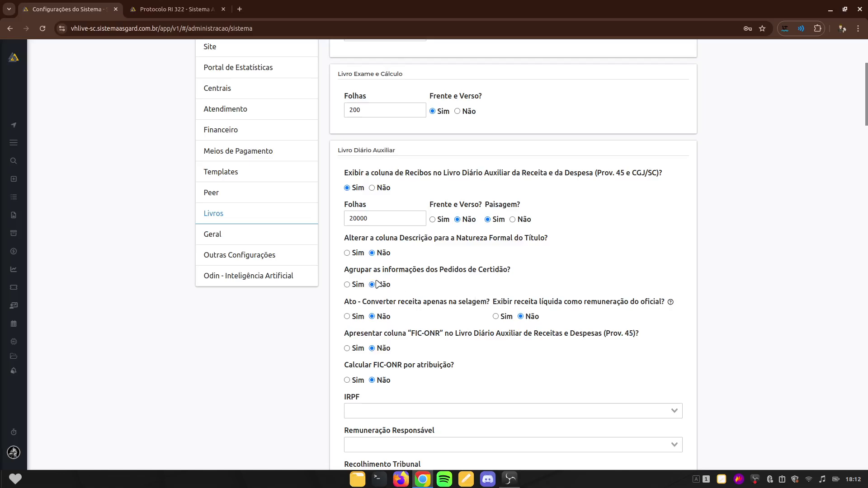
# Examine the Livro Diário Auxiliar settings, from the Recibos column and FIC-ONR options through the Outros repasses pagos field
pyautogui.scroll(-2, 418, 285)
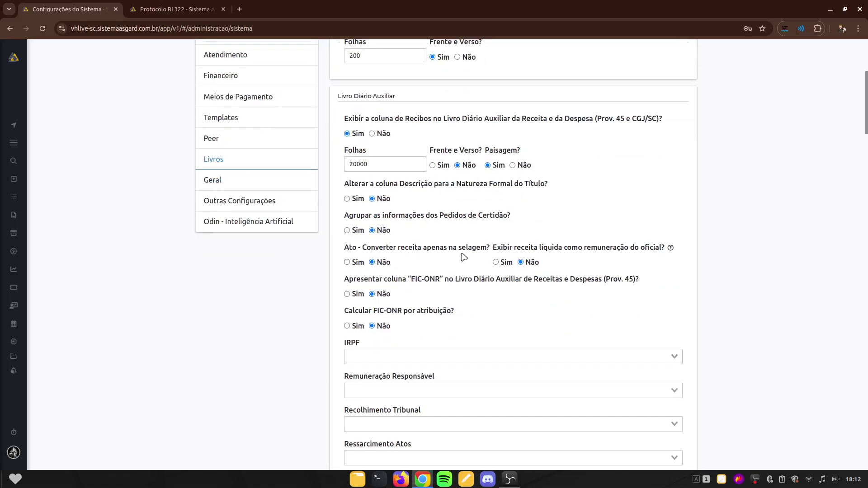
pyautogui.scroll(-3, 488, 253)
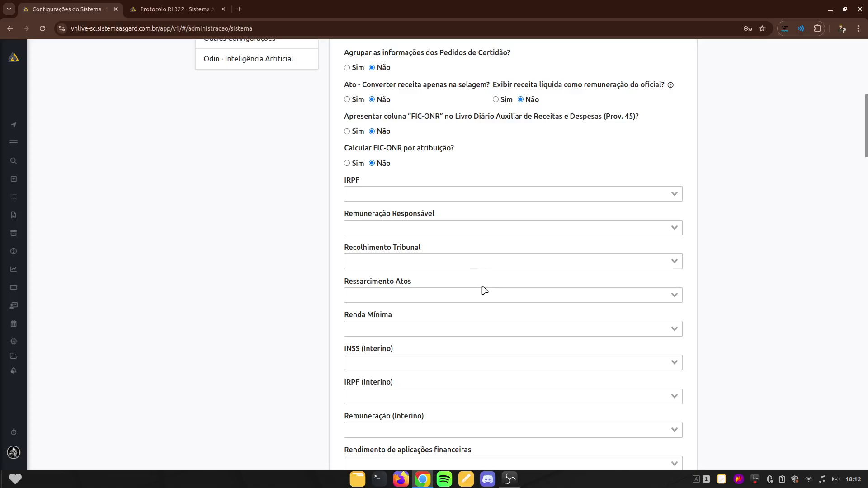
pyautogui.scroll(-2, 452, 293)
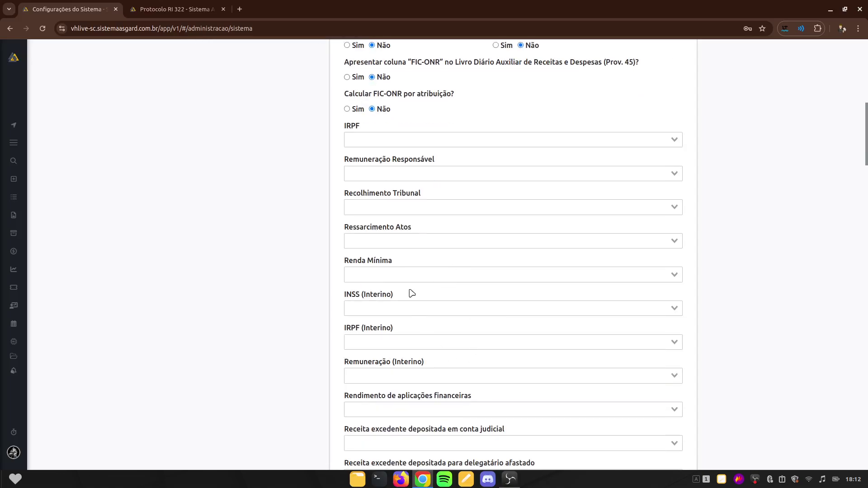
pyautogui.scroll(-4, 472, 353)
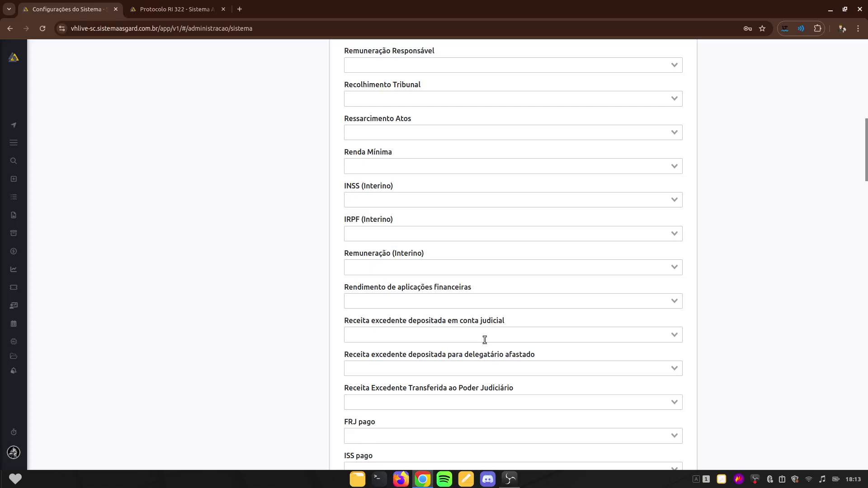
pyautogui.scroll(-8, 486, 339)
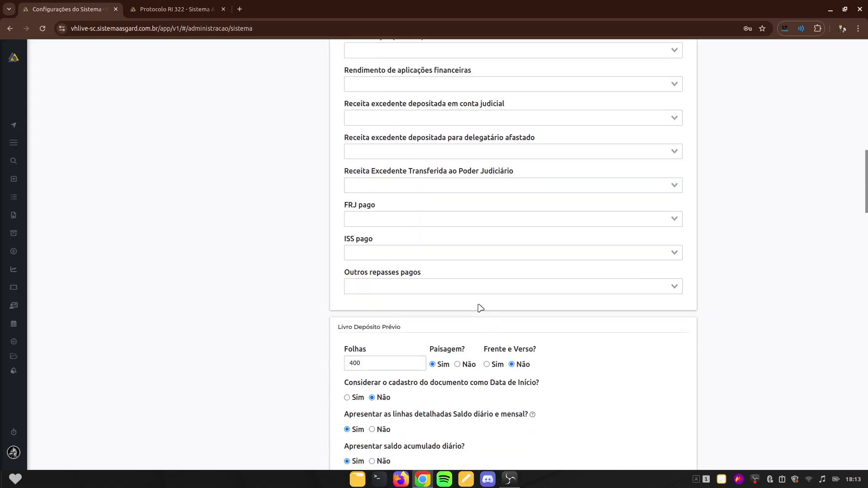
pyautogui.scroll(20, 470, 303)
pyautogui.scroll(-20, 520, 346)
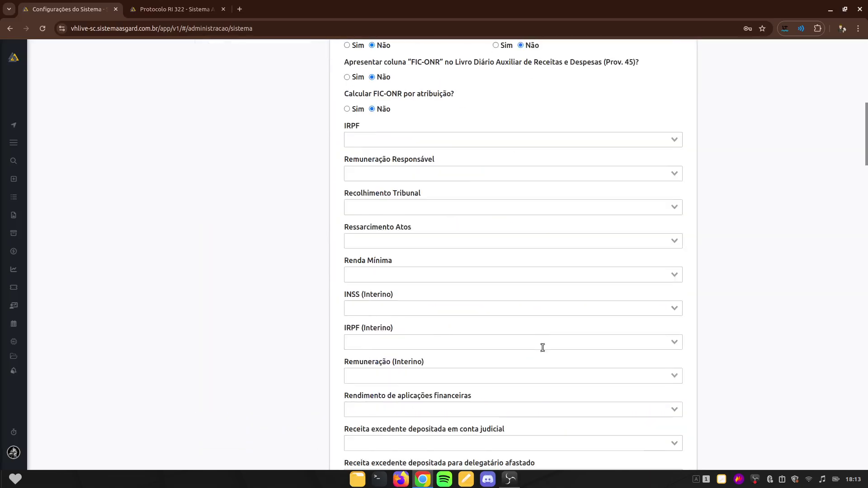
pyautogui.scroll(4, 547, 347)
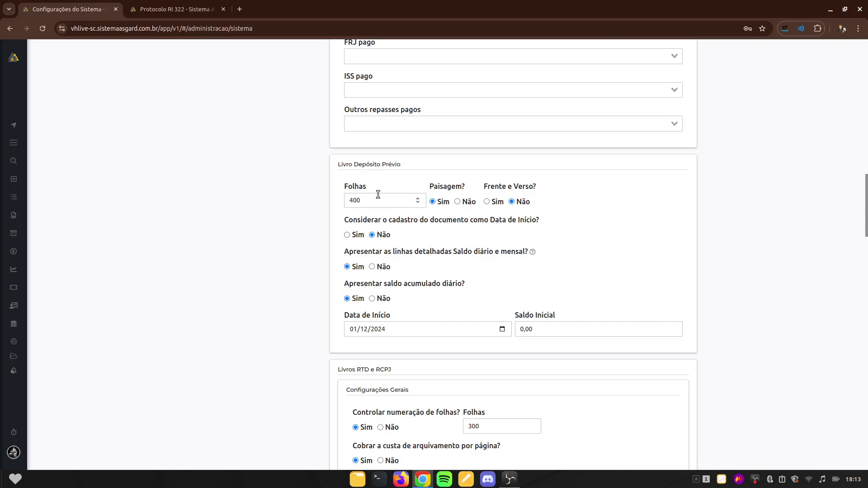
# Review the Livro Depósito Prévio settings, highlighting its Folhas value, and examine the Livros RTD e RCPJ and Livro Protocolo options
pyautogui.doubleClick(351, 201)
pyautogui.click(290, 232)
pyautogui.scroll(-2, 567, 266)
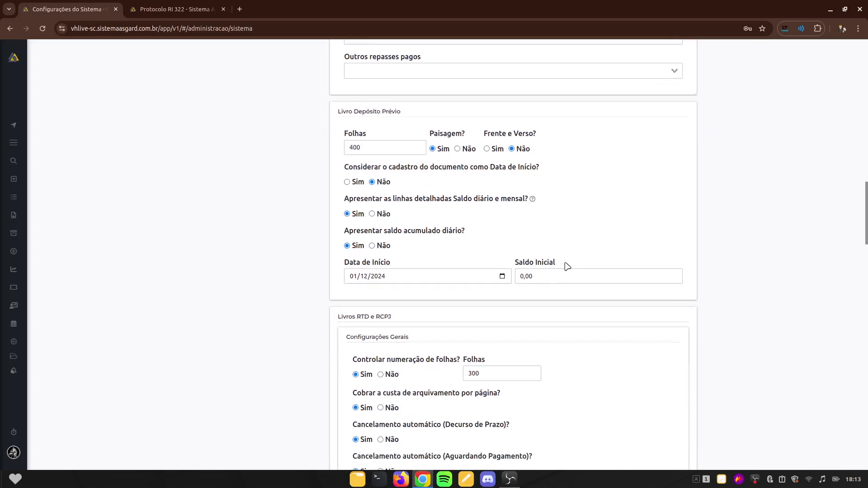
pyautogui.scroll(-4, 567, 266)
pyautogui.scroll(-2, 568, 267)
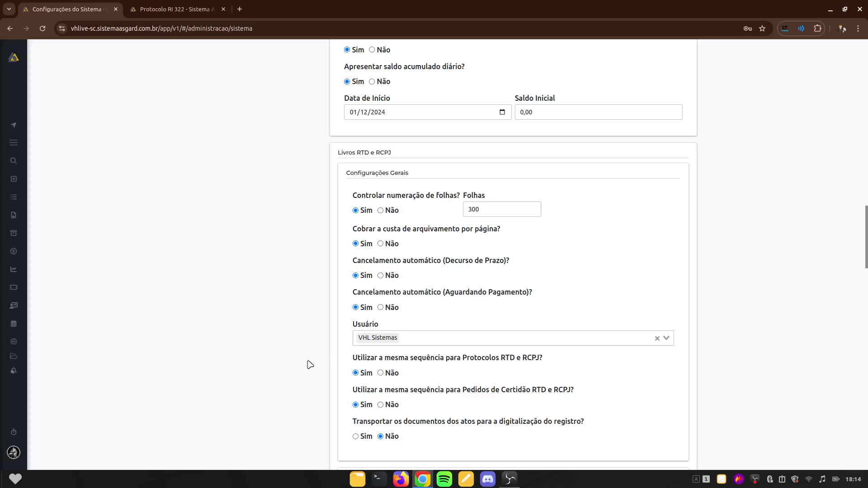
pyautogui.scroll(-2, 339, 362)
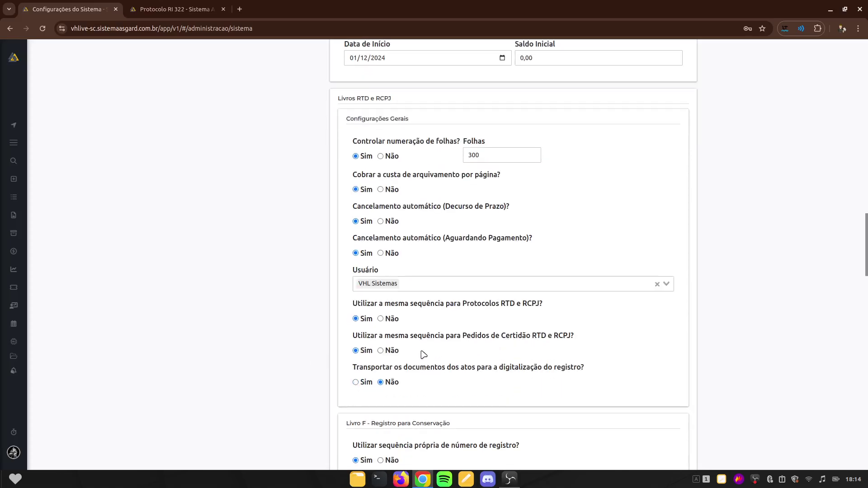
pyautogui.scroll(-7, 351, 350)
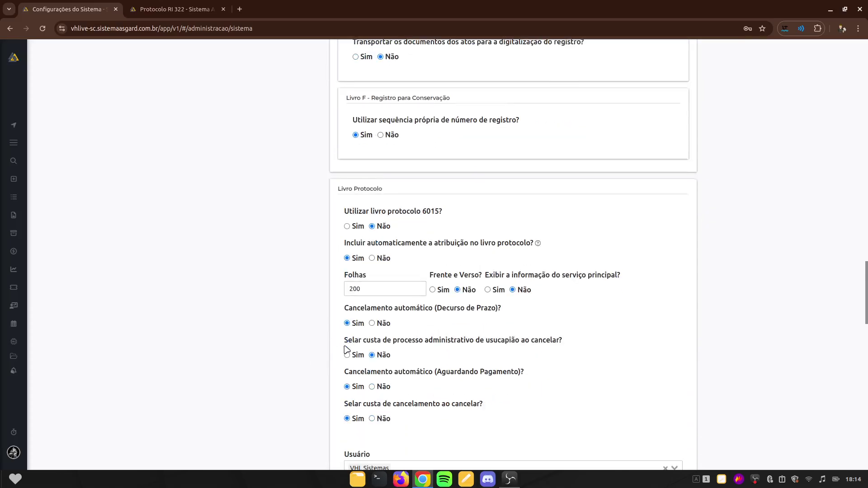
pyautogui.scroll(20, 339, 340)
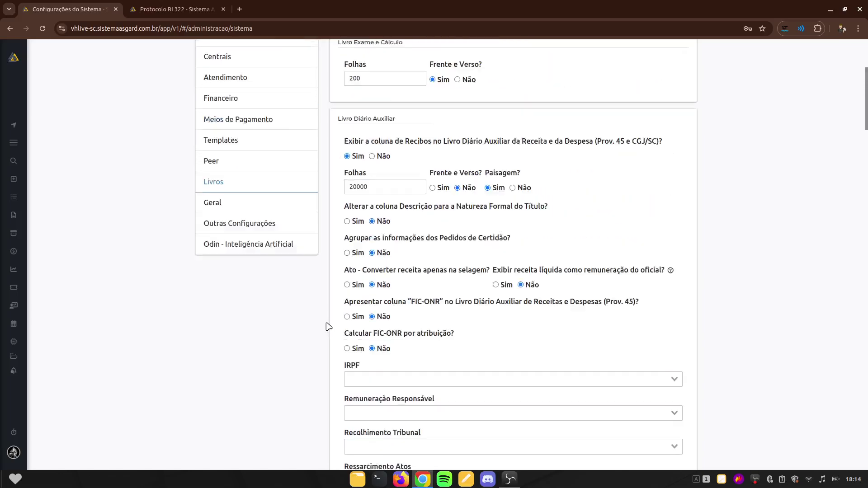
pyautogui.scroll(3, 289, 334)
# Open the Geral settings and review them from Arquivo Morto, Módulos and Cadastro de Pessoas through Configurações de Ato and Consultas
pyautogui.click(219, 345)
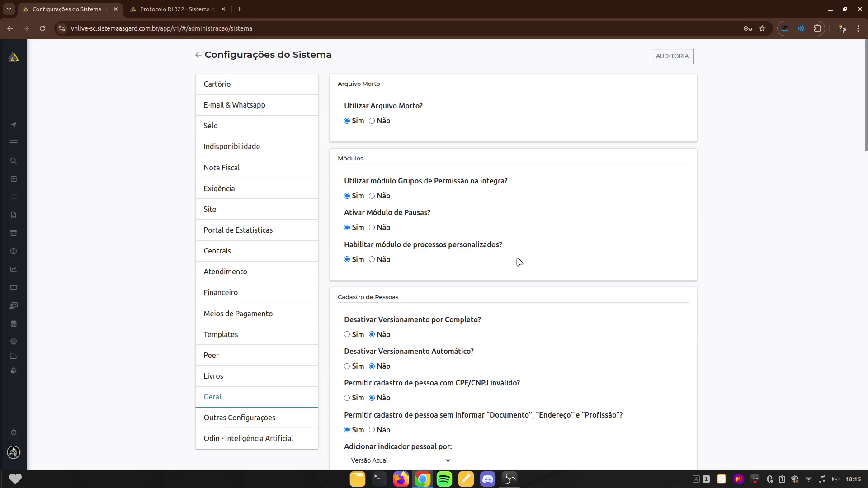
pyautogui.scroll(-4, 519, 262)
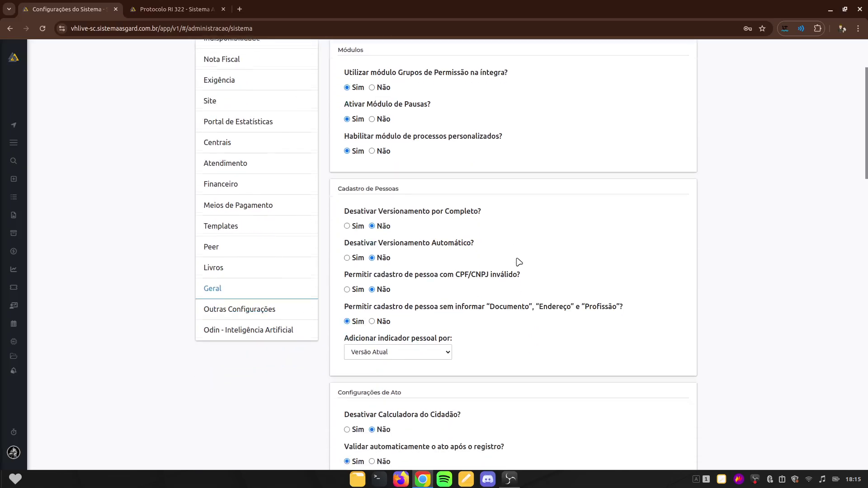
pyautogui.scroll(-3, 438, 200)
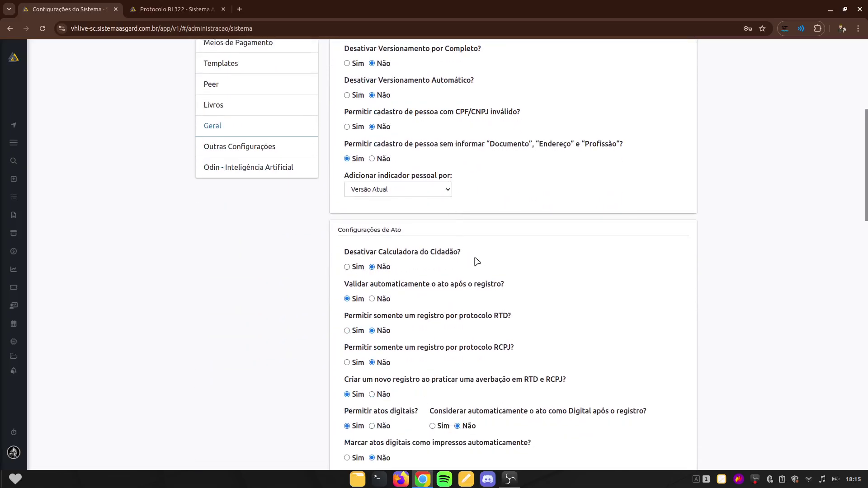
pyautogui.scroll(-3, 466, 281)
pyautogui.scroll(10, 322, 337)
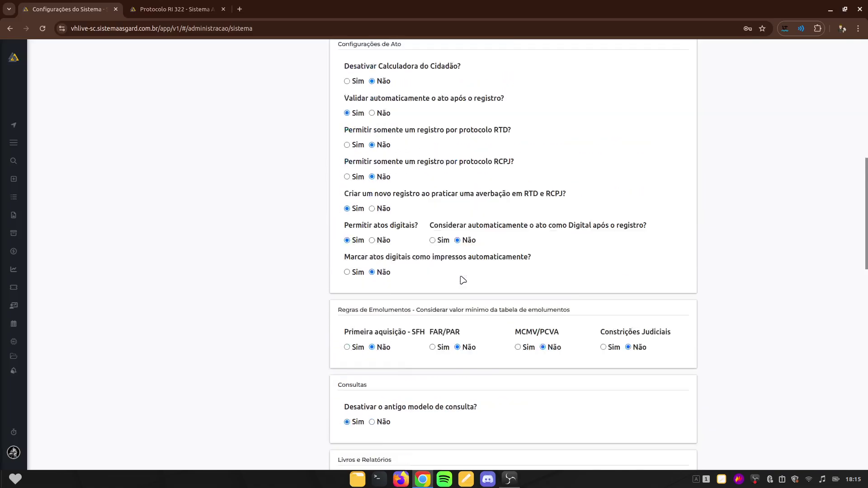
pyautogui.scroll(-2, 323, 337)
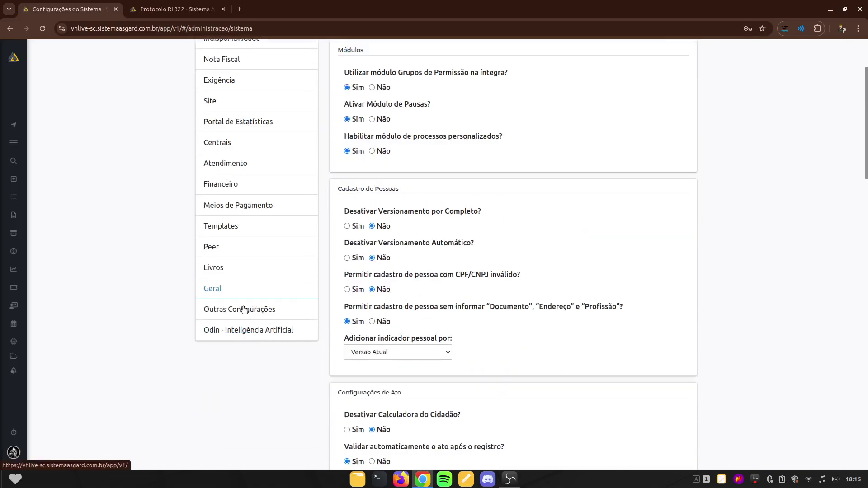
# Open Outras Configurações and show the lists available for Serventias do Registro Anterior and Cidade, leaving both selections unchanged
pyautogui.click(270, 311)
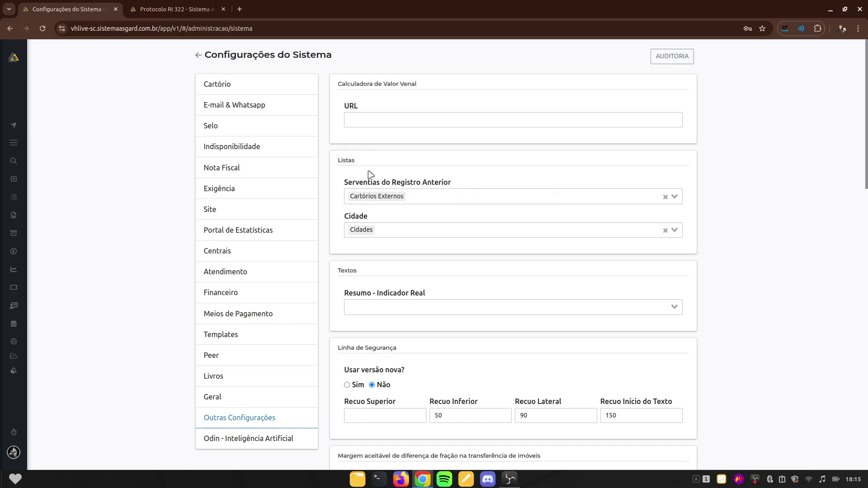
pyautogui.click(451, 199)
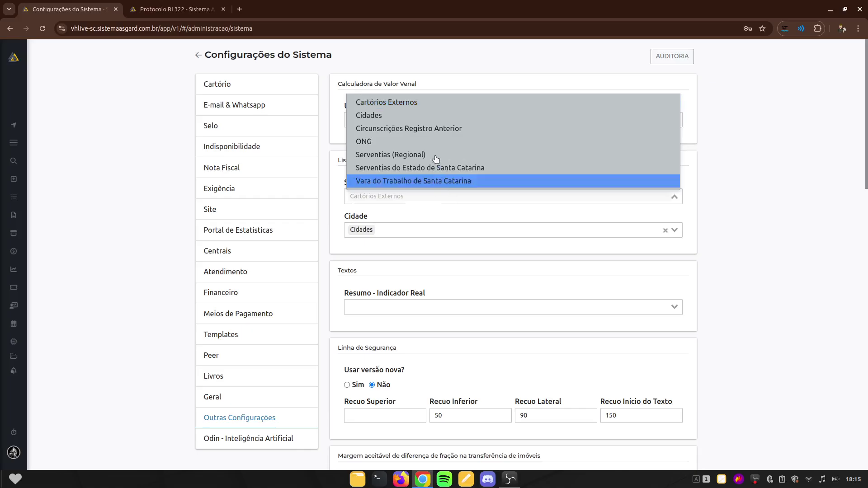
pyautogui.click(731, 151)
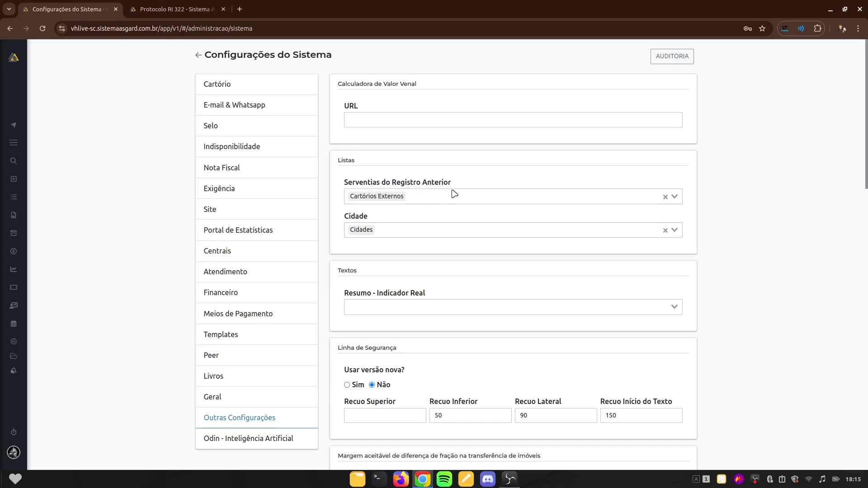
pyautogui.click(421, 233)
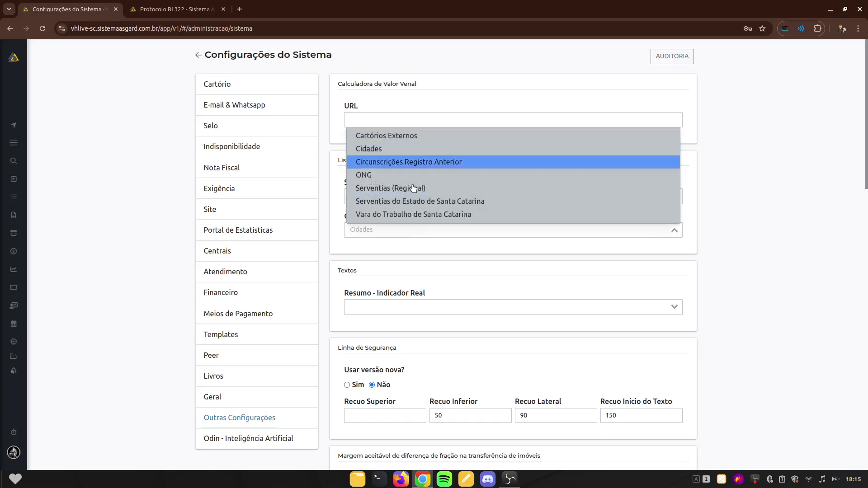
pyautogui.click(777, 190)
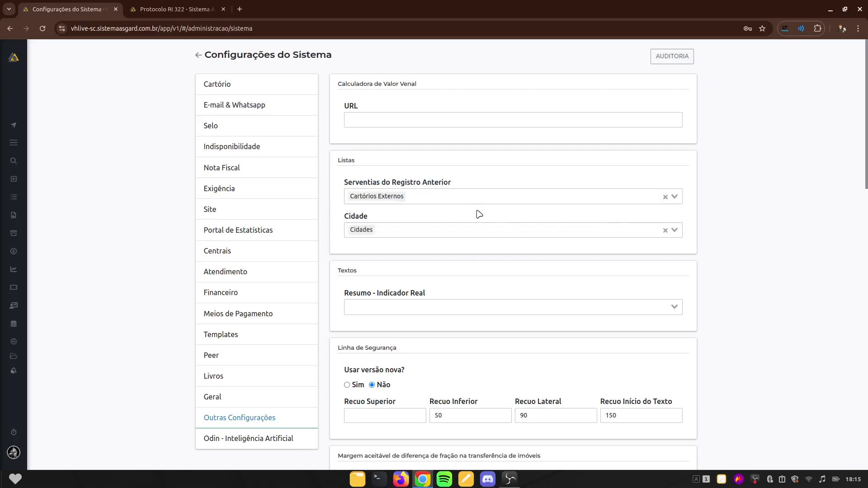
# Review the remaining Outras Configurações from Linha de Segurança through Indicador Real and return to the main administration page
pyautogui.scroll(-2, 505, 238)
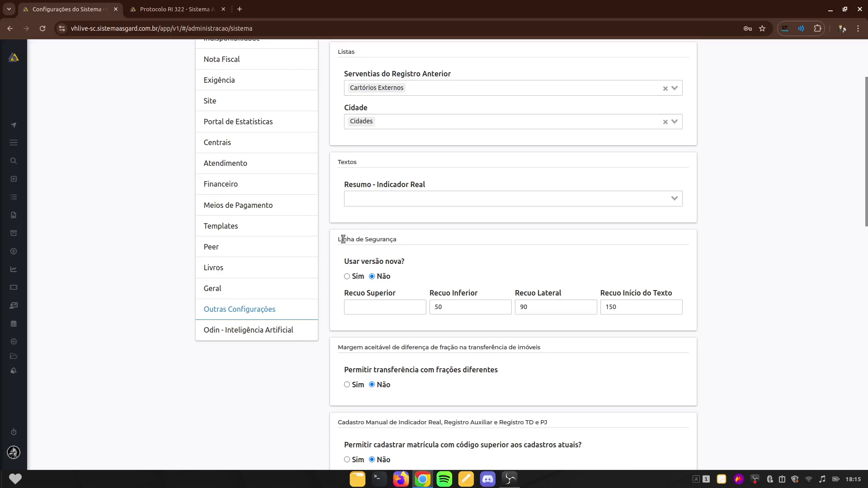
pyautogui.moveTo(343, 240); pyautogui.dragTo(397, 239)
pyautogui.click(432, 247)
pyautogui.scroll(-7, 707, 340)
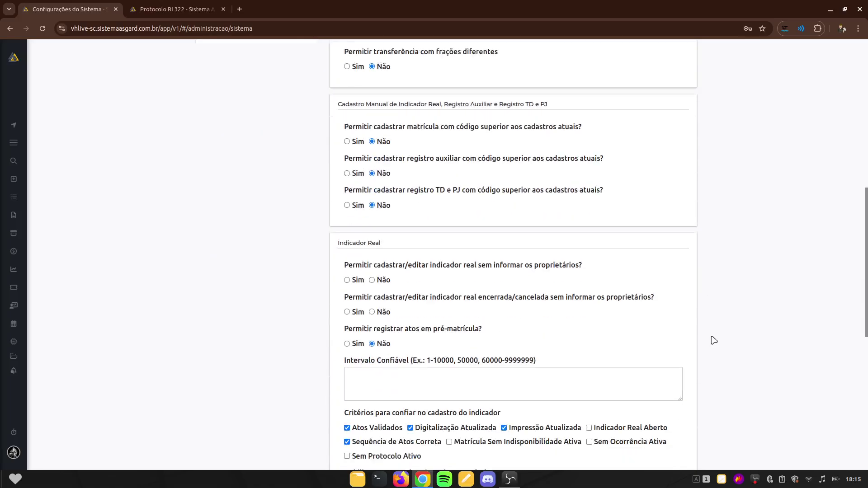
pyautogui.scroll(-9, 713, 339)
pyautogui.scroll(12, 545, 349)
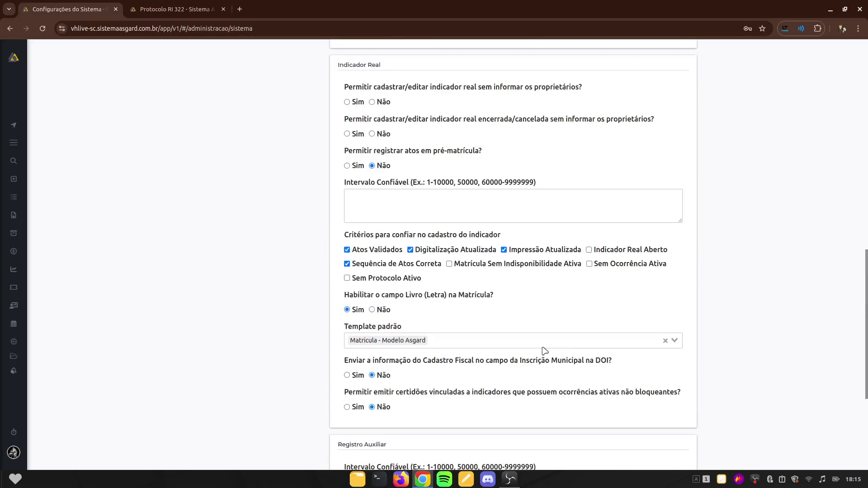
pyautogui.scroll(4, 299, 294)
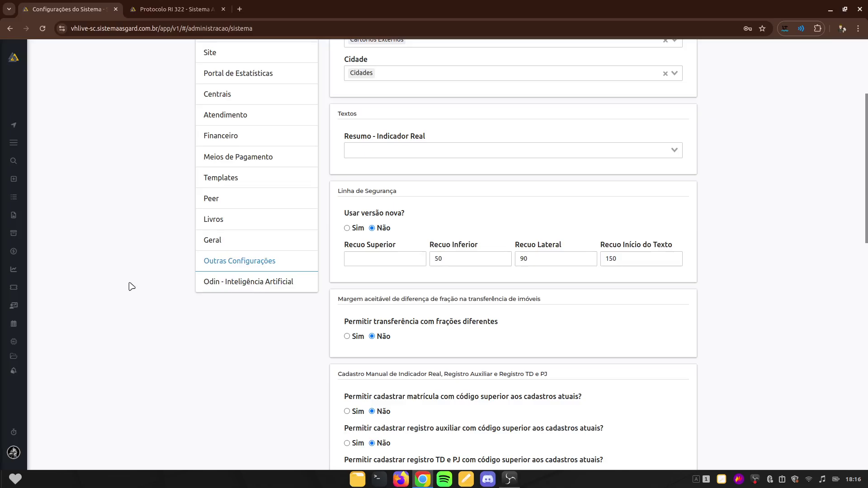
pyautogui.scroll(4, 145, 287)
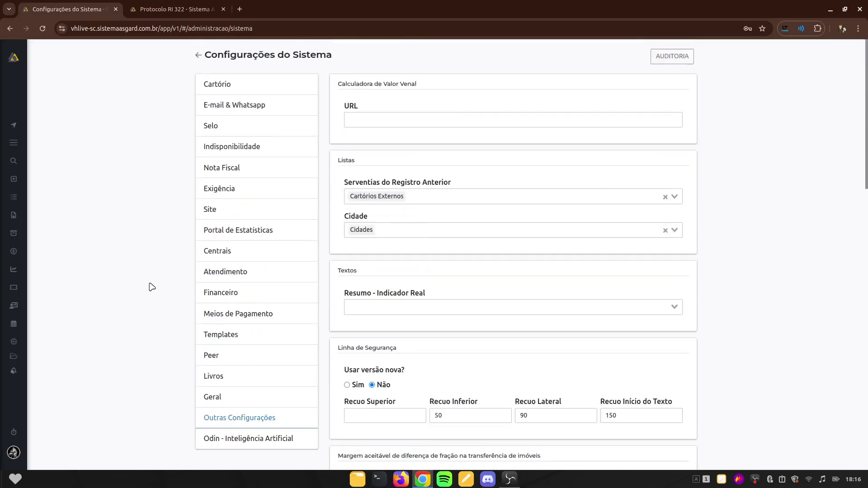
pyautogui.click(199, 56)
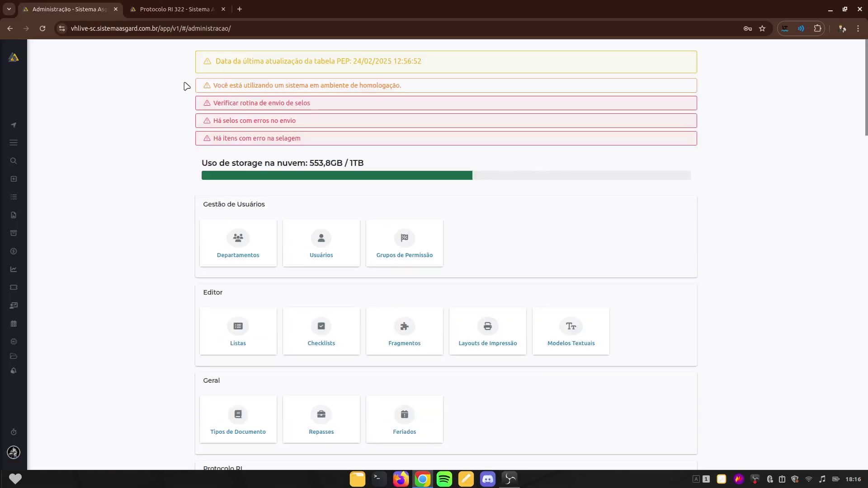